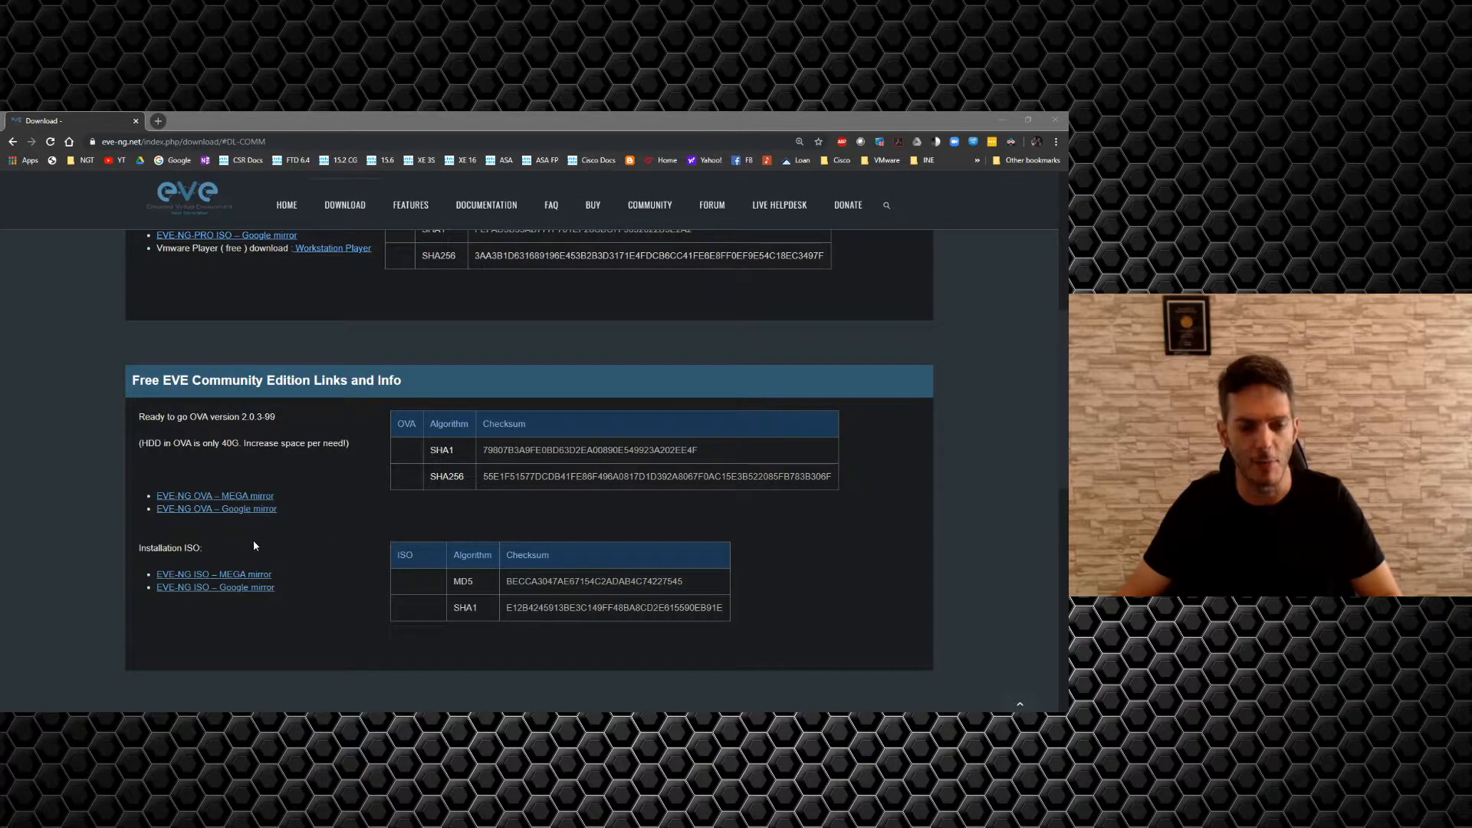
Download EVE Community VM.ova from the Google Drive mirror despite the too-large-to-scan warning.
middle_click(234, 510)
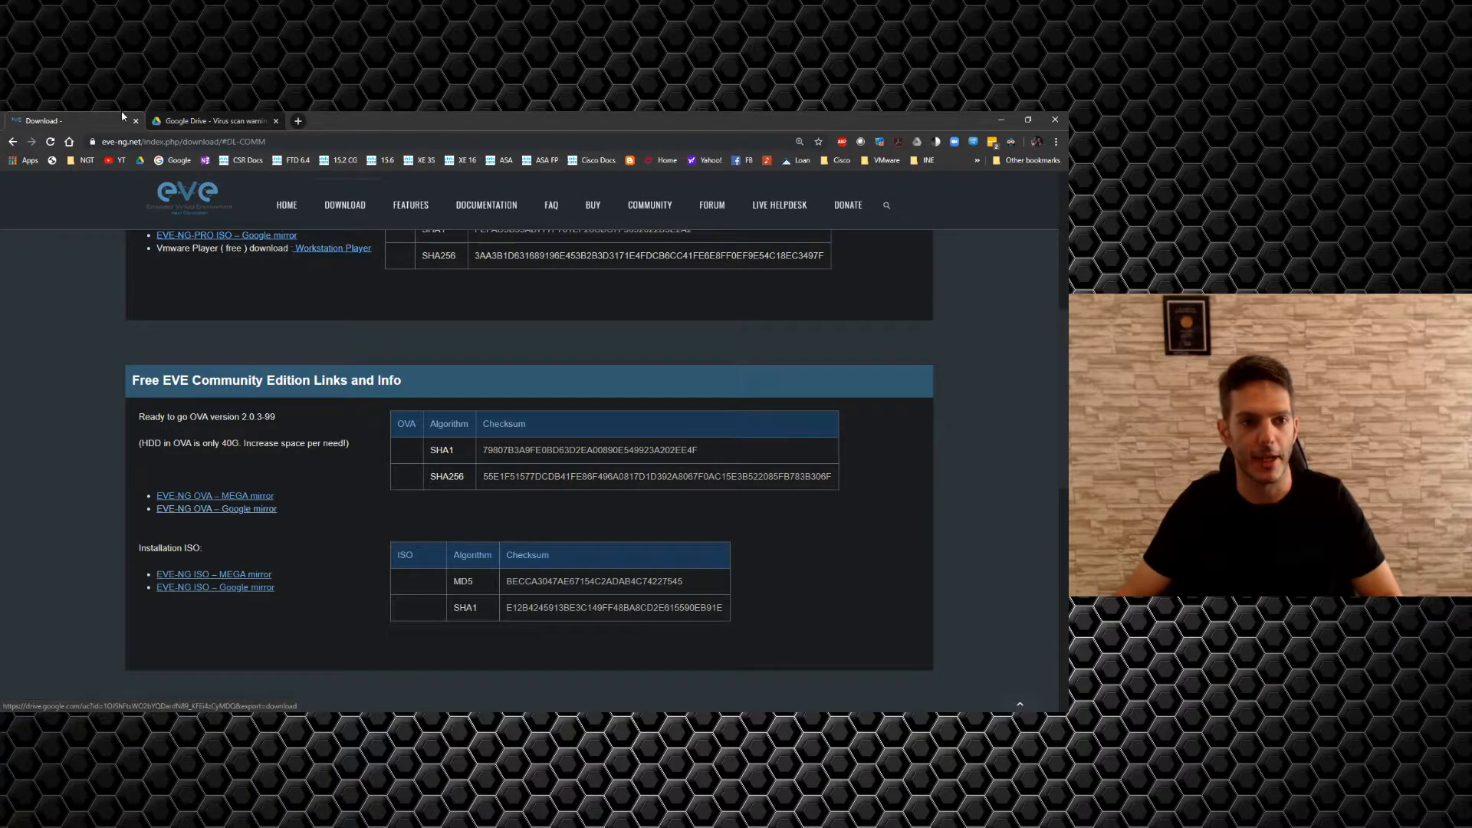
click(195, 120)
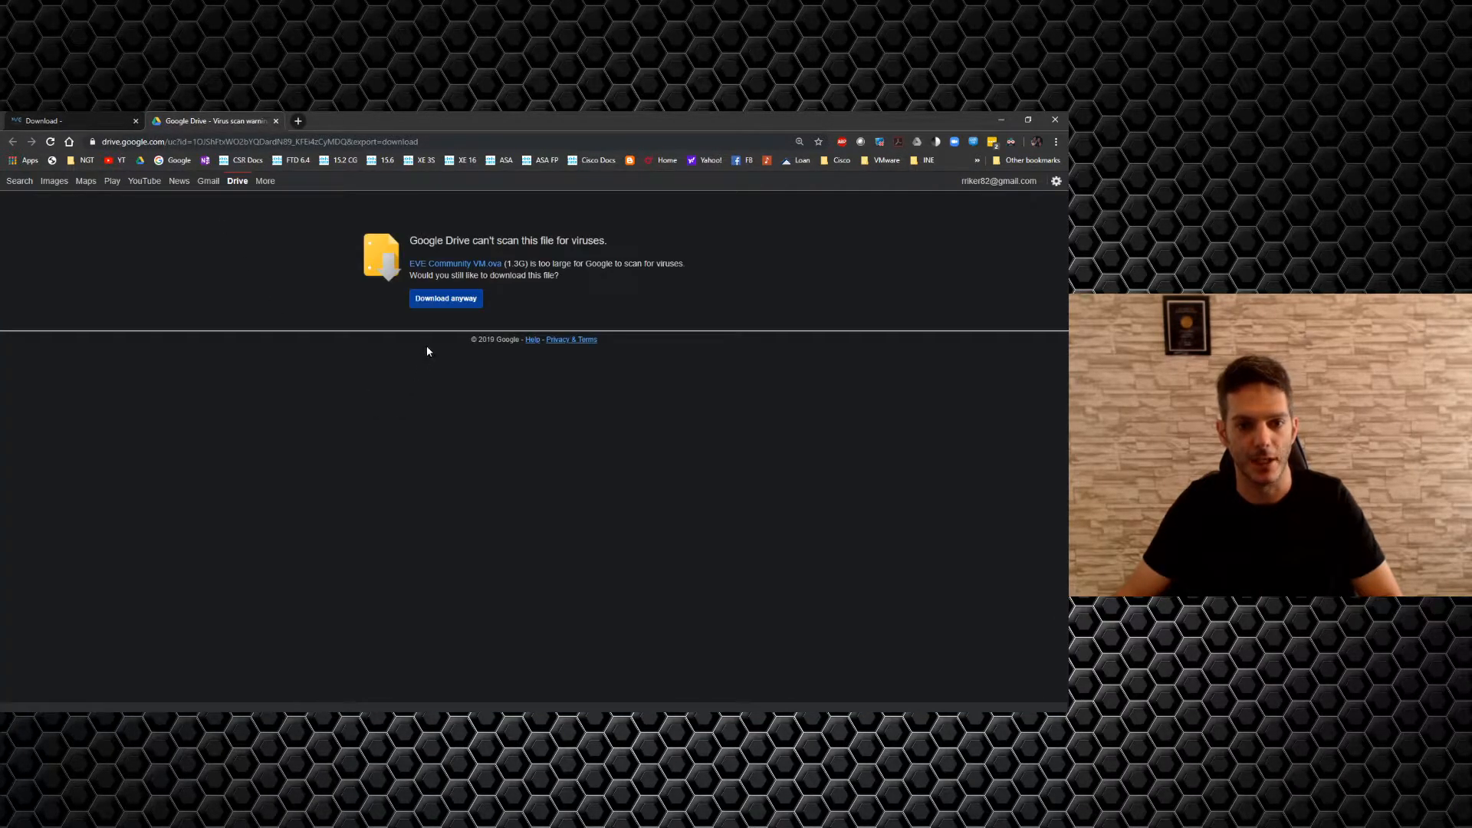
click(436, 305)
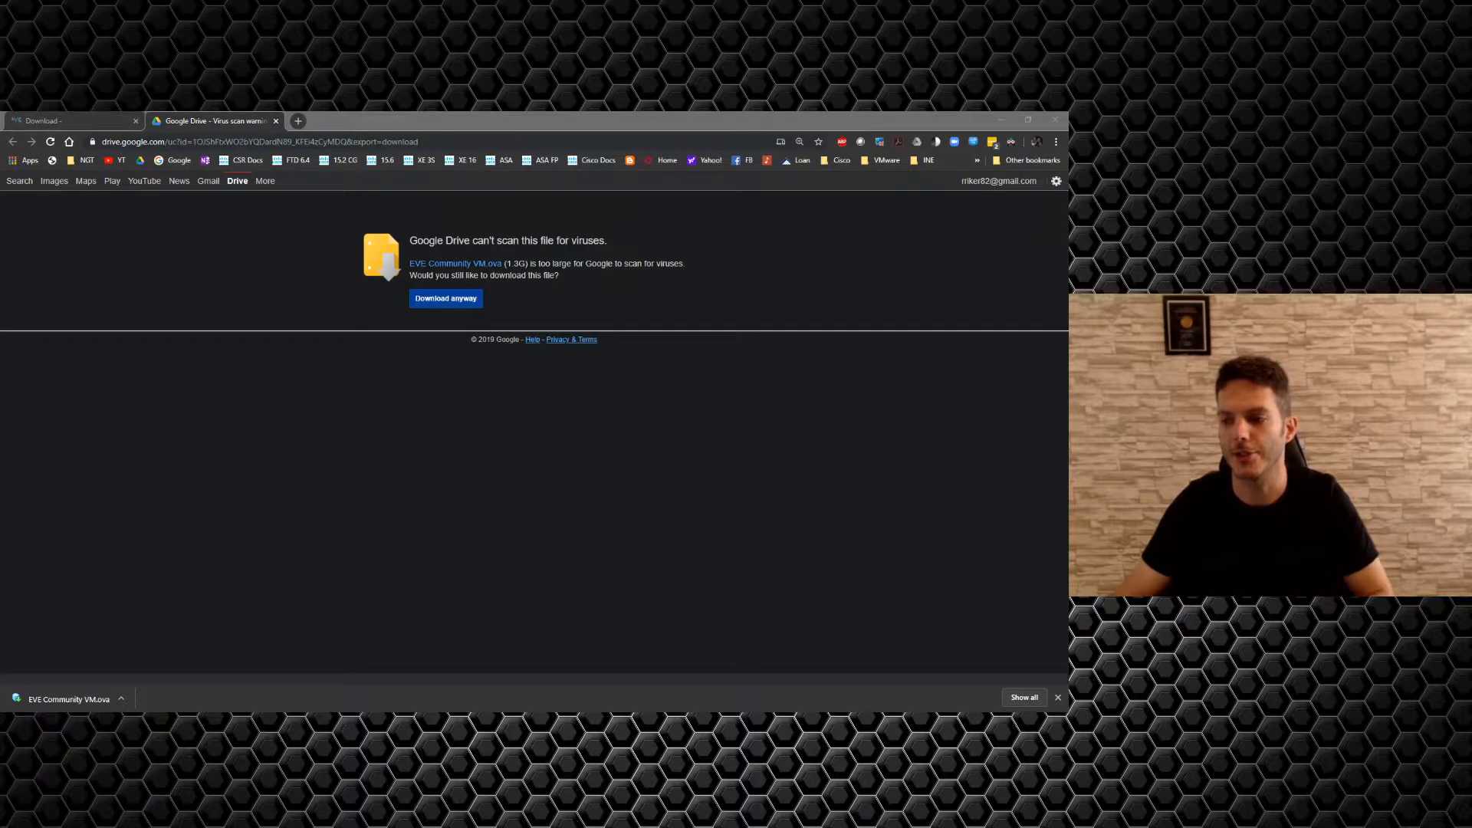
Move the download folder aside and bring the Deploy OVF Template wizard into view.
drag(1068, 401, 676, 348)
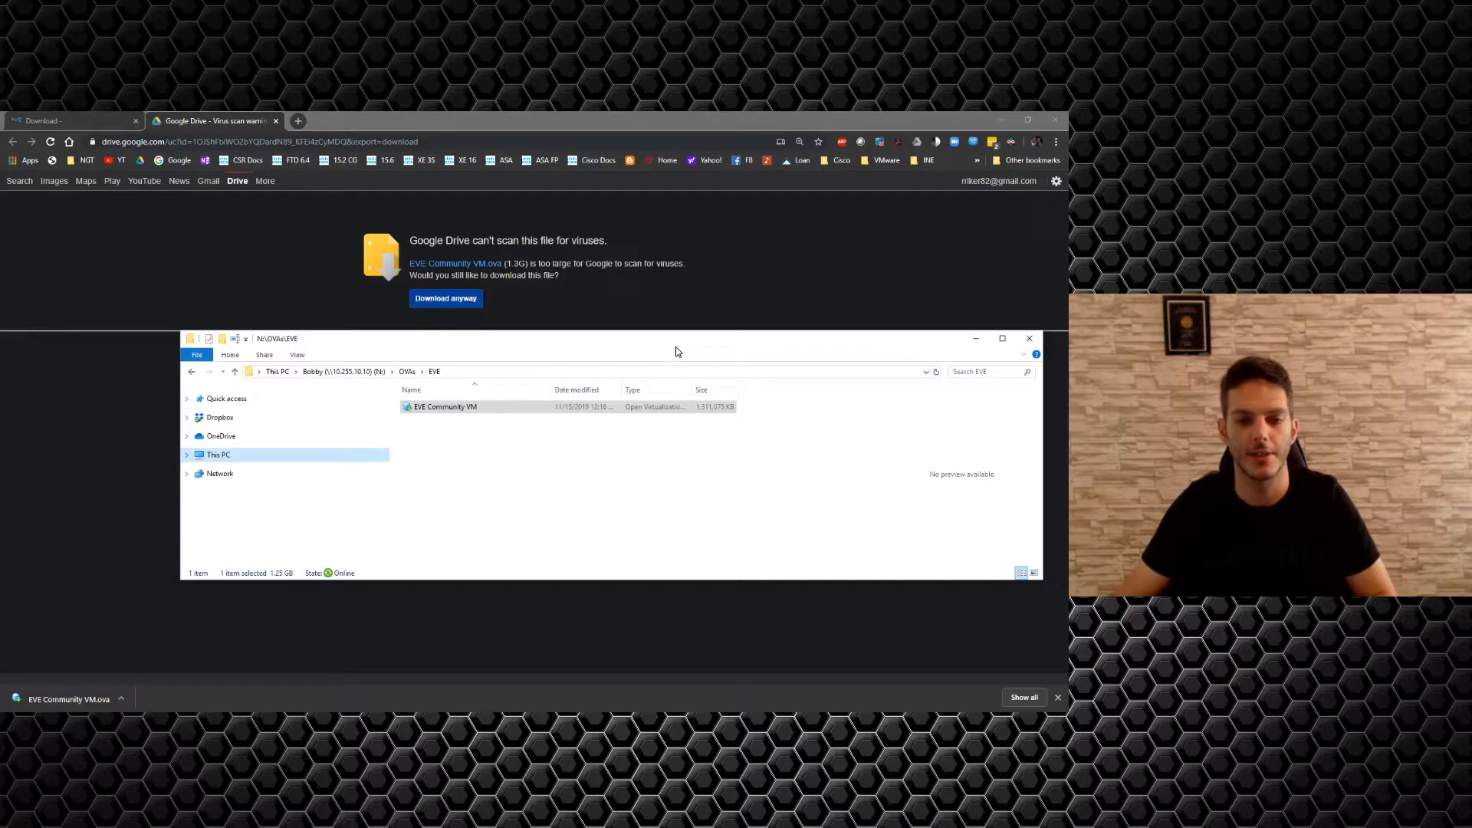
drag(676, 348, 1068, 391)
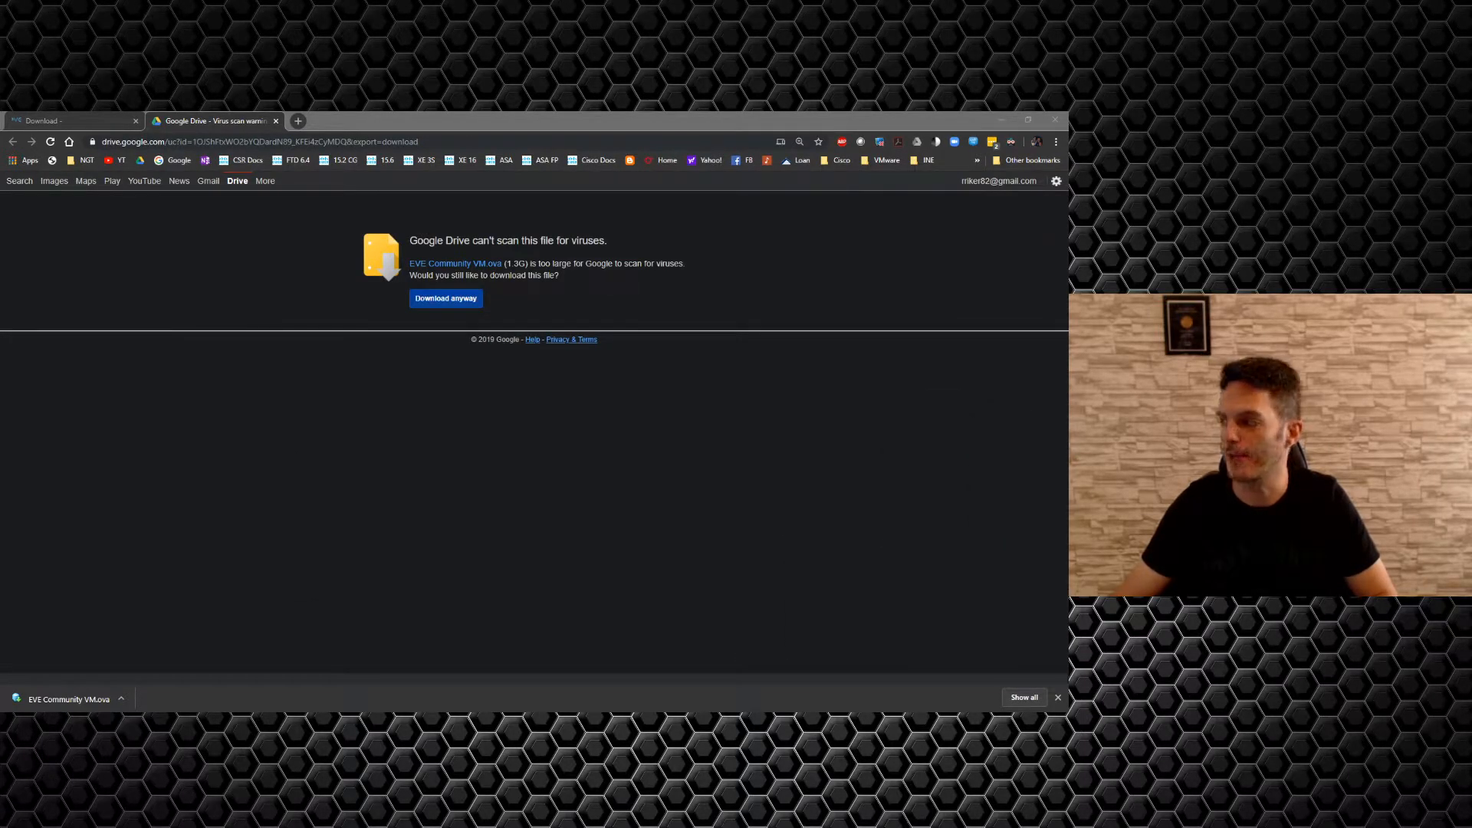
drag(1069, 322, 632, 196)
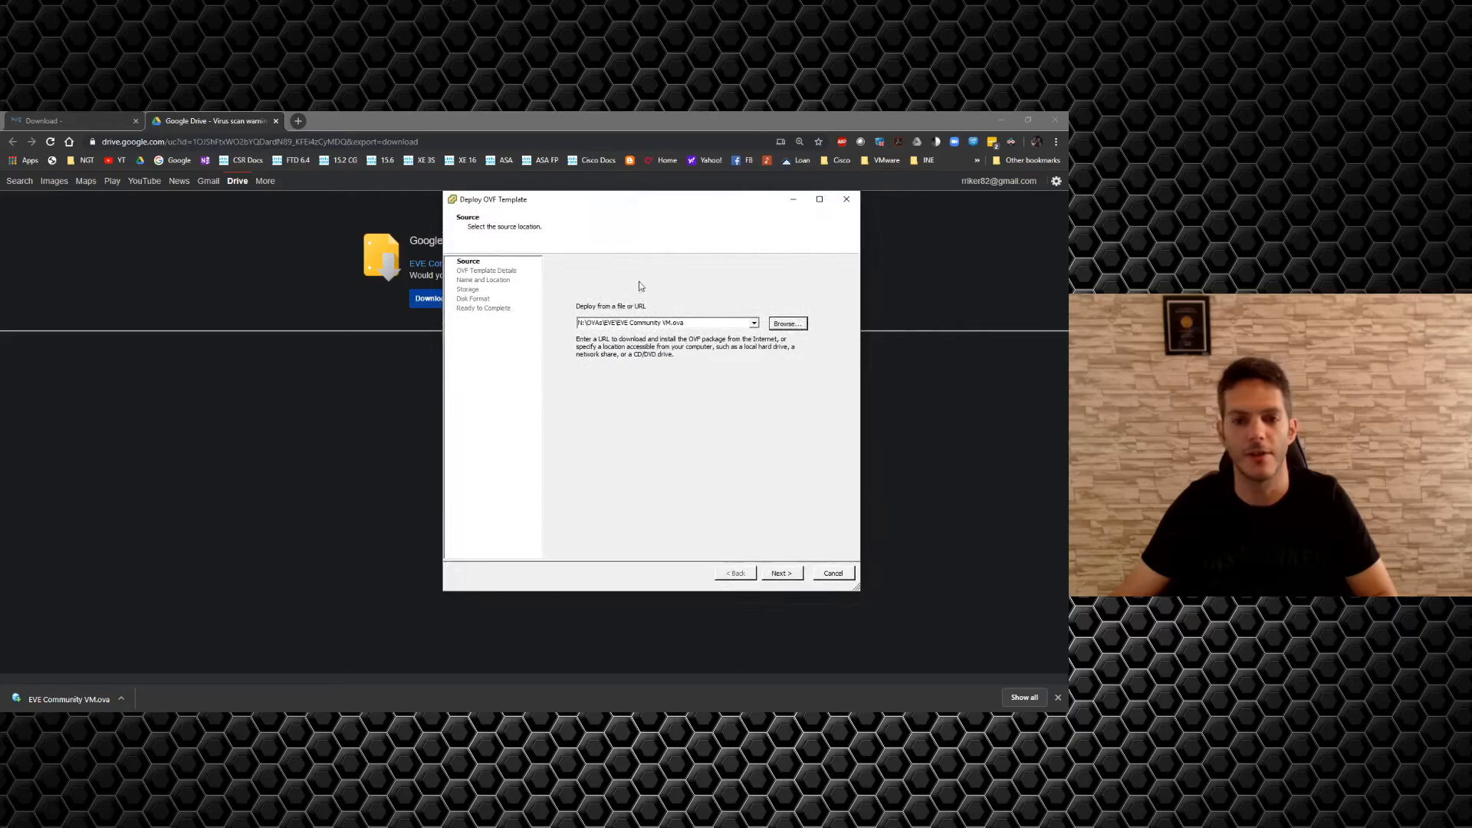
Use the downloaded OVA as the source, name the VM EVE1, and place it on QNAP.
click(786, 572)
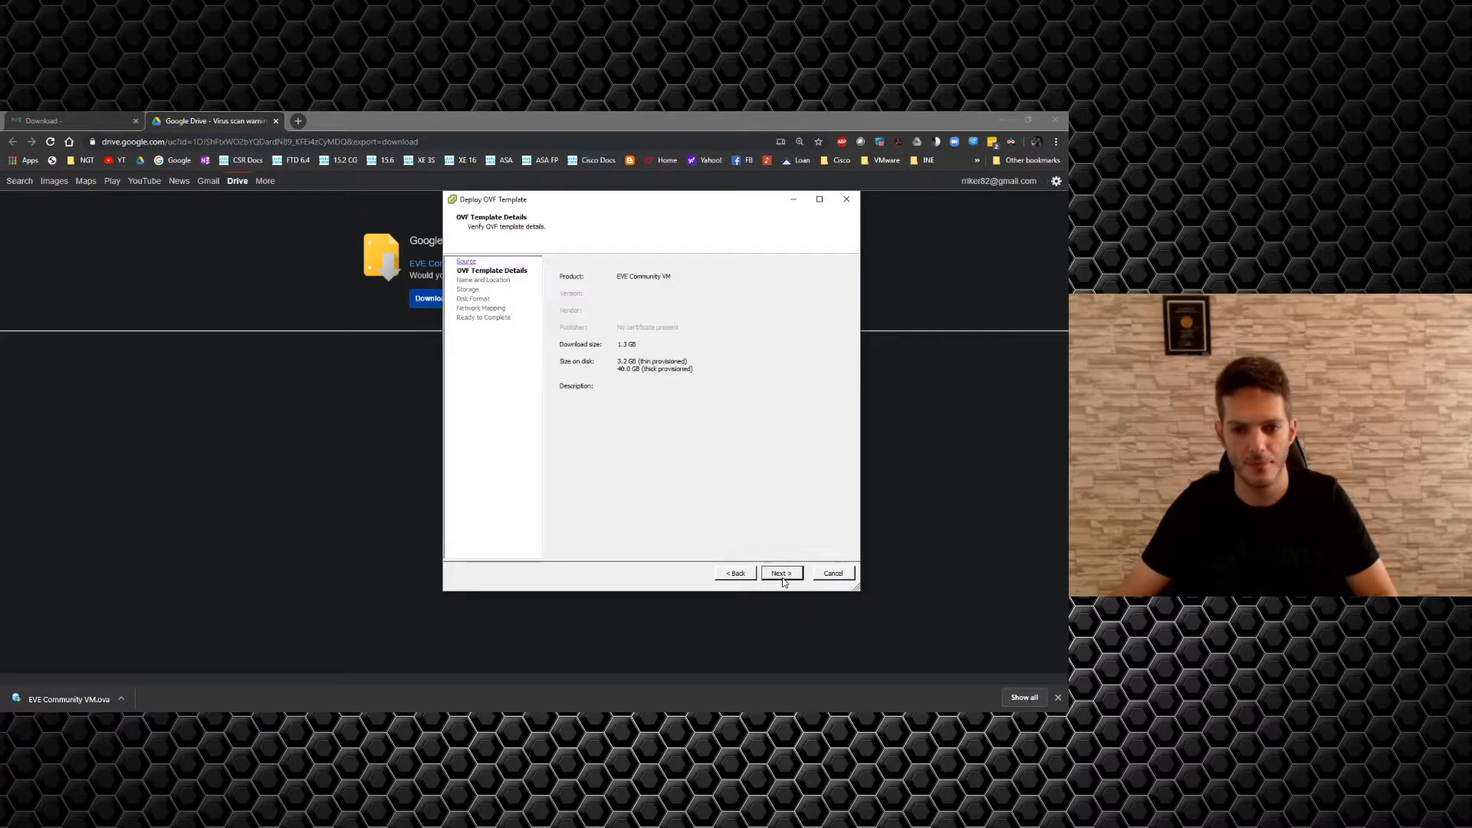
click(783, 574)
text(EVE1)
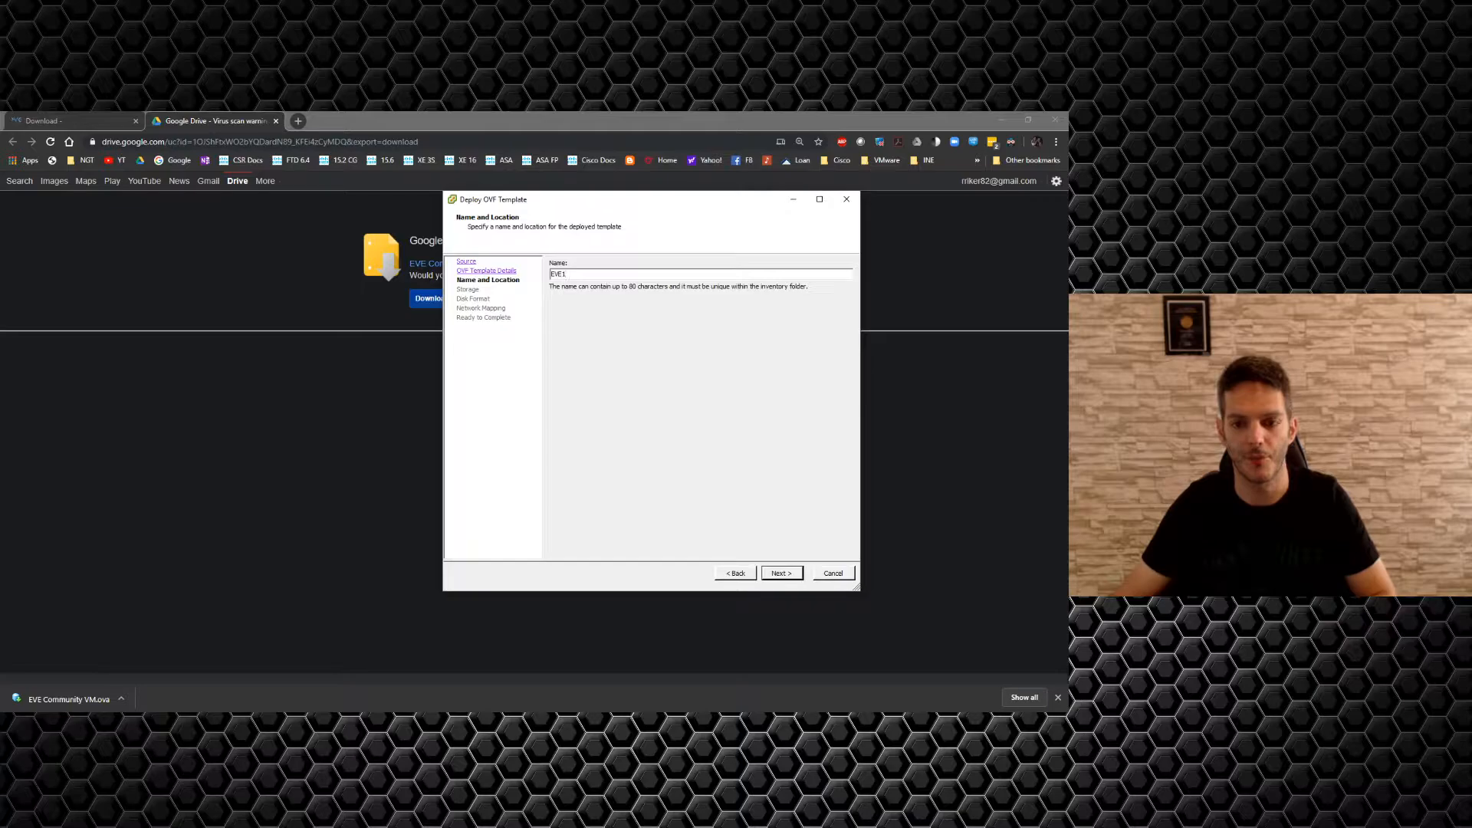
click(780, 573)
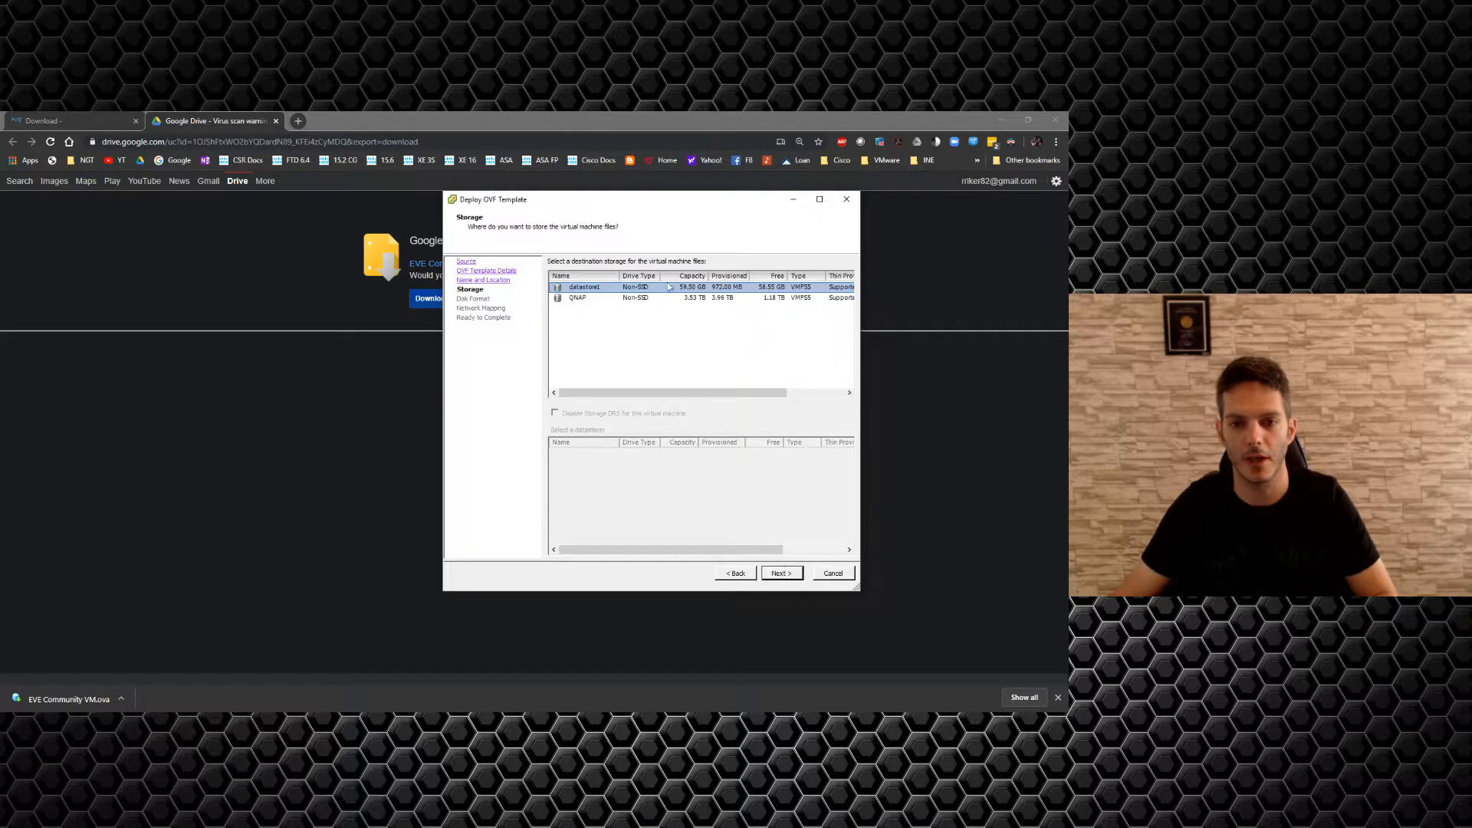
click(695, 298)
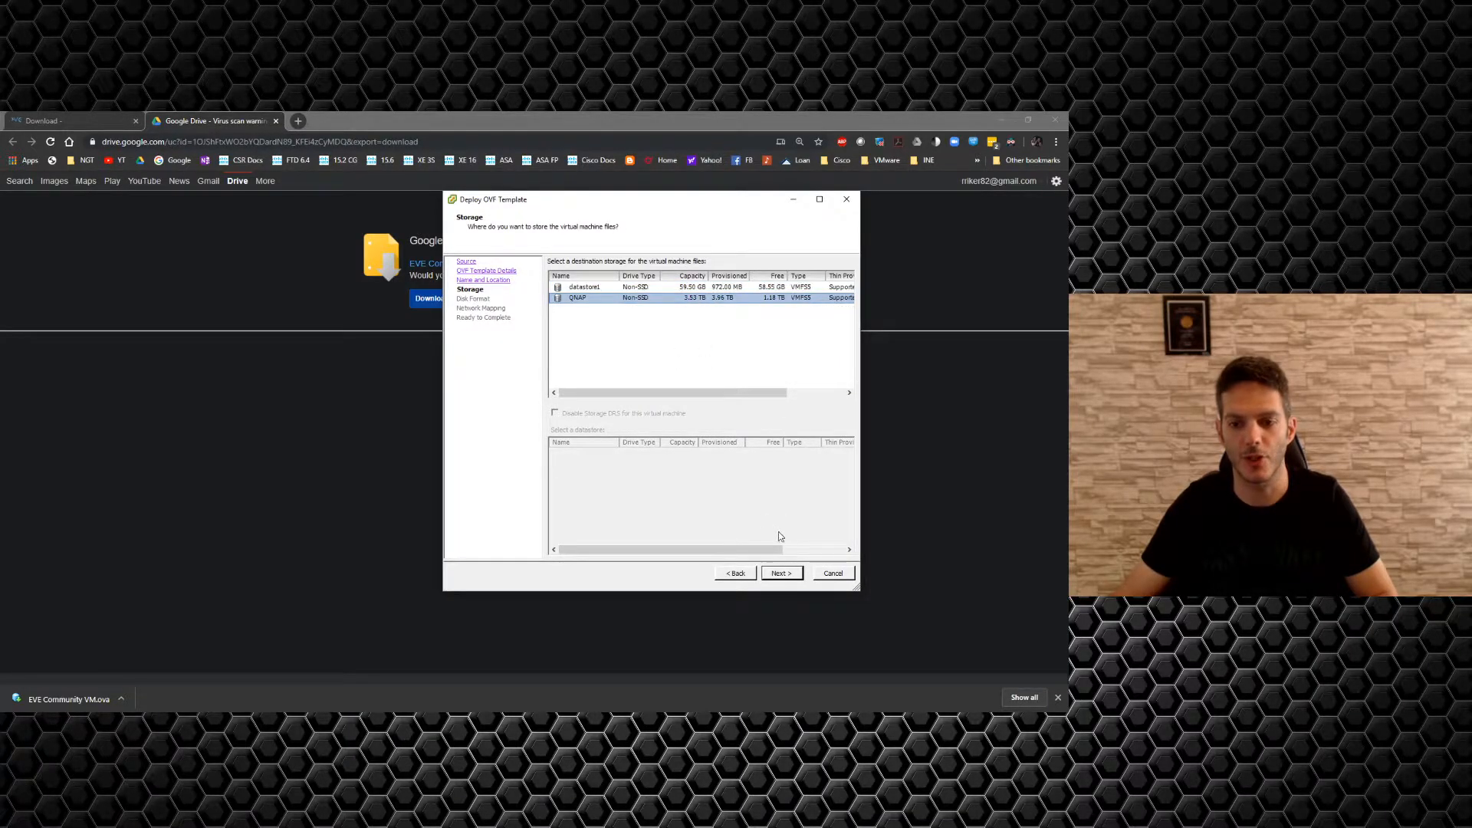
Choose Thin Provision, keep the default network mapping, and finish deploying EVE1.
click(789, 573)
click(583, 349)
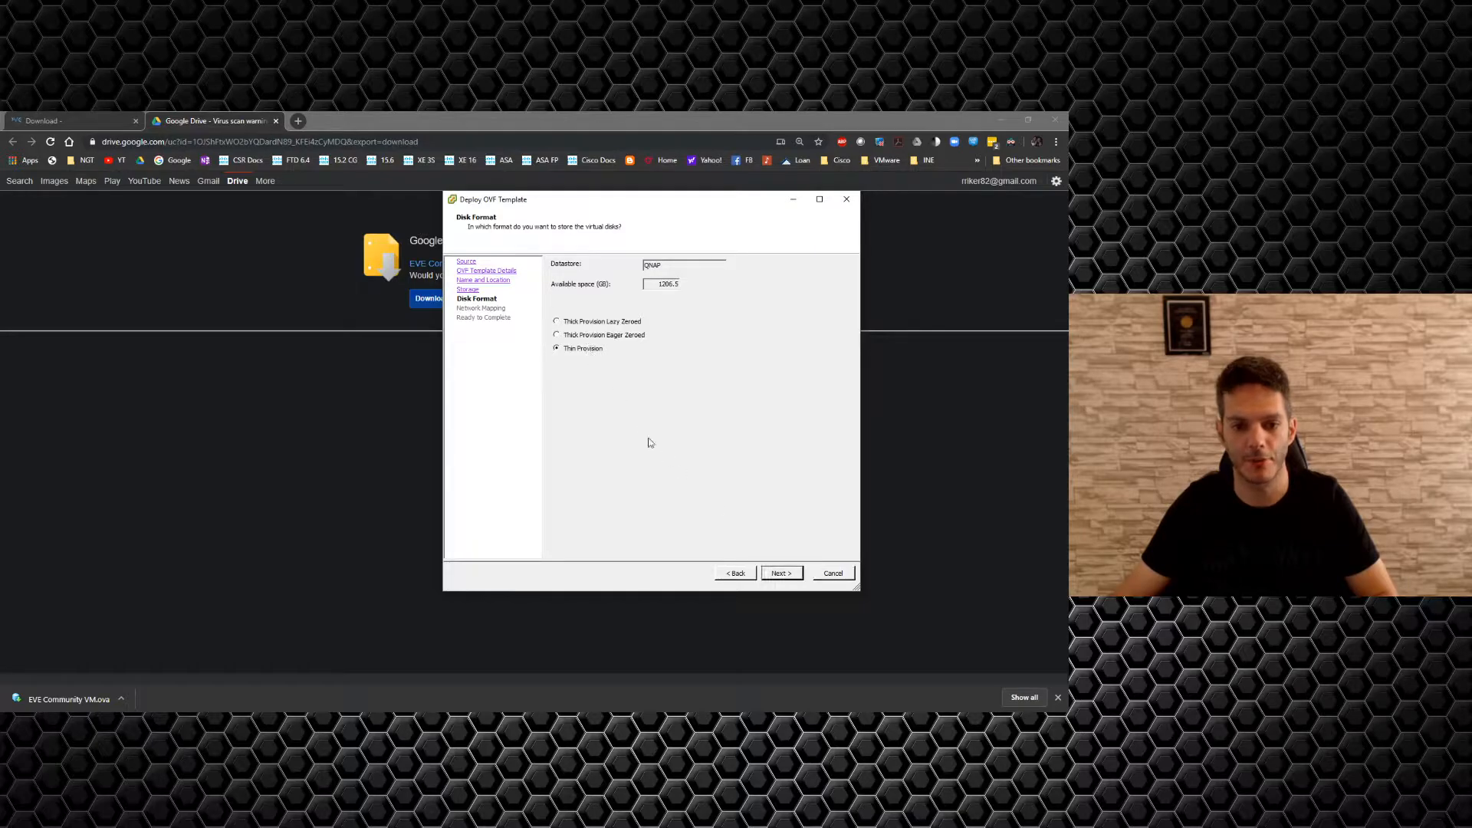
click(784, 576)
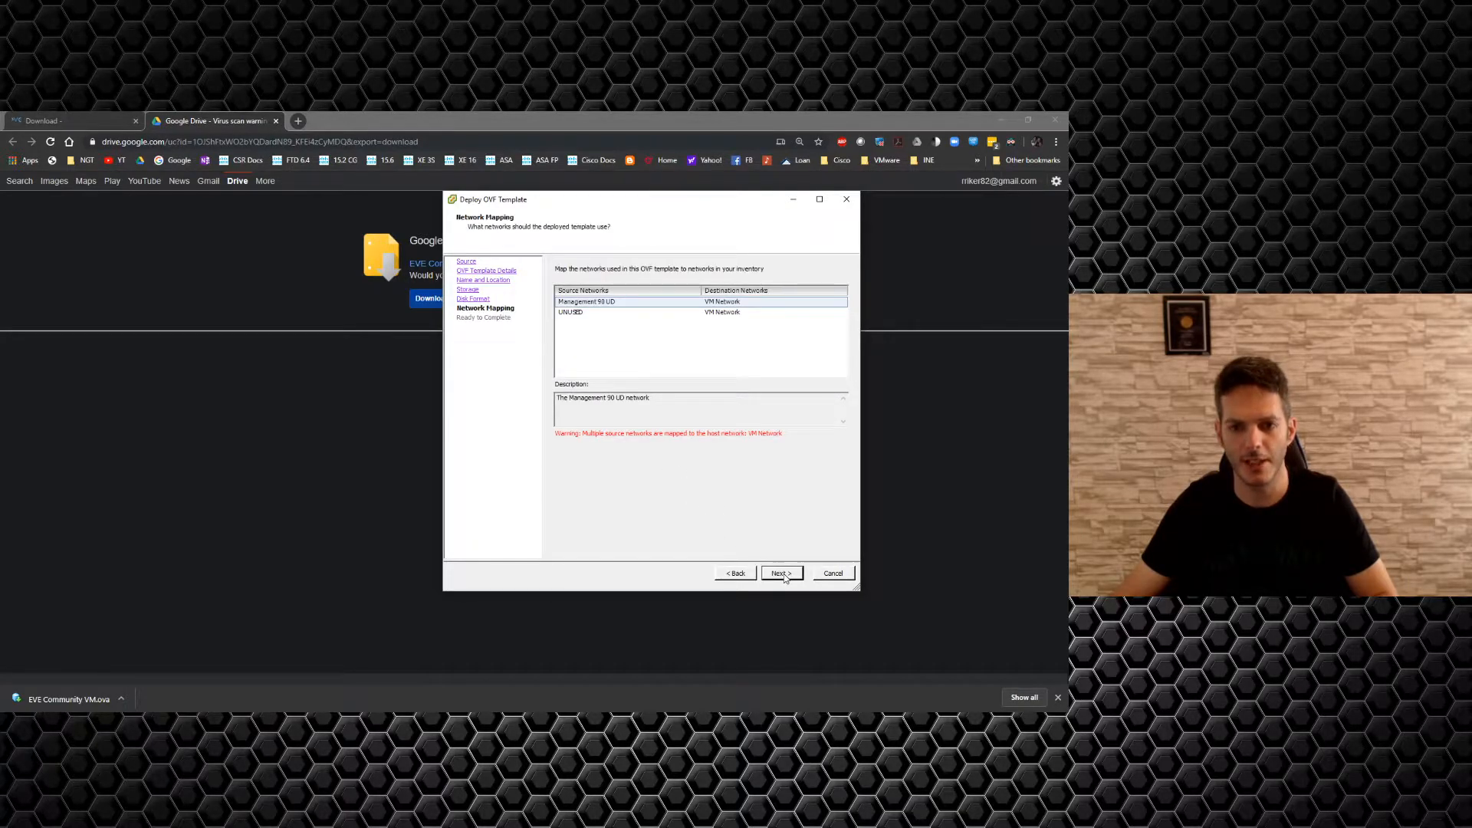
click(782, 573)
click(783, 573)
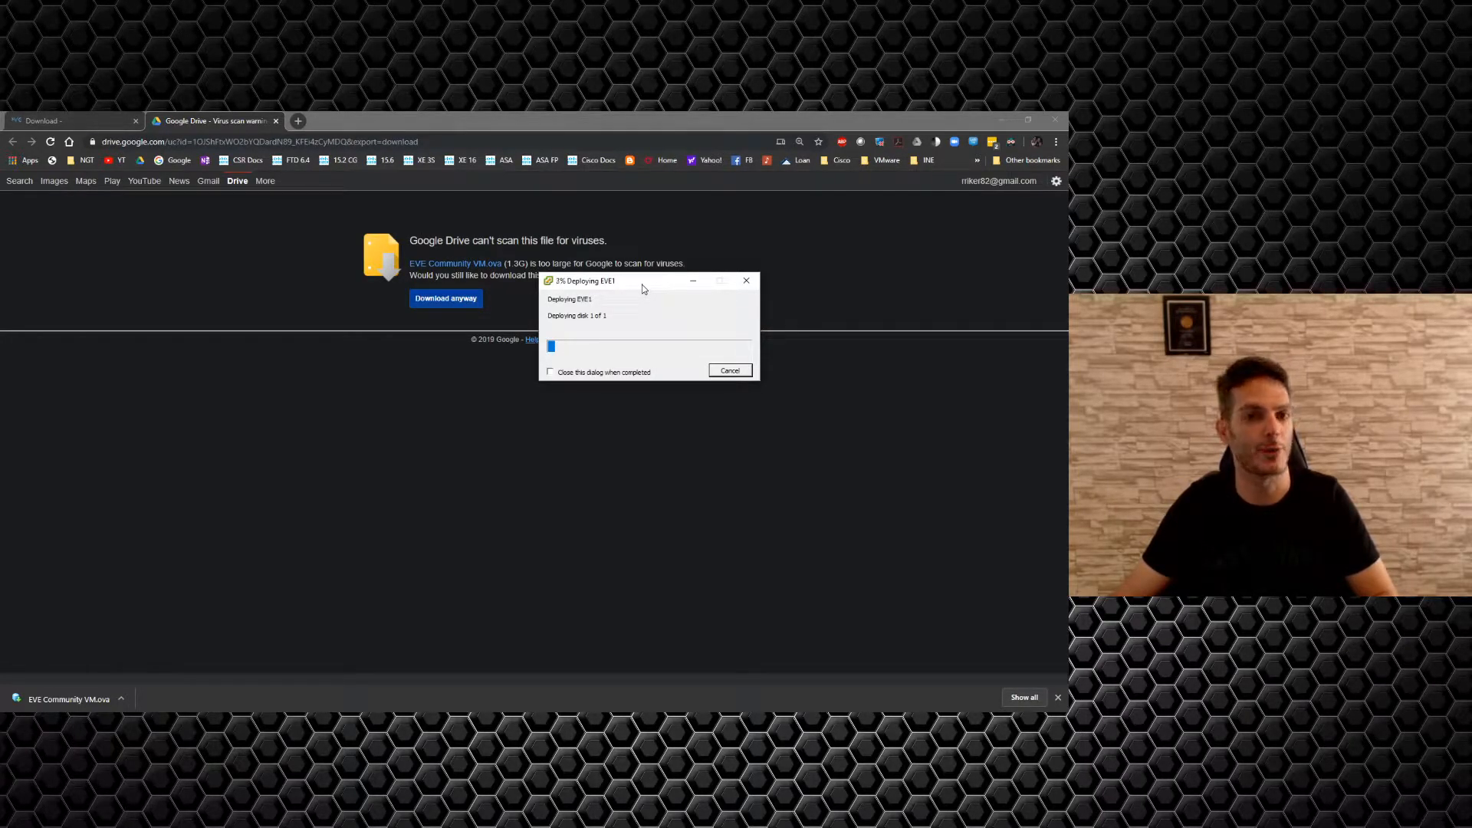
drag(642, 283, 1067, 339)
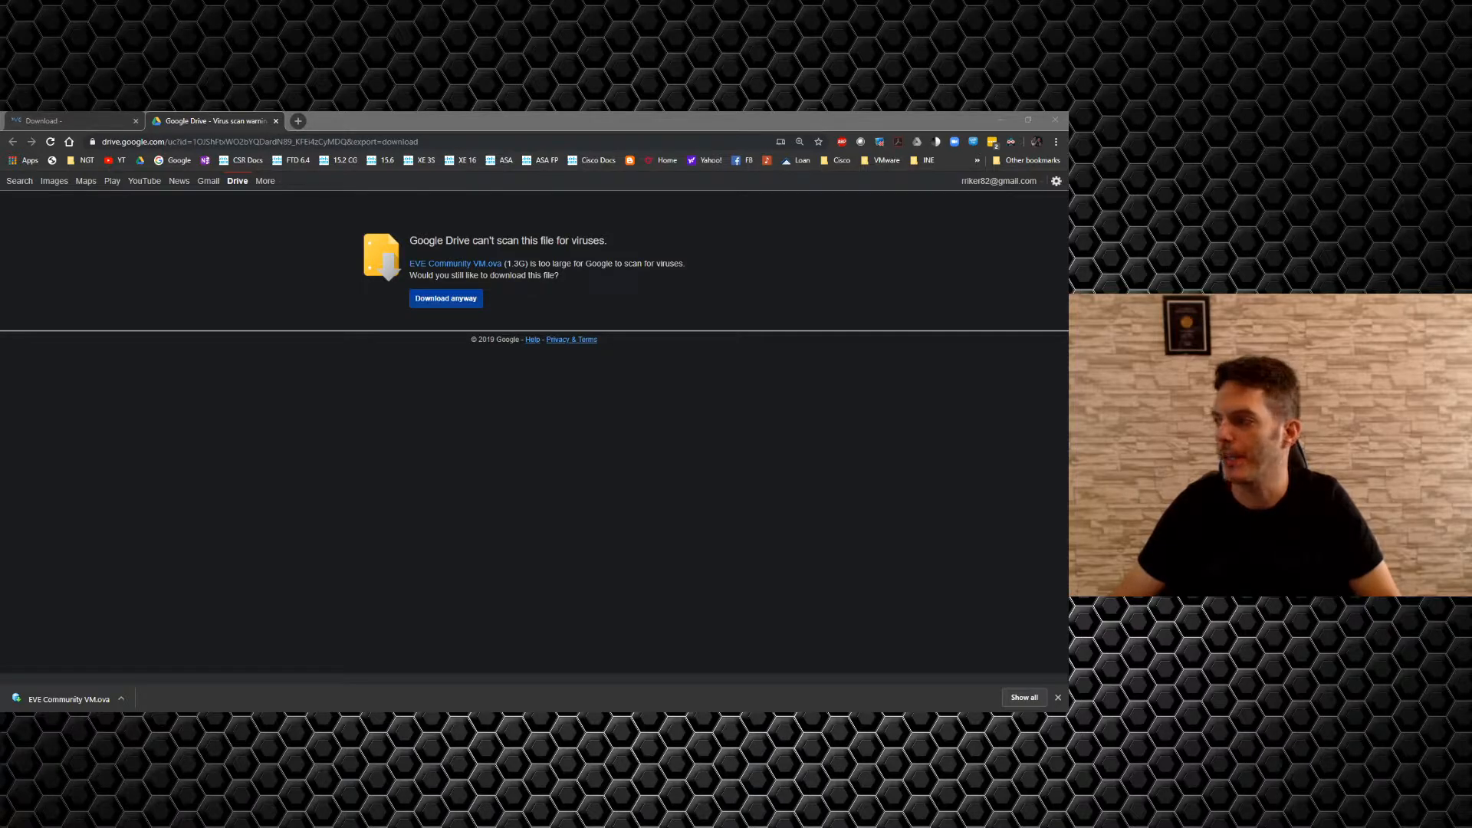
drag(1066, 223, 417, 204)
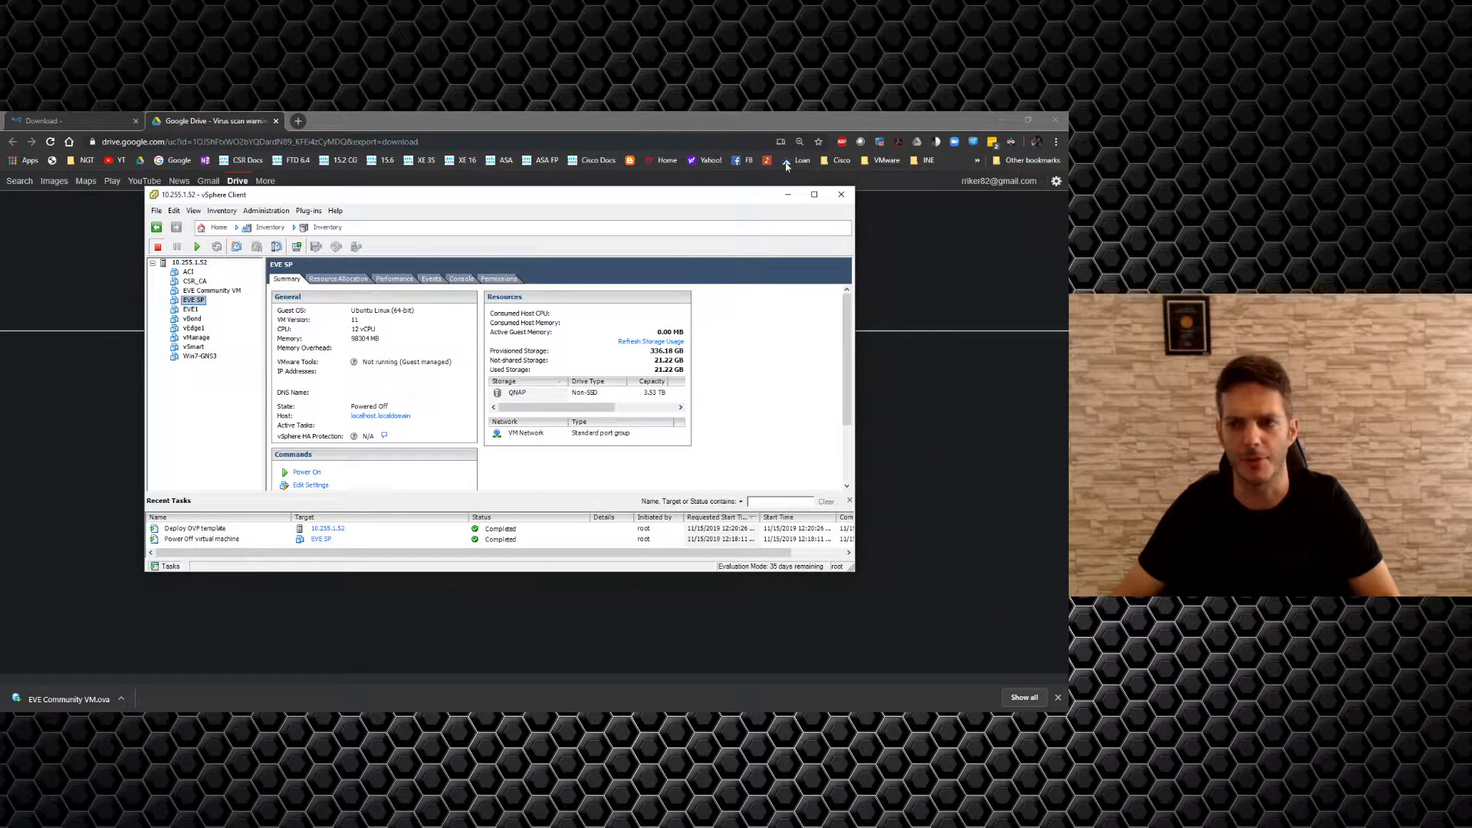
Open EVE1's settings and raise its memory to 64 GB.
click(996, 120)
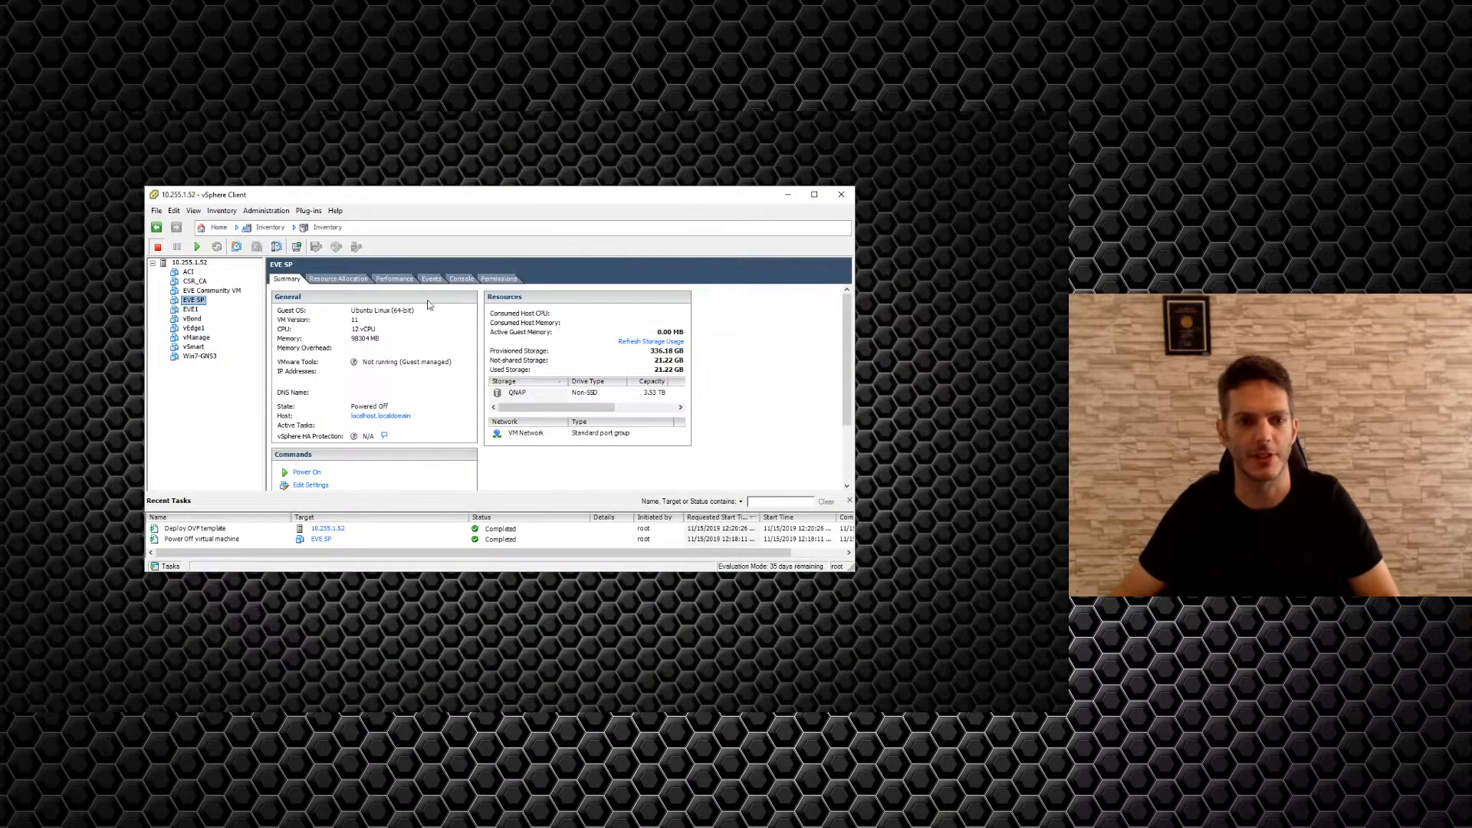
click(190, 310)
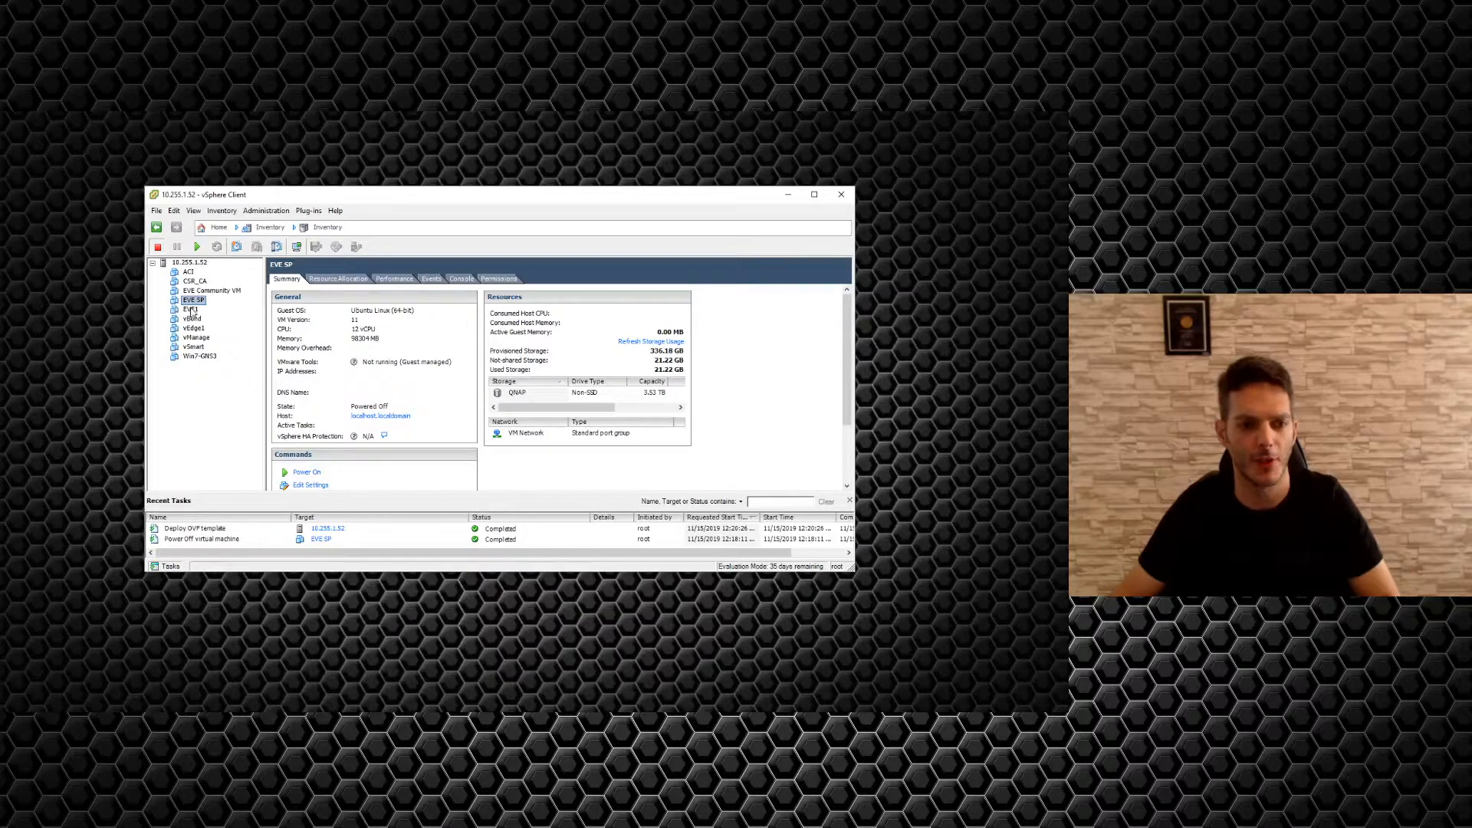
right_click(191, 312)
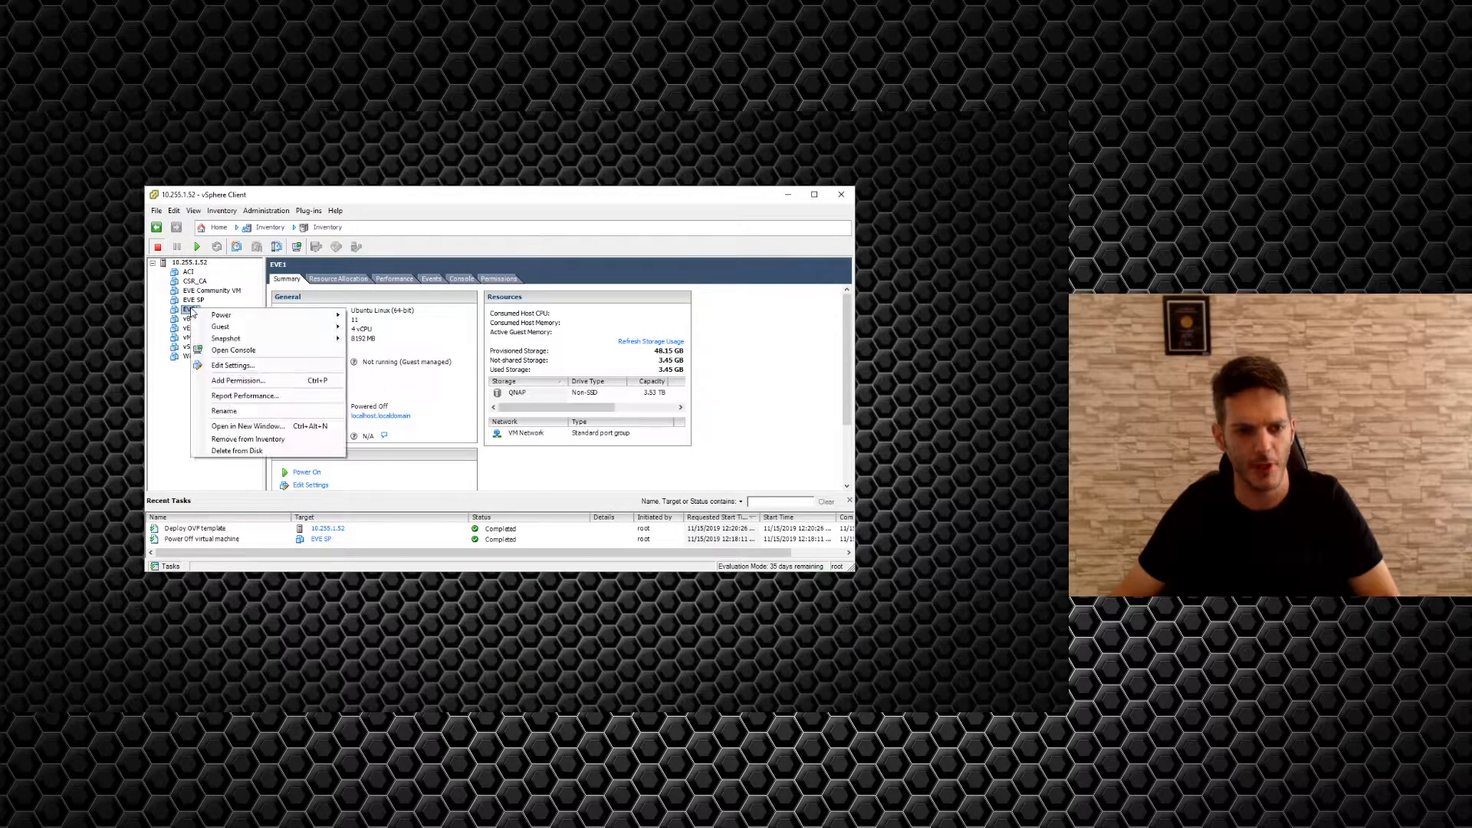
click(244, 366)
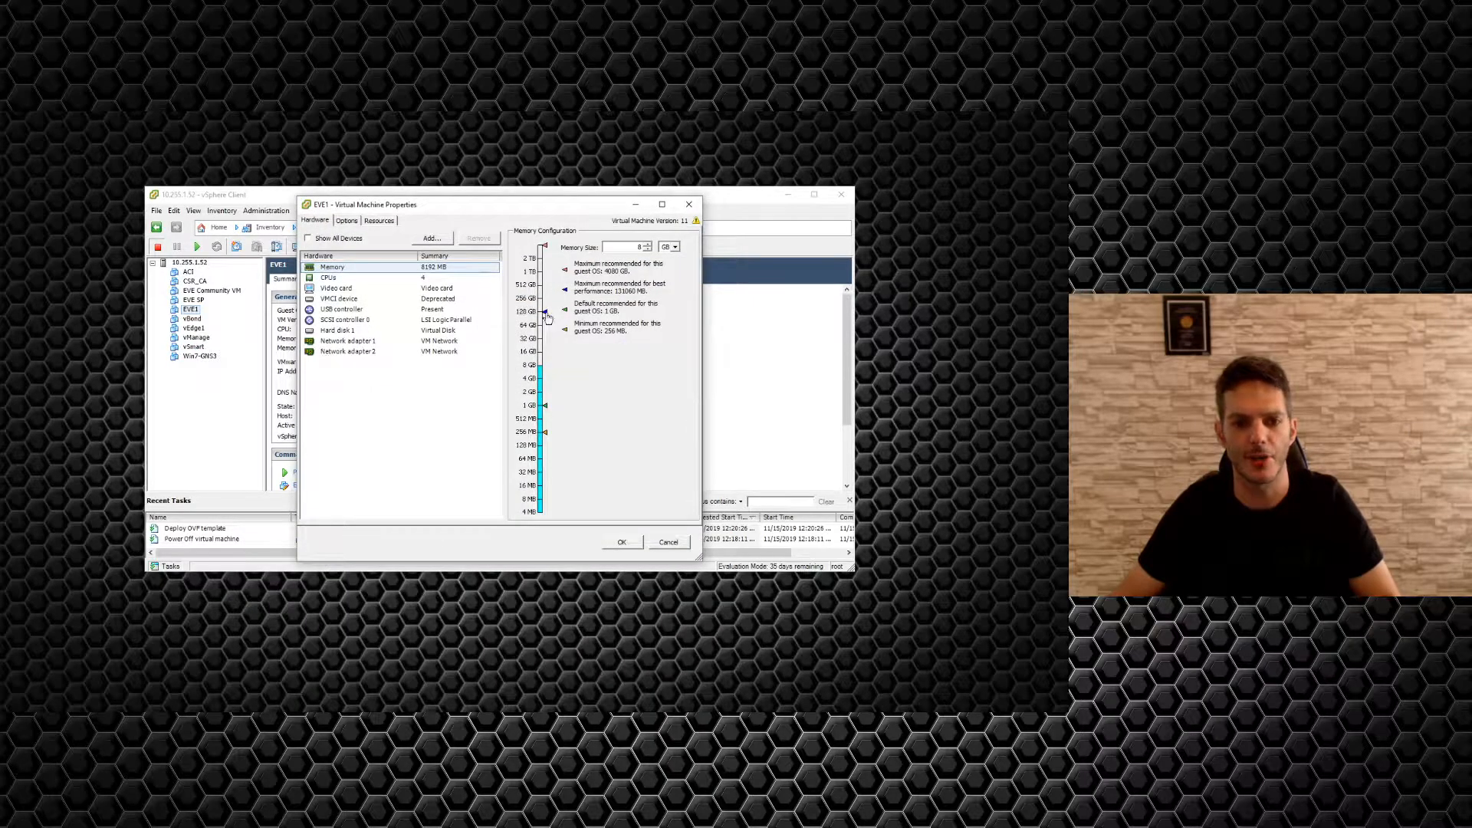
click(532, 326)
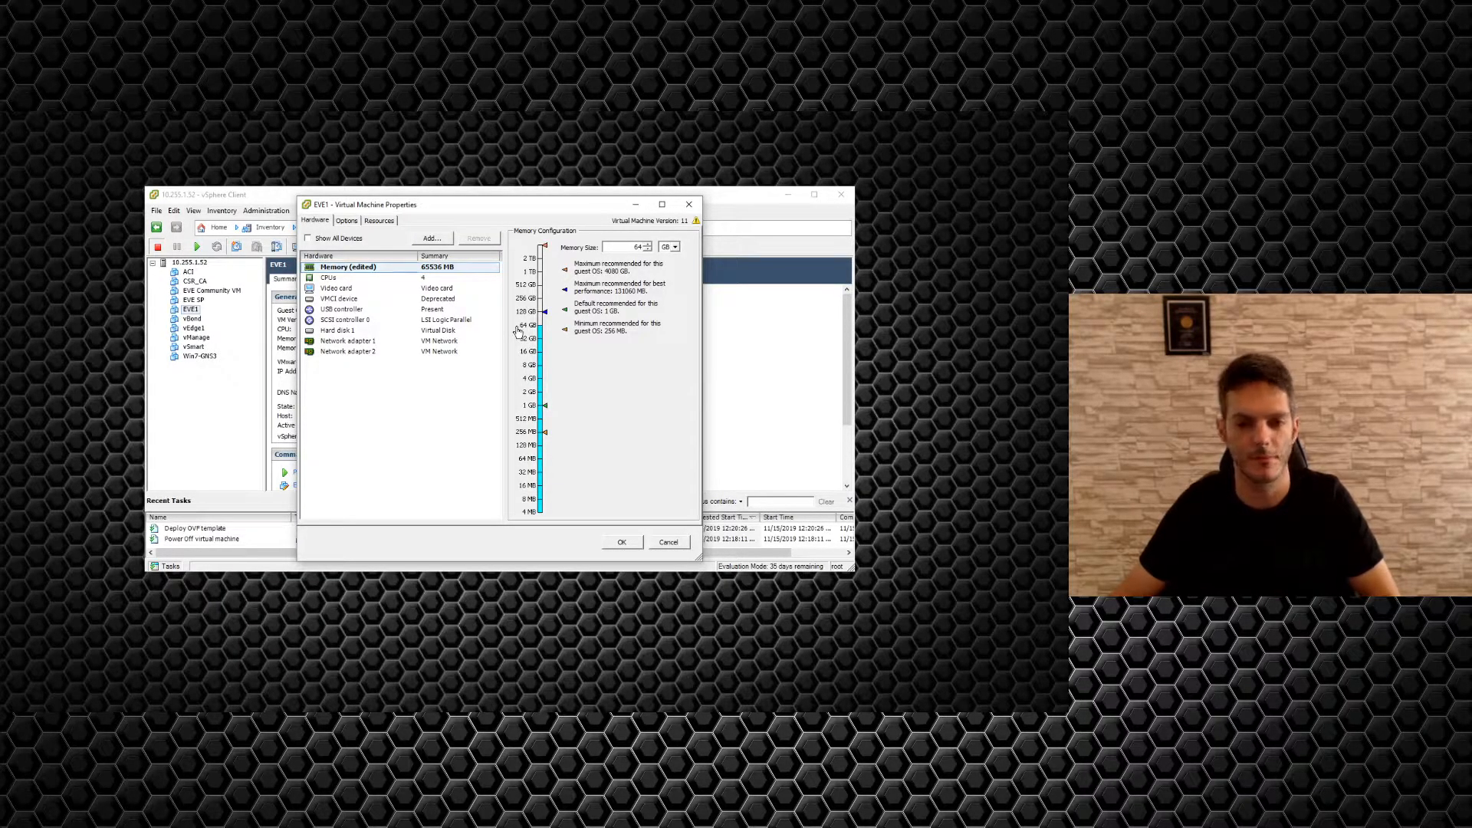
Give EVE1 8 vCPUs by setting 2 cores per socket, then start adding hardware.
click(433, 278)
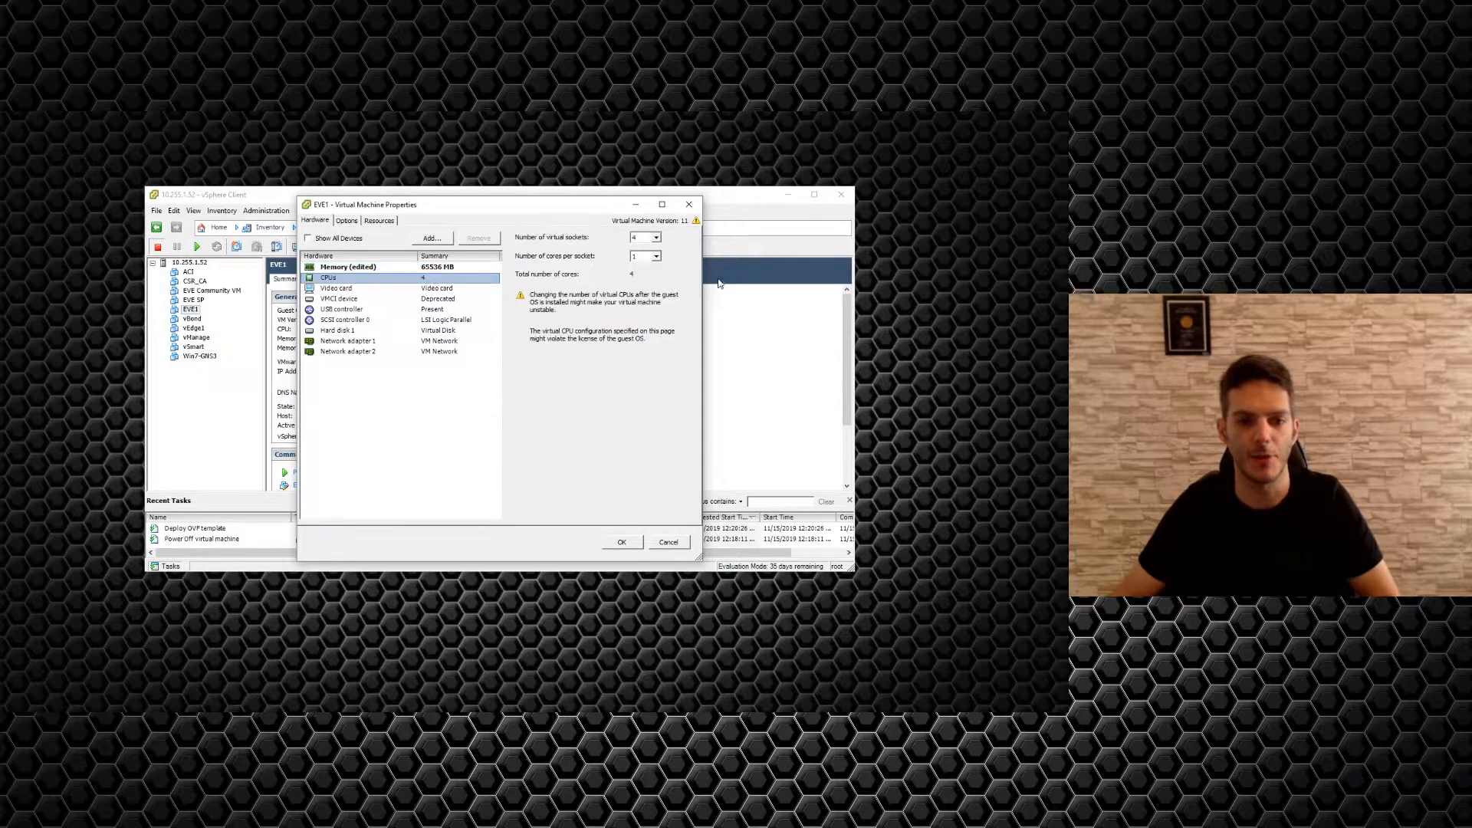
click(657, 257)
click(644, 278)
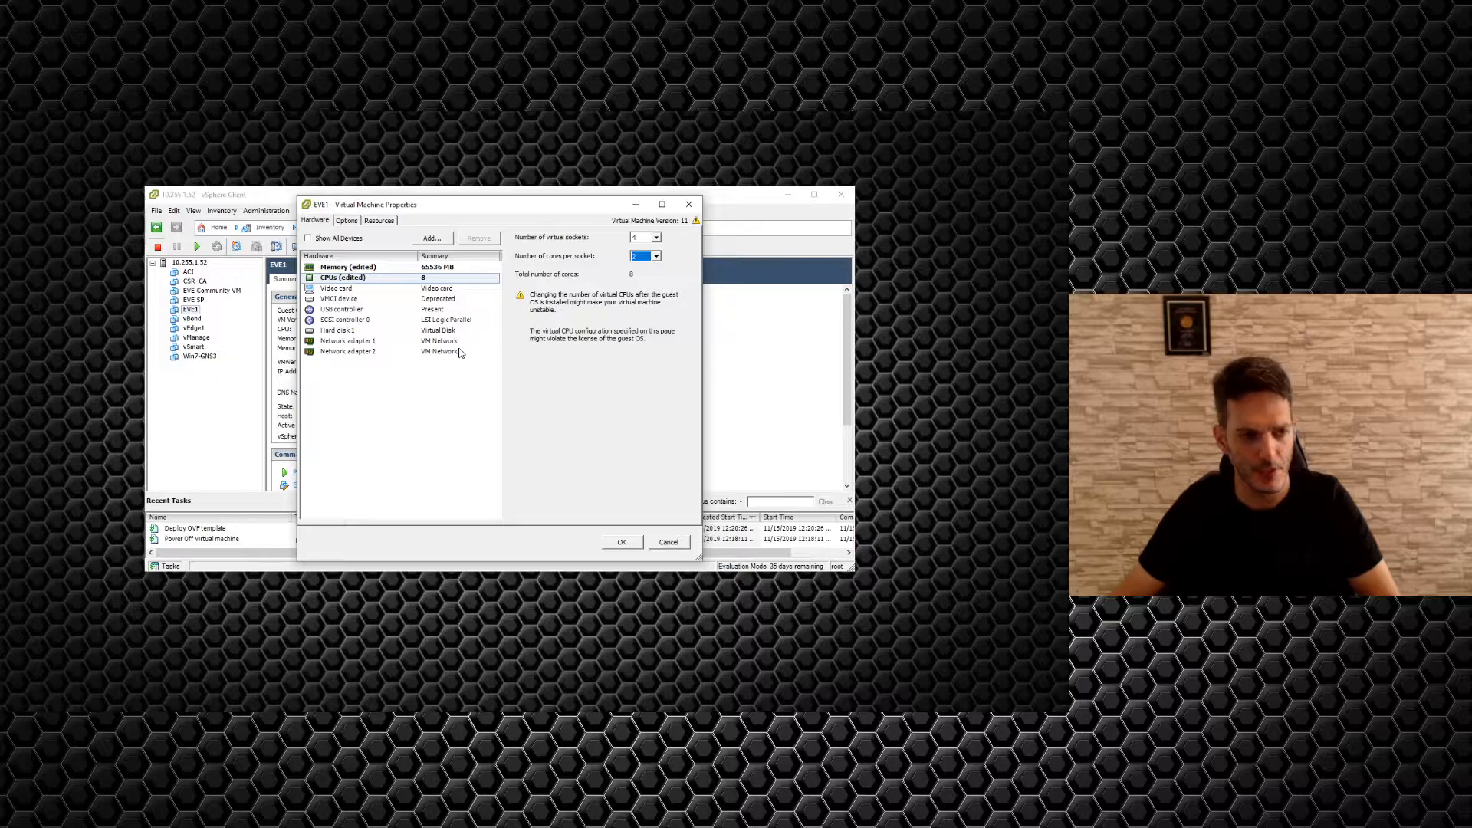
click(433, 240)
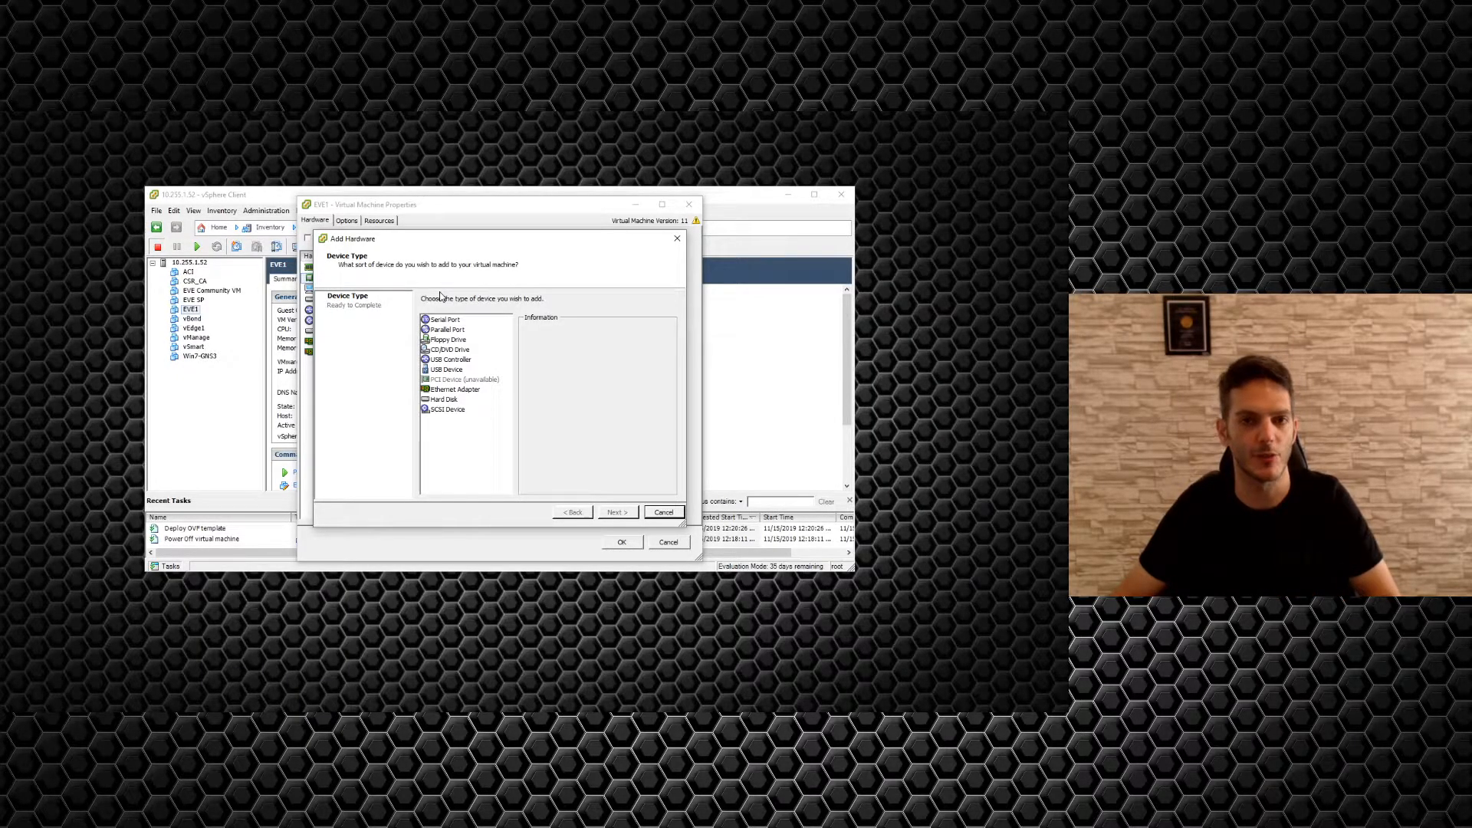
Add a new 100 GB thin-provisioned hard disk to EVE1 and apply the settings with OK.
click(452, 400)
click(611, 515)
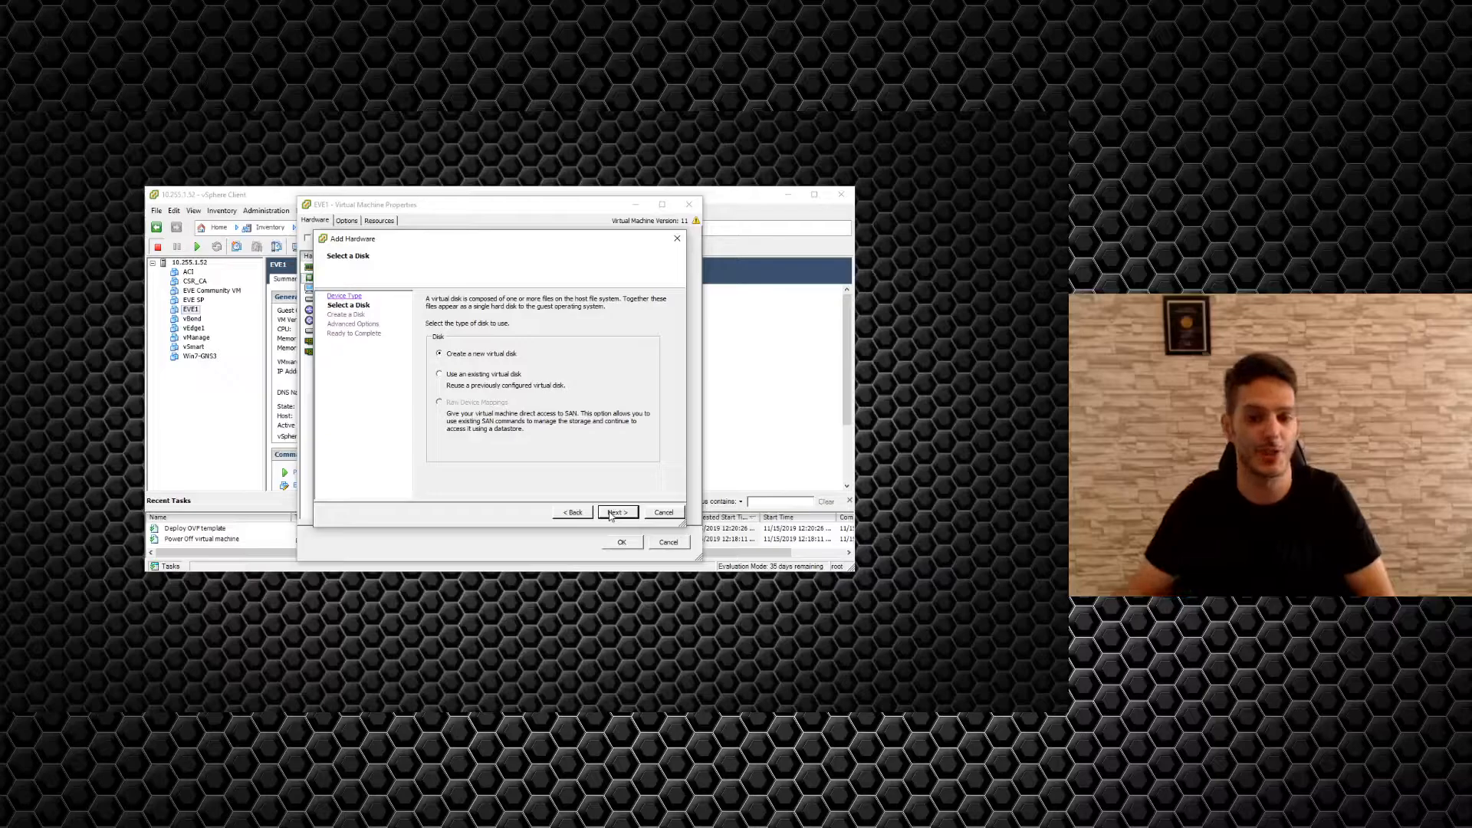
click(611, 514)
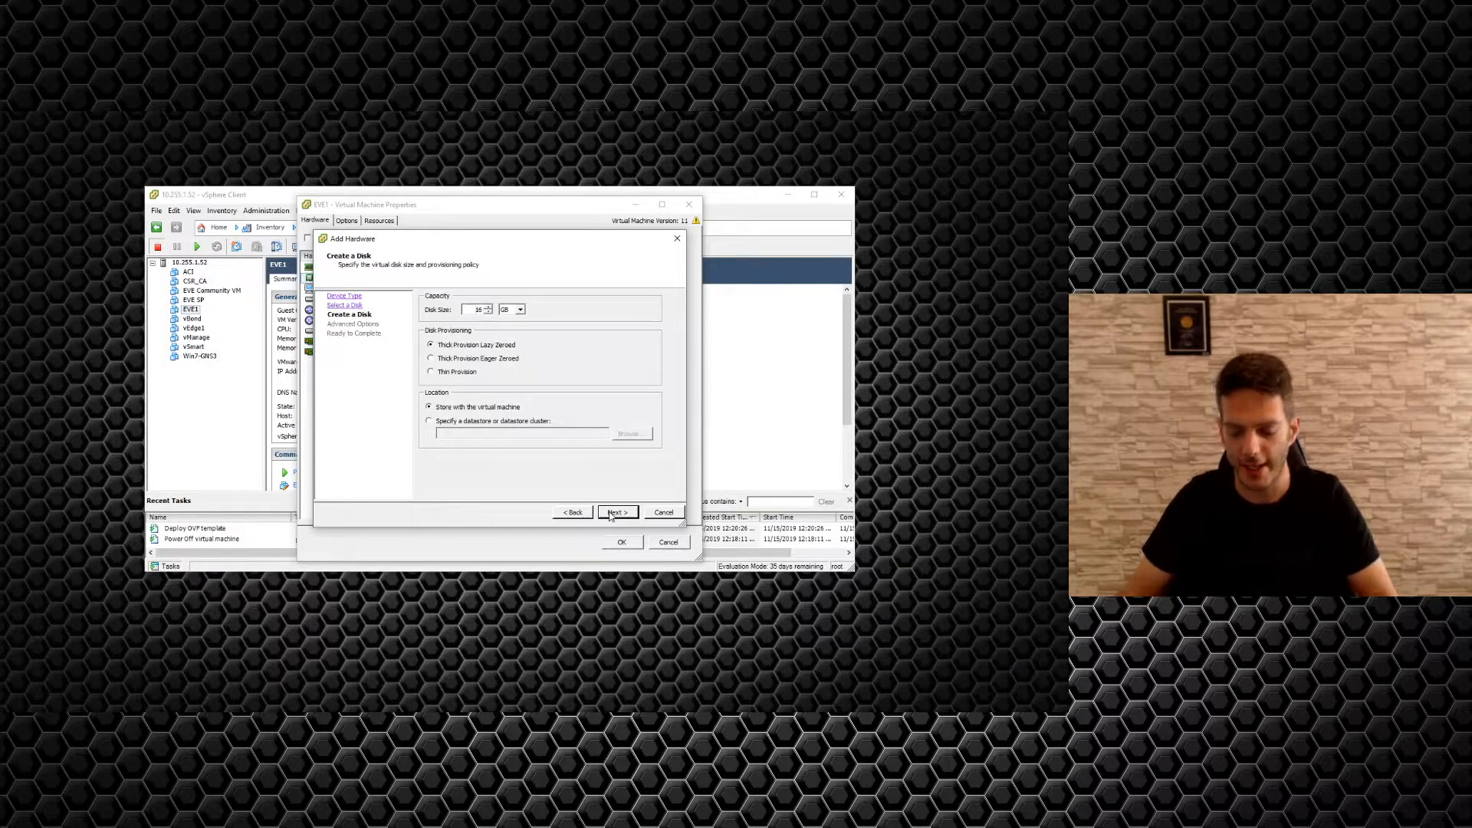
click(471, 309)
text(100)
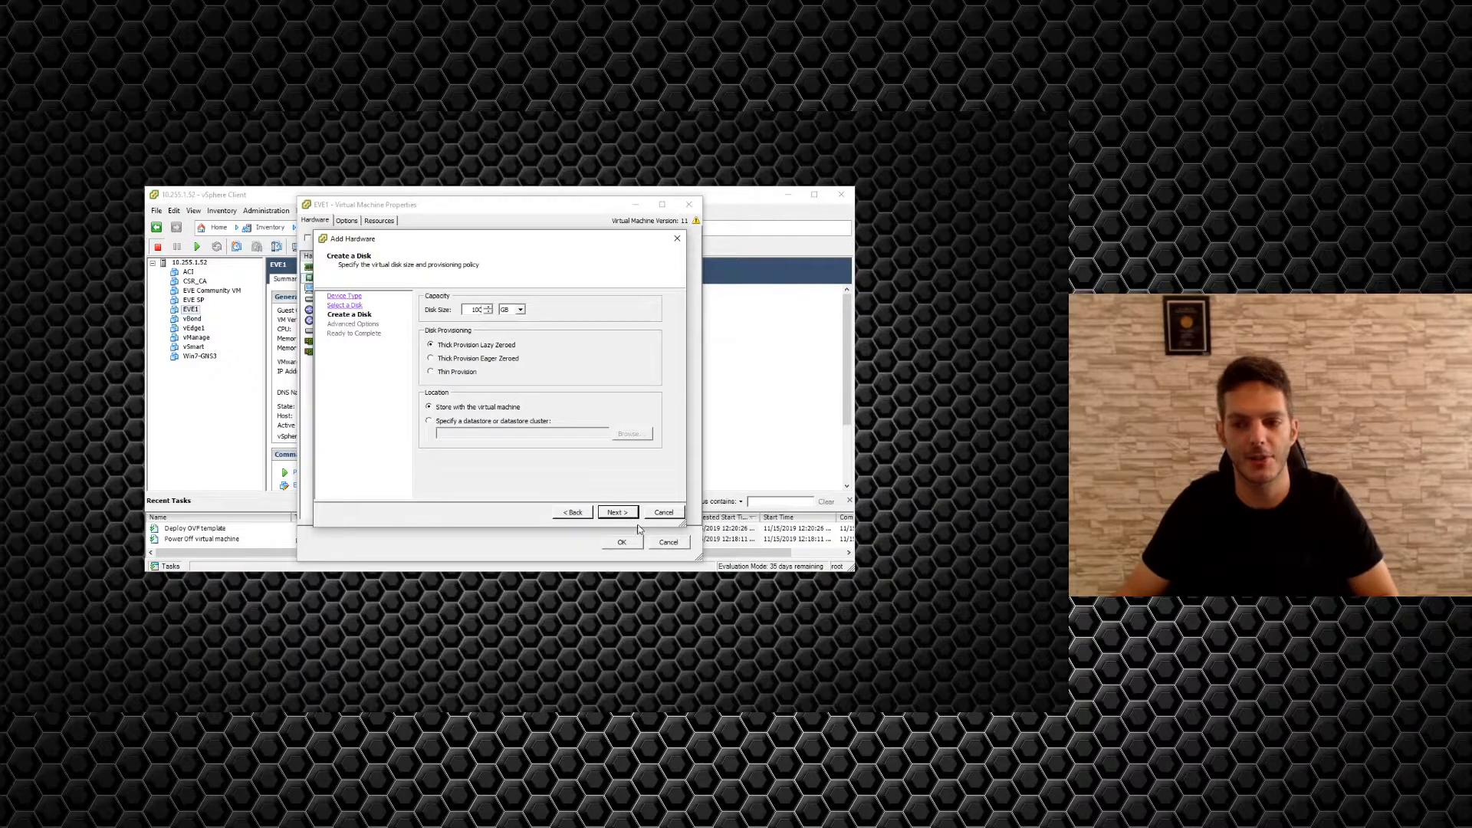
click(437, 372)
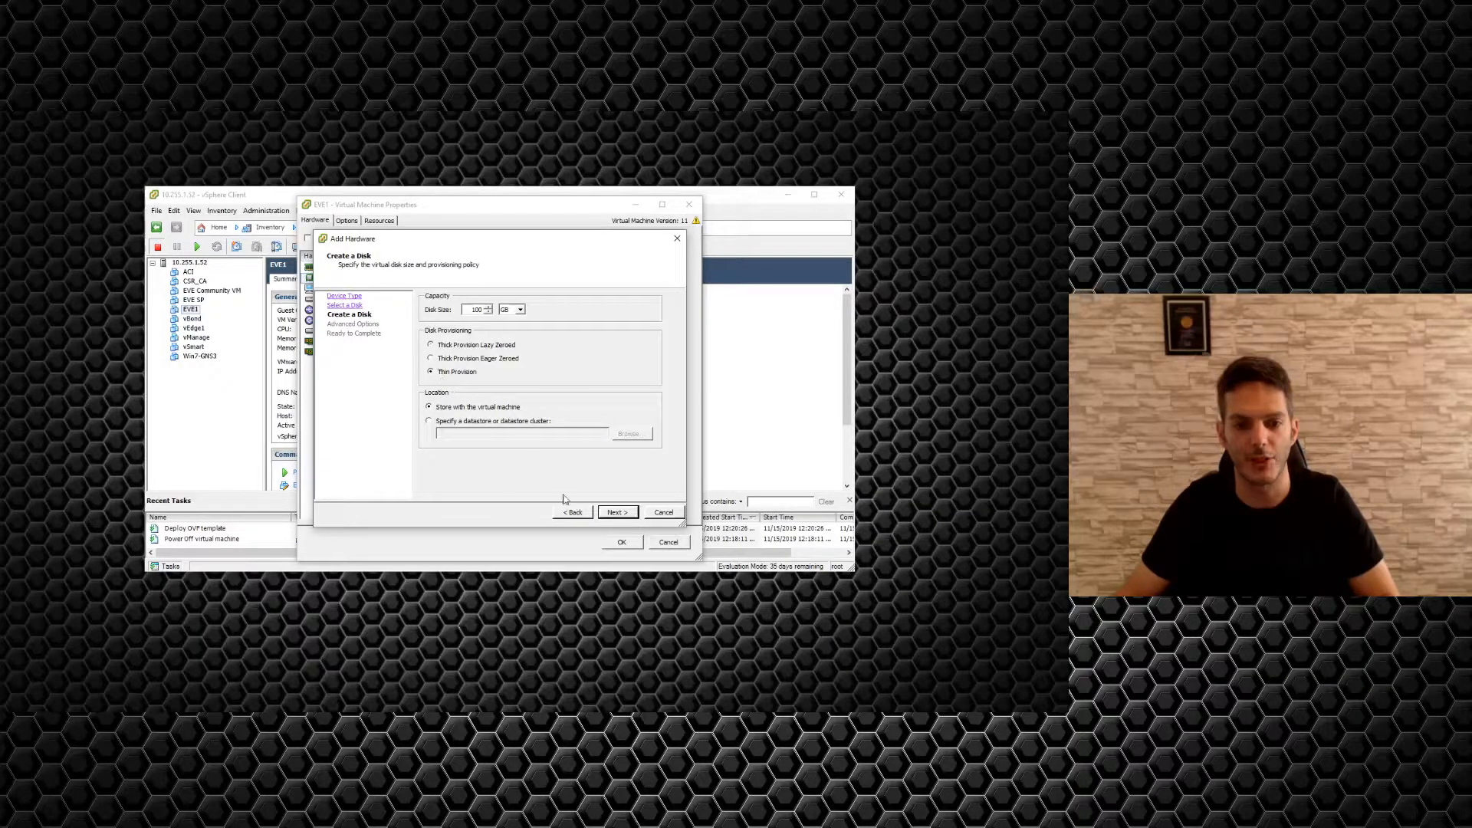
click(617, 514)
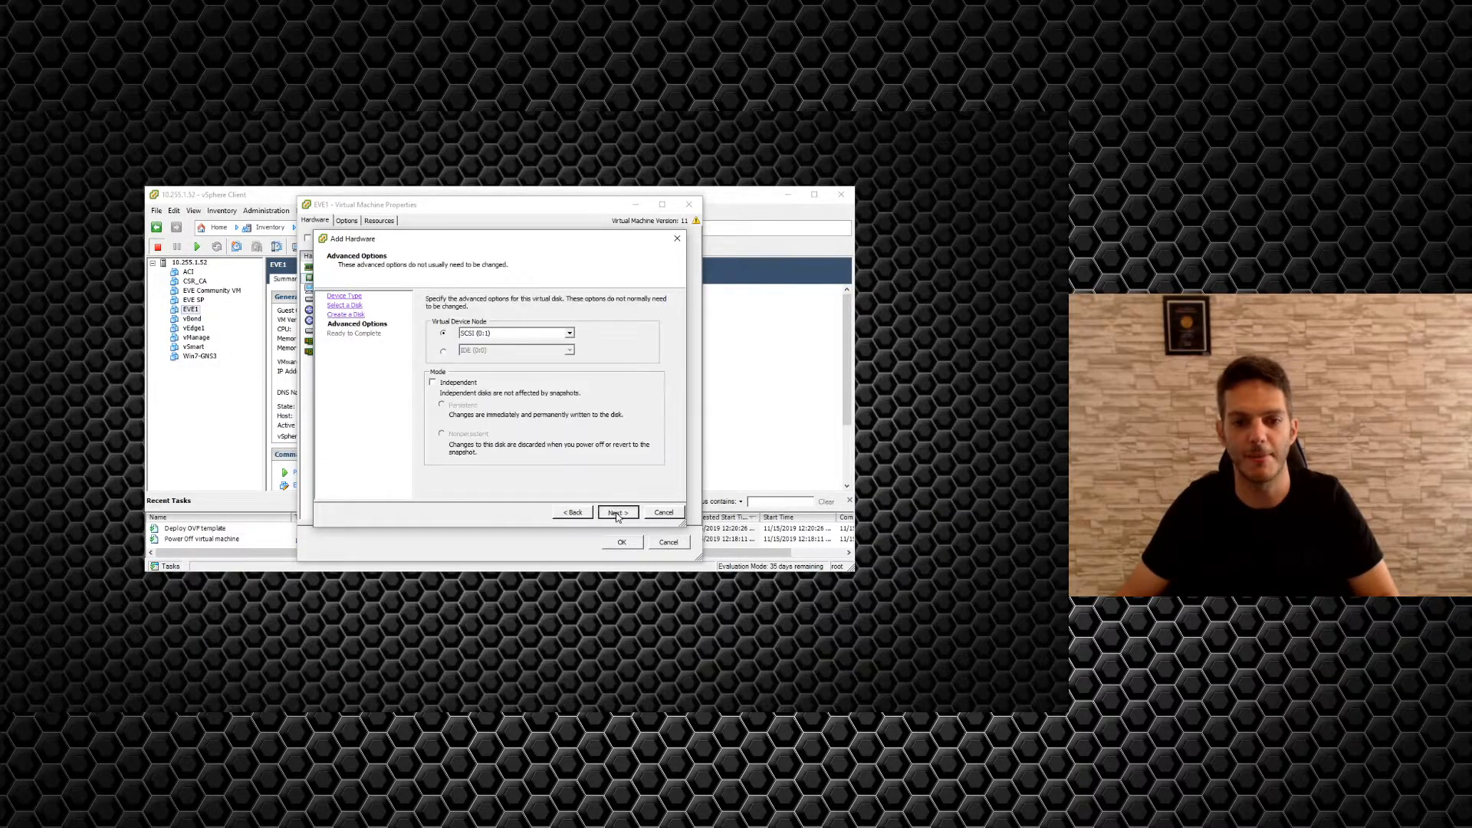
click(618, 513)
click(617, 513)
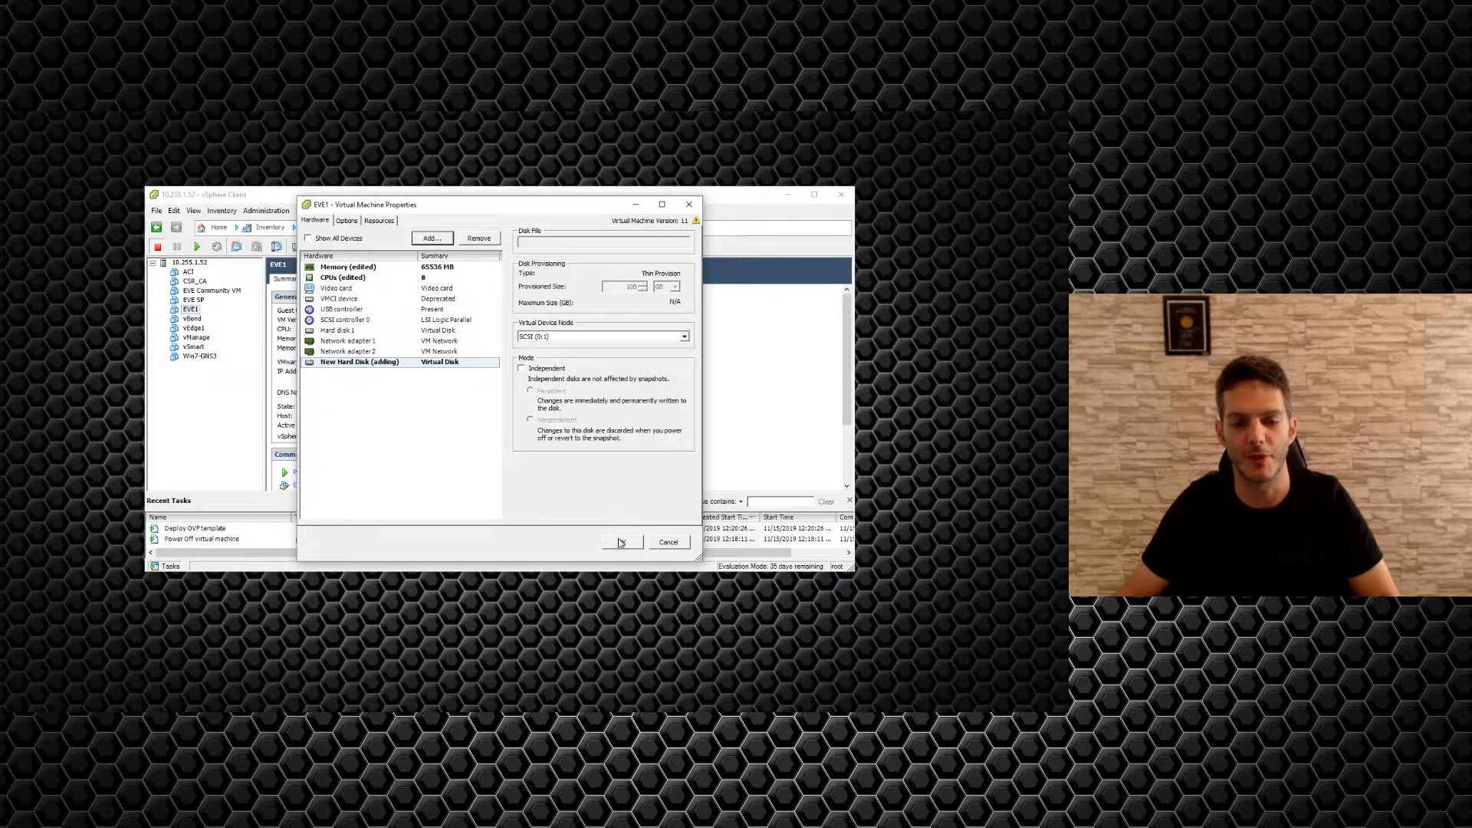
click(620, 542)
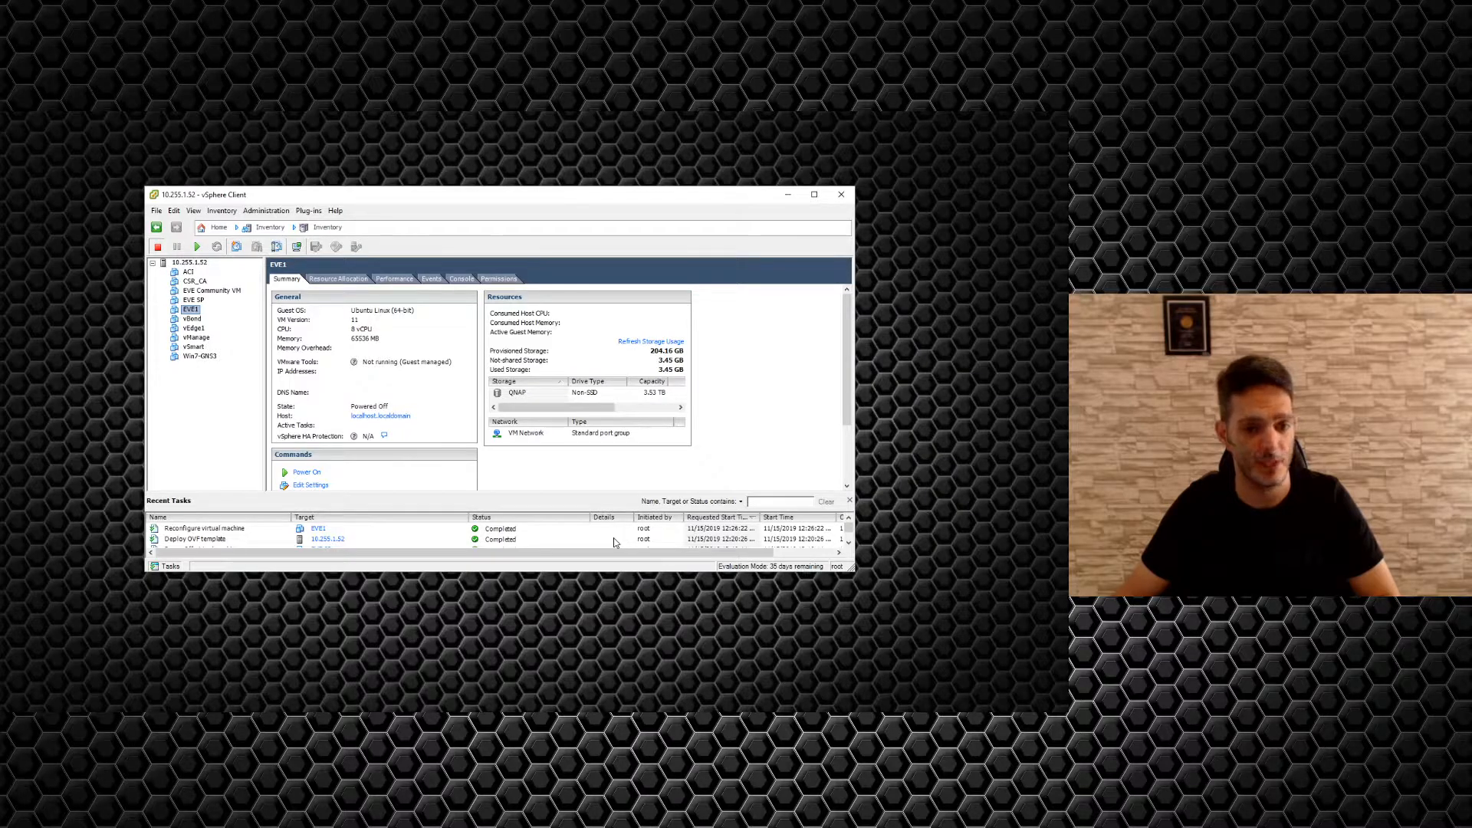
Power on EVE1 and position its console window beside the inventory.
click(197, 248)
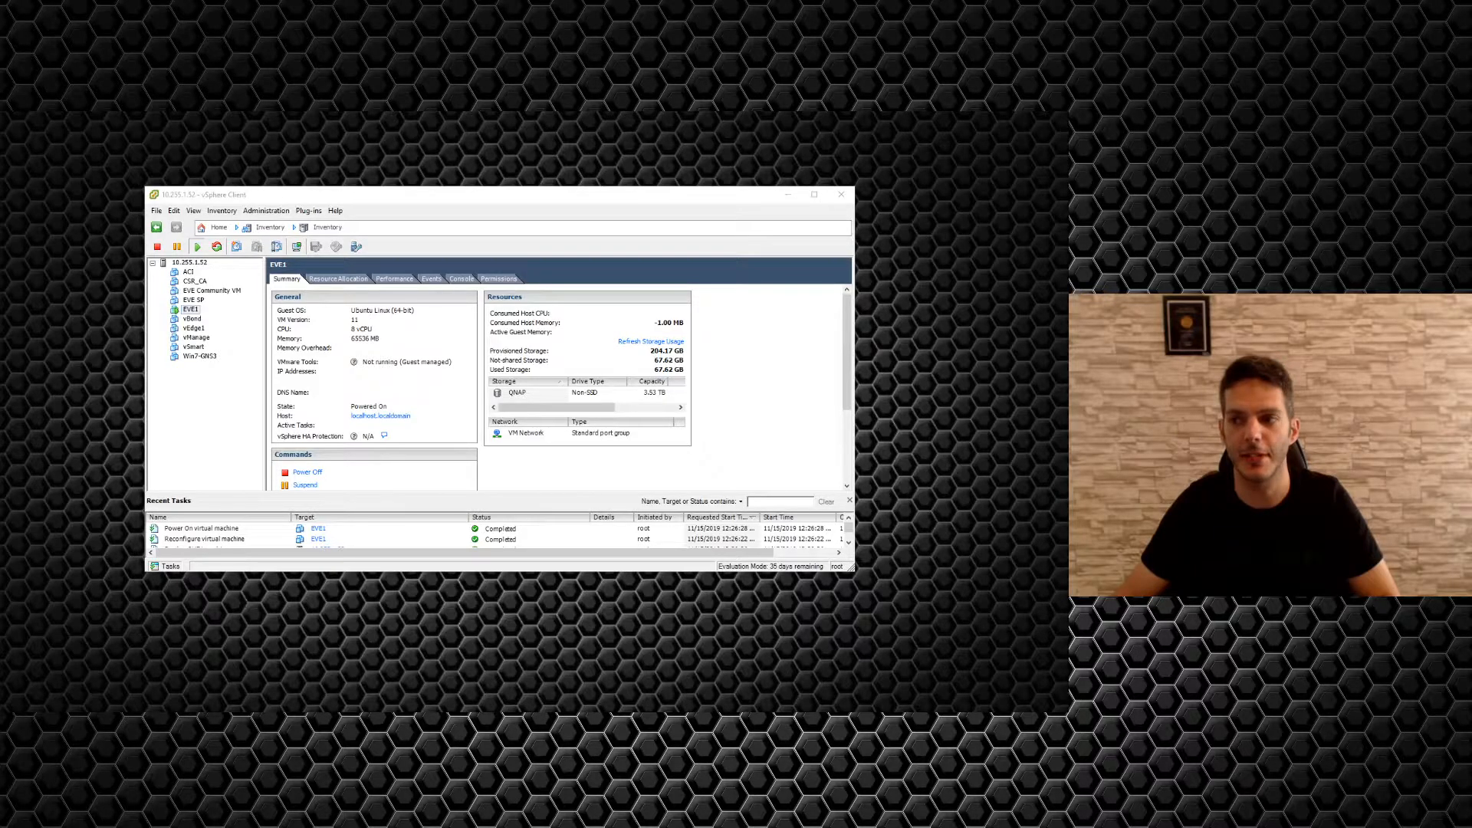
drag(559, 158, 450, 189)
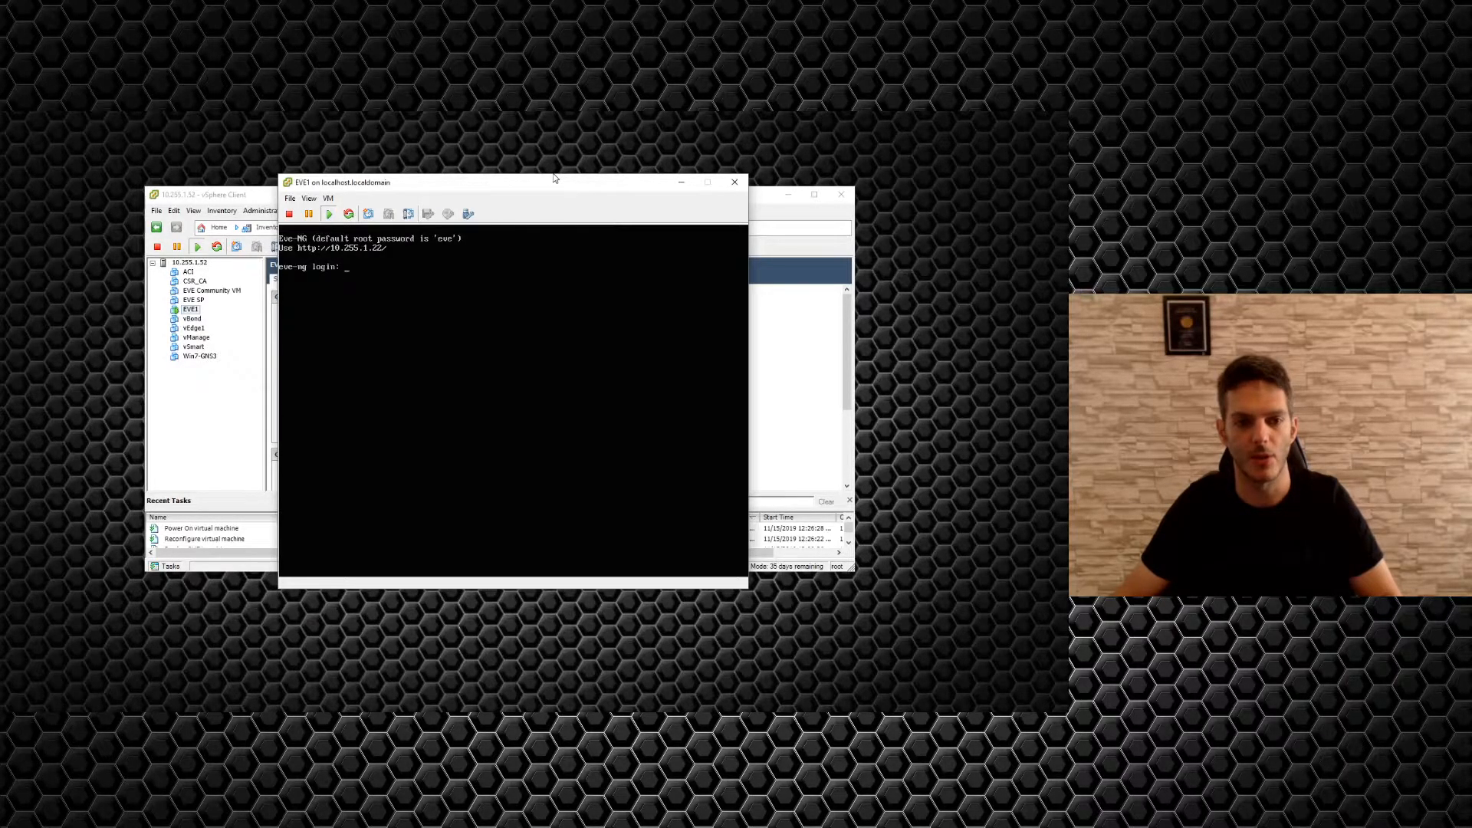
Log in to the EVE1 console as root with the default password.
click(407, 304)
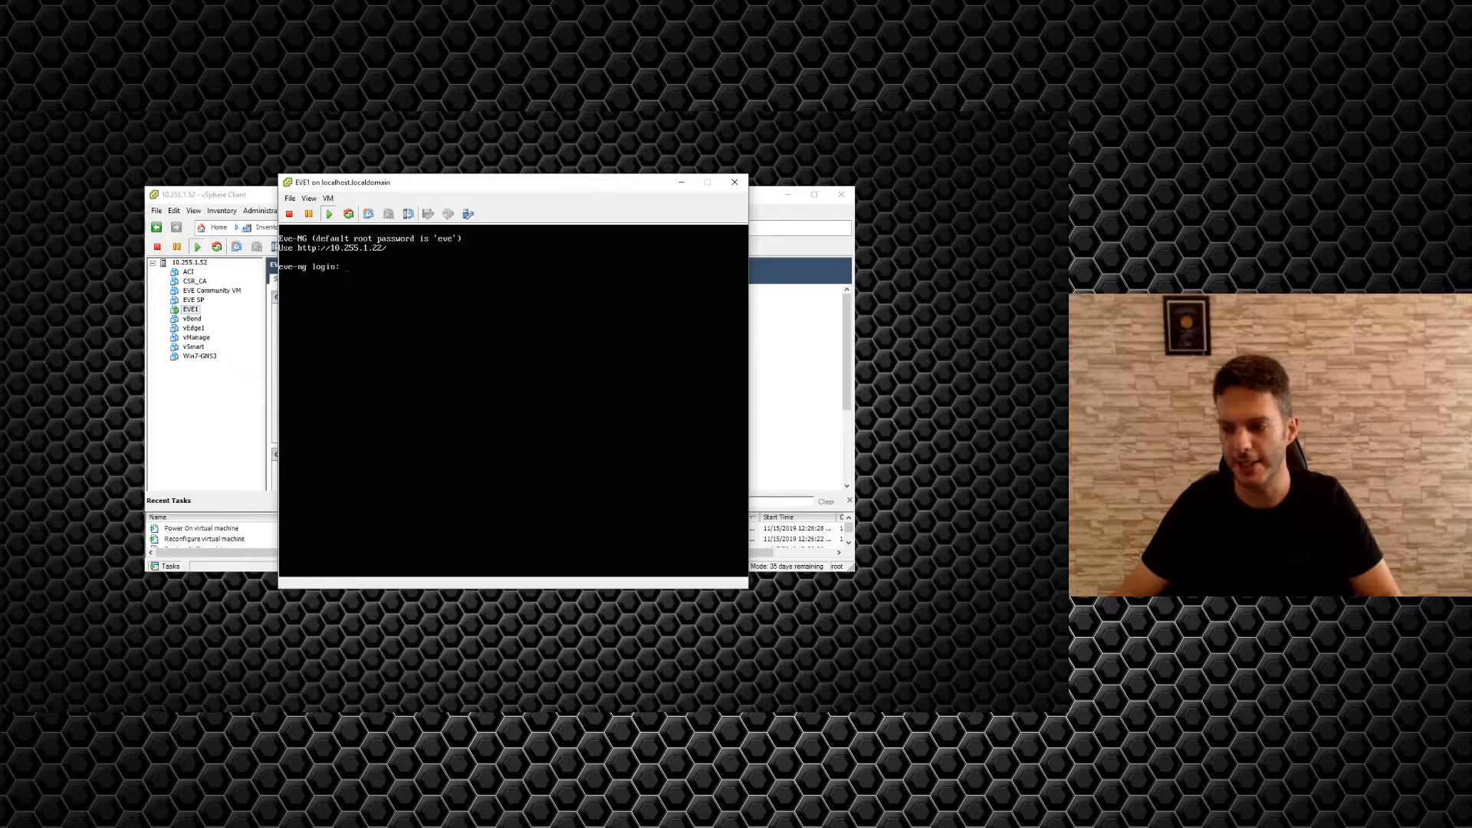
key(ctrl+alt)
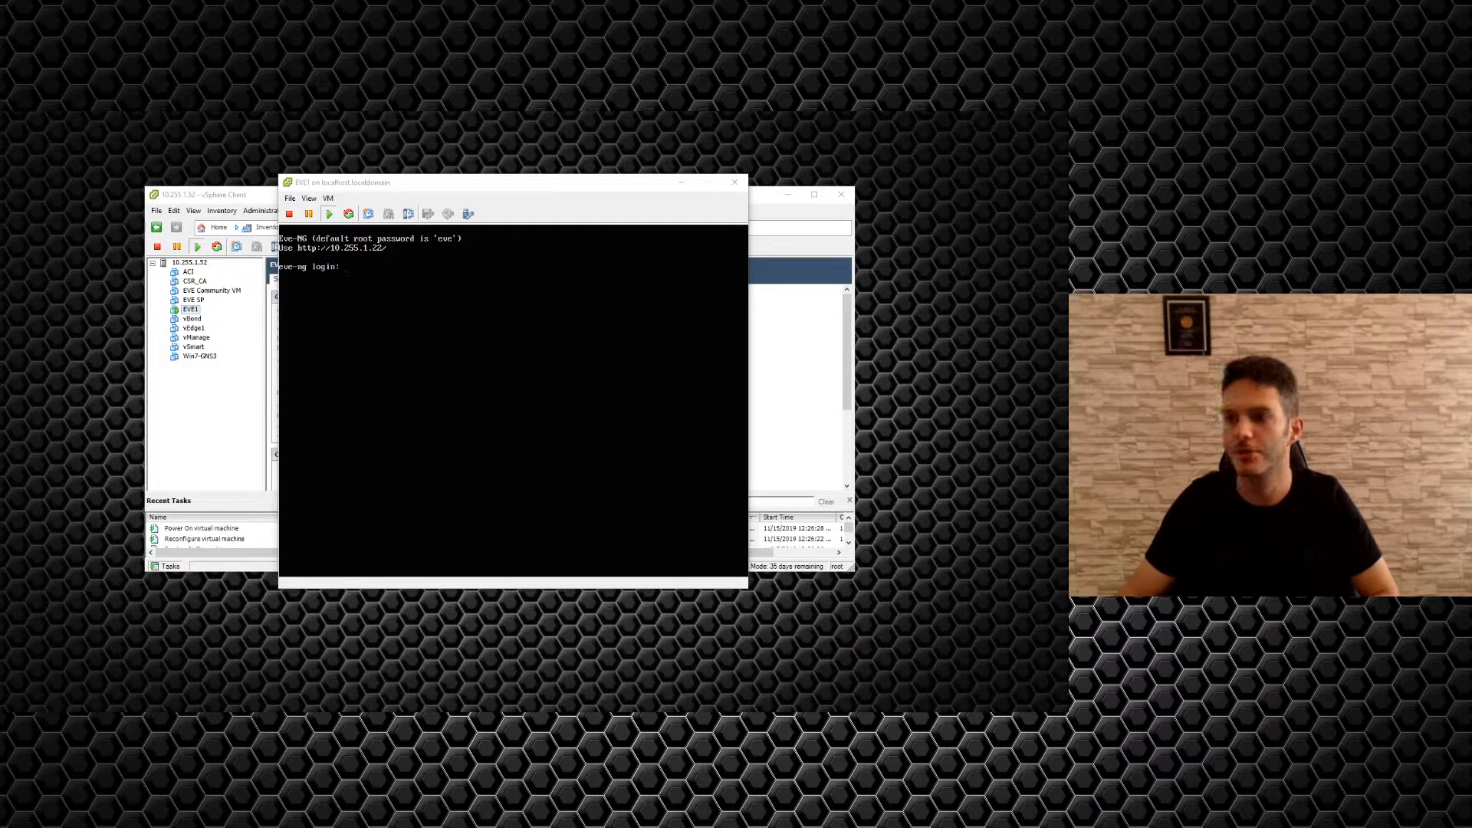
click(465, 286)
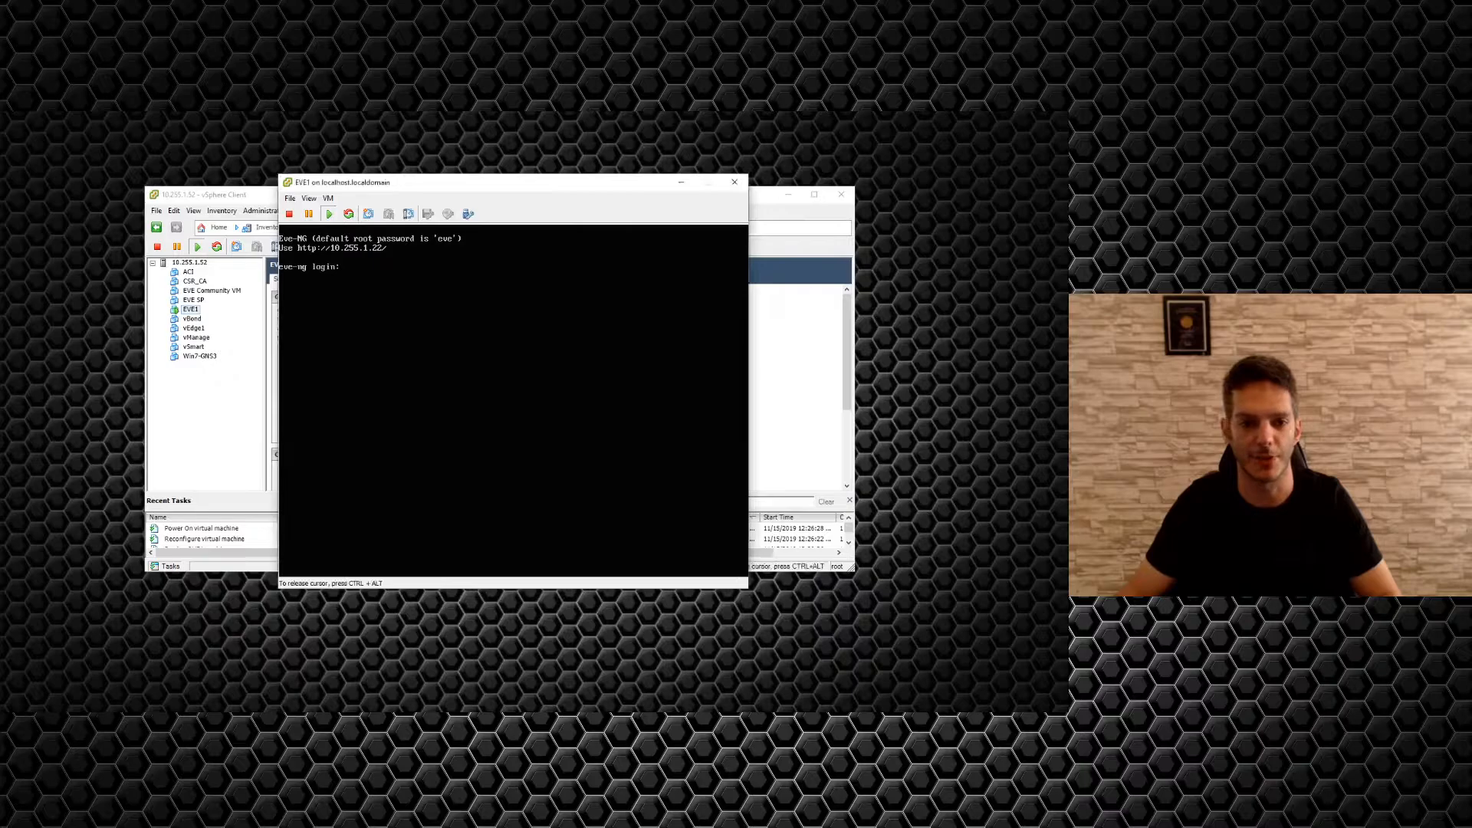
text(roo)
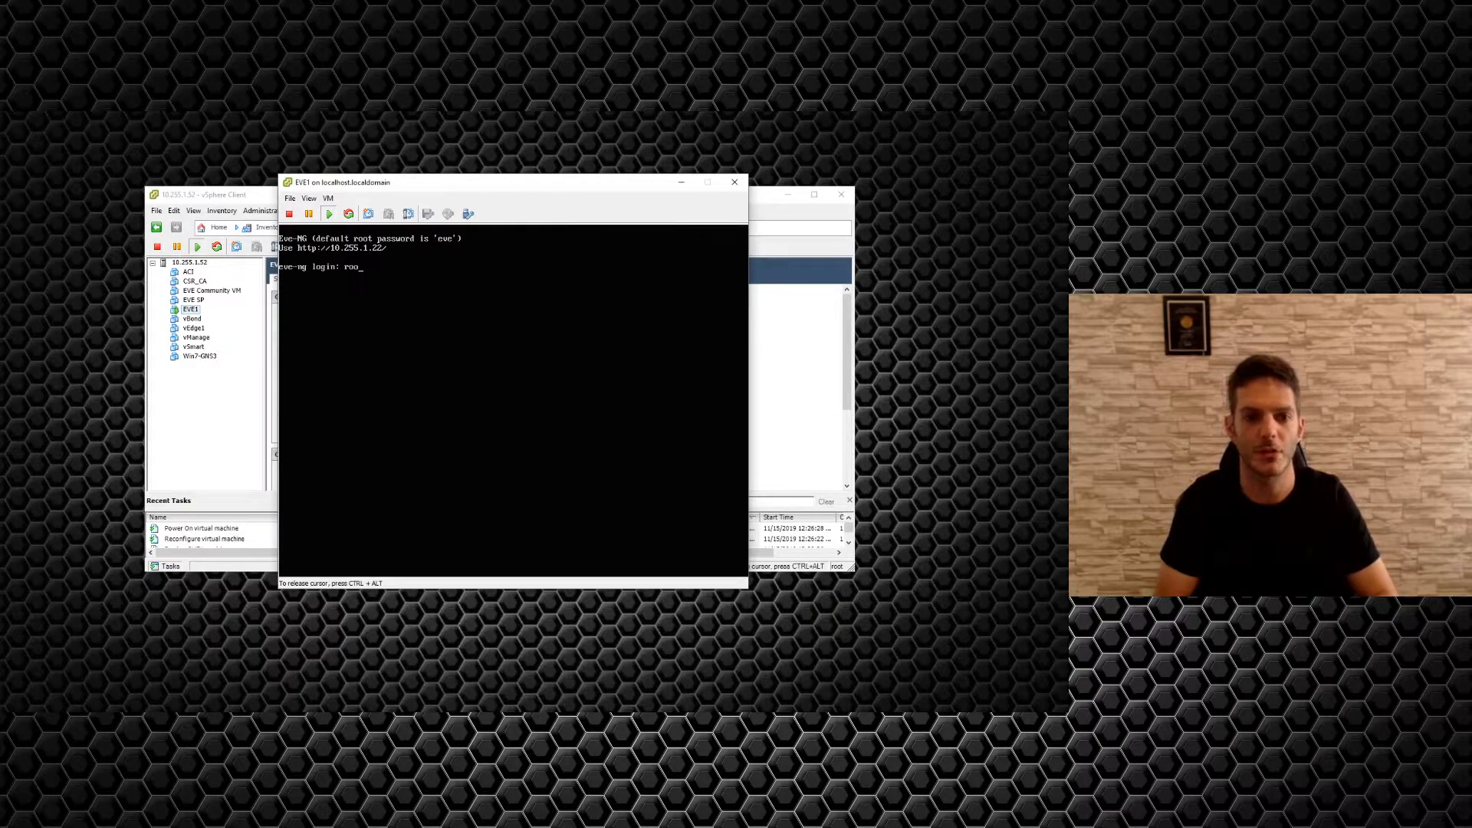
text(t)
key(Return)
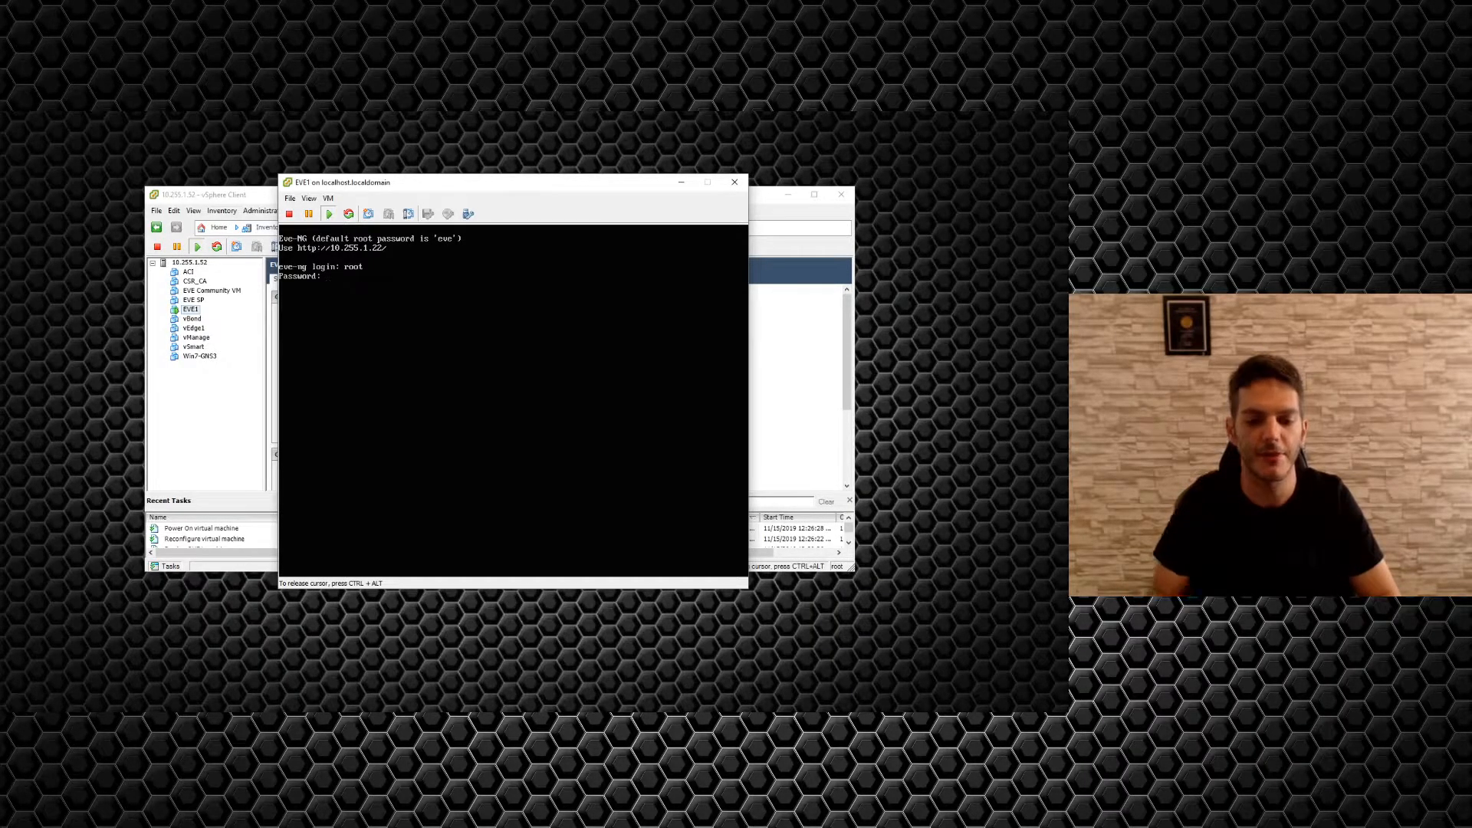
text(eve)
key(Return)
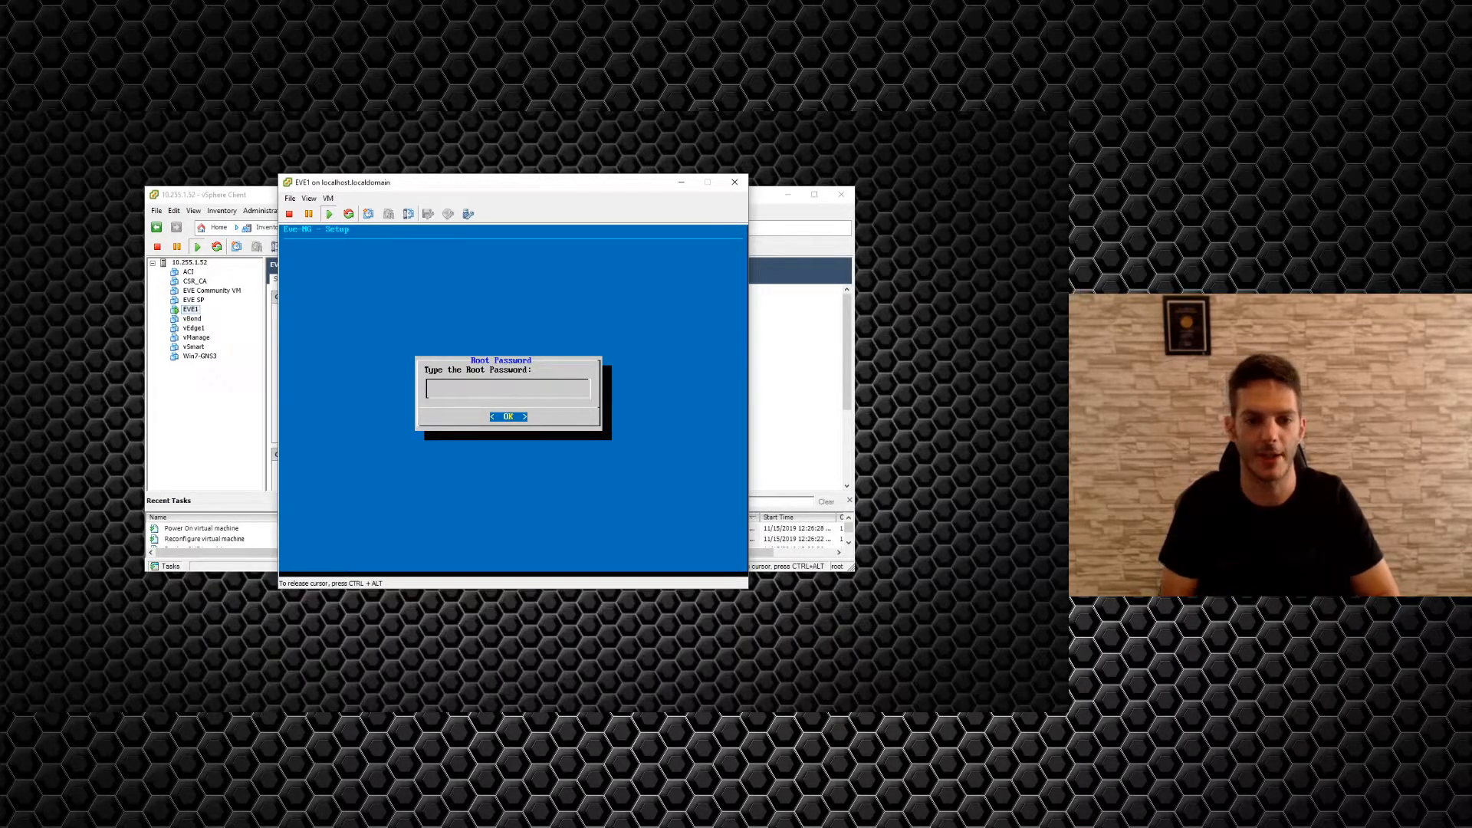
Set and confirm a new root password, keep hostname eve-ng, and choose static addressing.
key(Return)
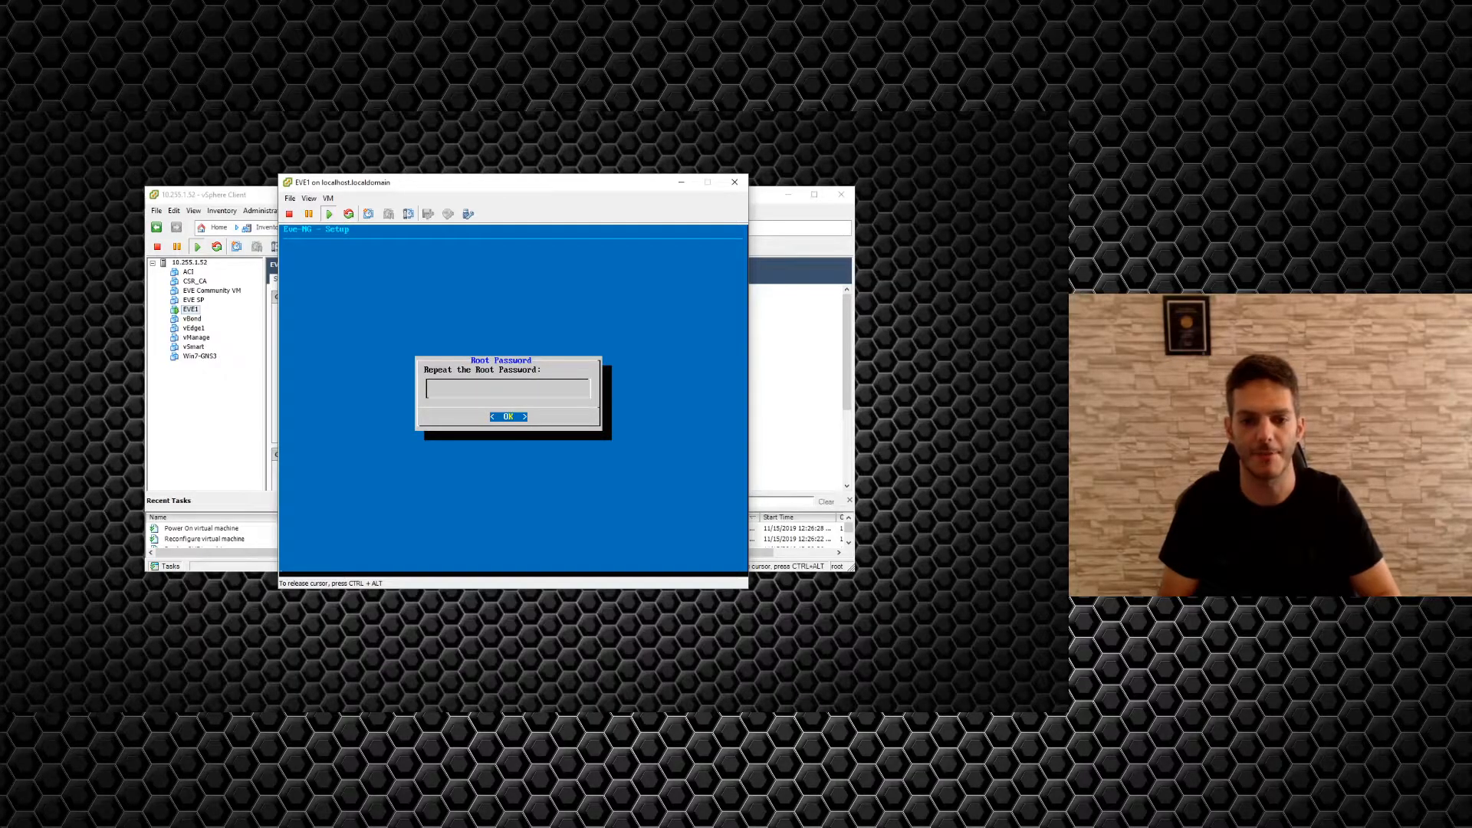
key(Return)
key(Return)
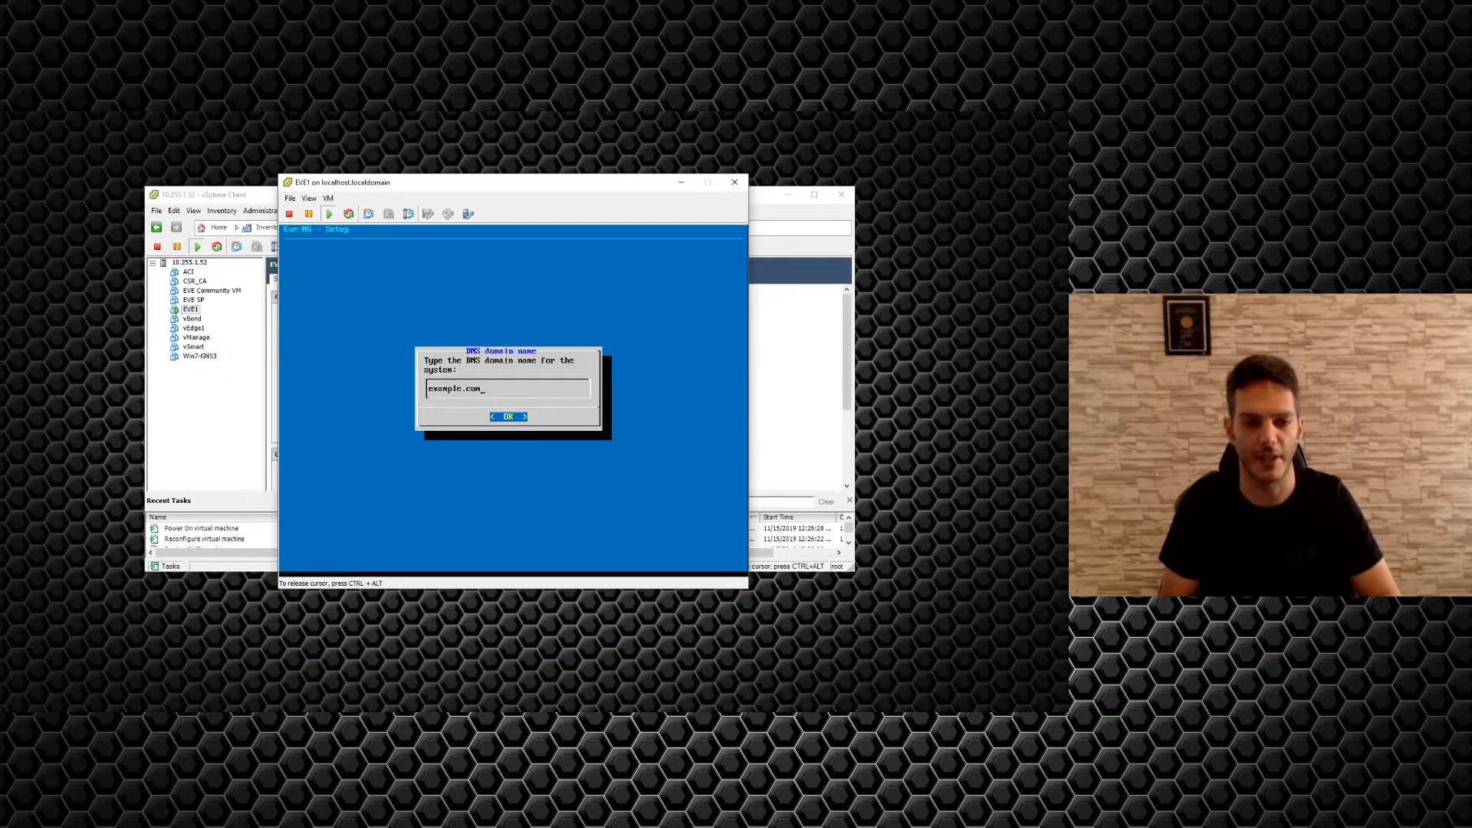
key(Return)
key(Down)
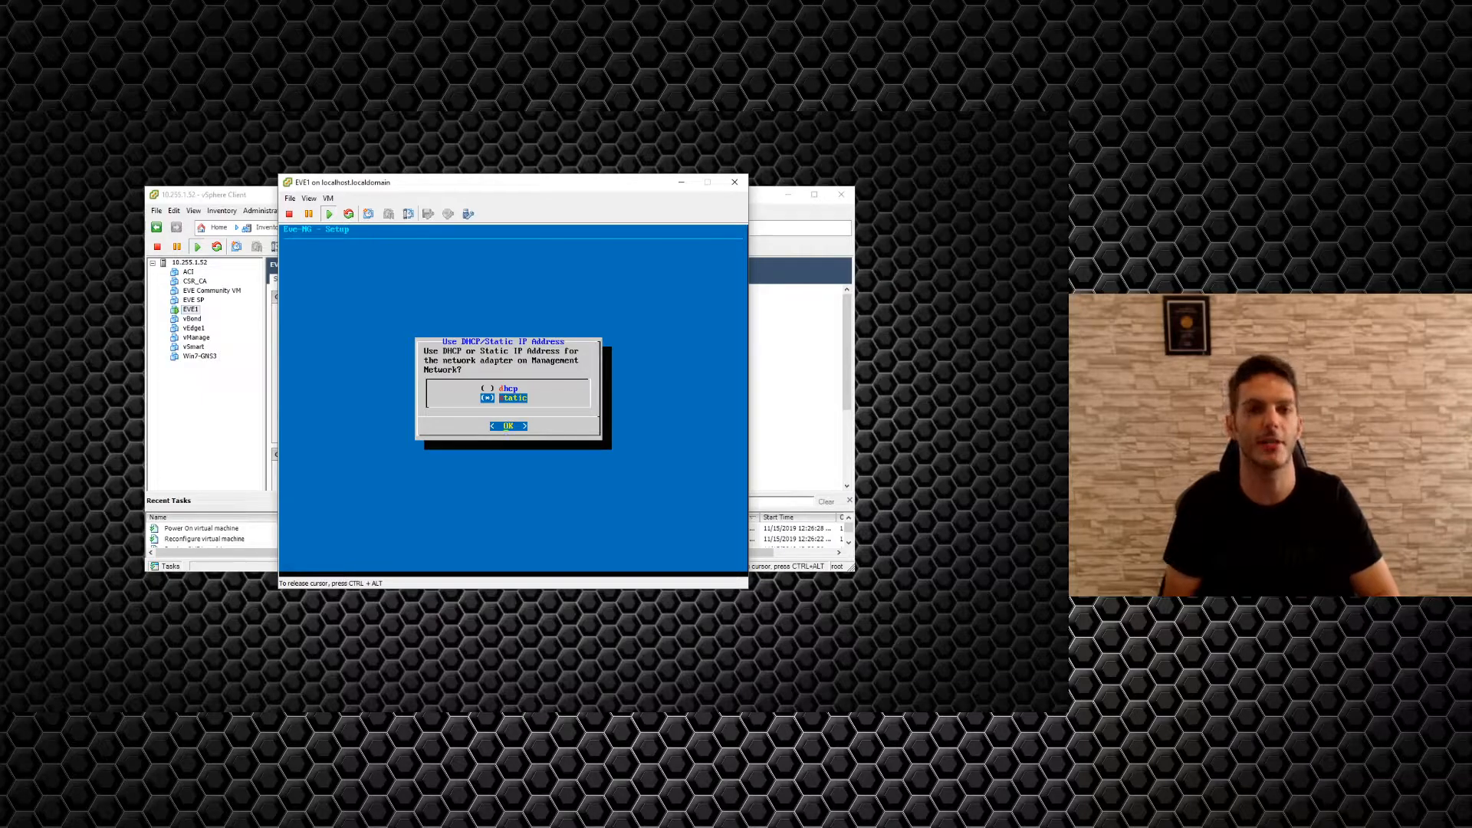
key(Return)
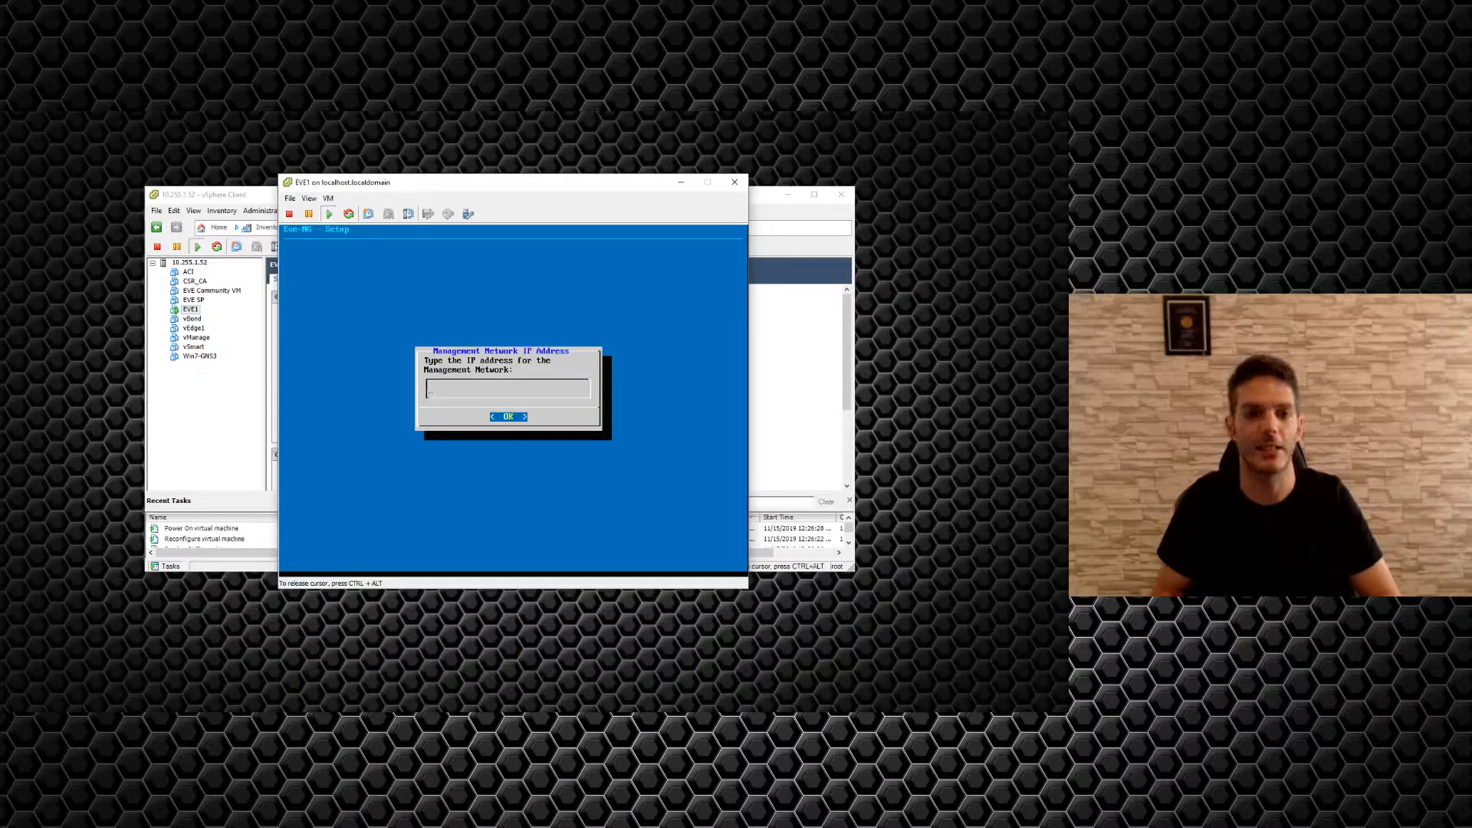
Fill the static addressing fields with 10.255.1.1 and subnet mask 255.255.255.0.
key(Return)
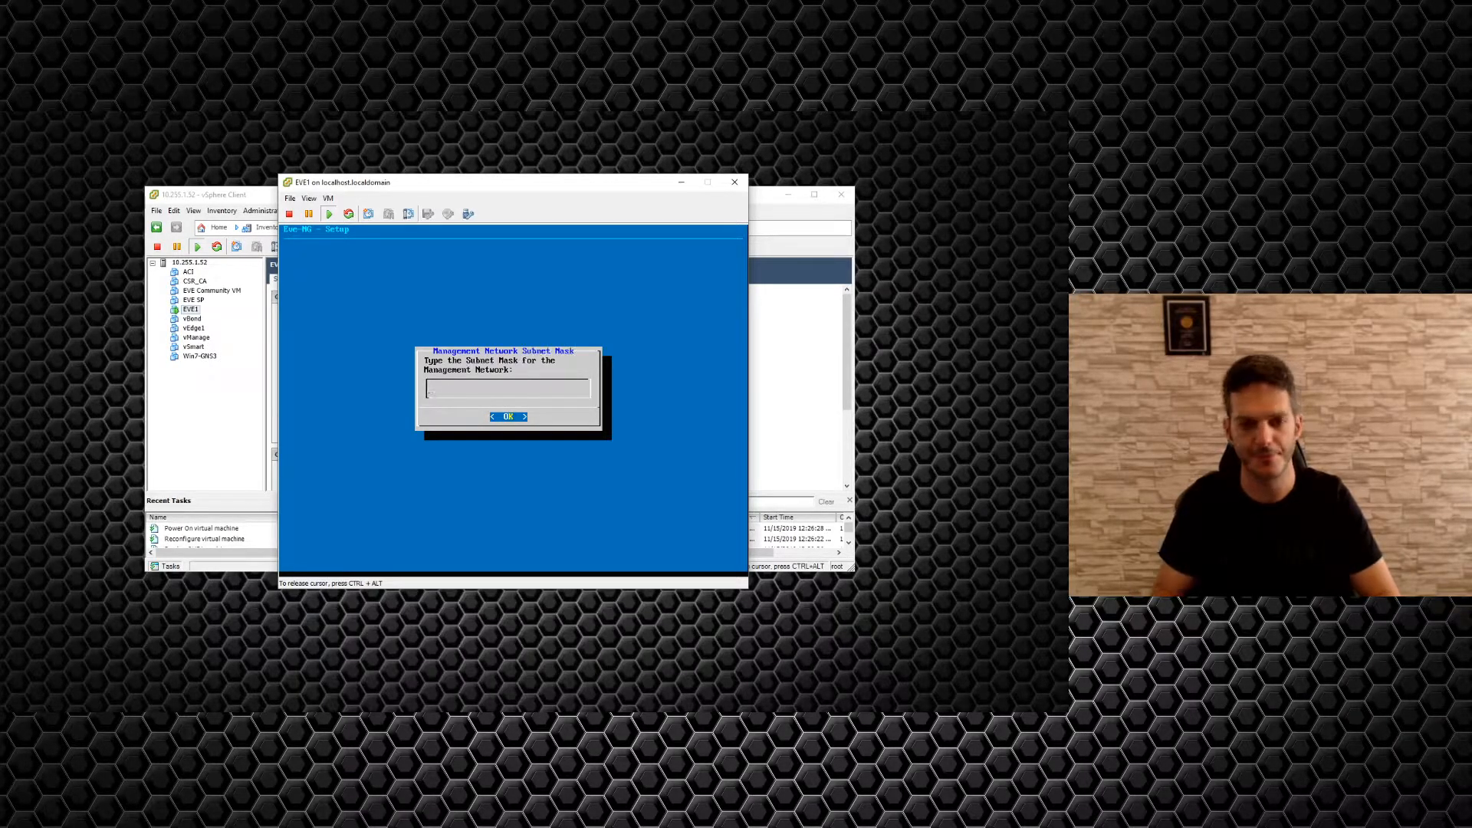
text(10.25)
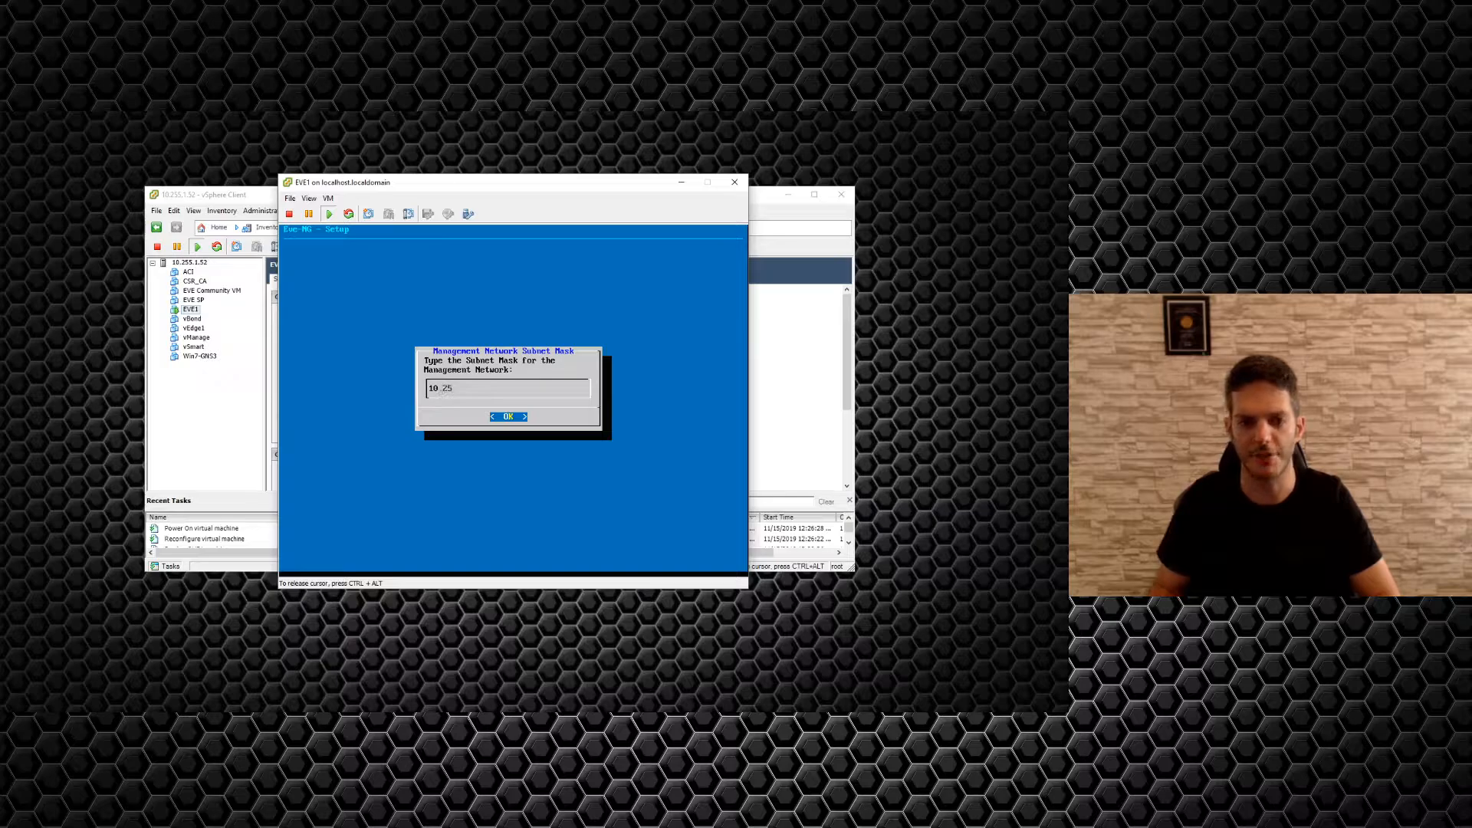
text(5.1.101)
key(Return)
text(255.25)
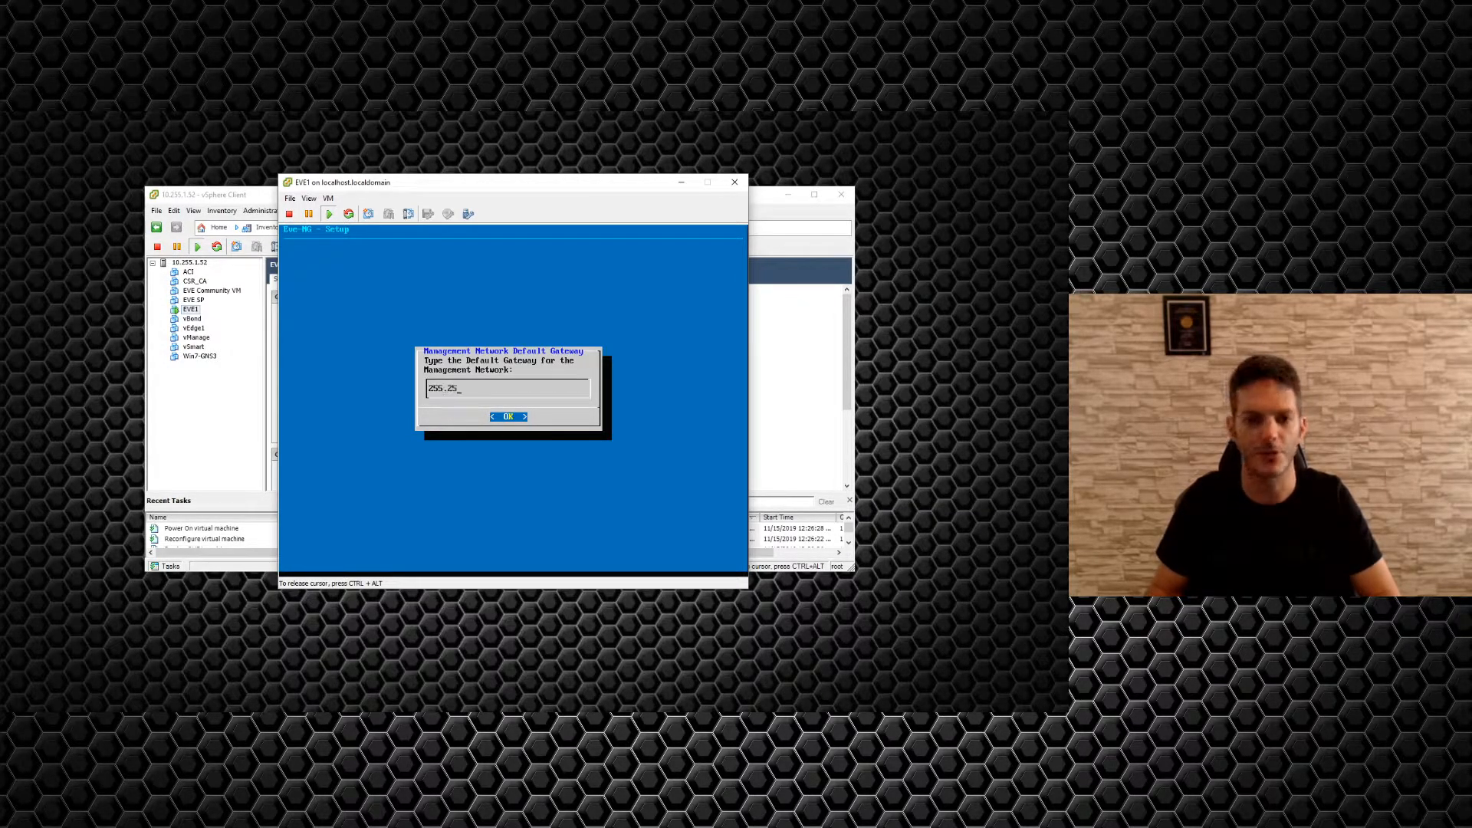
text(5.255.0)
key(Return)
text(10.255.1.1)
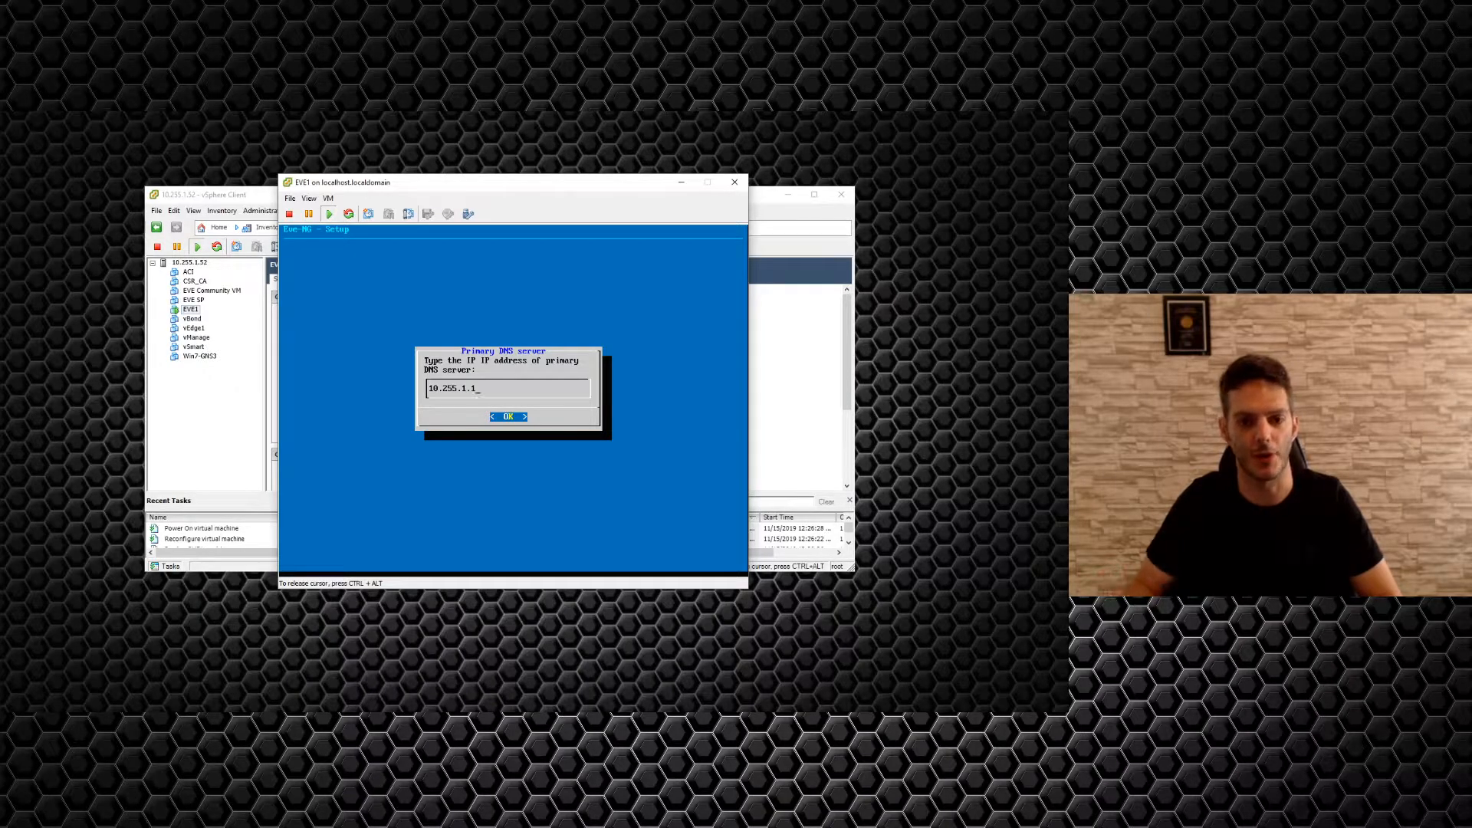
Accept primary DNS 10.255.1.1, leave secondary DNS and NTP empty, and choose direct connection.
key(Return)
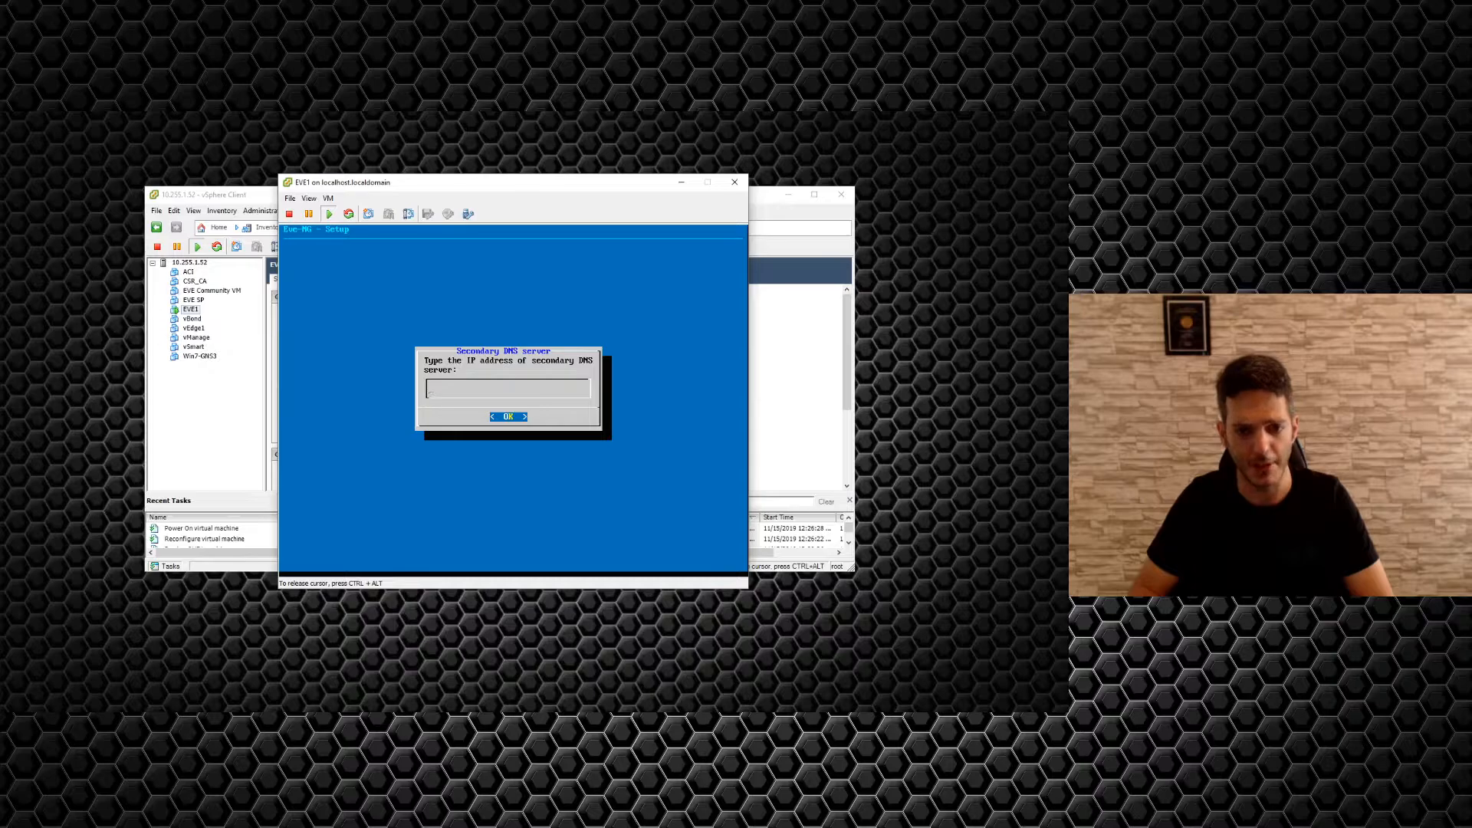
key(Return)
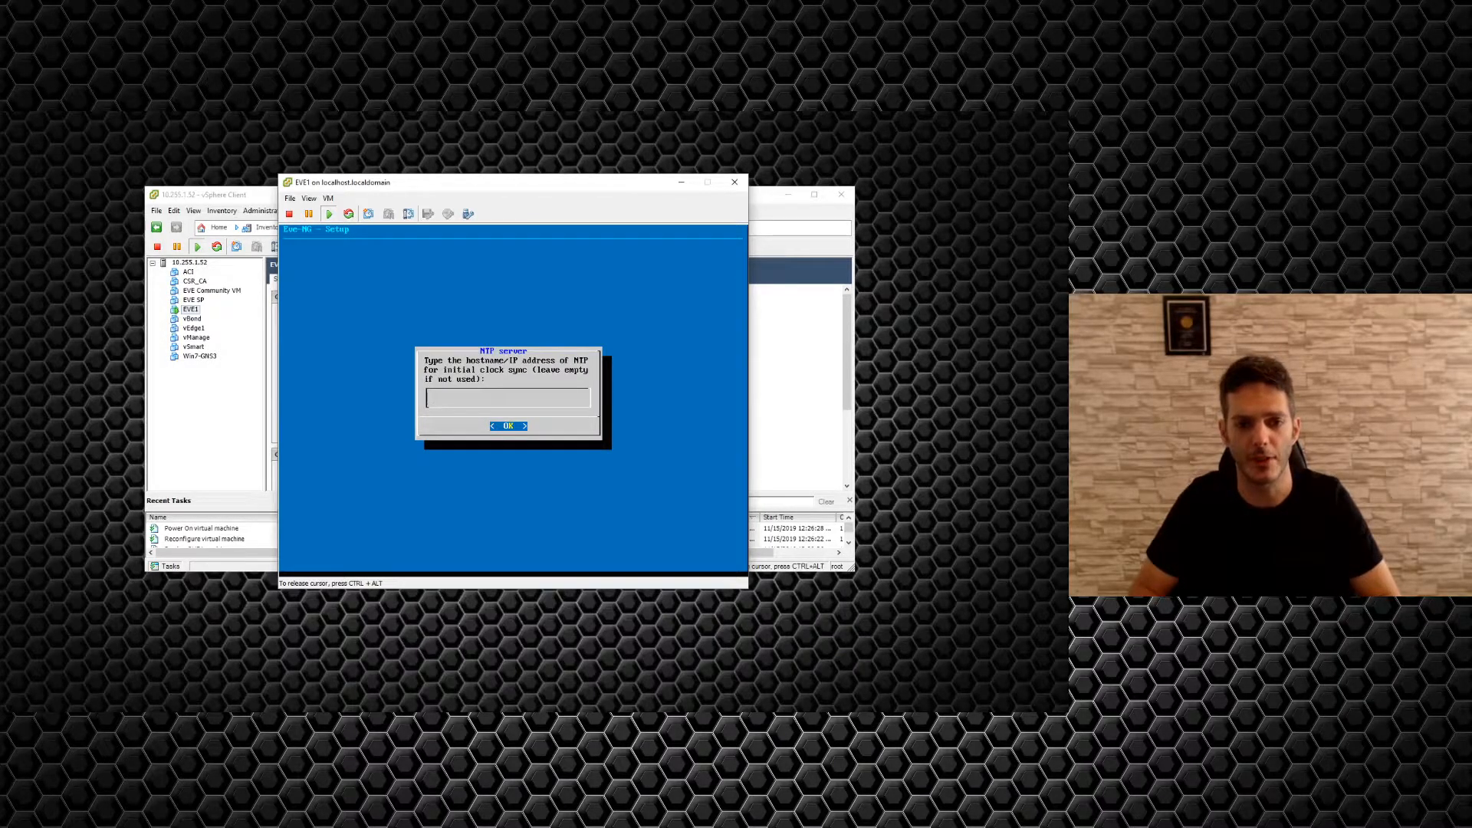
key(Return)
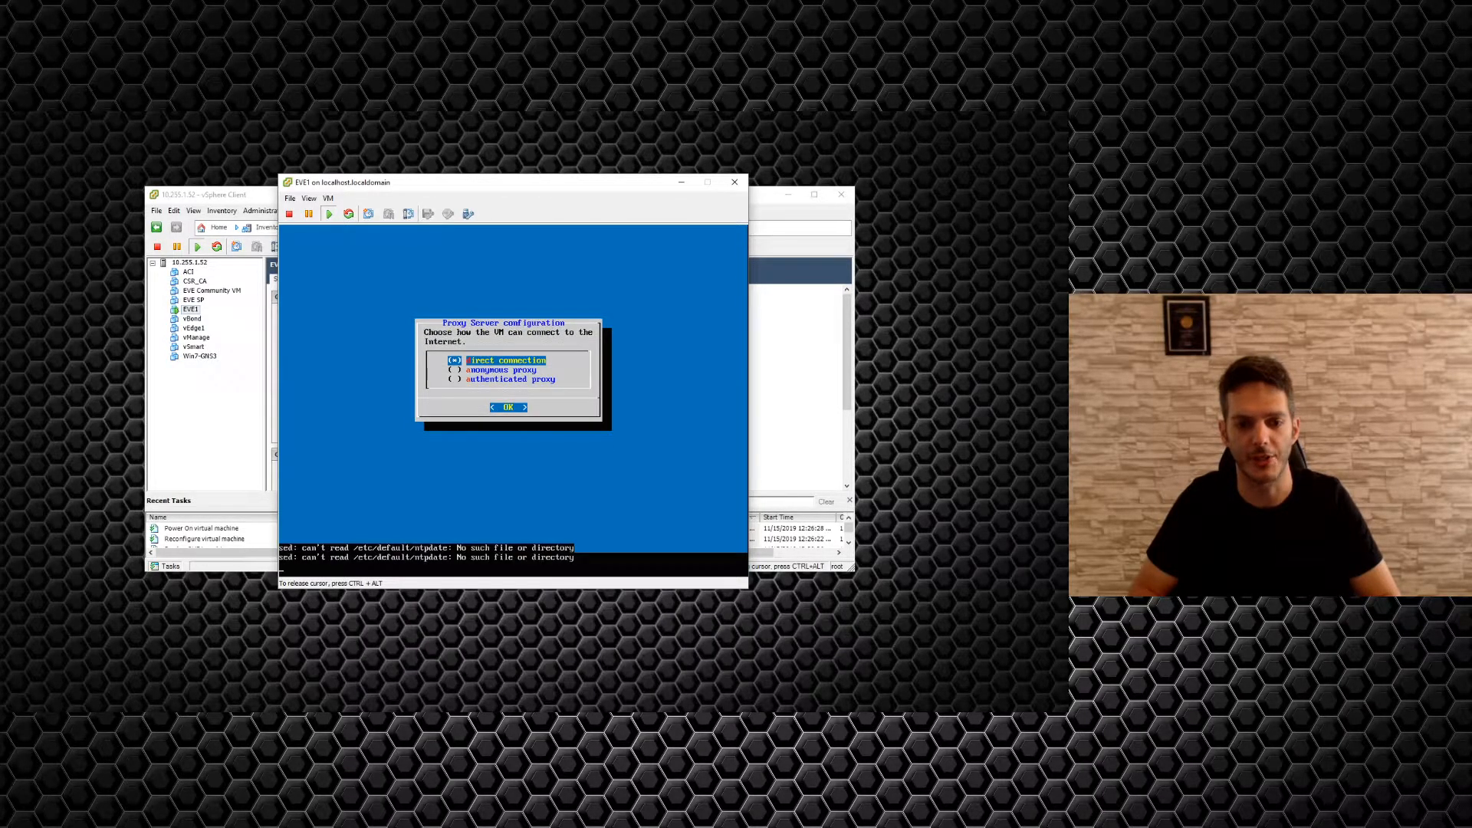
key(Return)
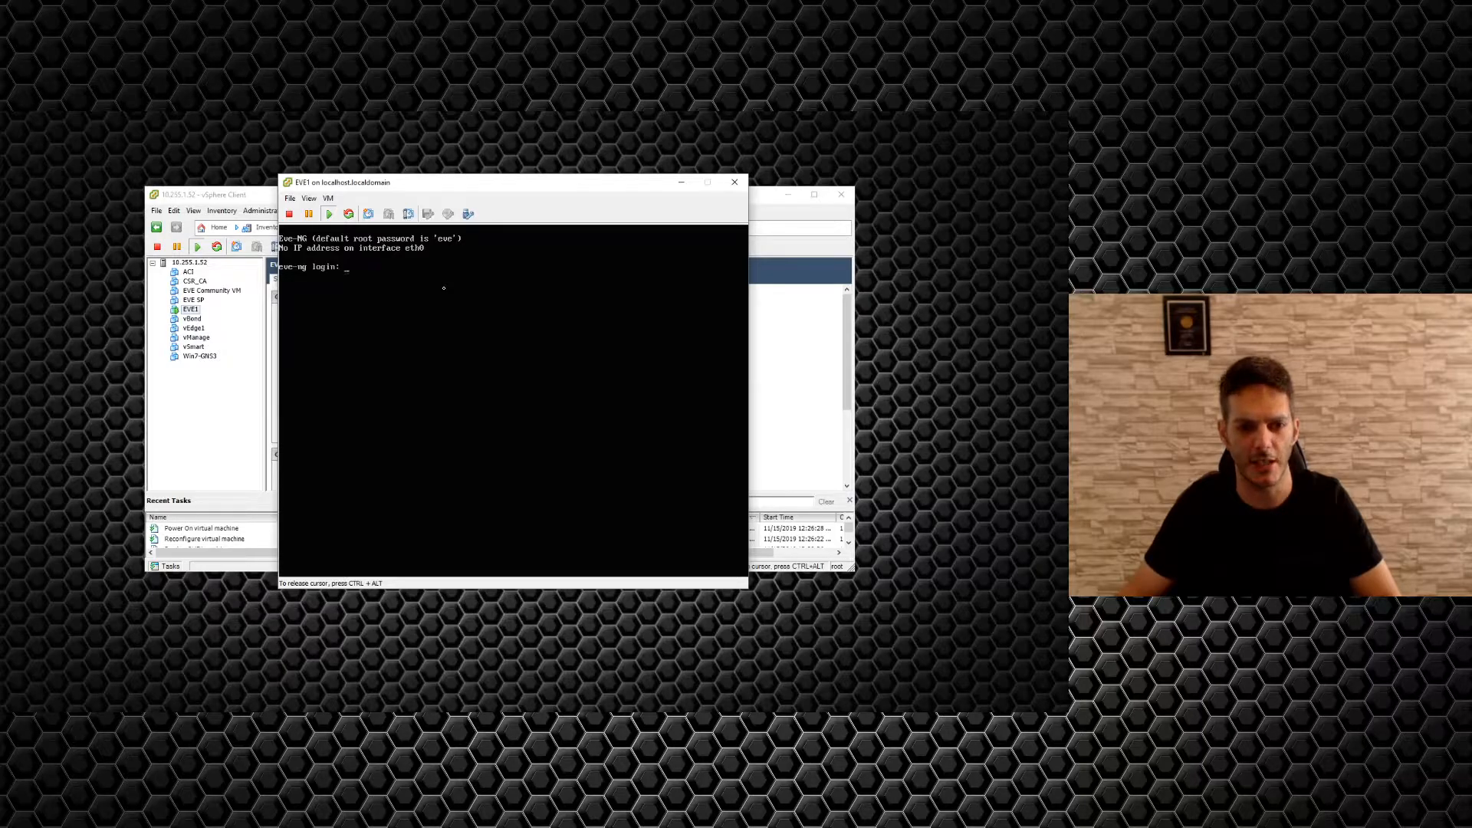
Log back in to the rebooted EVE1 as root, run ifconfig, and release the console.
text(root)
key(Return)
text(eve)
key(Return)
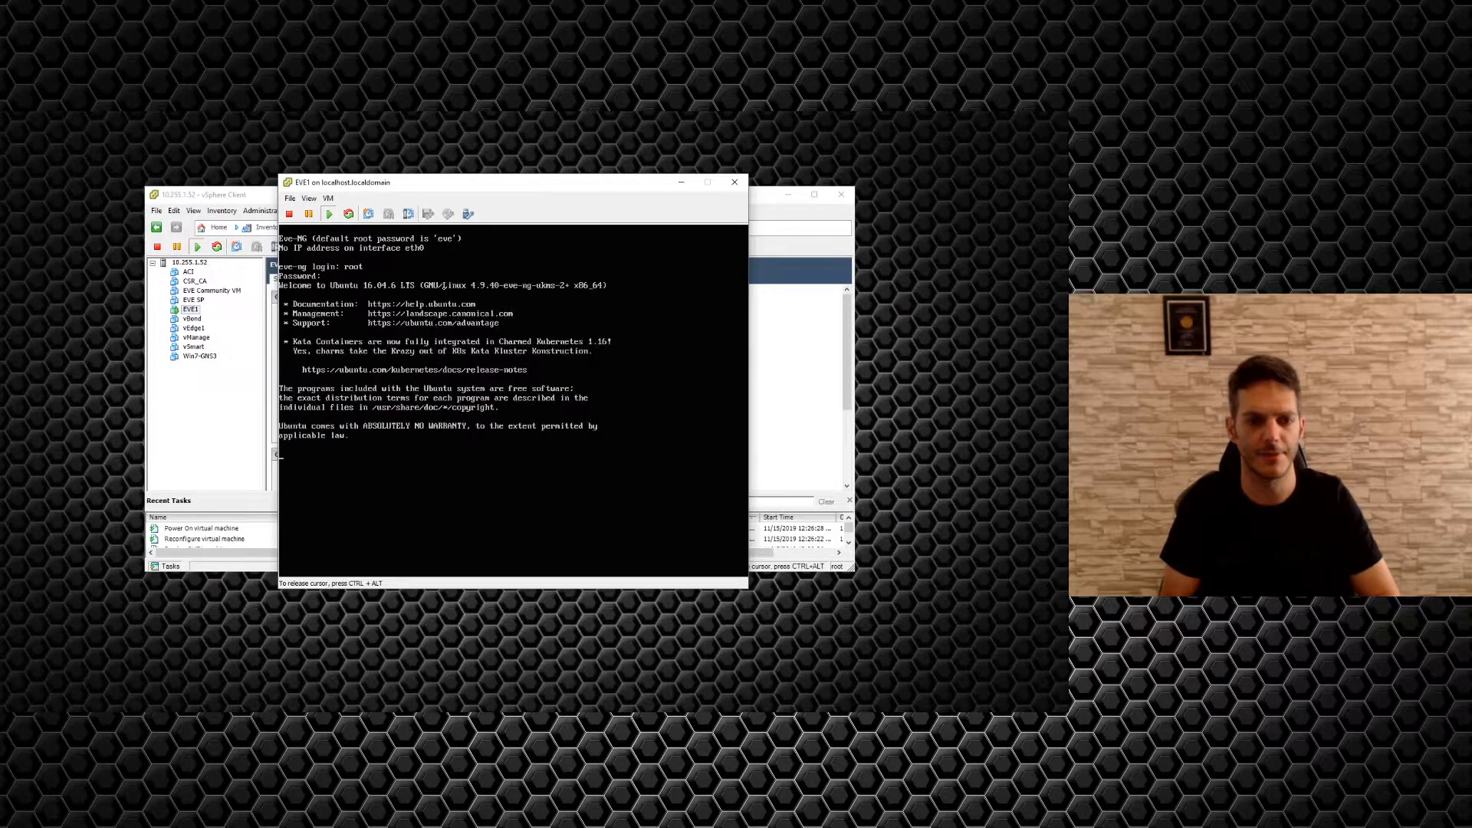
text(f)
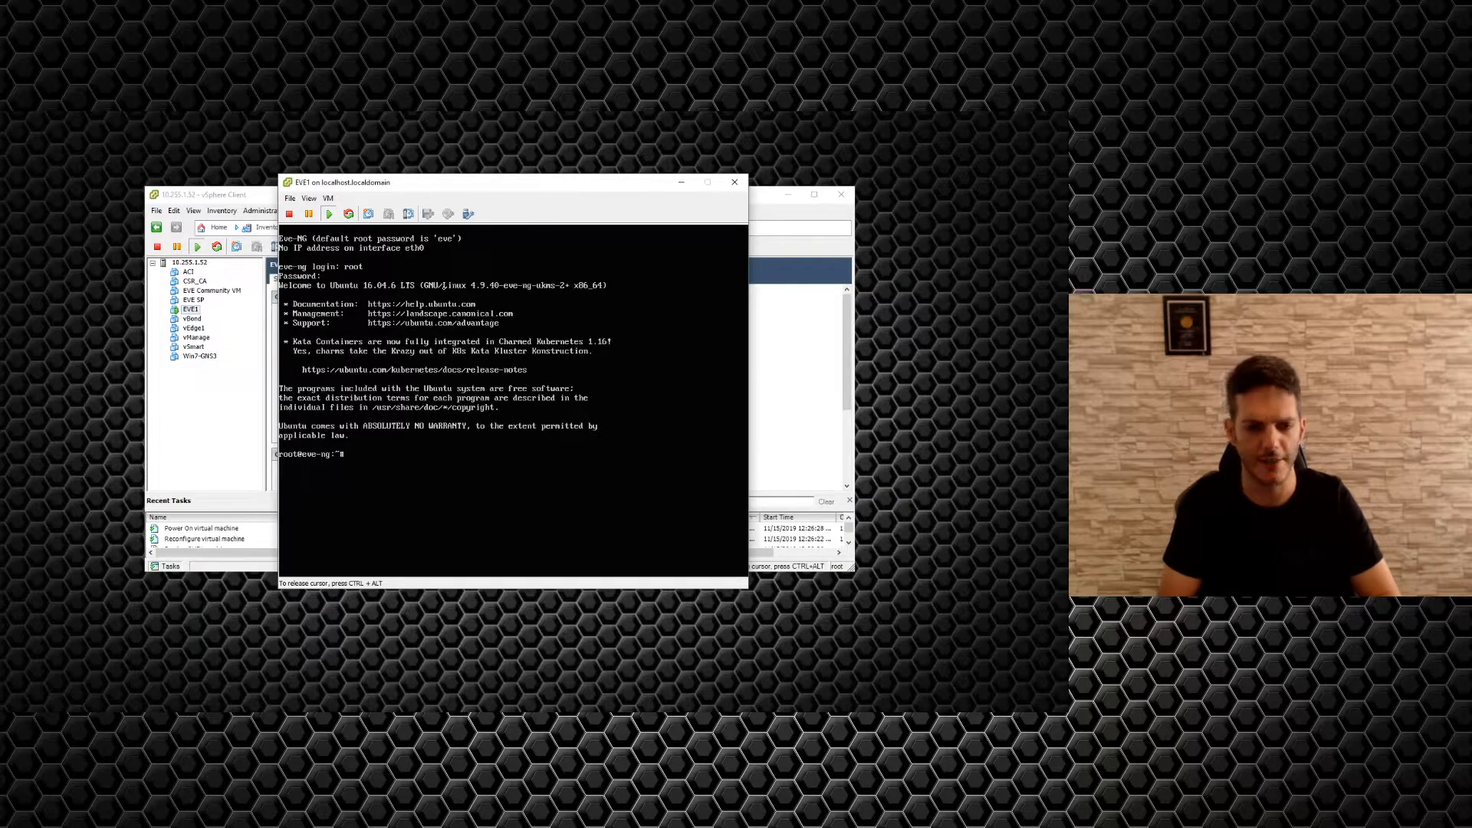
text(config)
key(Return)
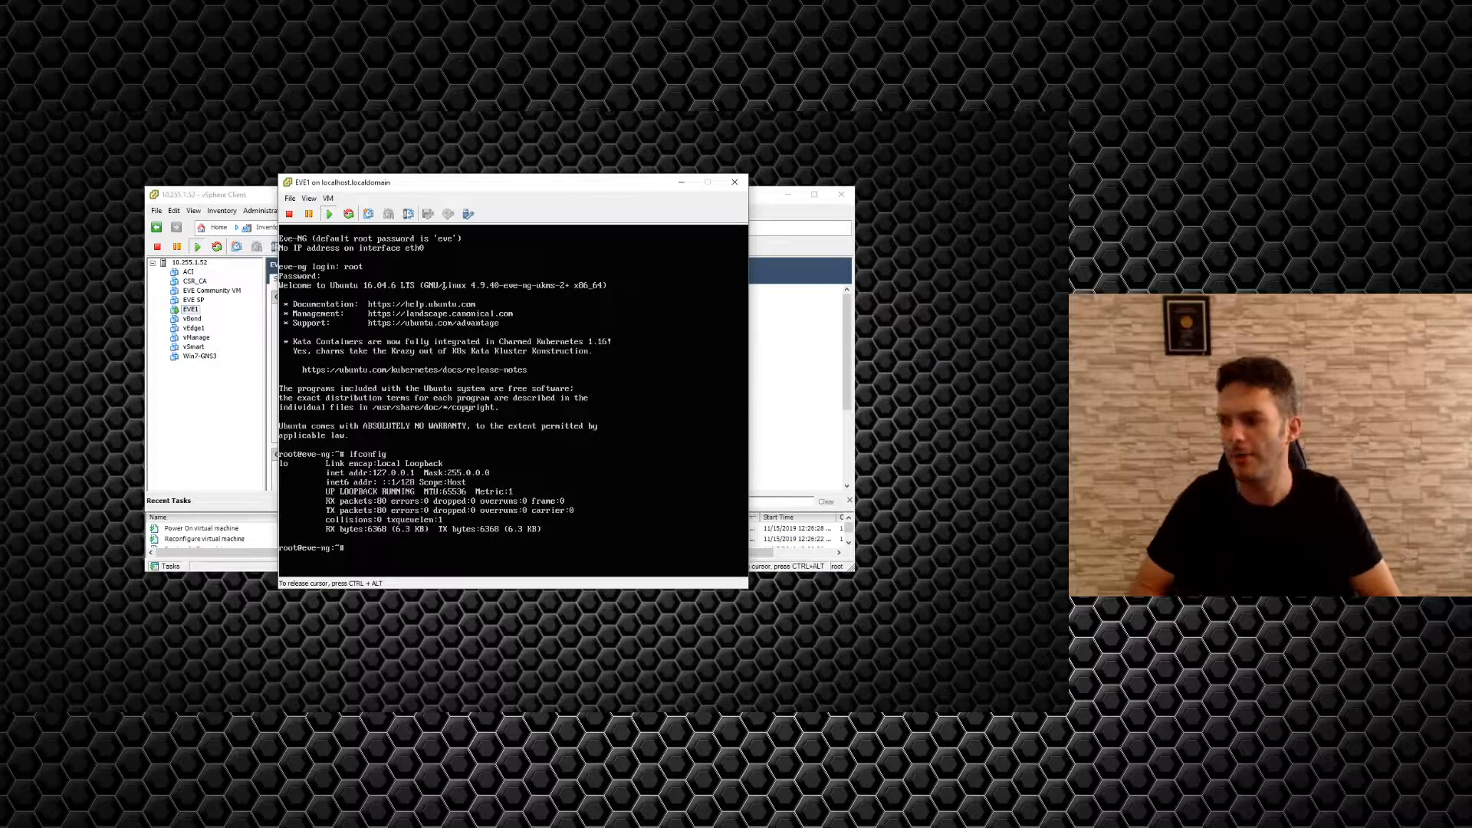
key(ctrl+alt)
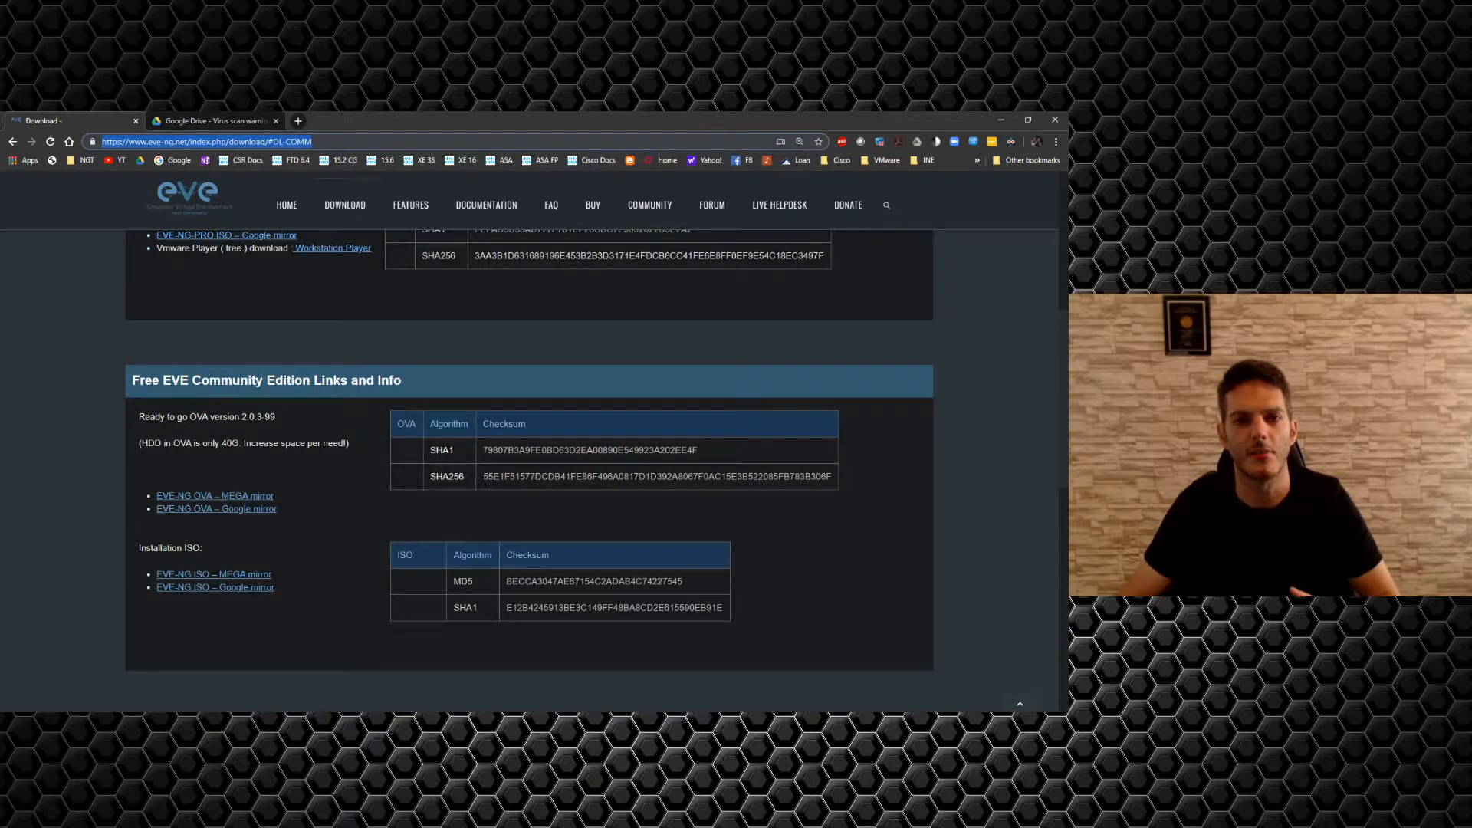
Close the Google Drive warning, open eve-ng.net Documentation > How-To's, and scroll the guide list.
click(368, 334)
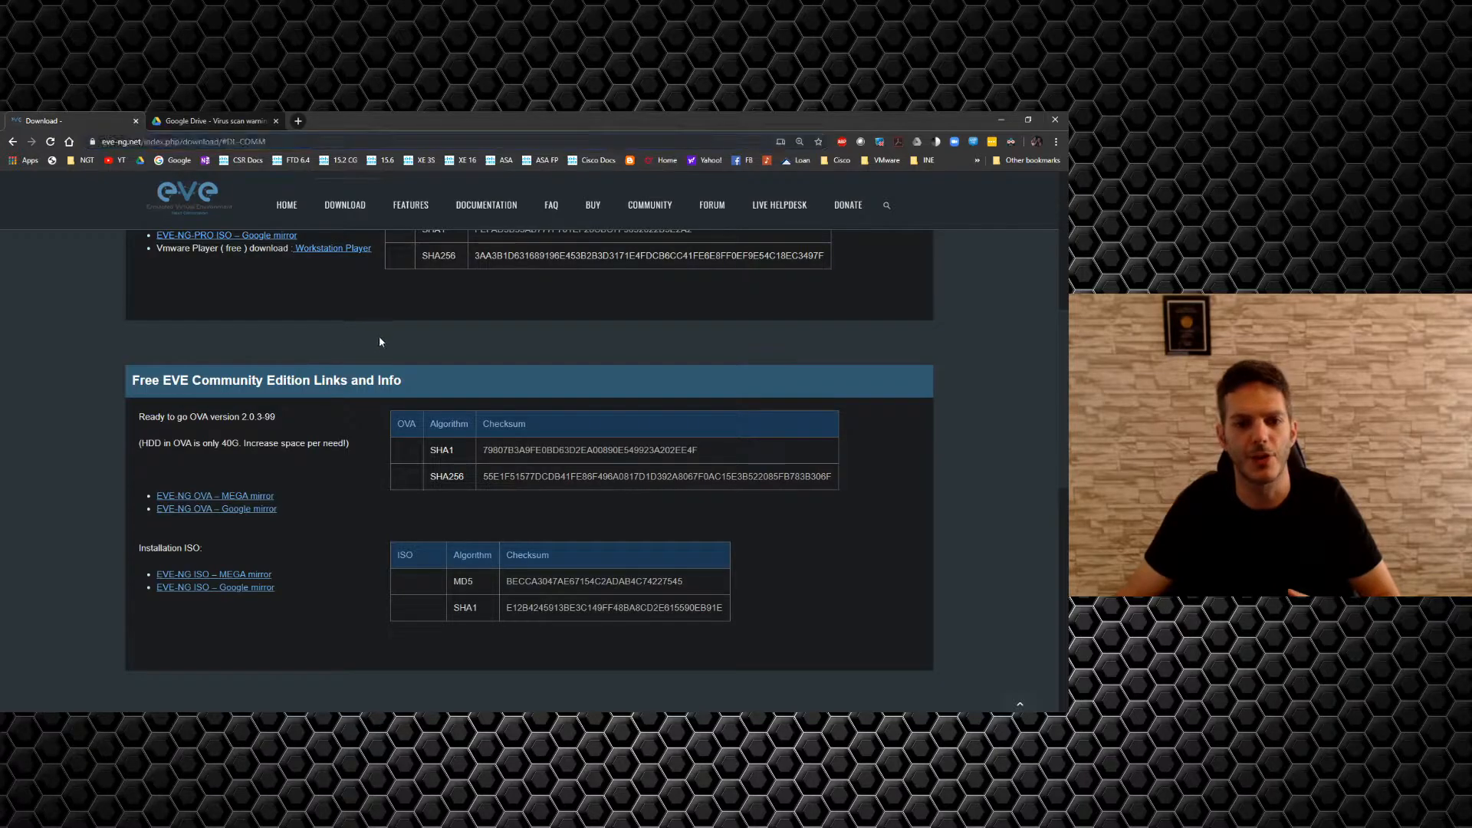
click(276, 121)
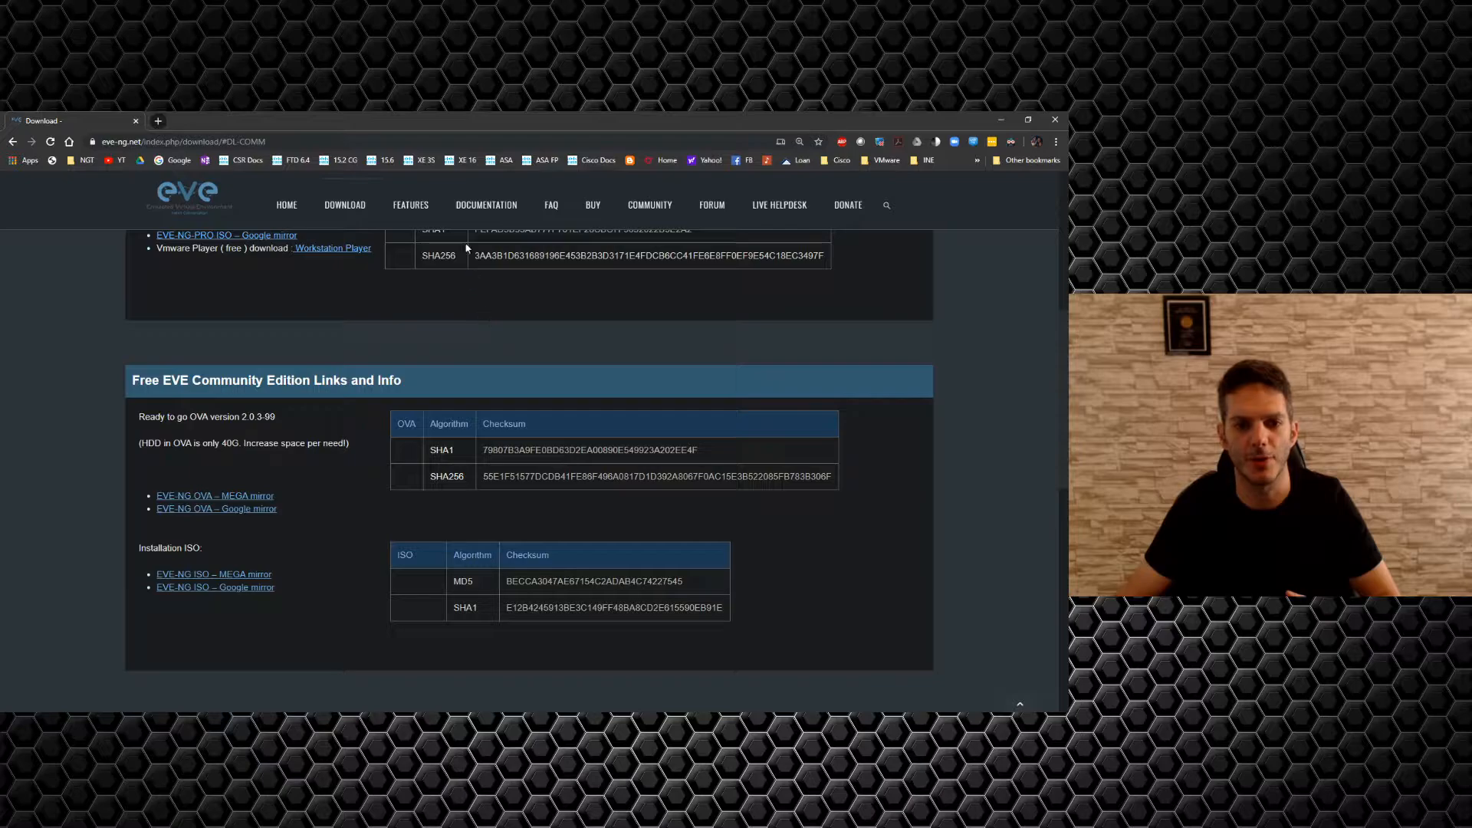
click(485, 208)
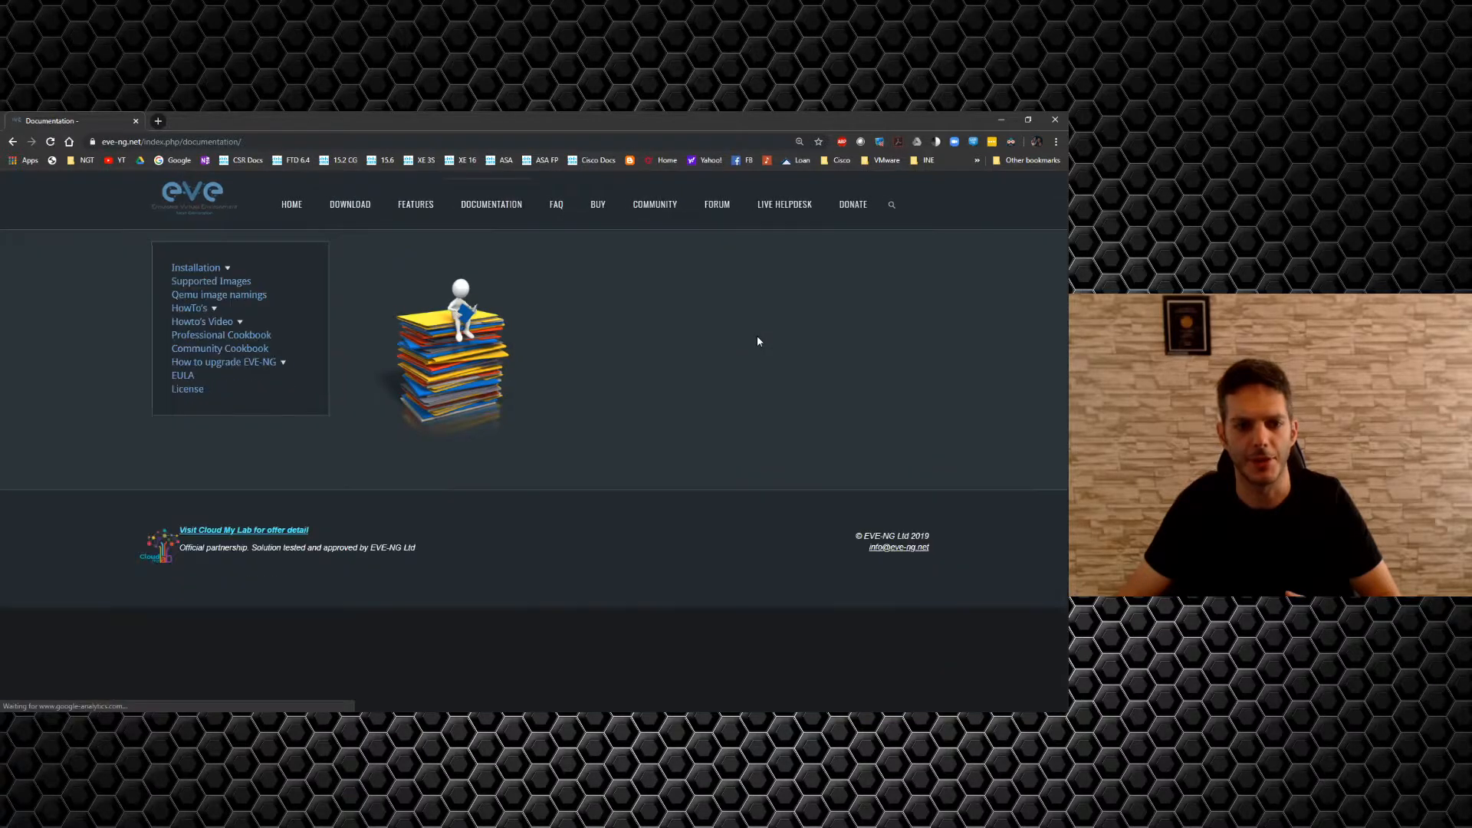
click(184, 314)
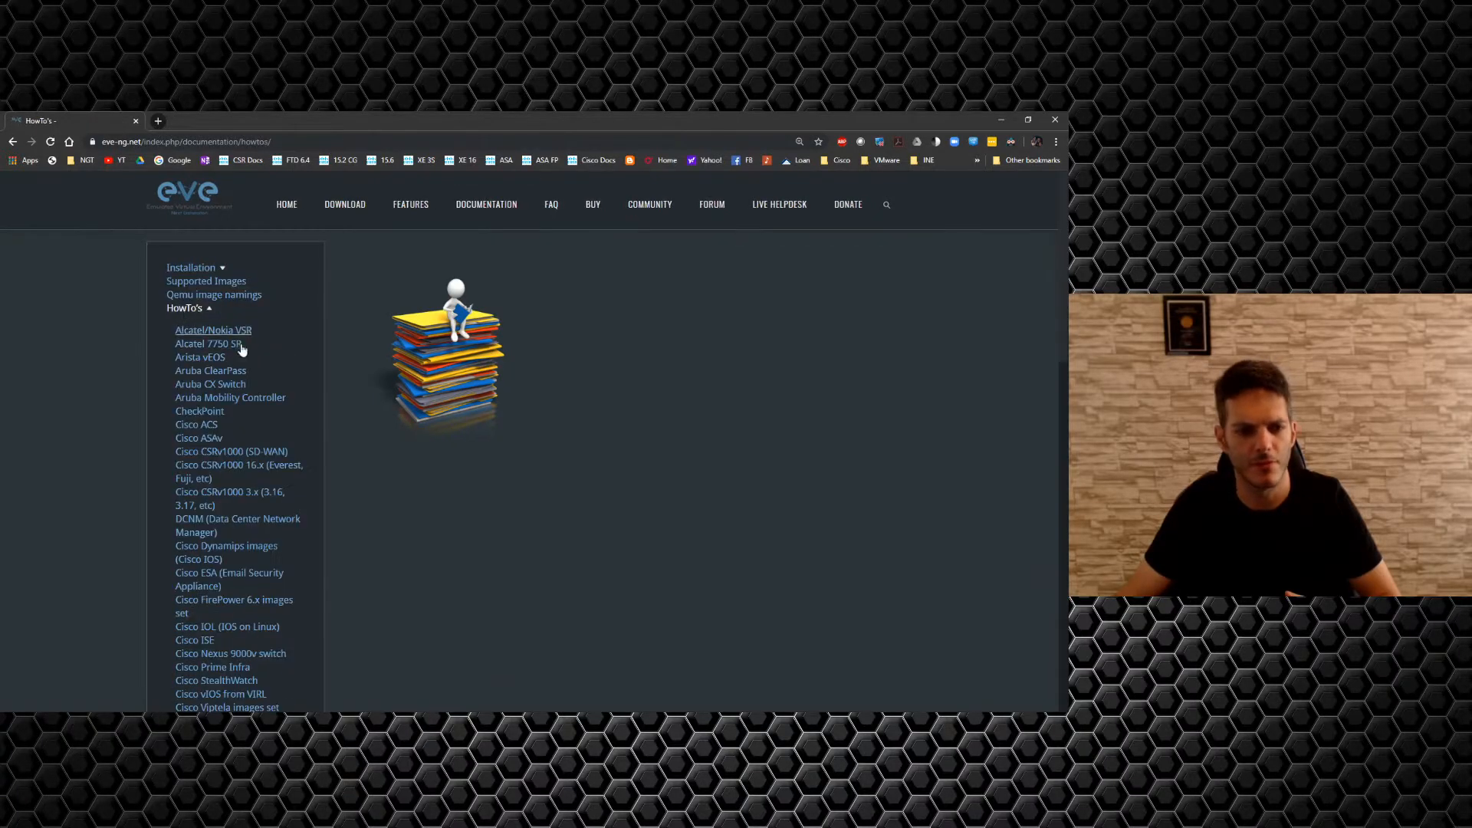
scroll(314, 364, down, 1)
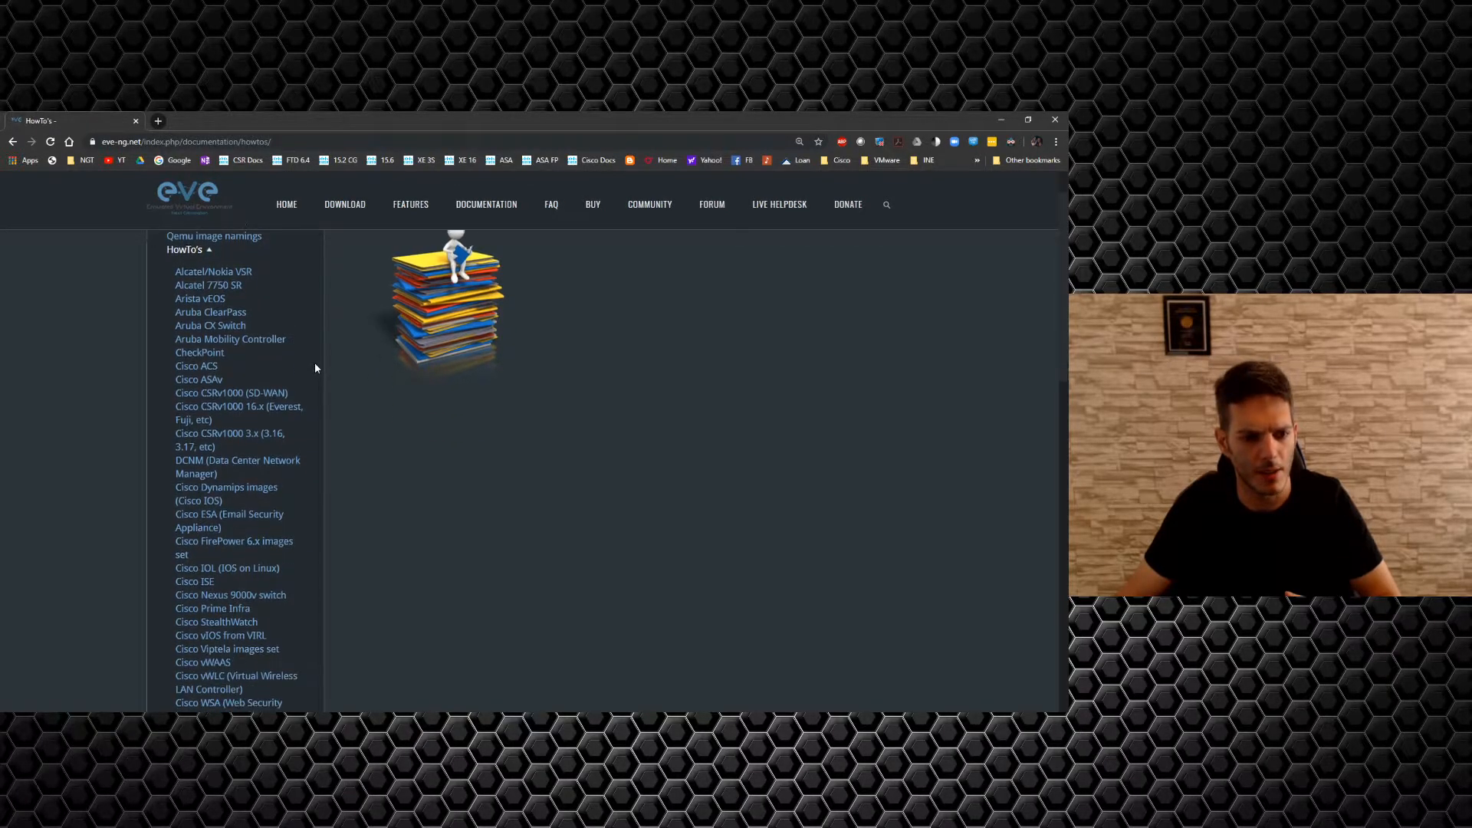
scroll(315, 368, down, 3)
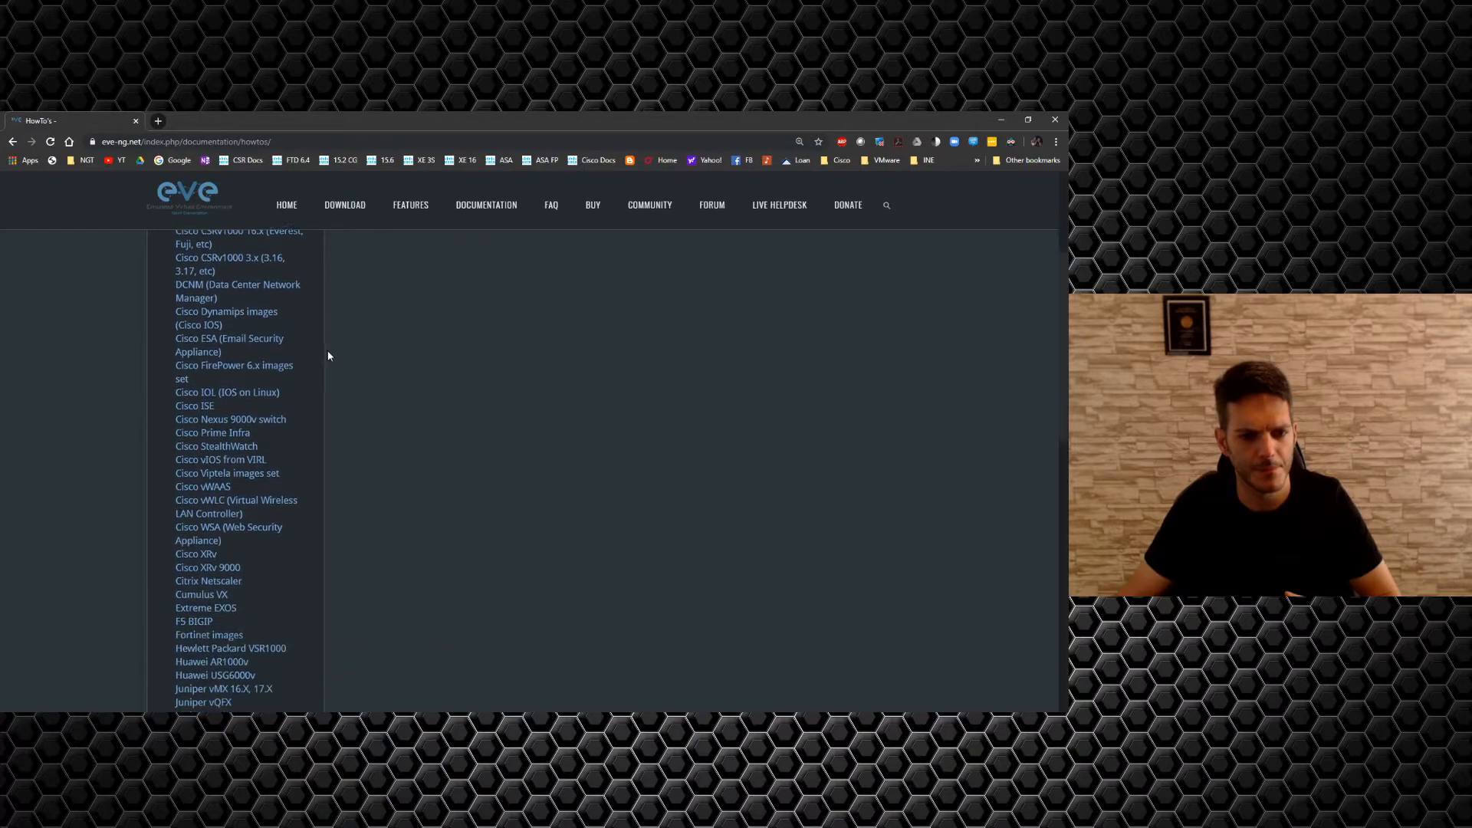
scroll(380, 484, down, 8)
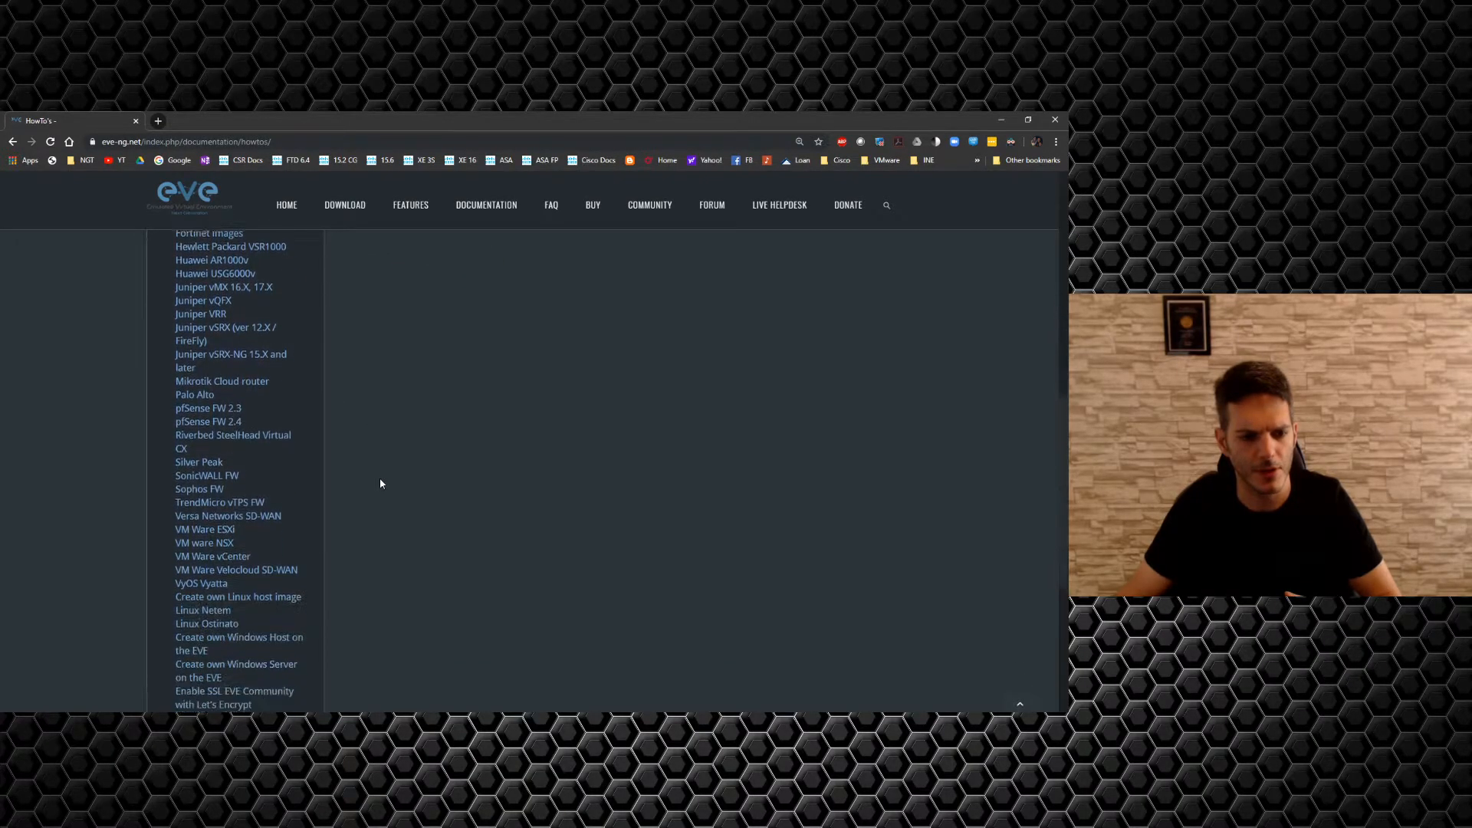
scroll(381, 480, down, 3)
scroll(380, 481, up, 15)
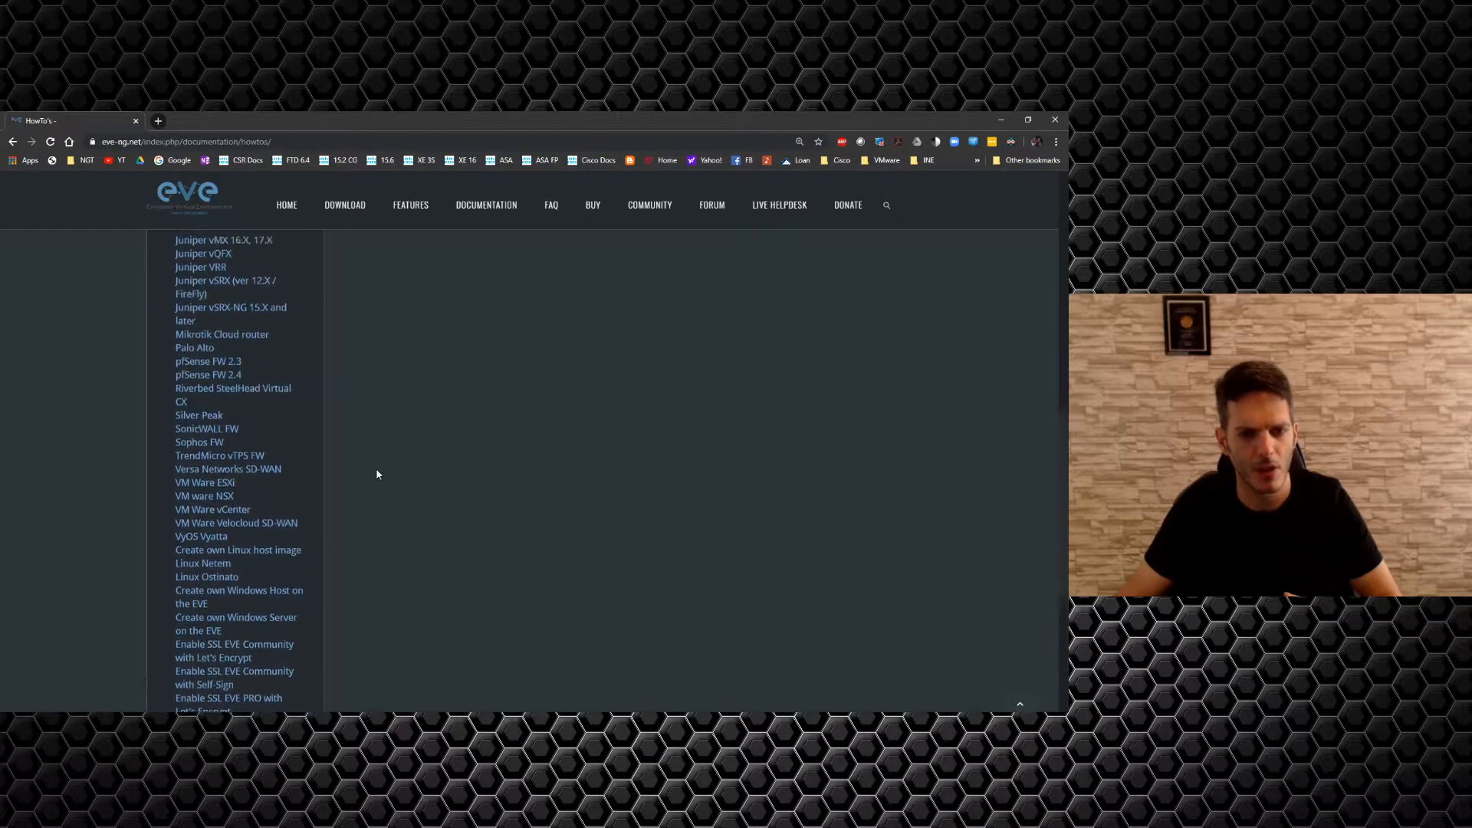
Open the EVE-NG FAQ and scroll to 'How to reset EVE management IP settings / DNS / NTP / Root password?'.
click(546, 217)
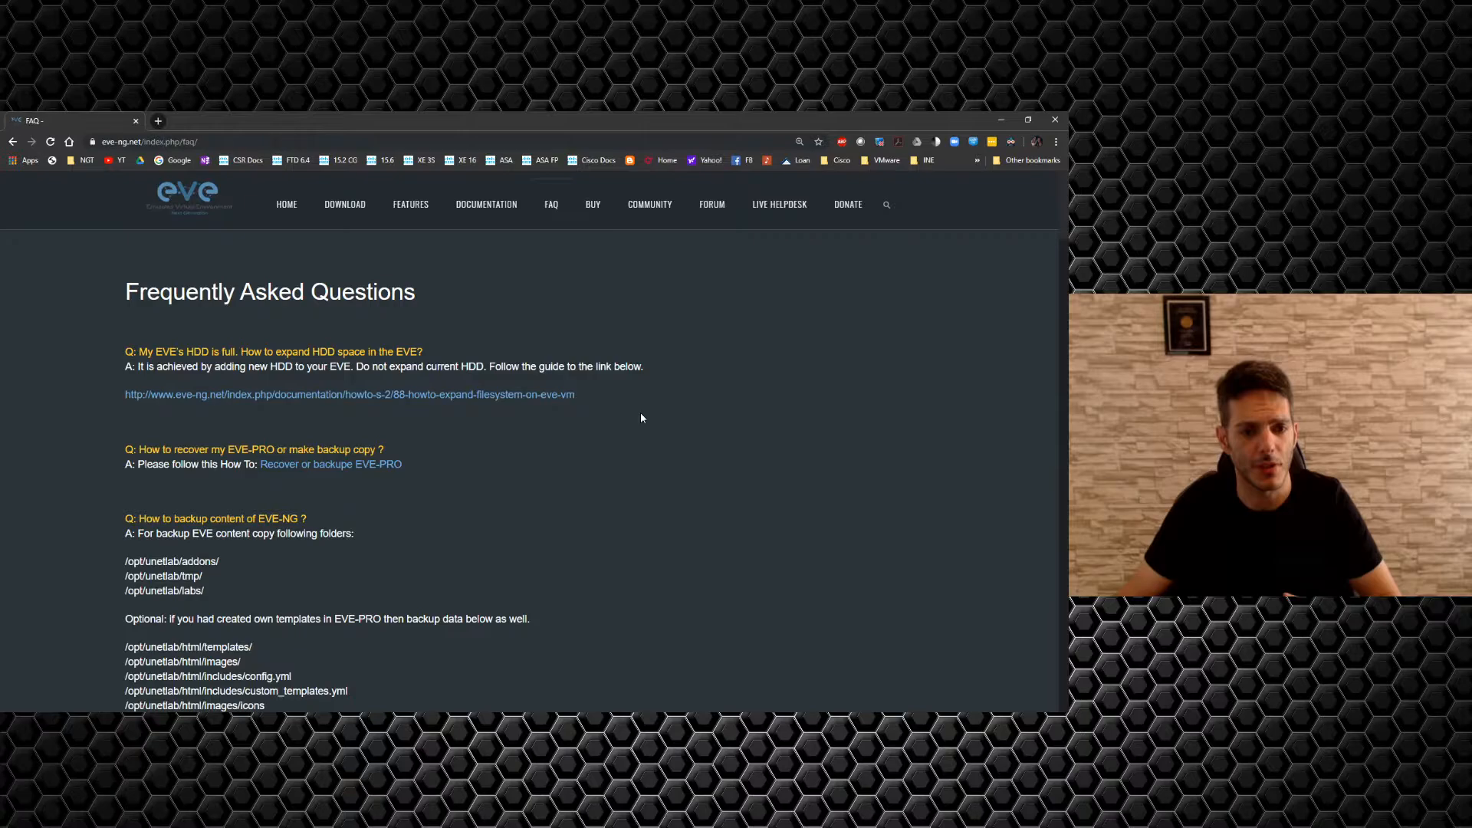
scroll(642, 418, down, 5)
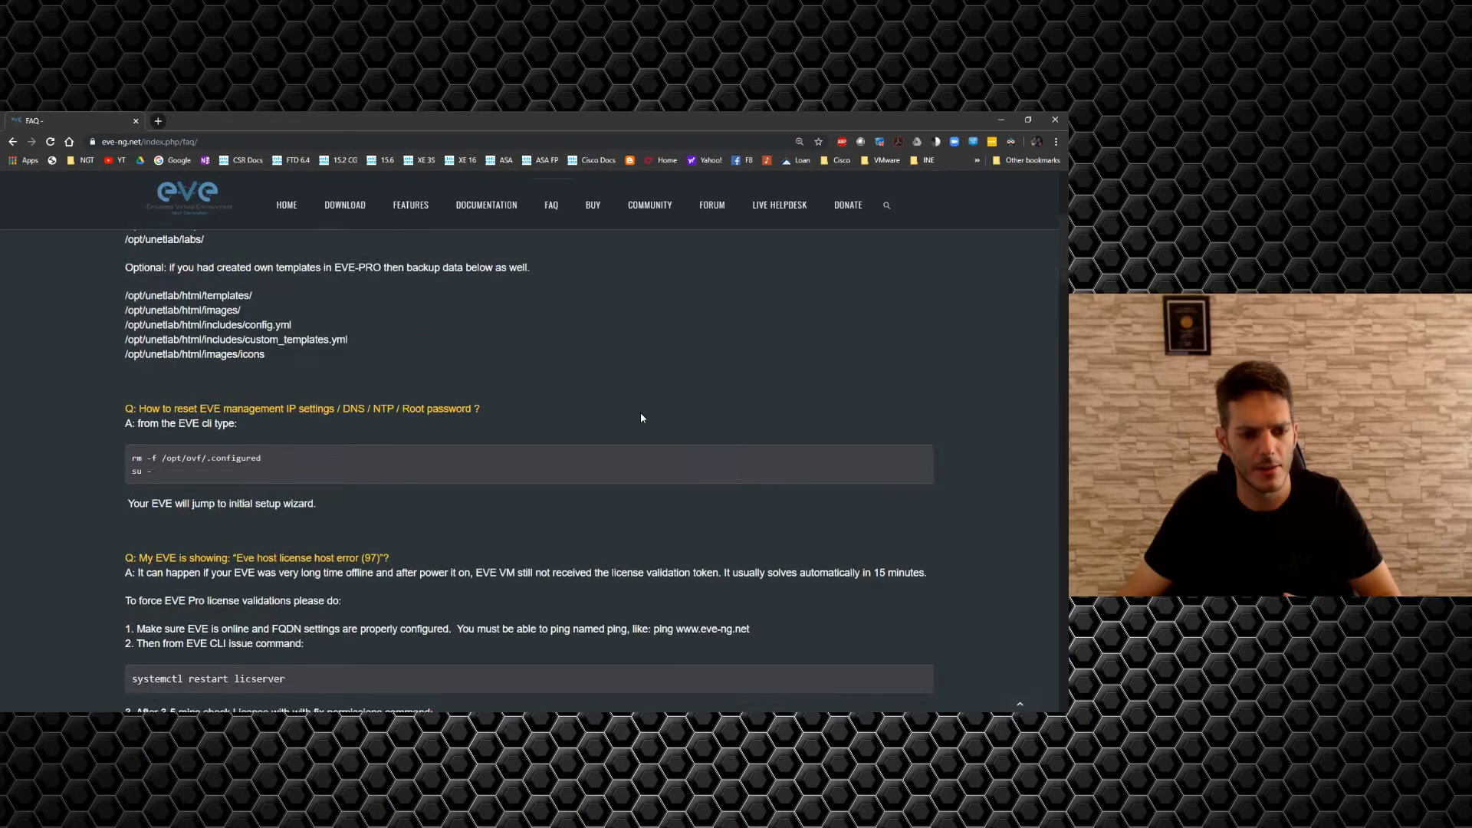
scroll(642, 418, down, 3)
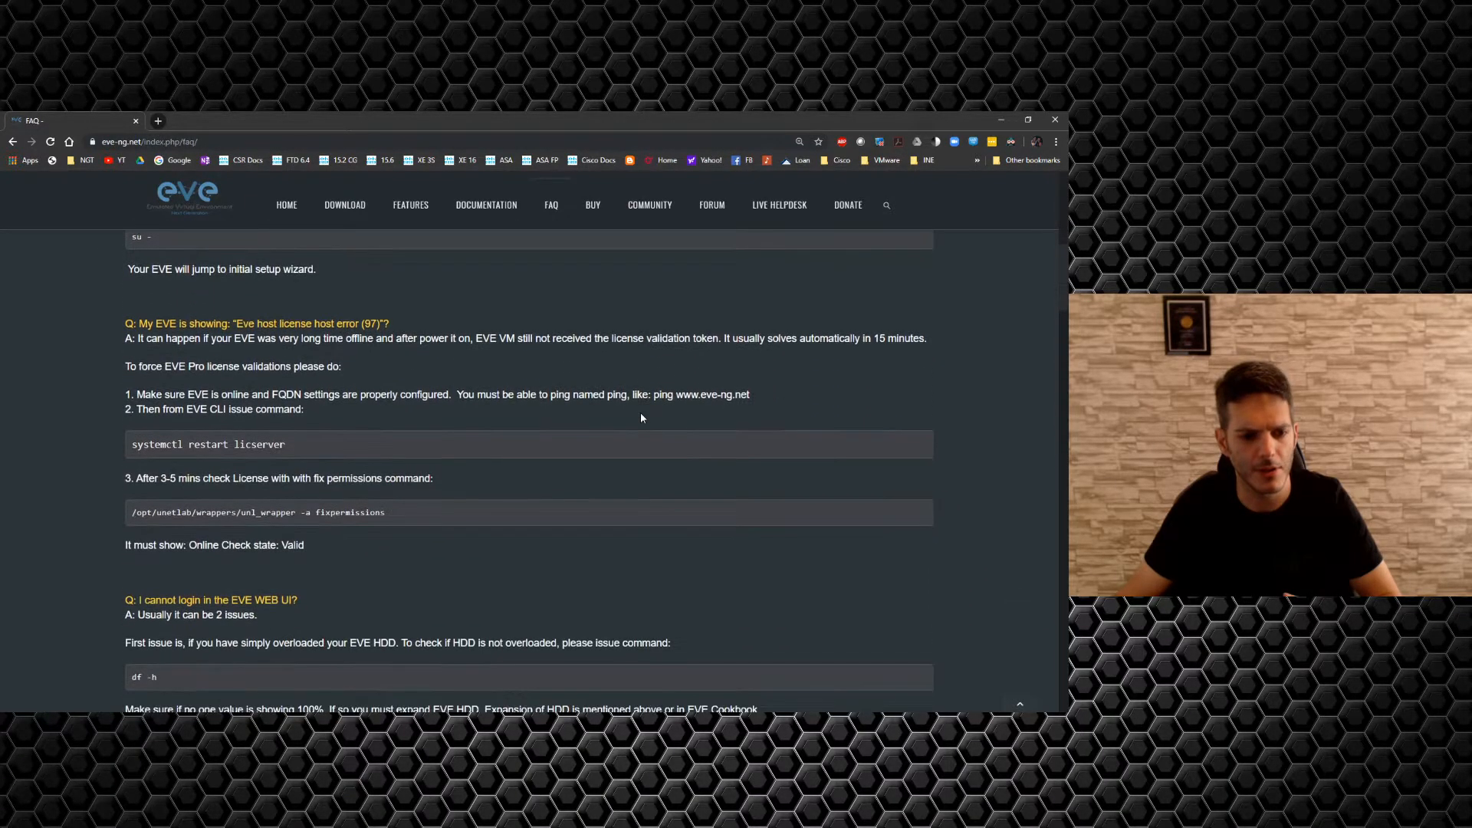
scroll(642, 418, down, 8)
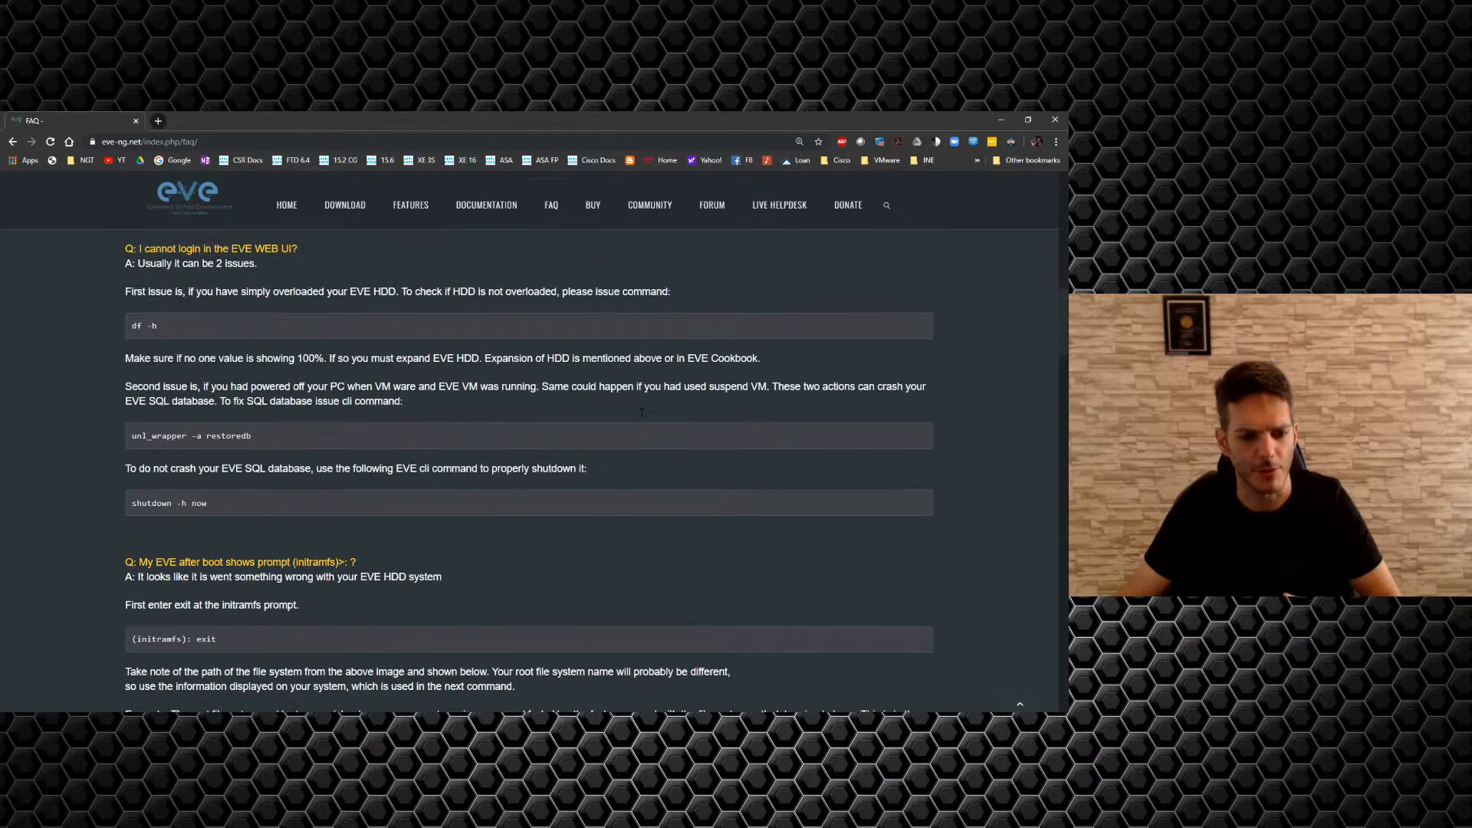
scroll(642, 418, down, 6)
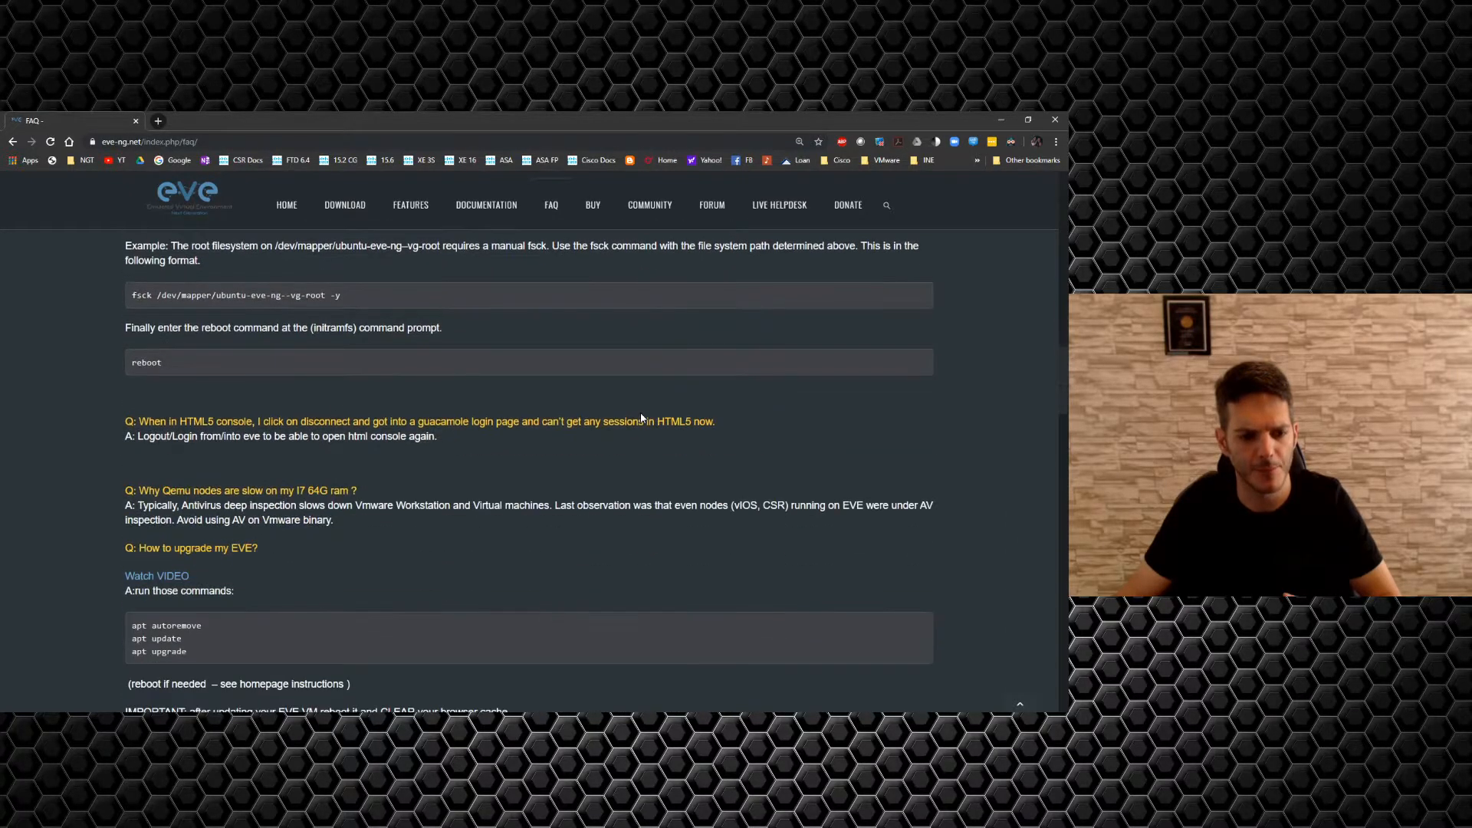
scroll(642, 418, down, 2)
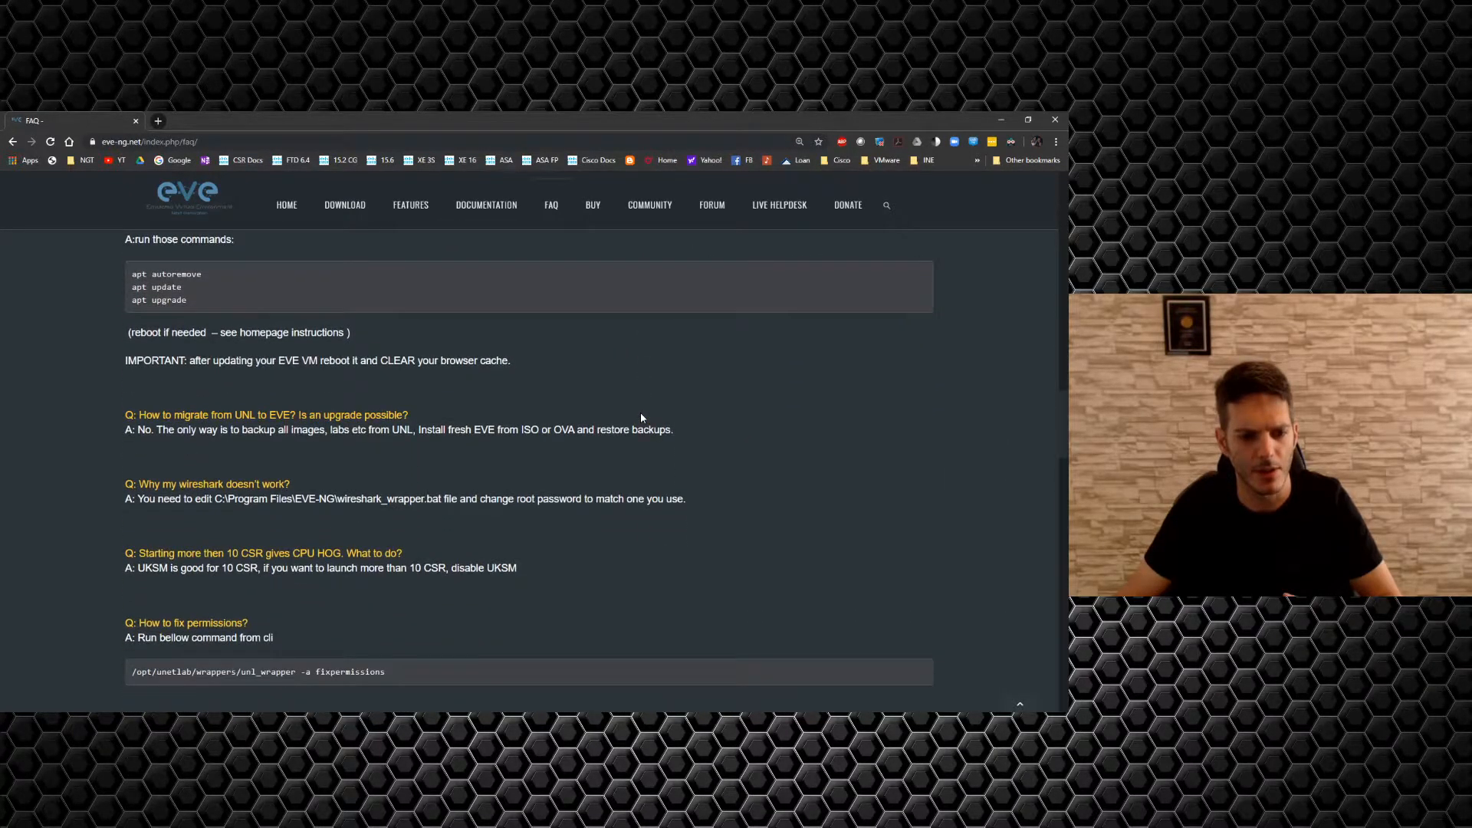
scroll(642, 418, down, 3)
scroll(642, 418, down, 3)
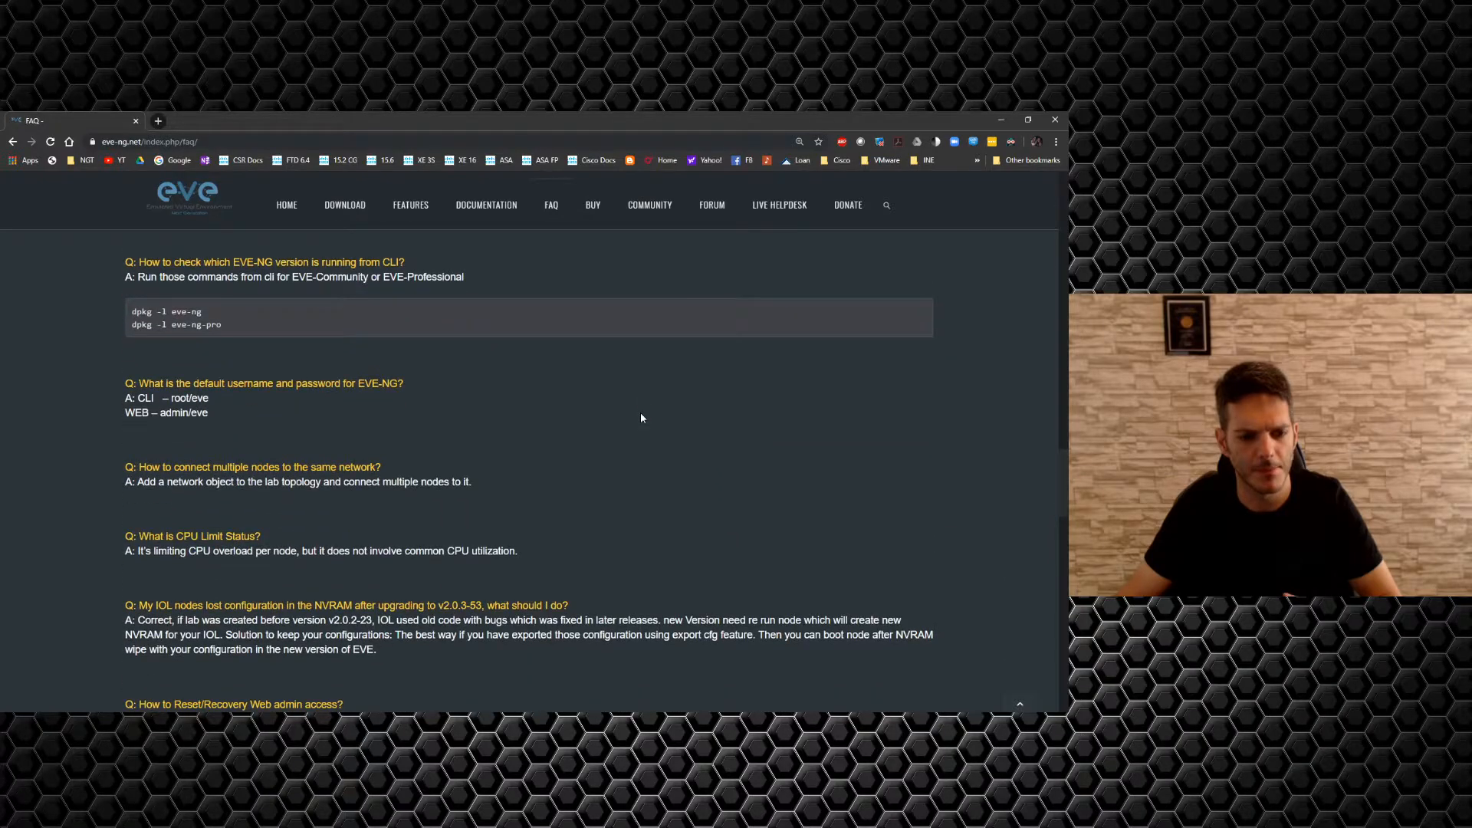
scroll(641, 418, down, 2)
scroll(642, 418, down, 4)
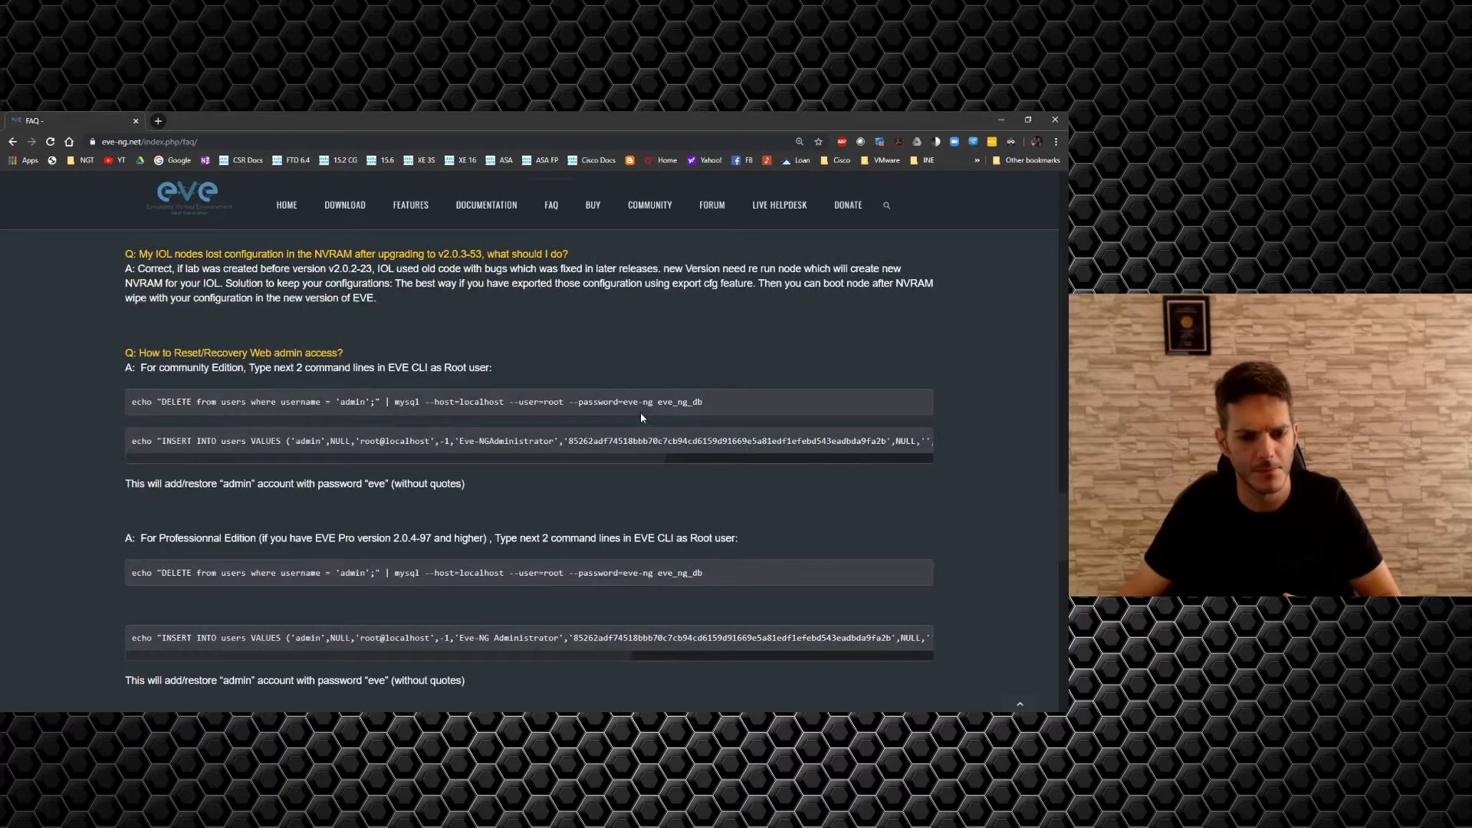
scroll(642, 418, down, 3)
scroll(641, 418, down, 3)
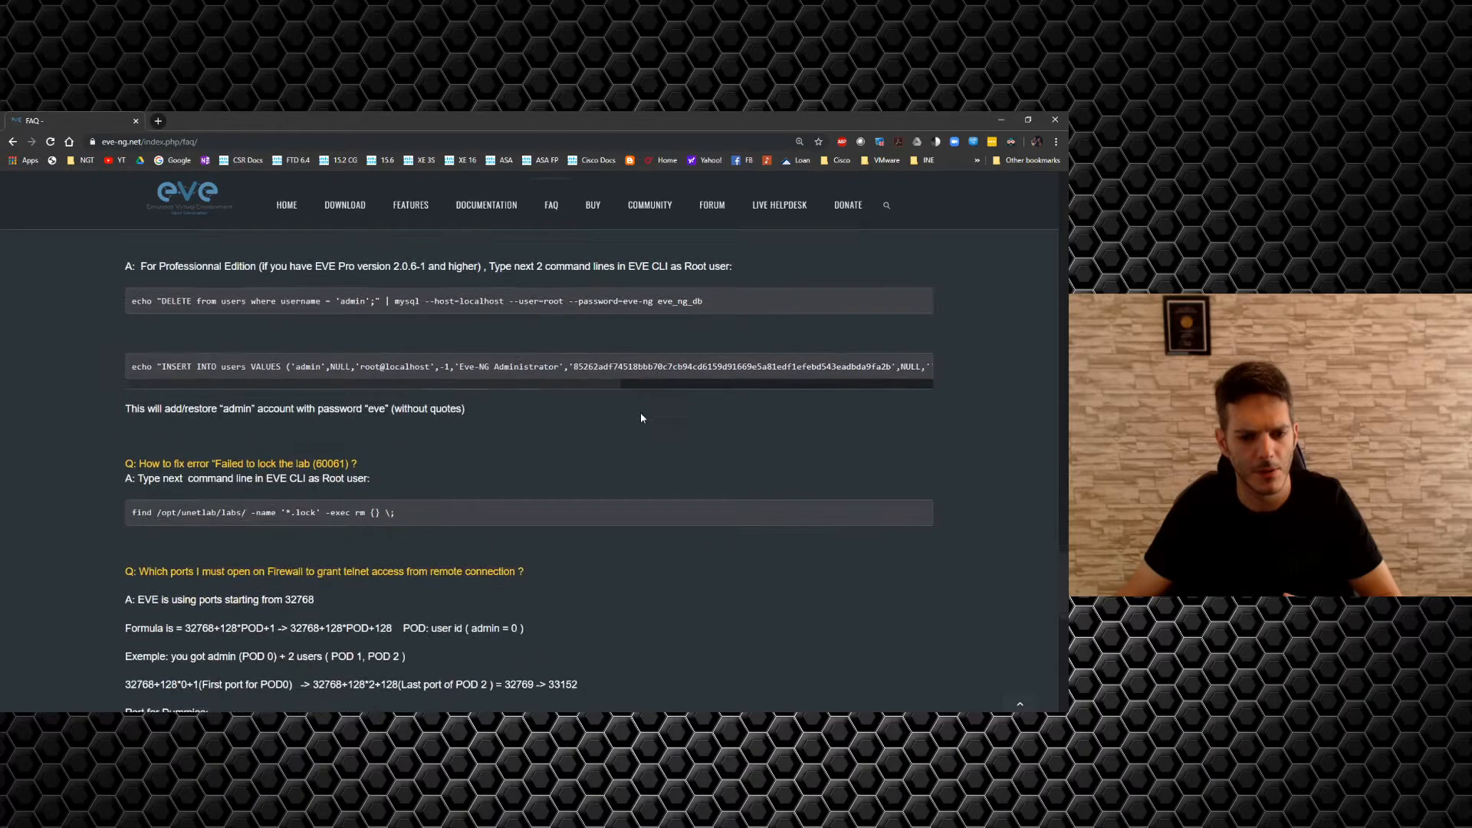
scroll(641, 418, down, 9)
scroll(642, 418, up, 15)
scroll(642, 418, up, 10)
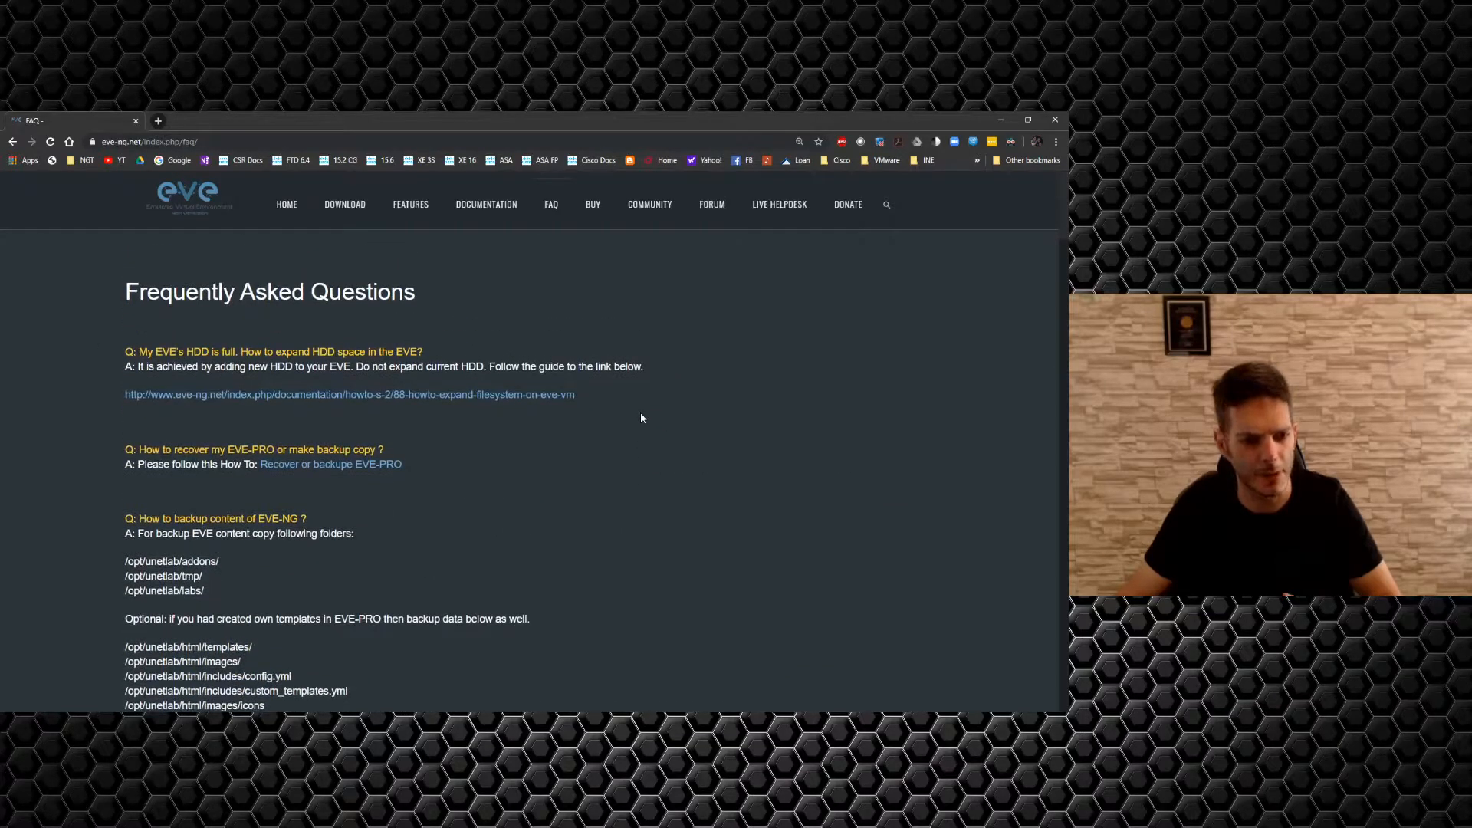
scroll(641, 418, down, 5)
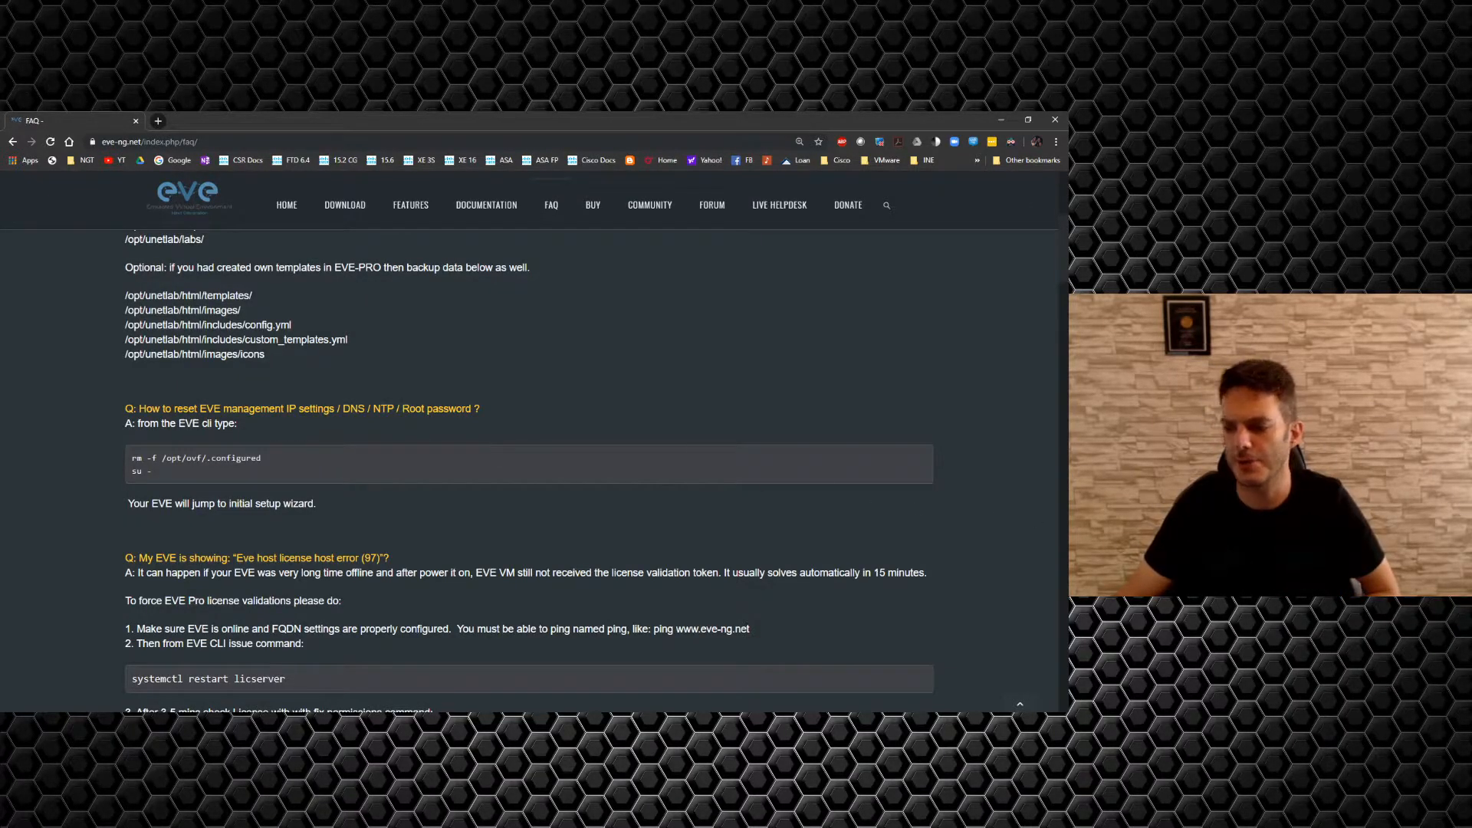
key(alt+Tab)
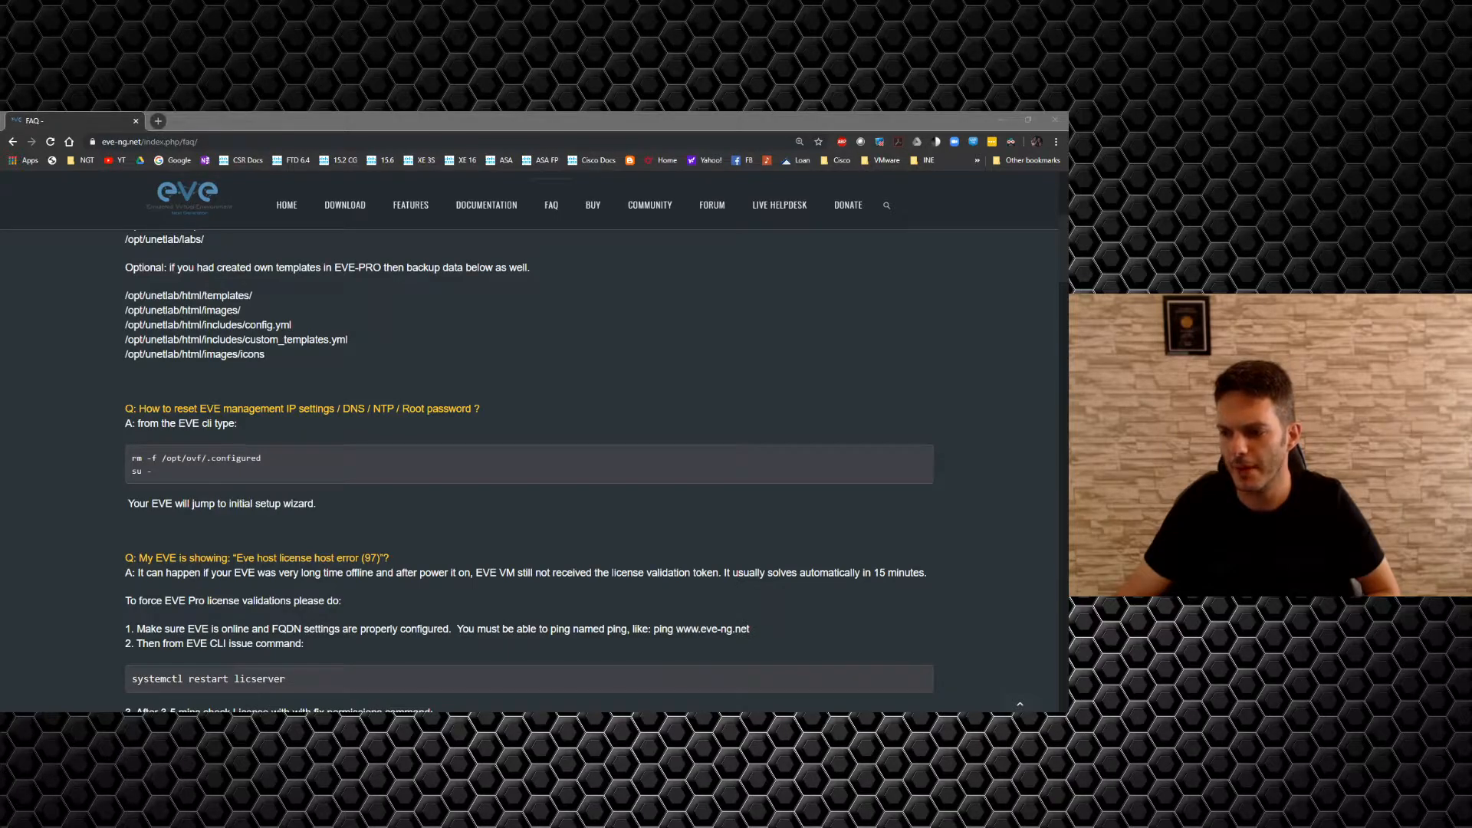
Delete the setup marker /opt/ovf/.configured from the EVE1 console with rm -f.
drag(436, 191, 558, 195)
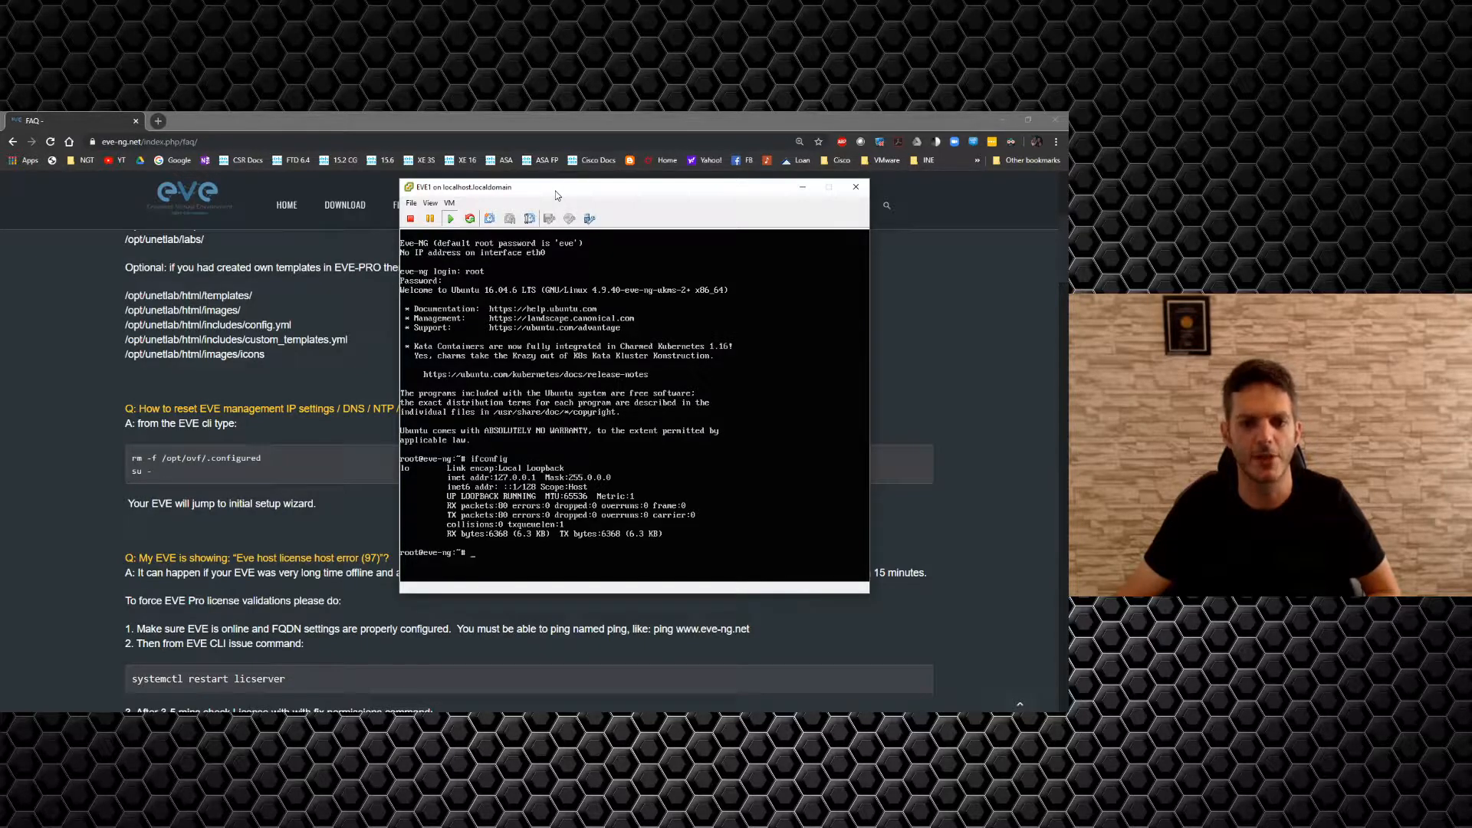
click(546, 296)
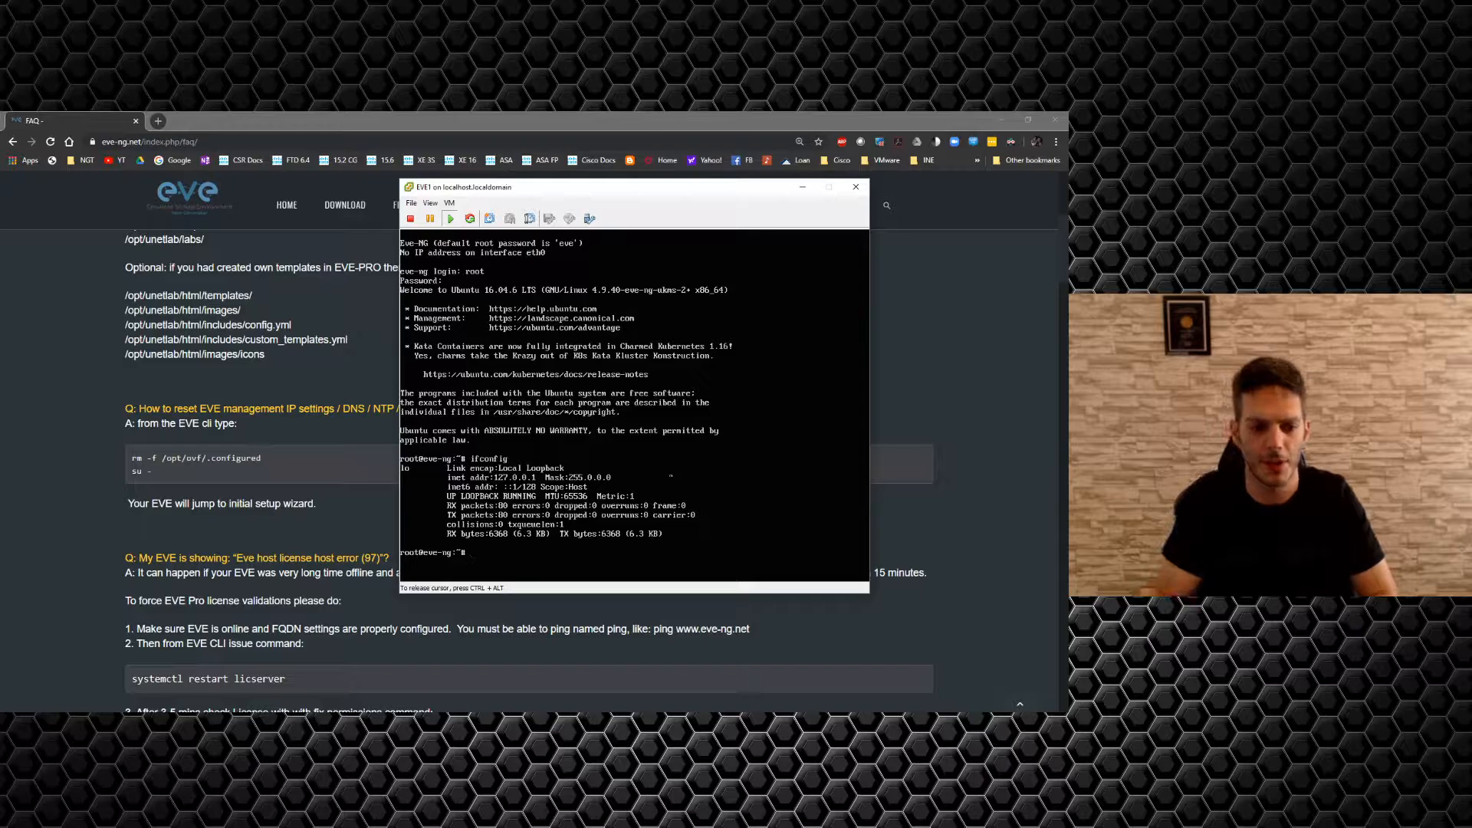
text(rm -f)
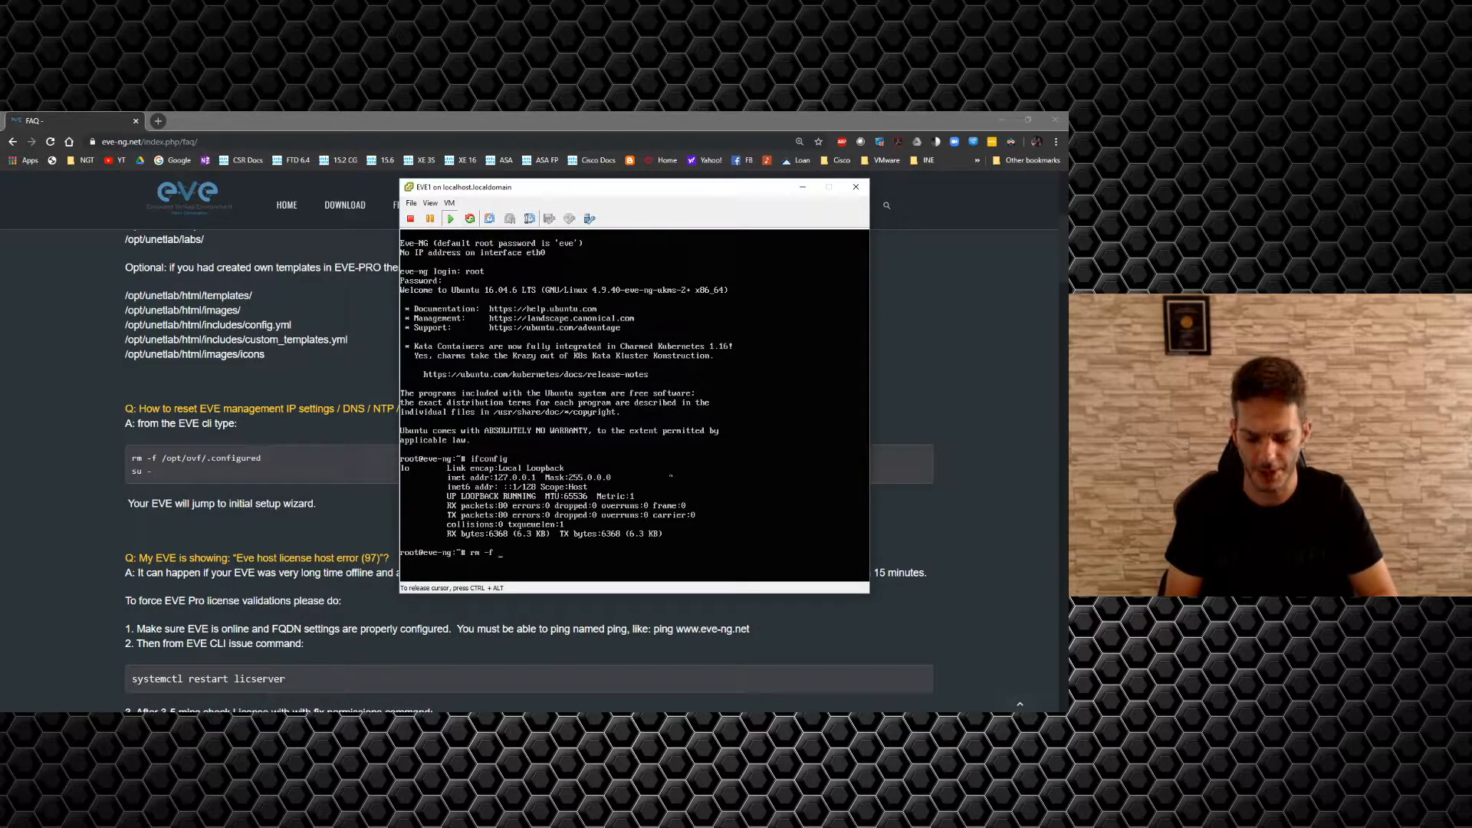
text( /opt/ovf/.configured)
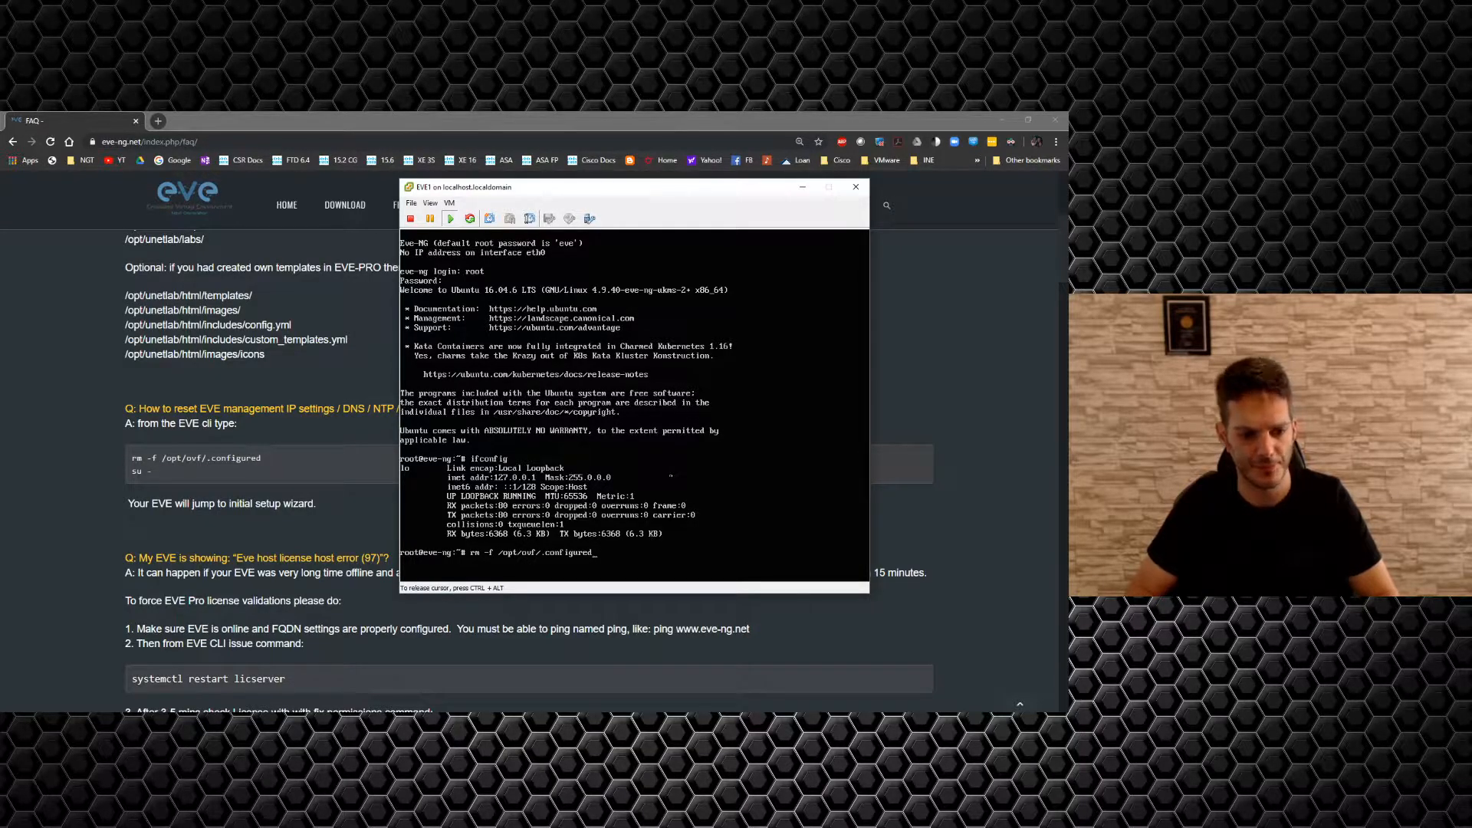
key(Return)
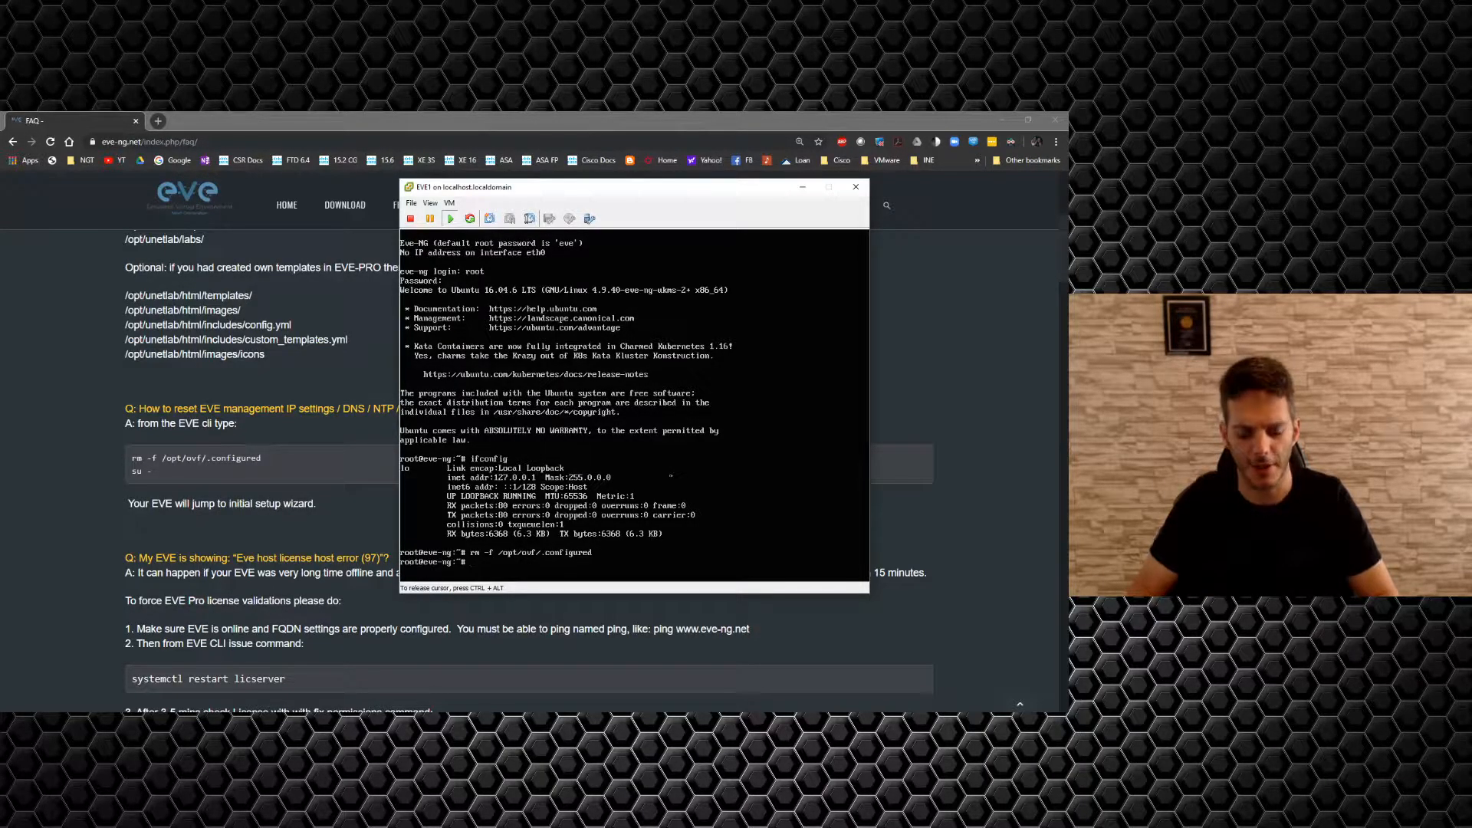
Log in to the console as root with the default password and keep the root password unchanged.
text(su -)
key(Return)
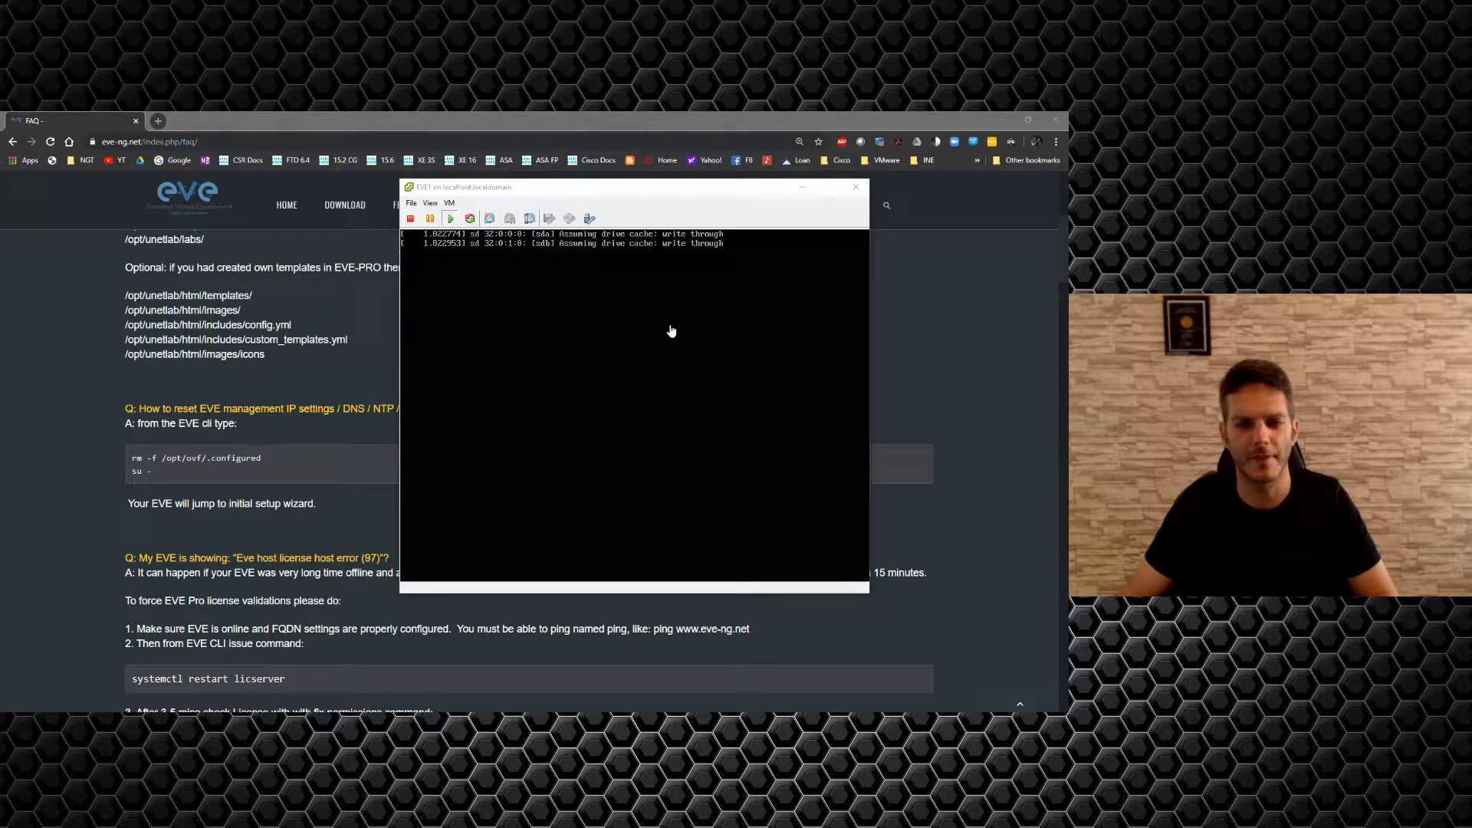
click(573, 291)
text(root)
key(Return)
text(eve)
key(Return)
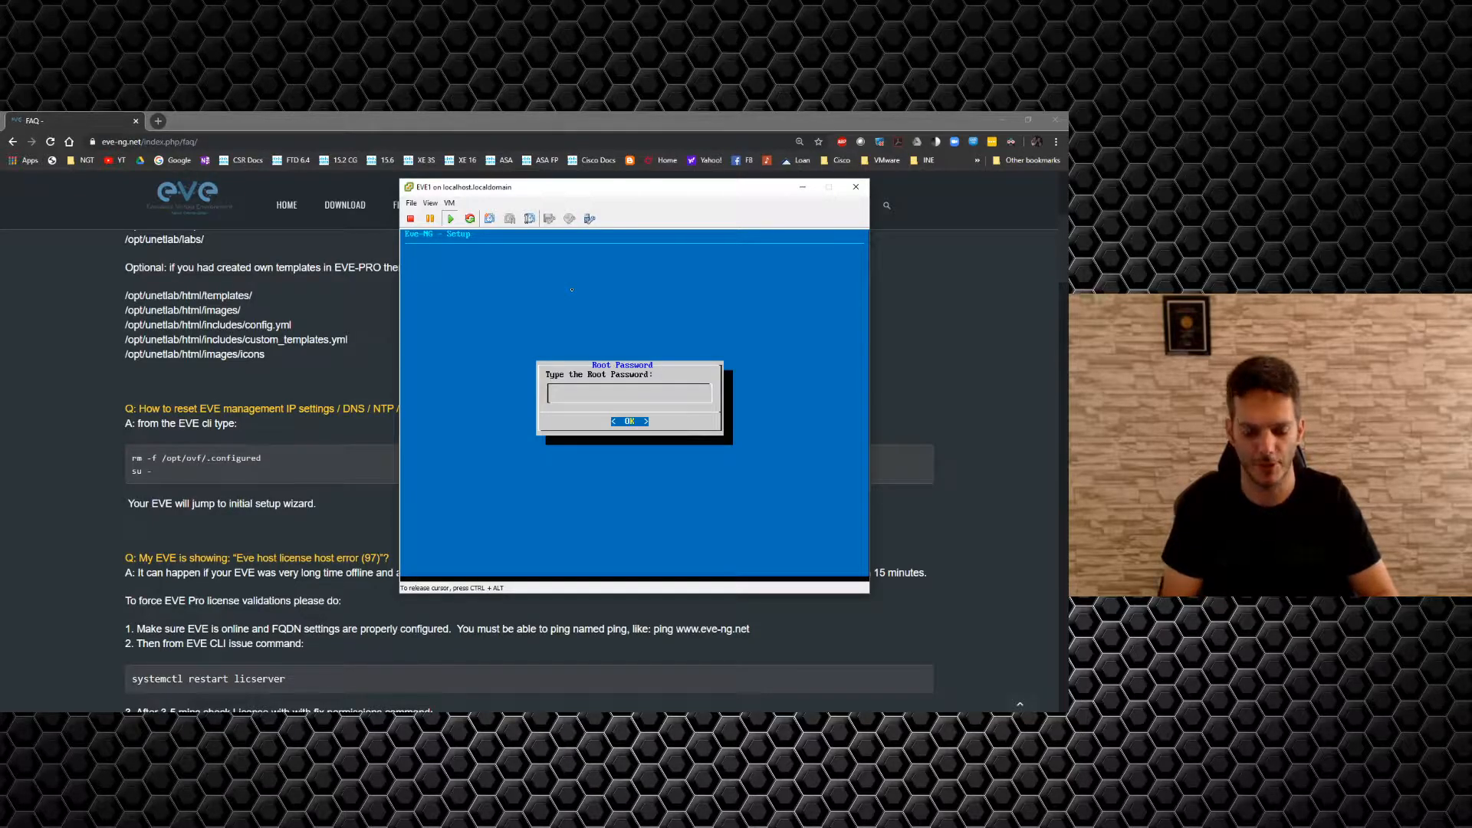
key(Return)
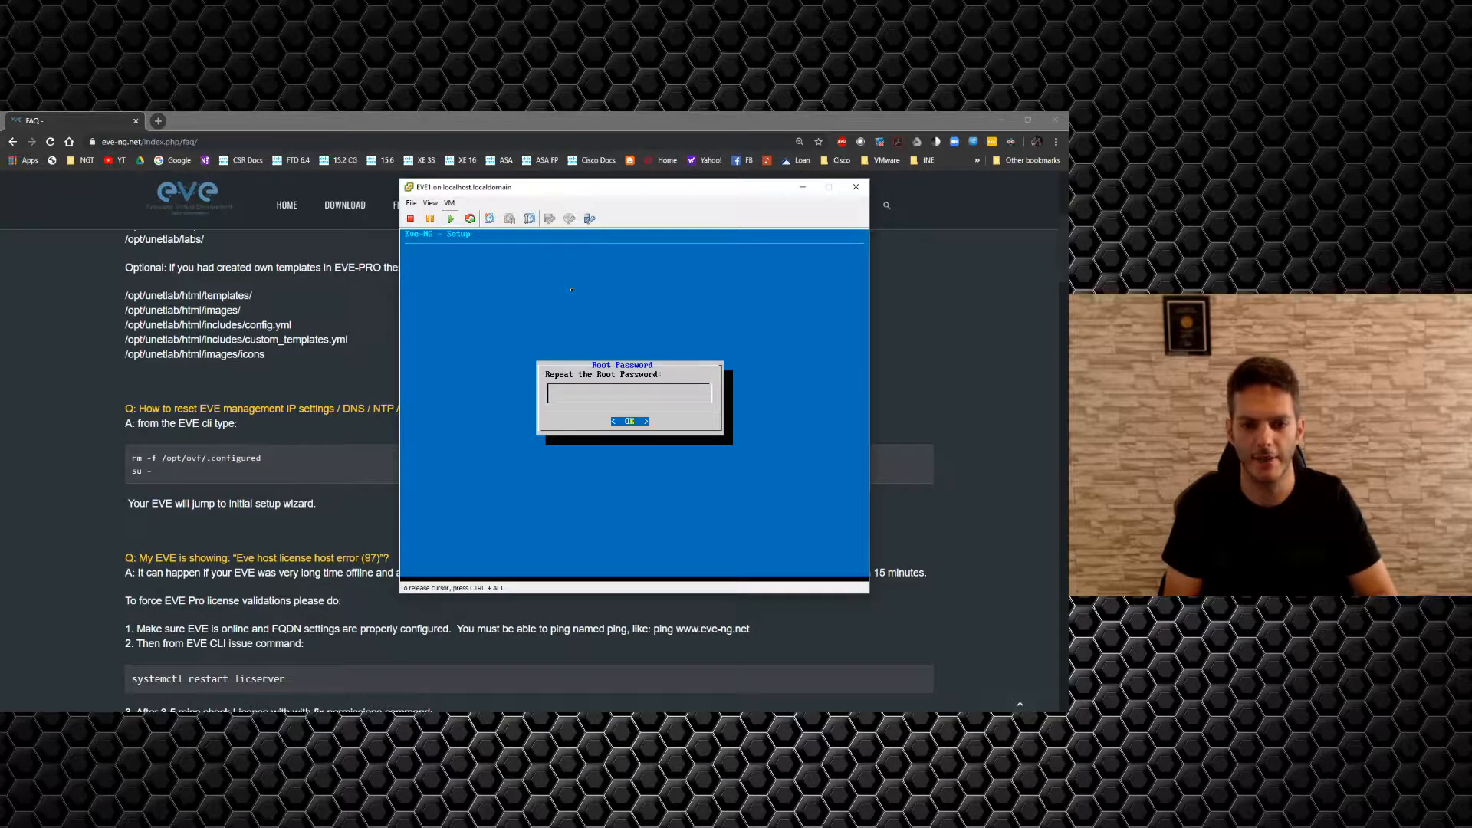
key(Return)
key(Return)
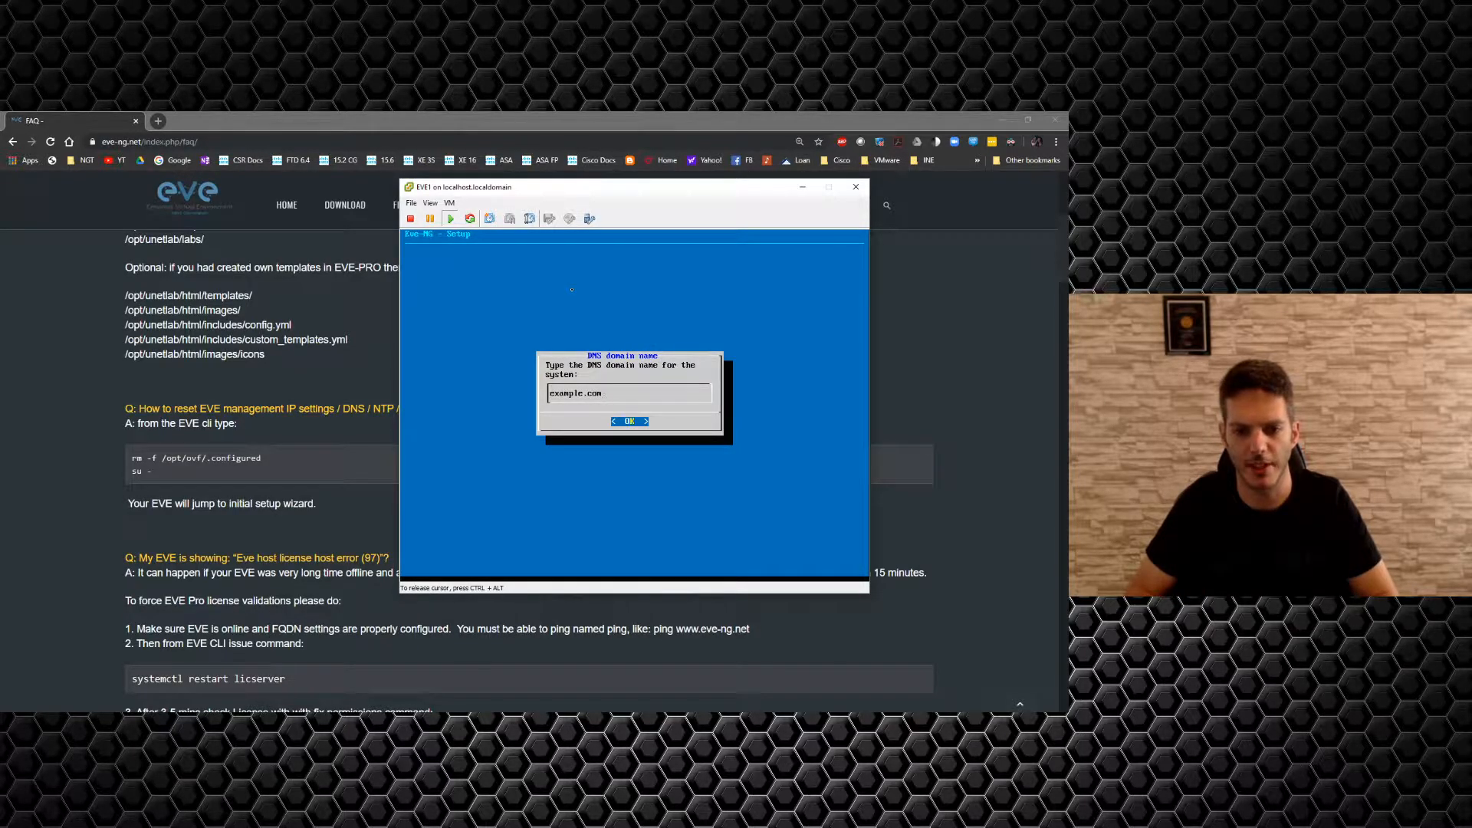
Keep domain example.com and choose static management addressing with IP 10.255.1.1.
key(Return)
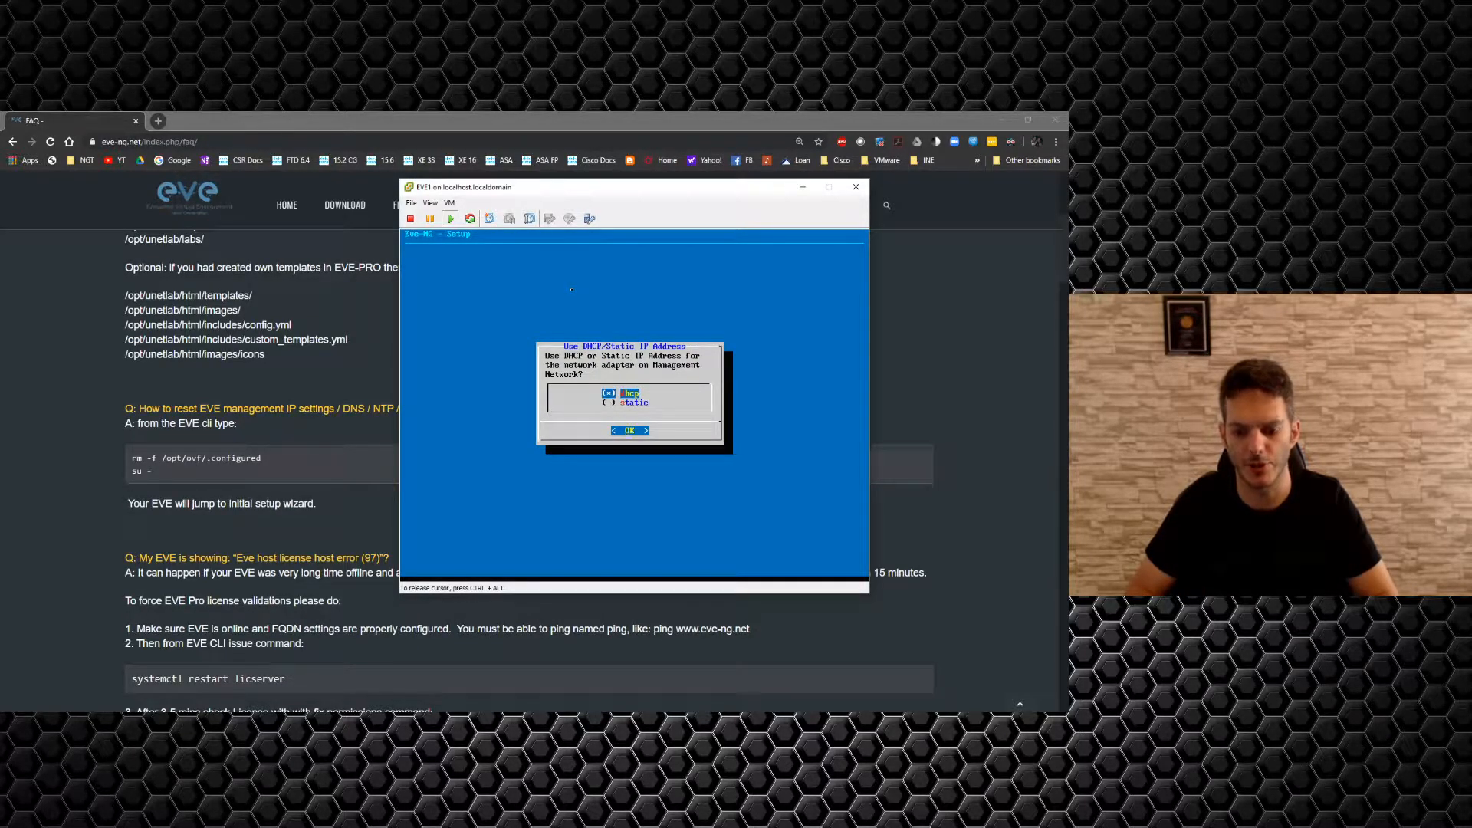
key(Down)
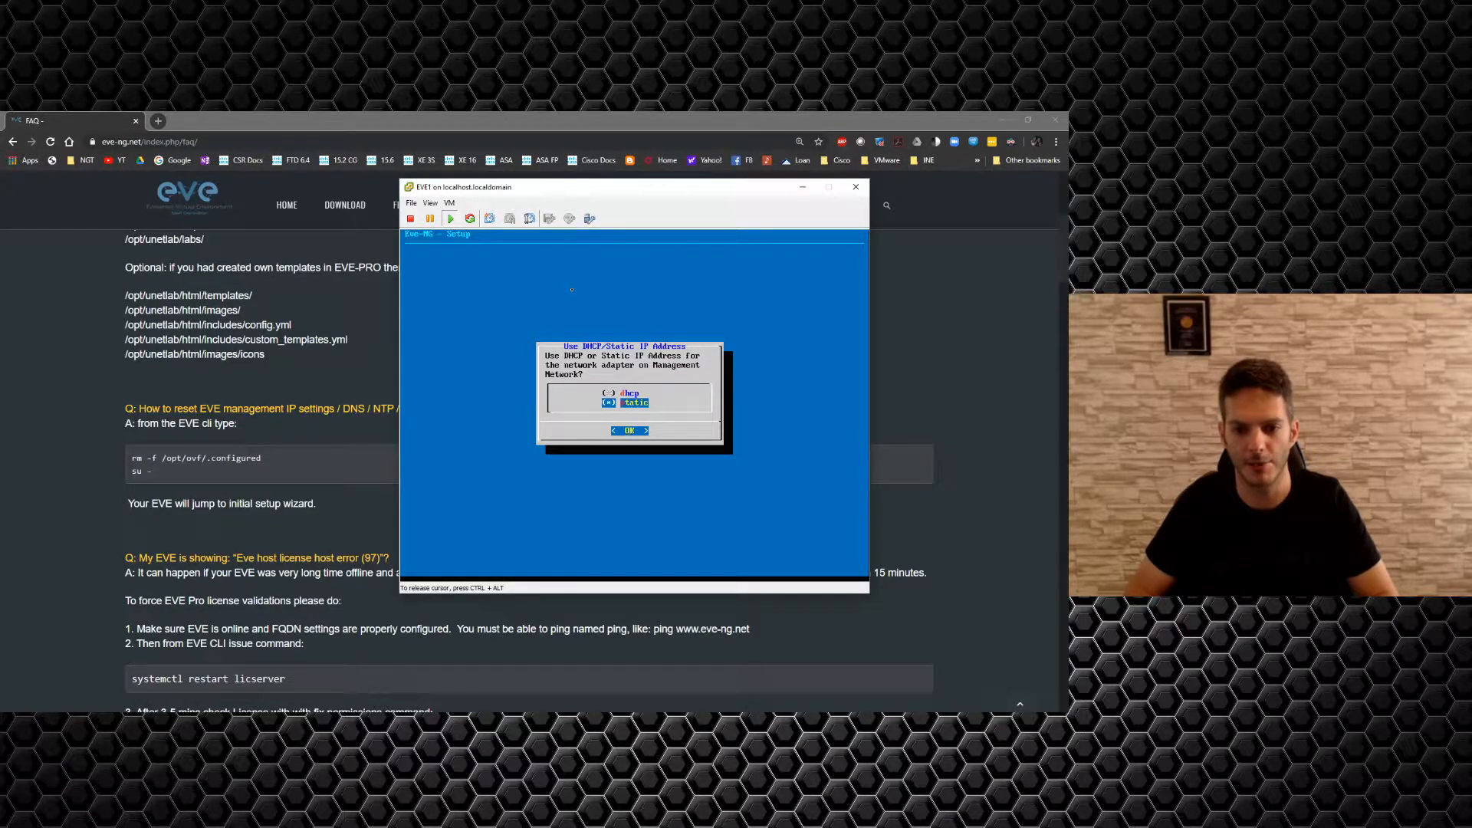
key(Return)
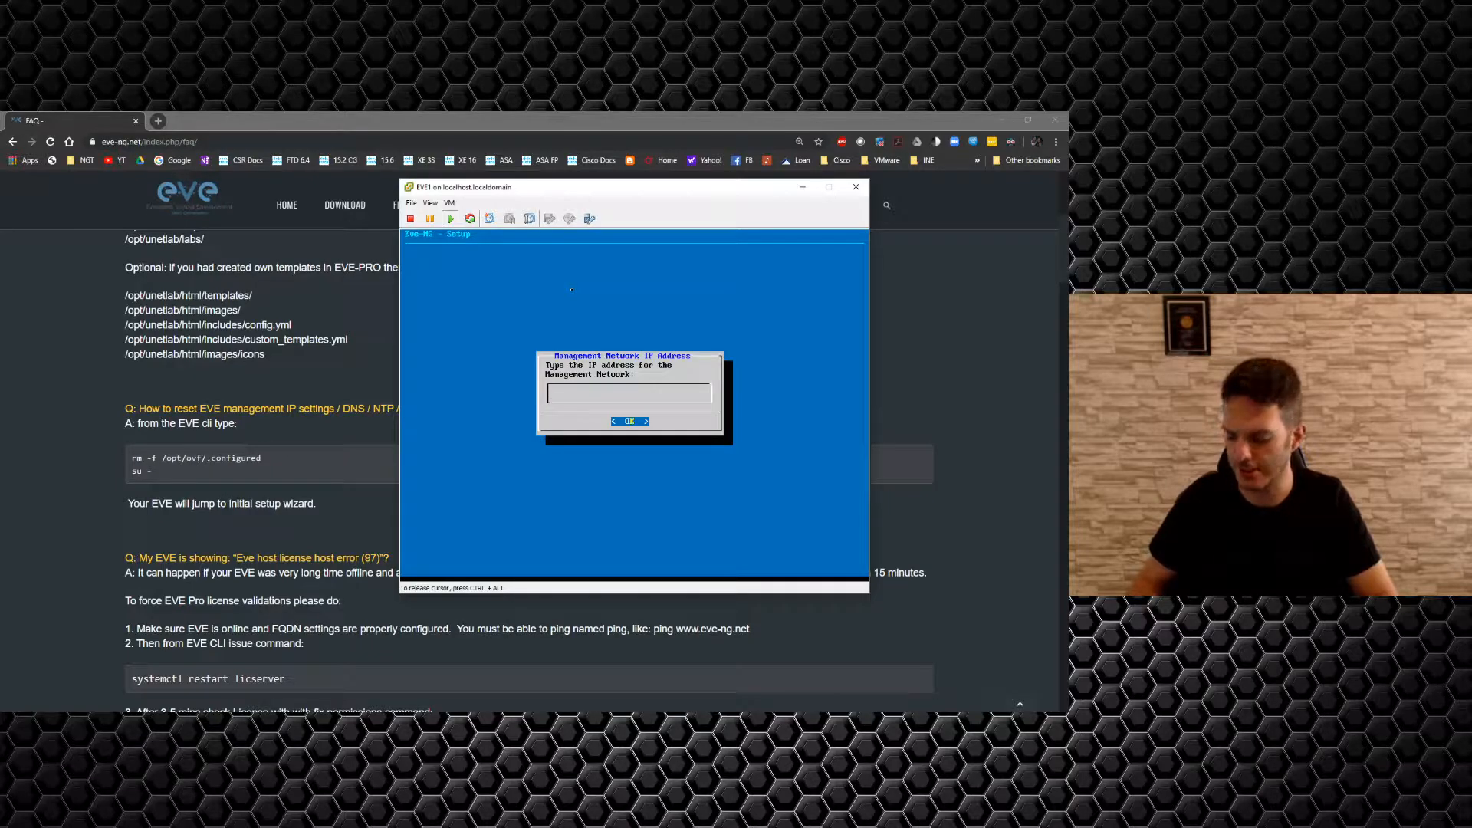
text(.255.1.101)
key(Return)
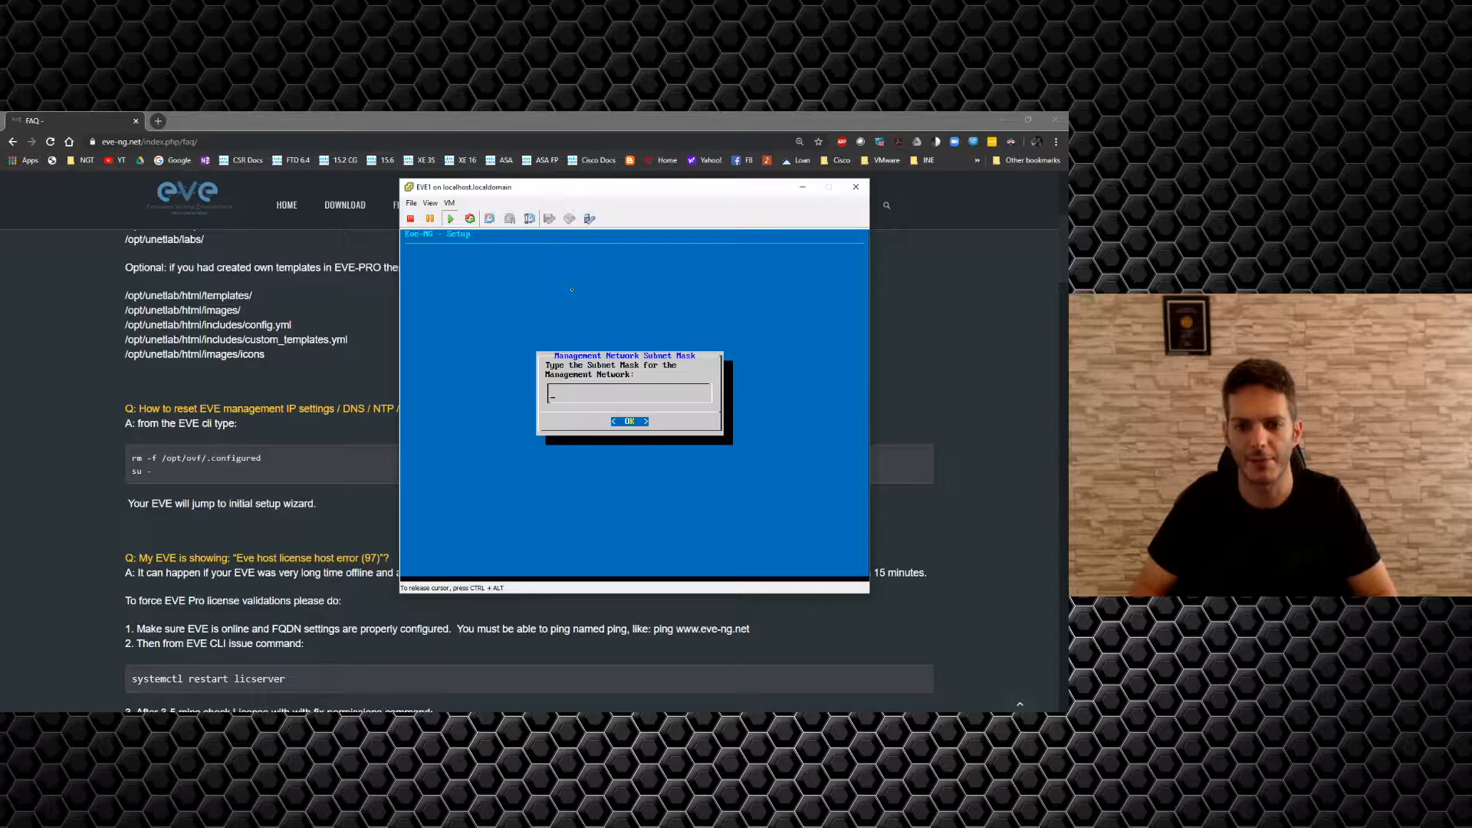
Enter mask 255.255.0.0, gateway 10.255.1.1, primary DNS 8.8.8.8, leaving secondary DNS empty.
text(255.255)
text(.0.0)
key(Return)
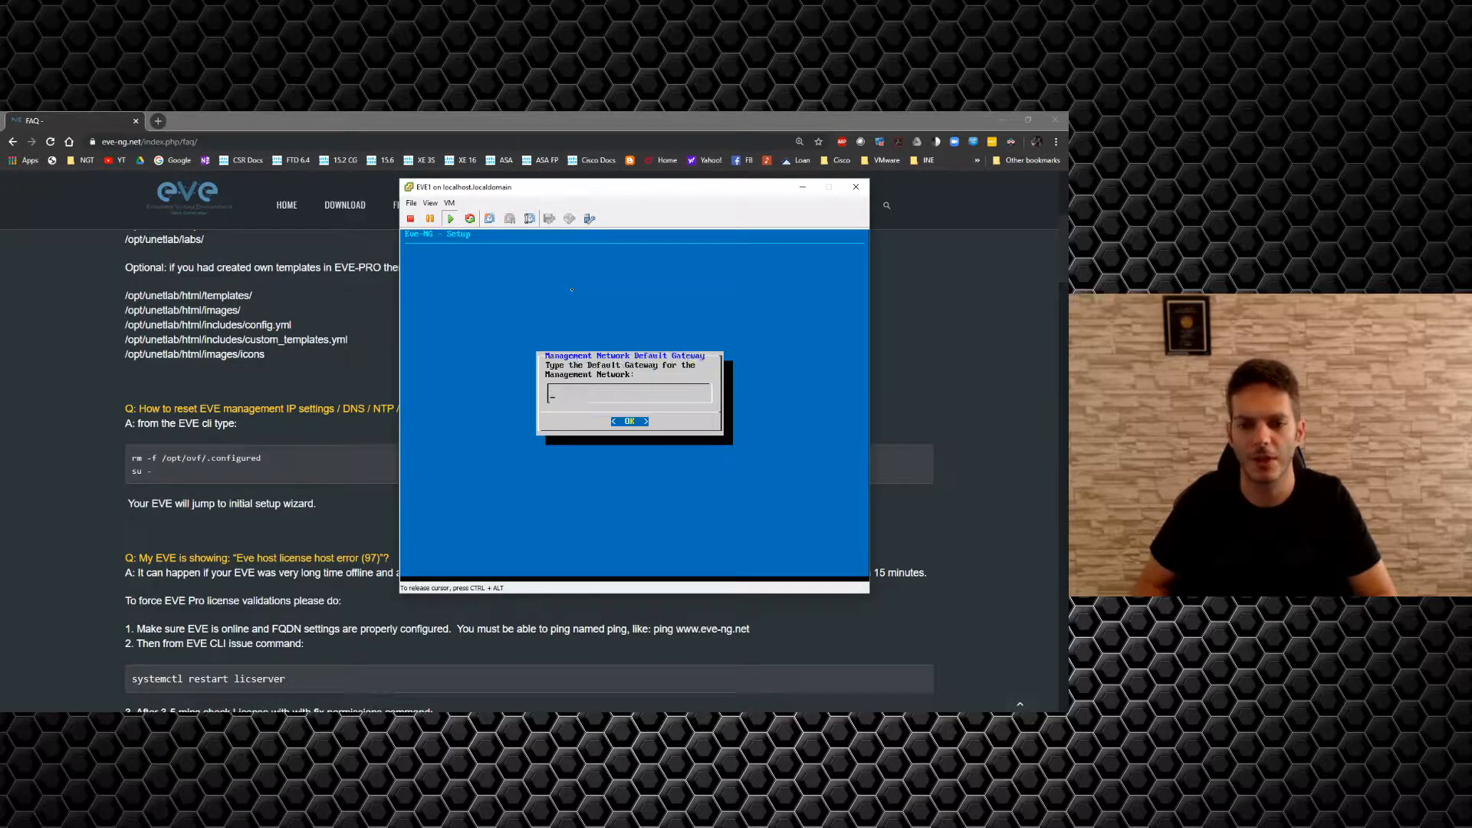
text(10.255.1.1)
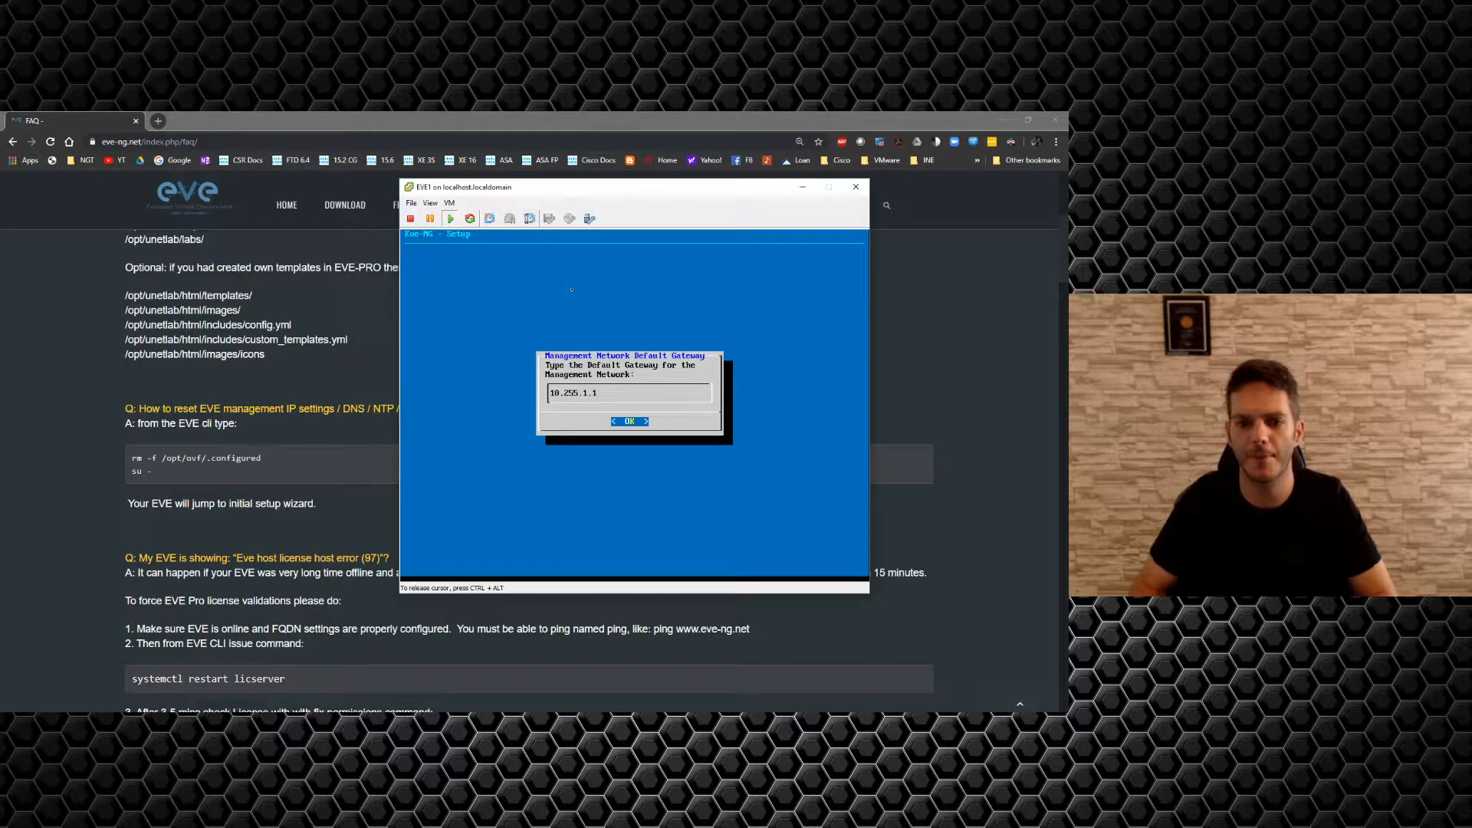
key(Return)
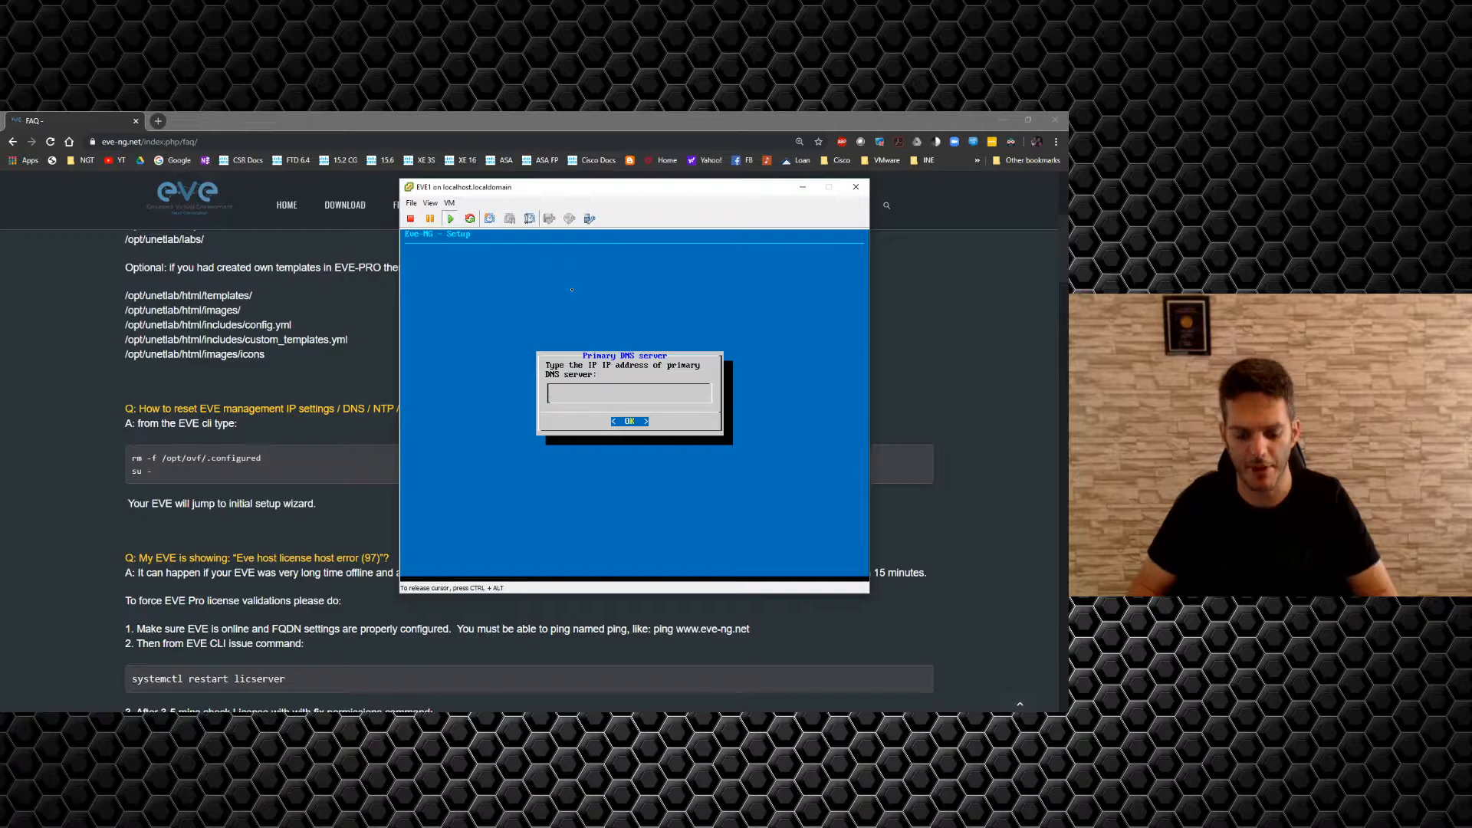
text(8.8.8.8)
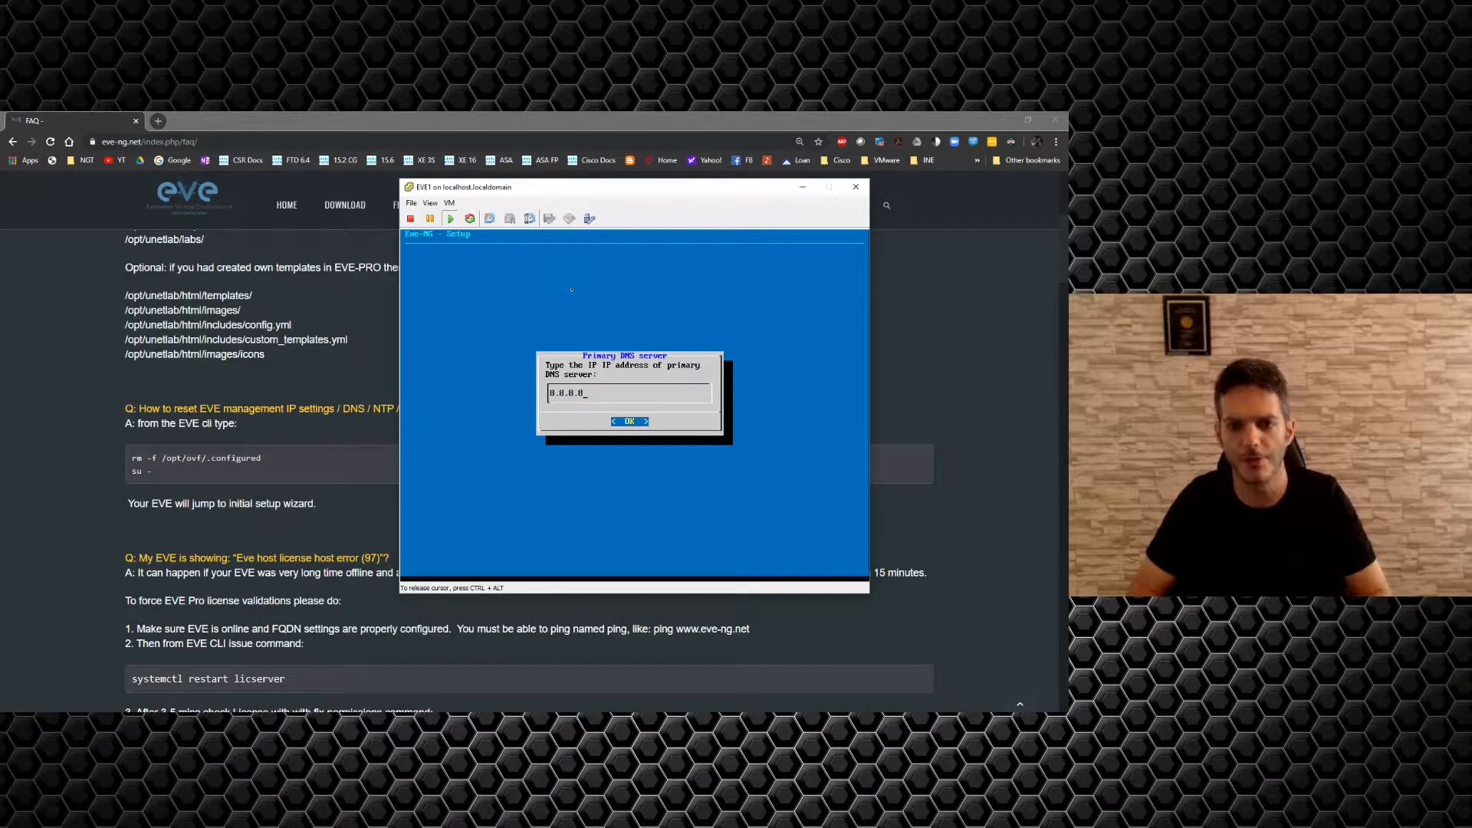
key(Return)
key(Return)
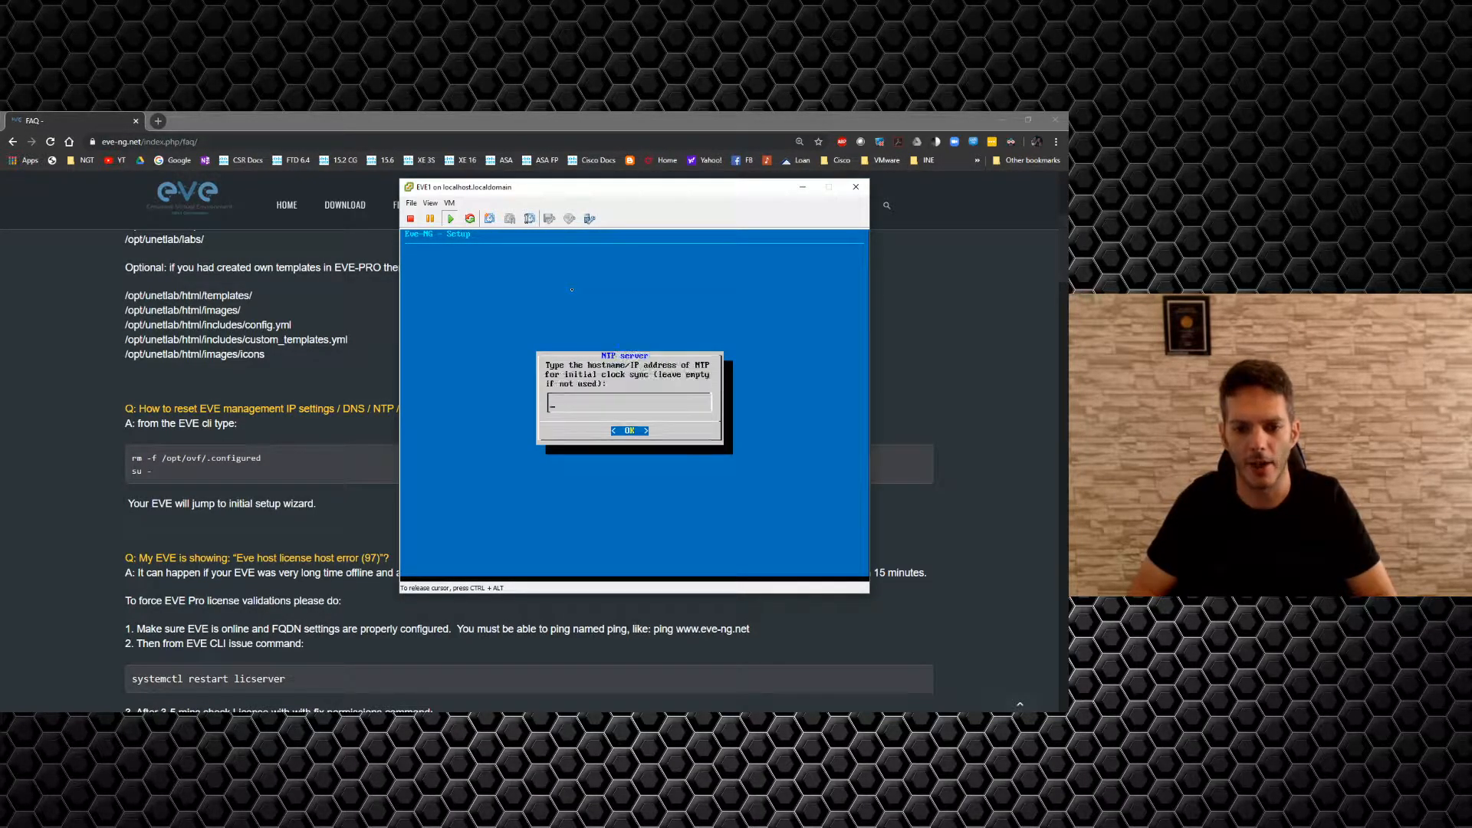
key(Return)
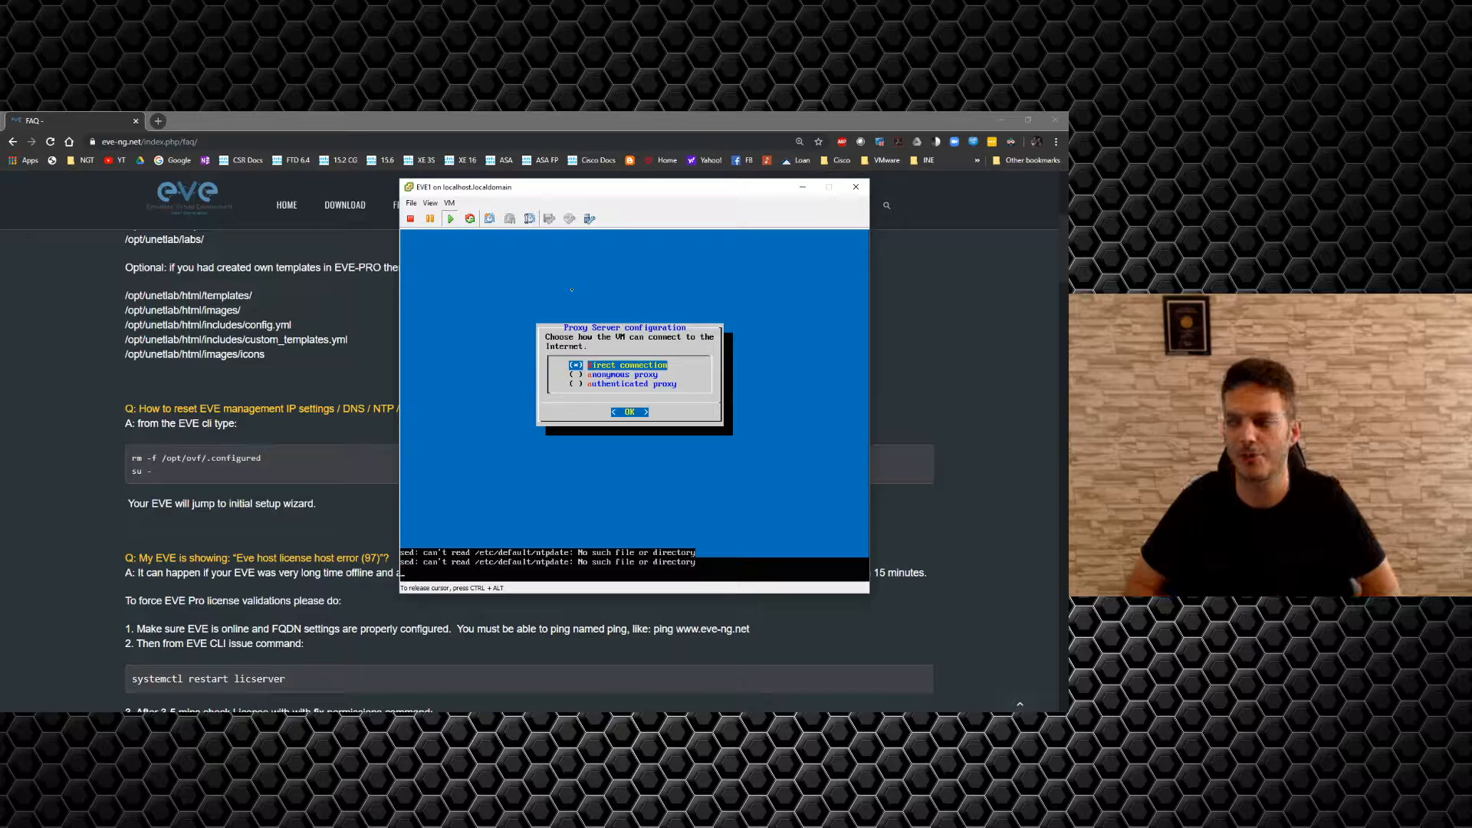
Accept a direct internet connection, then release input and close the EVE1 console at 10.255.1.101.
key(Return)
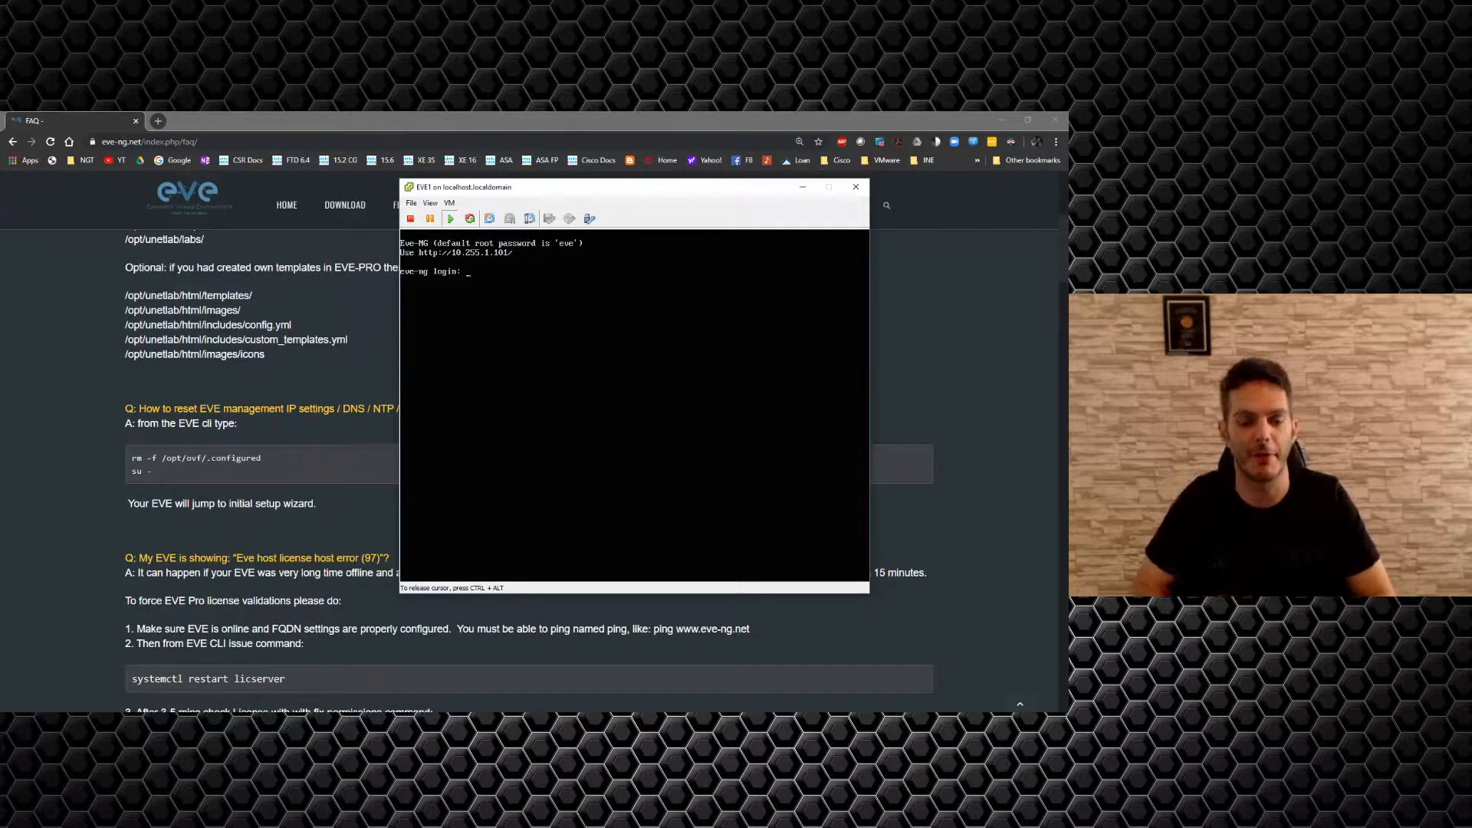
key(ctrl+alt)
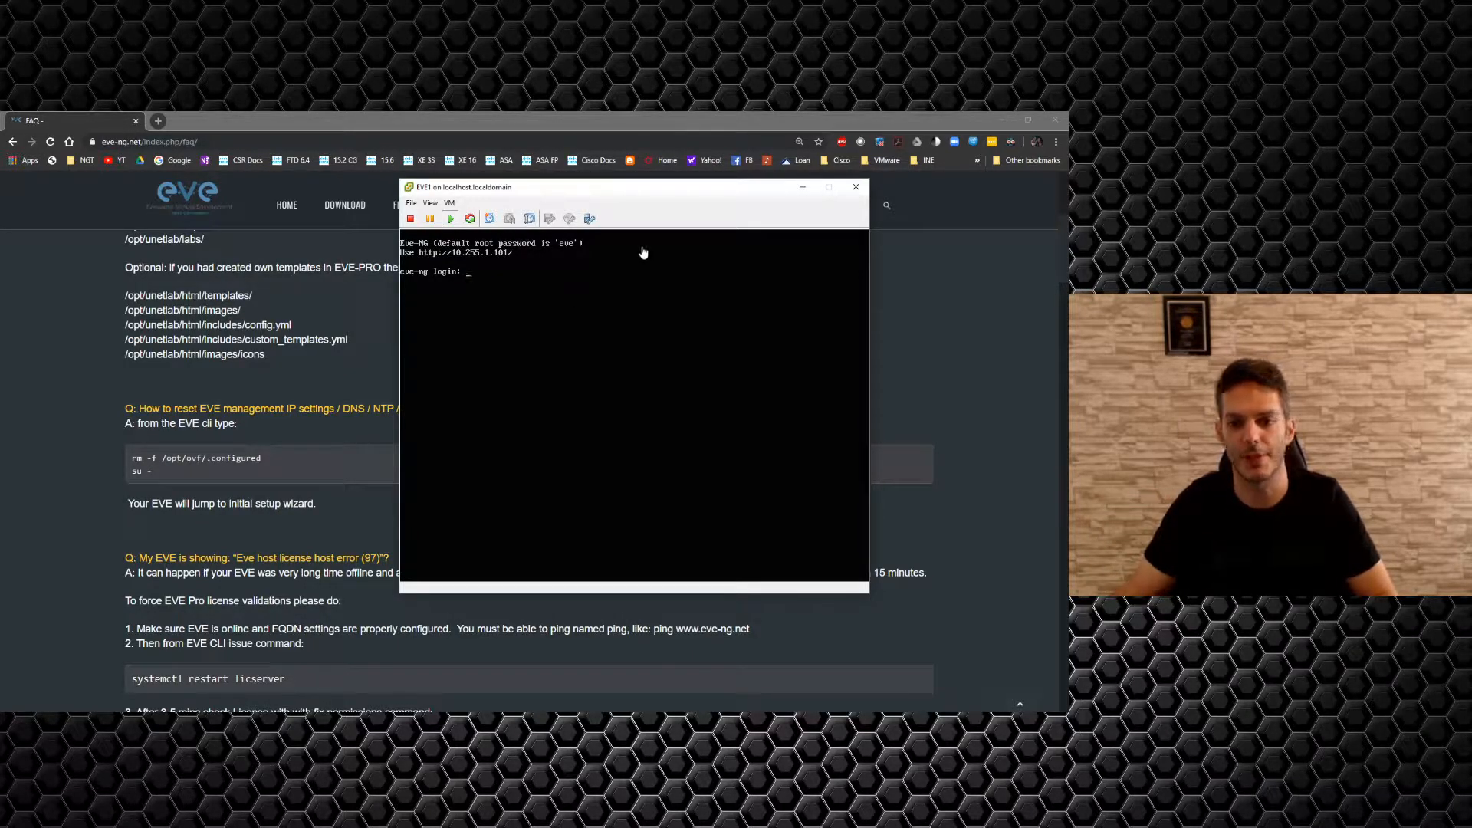
click(856, 187)
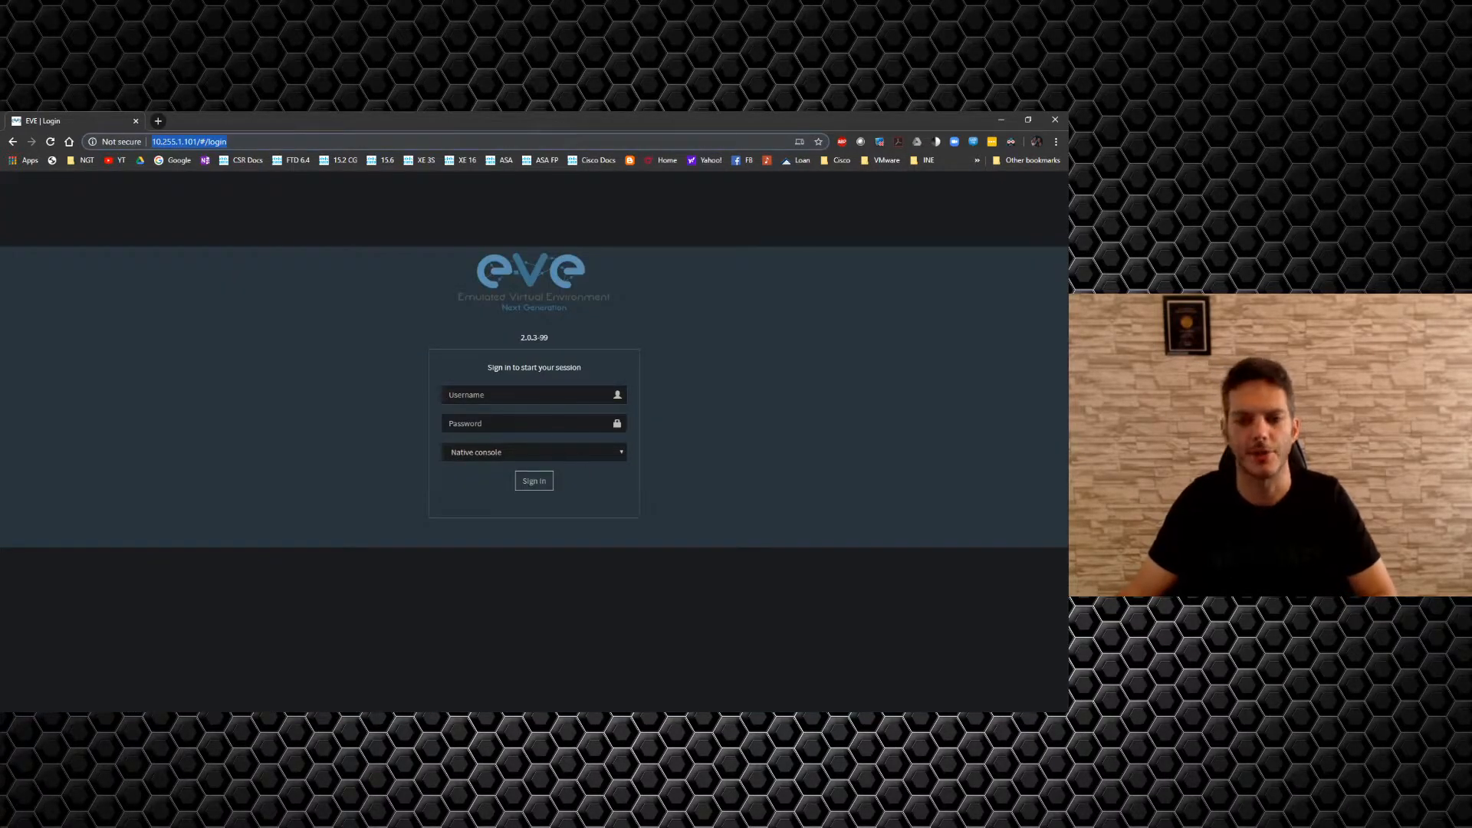
Sign in to the EVE-NG web UI as admin and dismiss the password-manager save prompt.
click(535, 395)
text(admi)
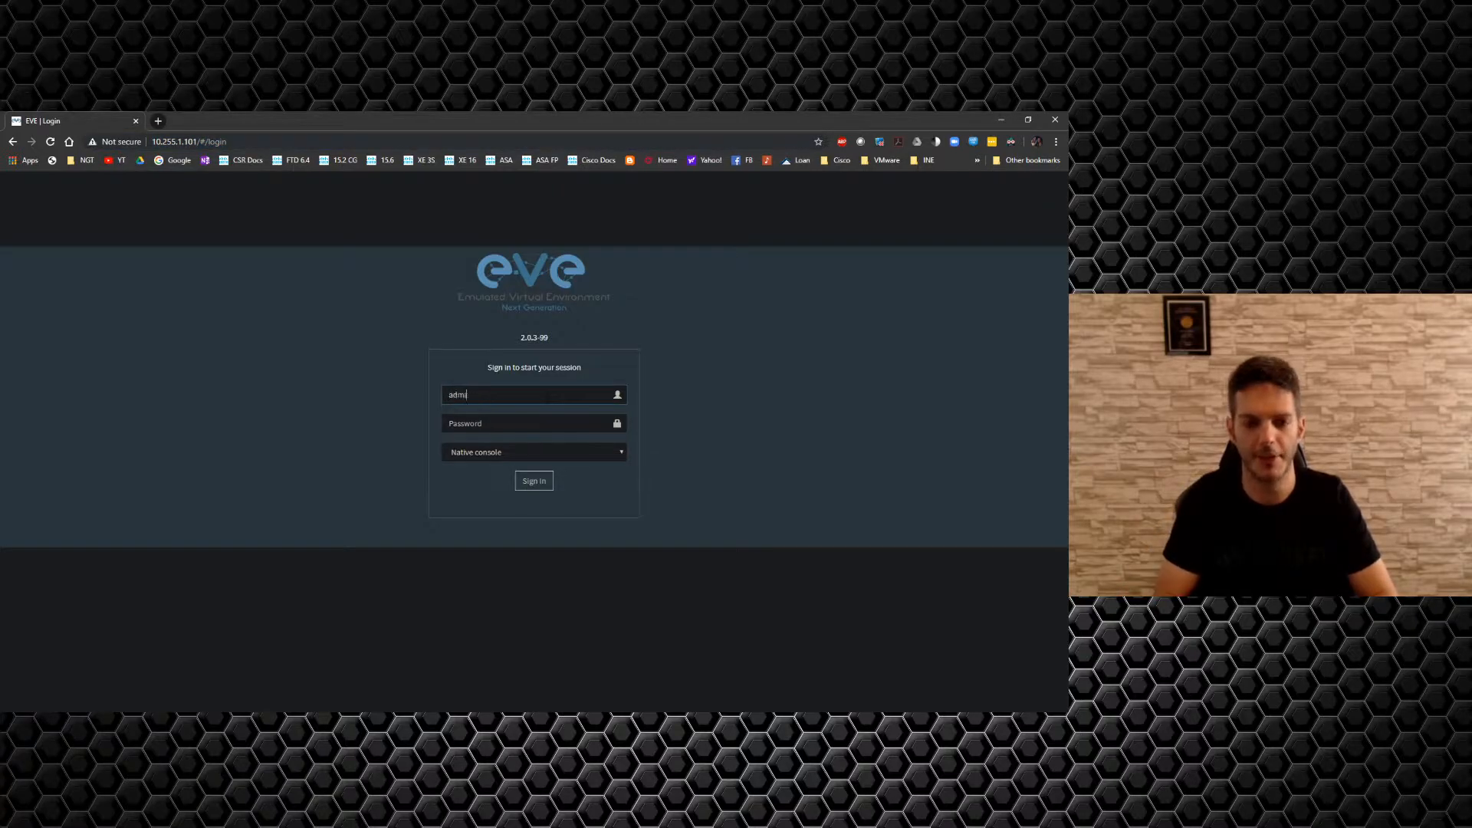
text(eve)
key(Return)
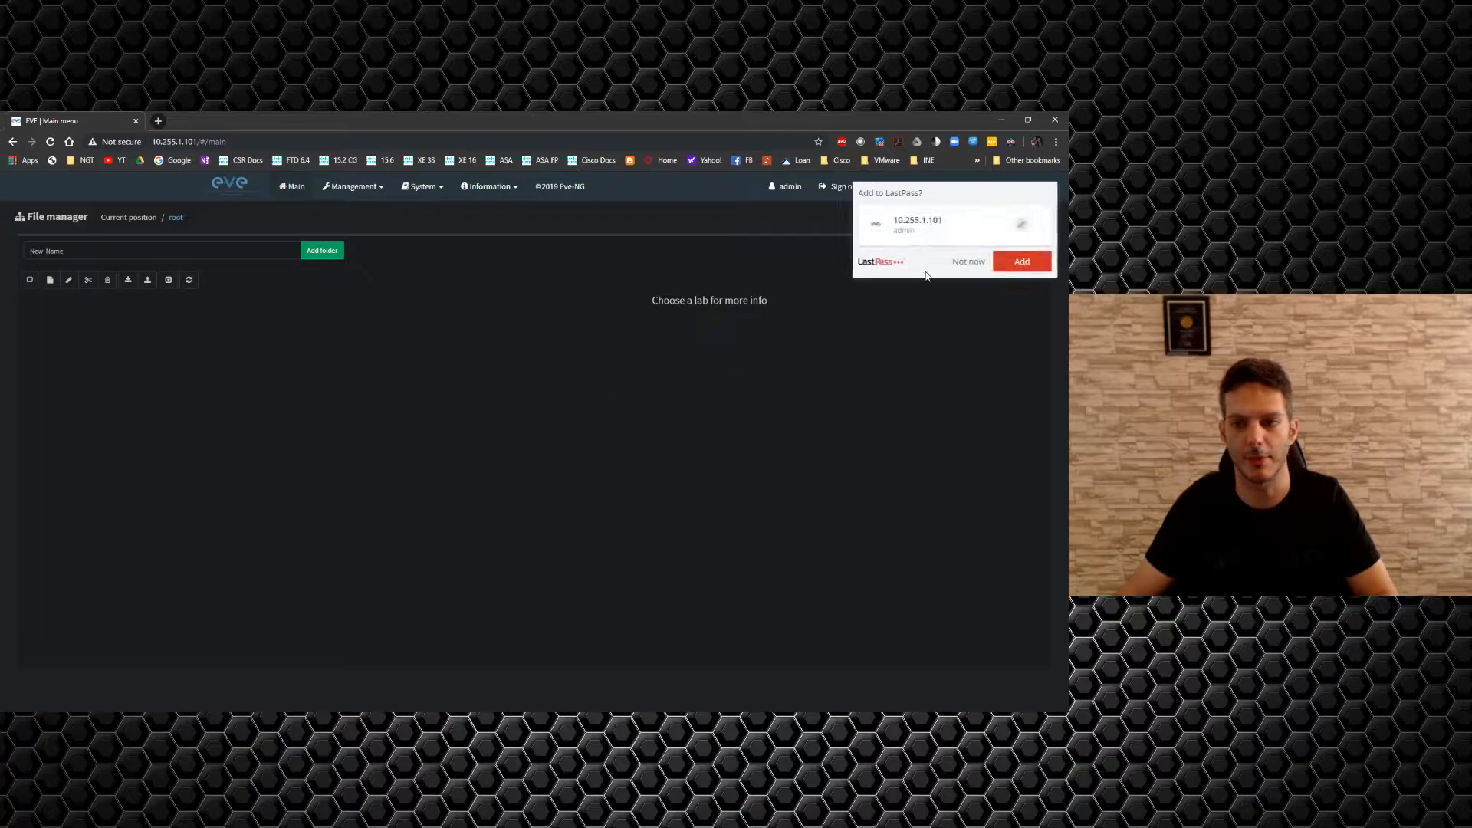
click(969, 263)
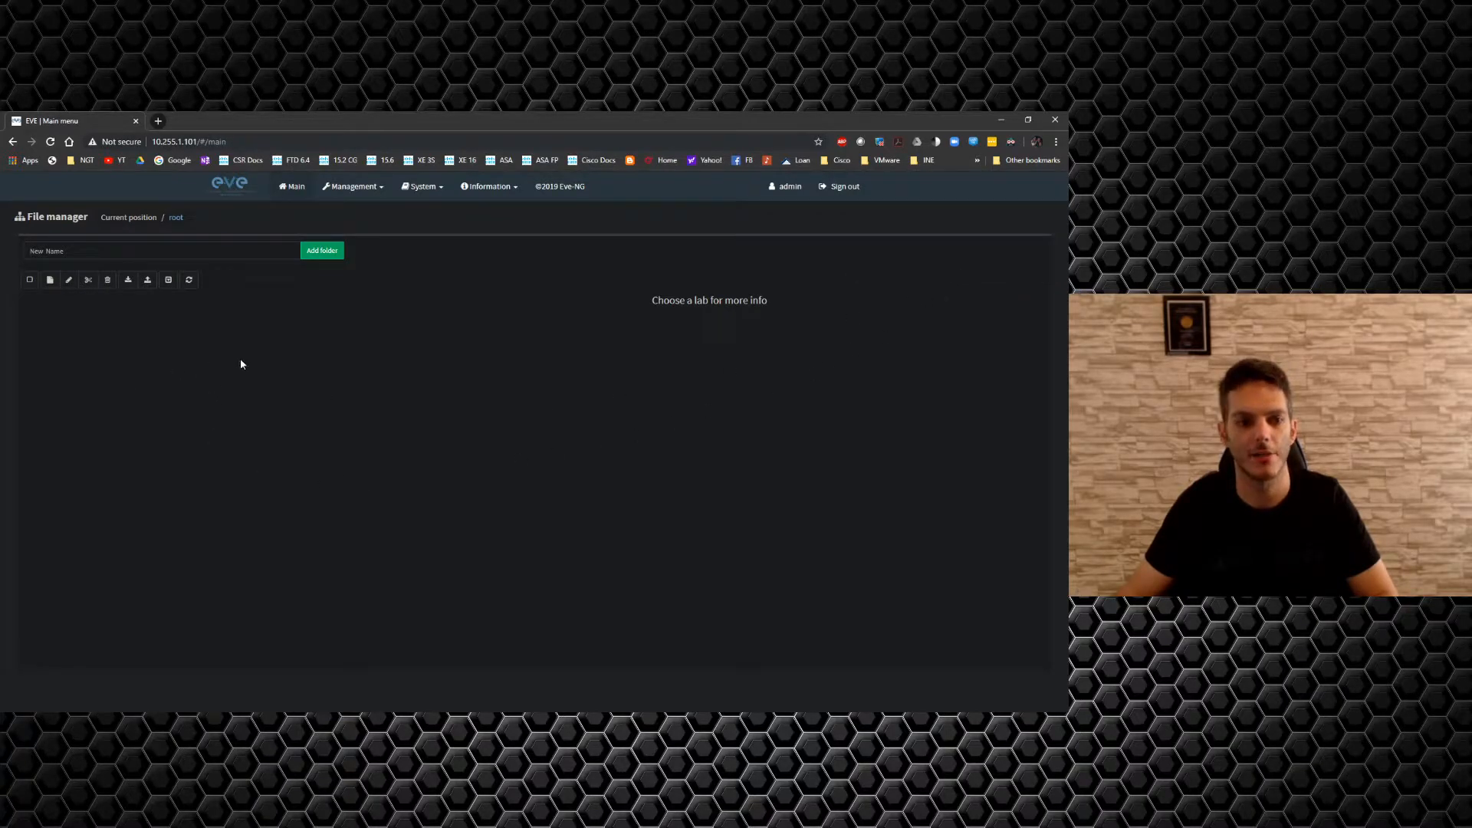
Create a new lab named sp.
click(50, 280)
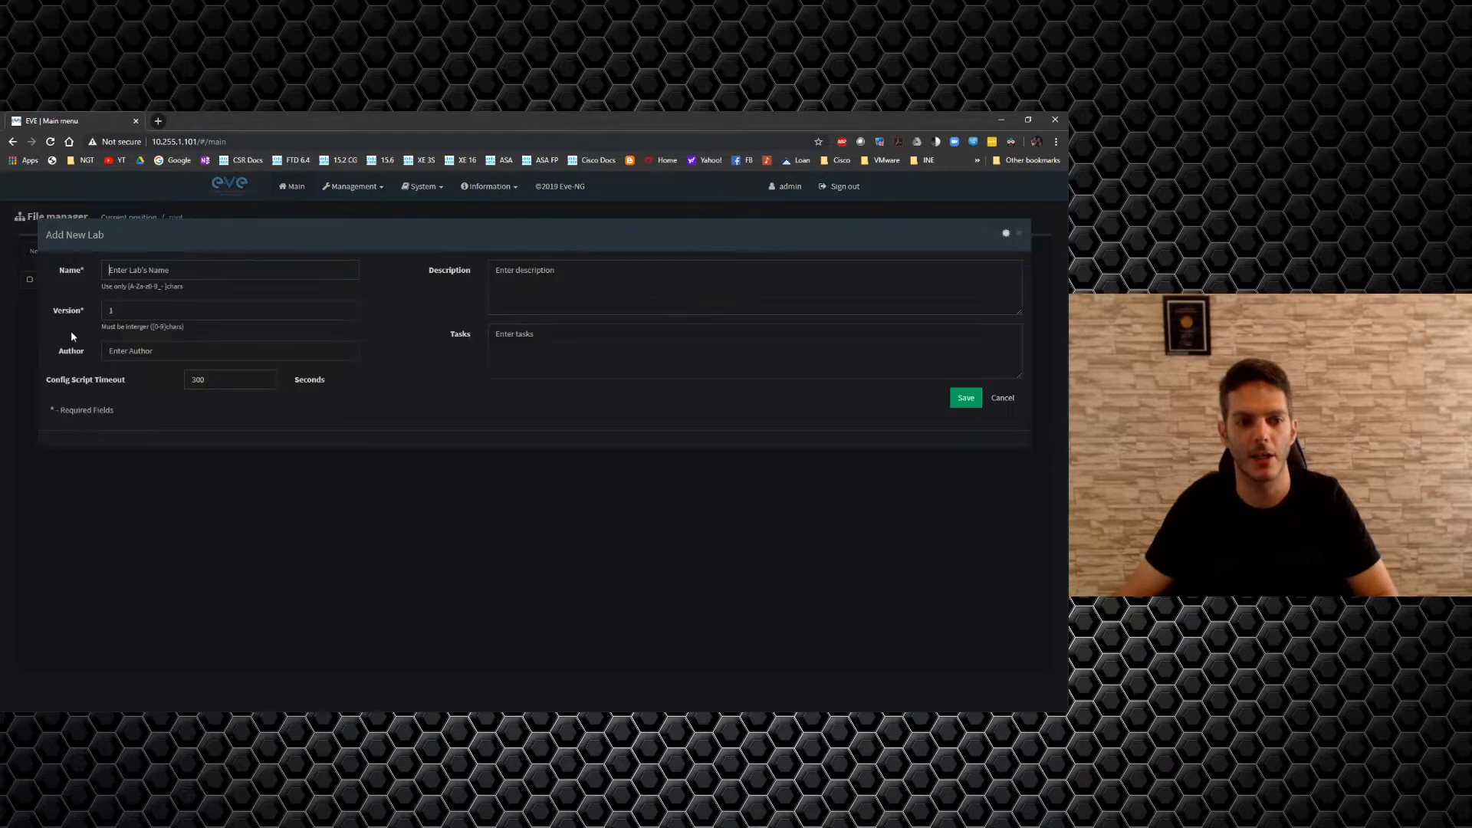
text(sp)
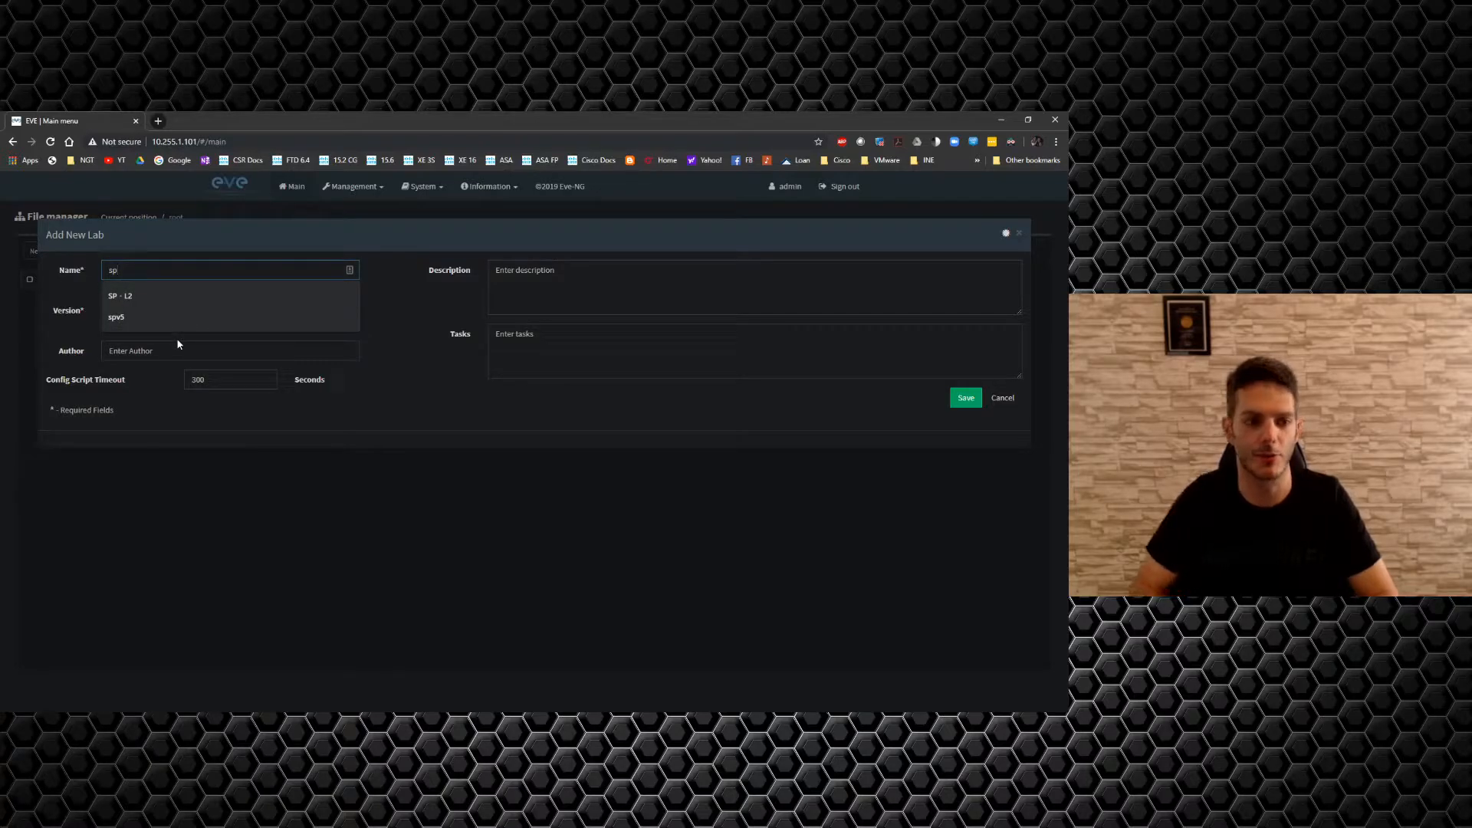
key(Return)
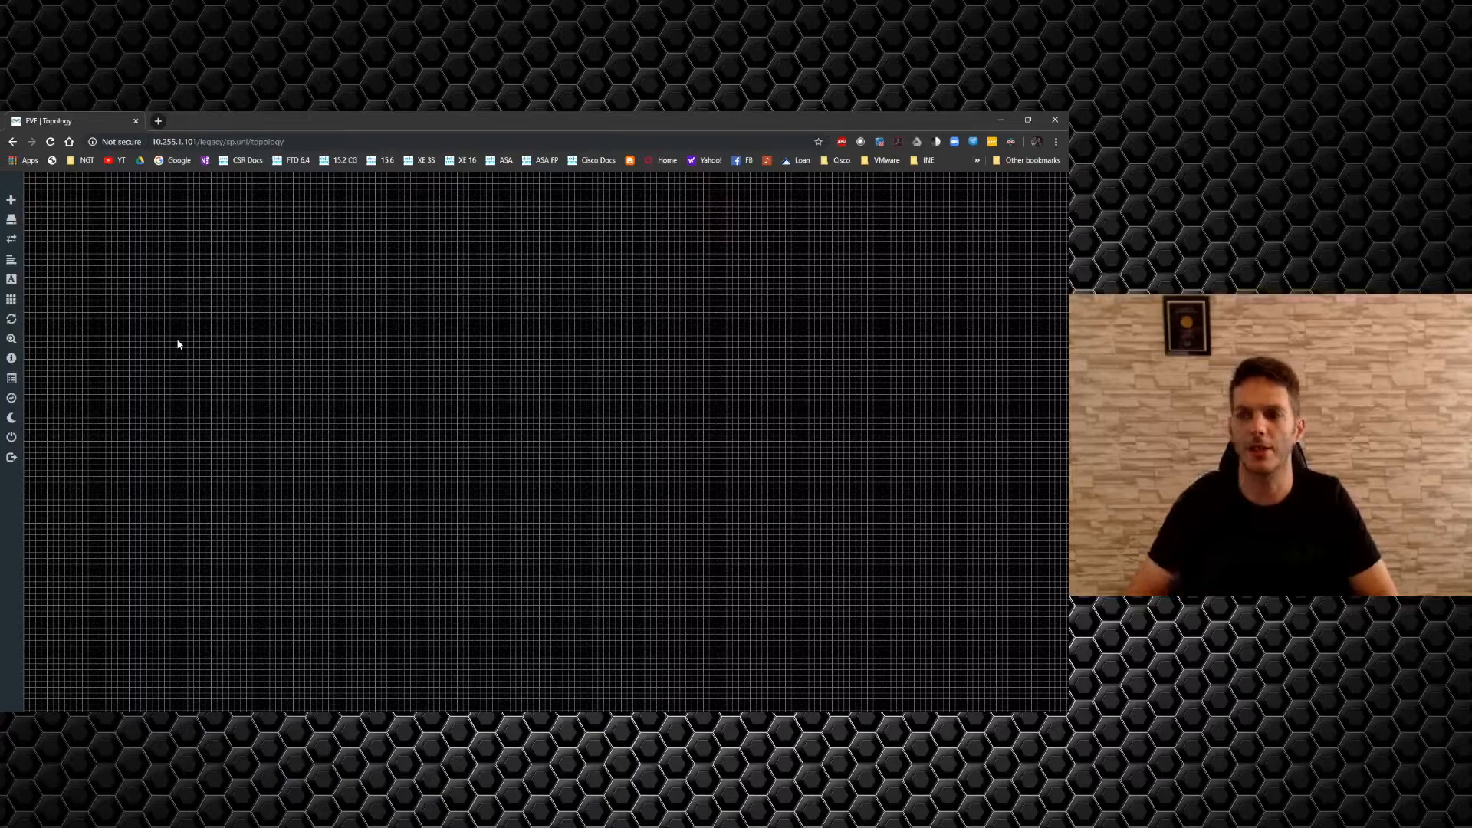
mouse_move(35, 421)
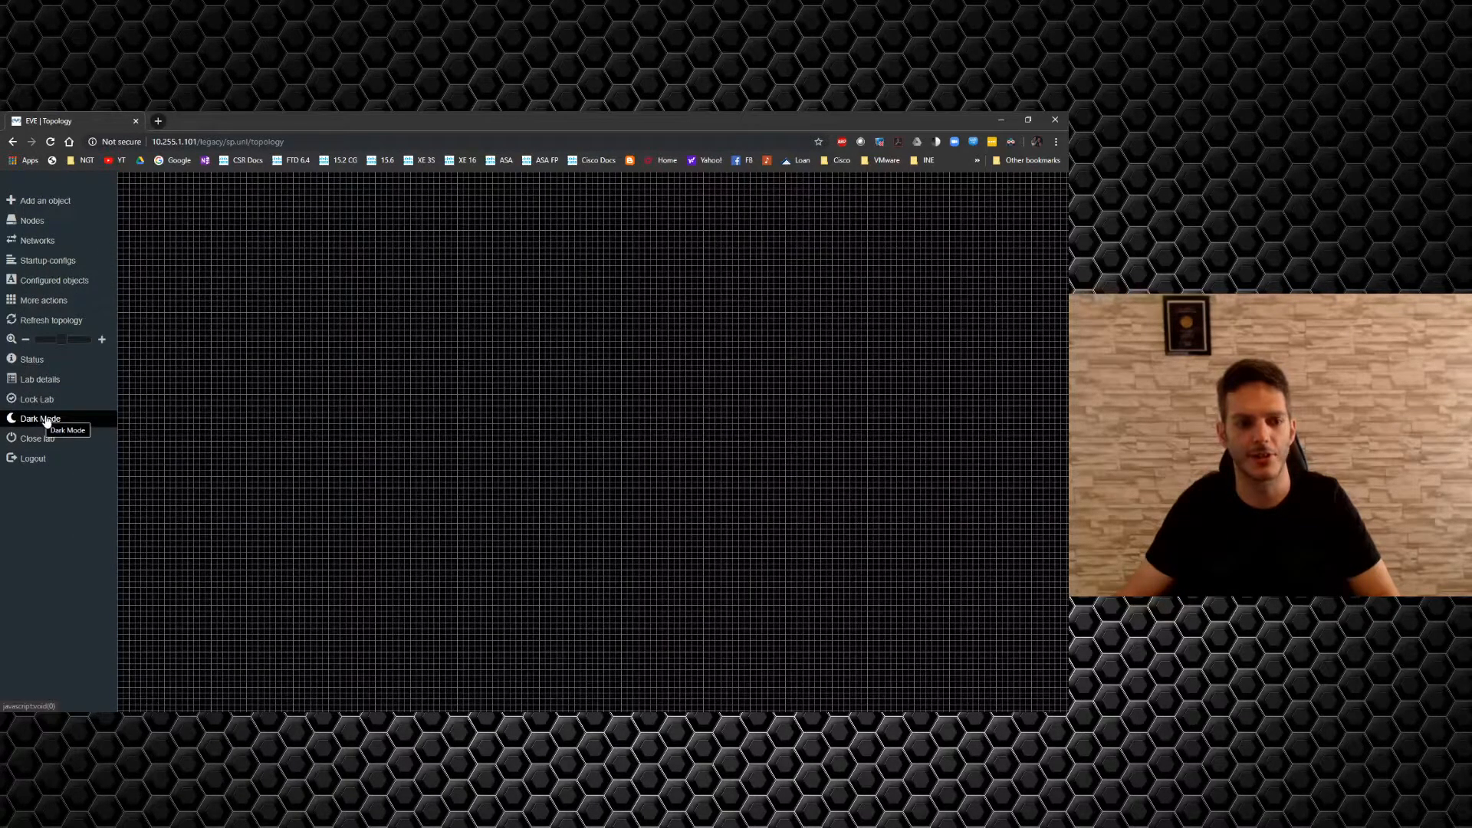
click(1009, 142)
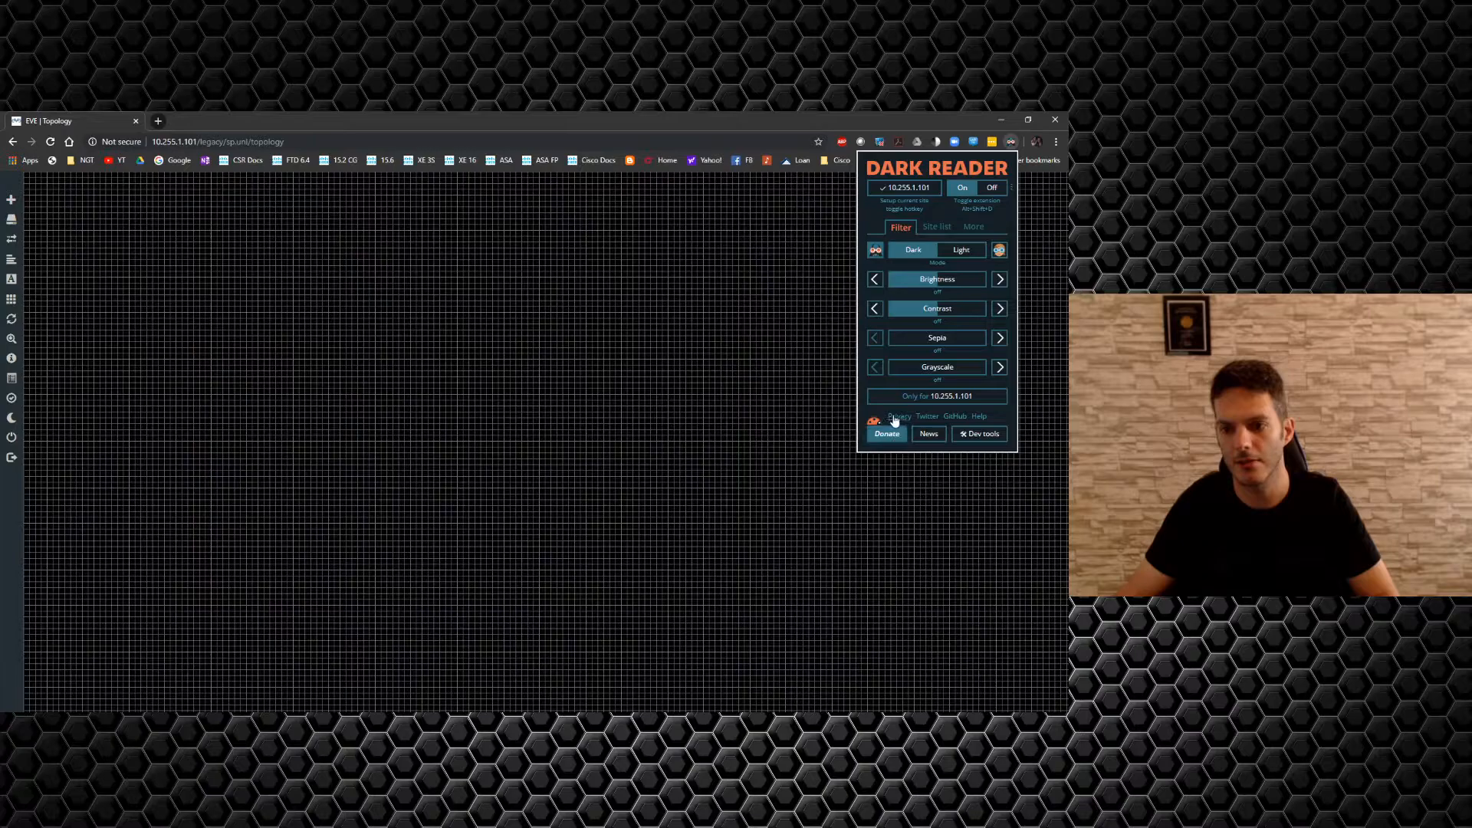
click(991, 188)
click(721, 292)
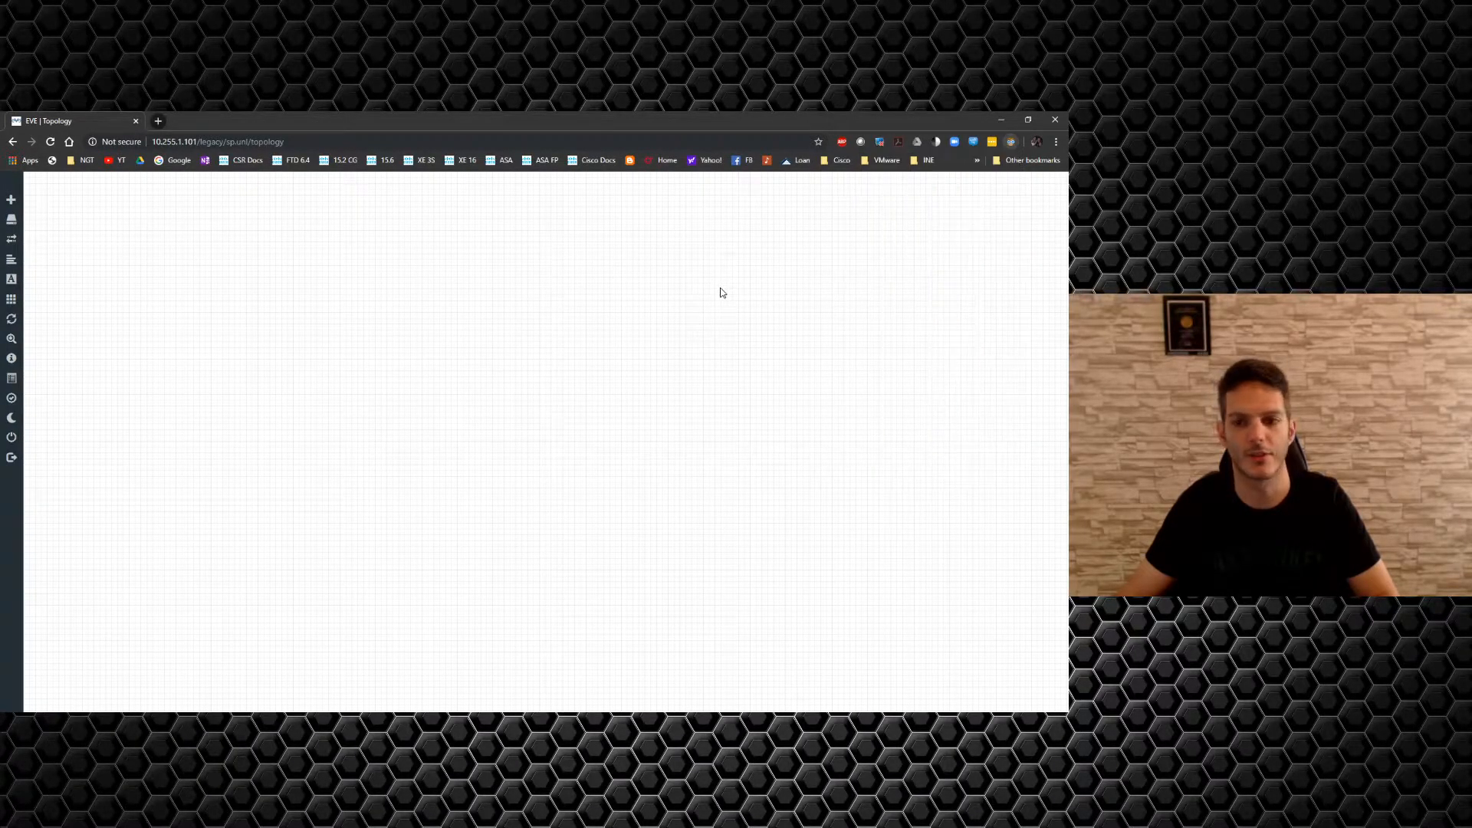
click(9, 423)
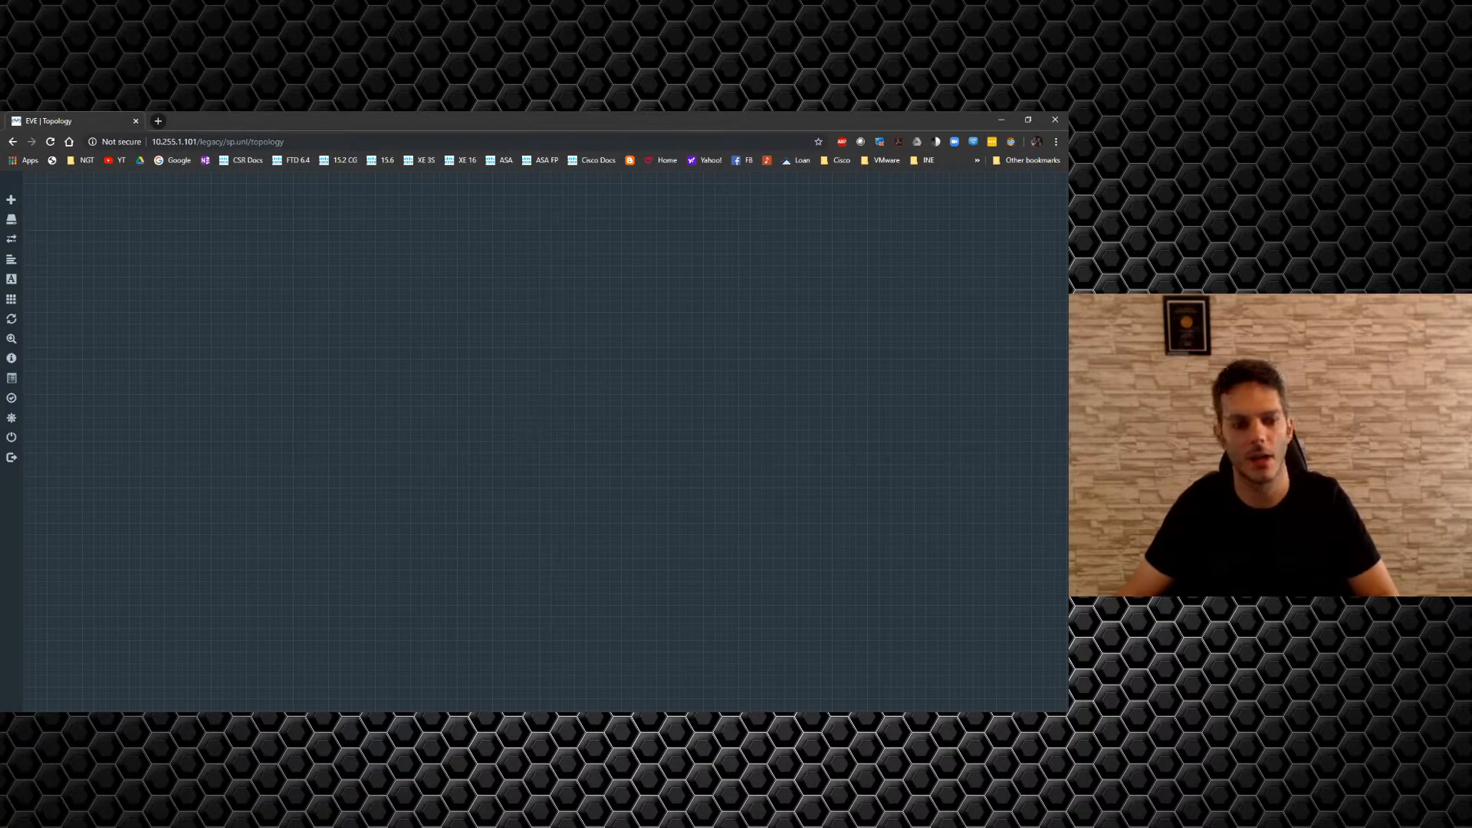
click(25, 426)
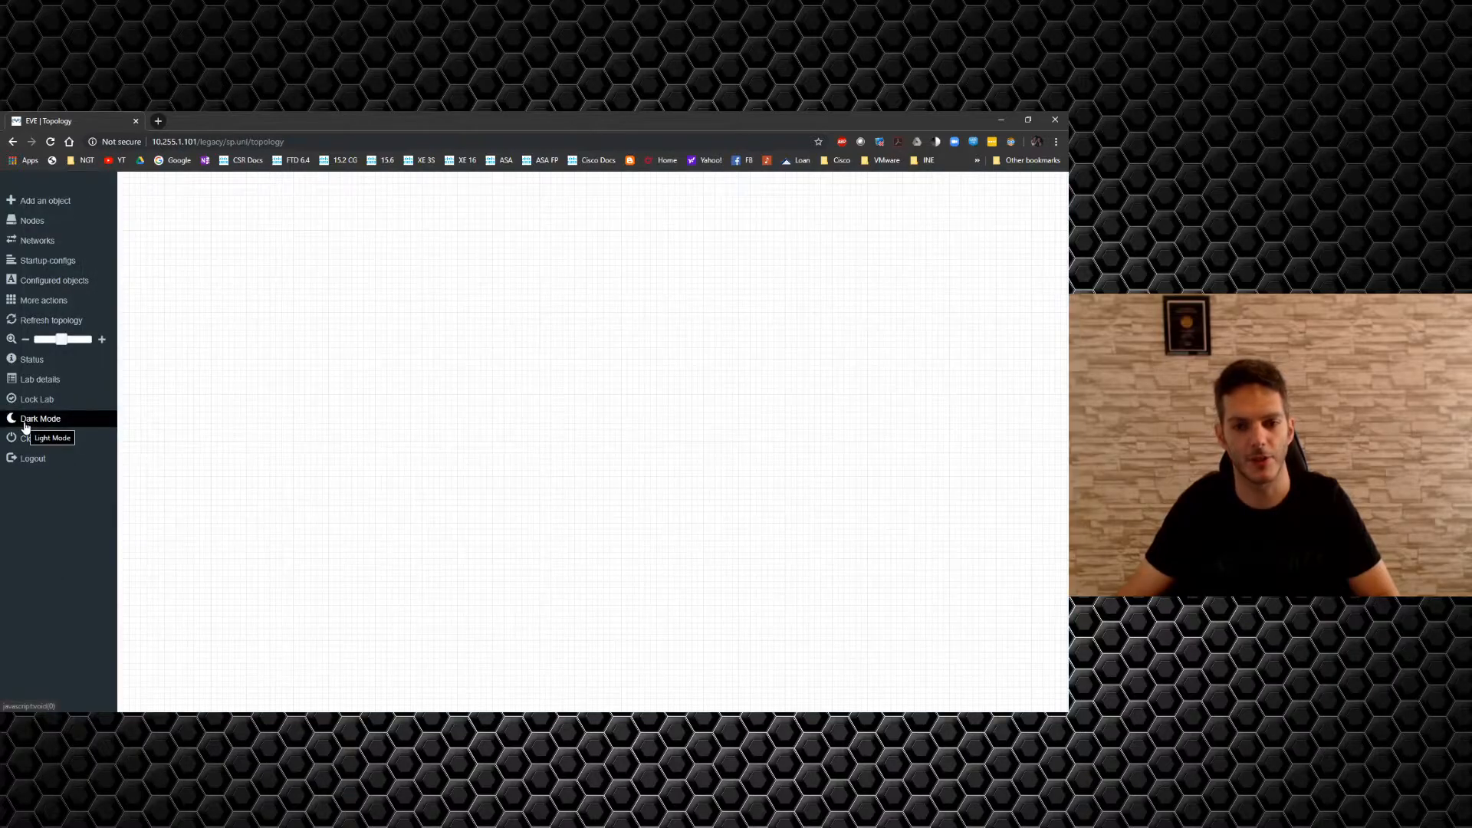
click(1010, 143)
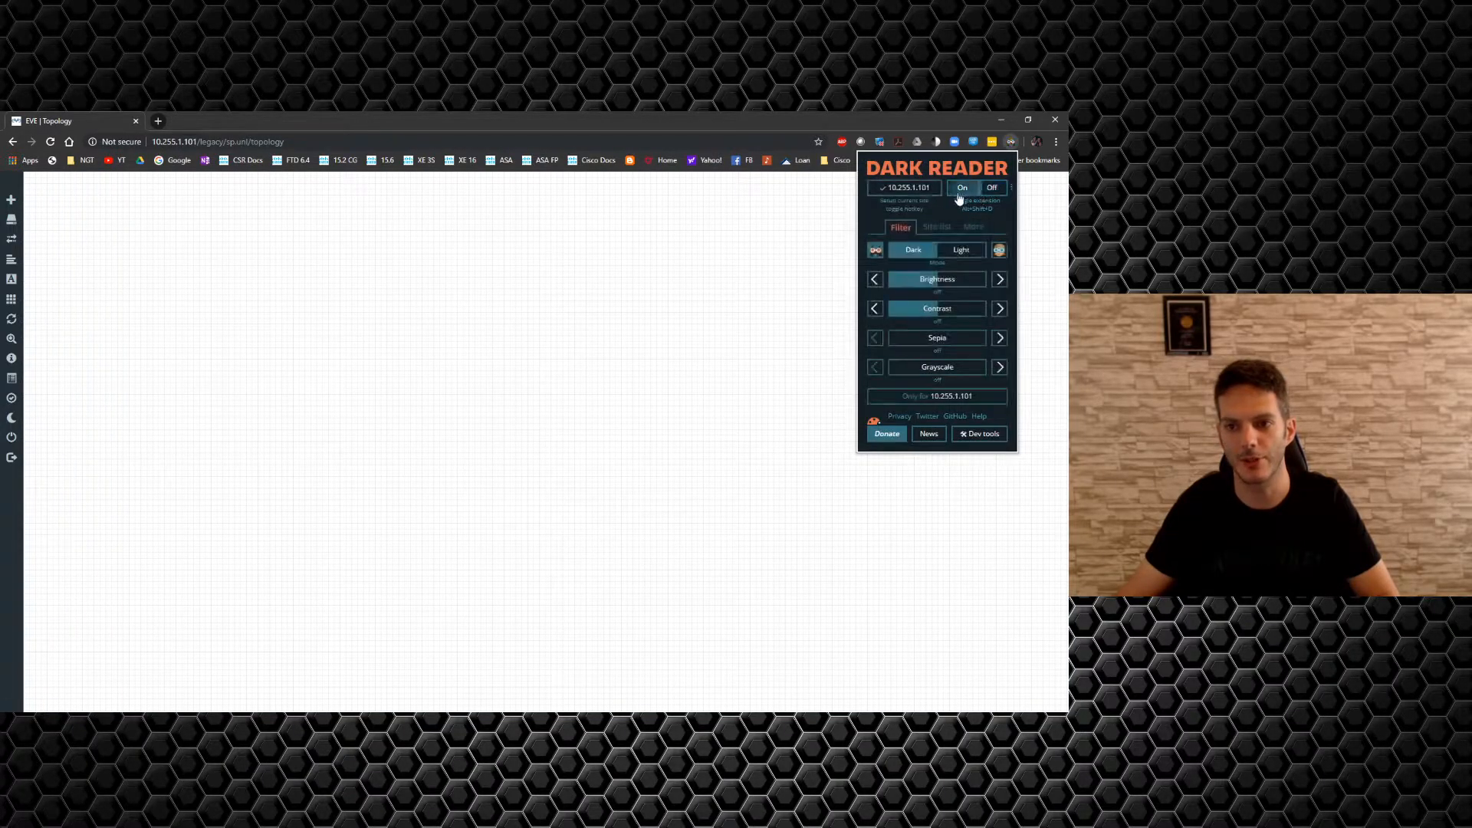
click(743, 247)
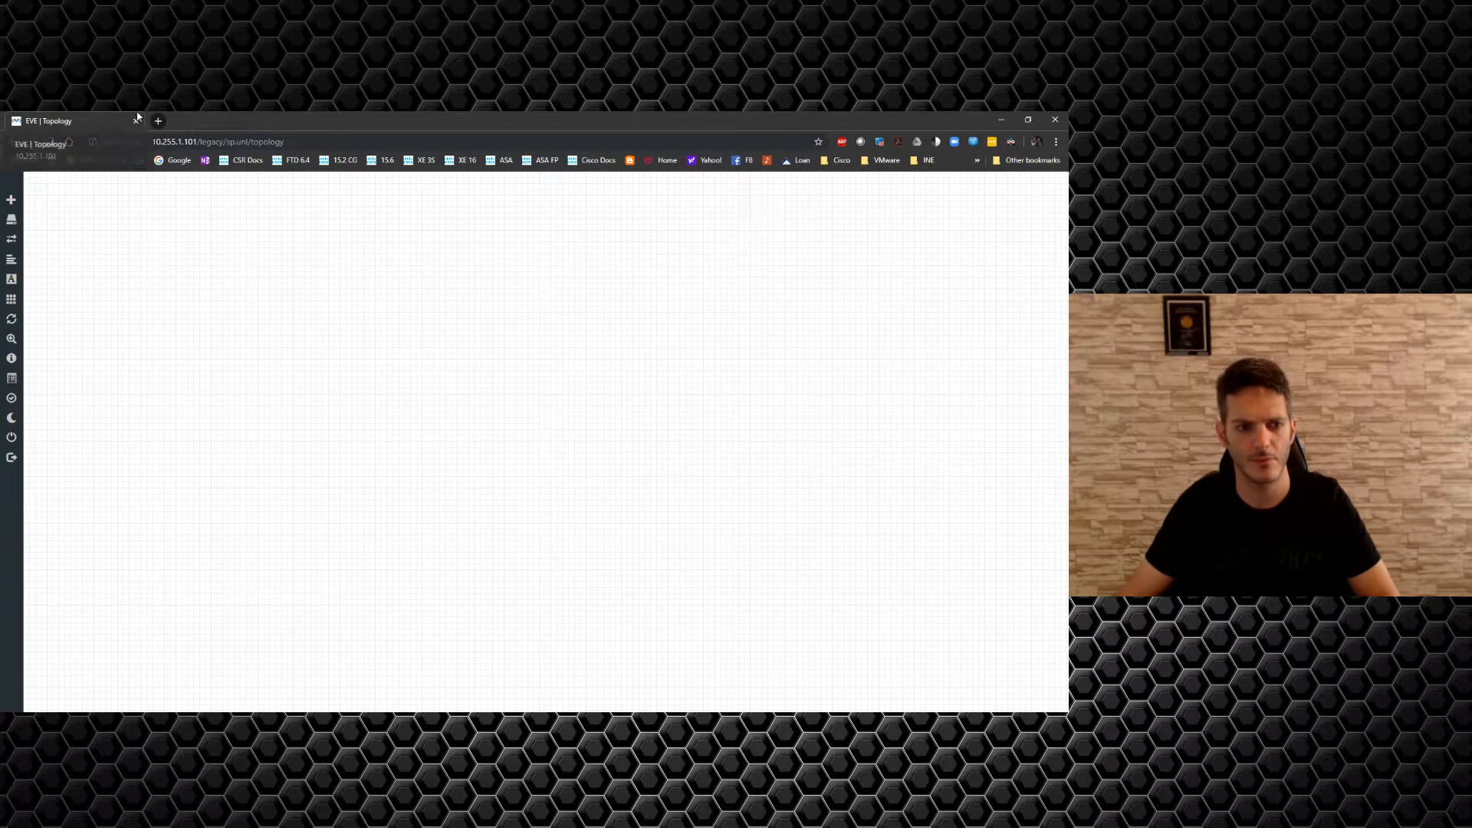
click(50, 142)
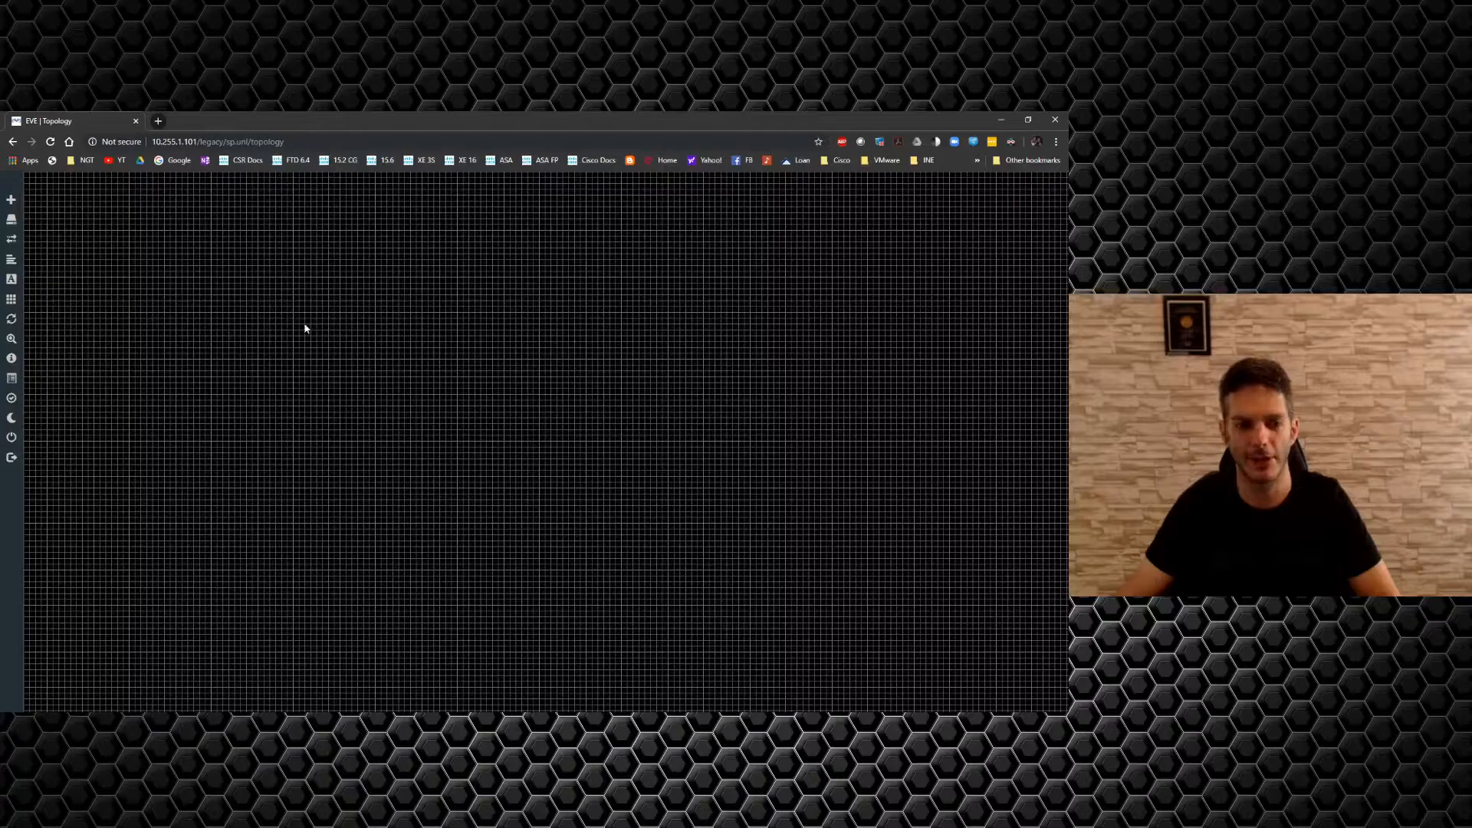
Add a custom rectangle shape sized into the canvas's top-left corner, then bring FileZilla forward.
right_click(130, 299)
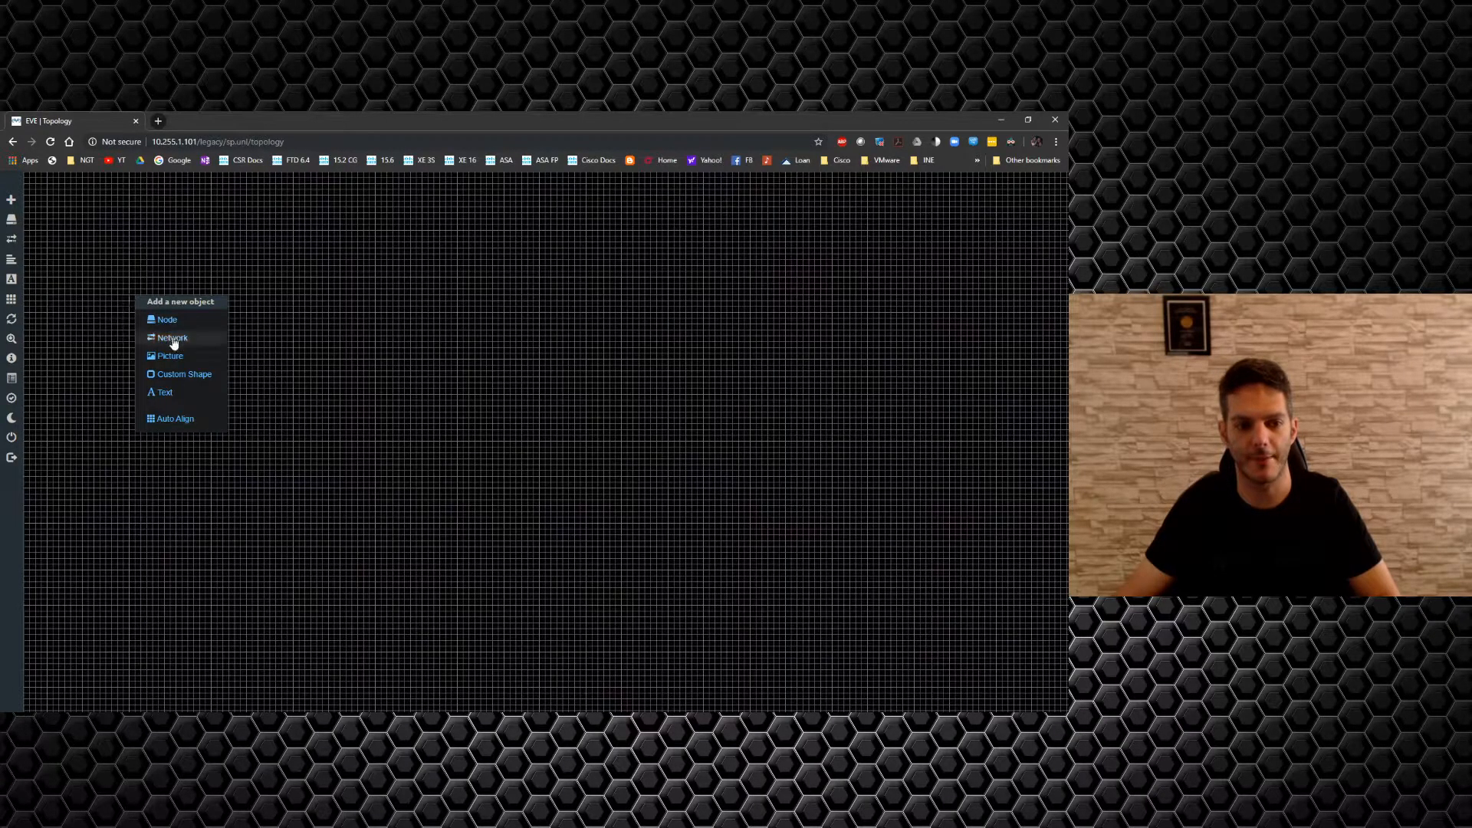
click(174, 375)
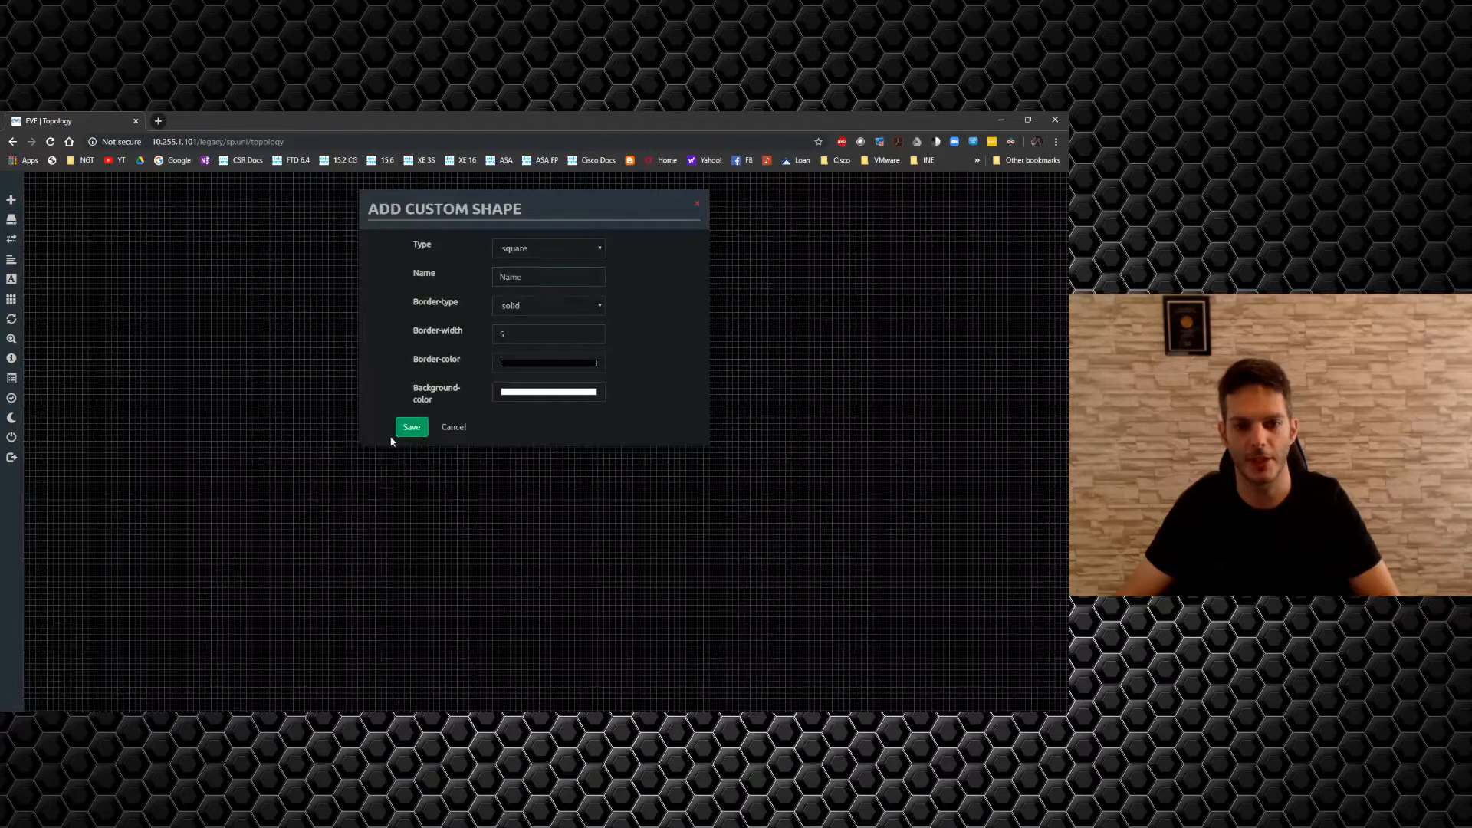
click(406, 435)
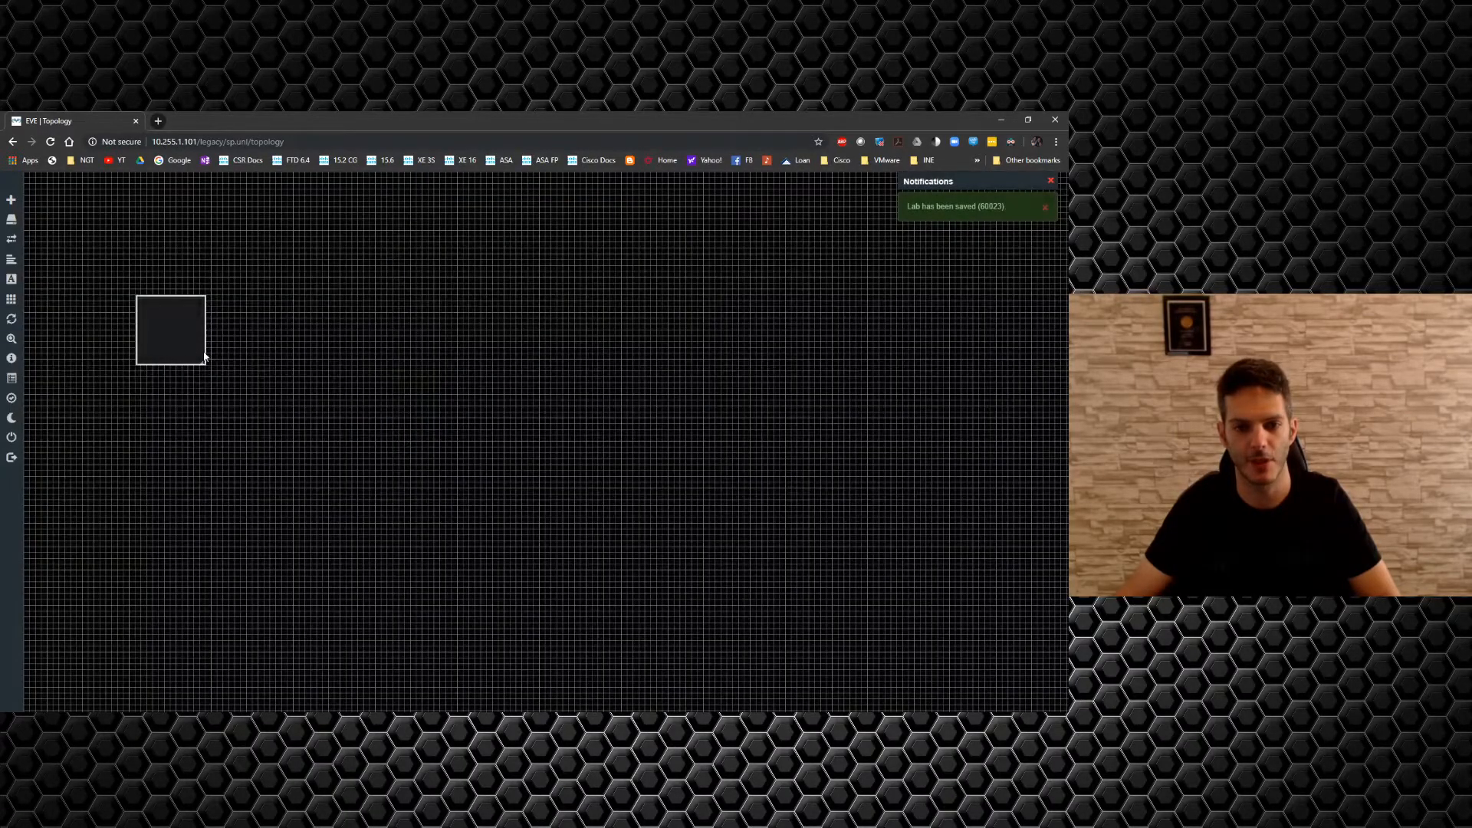
drag(190, 349, 1054, 697)
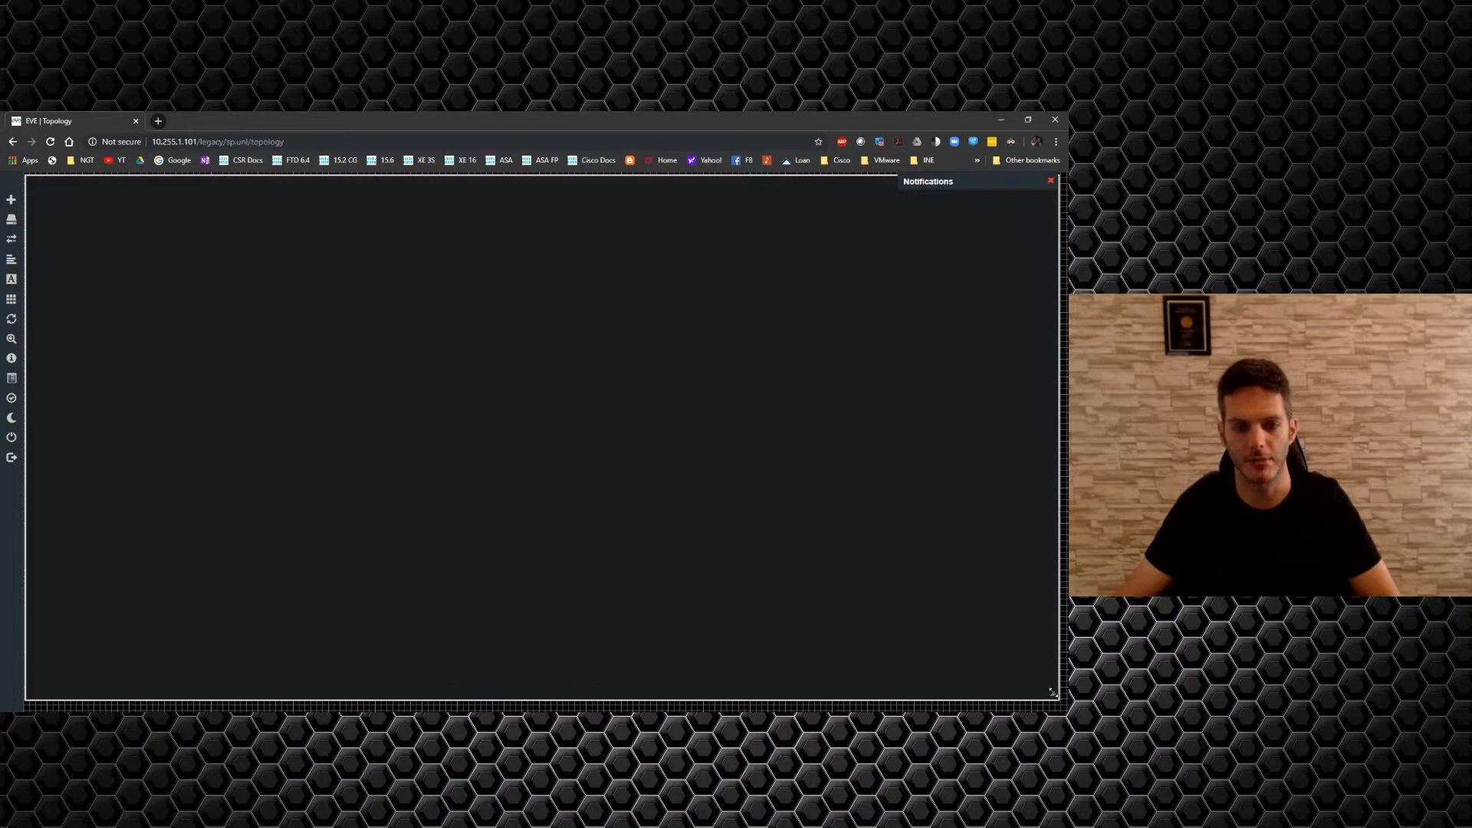
drag(1054, 695, 164, 339)
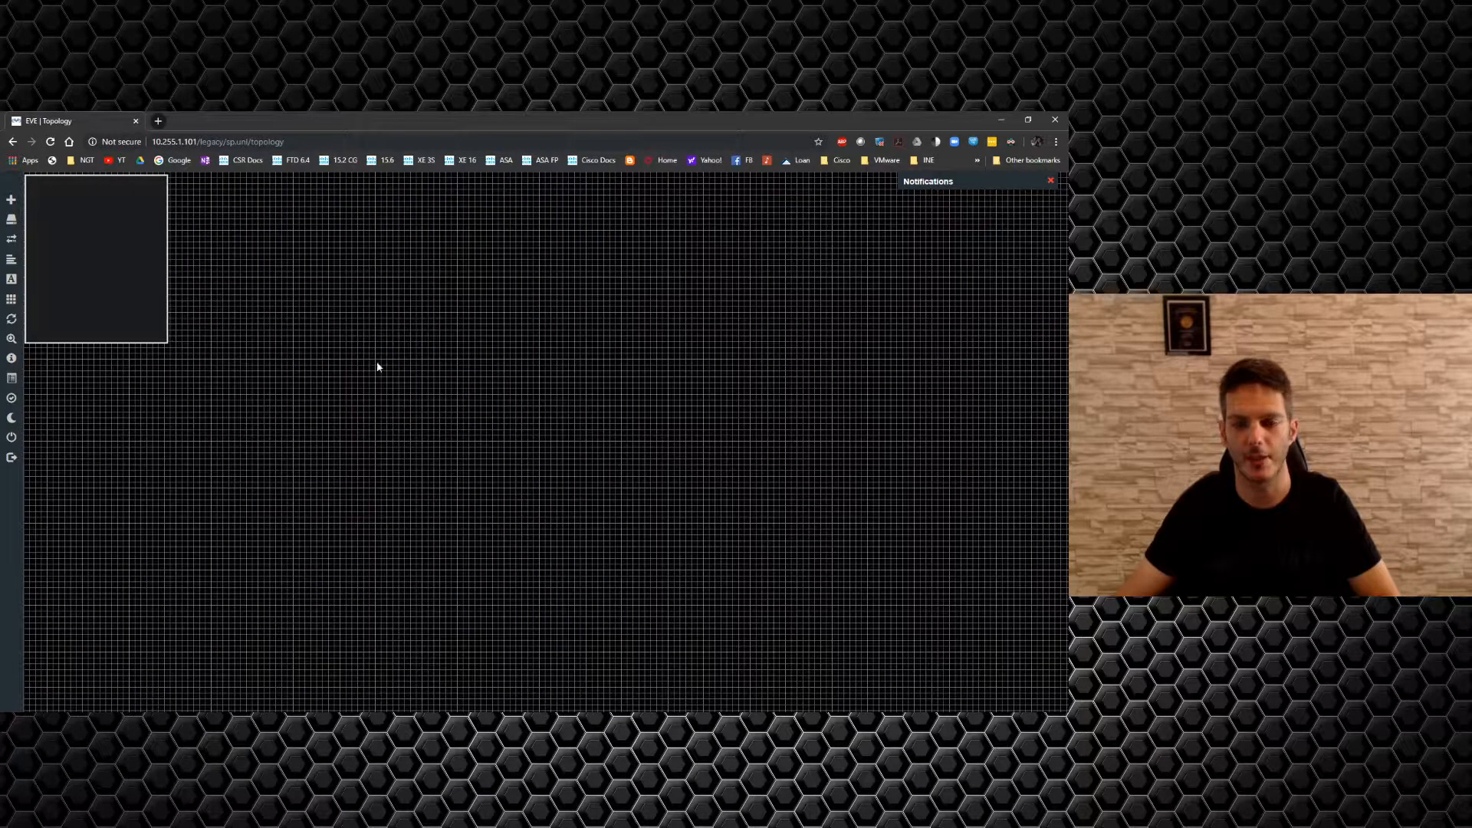
key(alt+Tab)
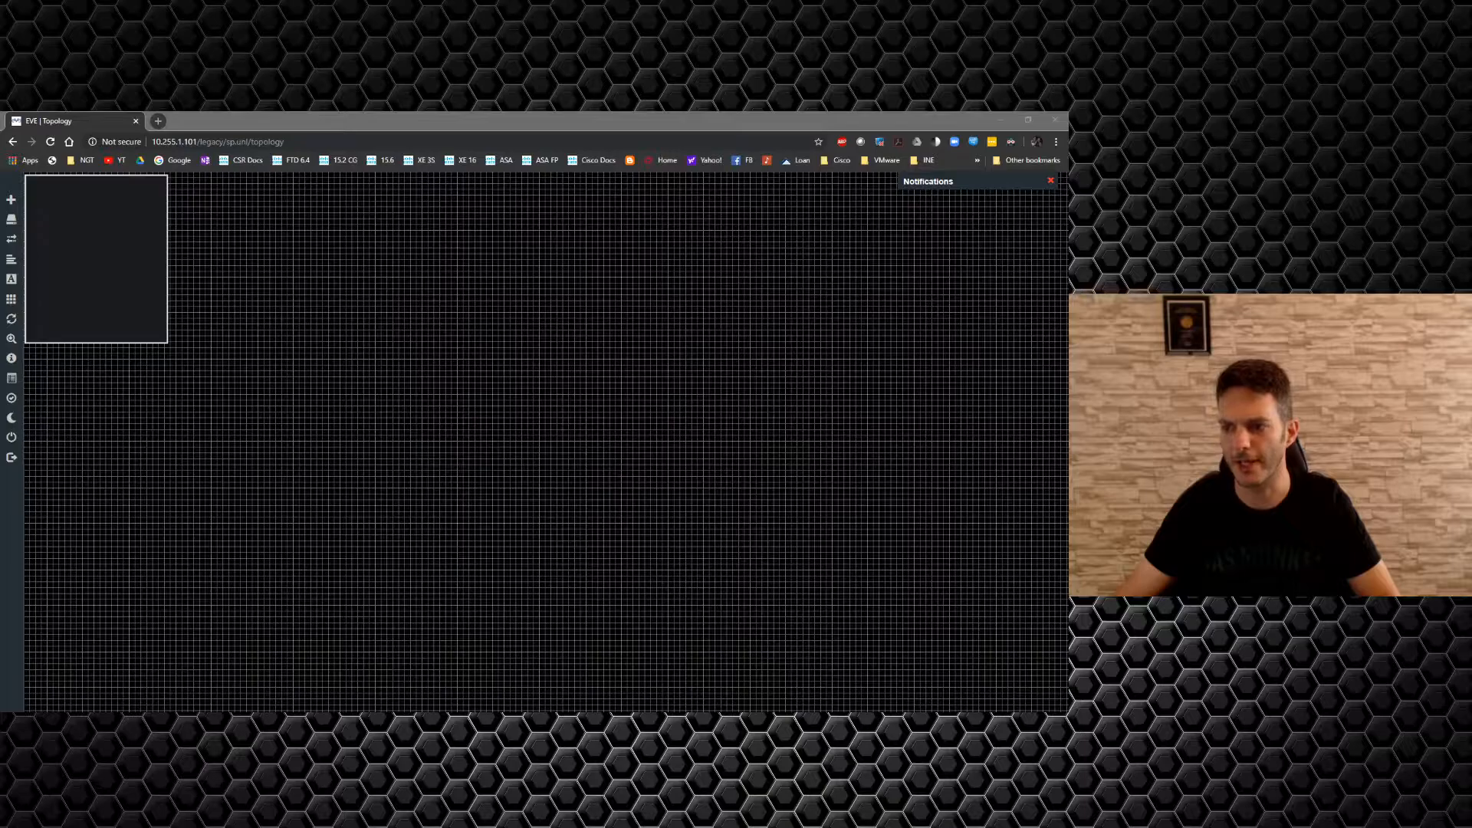
drag(1068, 162, 609, 171)
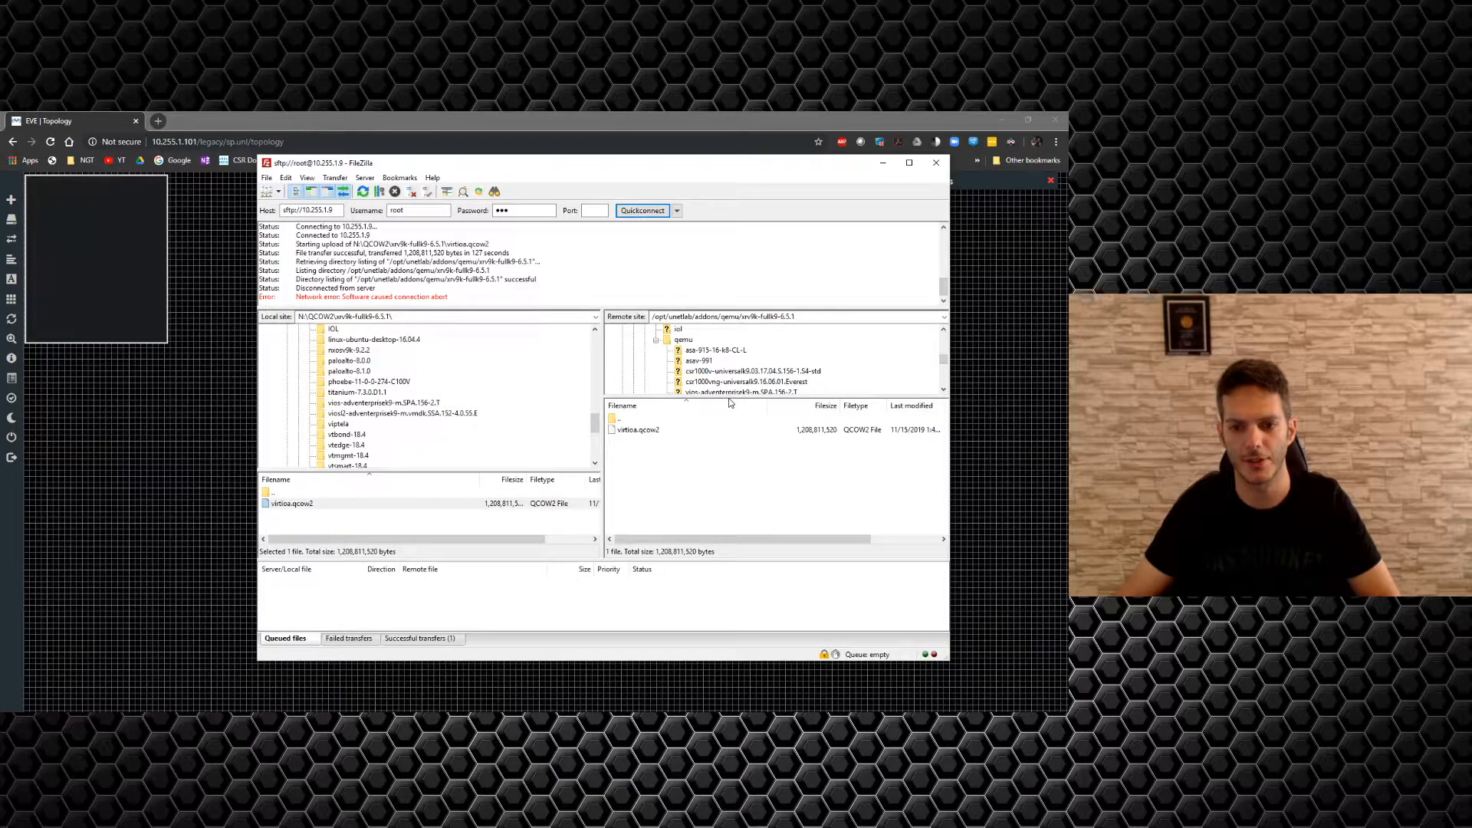
Connect to sftp://10.255.1.101 on port 22, trust the host key, and browse the root directory.
click(335, 210)
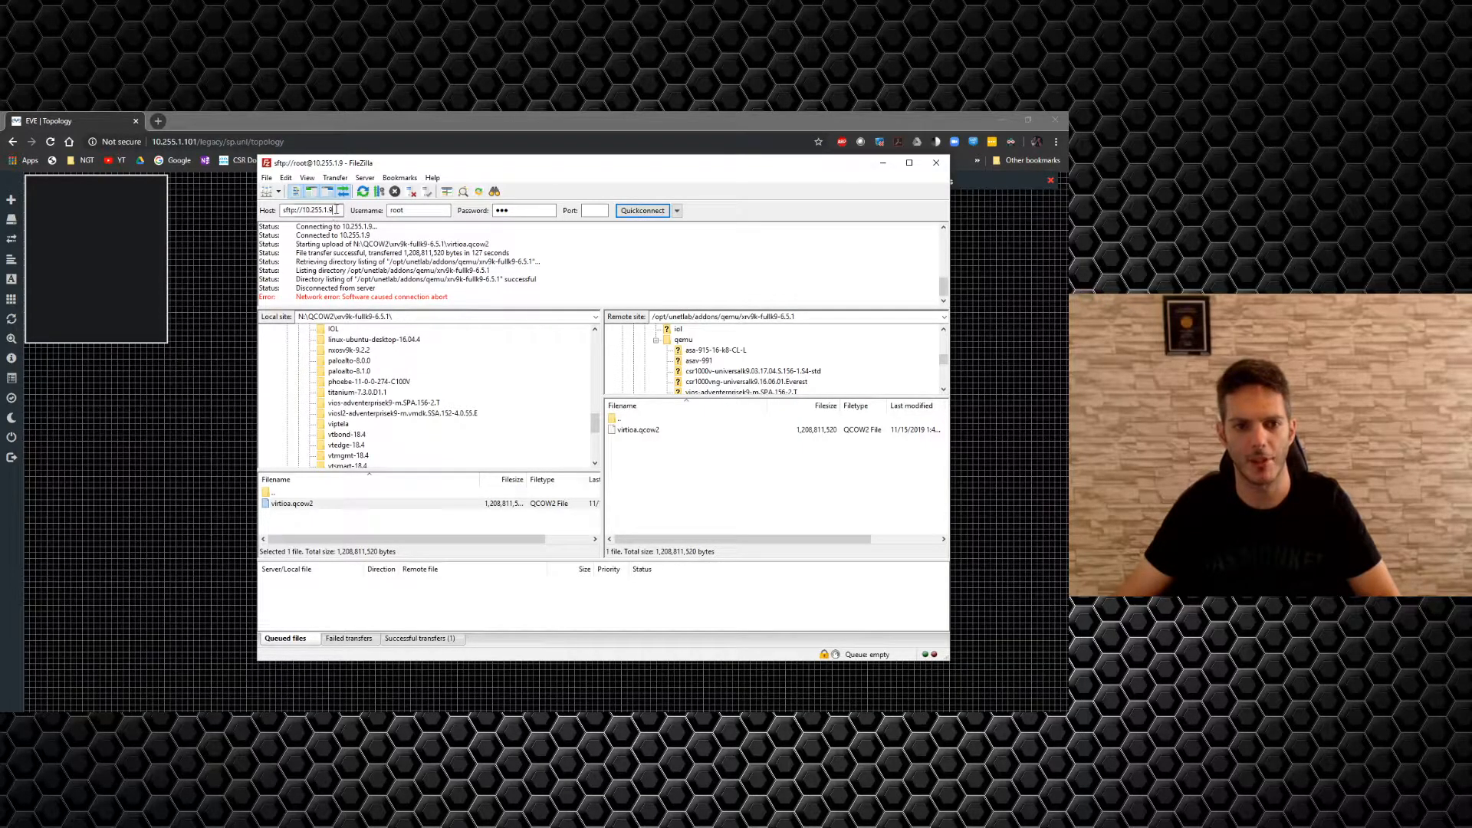
key(BackSpace)
text(101)
key(Tab)
key(Tab)
key(Tab)
text(22)
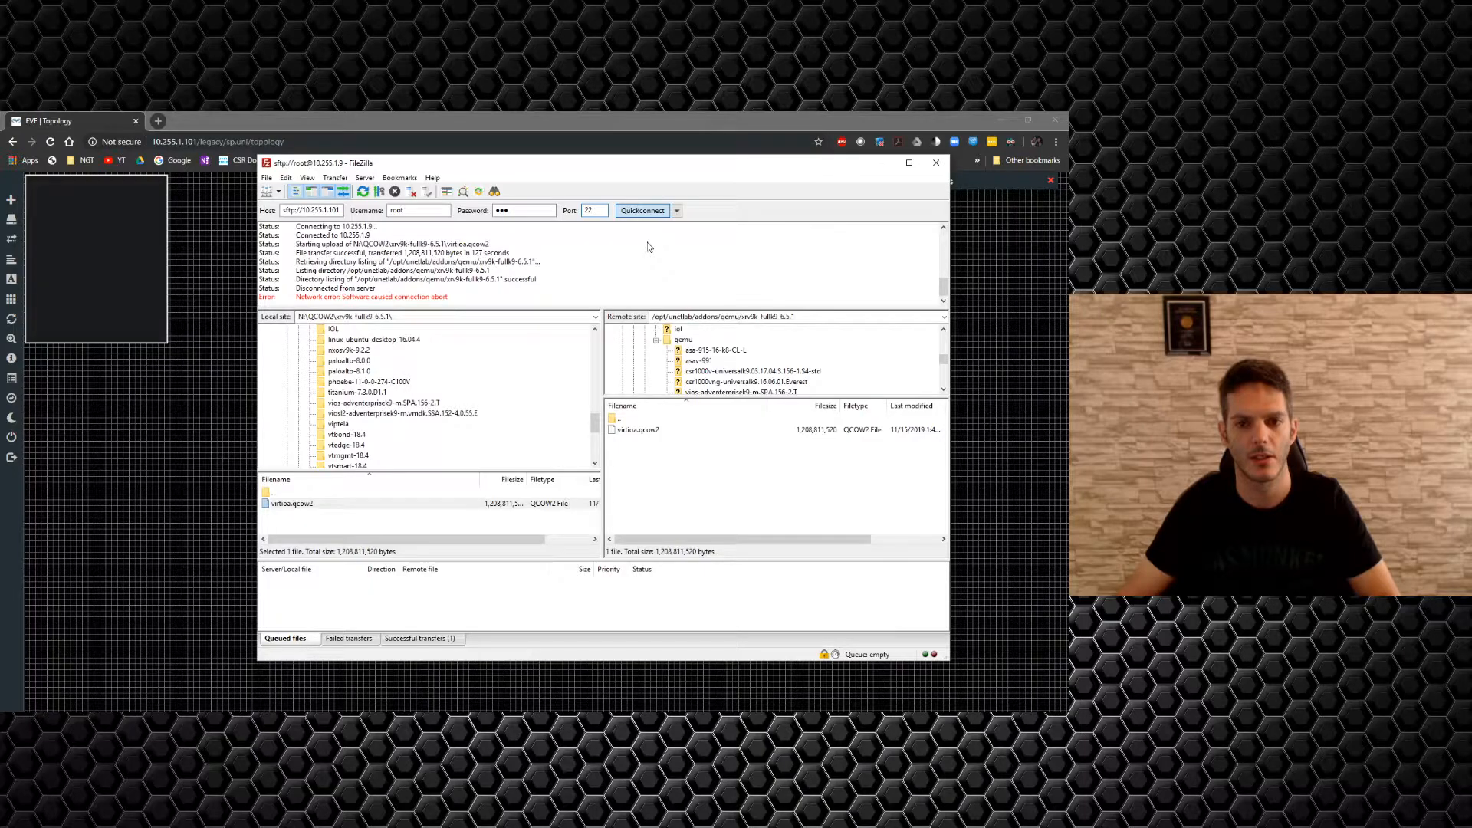
key(Return)
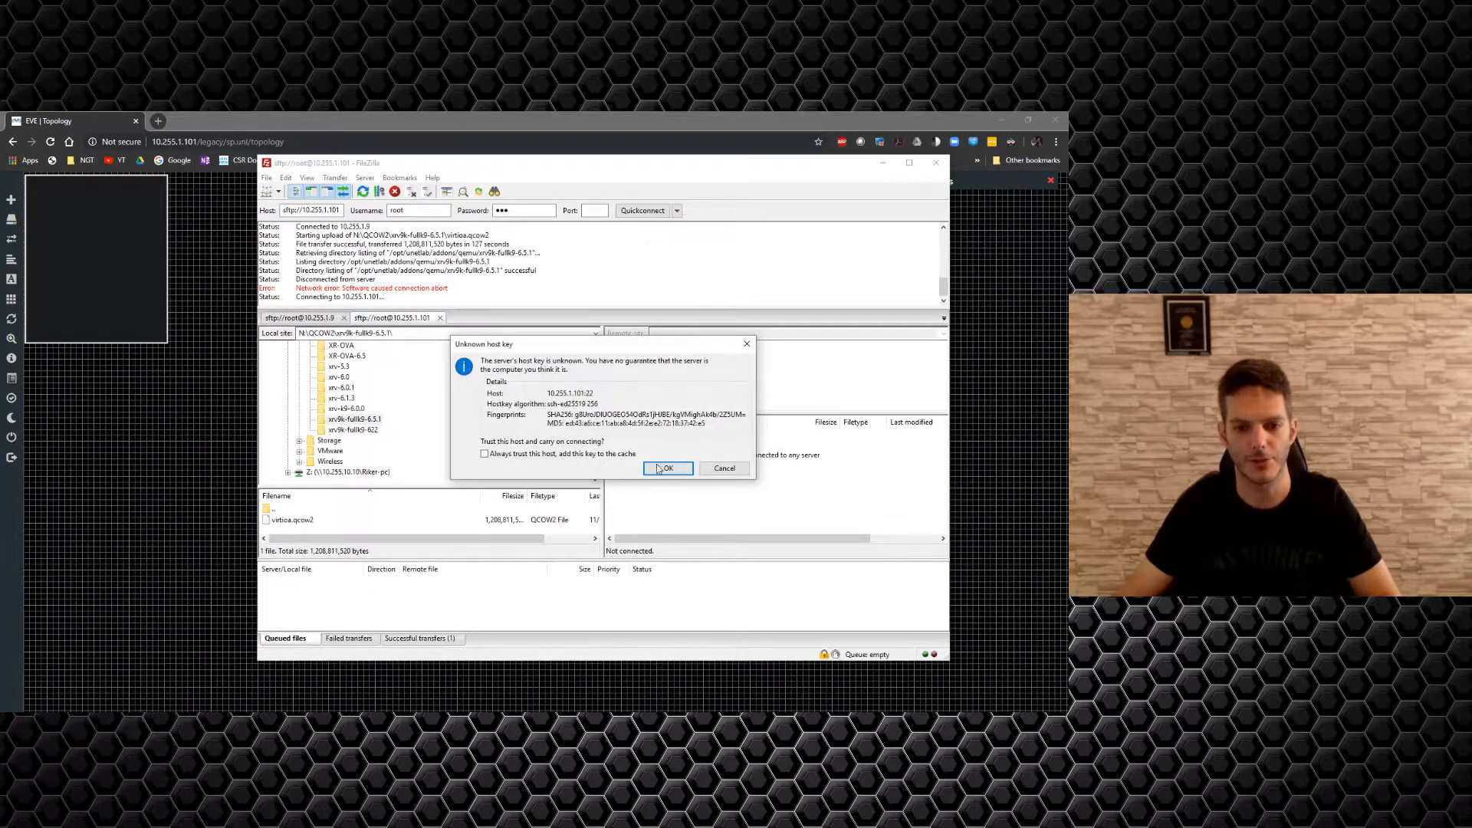
click(665, 468)
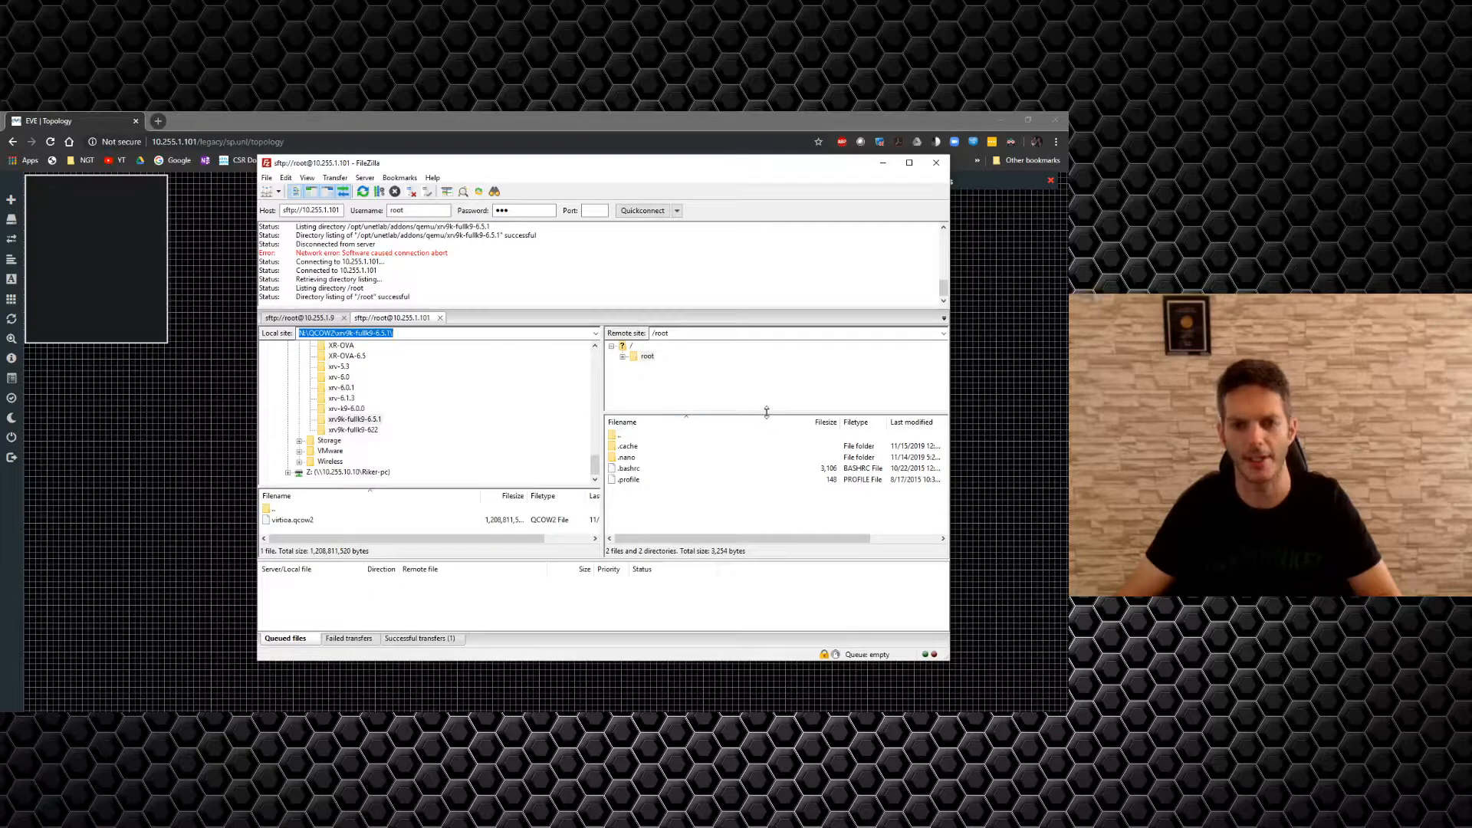
click(624, 349)
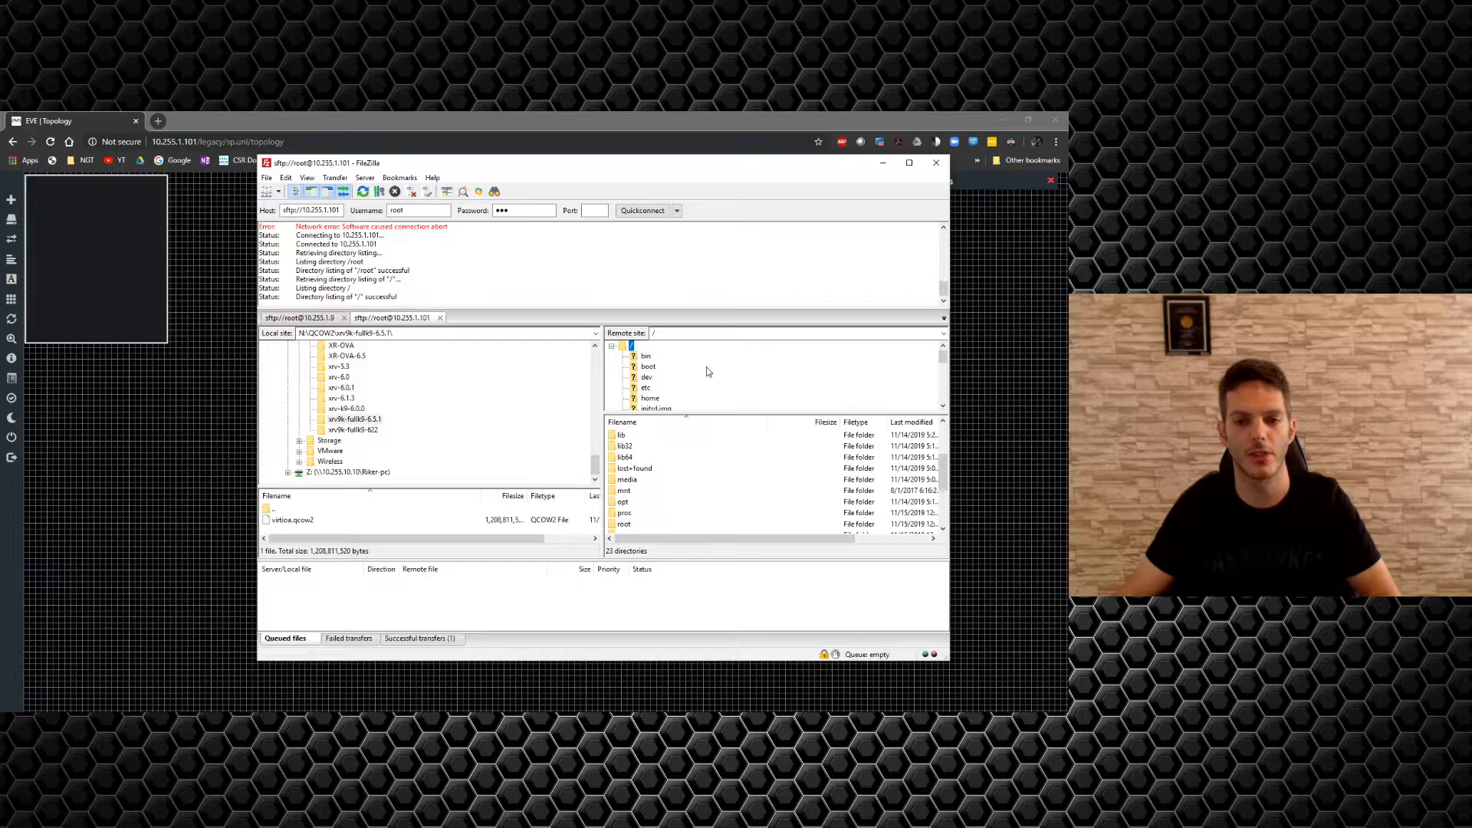
scroll(707, 371, down, 5)
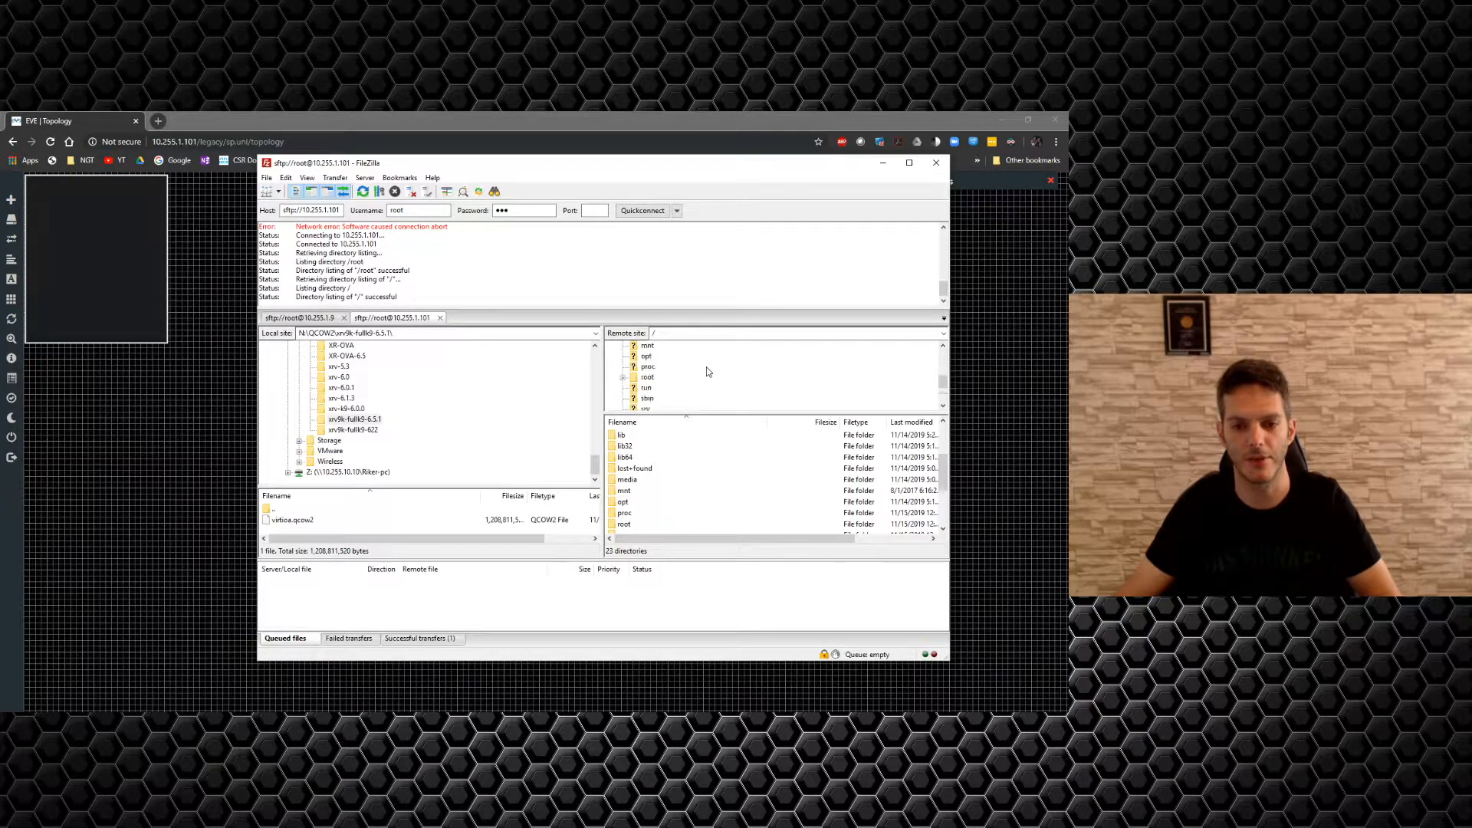
Find and expand the opt folder in the remote site tree.
click(623, 378)
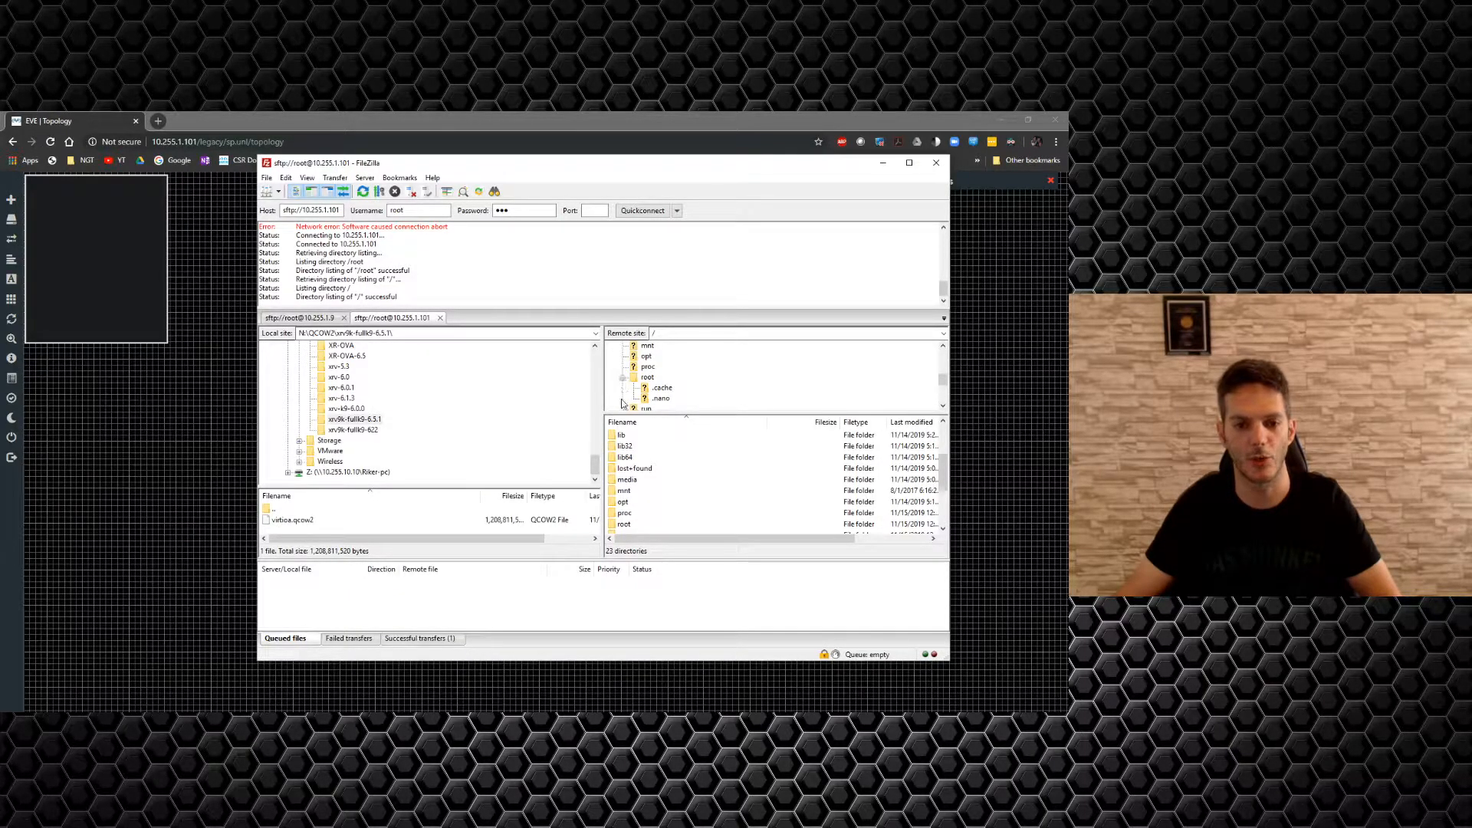
click(623, 378)
scroll(713, 380, up, 3)
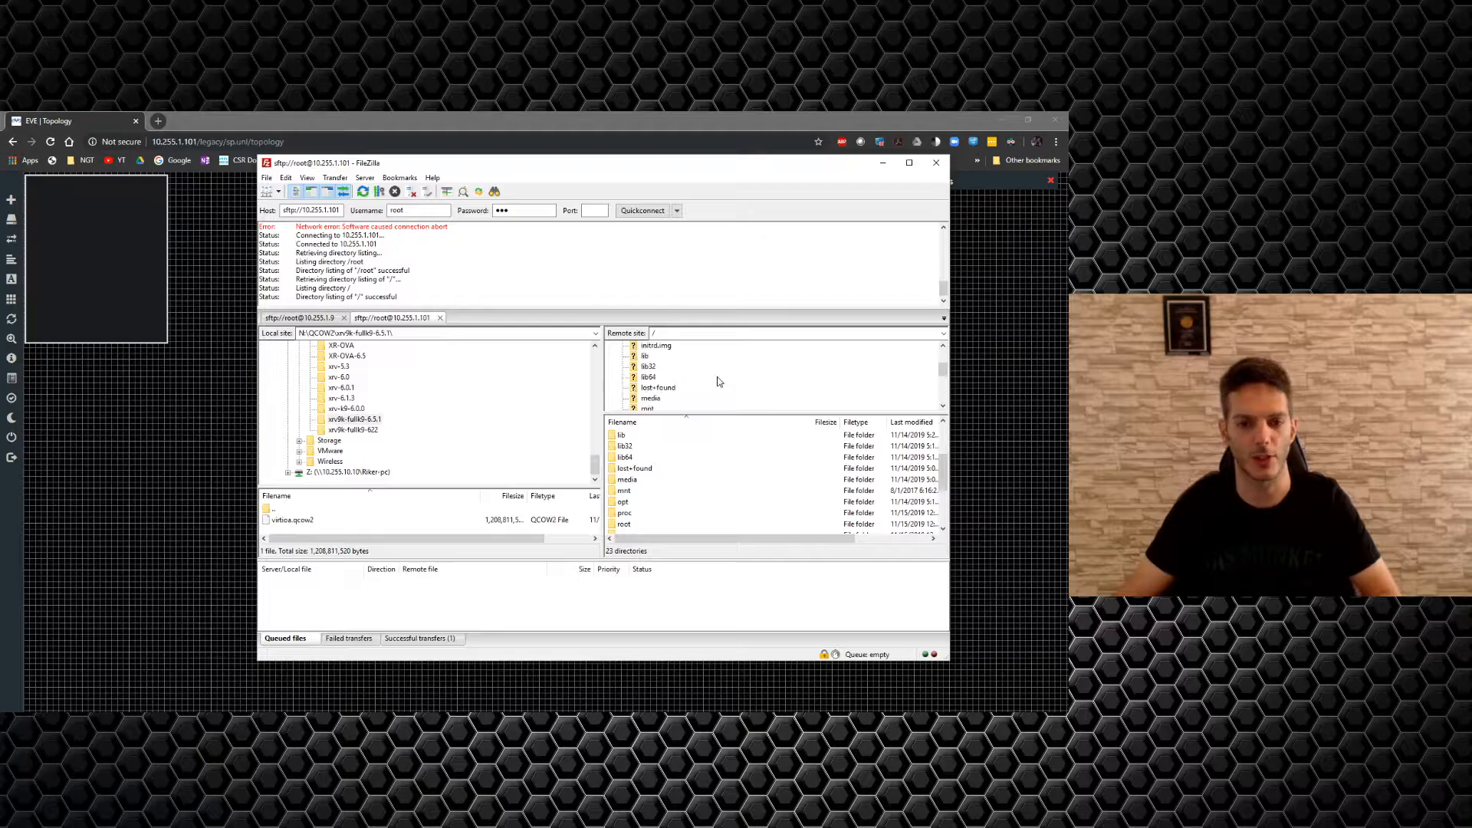
scroll(709, 381, down, 1)
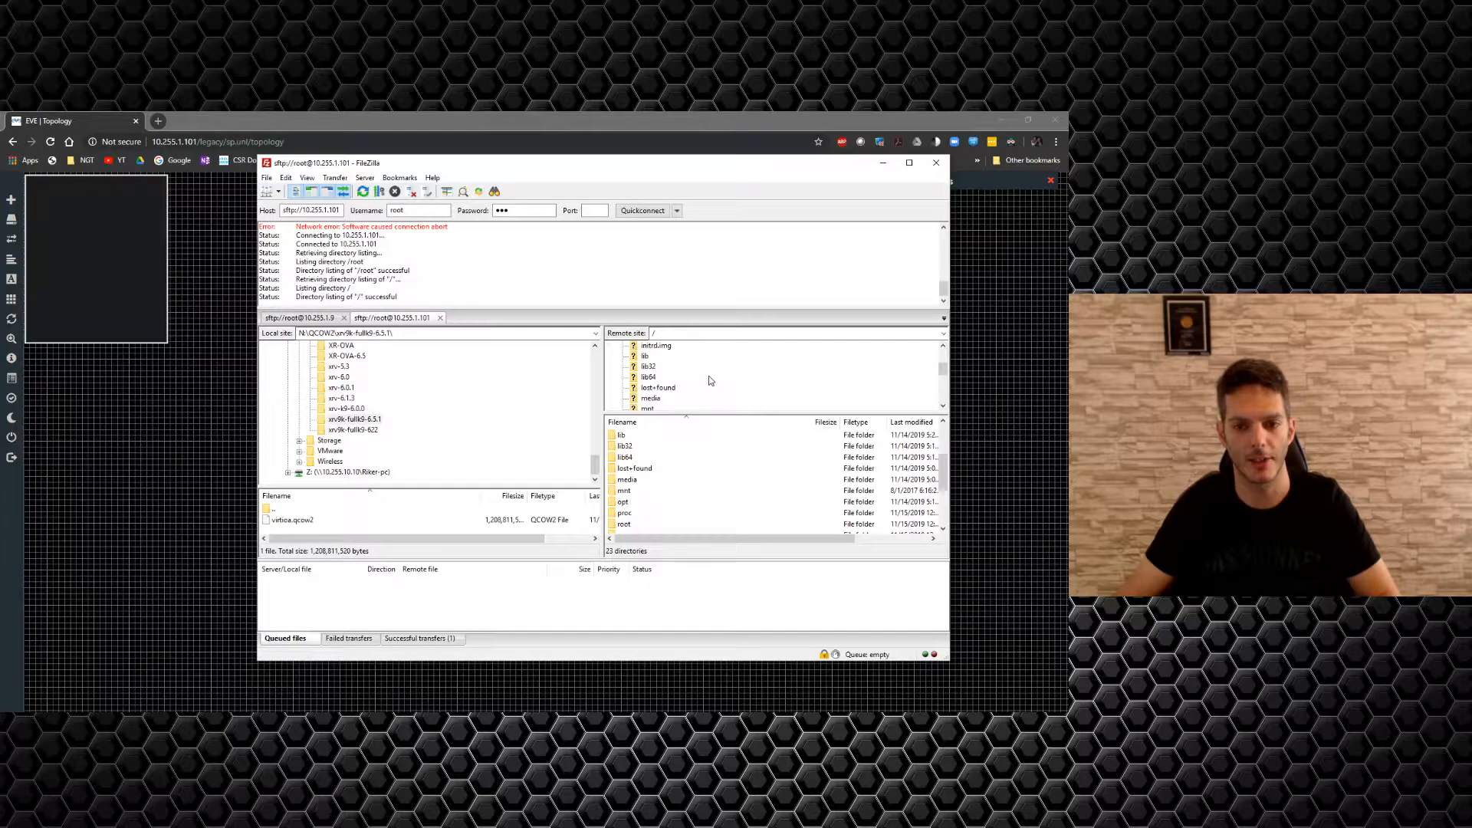
scroll(704, 379, down, 1)
click(646, 389)
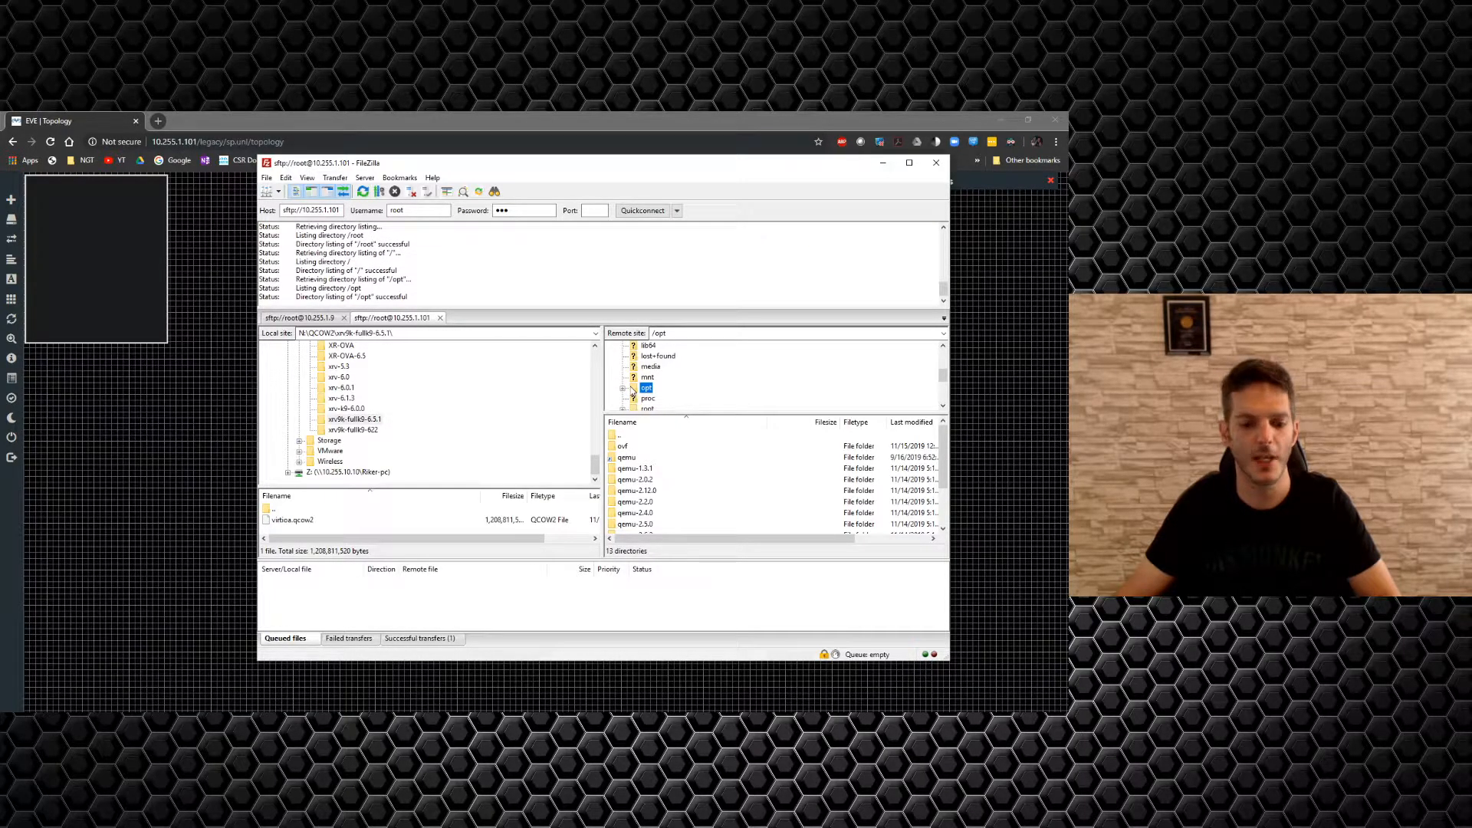
click(623, 390)
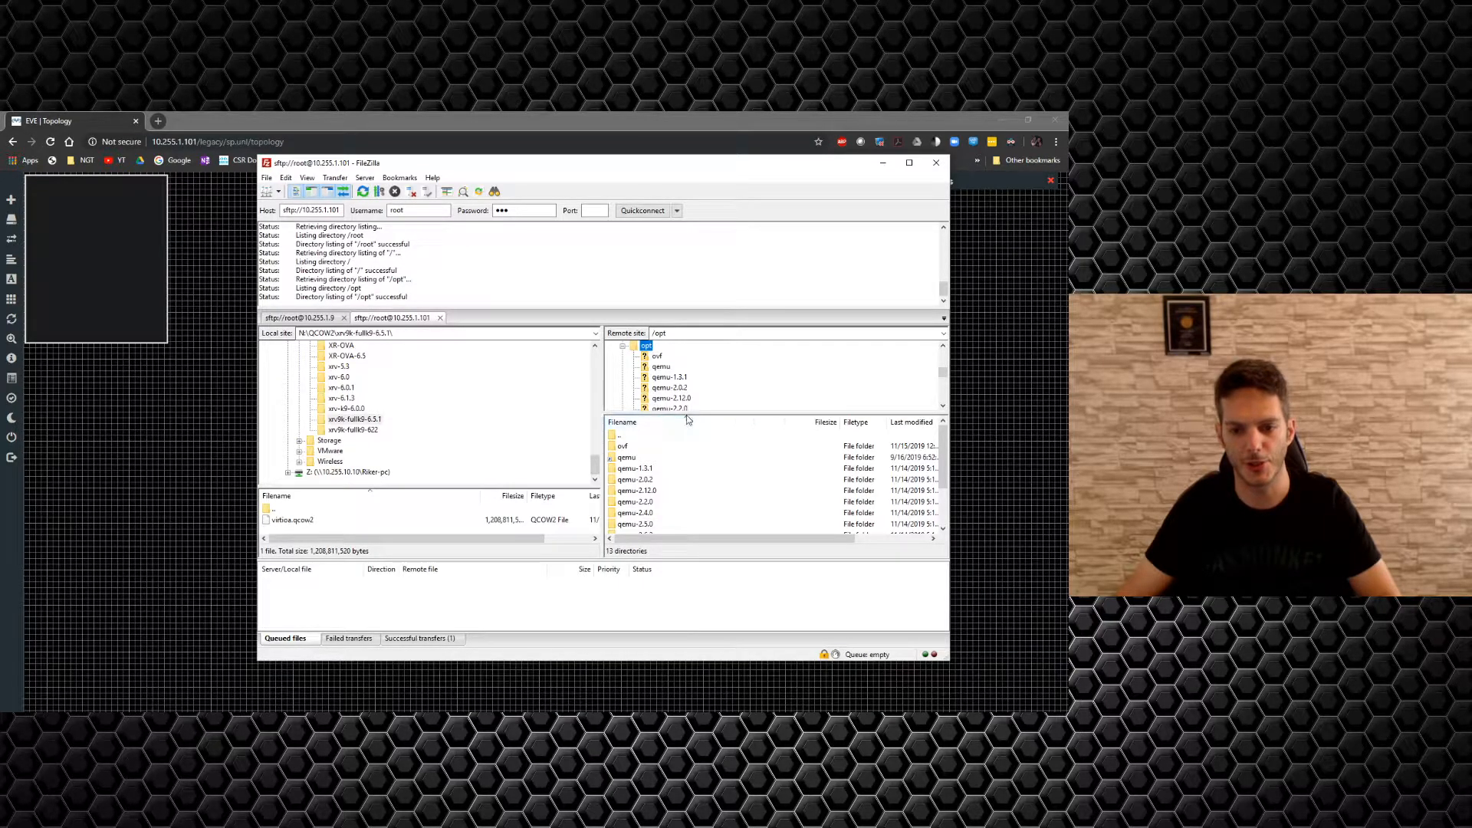
Go down through unetlab and addons to open the empty qemu folder.
drag(688, 414, 687, 458)
scroll(671, 414, down, 2)
click(664, 408)
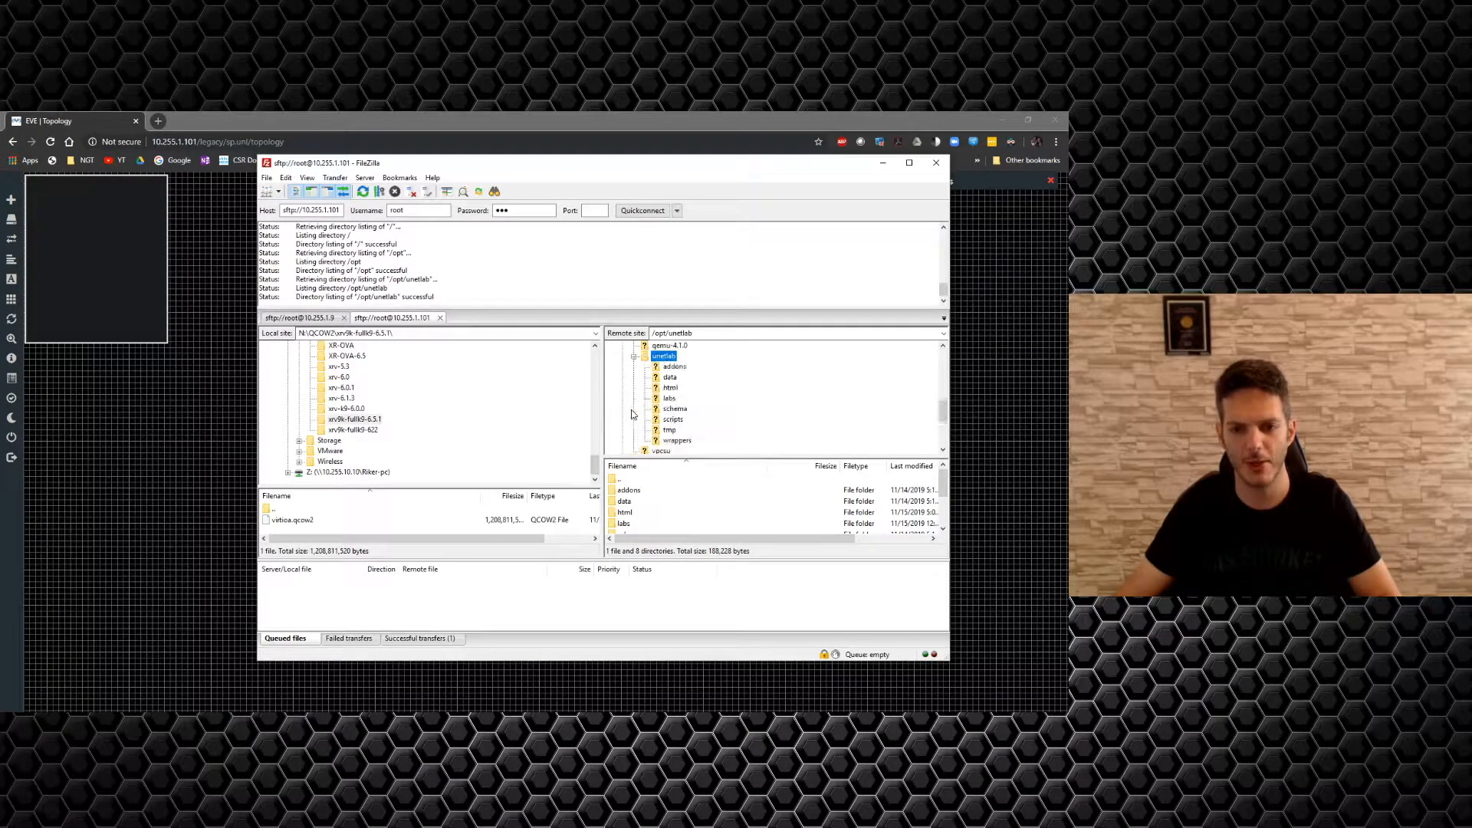
click(673, 367)
click(644, 368)
click(681, 399)
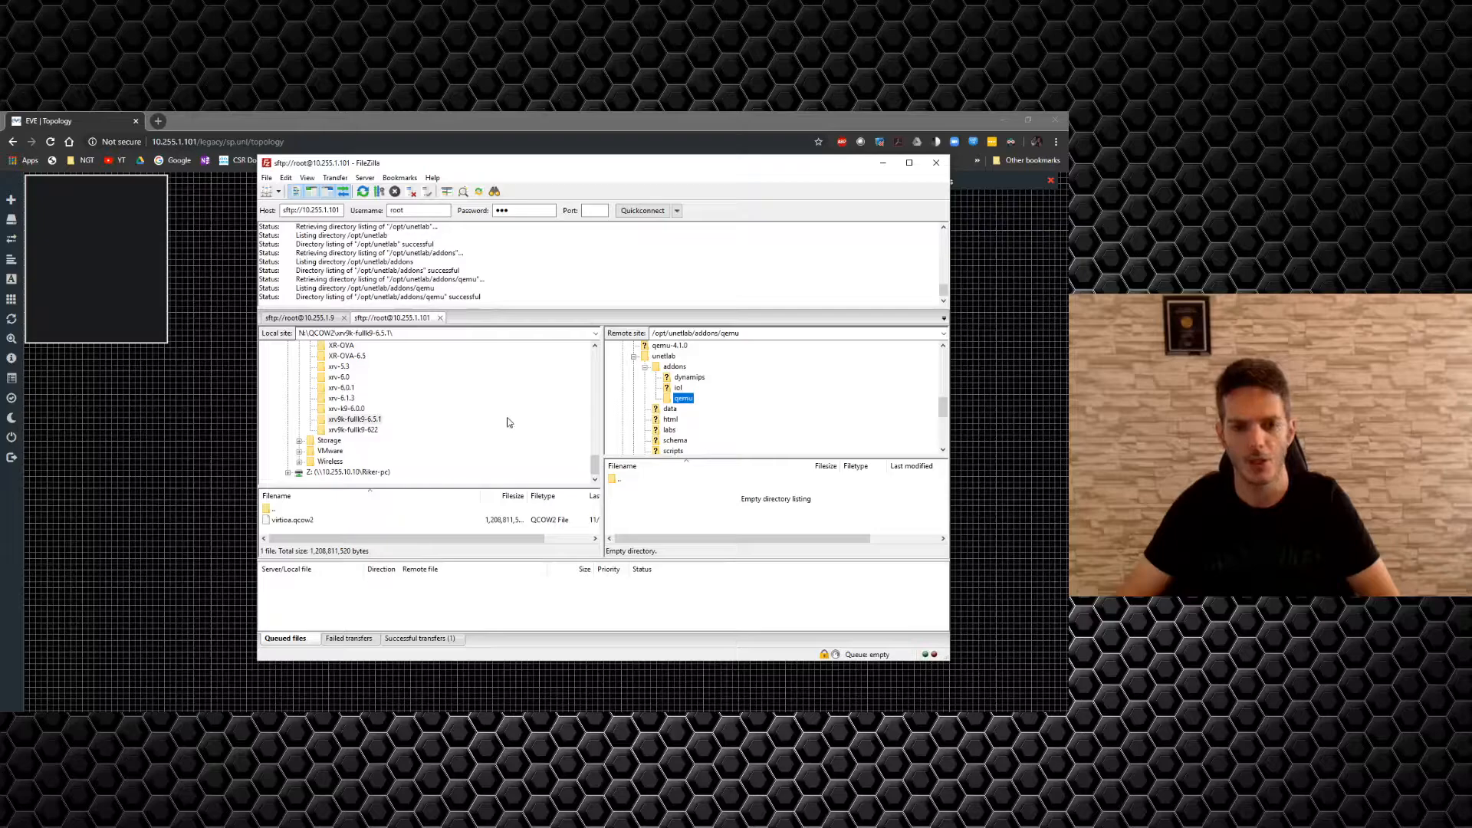
scroll(455, 439, up, 2)
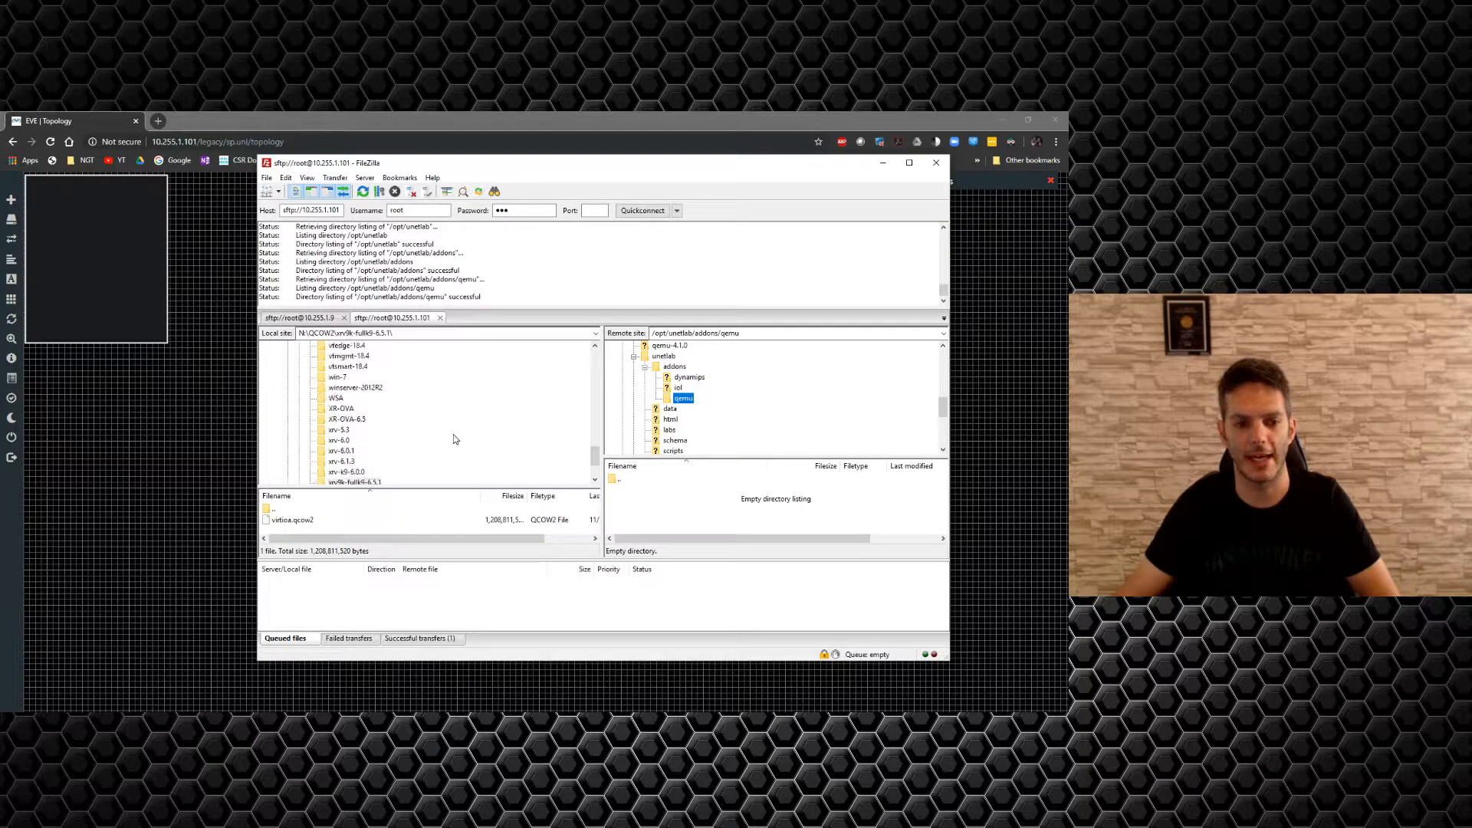
scroll(451, 439, down, 2)
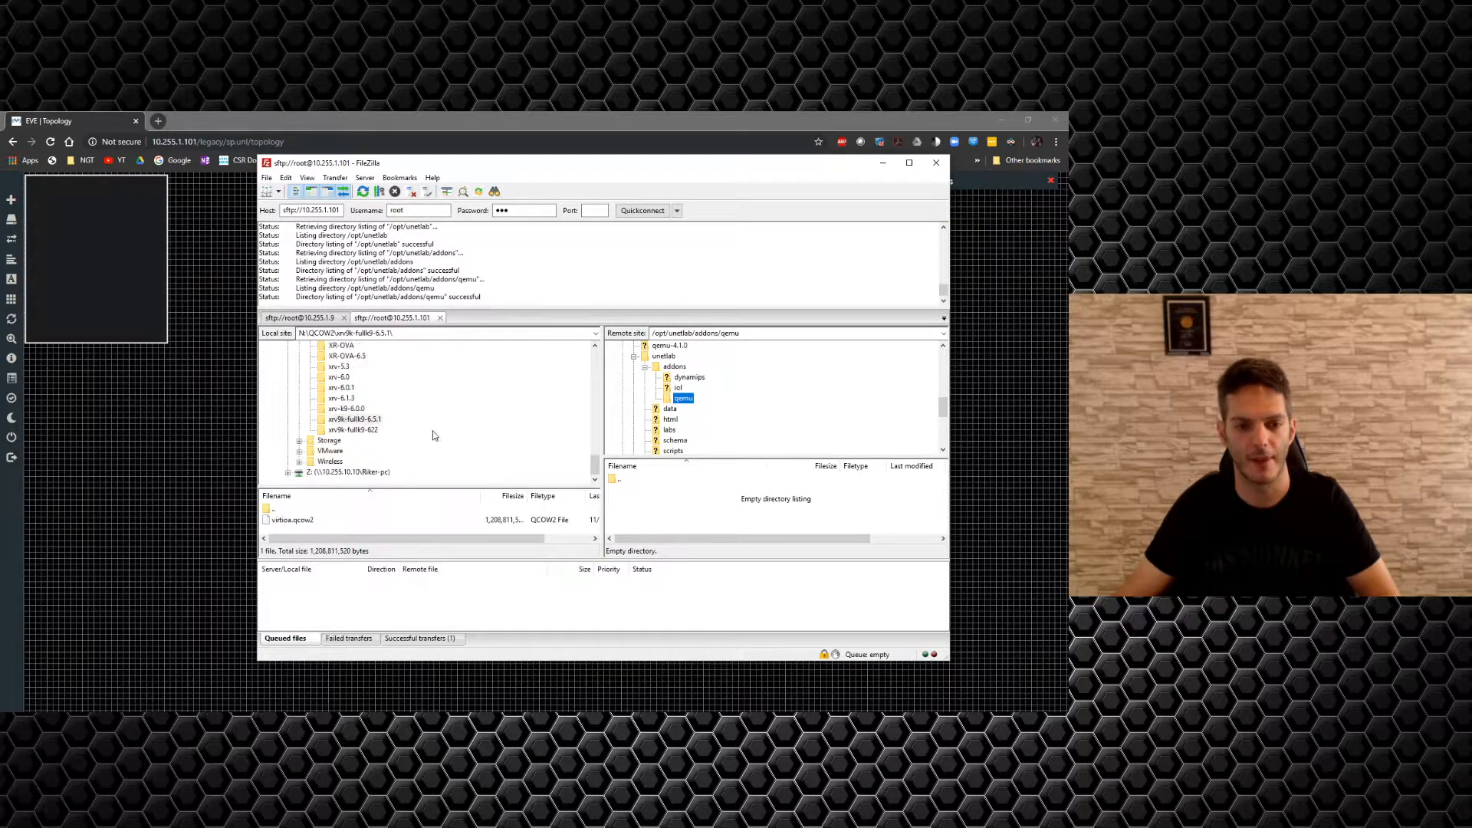
Create folder xrv-6.1.3 under qemu on the server and upload hda.qcow2 into it.
click(344, 399)
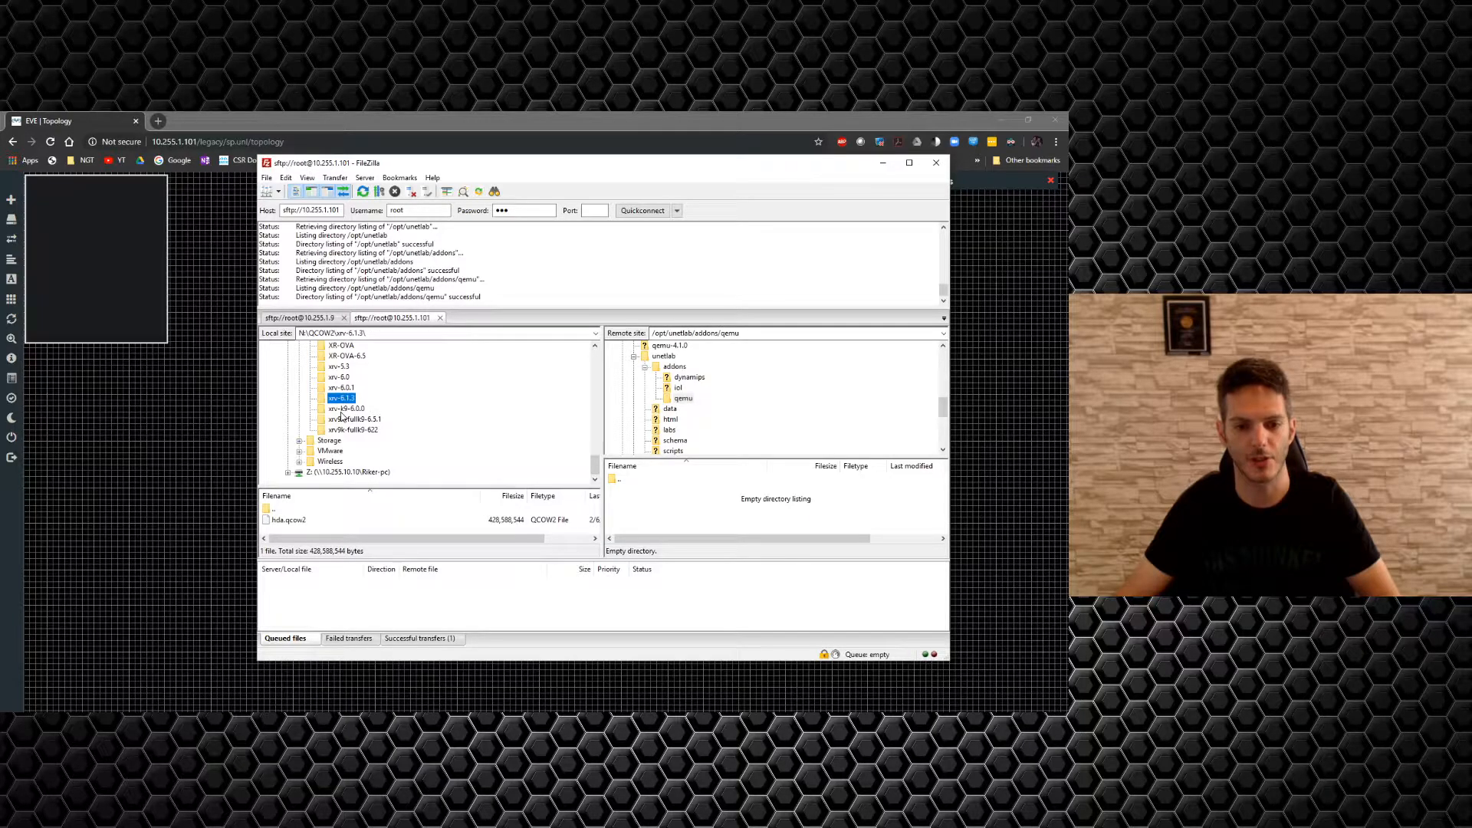
click(342, 399)
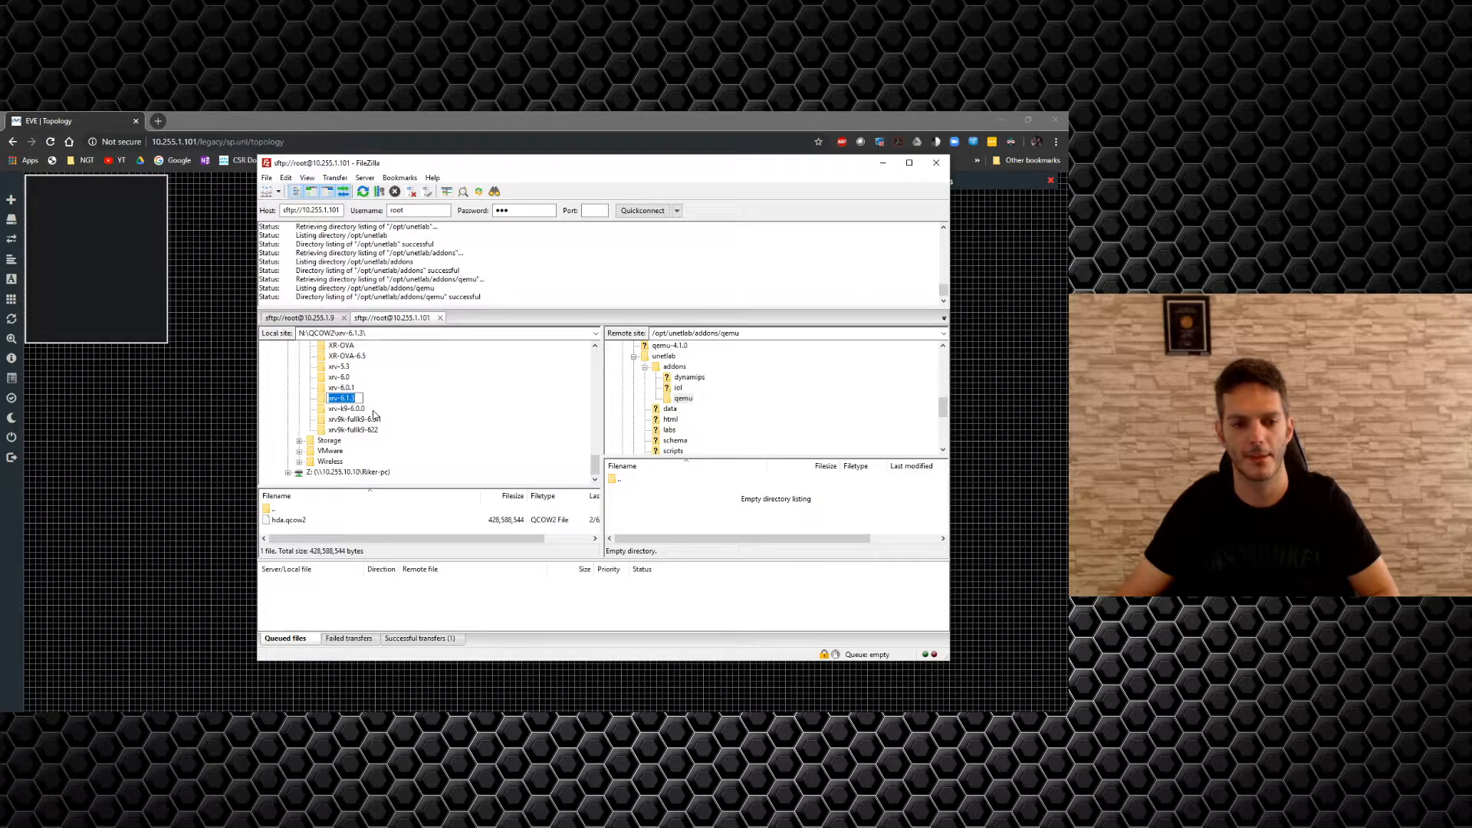
right_click(685, 405)
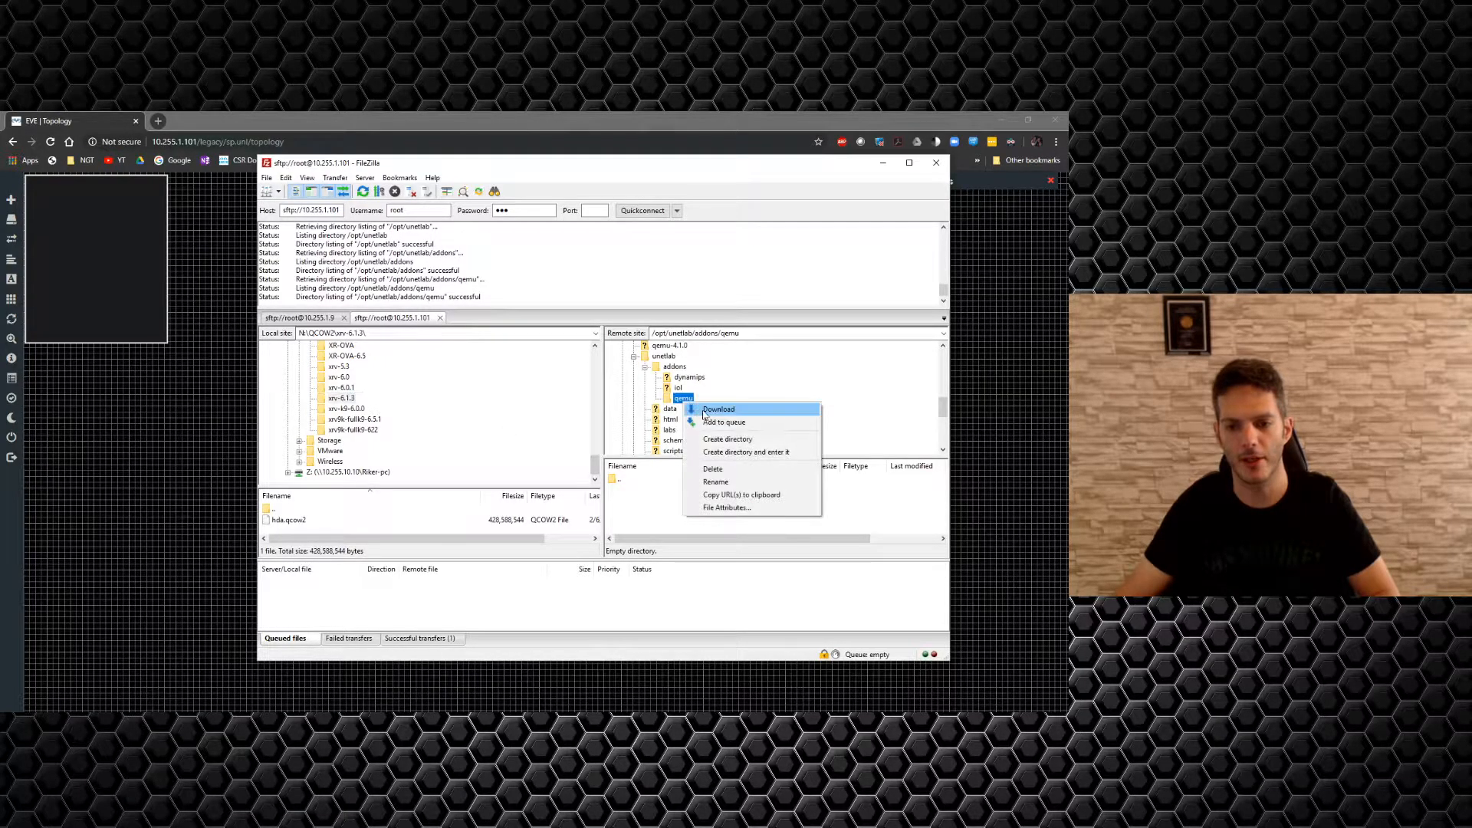
click(737, 454)
text(xrv-6.1.3)
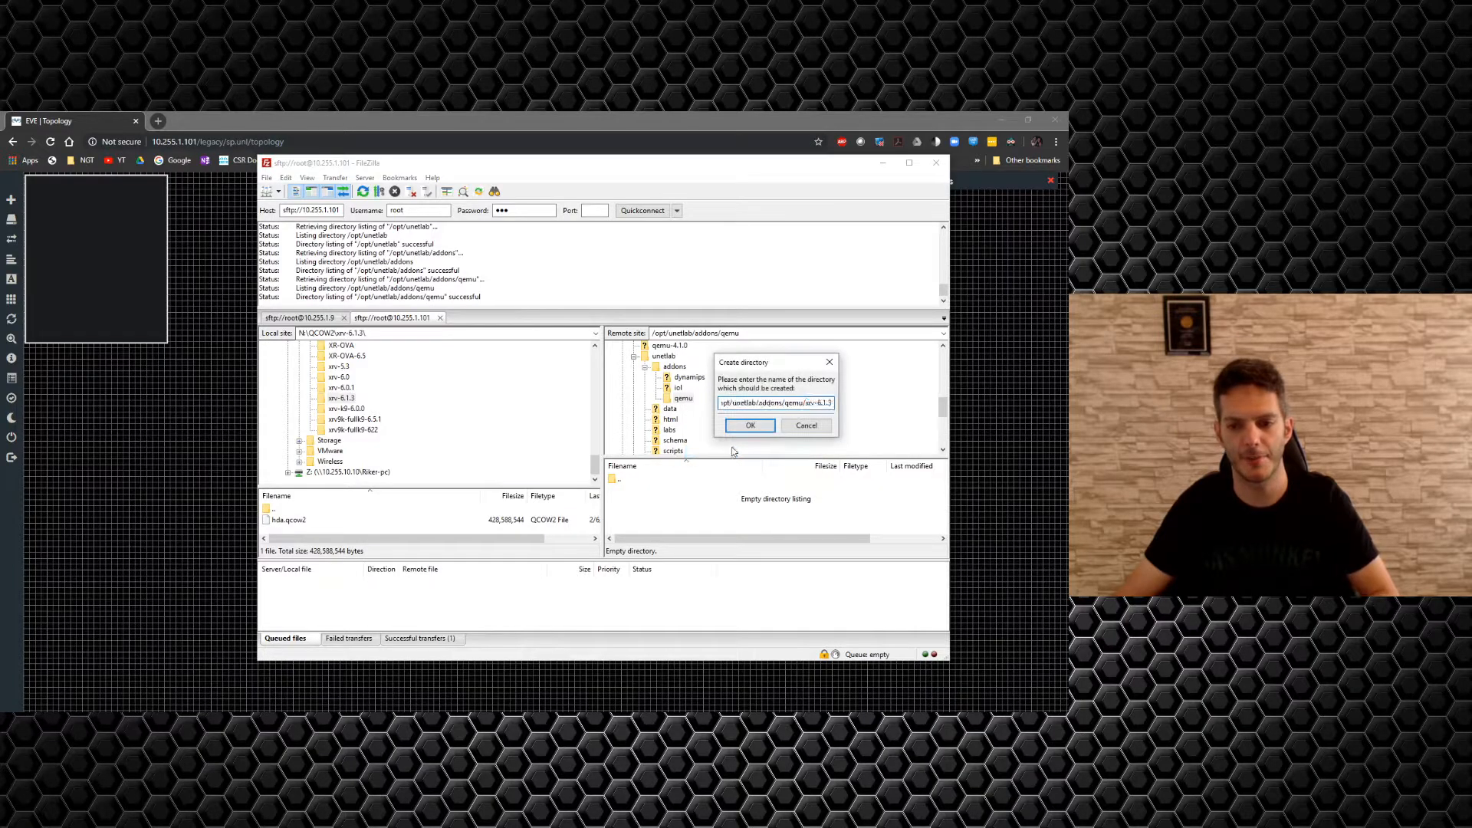
key(Return)
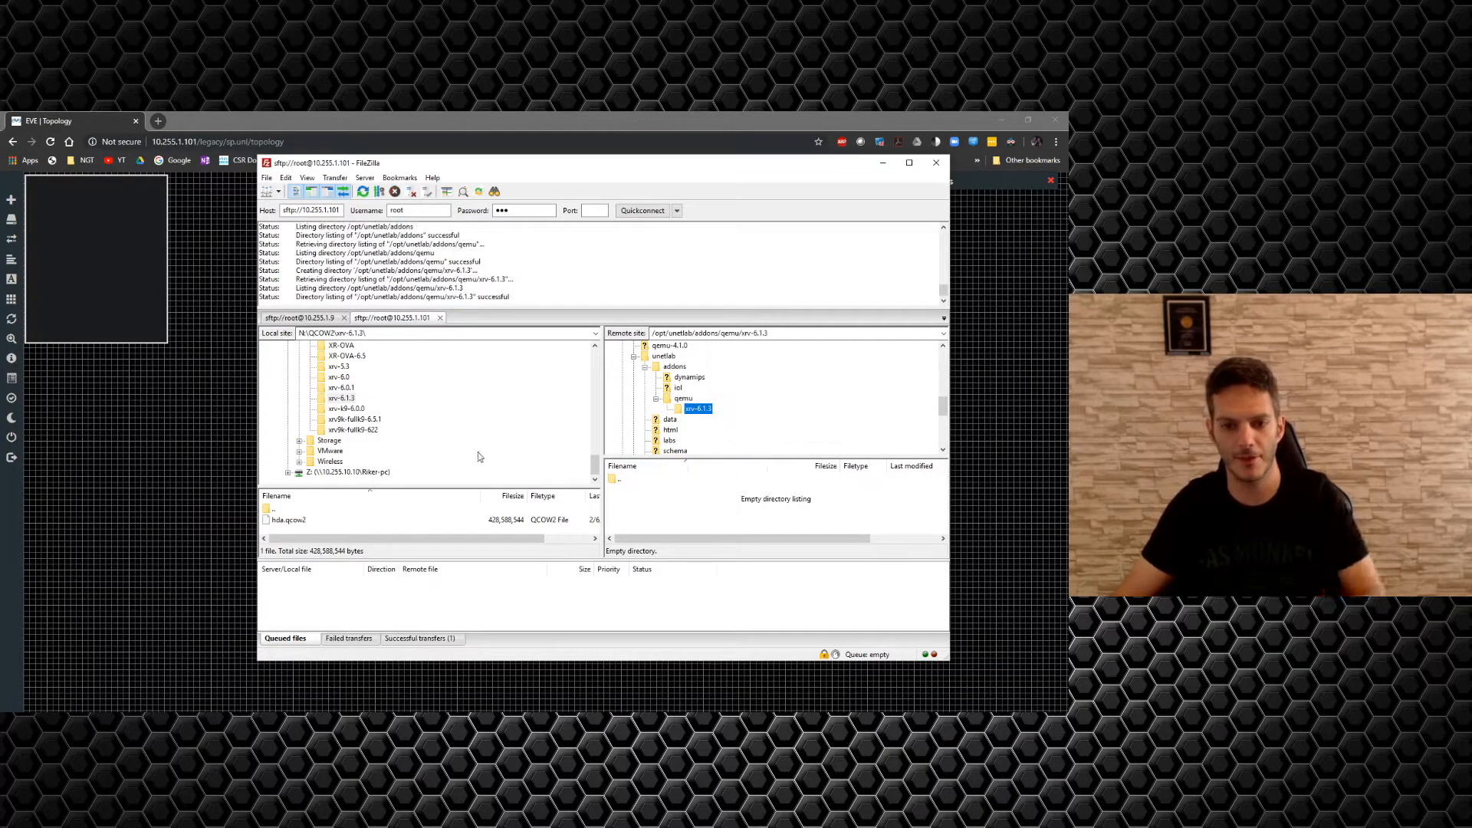
drag(282, 524, 641, 530)
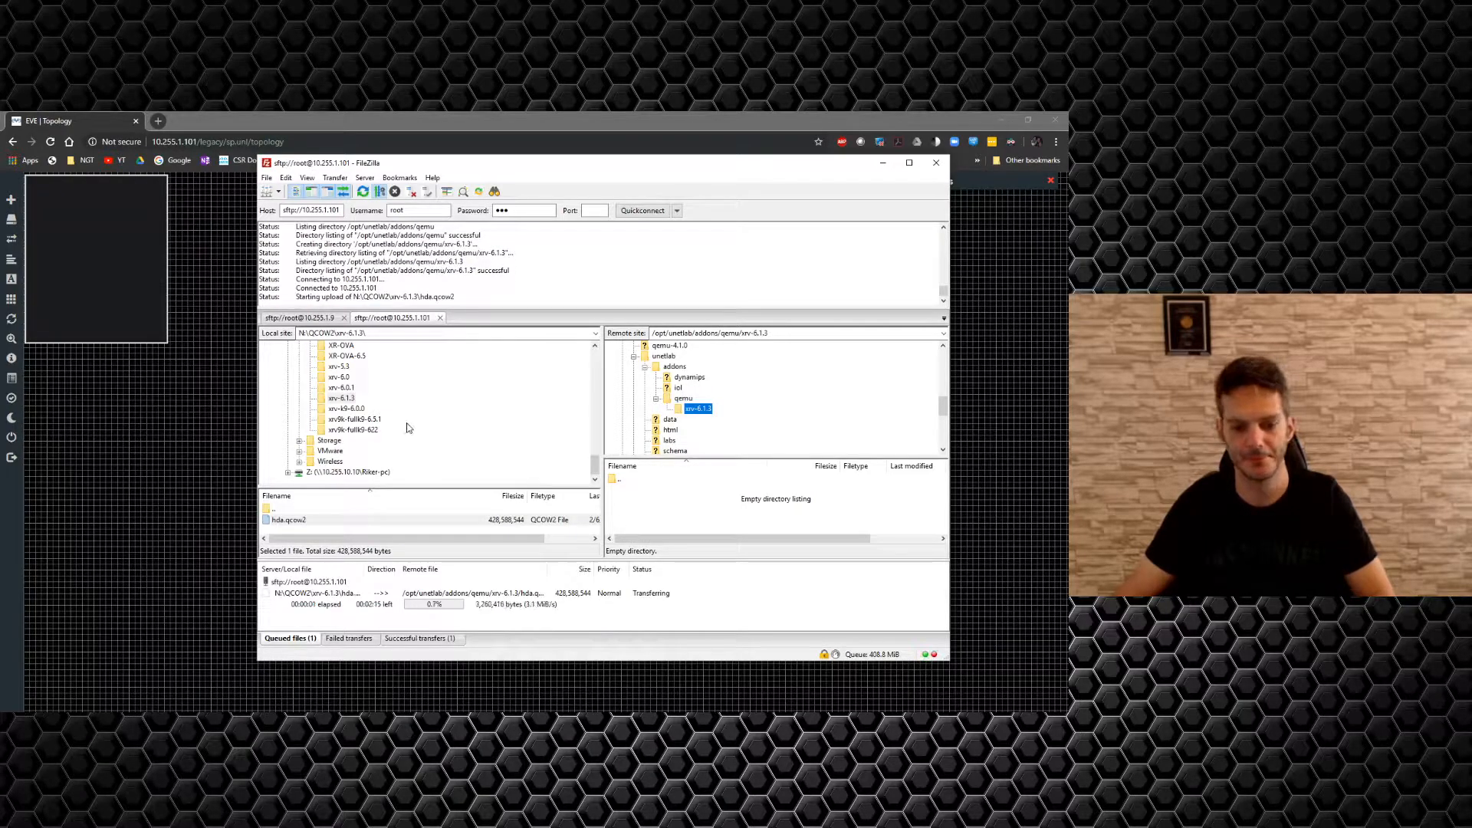
click(360, 420)
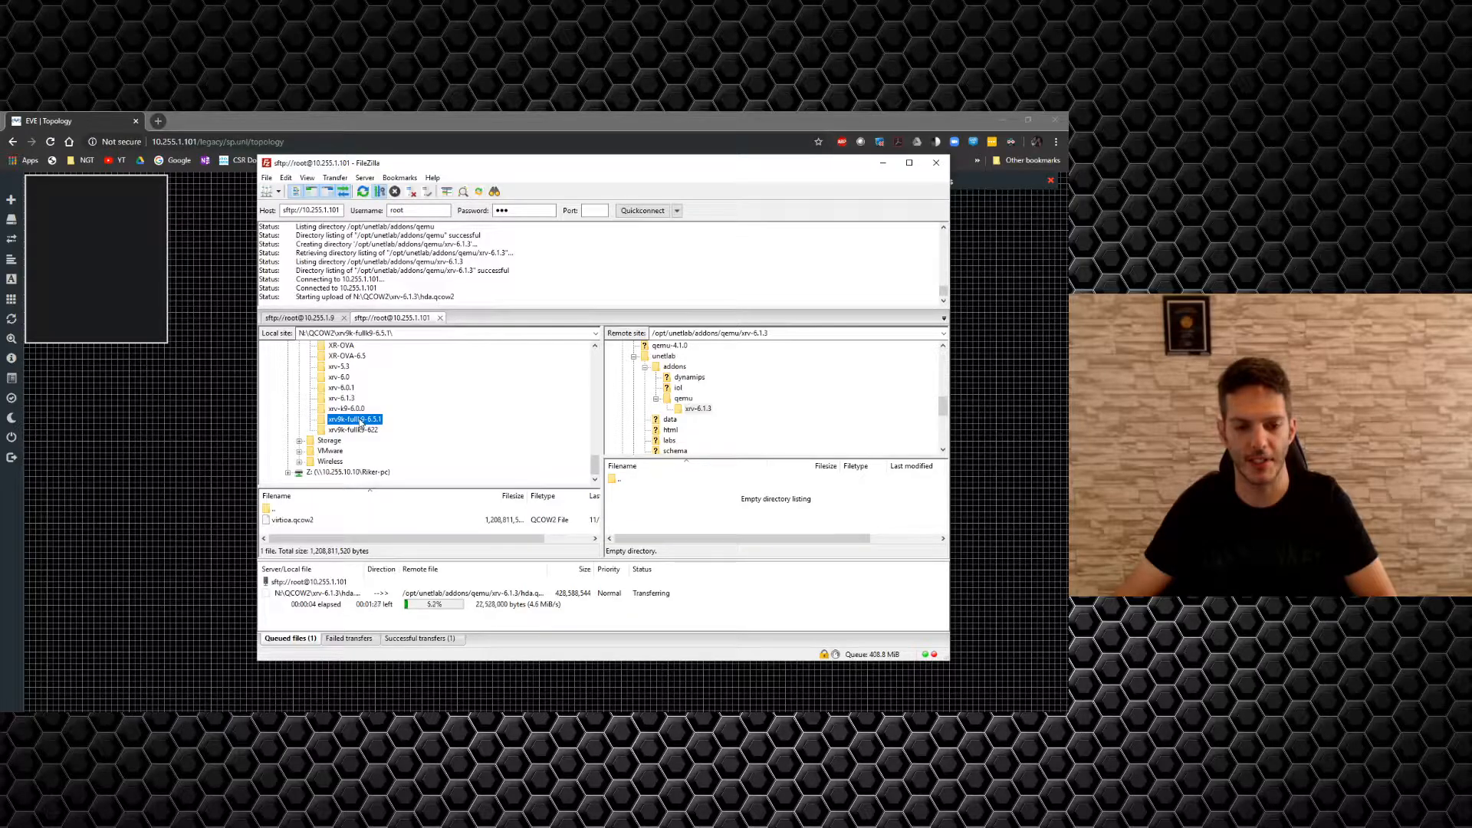
Create folder xrv9k-fullk9-6.5.1 under qemu and upload its virtioa.qcow2 there.
click(360, 420)
key(ctrl+c)
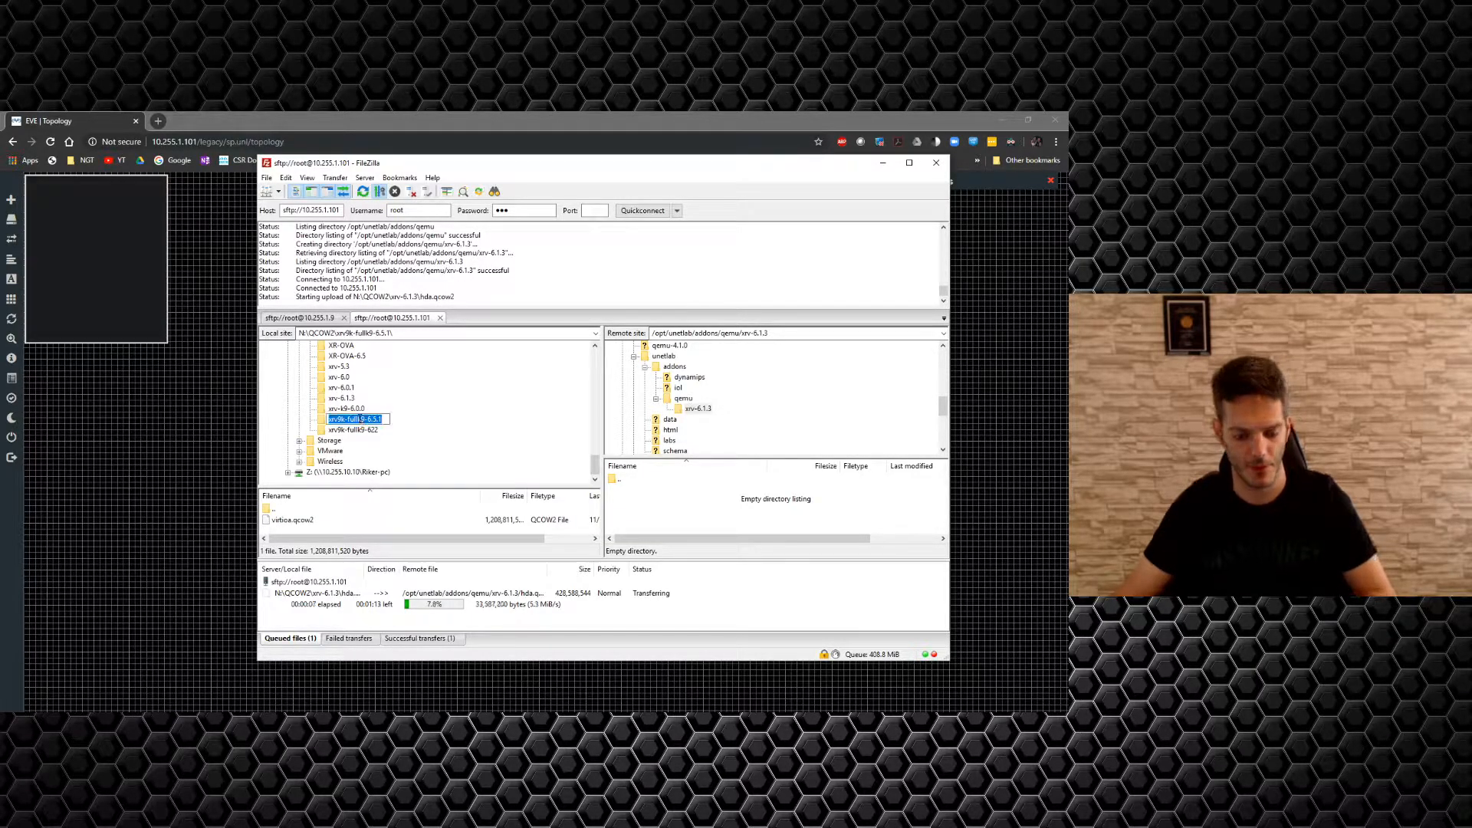
right_click(680, 398)
click(698, 450)
key(ctrl+v)
key(Return)
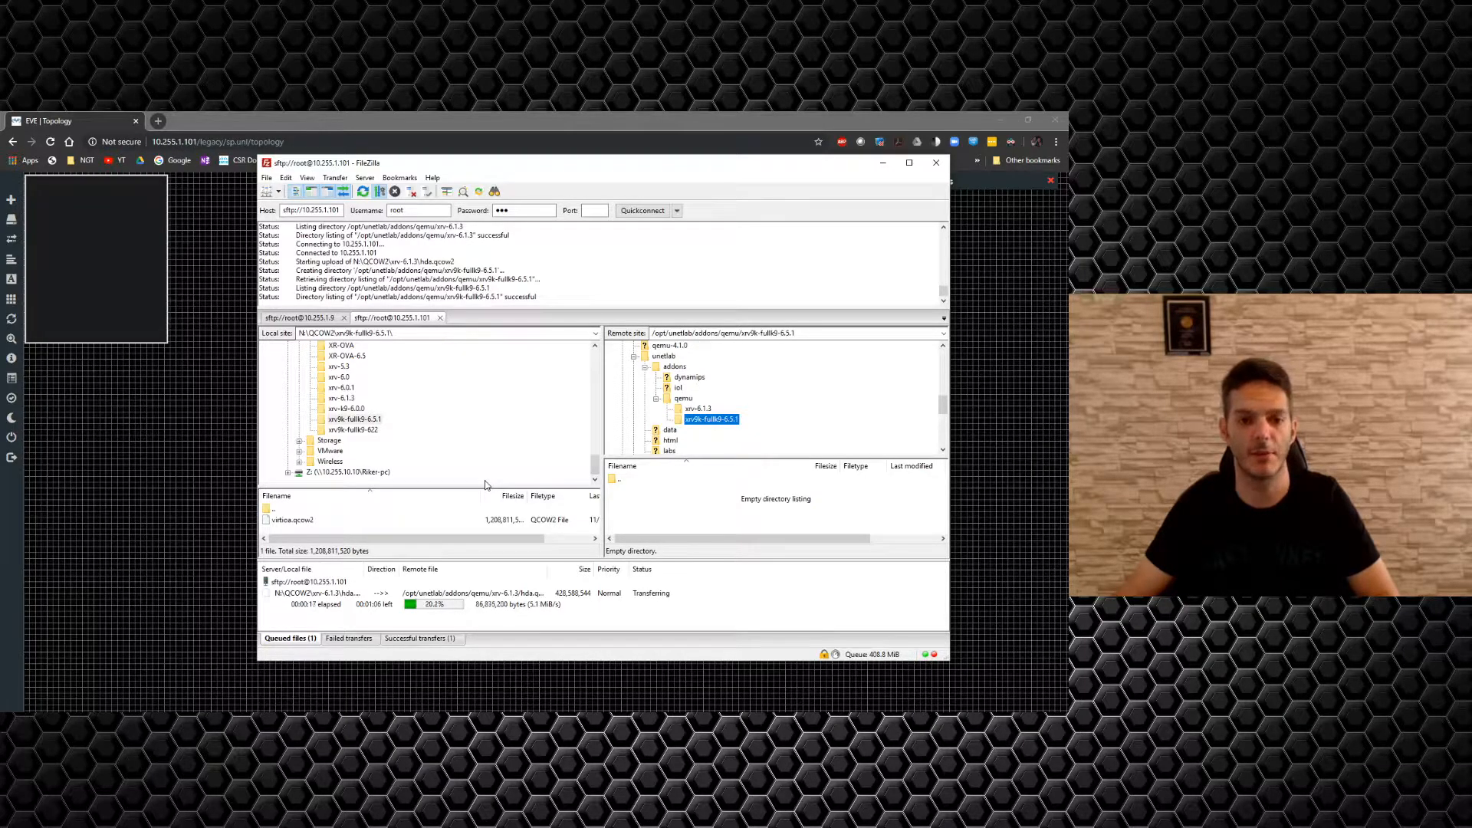
drag(291, 521, 686, 526)
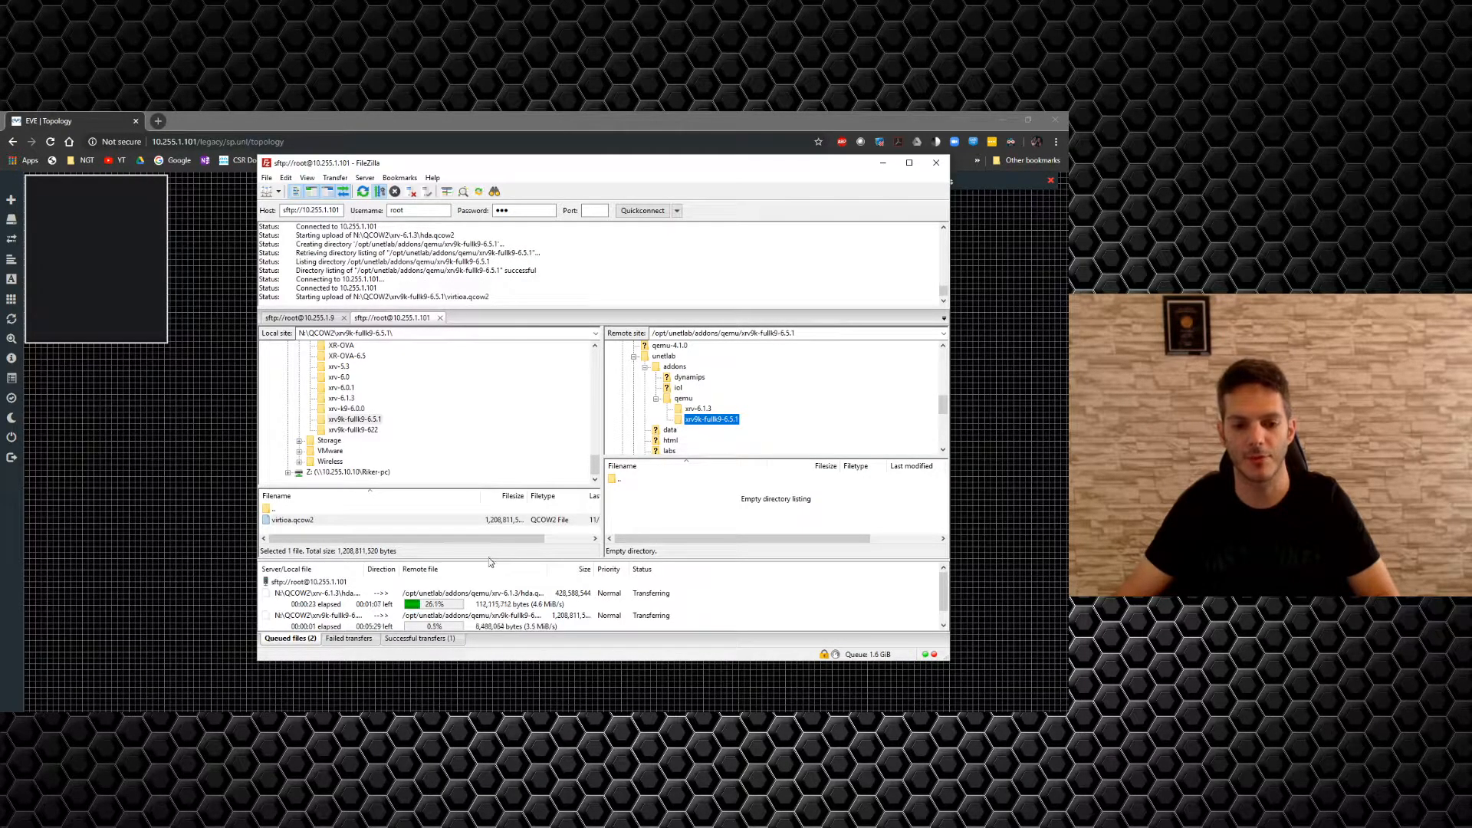
scroll(398, 427, up, 10)
scroll(400, 427, up, 3)
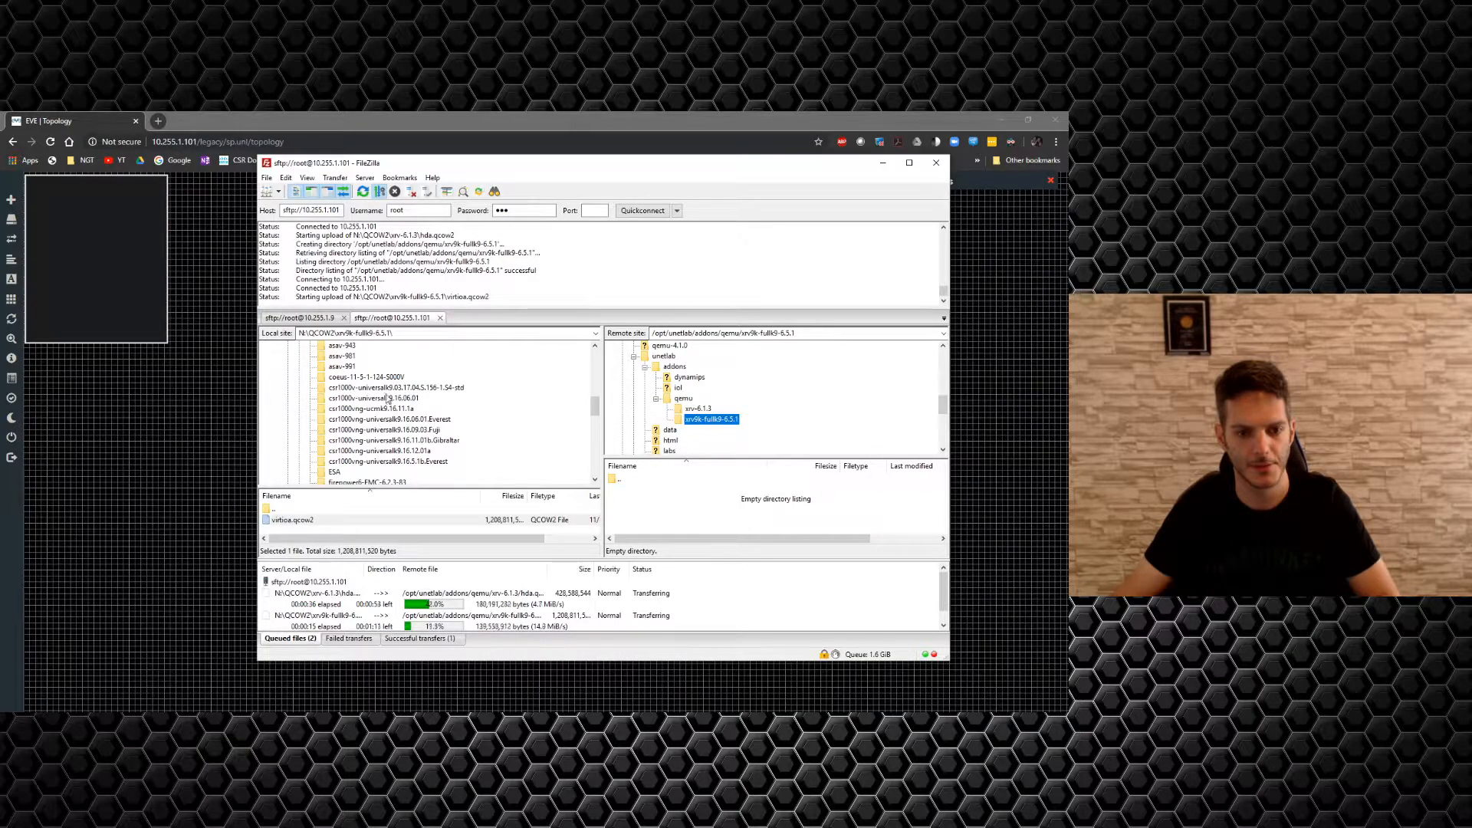
Create folder csr1000v-universalk9.03.17.04.S.156-1.S4-std under qemu and upload its virtioa.qcow2.
click(392, 389)
click(391, 389)
key(ctrl+c)
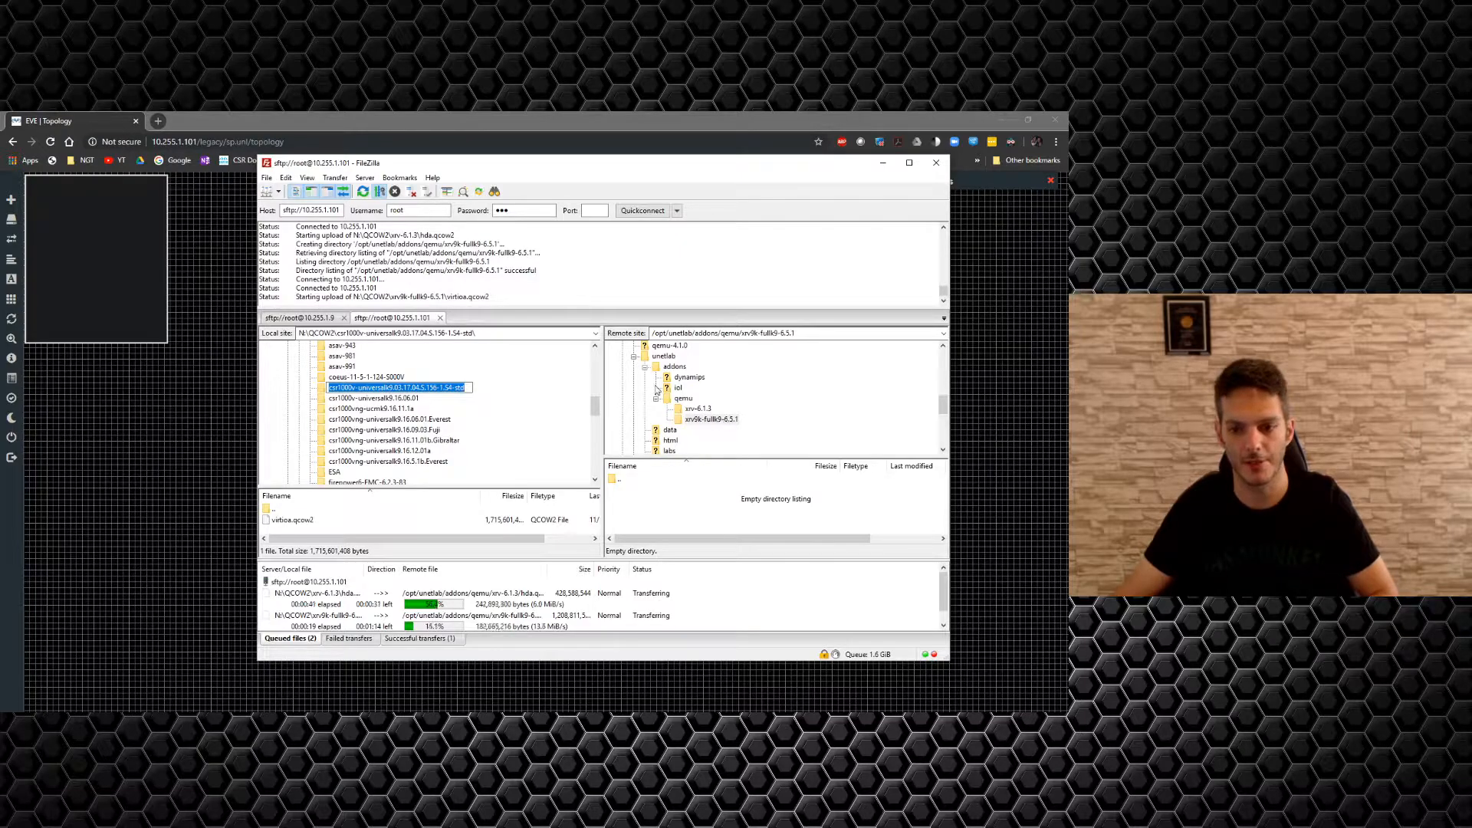
right_click(681, 398)
click(713, 448)
key(ctrl+v)
key(Return)
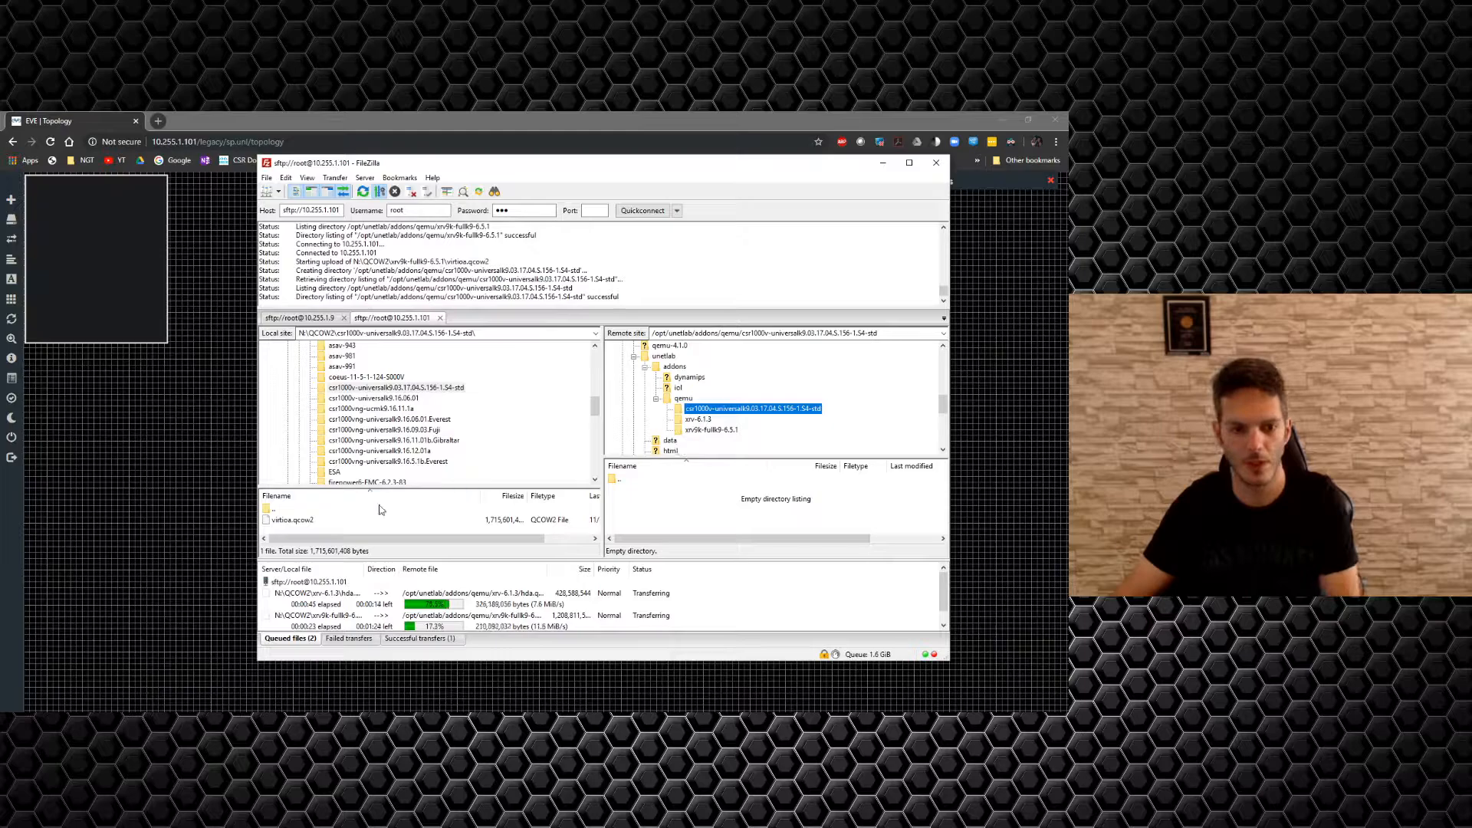
drag(292, 521, 667, 522)
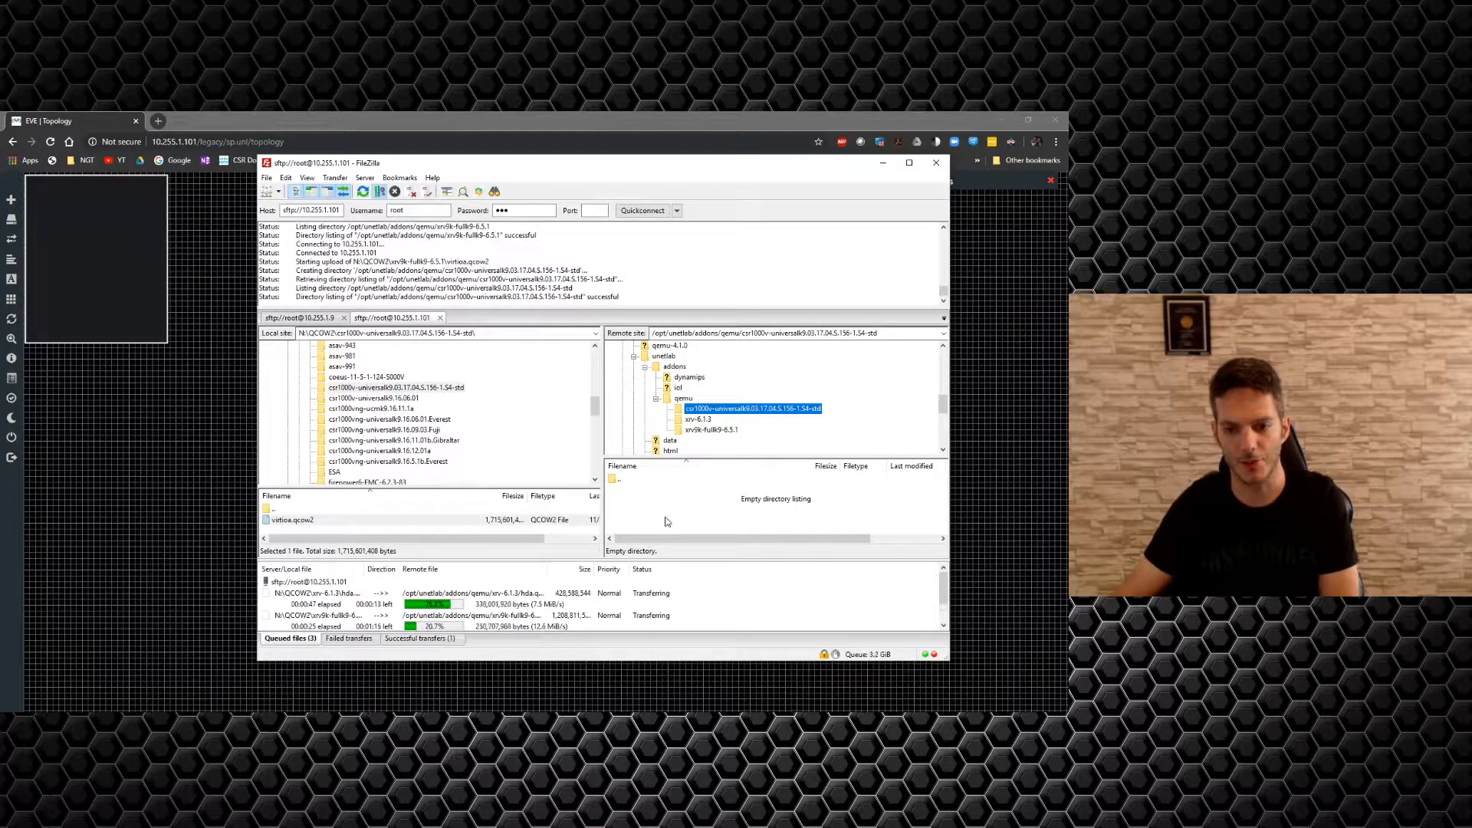
scroll(627, 599, down, 1)
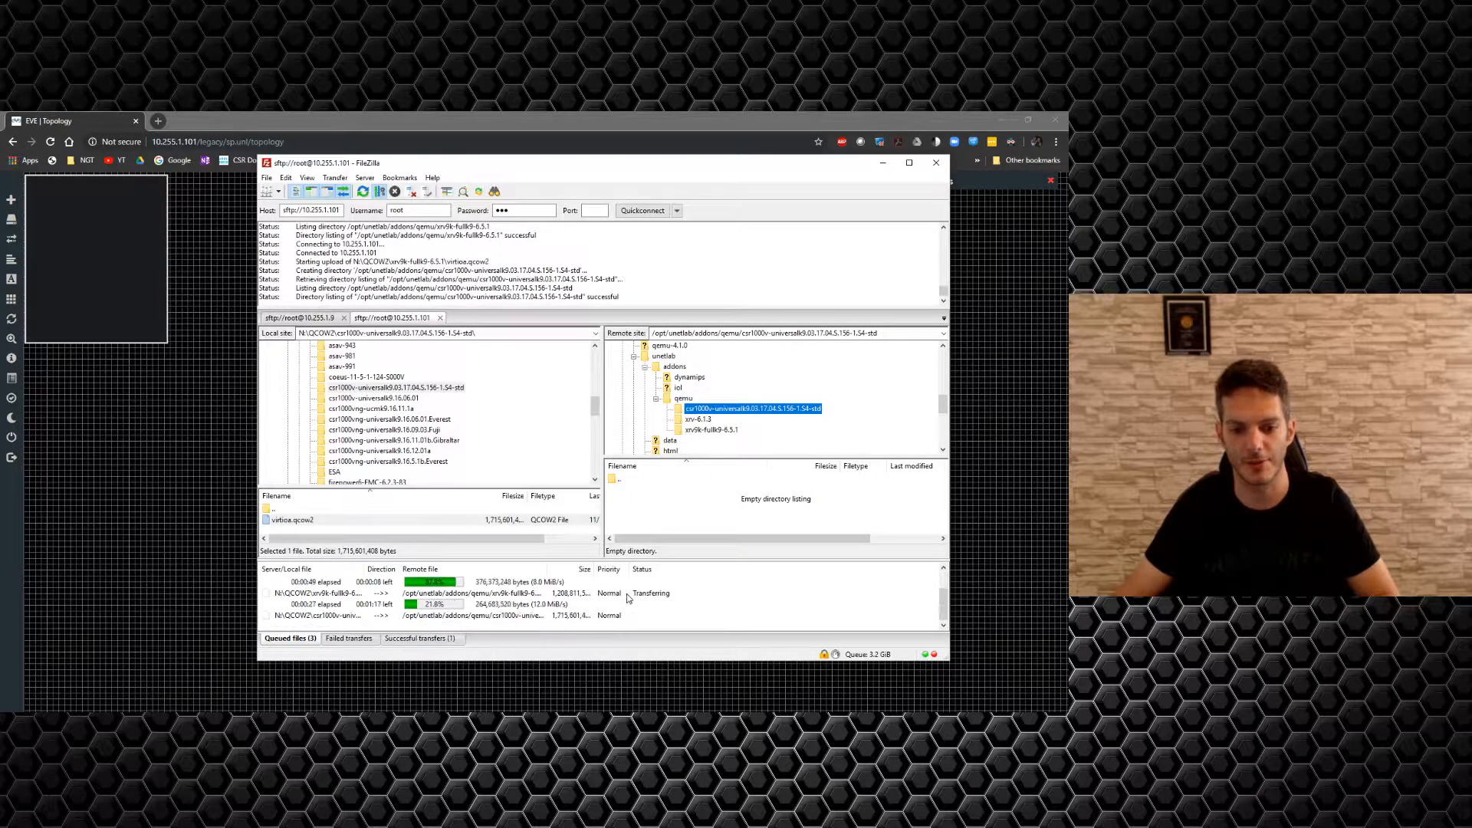
scroll(627, 599, up, 1)
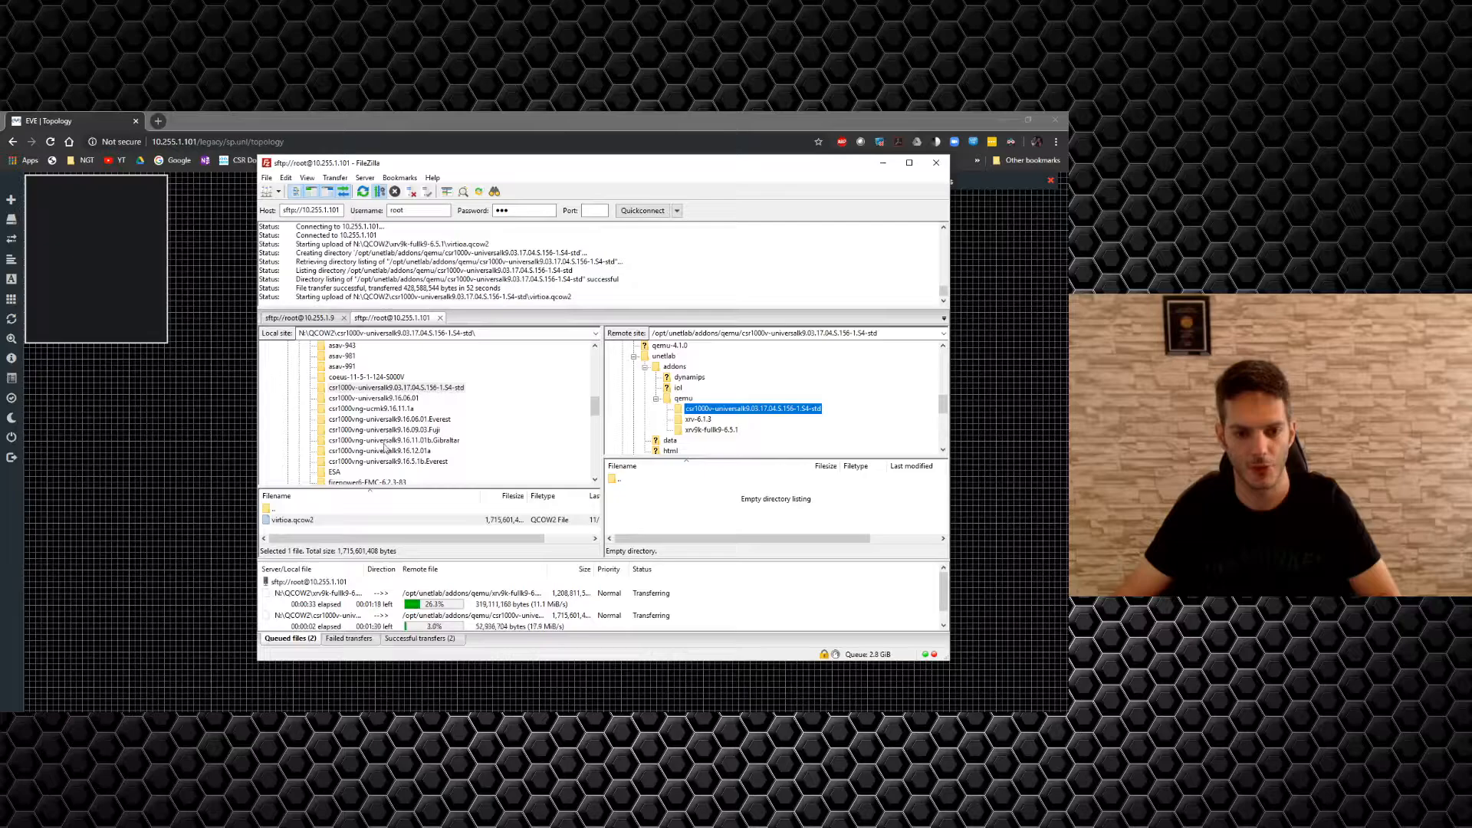
click(390, 422)
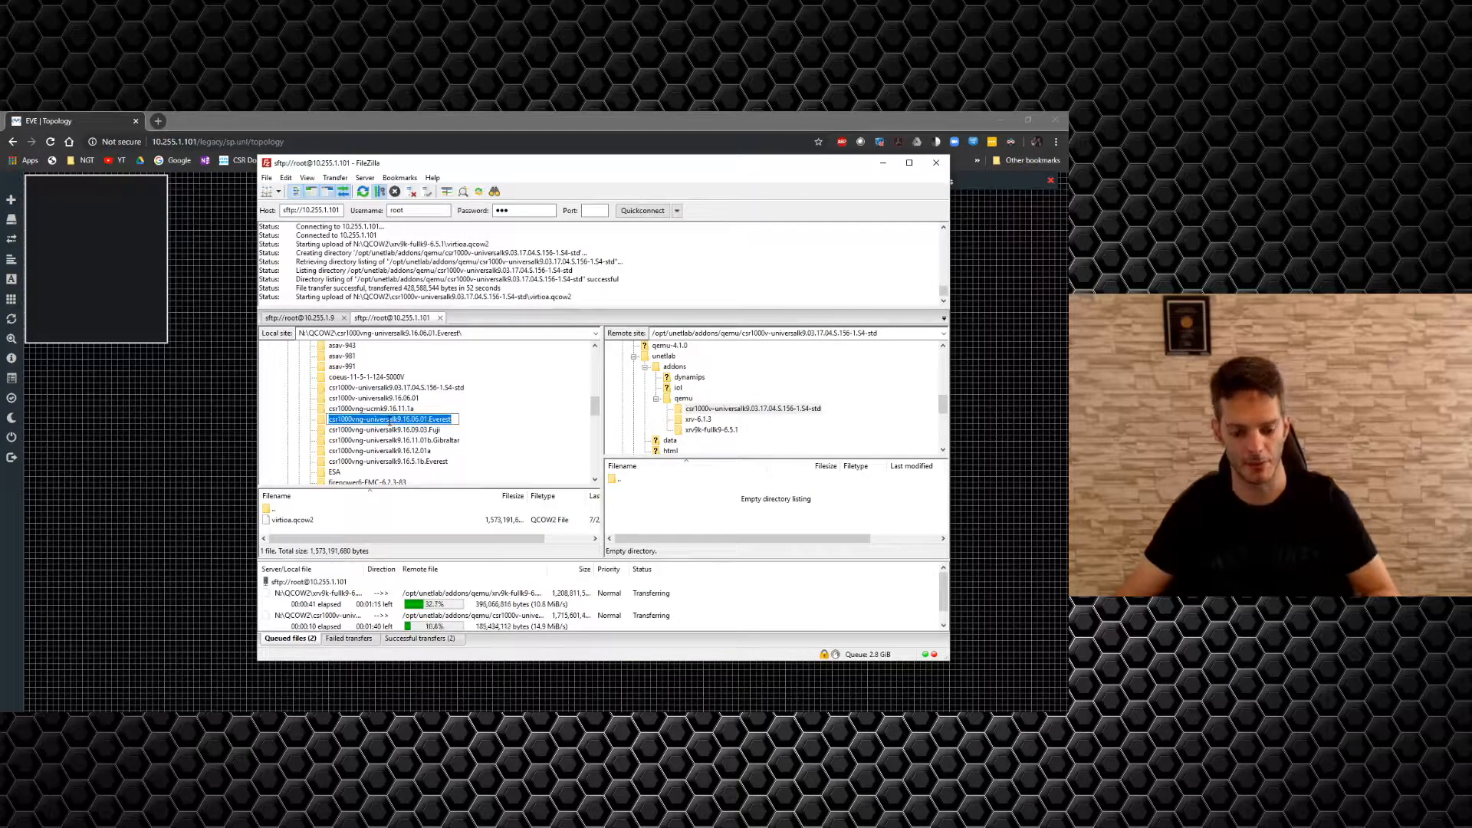
Create the csr1000vng-universalk9.16.06.01.Everest folder under qemu and queue its virtioa.qcow2 upload.
right_click(683, 400)
click(715, 453)
text(csr1000vng-universalk9.16.06.01.Everest)
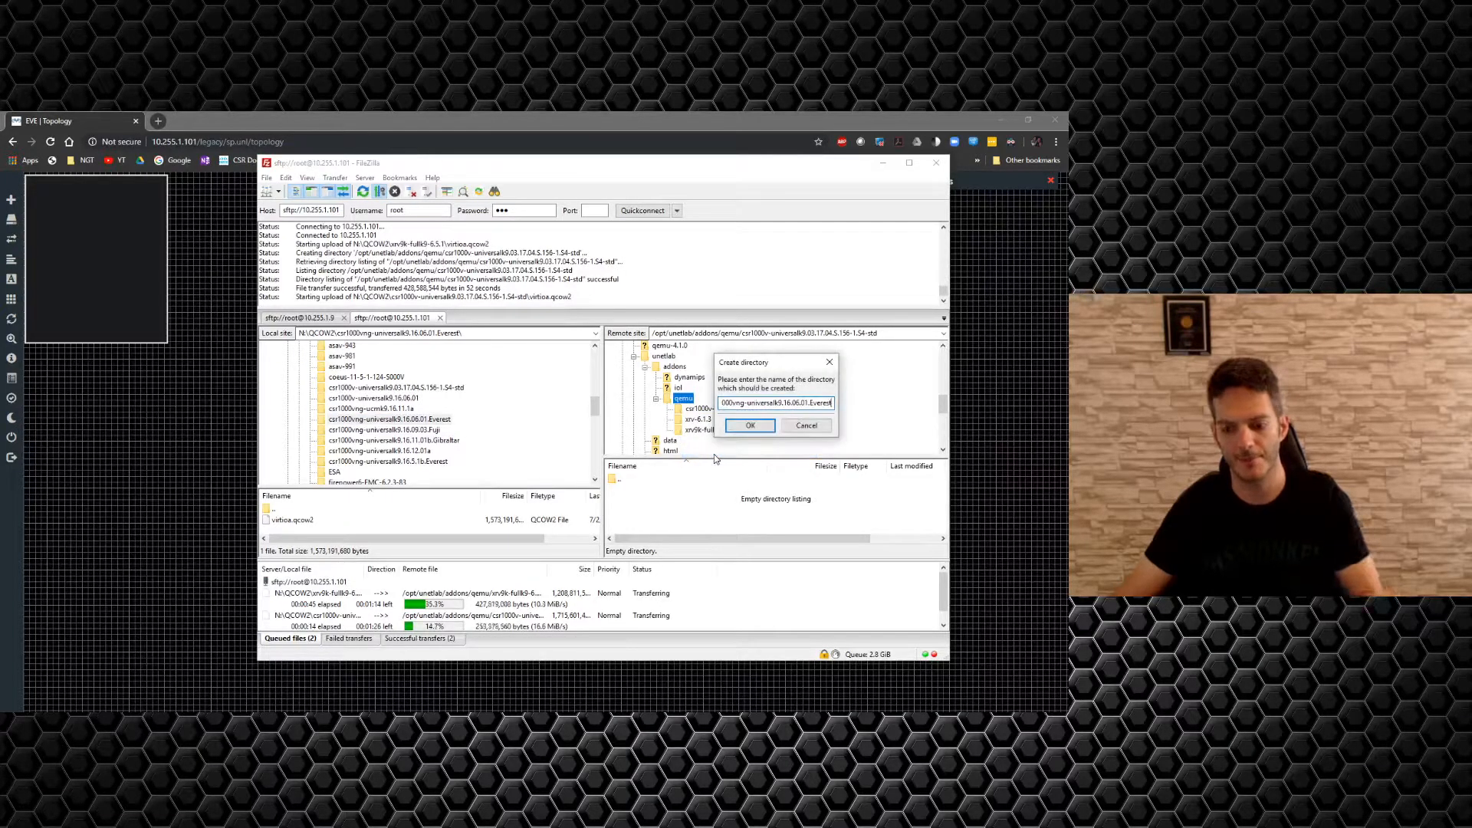
key(Return)
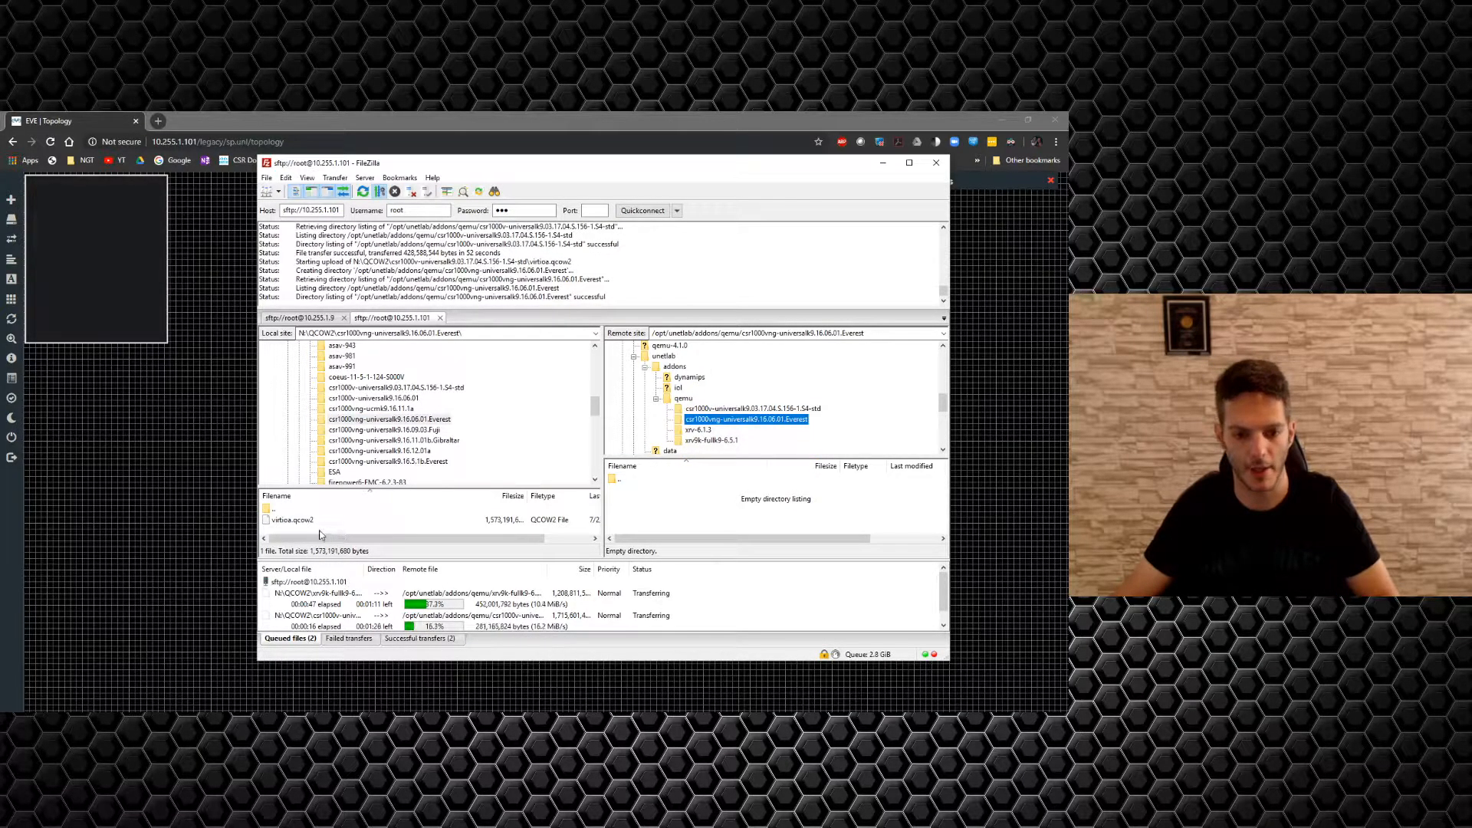
drag(299, 525, 672, 512)
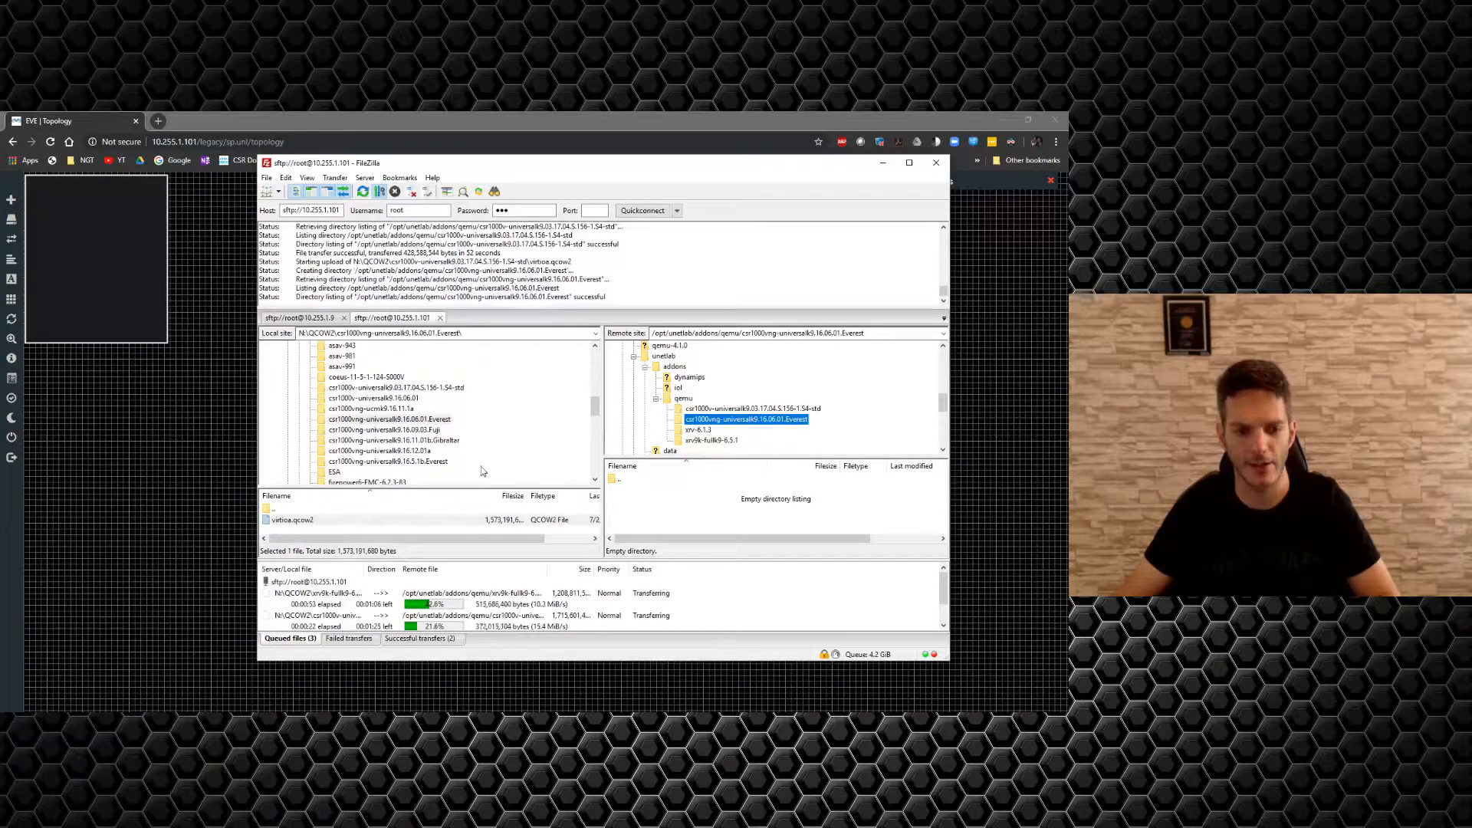
scroll(455, 459, up, 2)
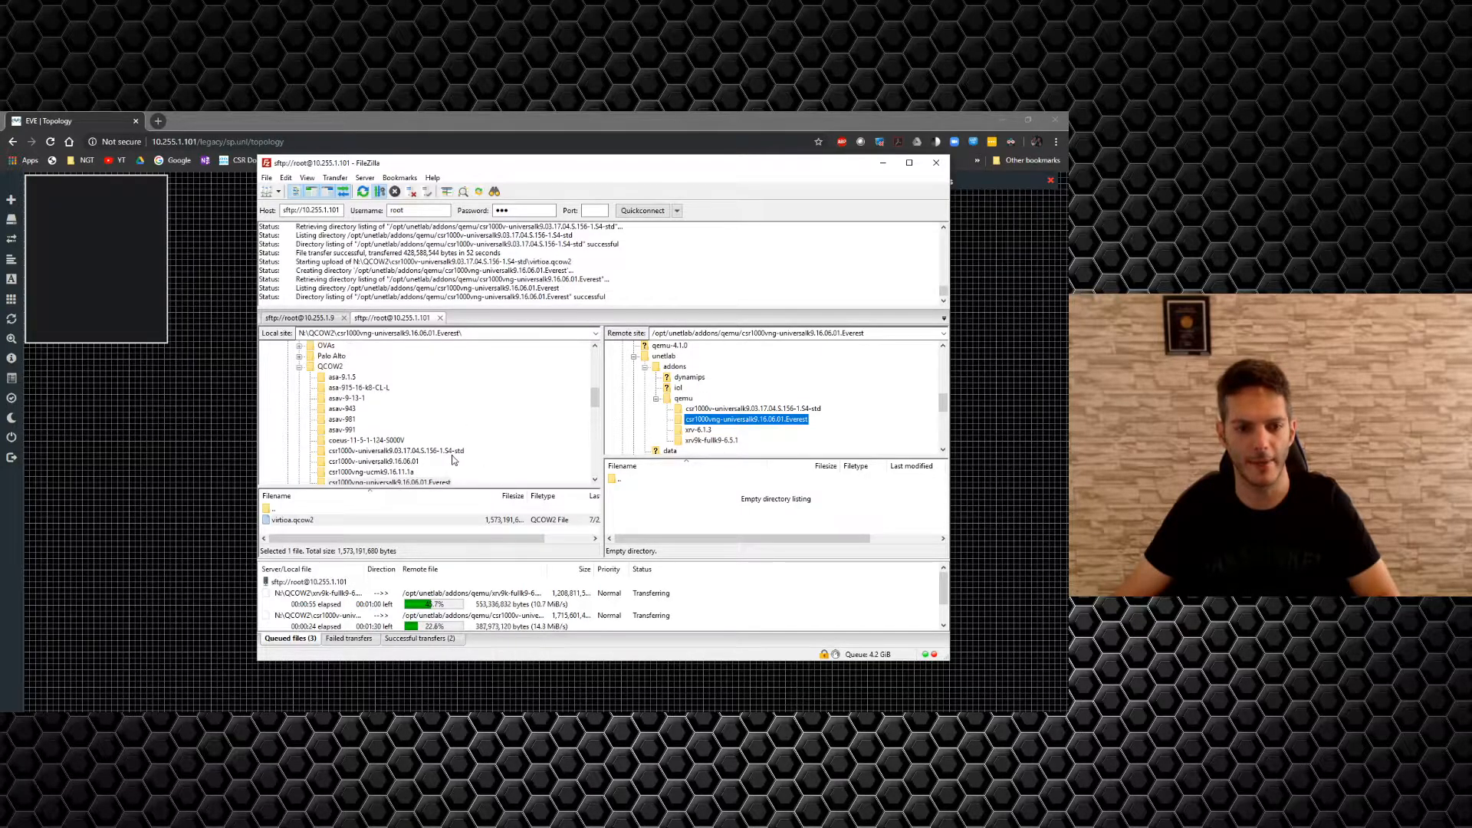
scroll(453, 459, down, 6)
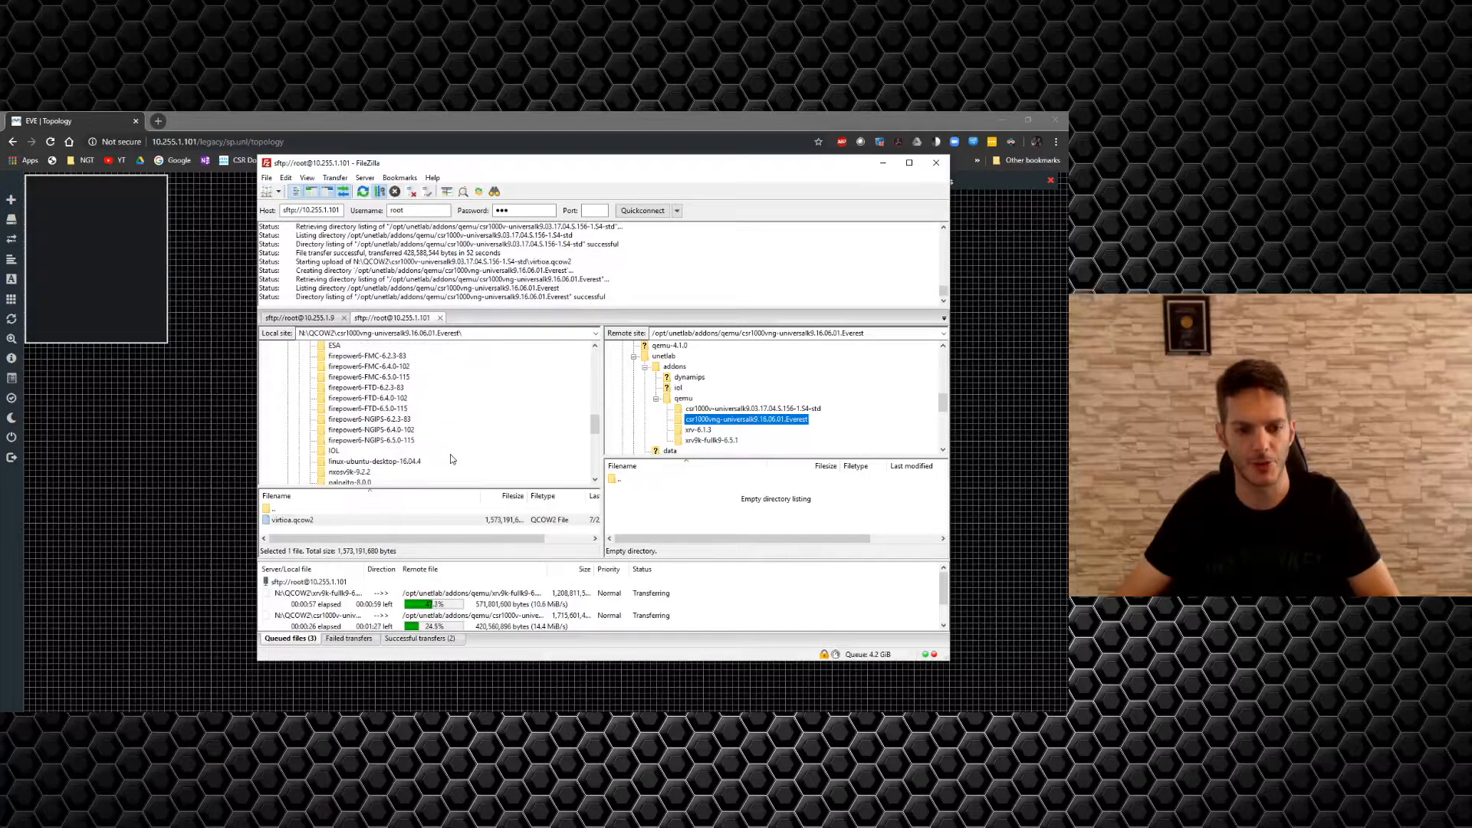
scroll(451, 459, down, 2)
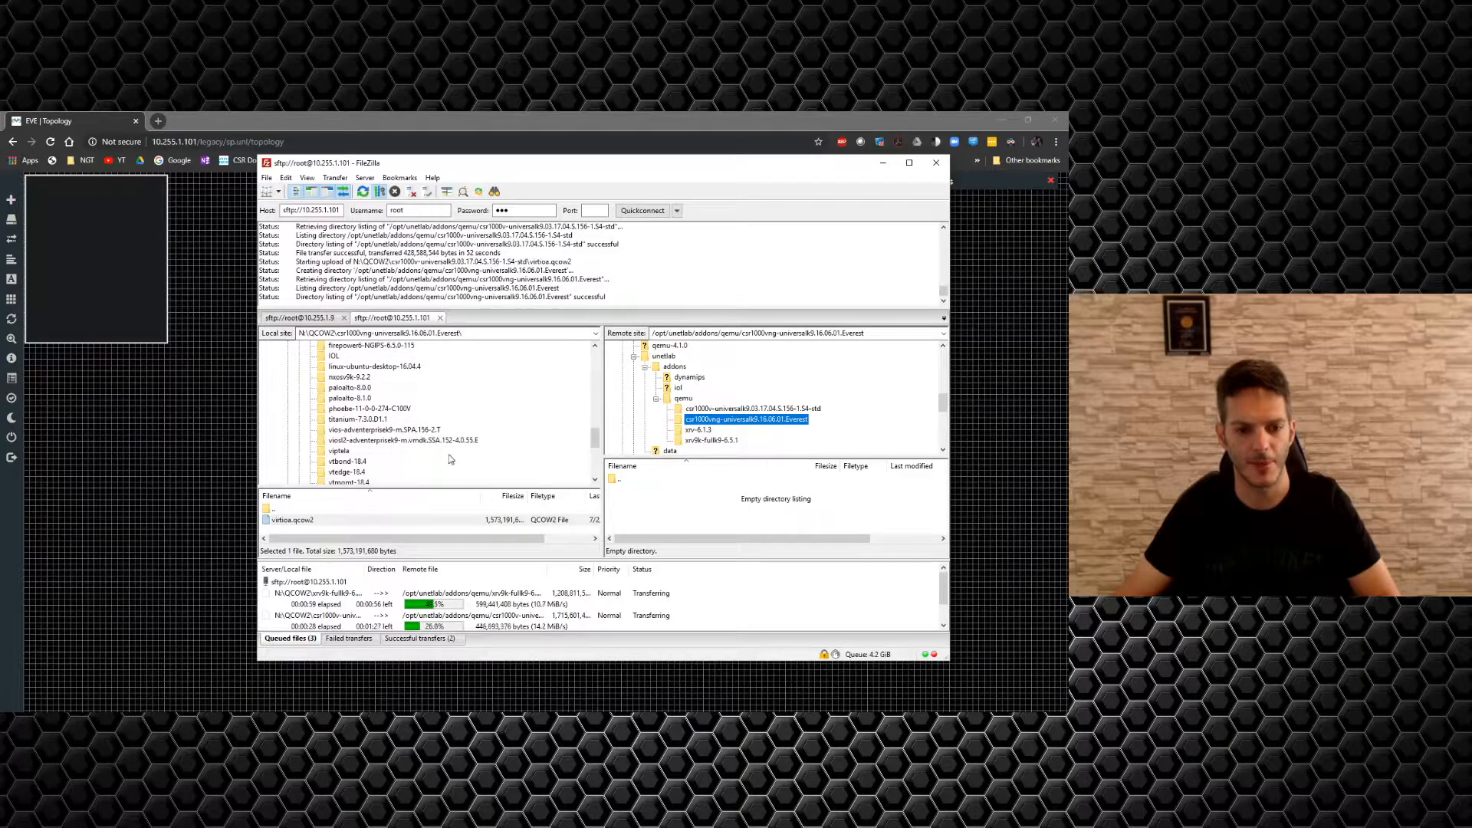
Create the vios-adventerprisek9-m.SPA.156-2.T folder under qemu and queue its virtioa.qcow2 upload.
click(376, 431)
click(376, 431)
key(ctrl+c)
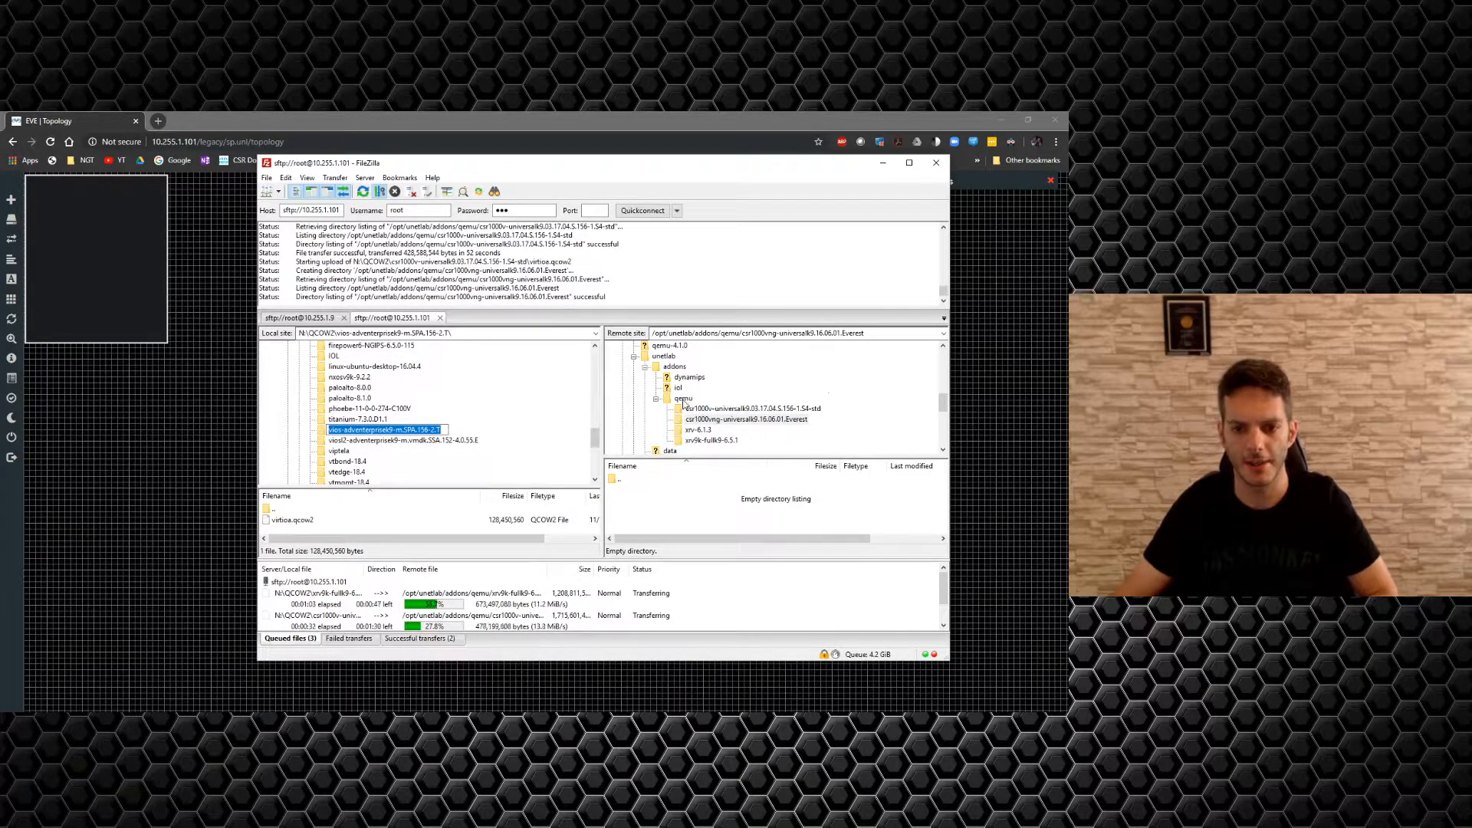
right_click(680, 399)
click(725, 437)
key(ctrl+v)
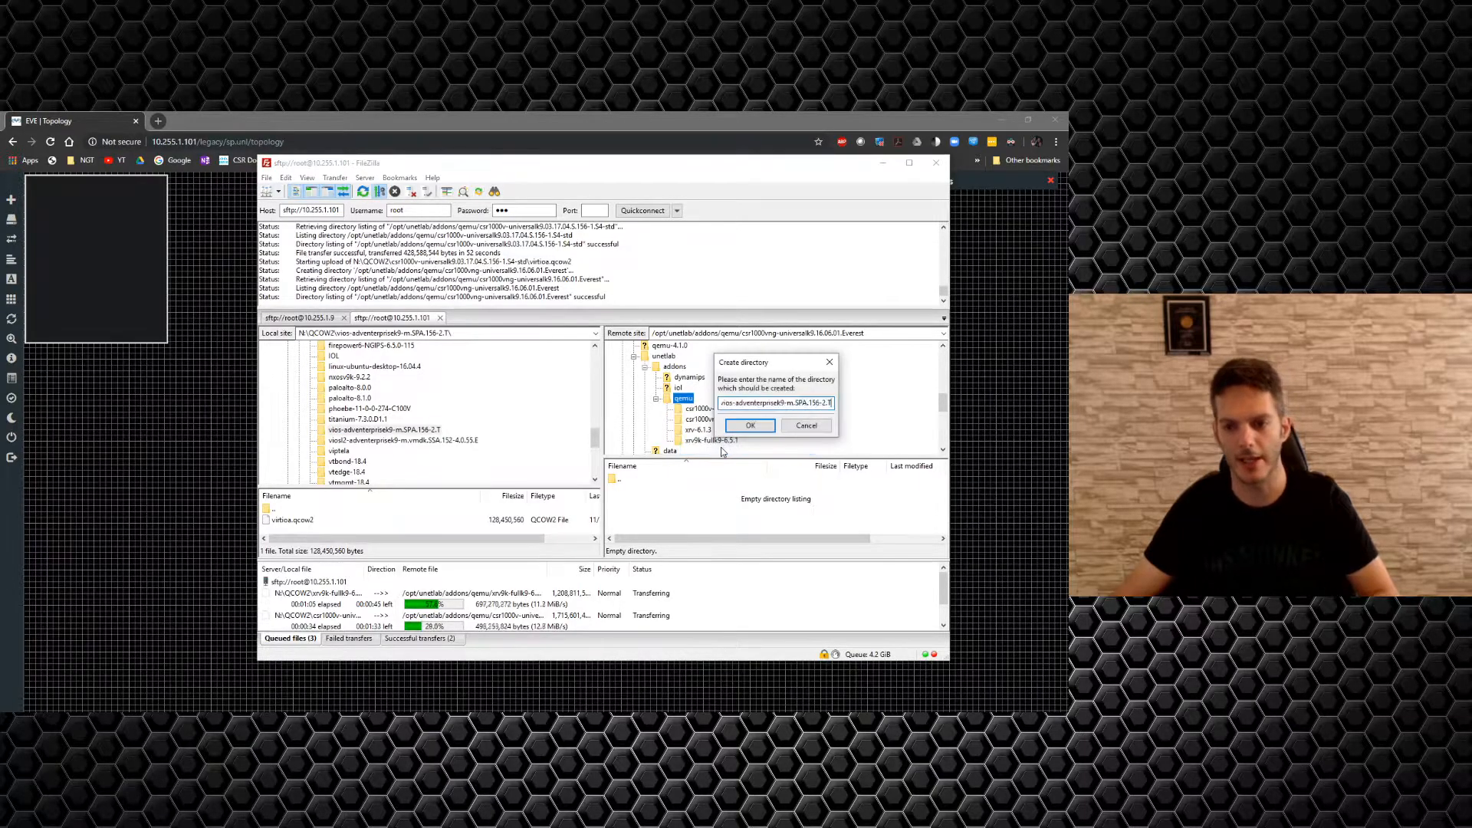
key(Return)
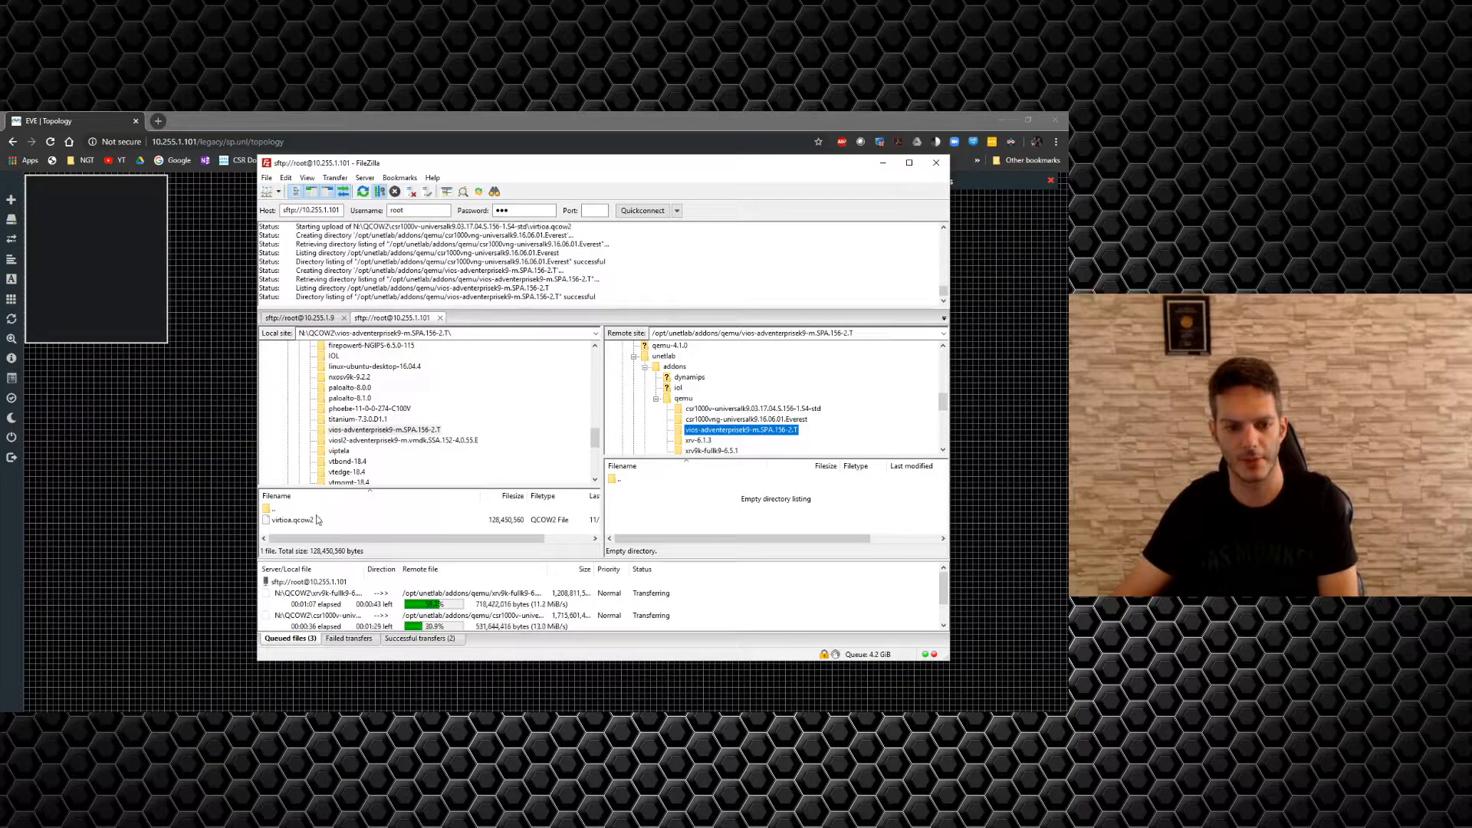
drag(313, 521, 647, 521)
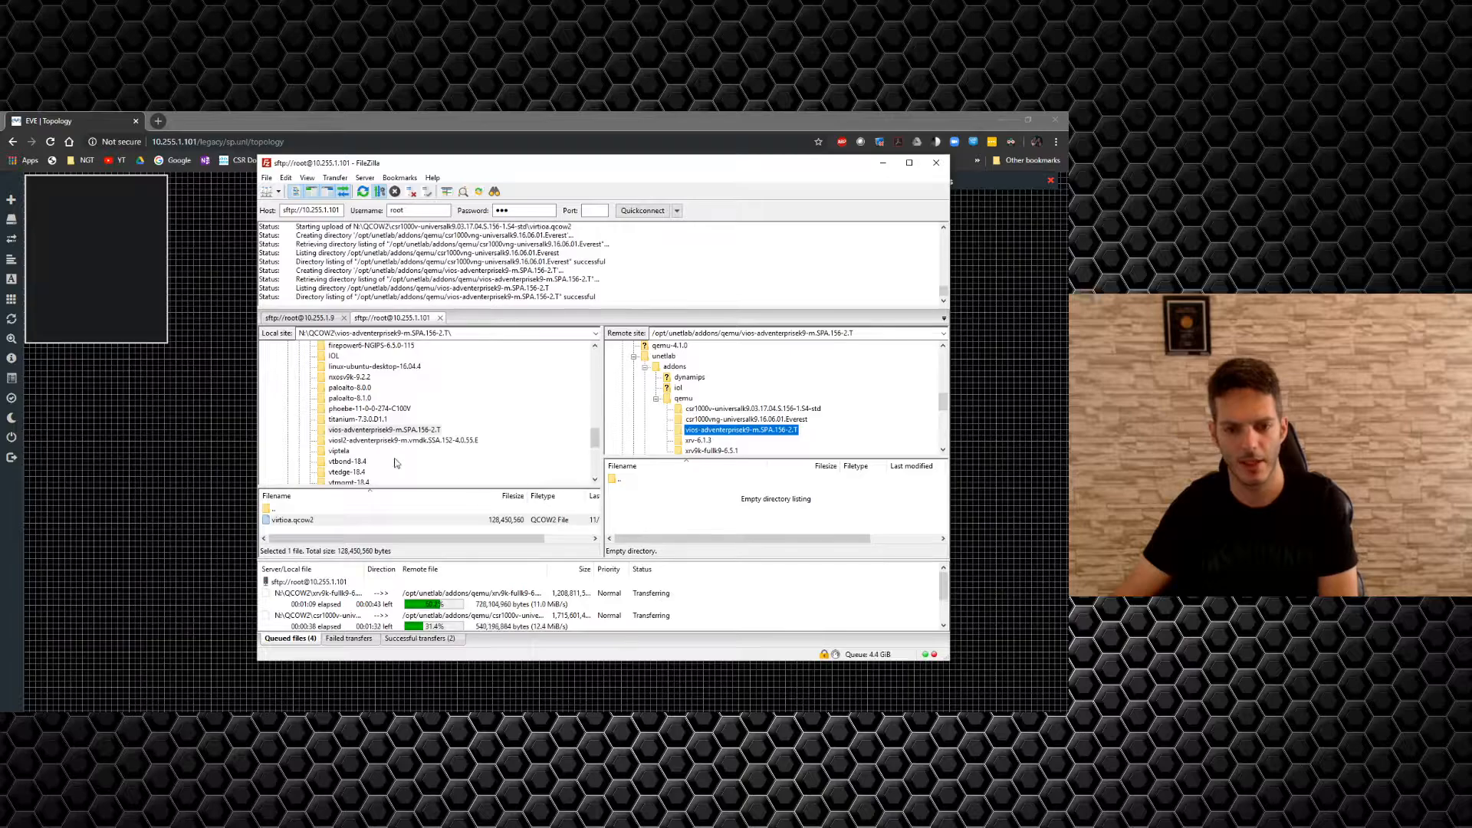
Create the viosl2 folder under qemu, queue its virtioa.qcow2, and enlarge the transfer queue.
click(396, 441)
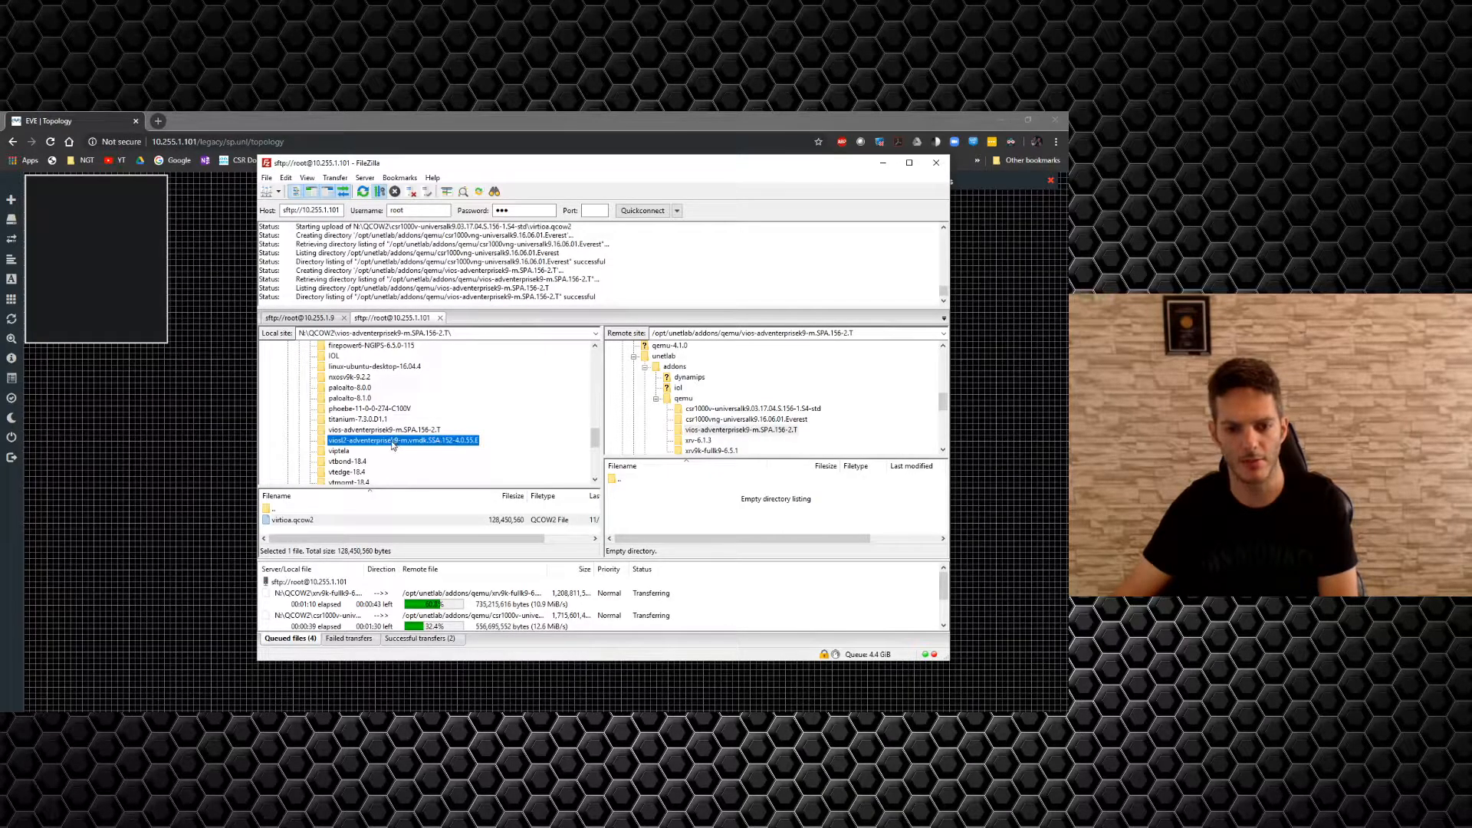
right_click(411, 449)
click(383, 456)
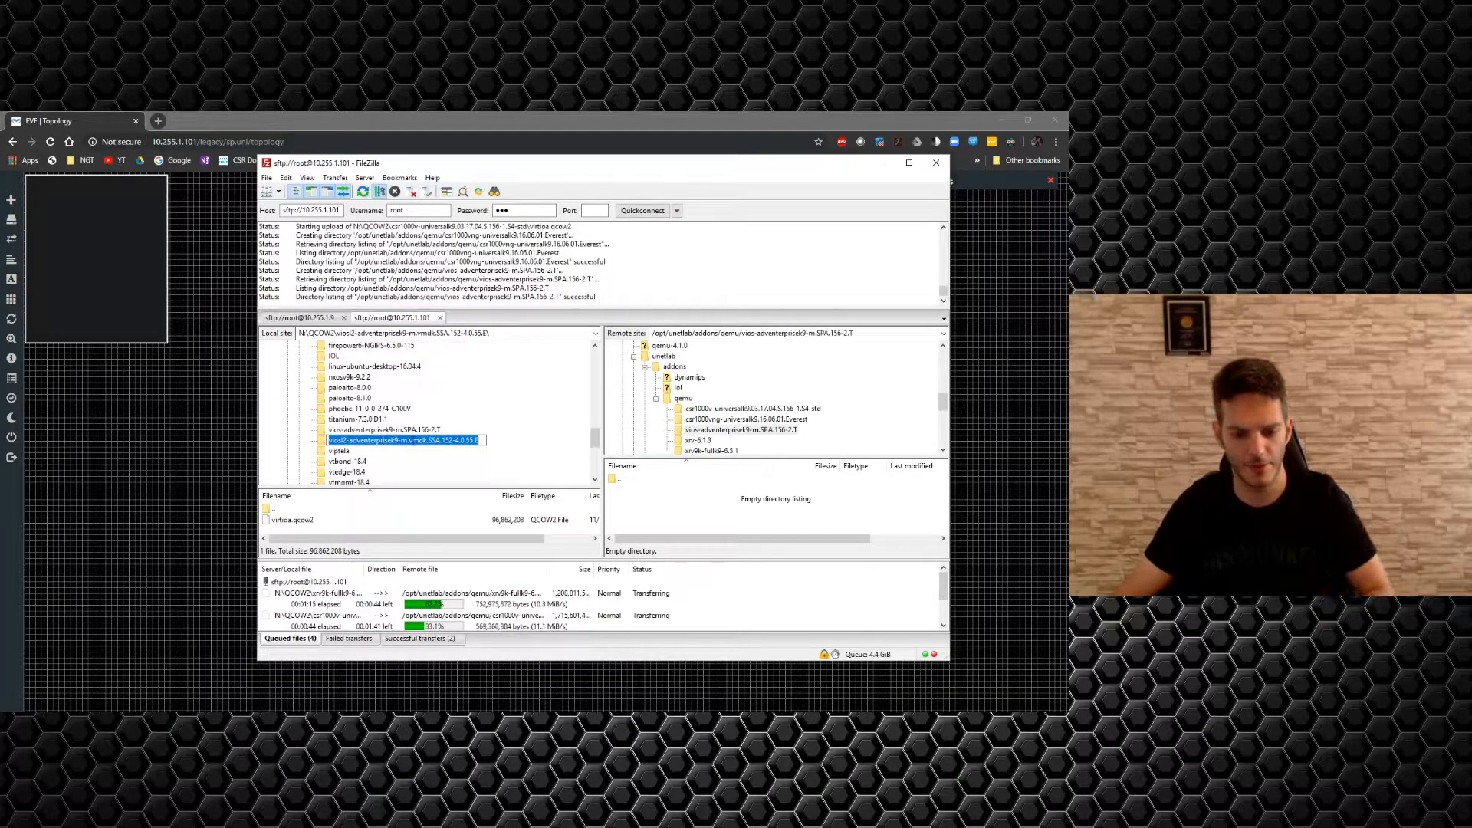
click(682, 400)
right_click(680, 407)
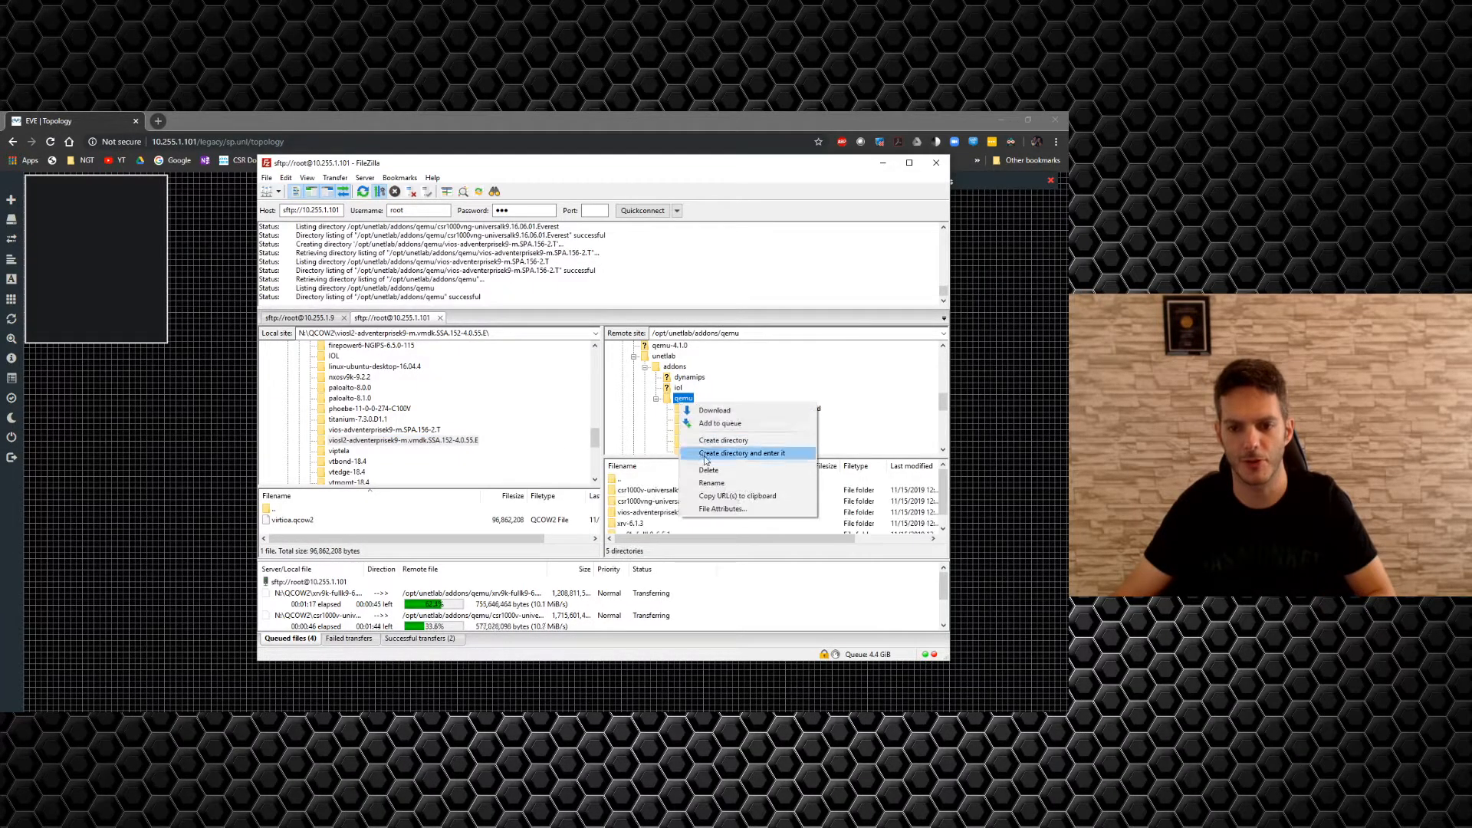
click(704, 456)
text(viosl2-adventerprisek9-m.vmdk.SSA.152-4.0.55.E)
key(Return)
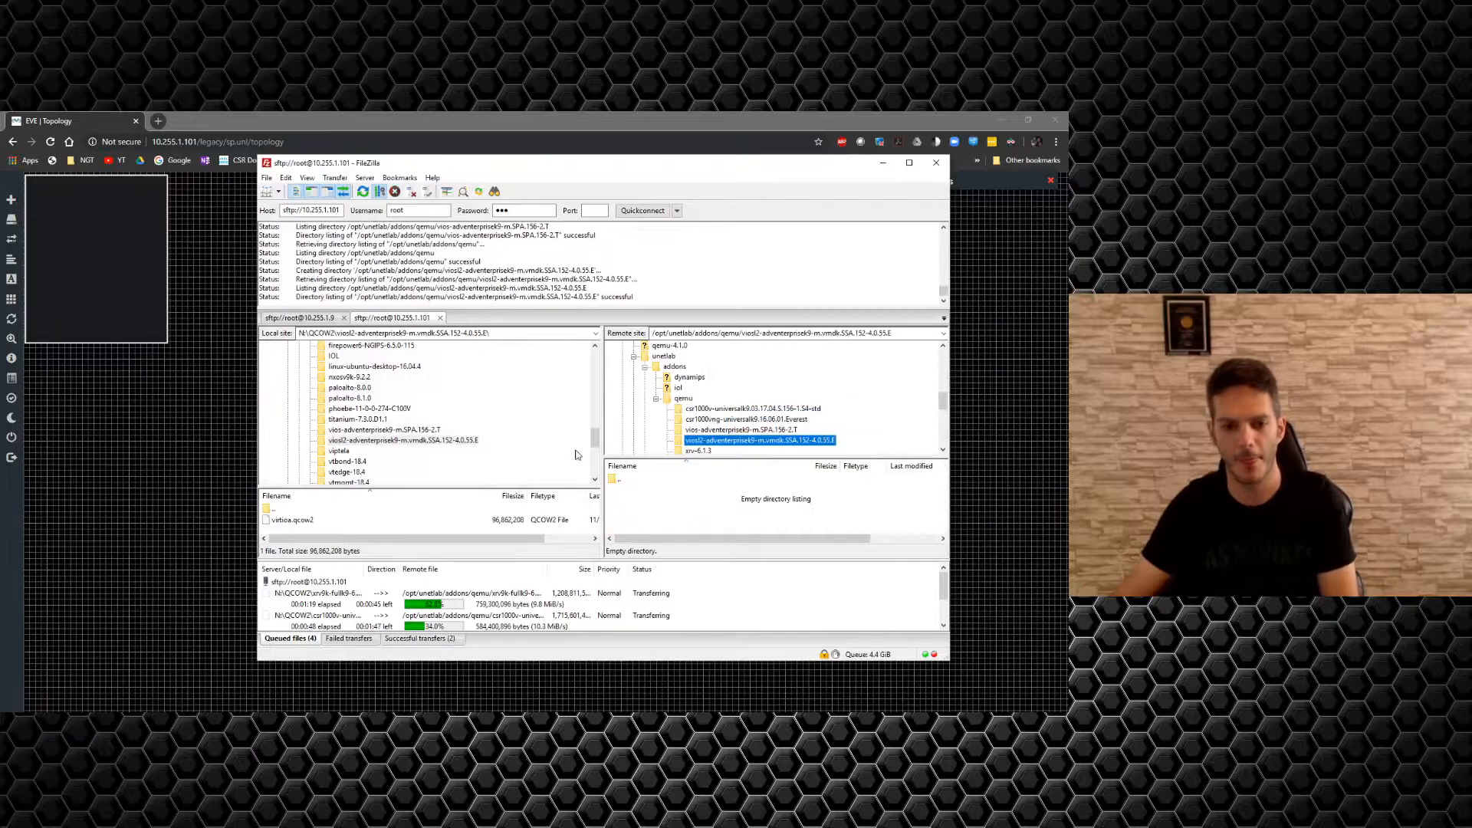
drag(304, 519, 680, 513)
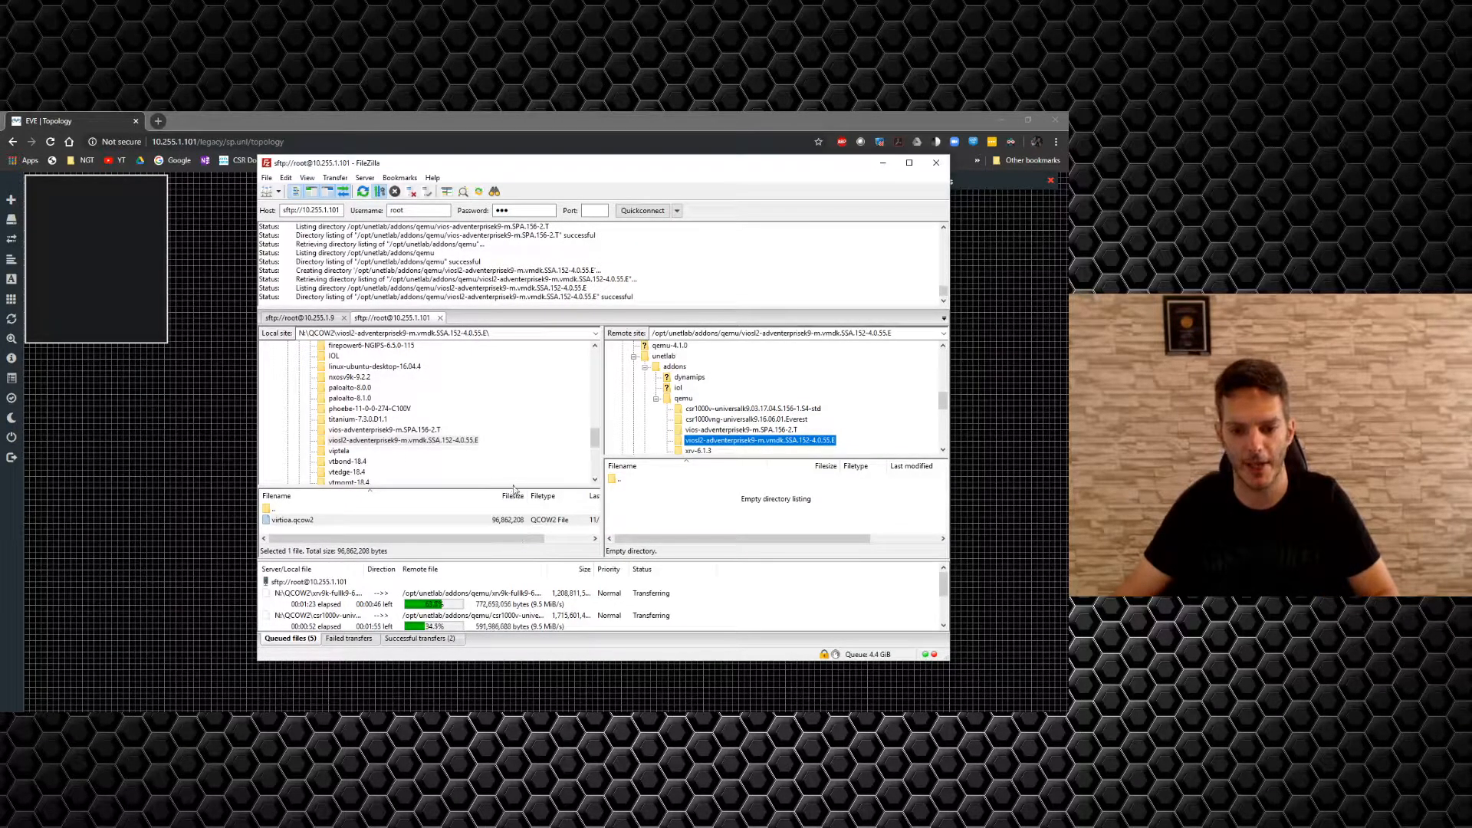
drag(493, 558, 498, 471)
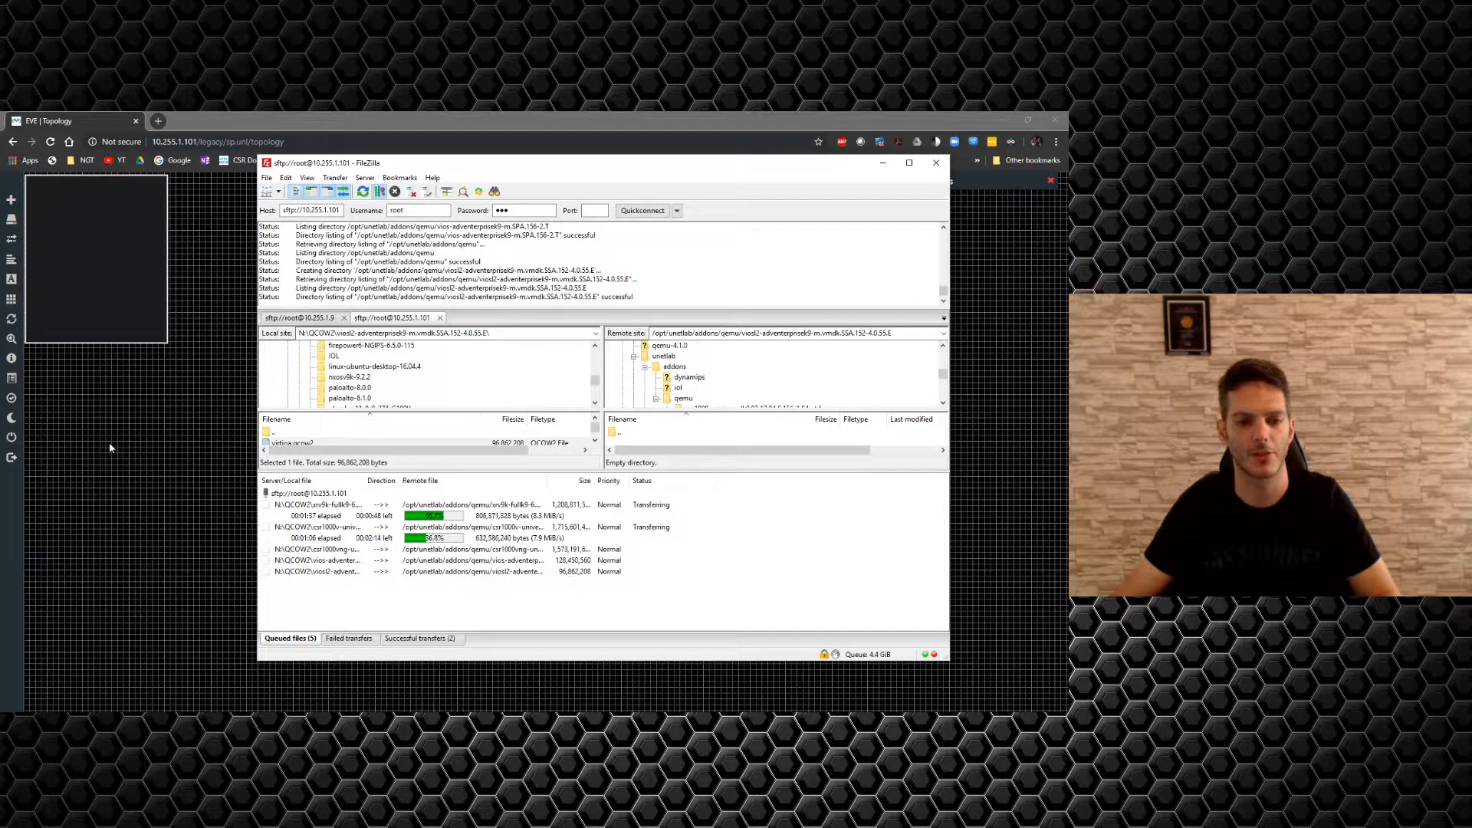
Start a new node on the EVE-NG canvas and browse the templates: CSR 1000V, vIOS, XRv, XRv 9000.
click(170, 427)
right_click(448, 329)
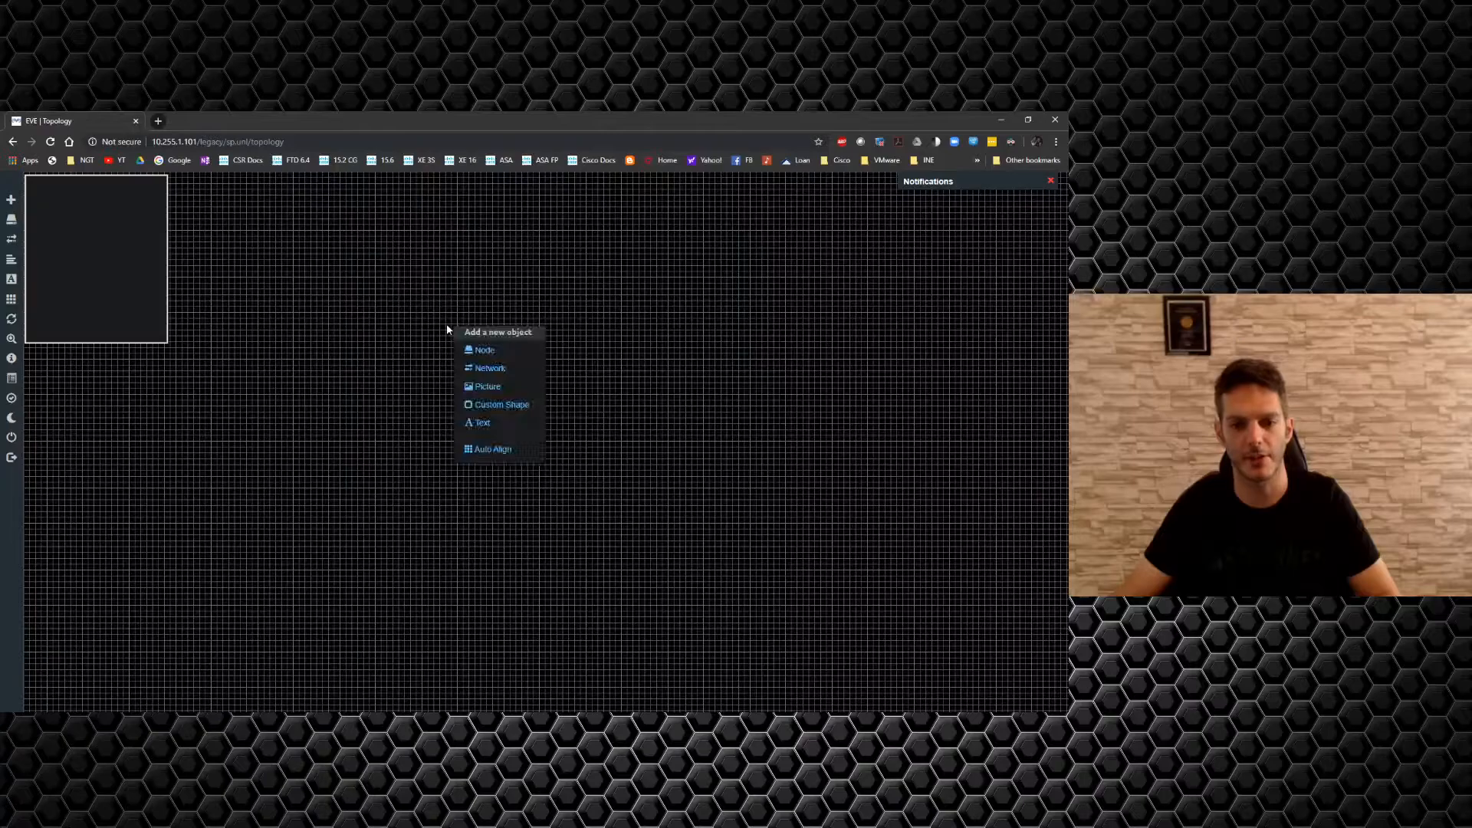
click(487, 350)
scroll(586, 446, down, 4)
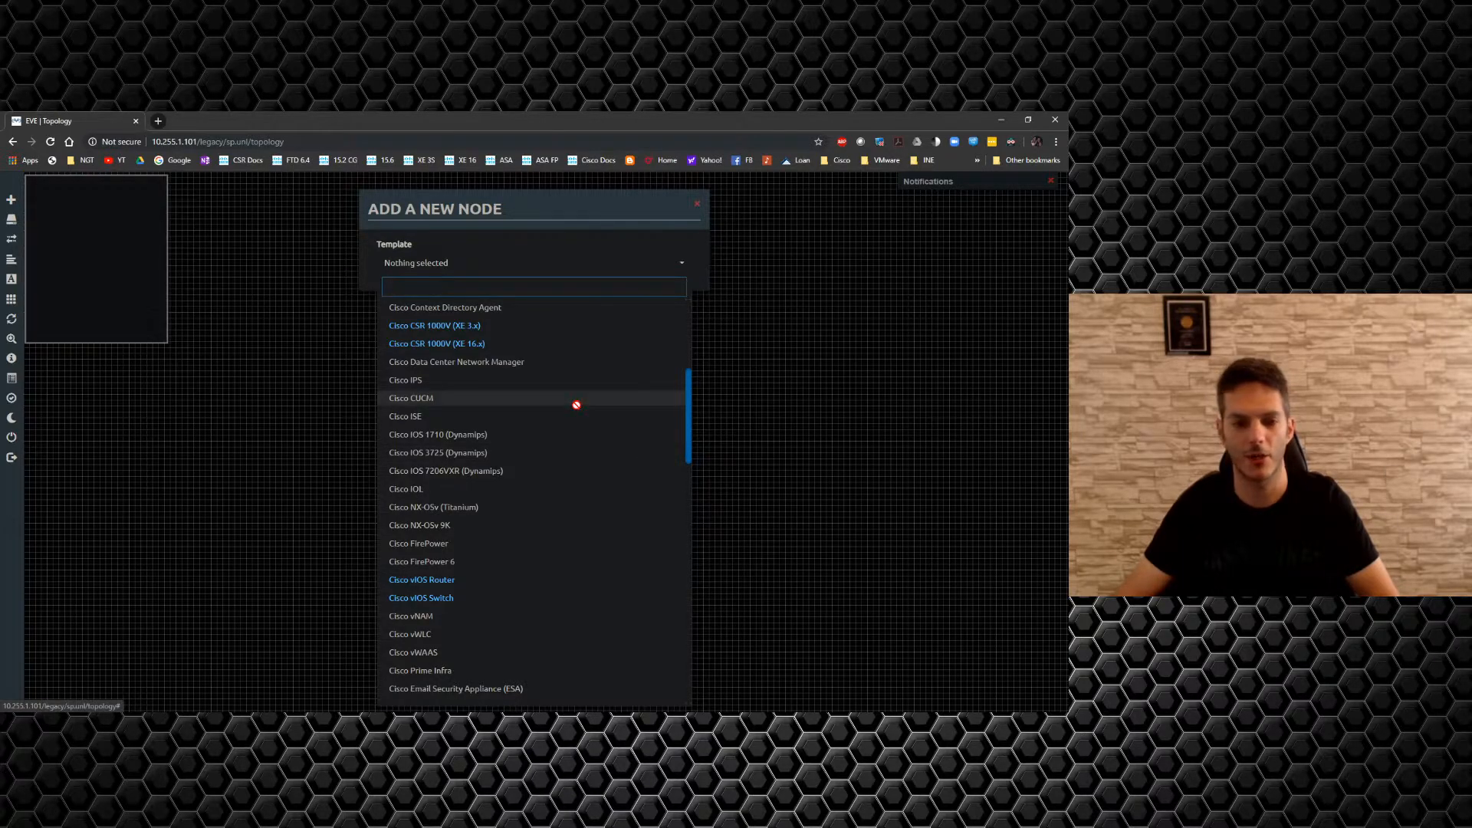
scroll(571, 407, down, 3)
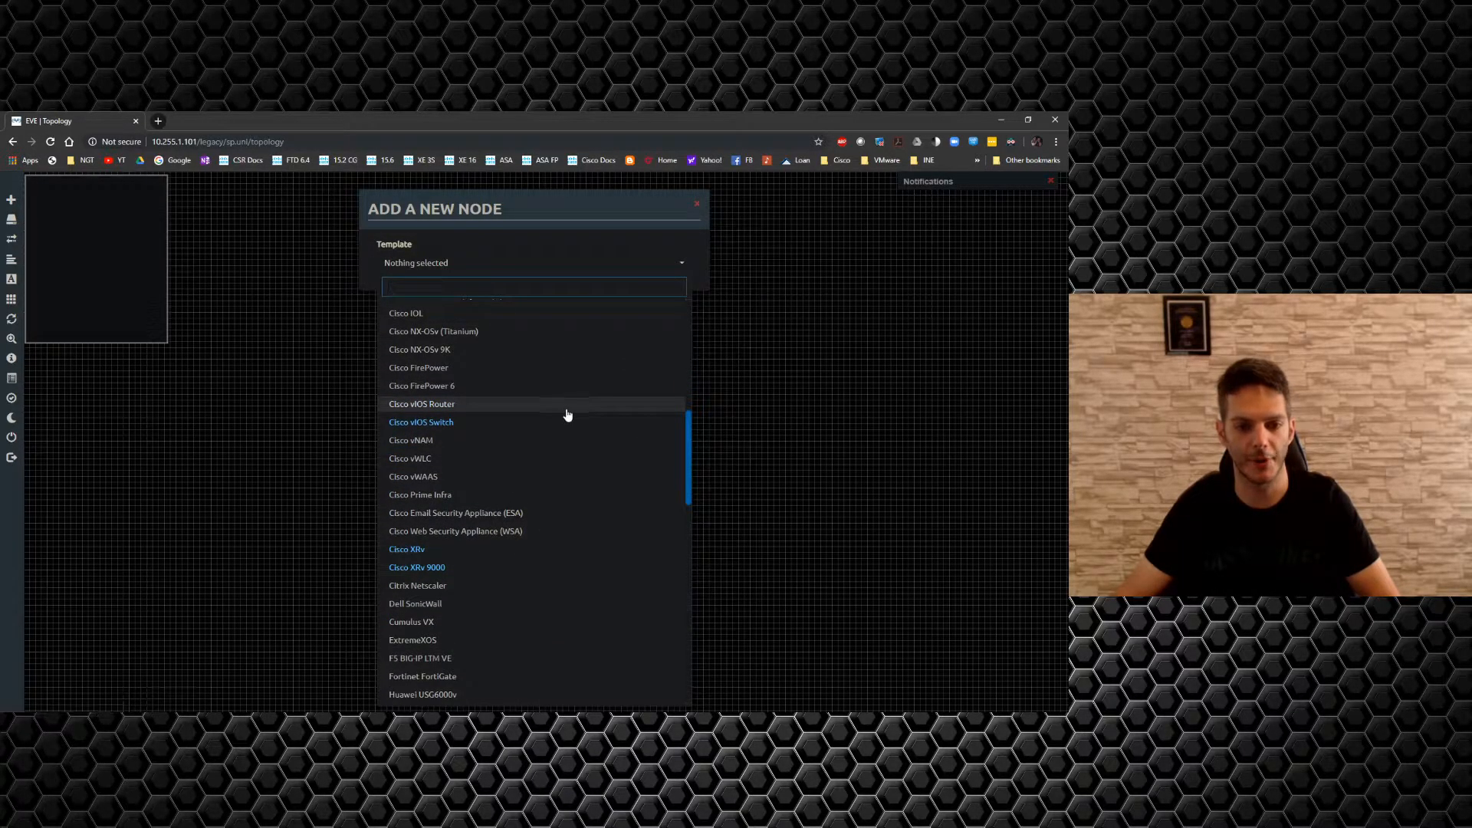
scroll(568, 415, down, 1)
scroll(567, 414, down, 2)
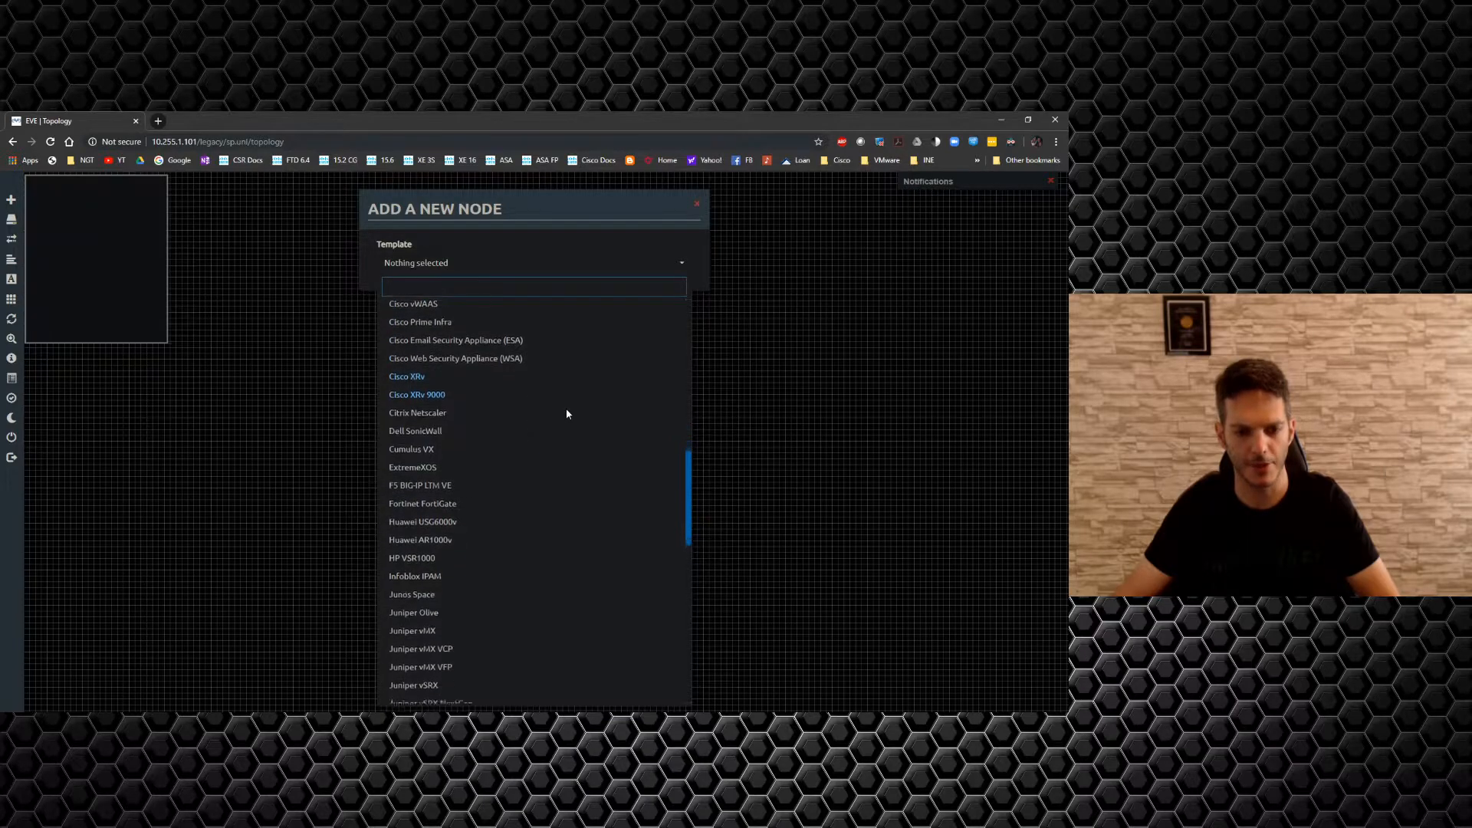
scroll(561, 409, down, 7)
scroll(562, 409, down, 5)
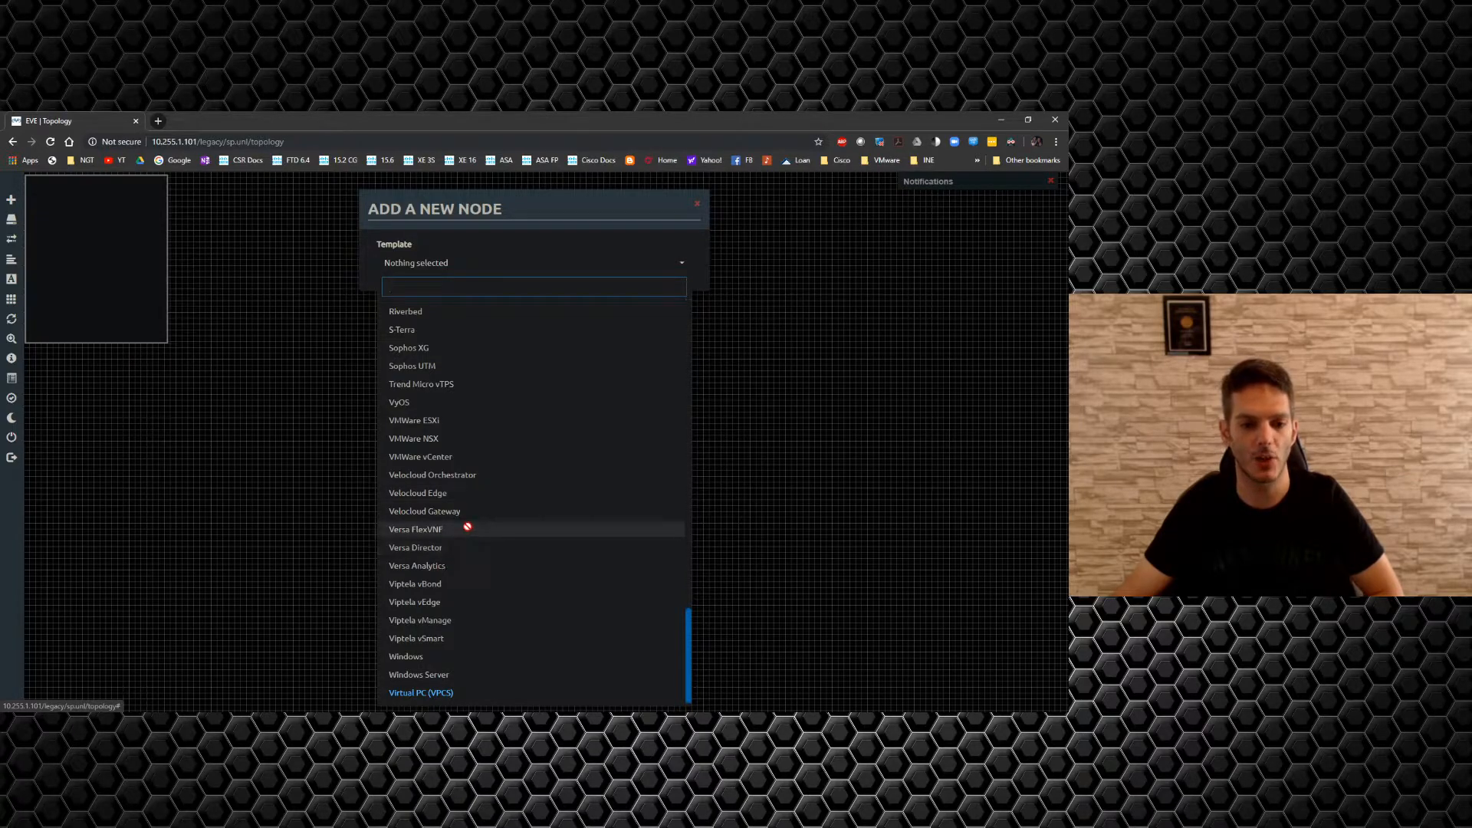
scroll(467, 526, up, 3)
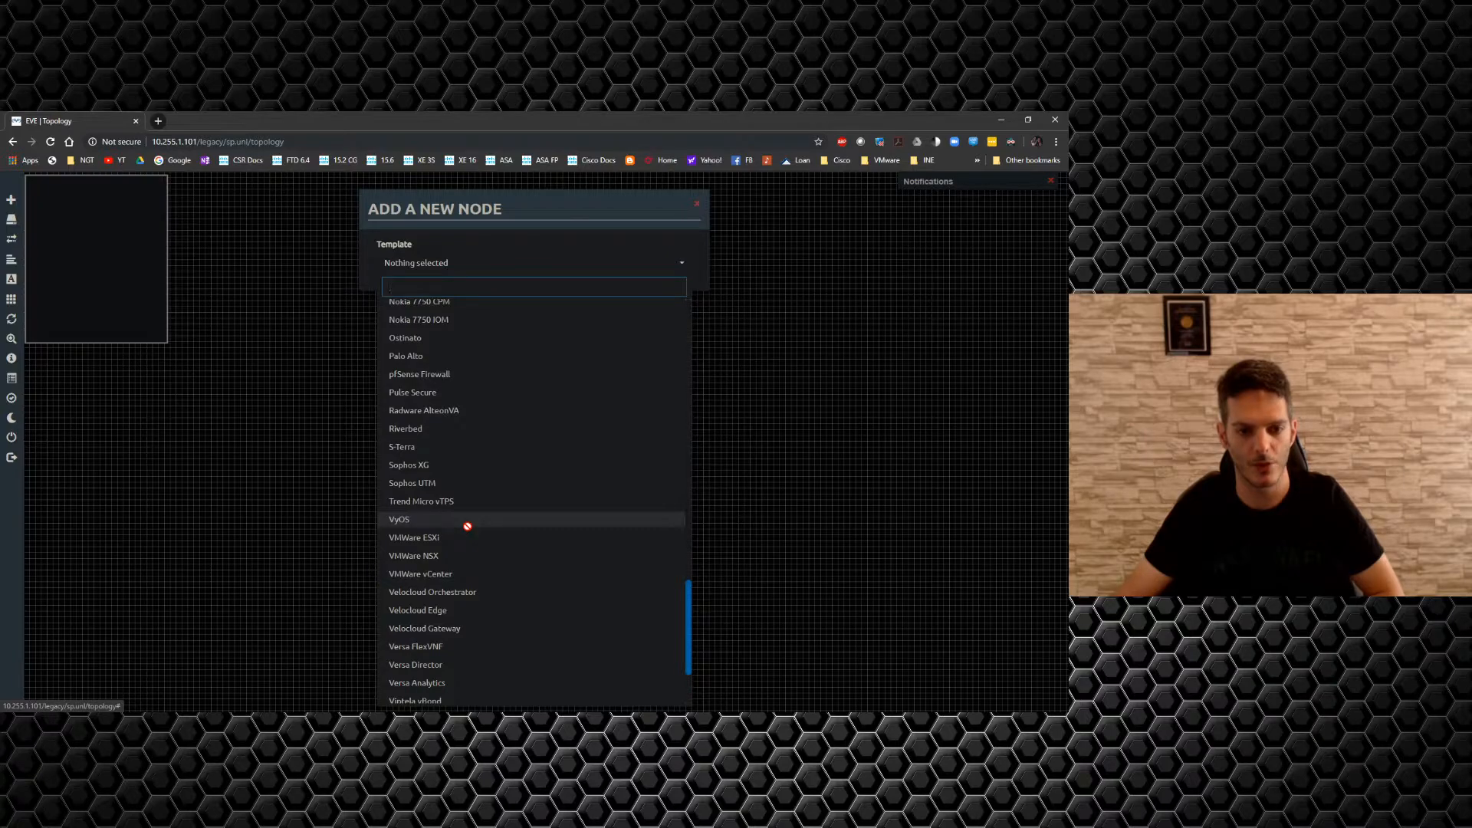
scroll(467, 526, up, 3)
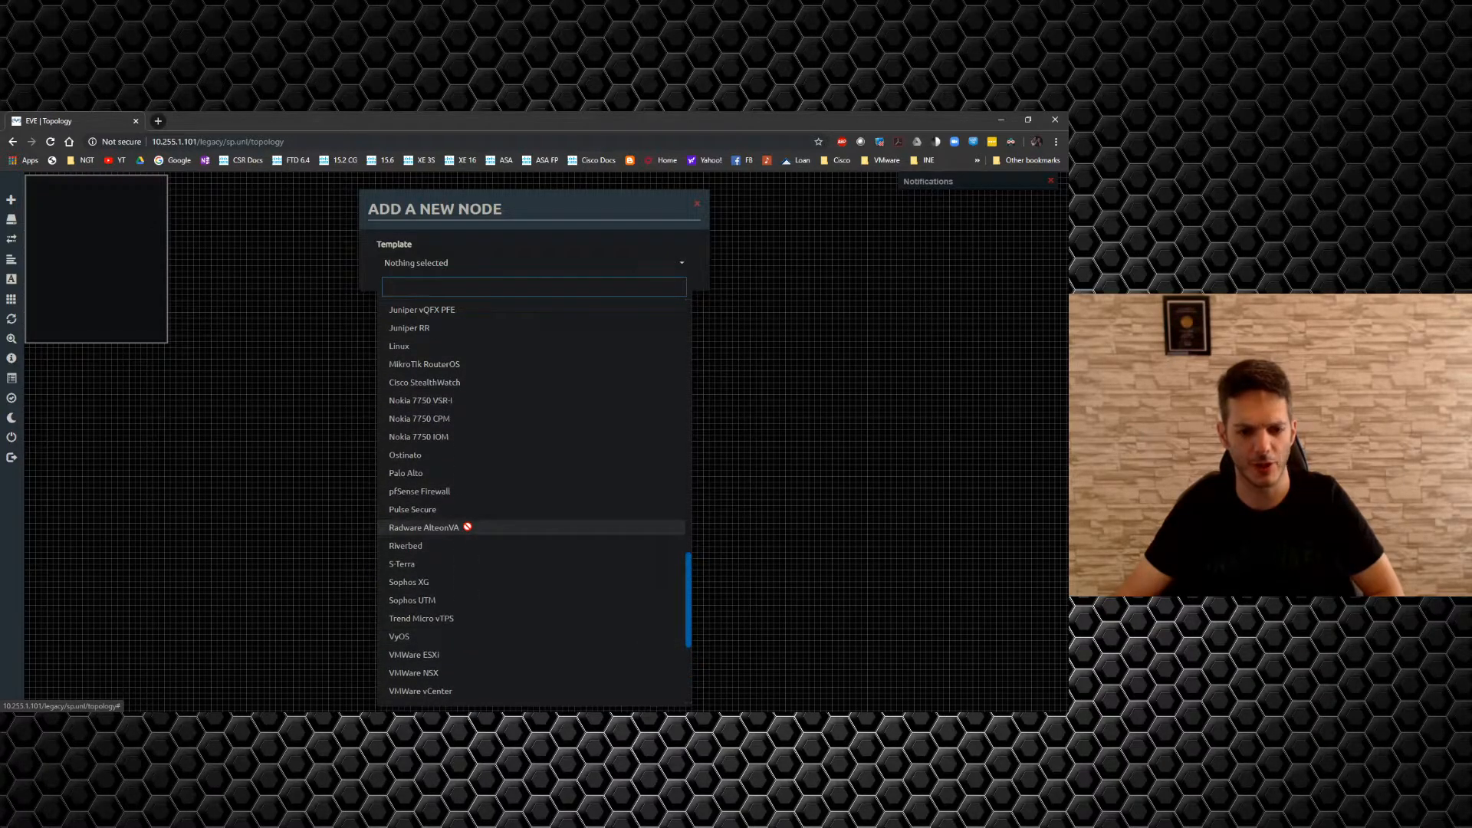
scroll(467, 526, down, 6)
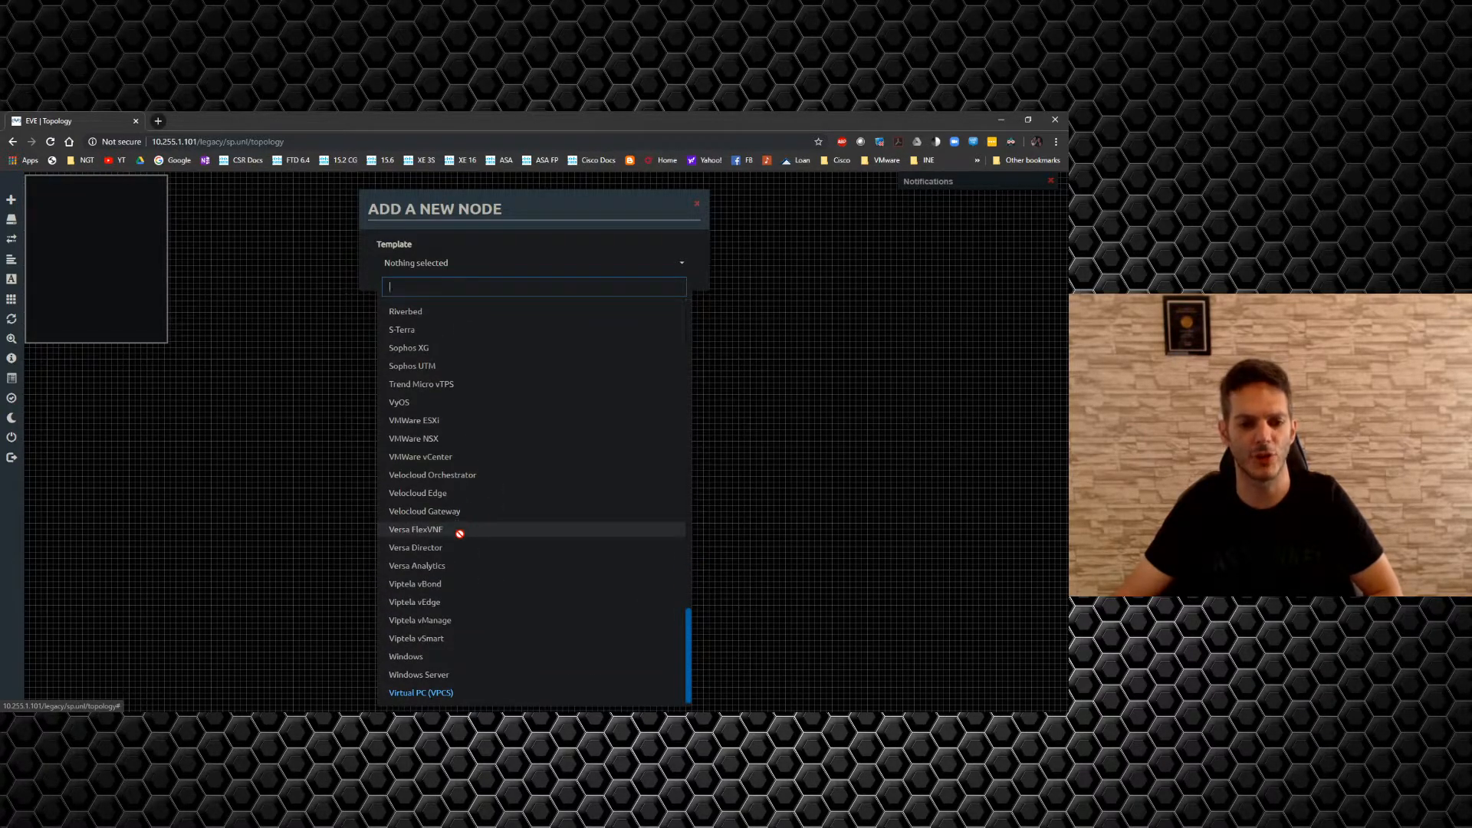
scroll(462, 510, up, 9)
scroll(463, 513, up, 8)
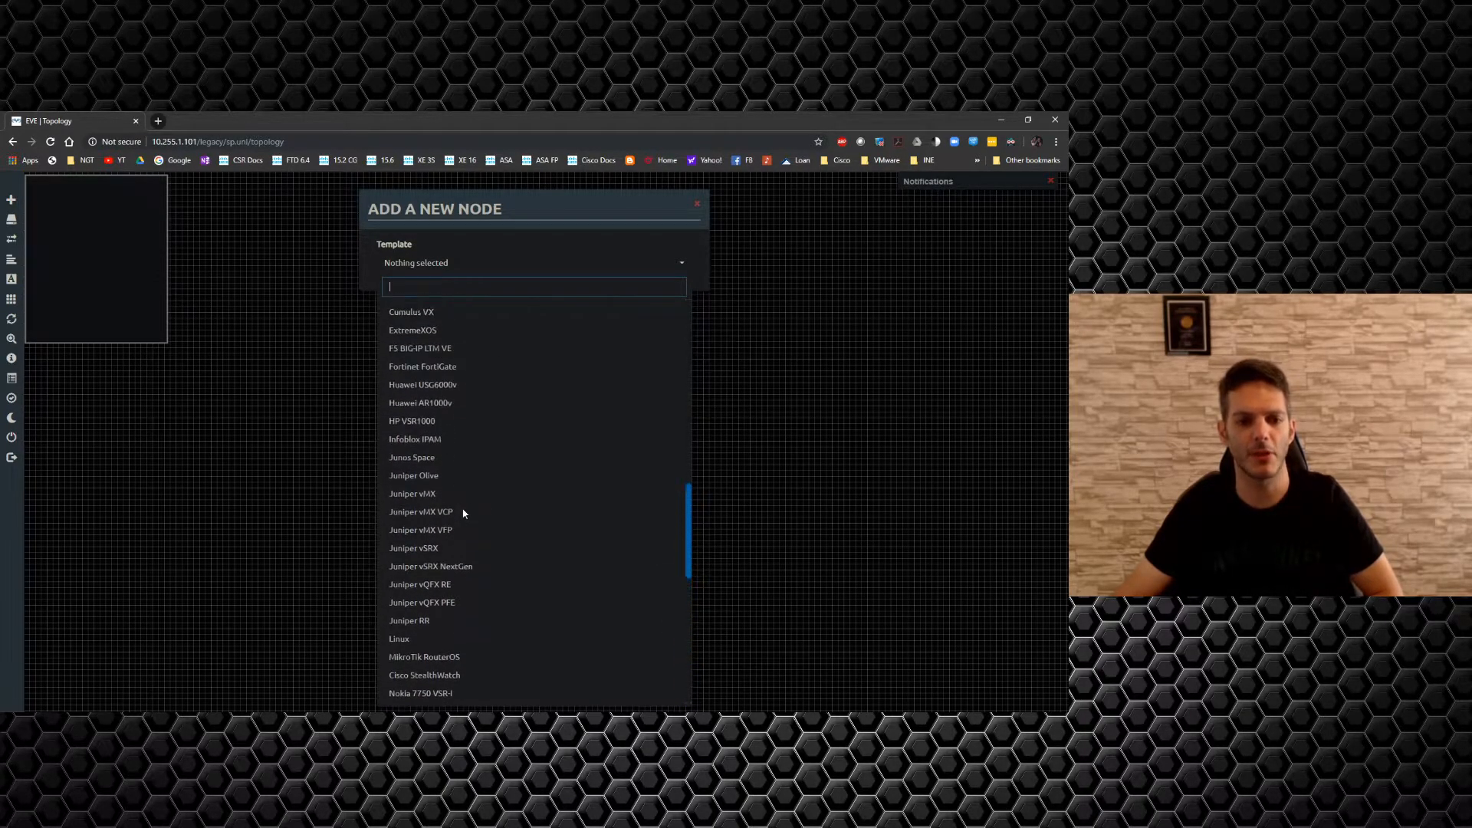
scroll(543, 504, up, 3)
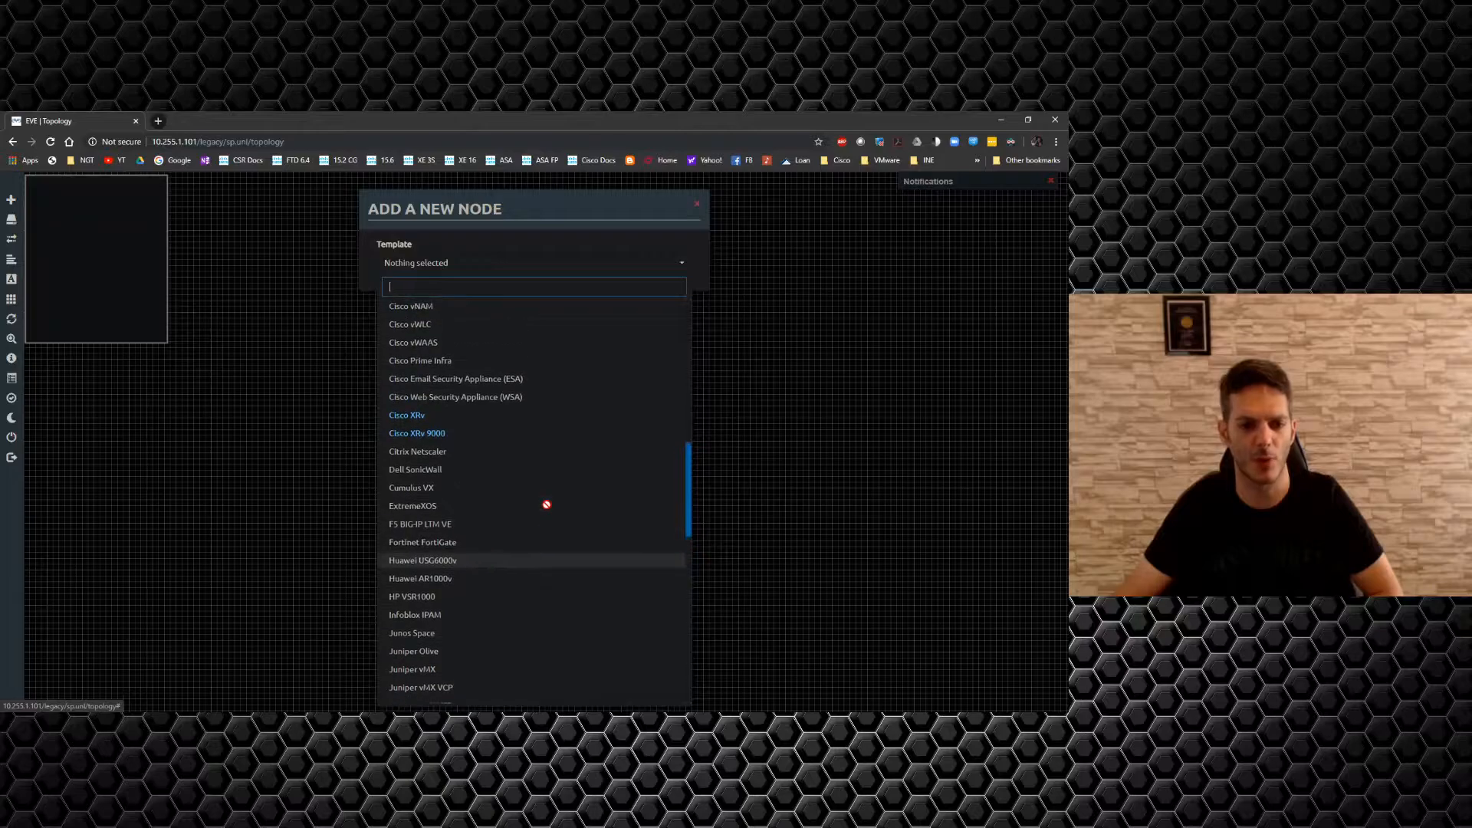
scroll(546, 505, up, 9)
scroll(547, 504, up, 5)
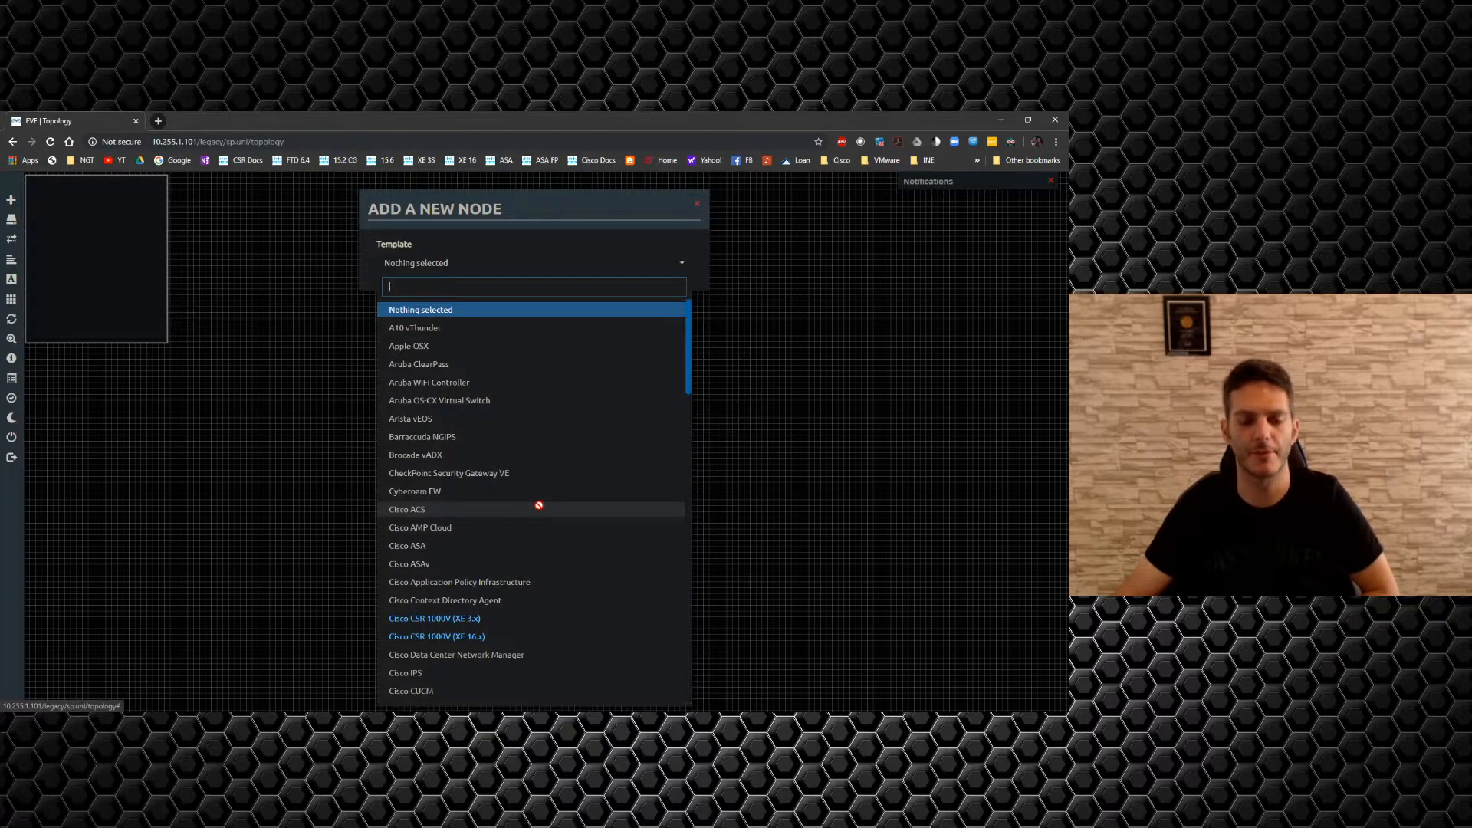
scroll(540, 505, down, 5)
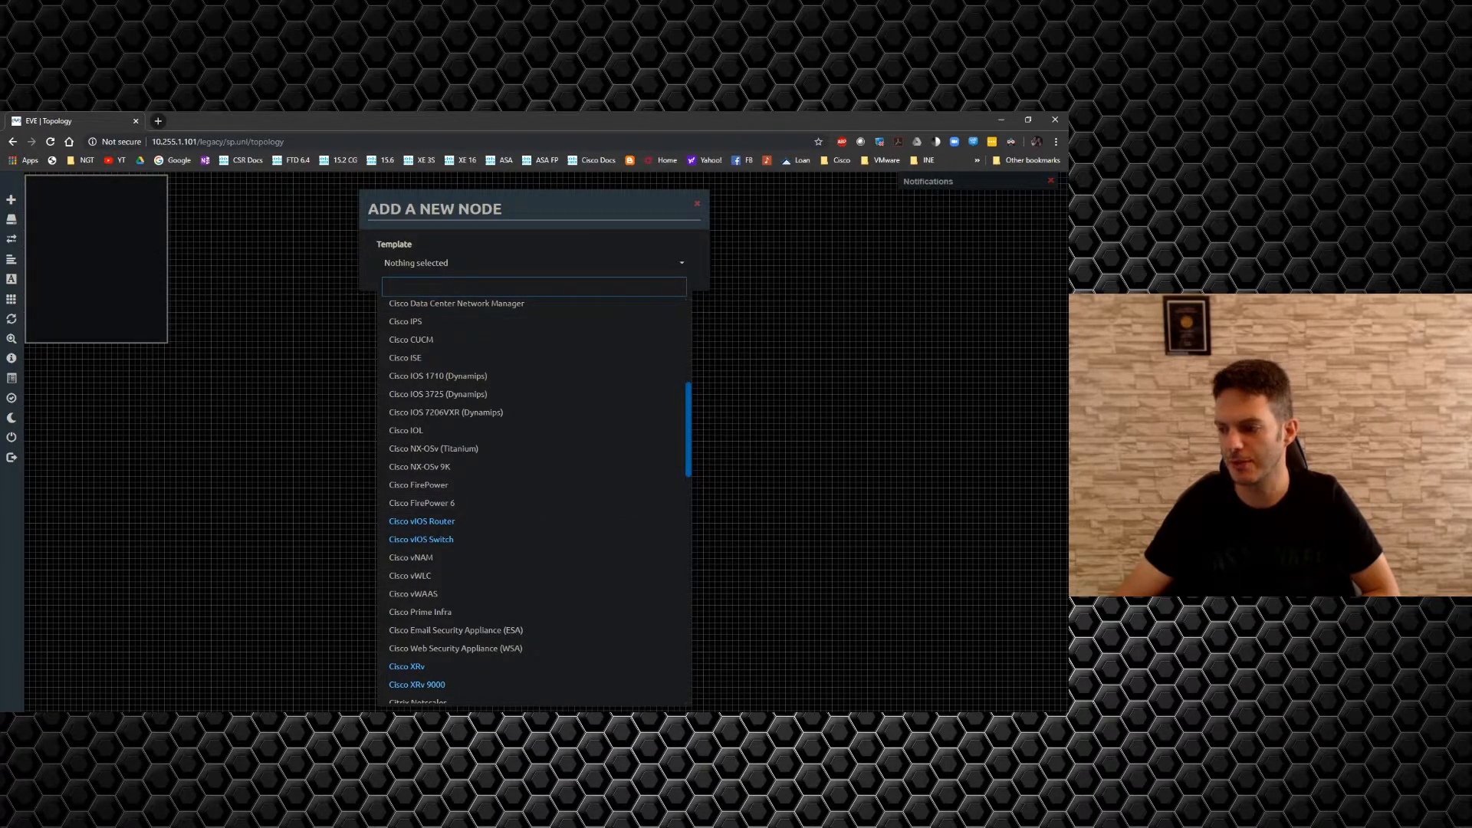
key(alt+Tab)
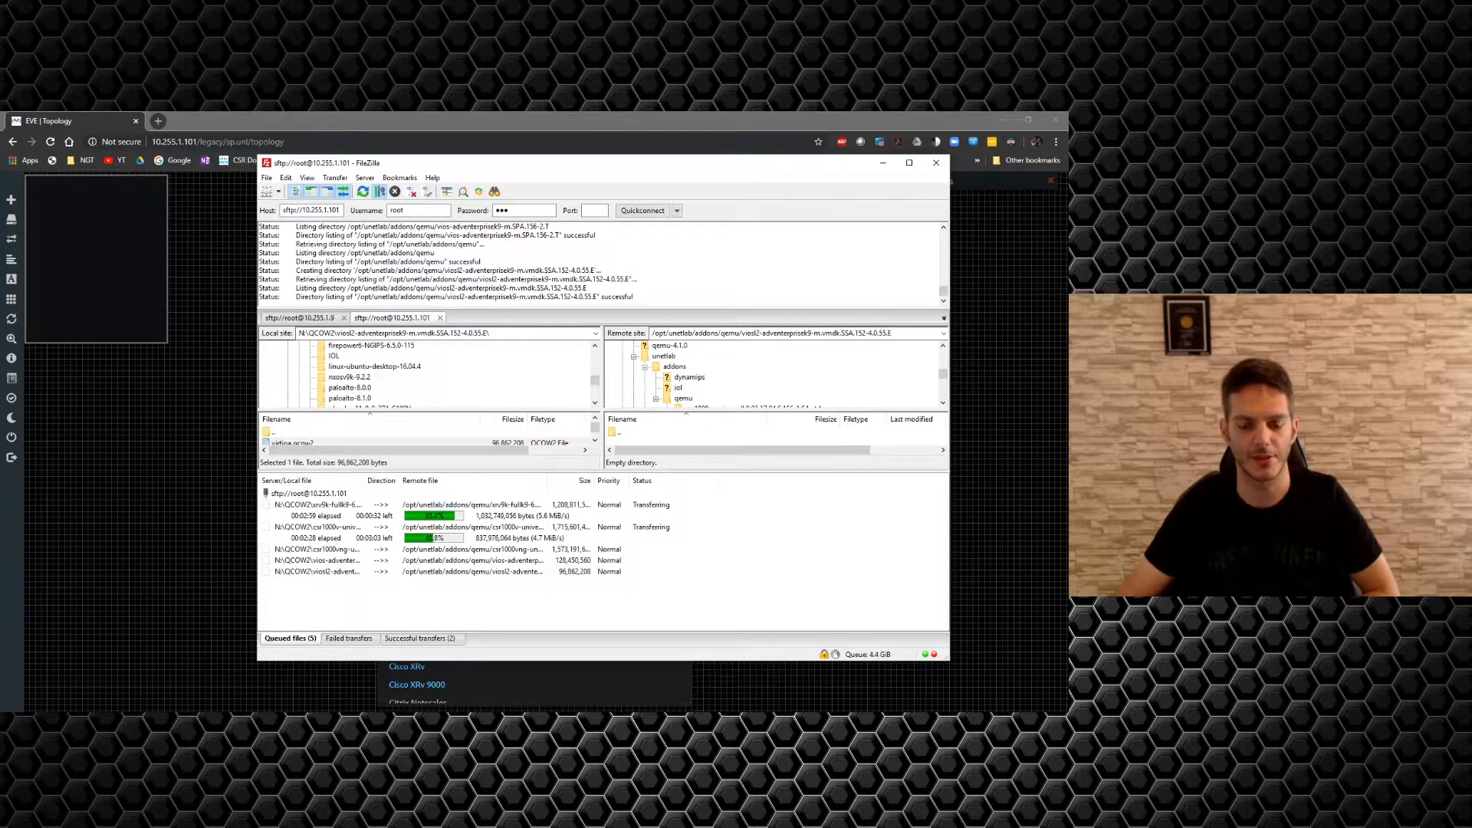
Check the FileZilla transfer queue, then return to the EVE-NG topology canvas.
scroll(499, 371, down, 10)
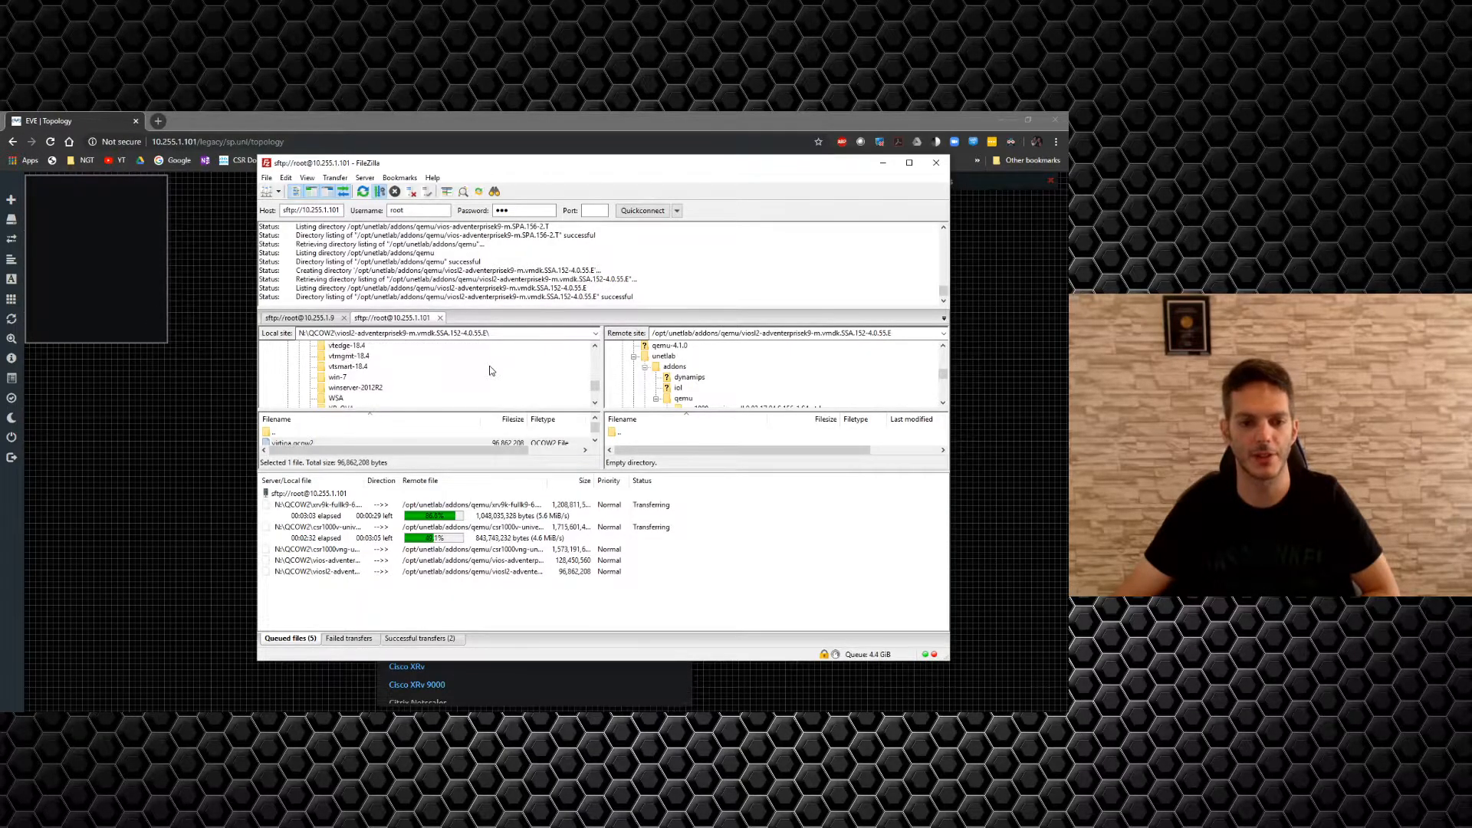
scroll(490, 372, up, 1)
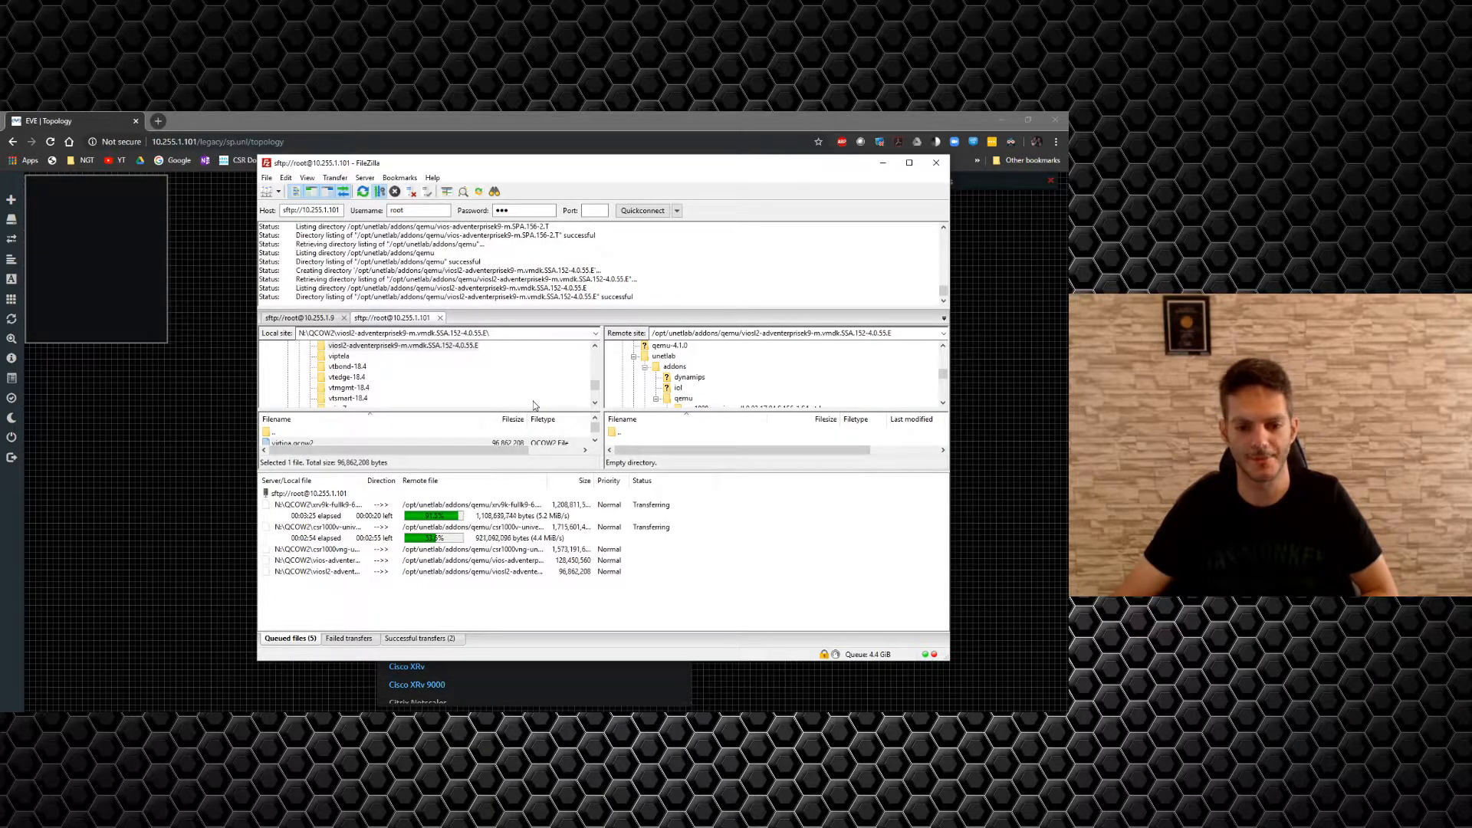
click(139, 422)
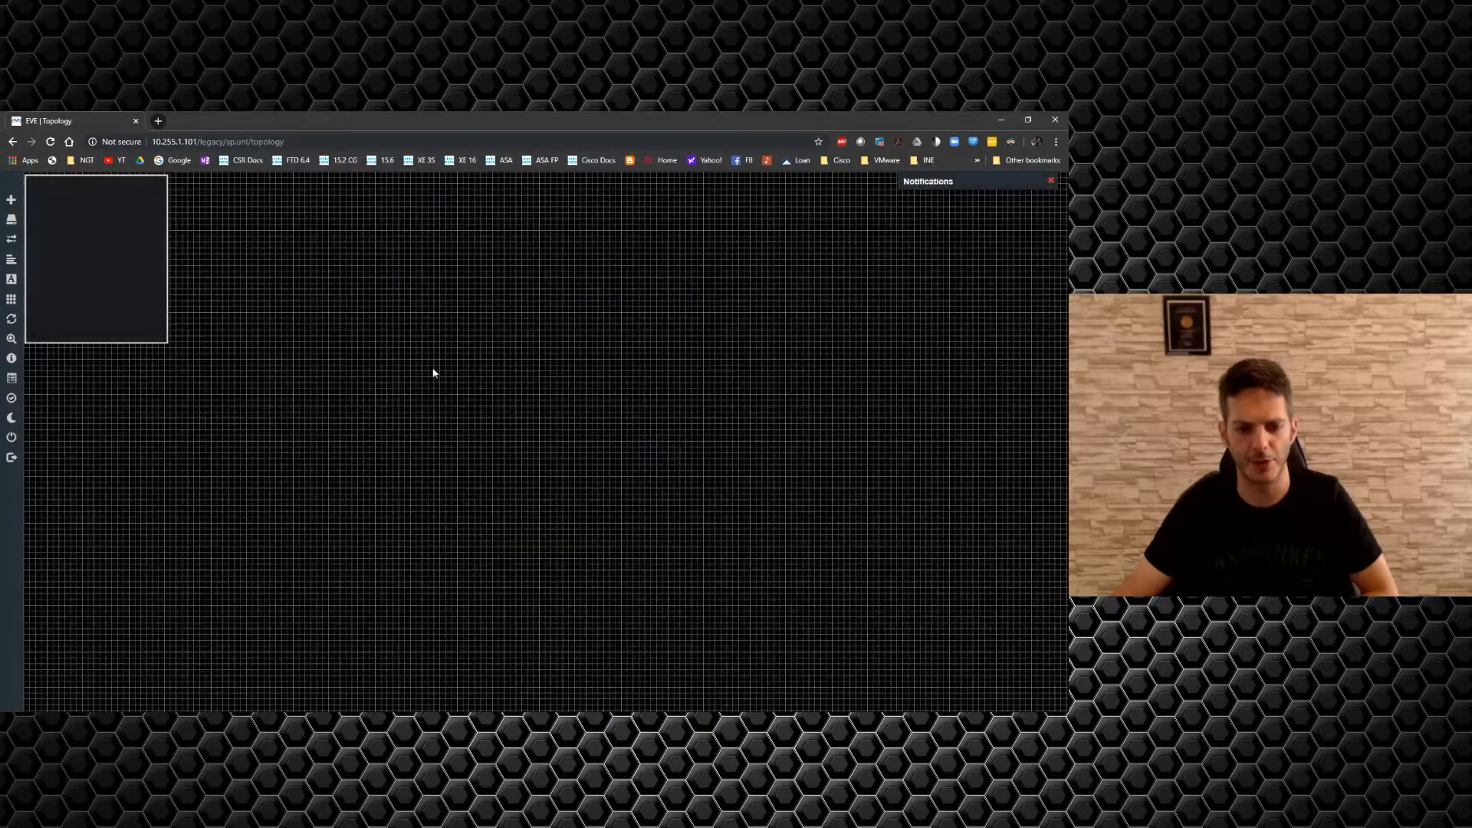
Create 4 Cisco XRv nodes (xrv1–xrv4) with 8 Ethernets each and save them.
right_click(432, 374)
click(461, 397)
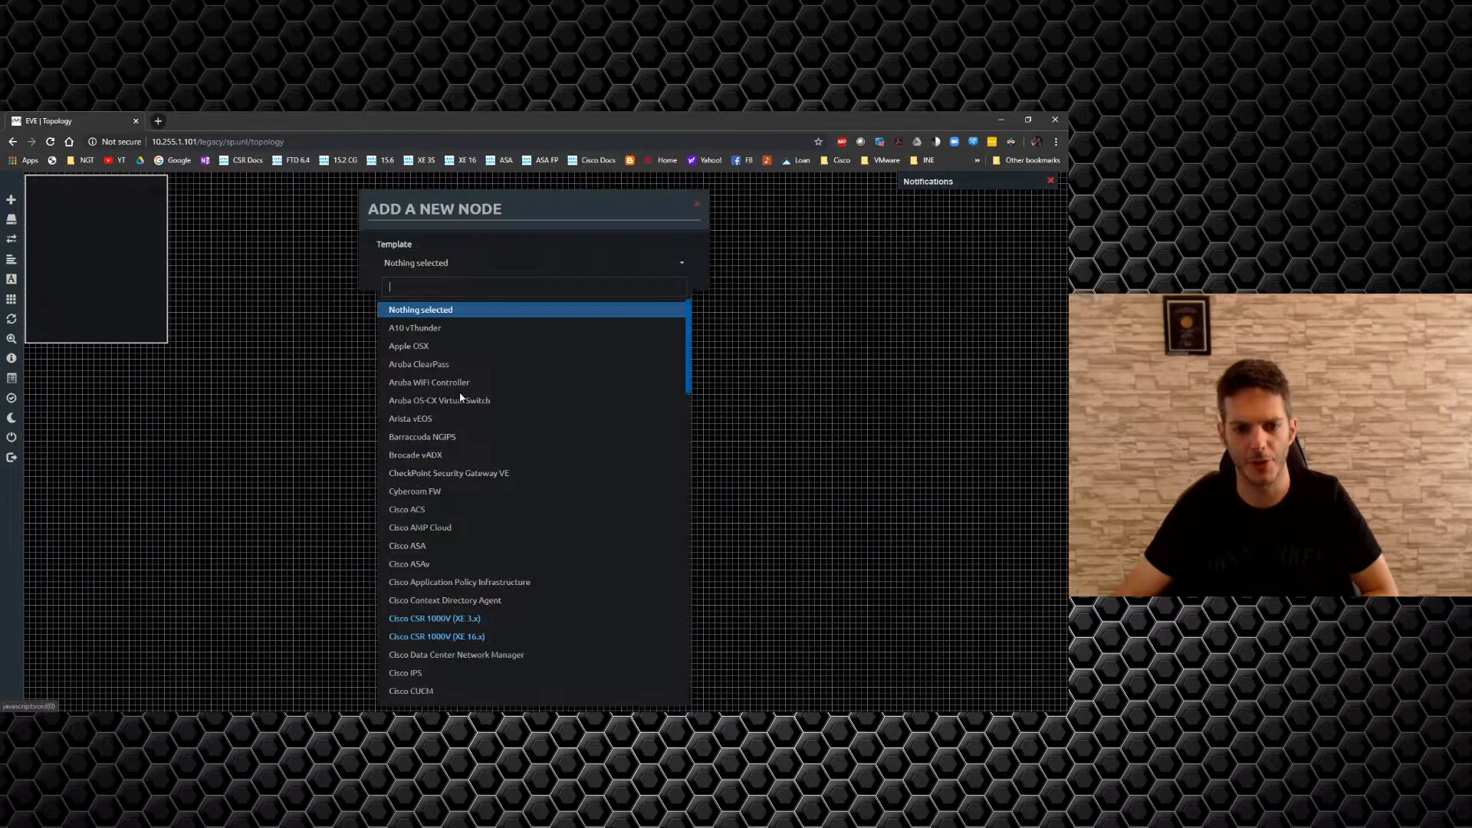
scroll(491, 460, down, 2)
scroll(495, 479, down, 4)
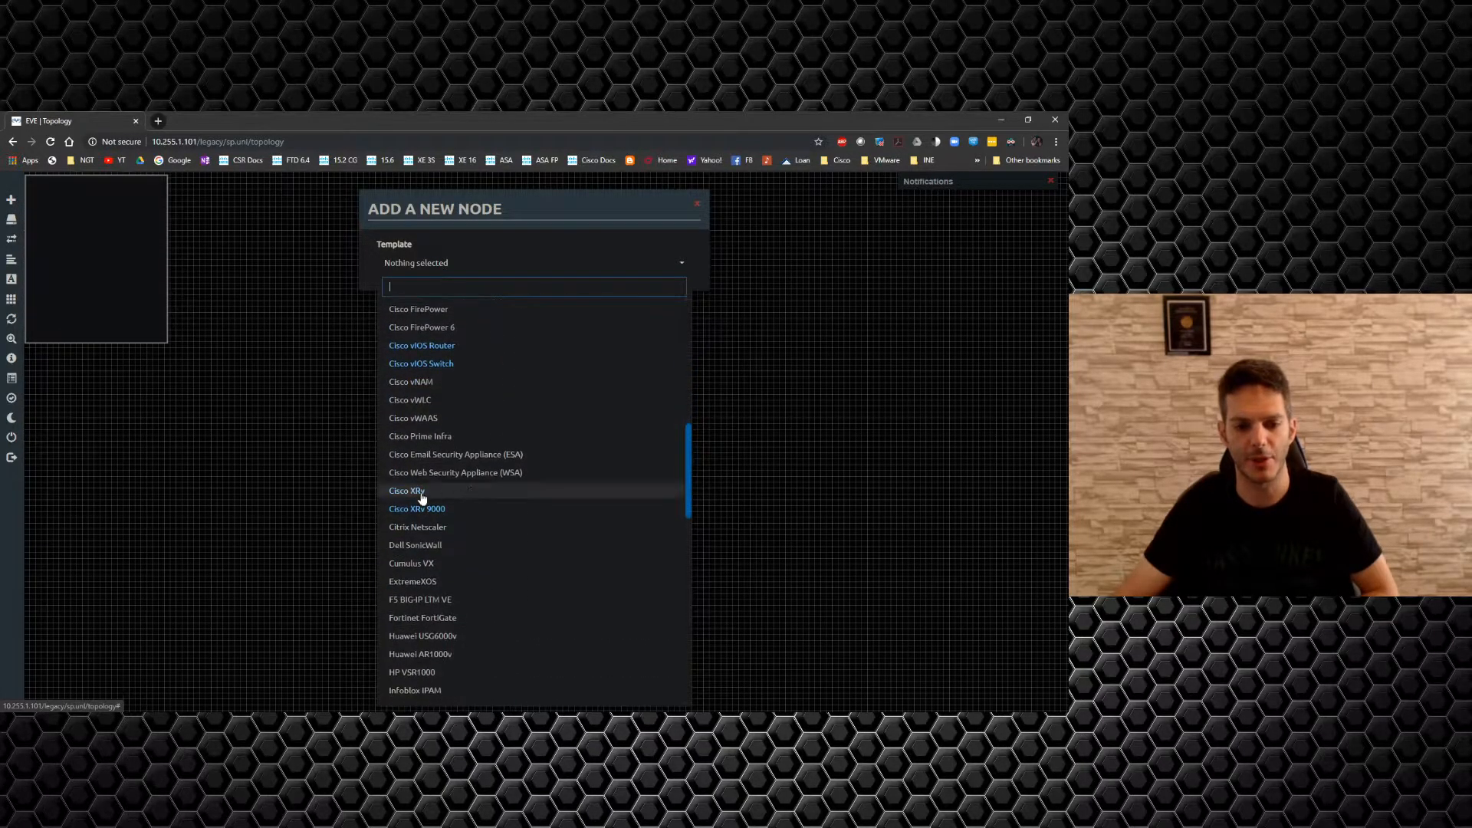
click(422, 494)
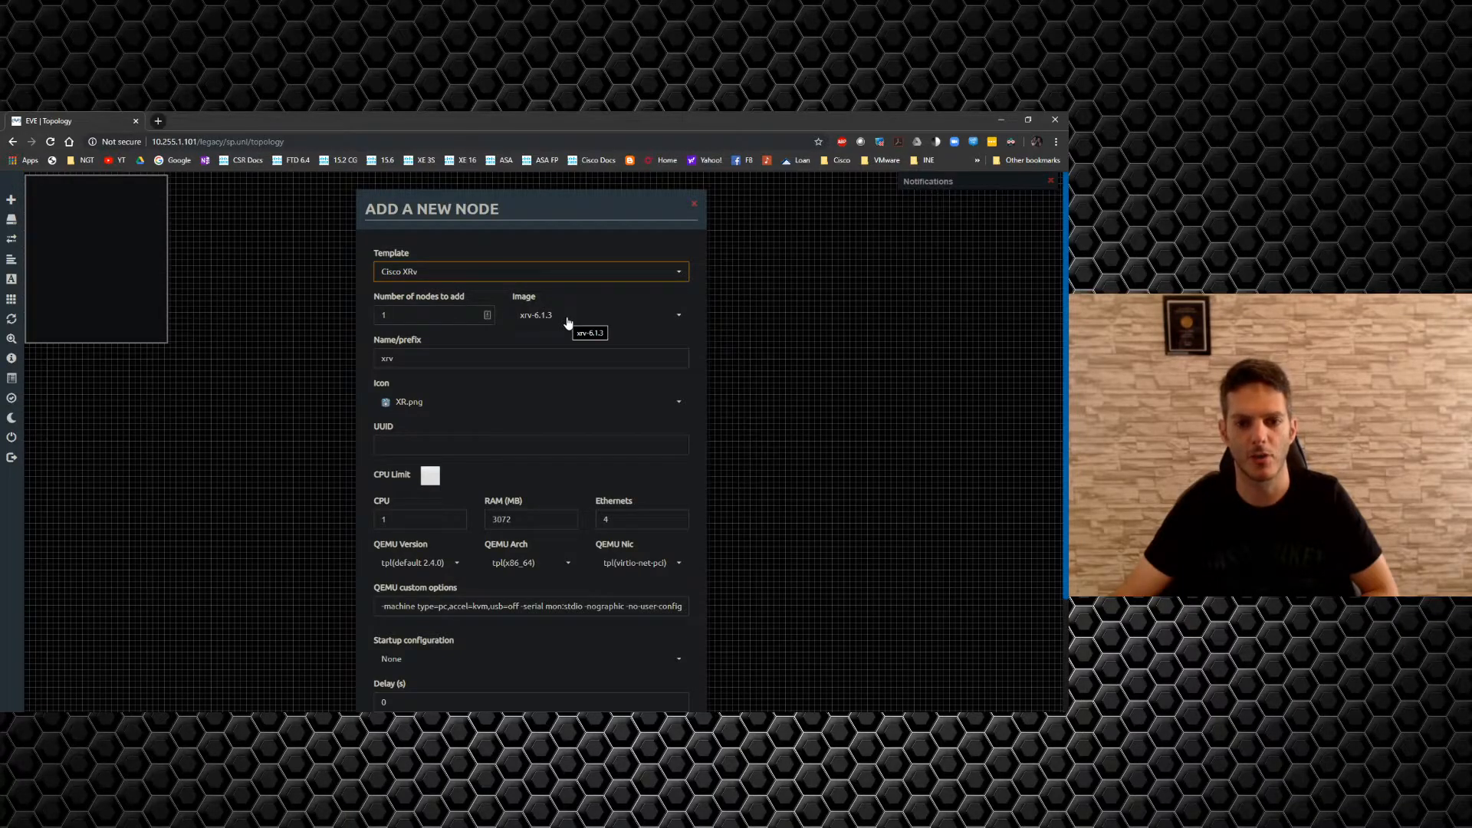
drag(406, 315, 328, 313)
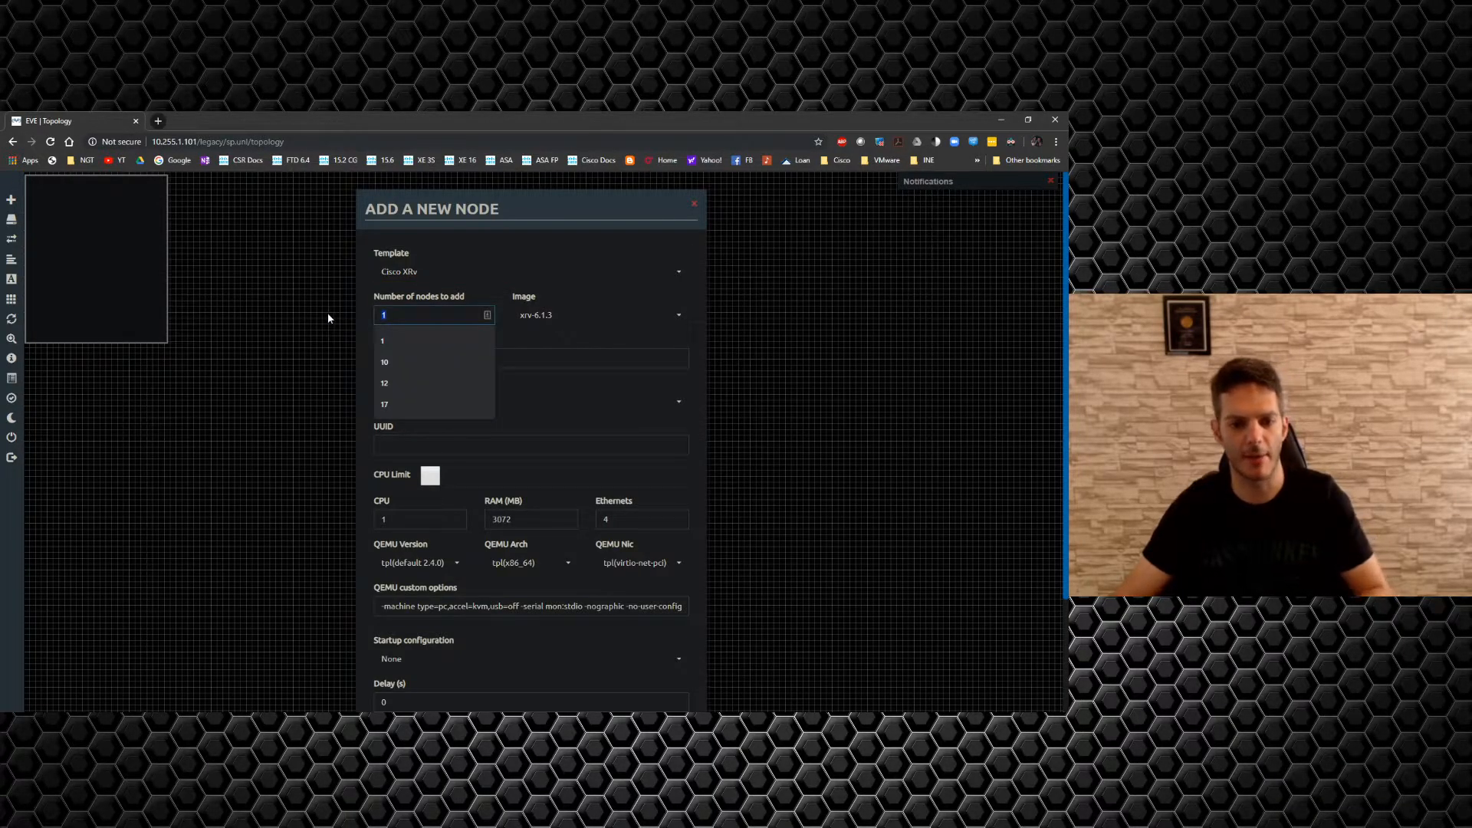
text(4)
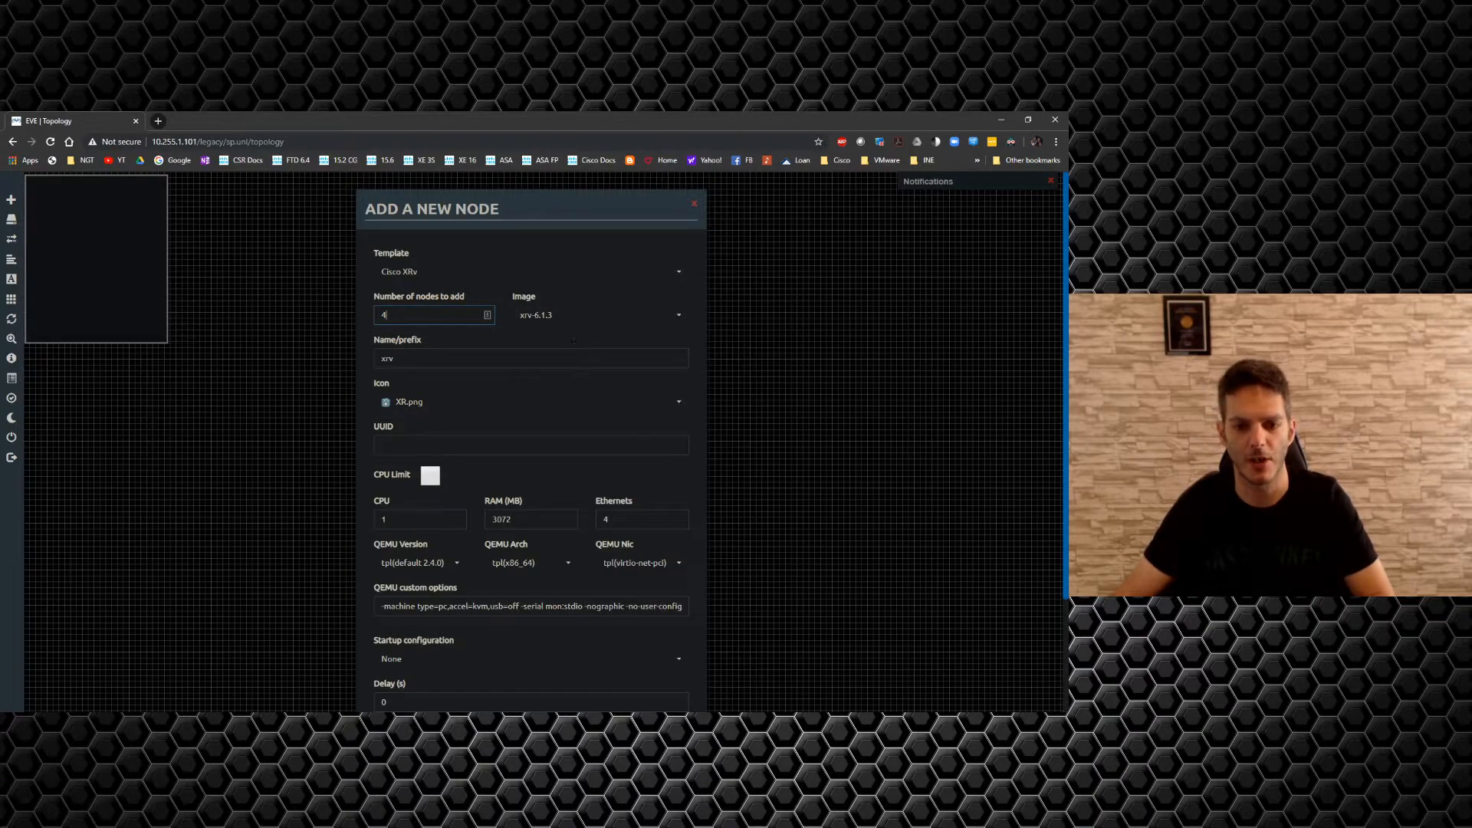
scroll(573, 340, down, 2)
text(8)
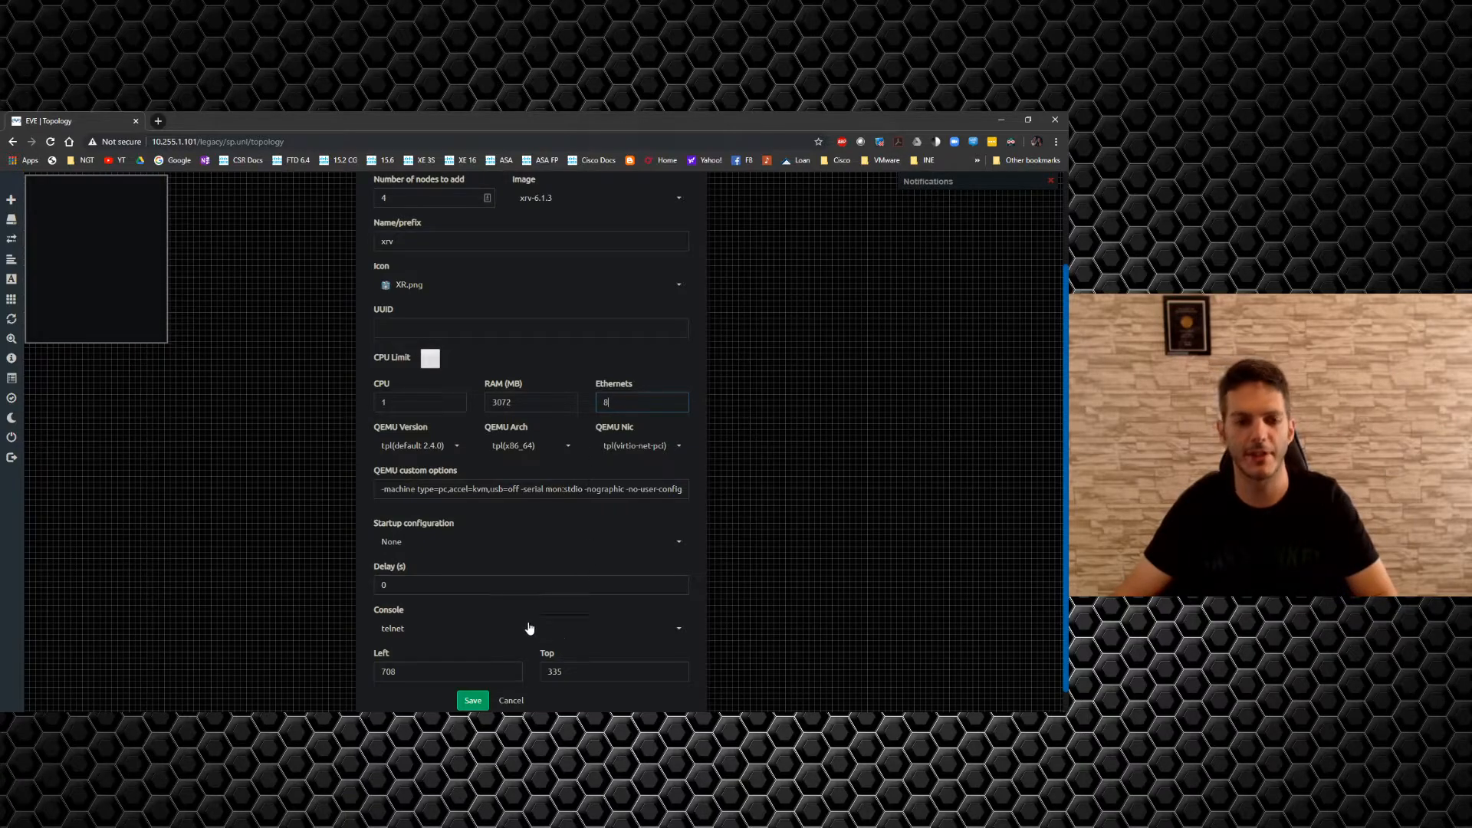
click(475, 701)
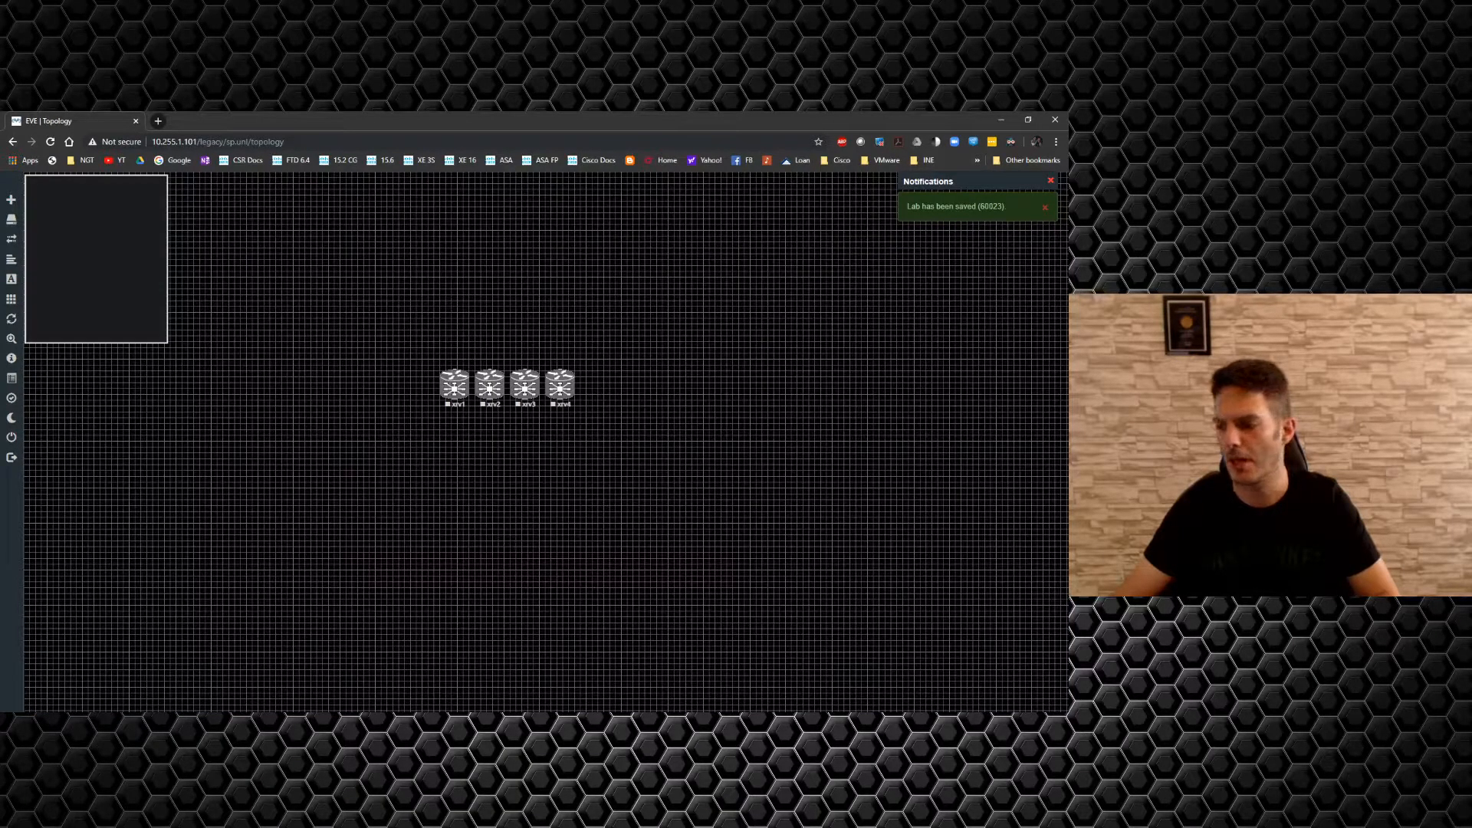
key(alt+Tab)
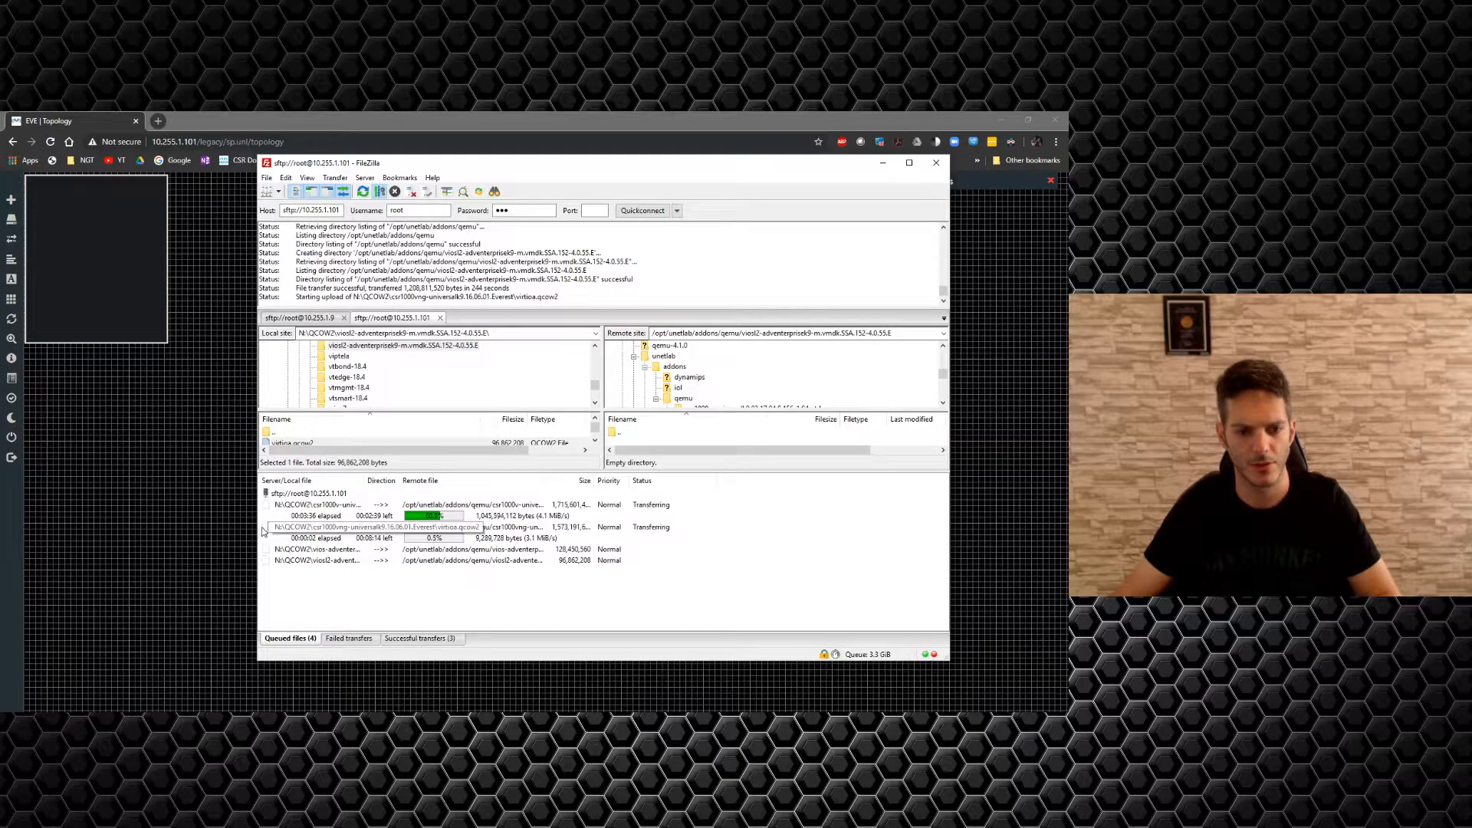
Widen the transfer queue's local file column so full image paths show.
drag(361, 481, 459, 481)
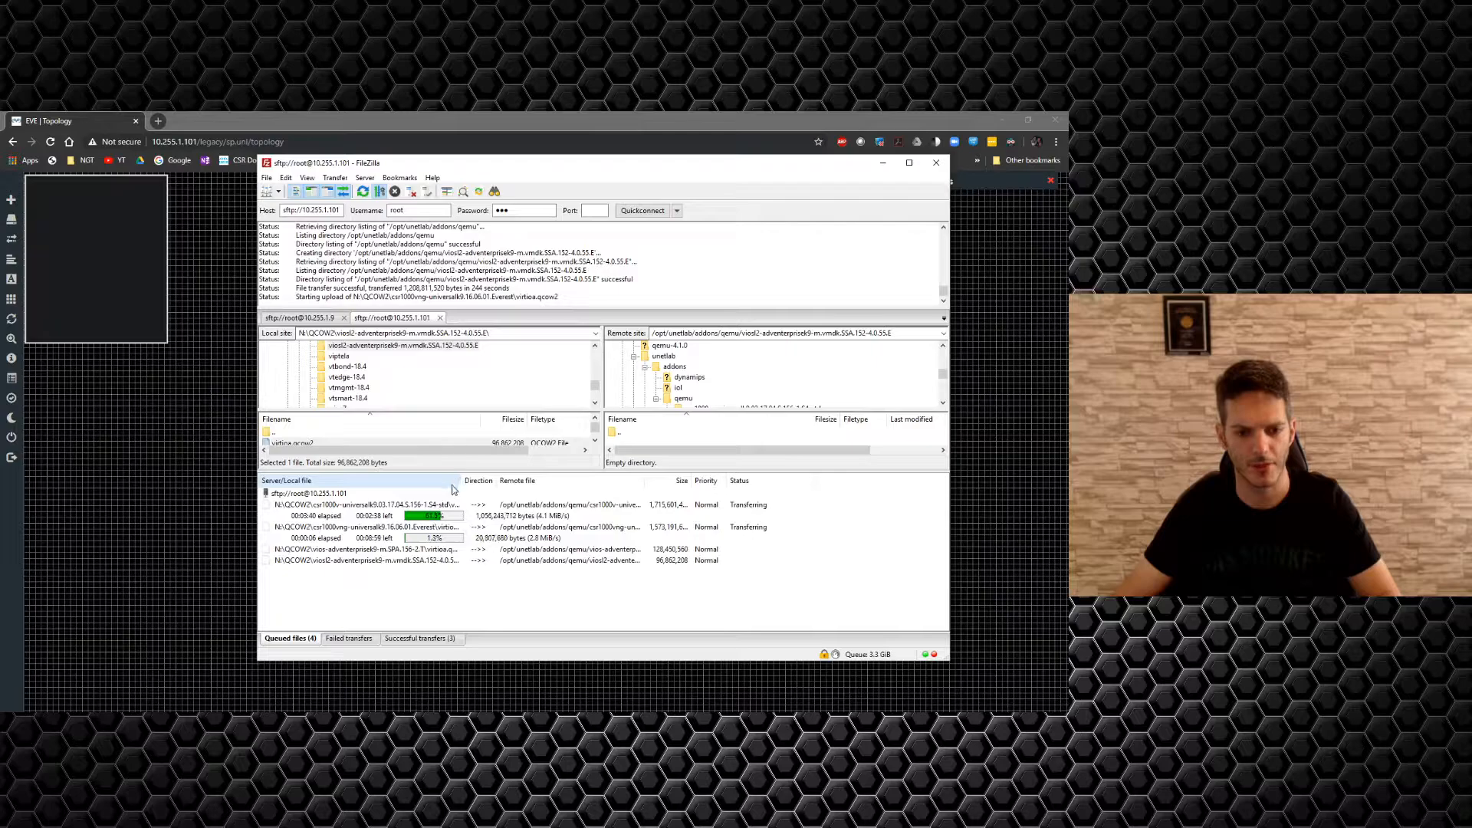
click(200, 509)
Create 2 Cisco XRv 9000 nodes with 1 CPU and 10 Ethernets each, and save them.
right_click(398, 445)
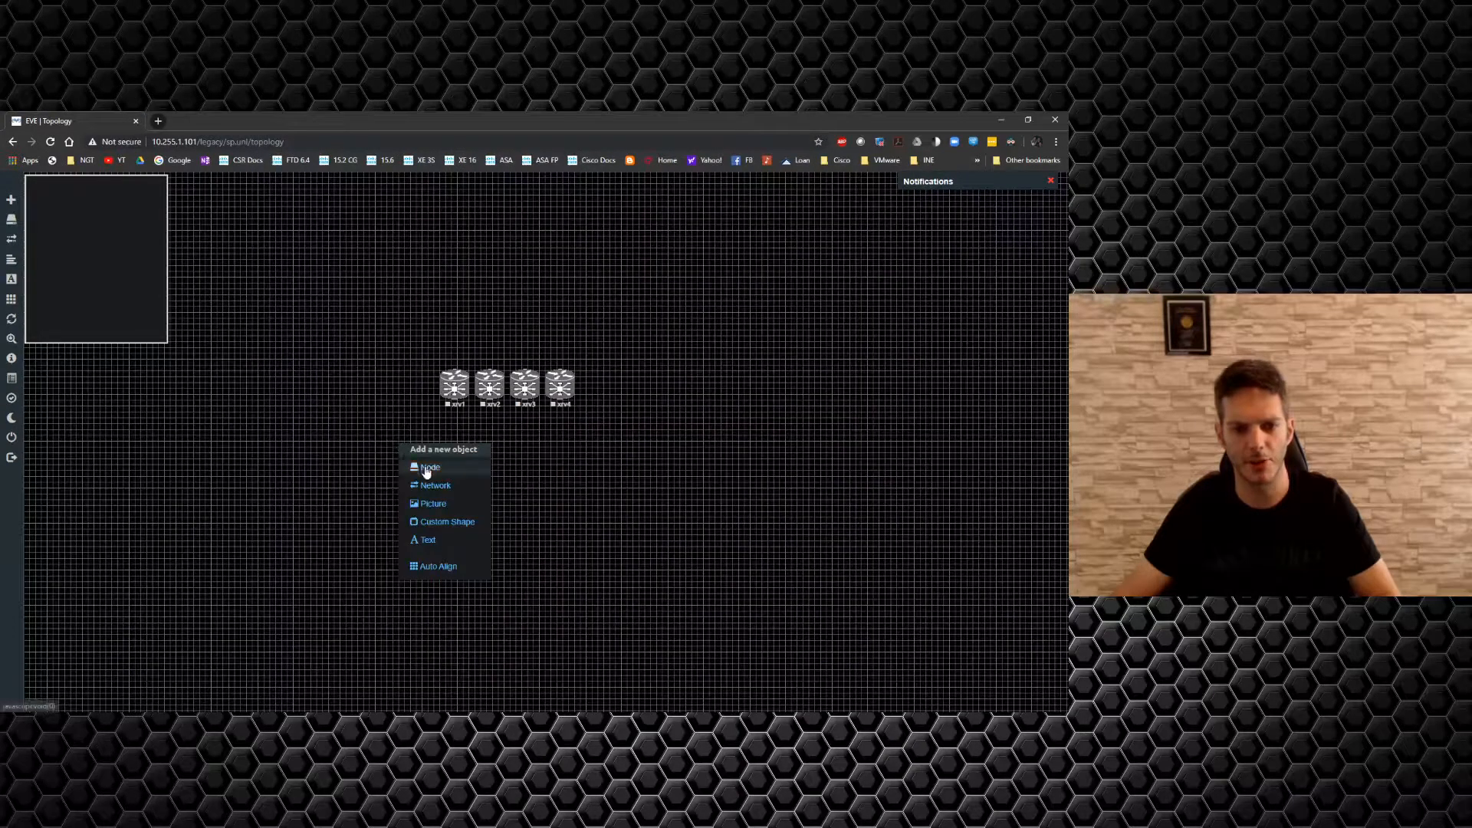
click(424, 467)
scroll(443, 469, down, 10)
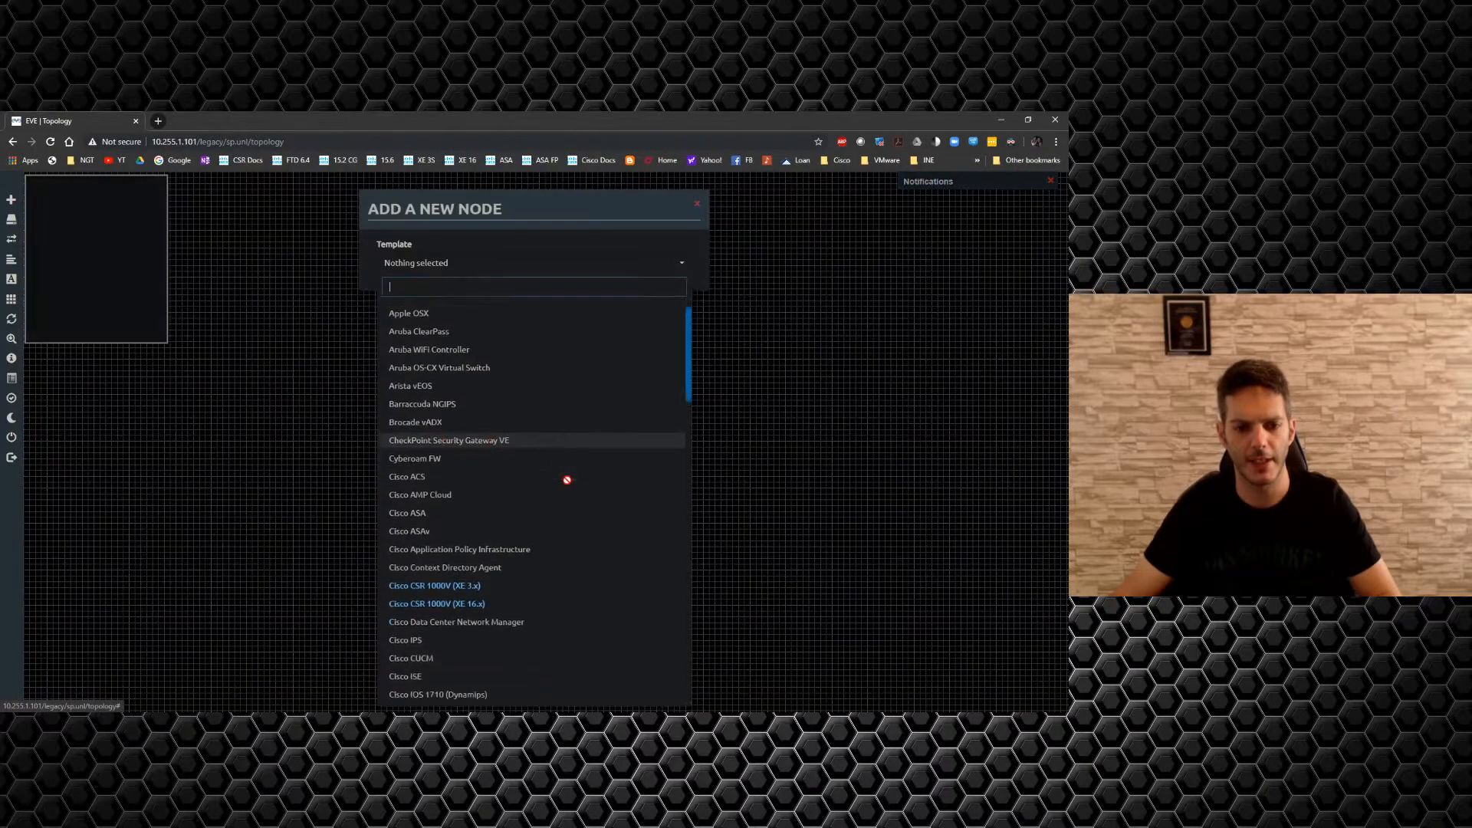
click(423, 508)
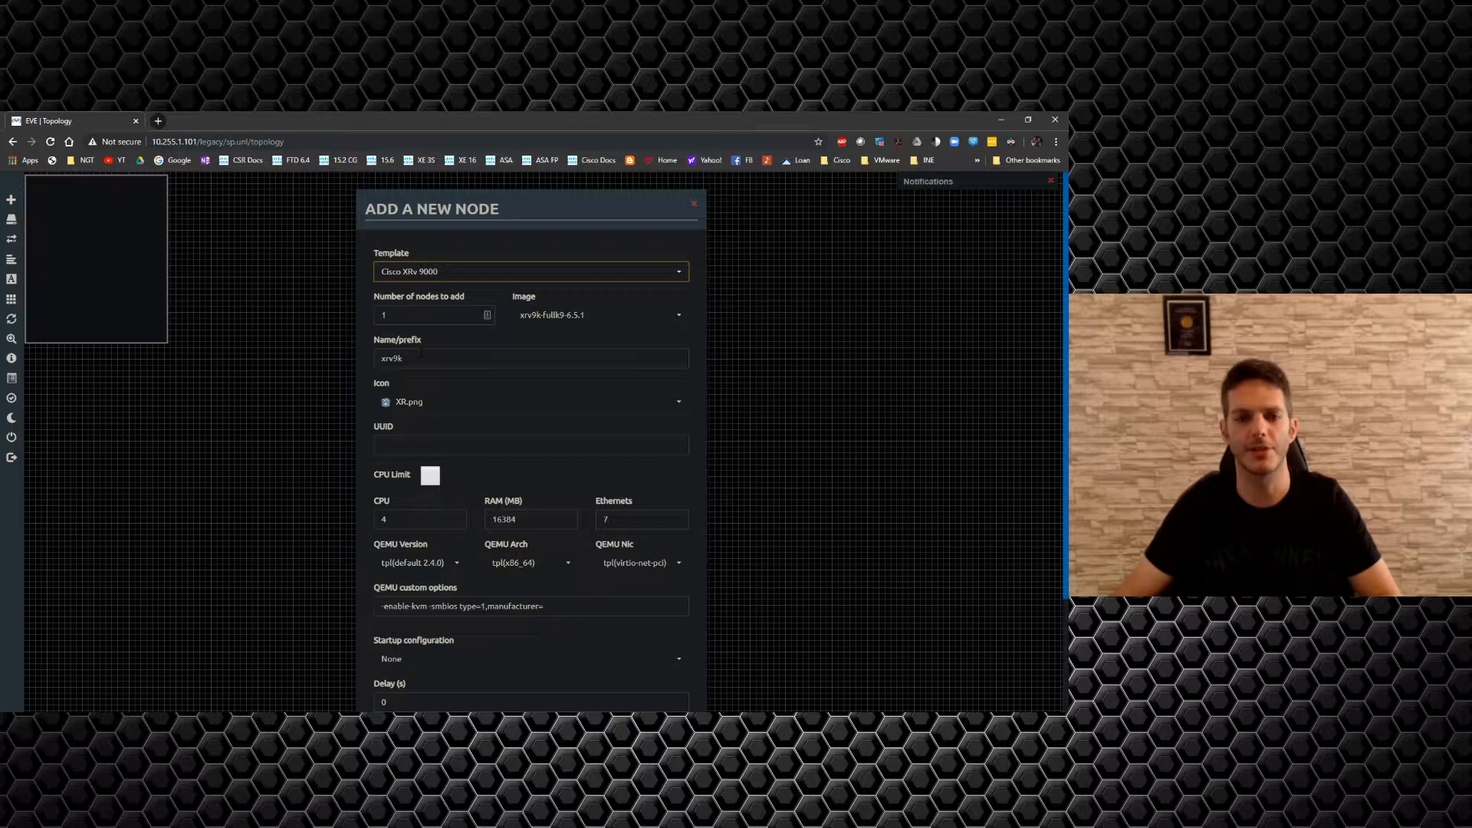
drag(401, 315, 339, 320)
text(2)
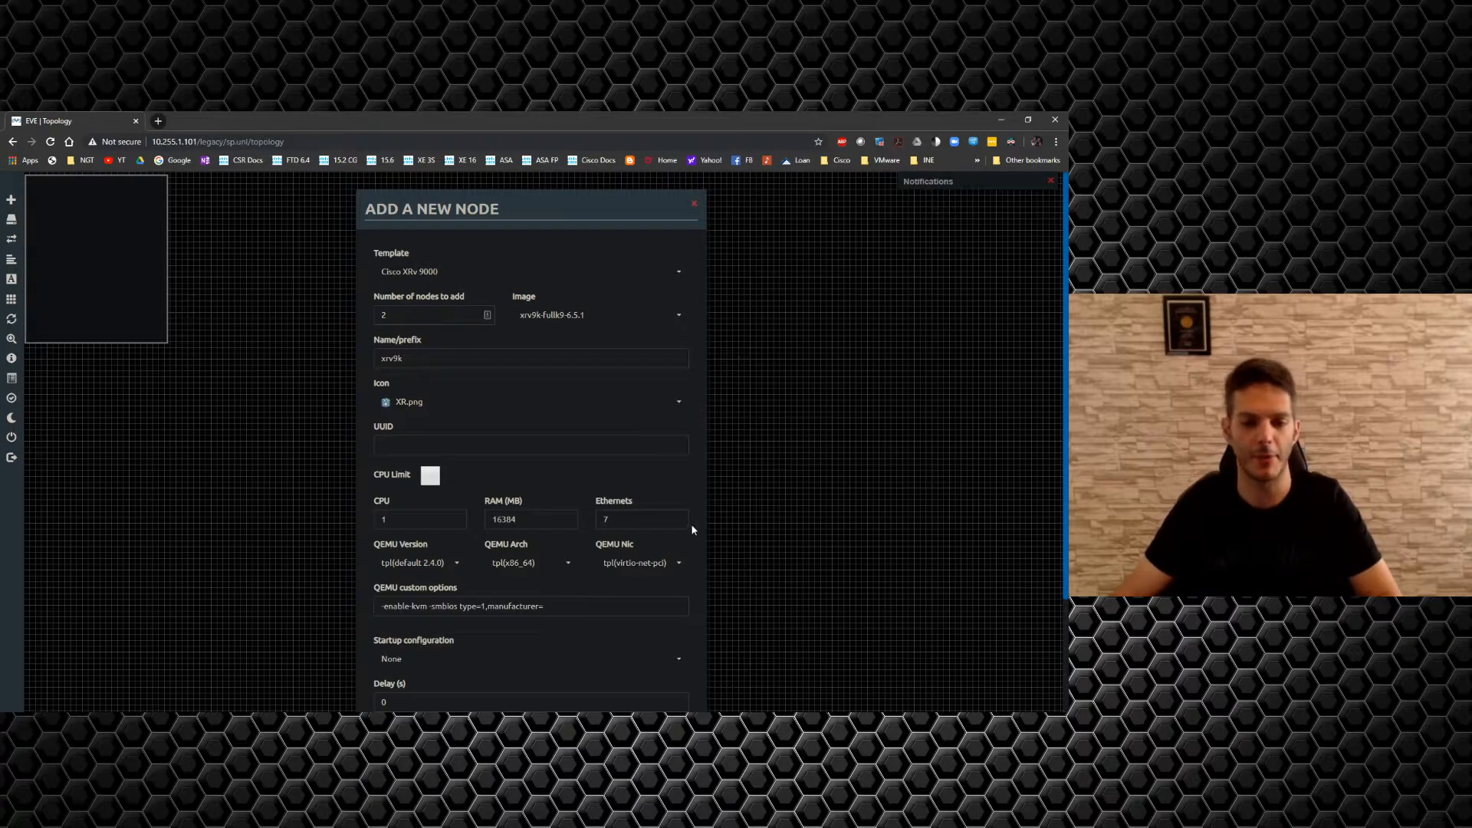
drag(625, 520, 535, 517)
text(10)
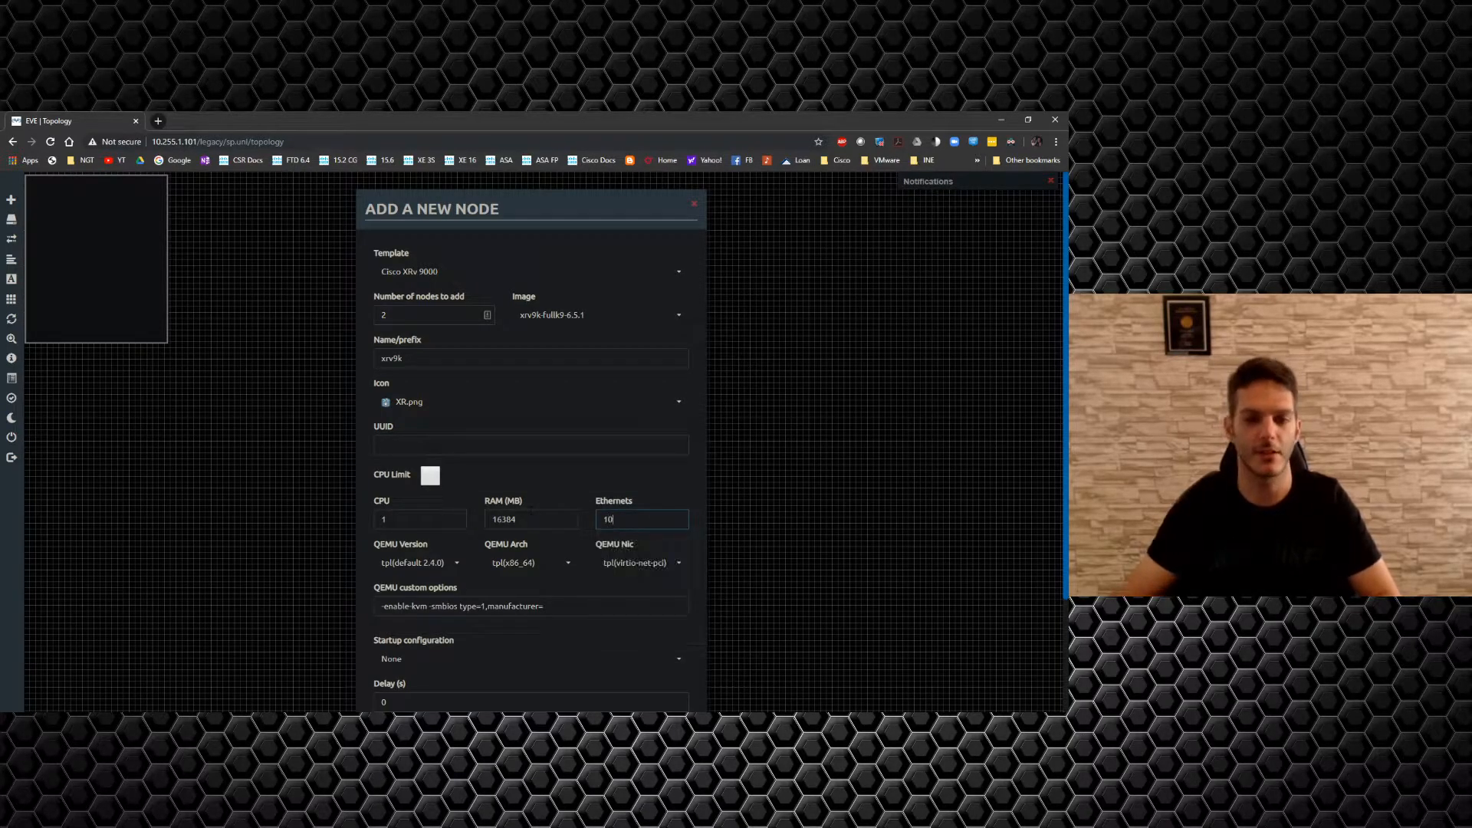
scroll(688, 495, down, 3)
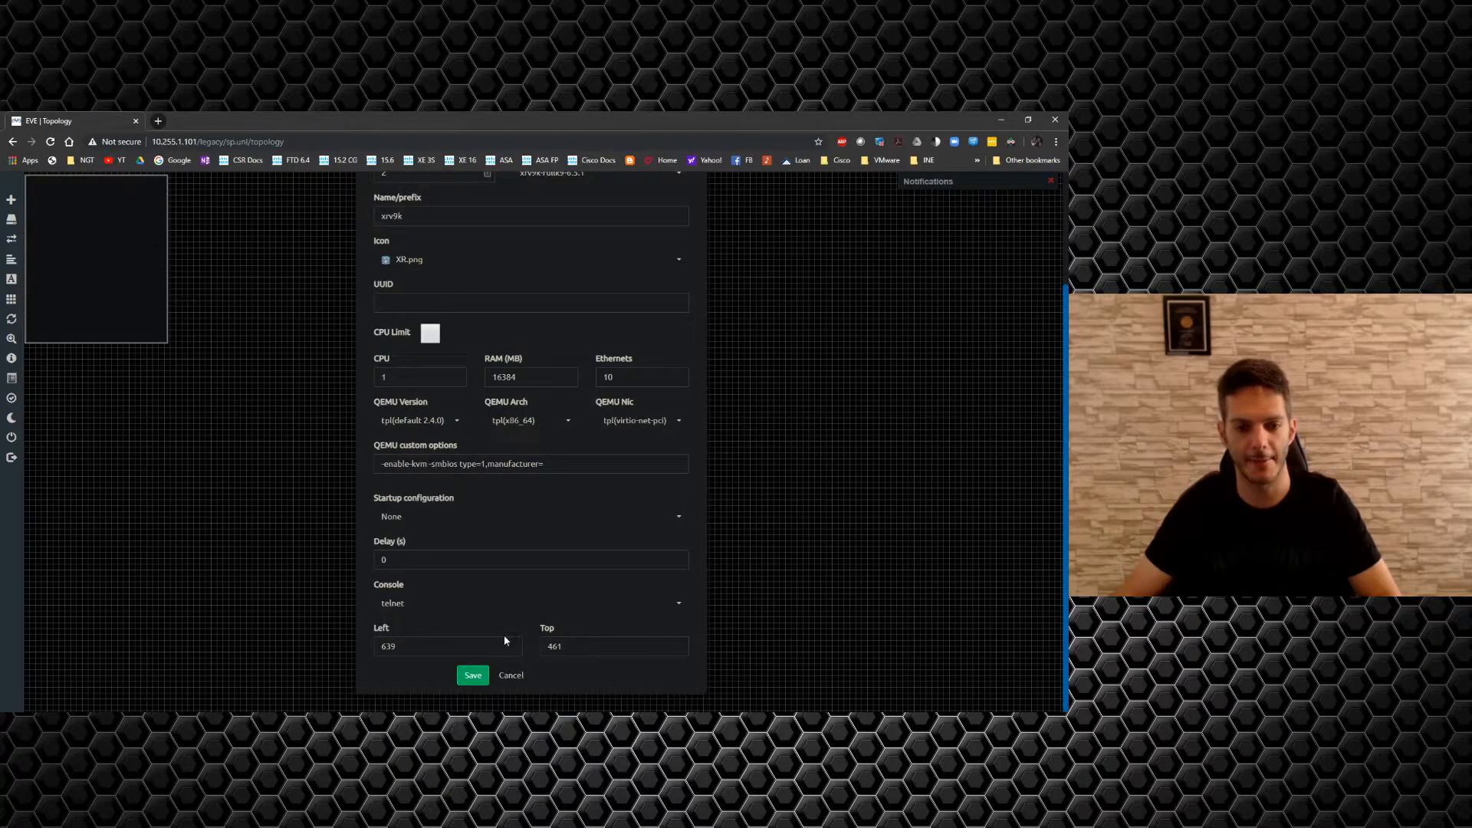
click(473, 675)
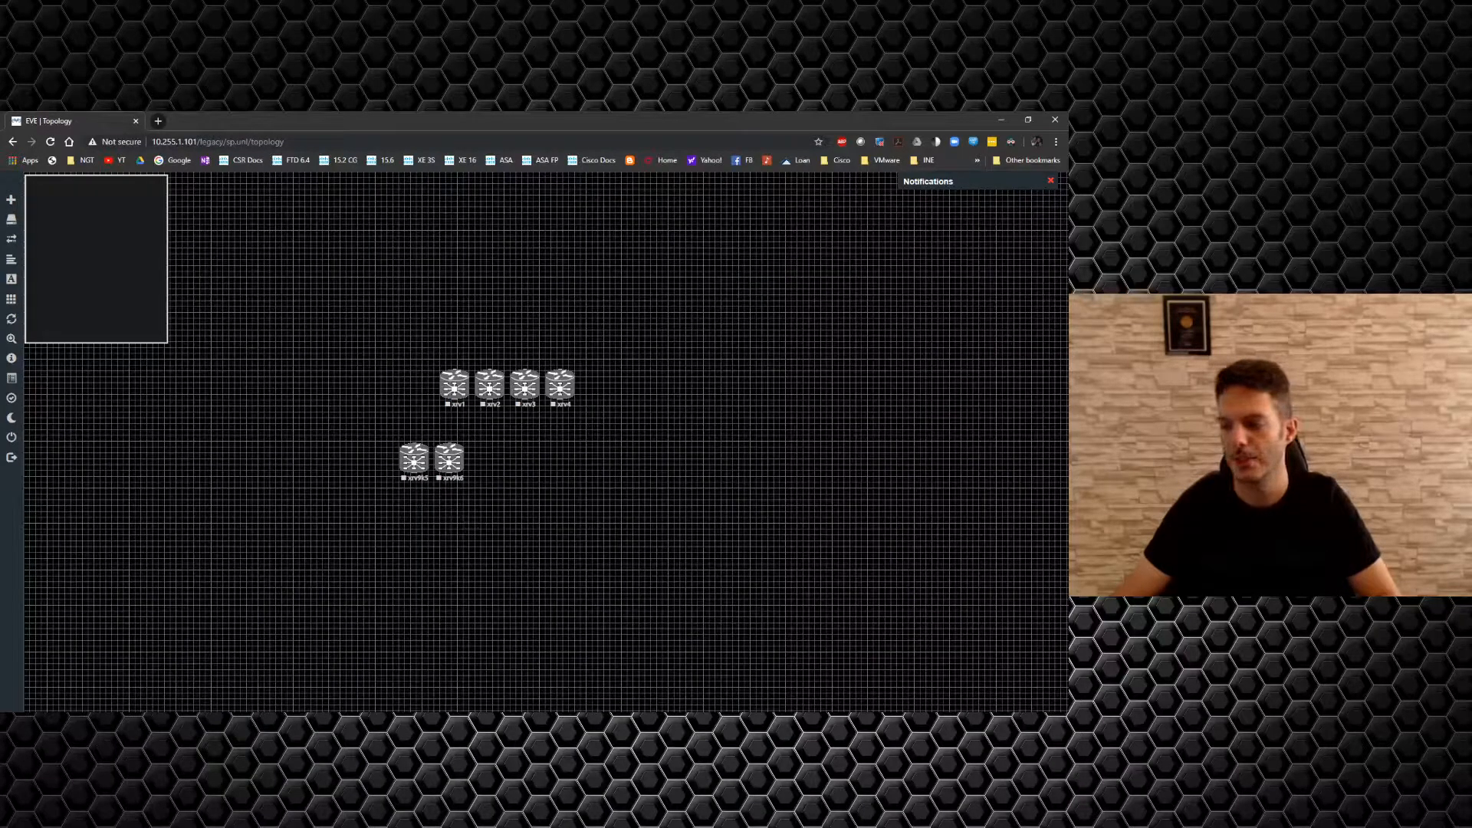
key(alt+Tab)
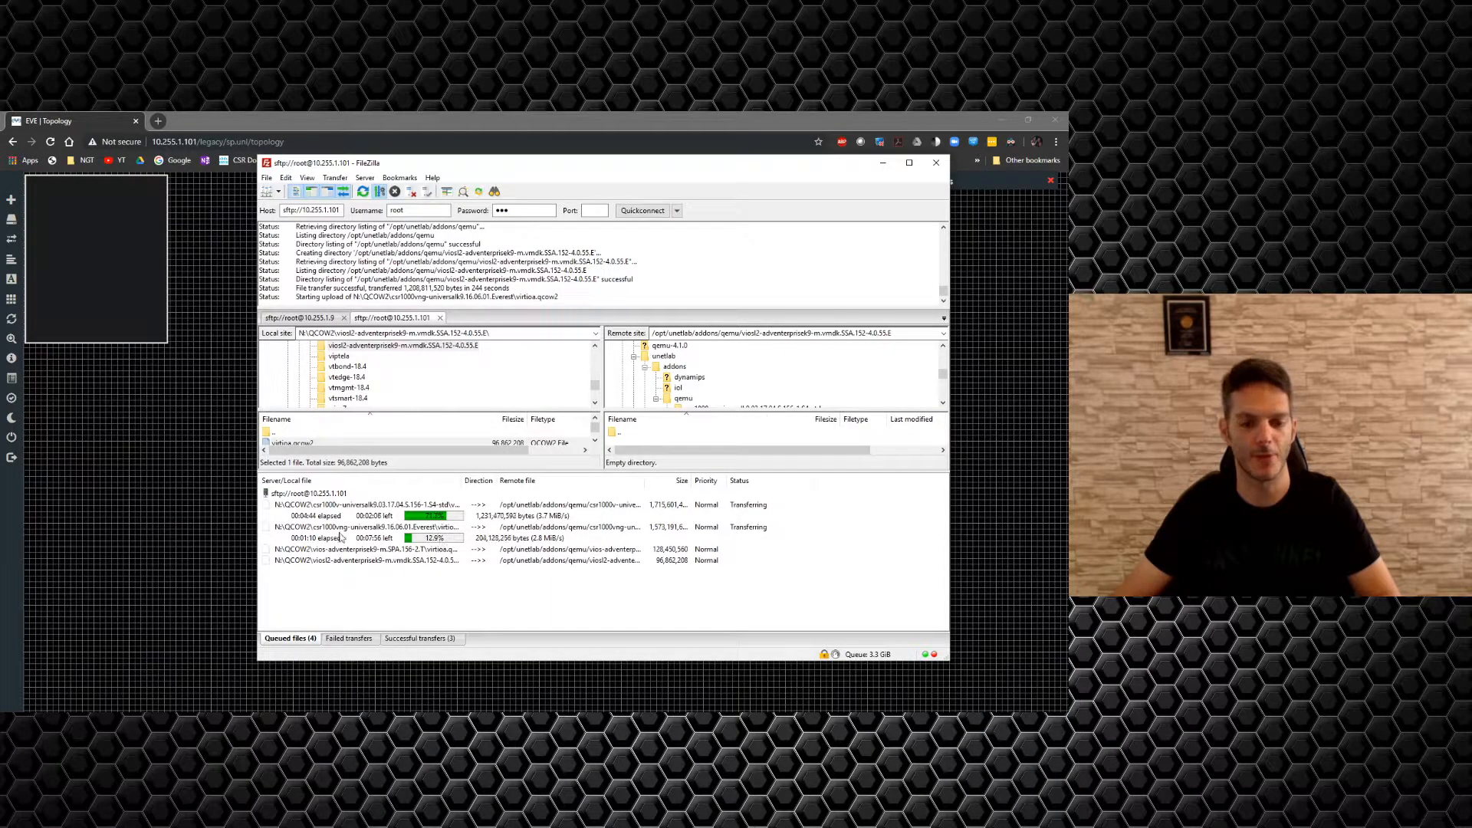
key(alt+Tab)
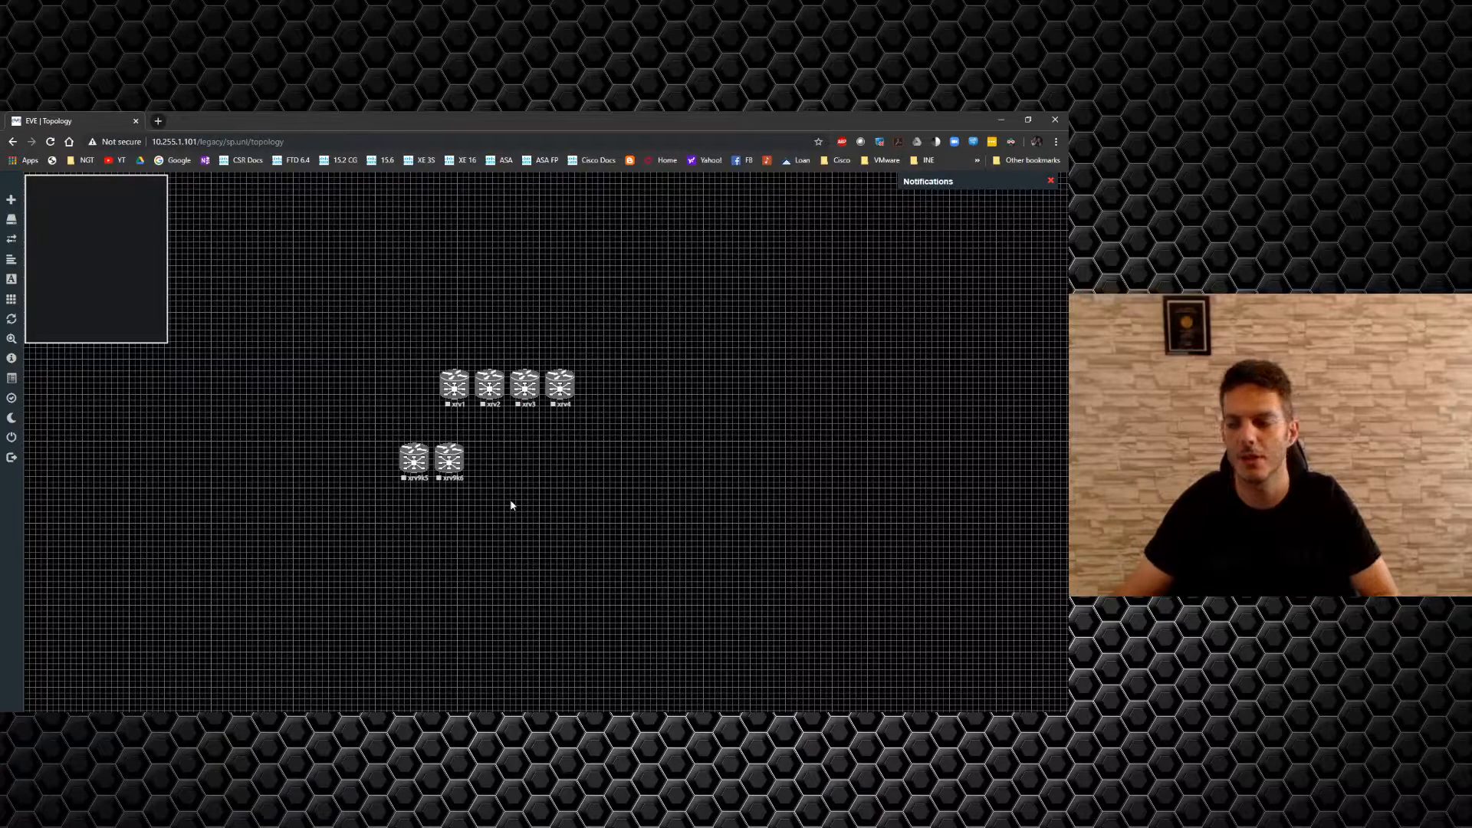
Move xrv9k5 and xrv9k6 up into the top row and drop xrv1 and xrv3 into the bottom row.
drag(454, 390, 414, 388)
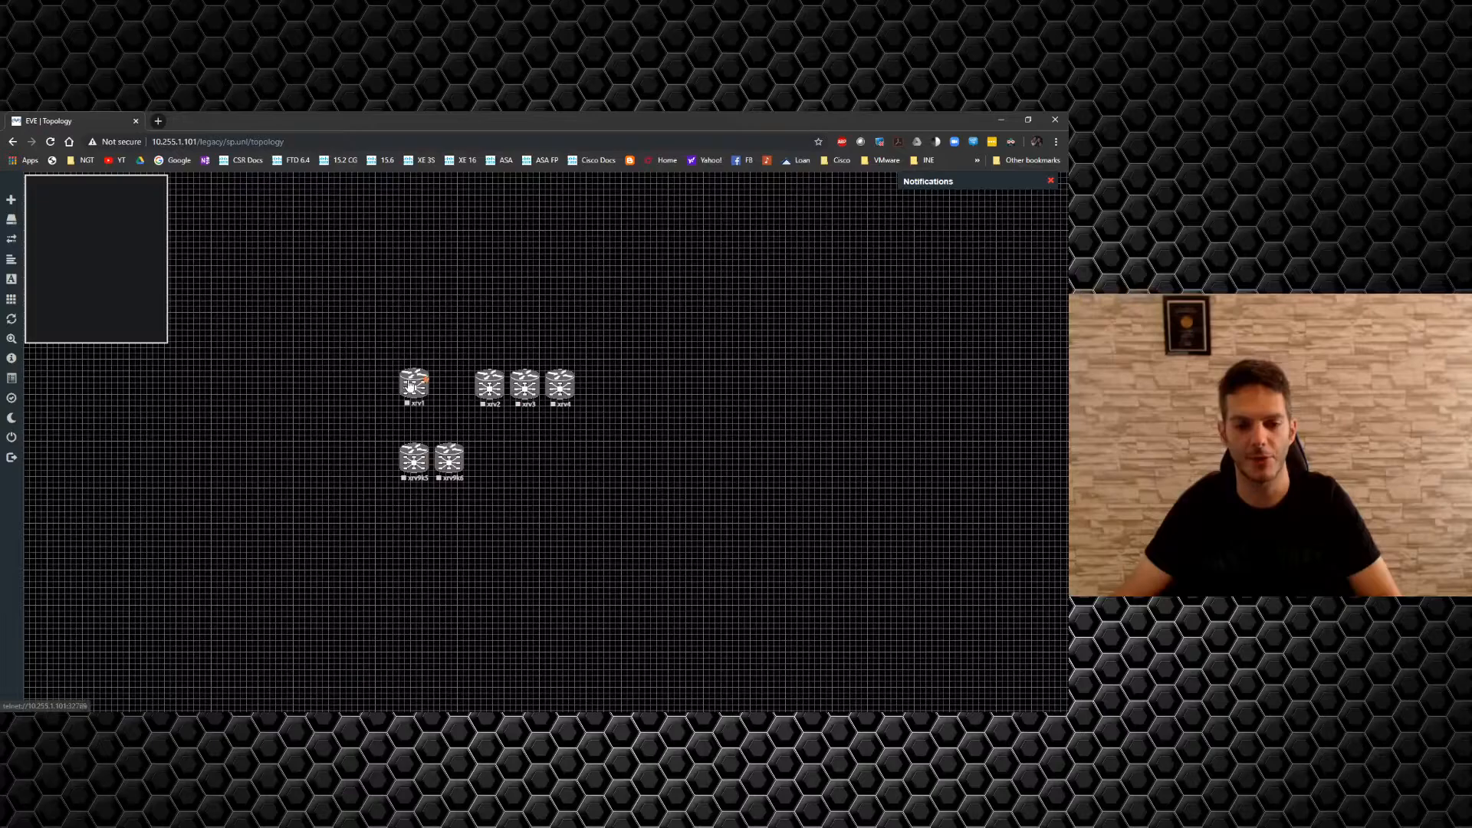
drag(412, 460, 426, 317)
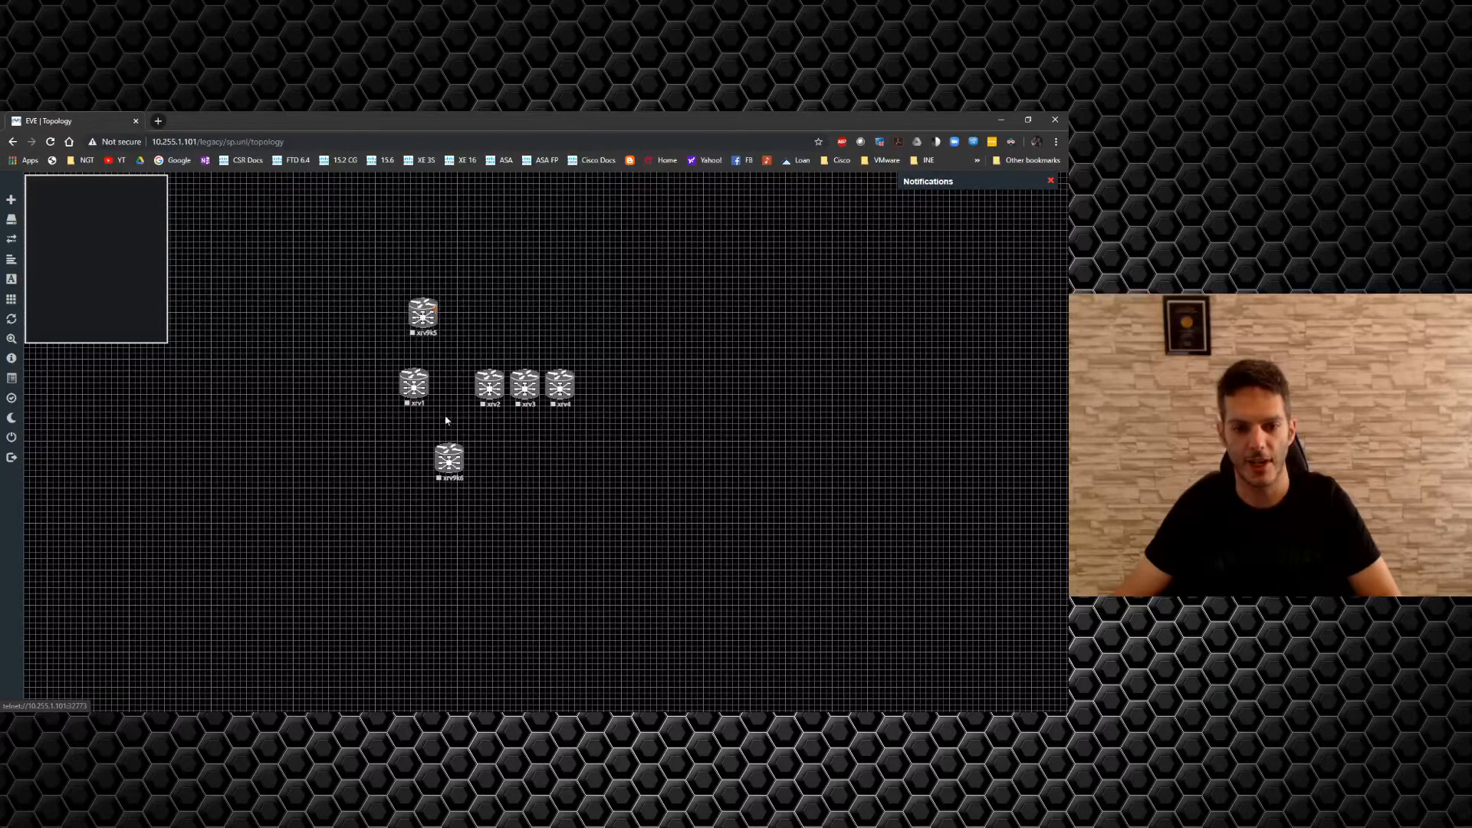
drag(436, 468, 323, 326)
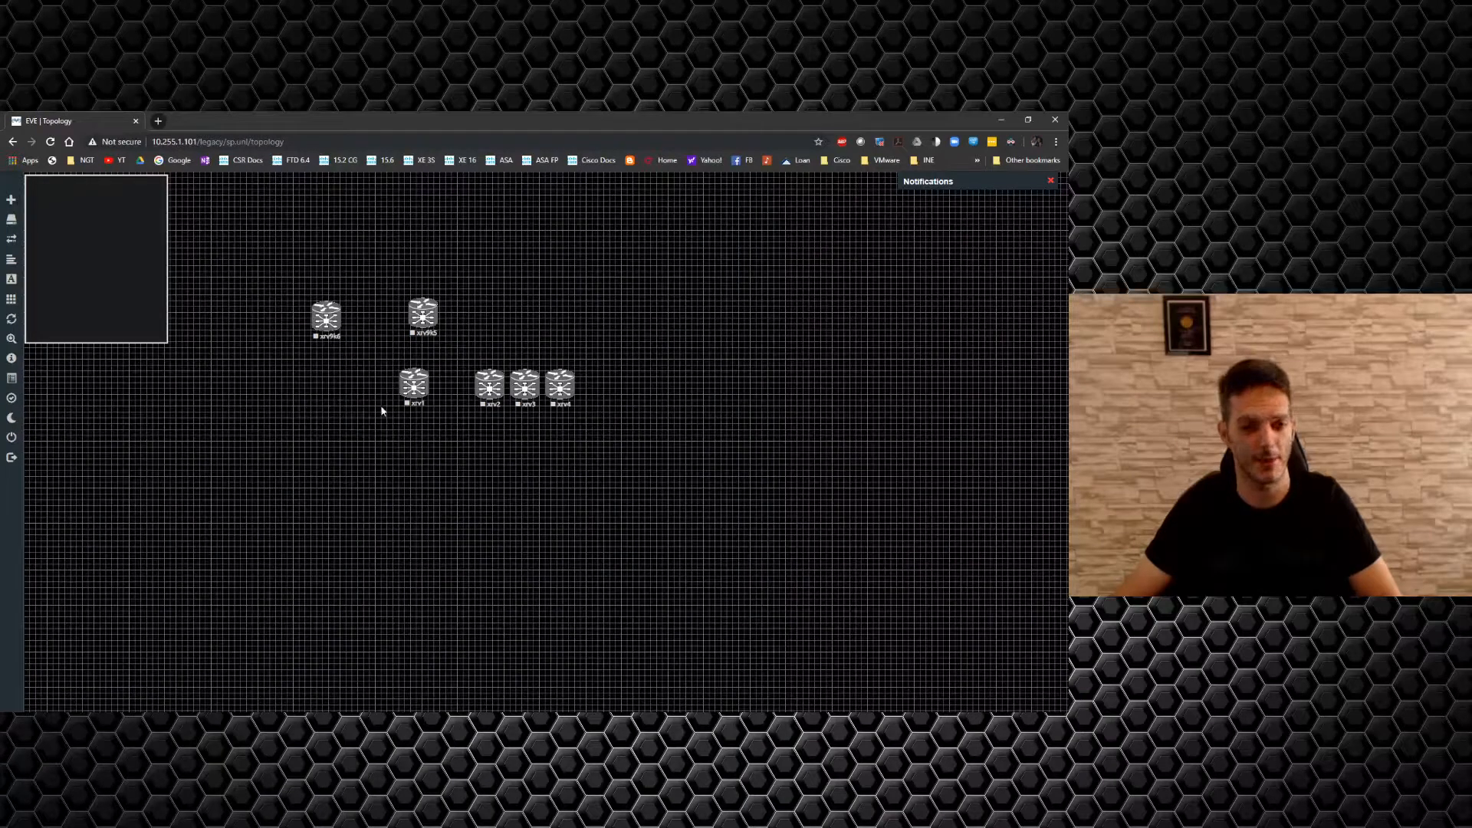
drag(418, 395, 538, 333)
drag(526, 405, 682, 420)
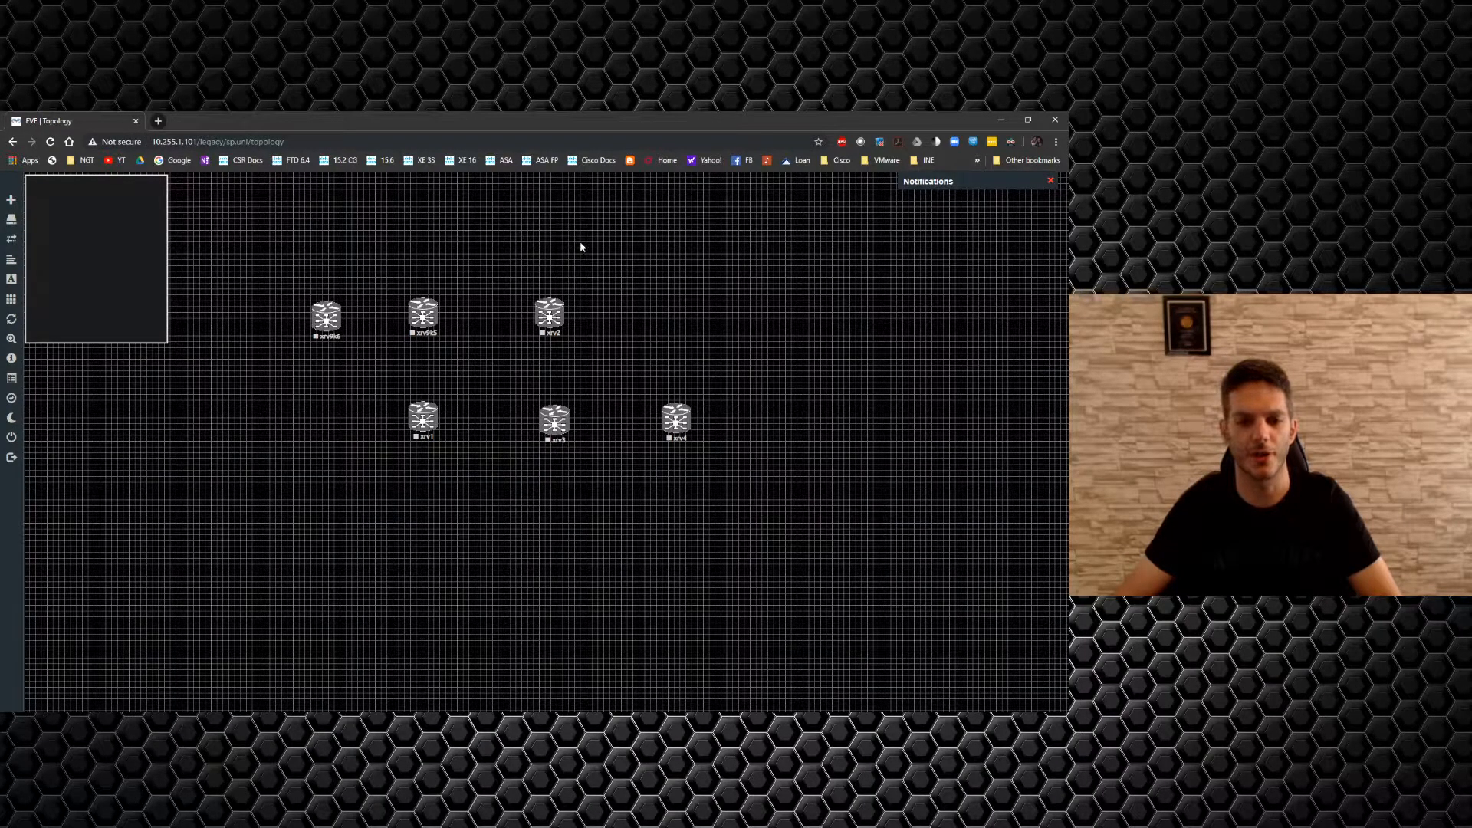
right_click(671, 309)
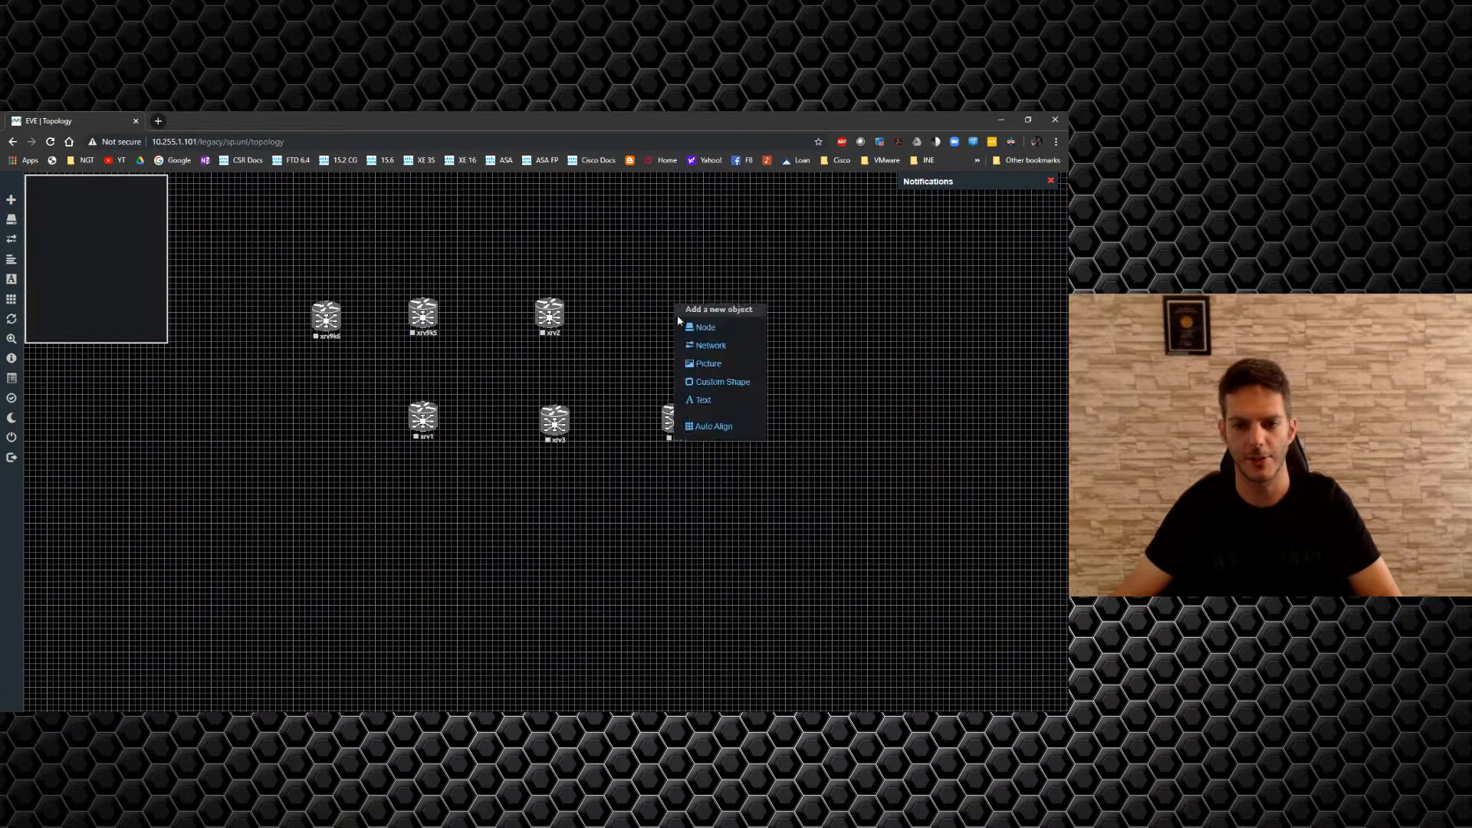
click(694, 328)
scroll(483, 504, down, 2)
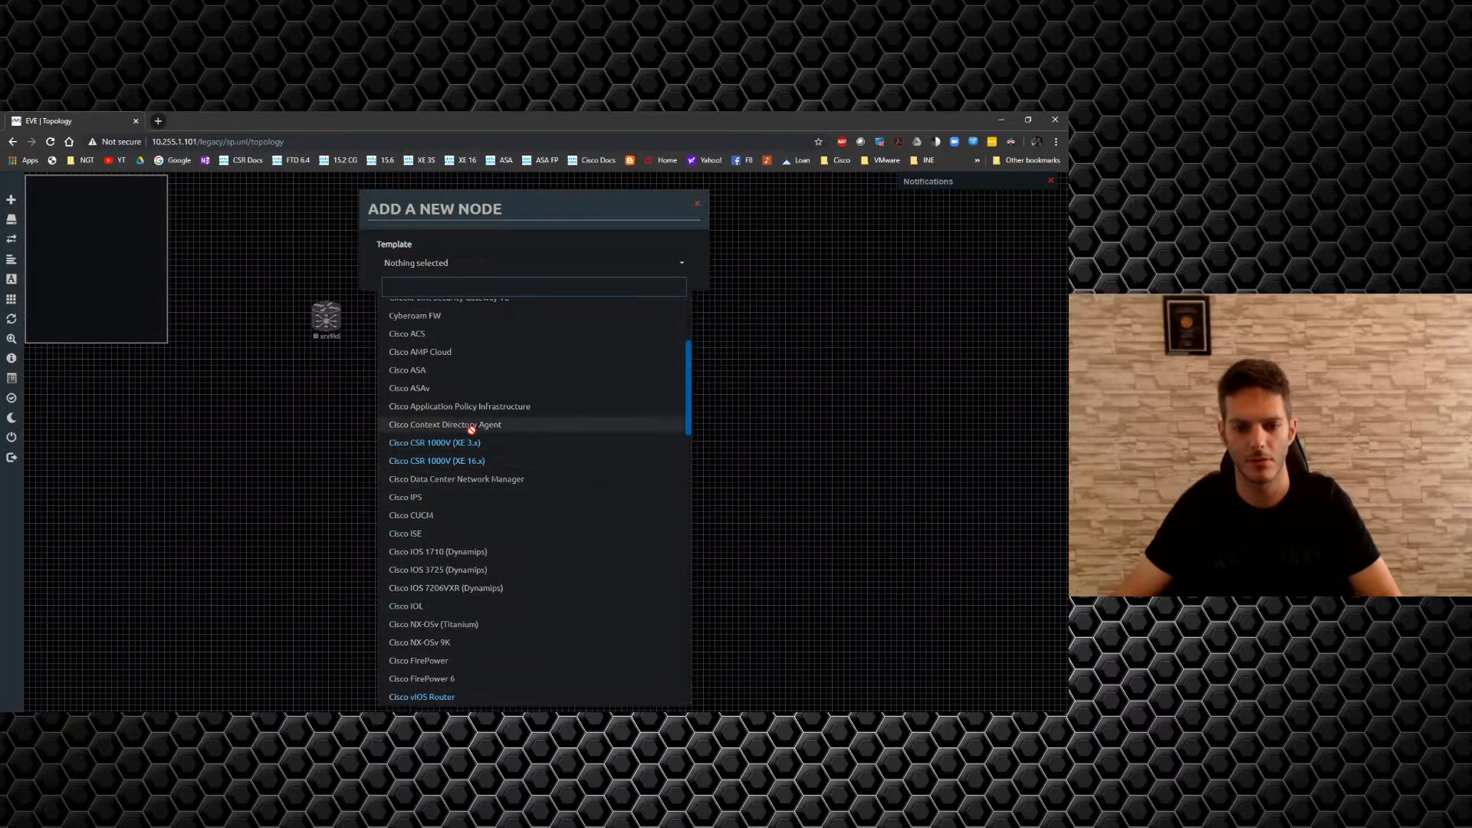
click(470, 443)
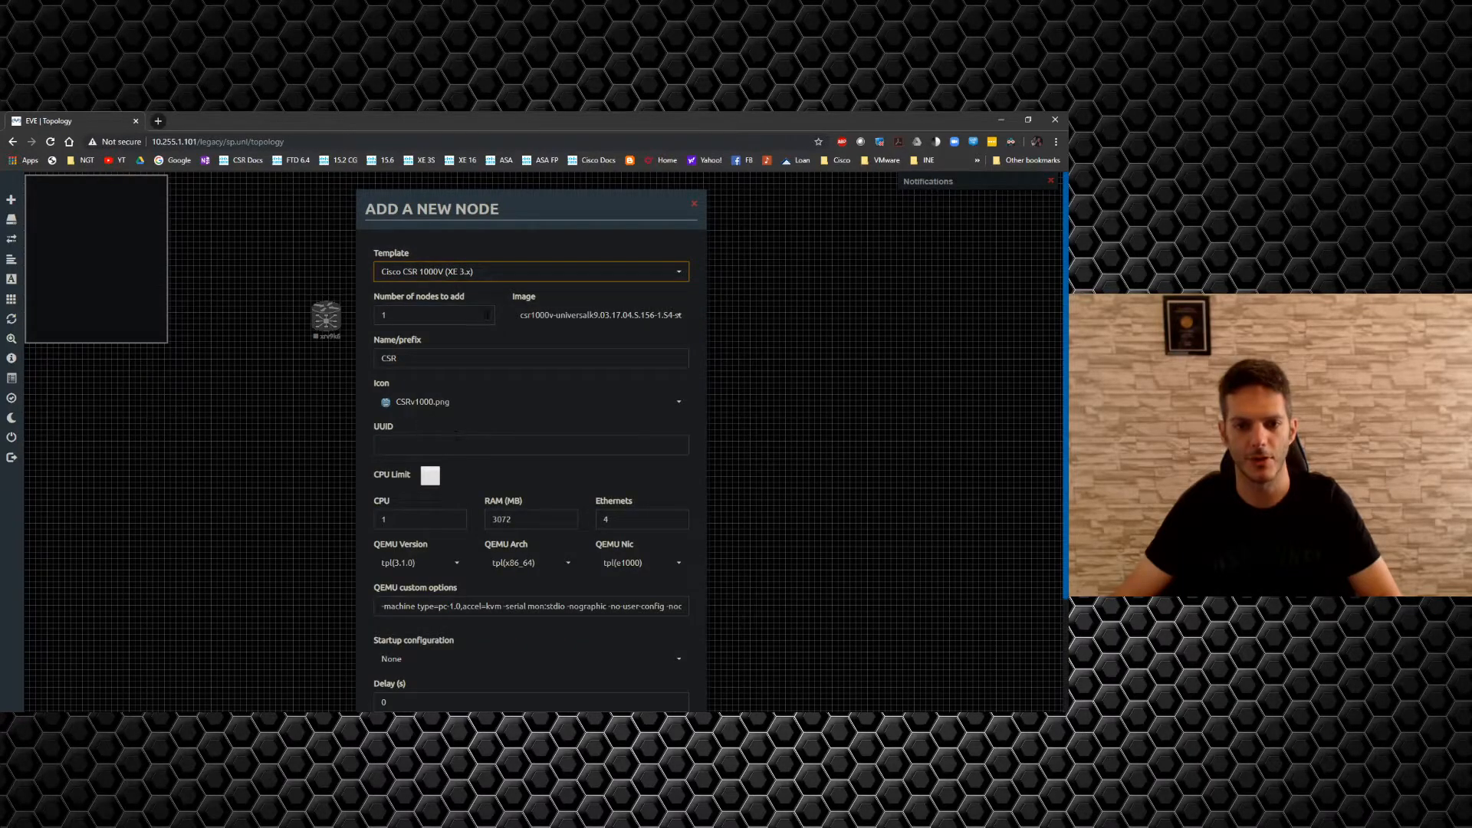
double_click(387, 316)
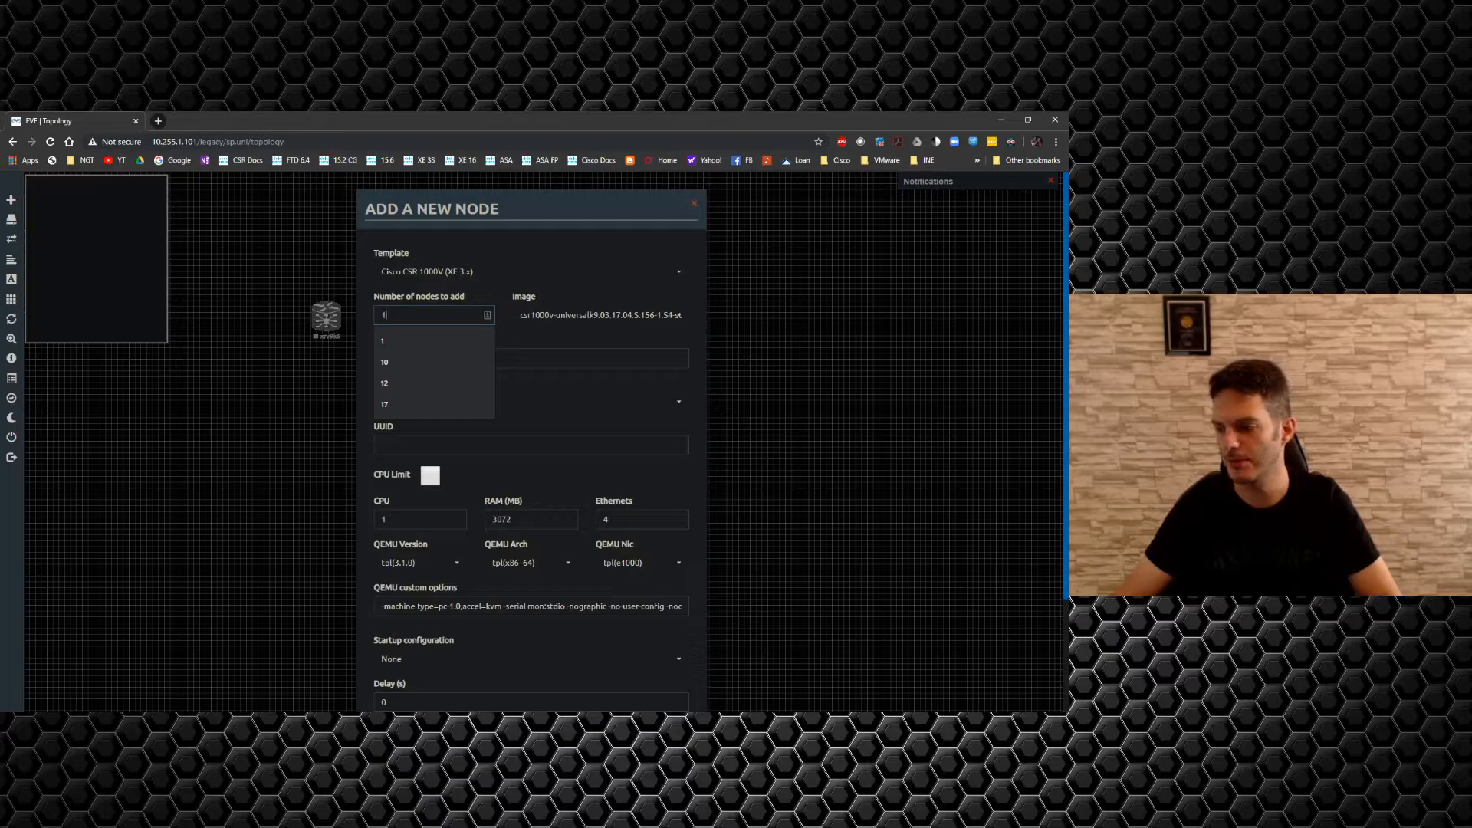
key(alt+Tab)
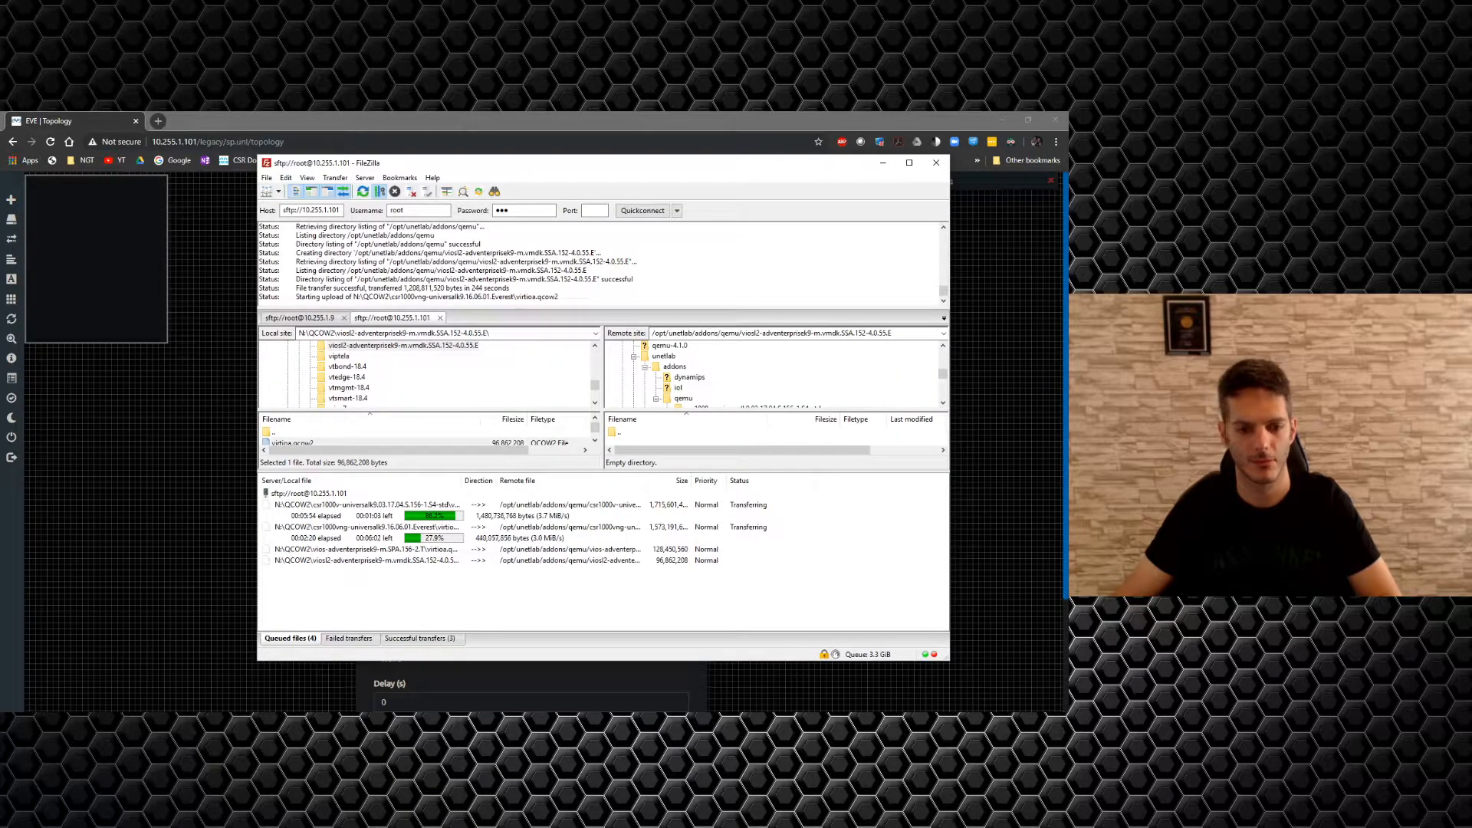
key(alt+Tab)
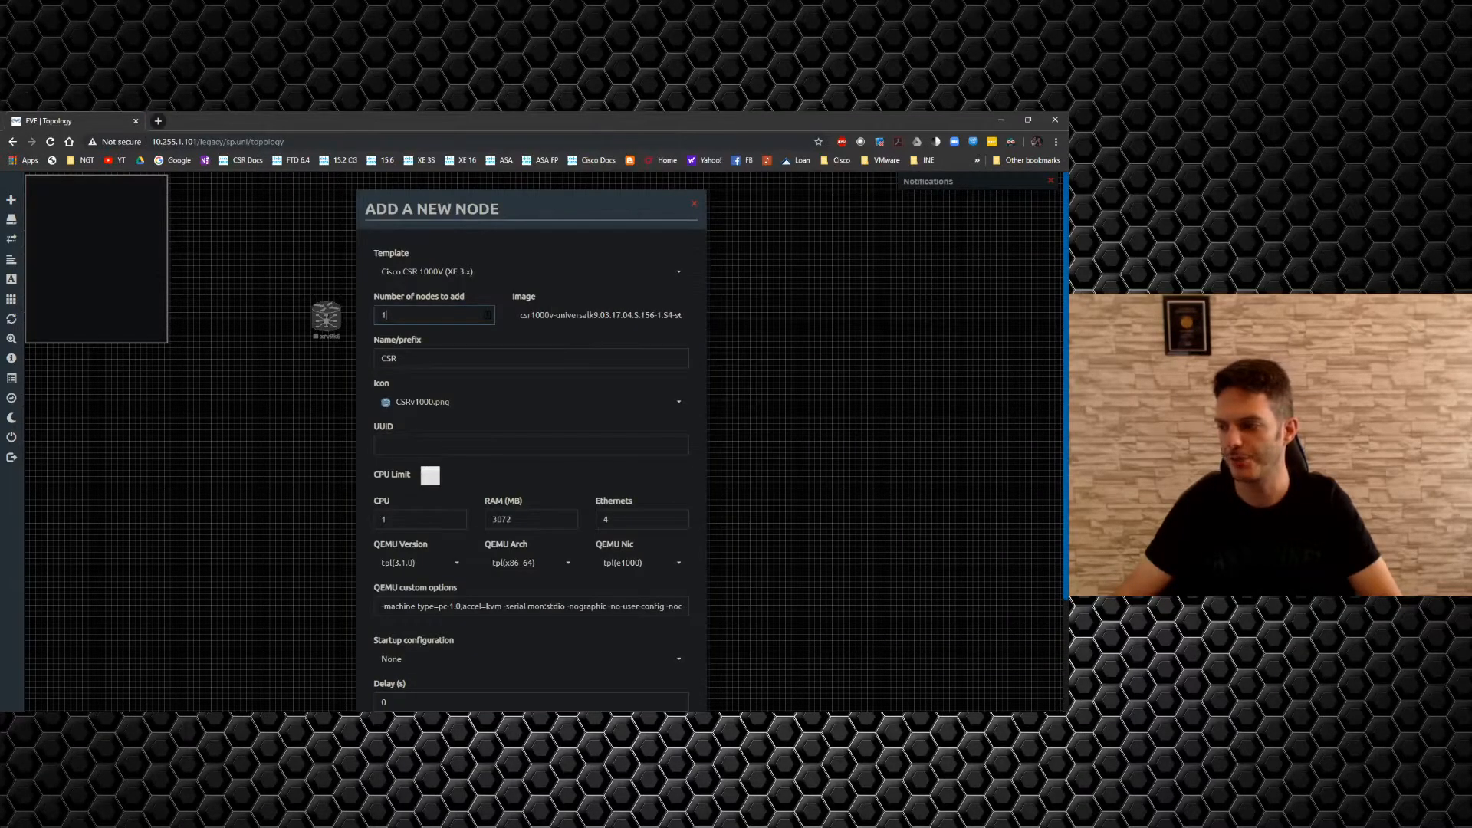
key(alt+Tab)
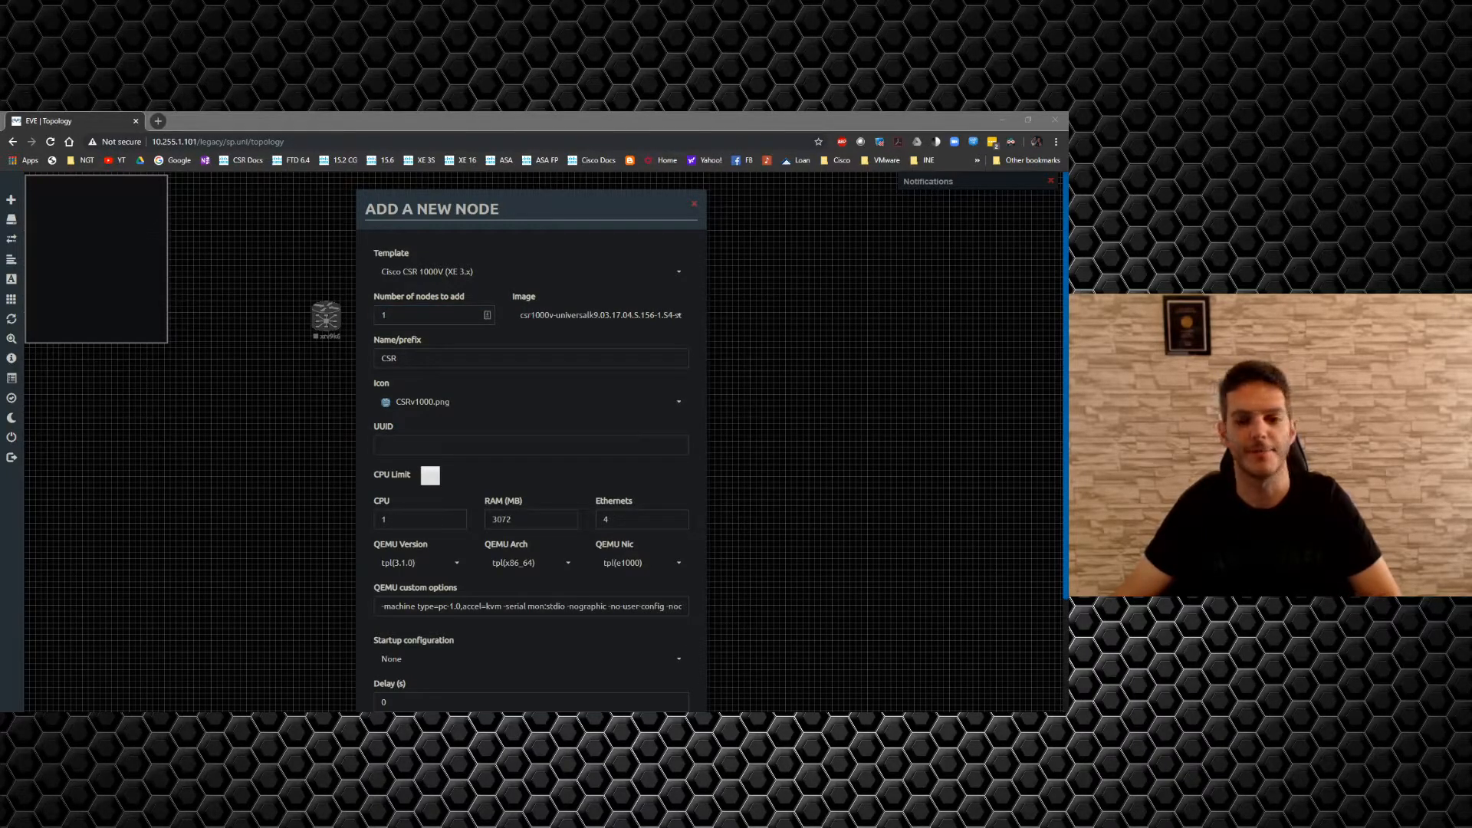
click(779, 400)
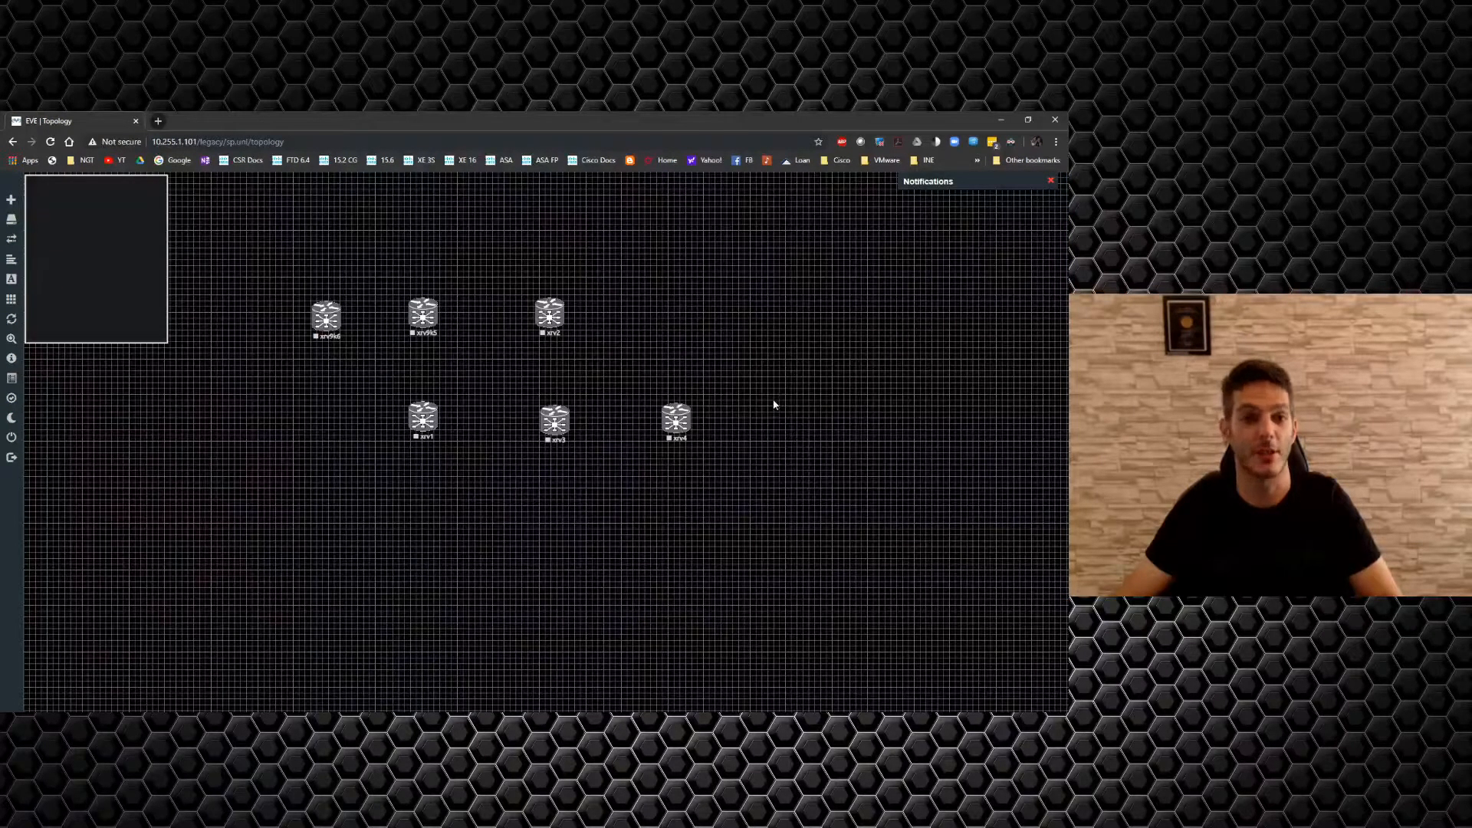
Start a Cisco CSR 1000V (XE 3.x) node form and move it aside to view the canvas.
right_click(663, 314)
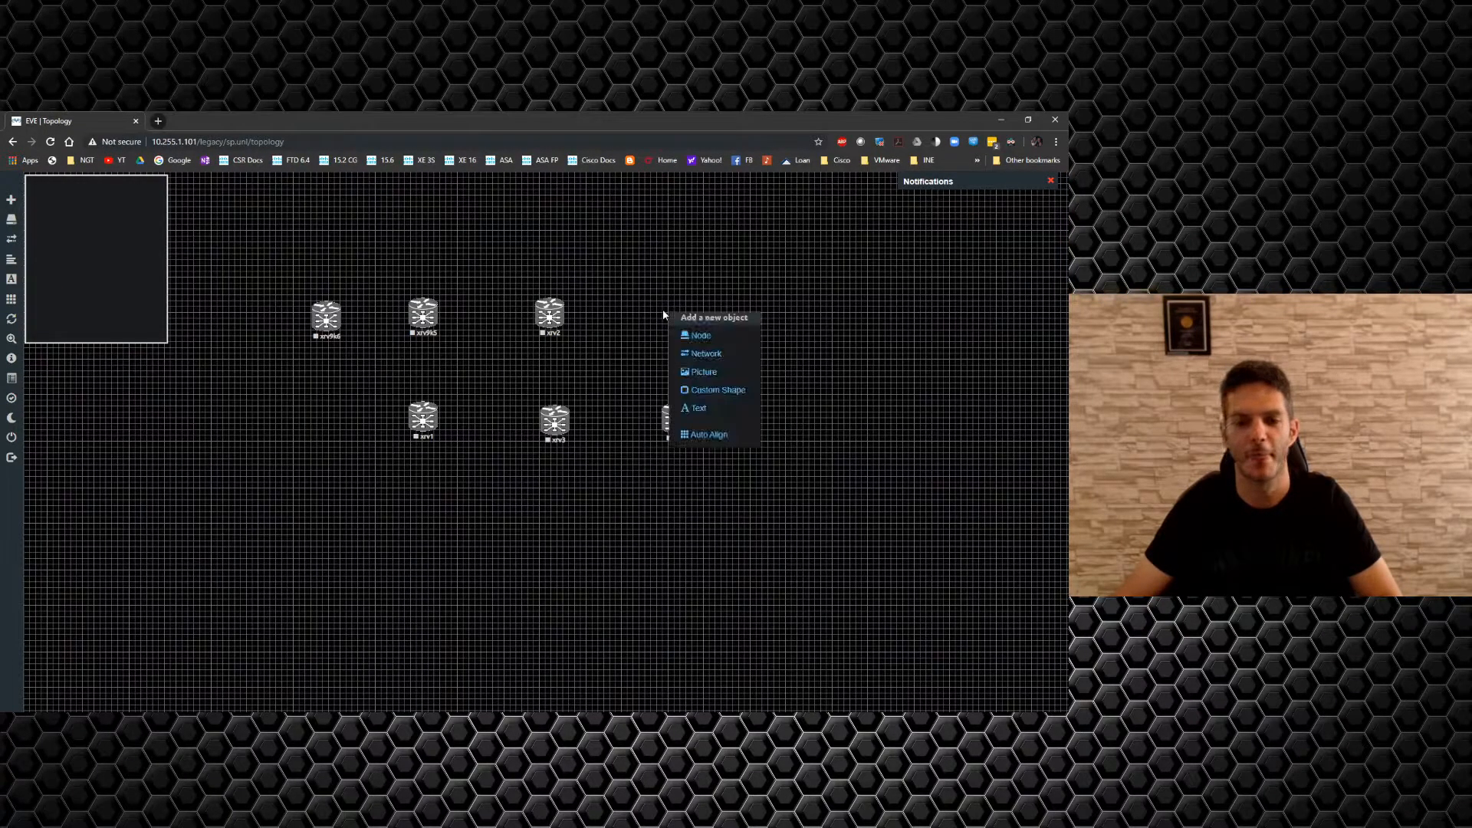
click(694, 335)
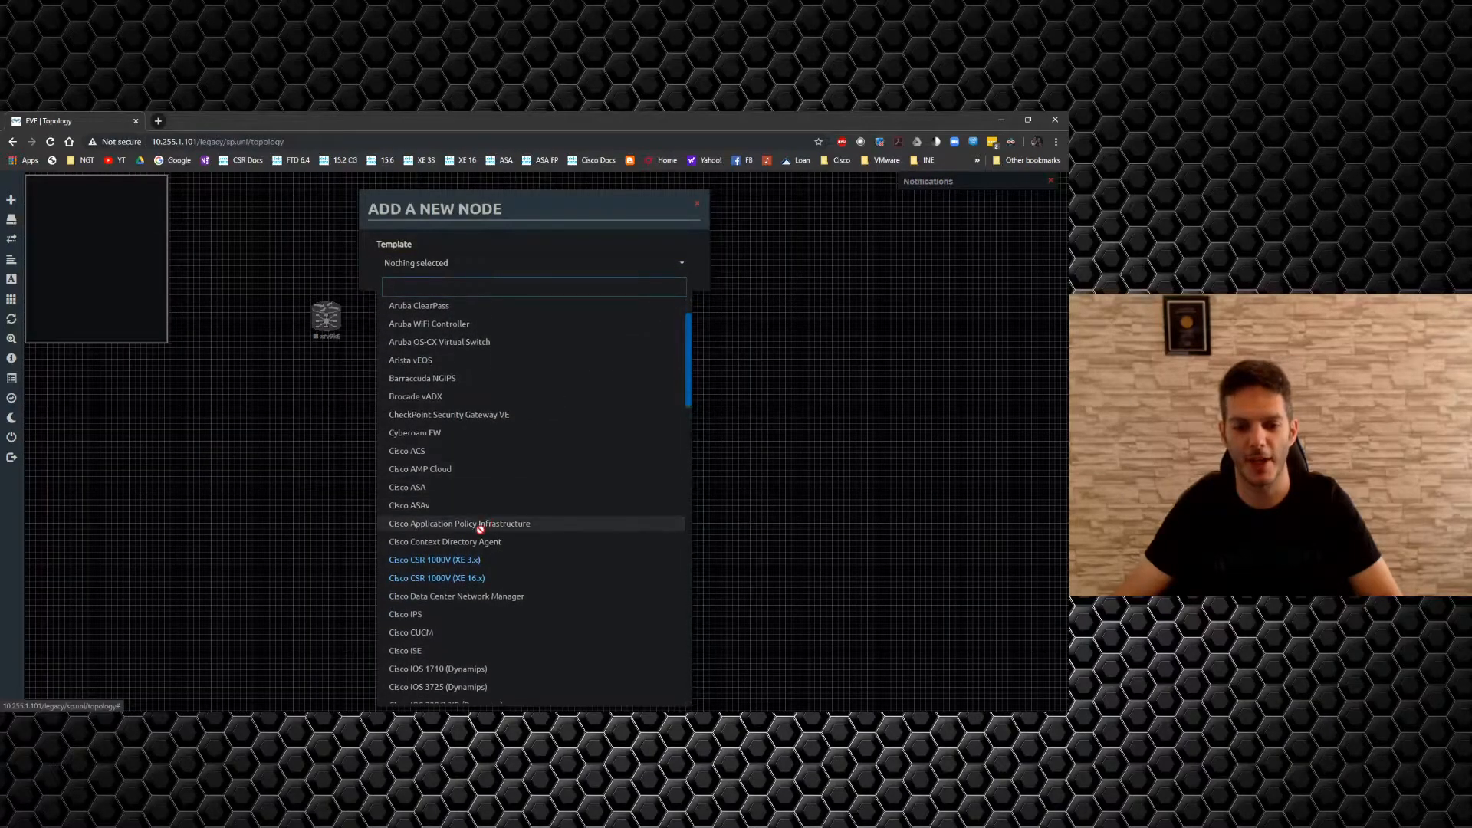
click(445, 618)
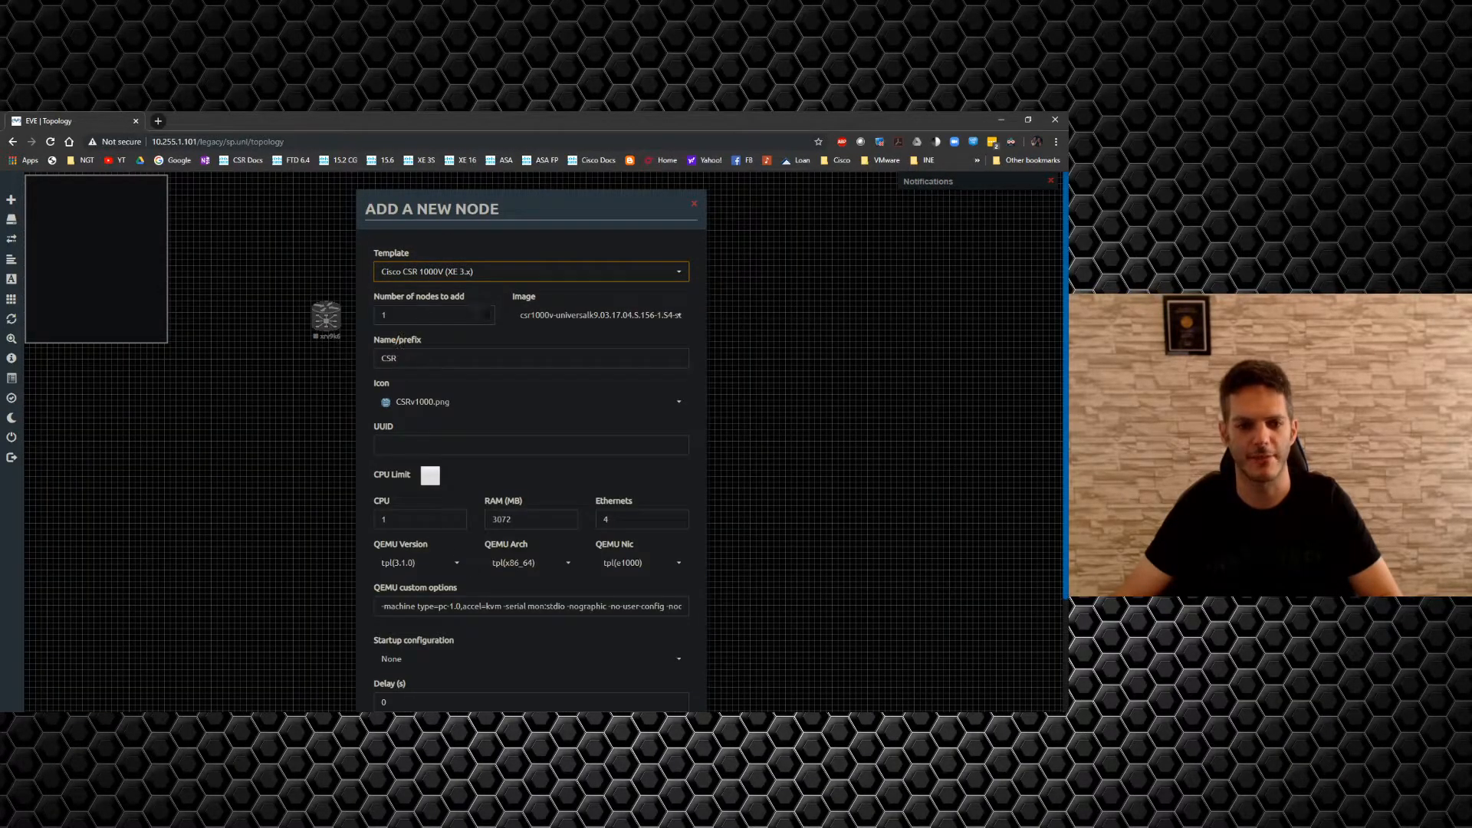
double_click(383, 315)
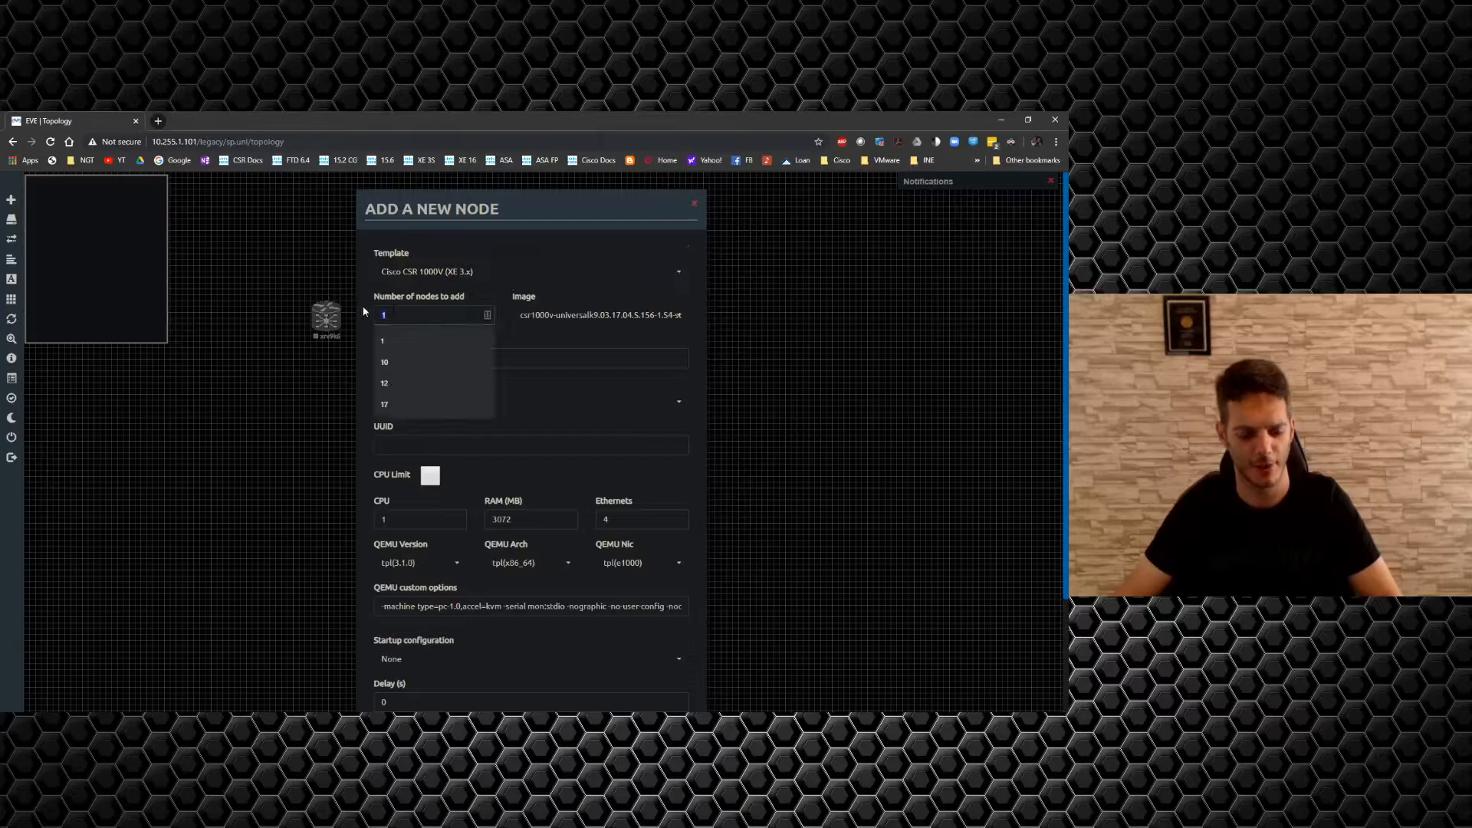
text(5)
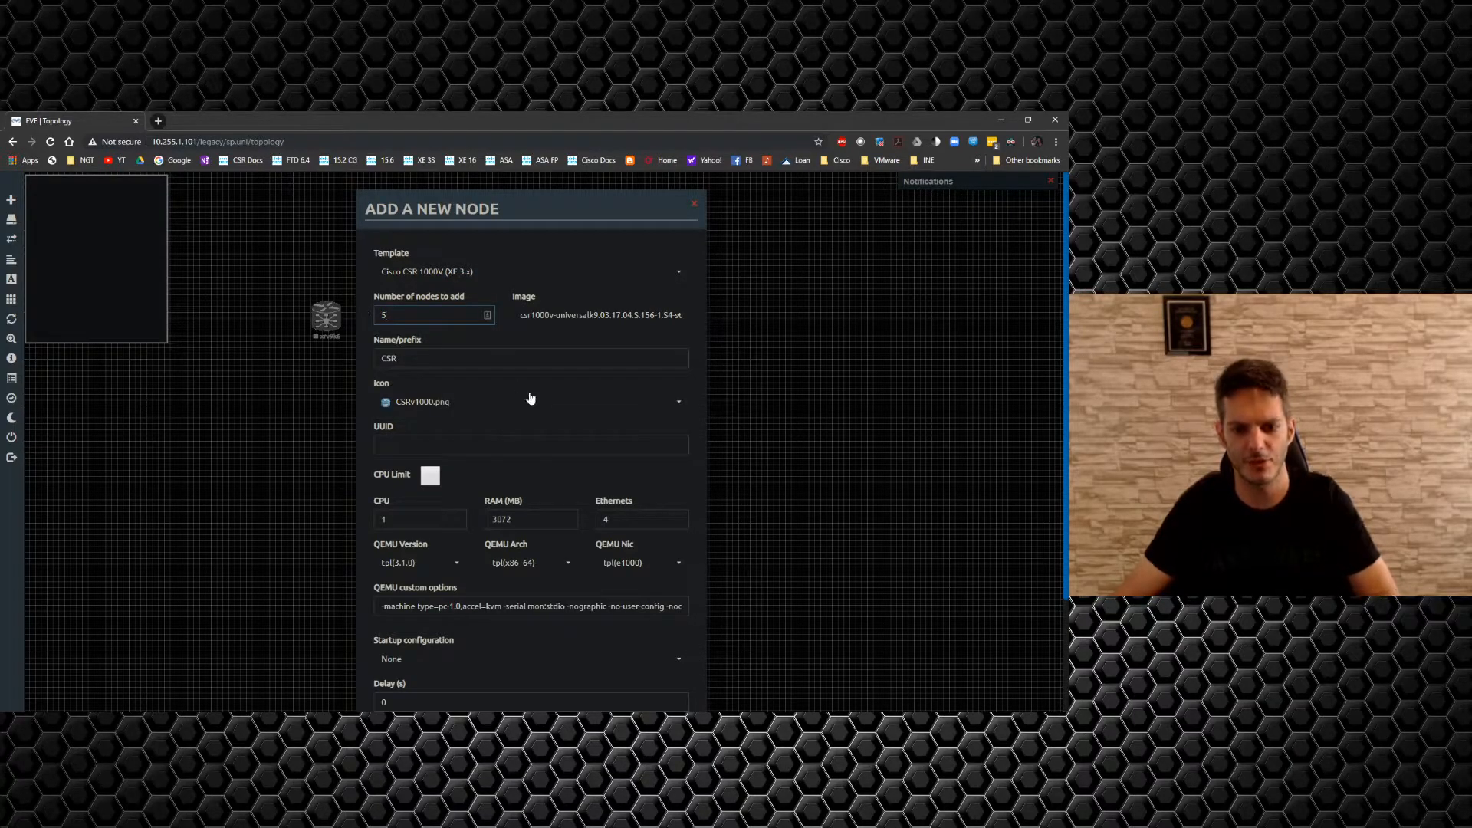
drag(531, 201, 930, 270)
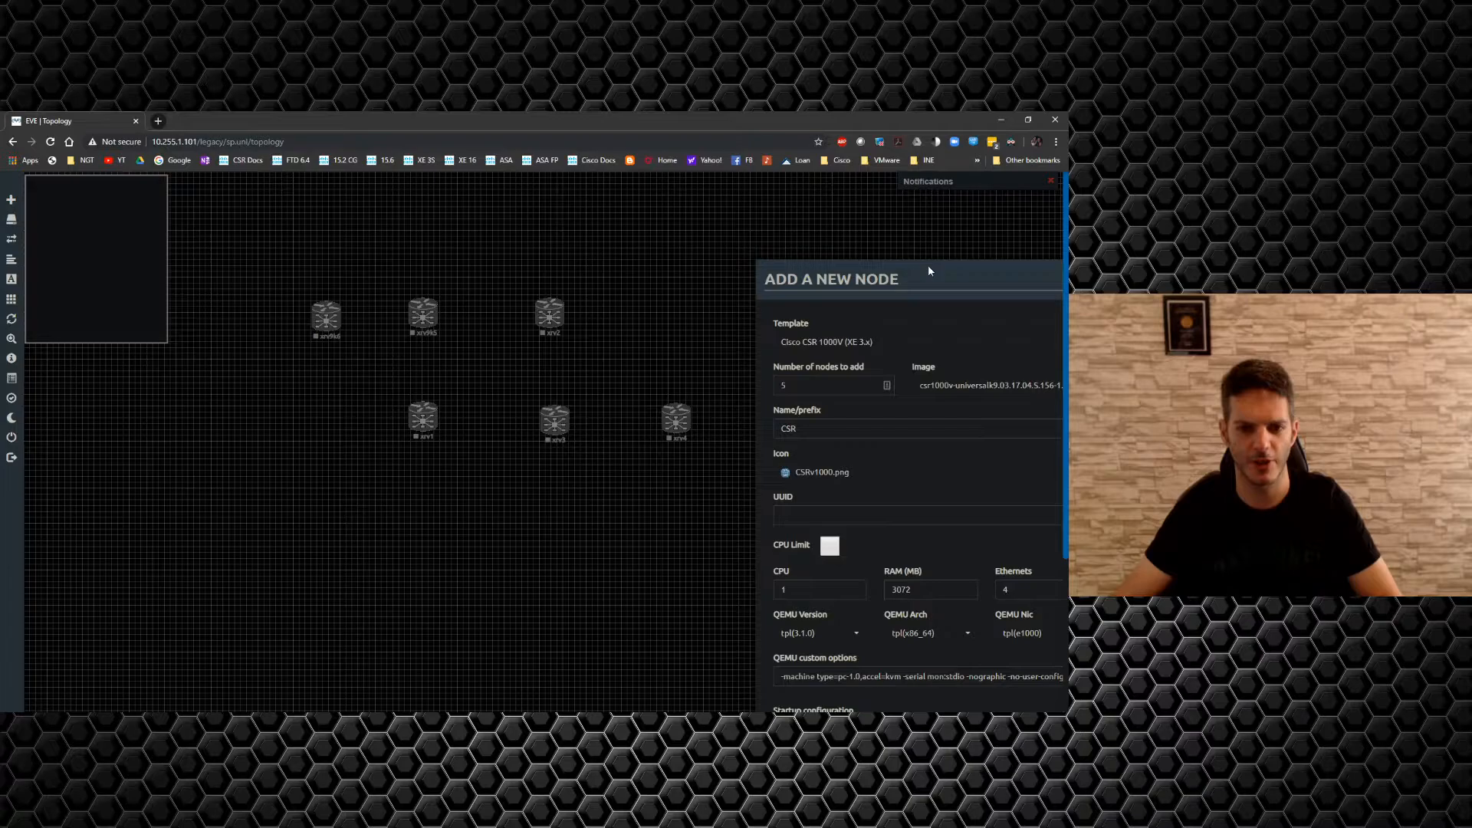
drag(929, 267, 812, 228)
Set the node count to 6 and Ethernets to 8, then create the CSR nodes.
click(772, 354)
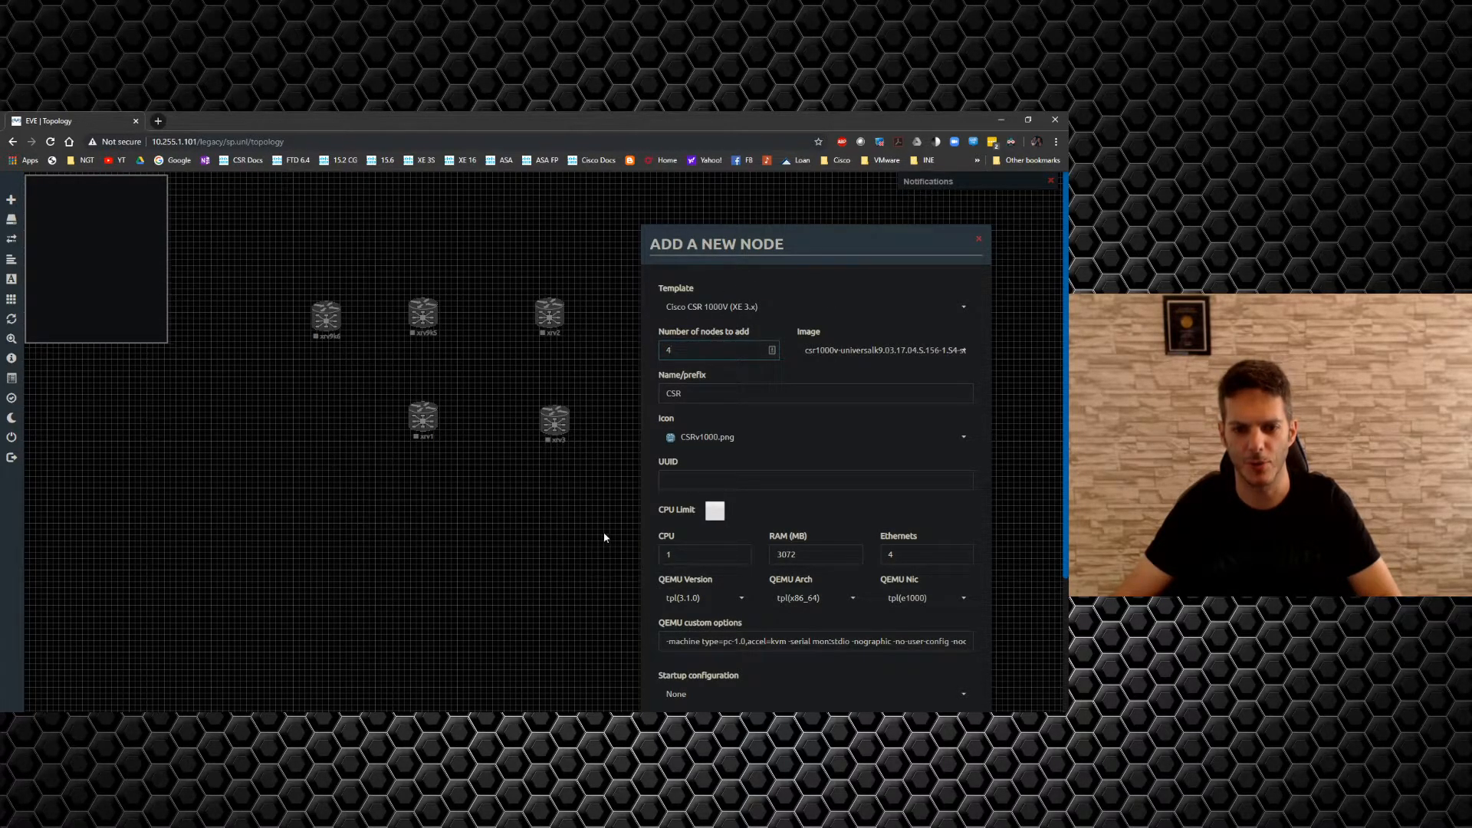
drag(680, 351, 619, 343)
text(6)
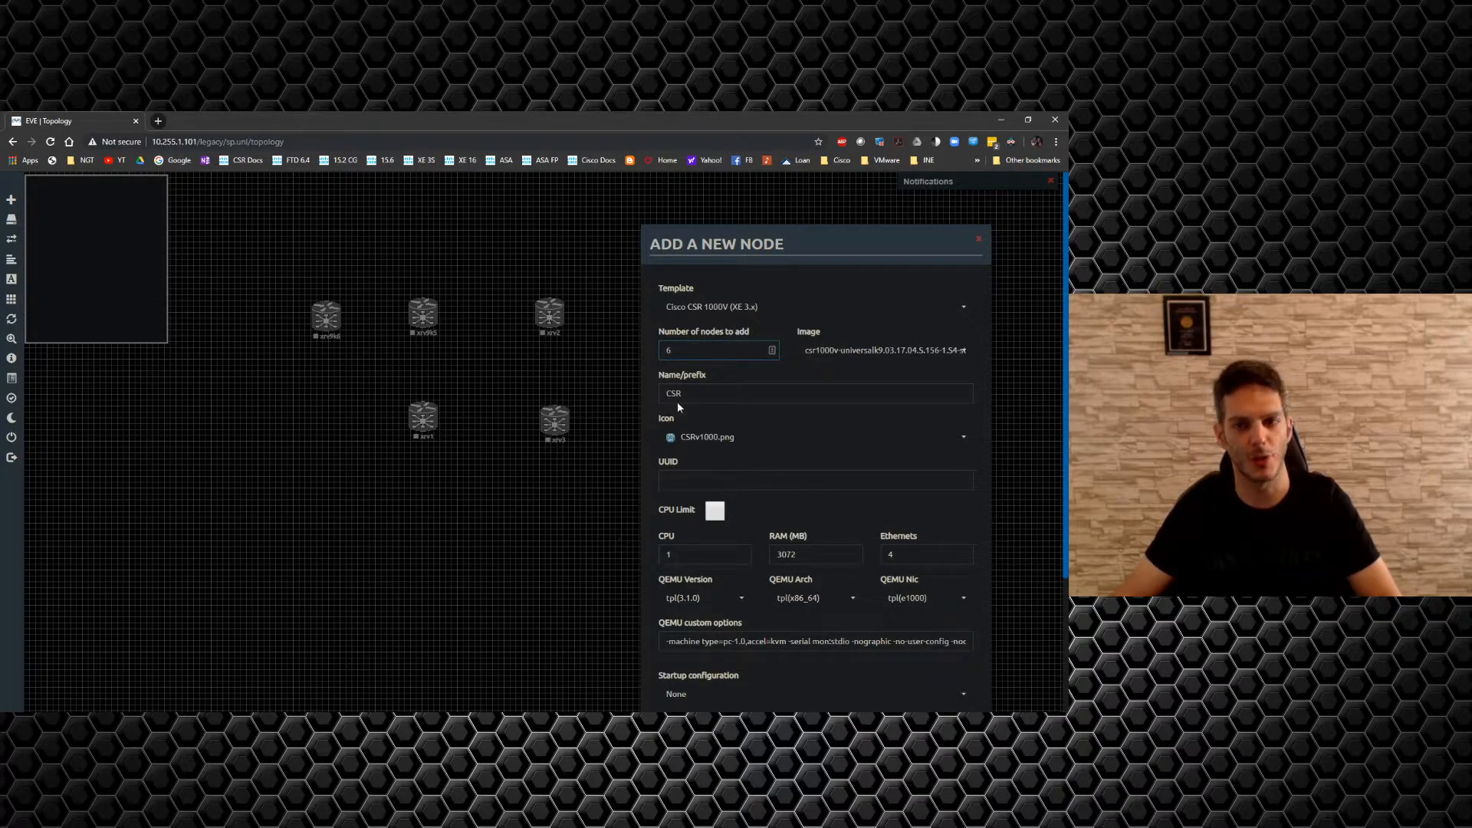
double_click(892, 555)
text(8)
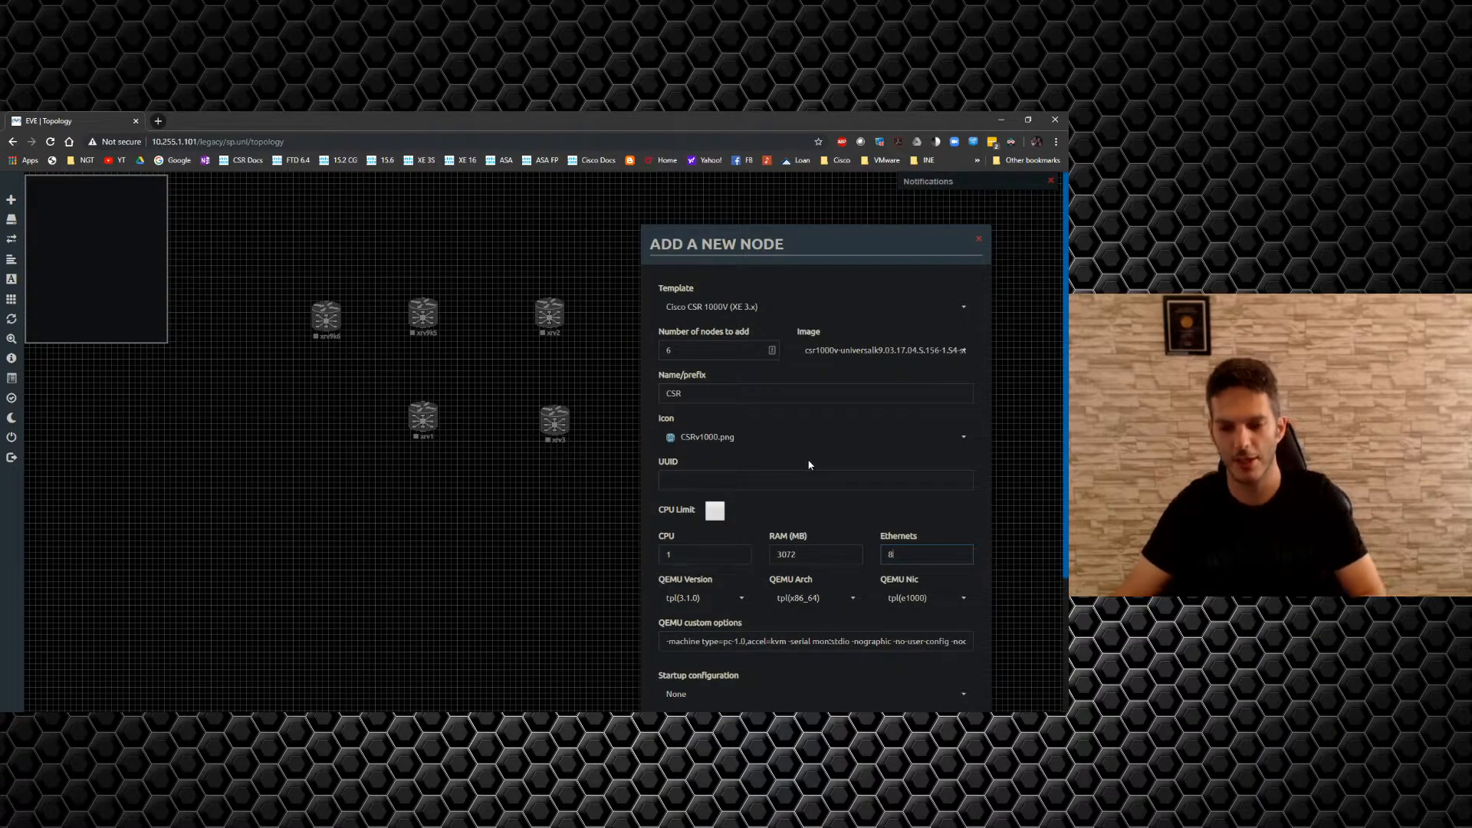
key(Return)
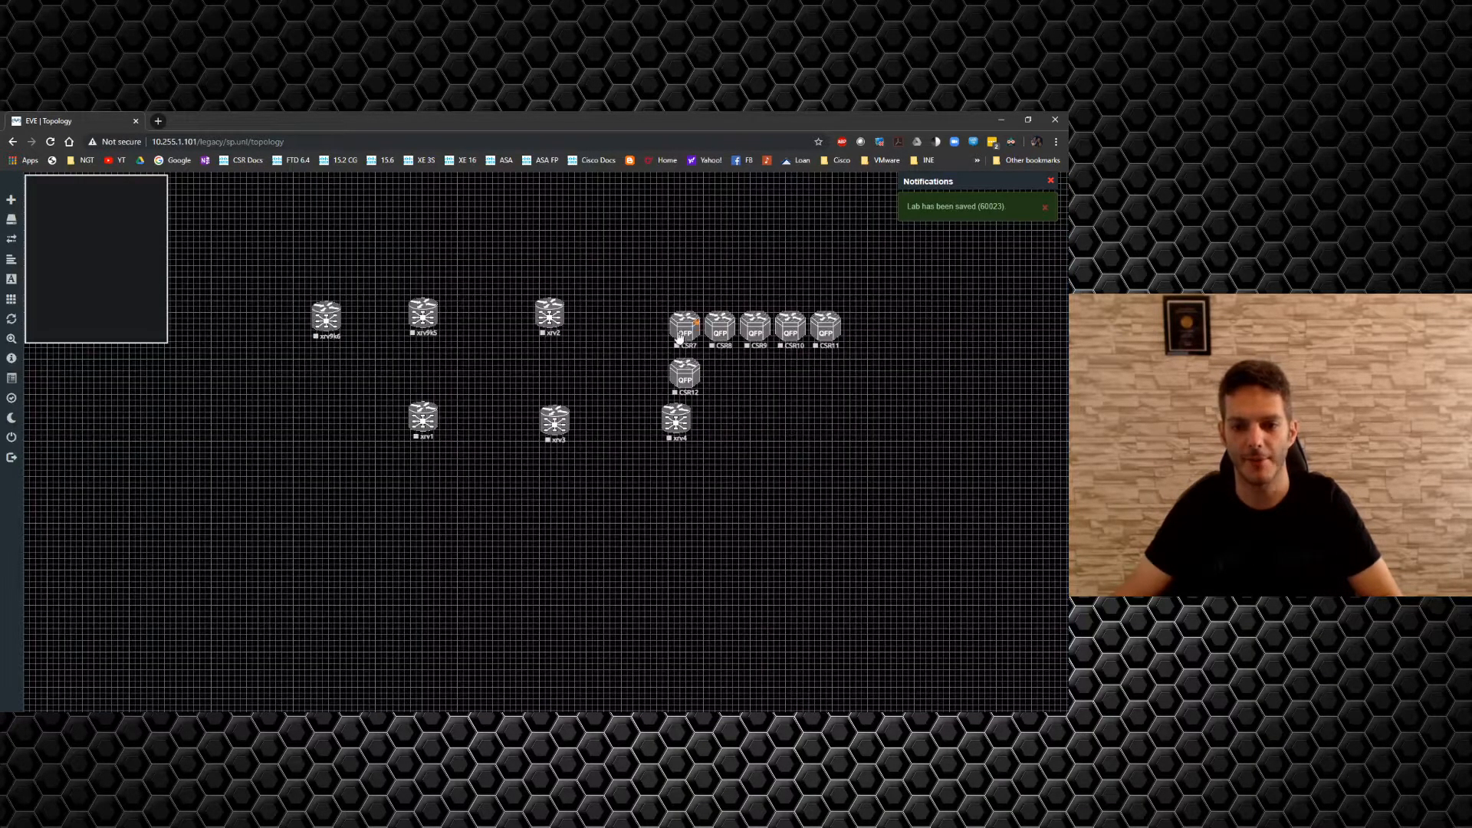
Drag CSR7, CSR11 and CSR12 into grid positions, then shift all twelve routers slightly up.
drag(680, 329, 324, 424)
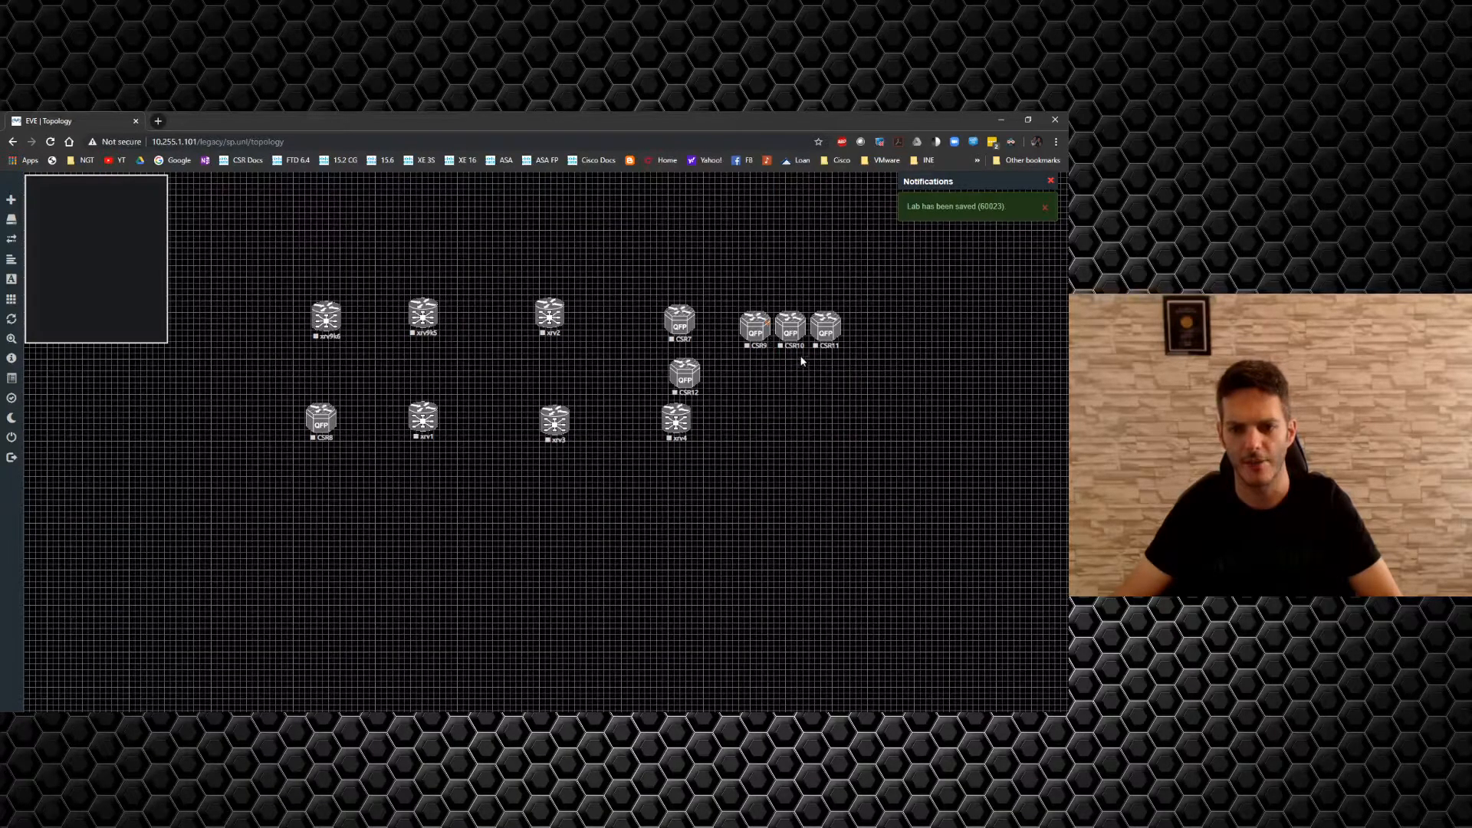
drag(791, 375, 564, 528)
click(499, 536)
drag(684, 378, 678, 518)
drag(819, 334, 321, 522)
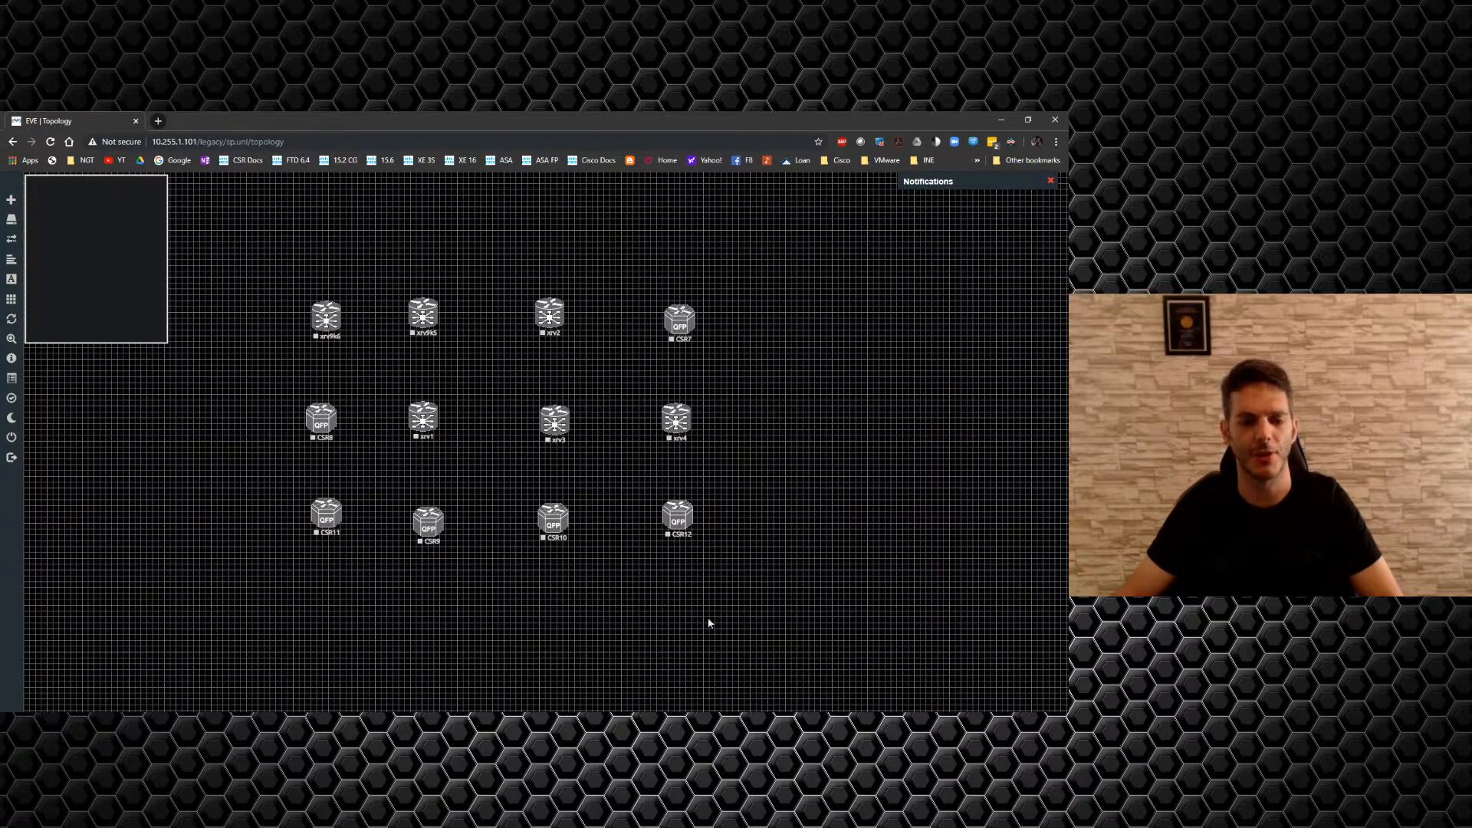
drag(763, 584, 286, 303)
drag(422, 313, 440, 247)
click(476, 557)
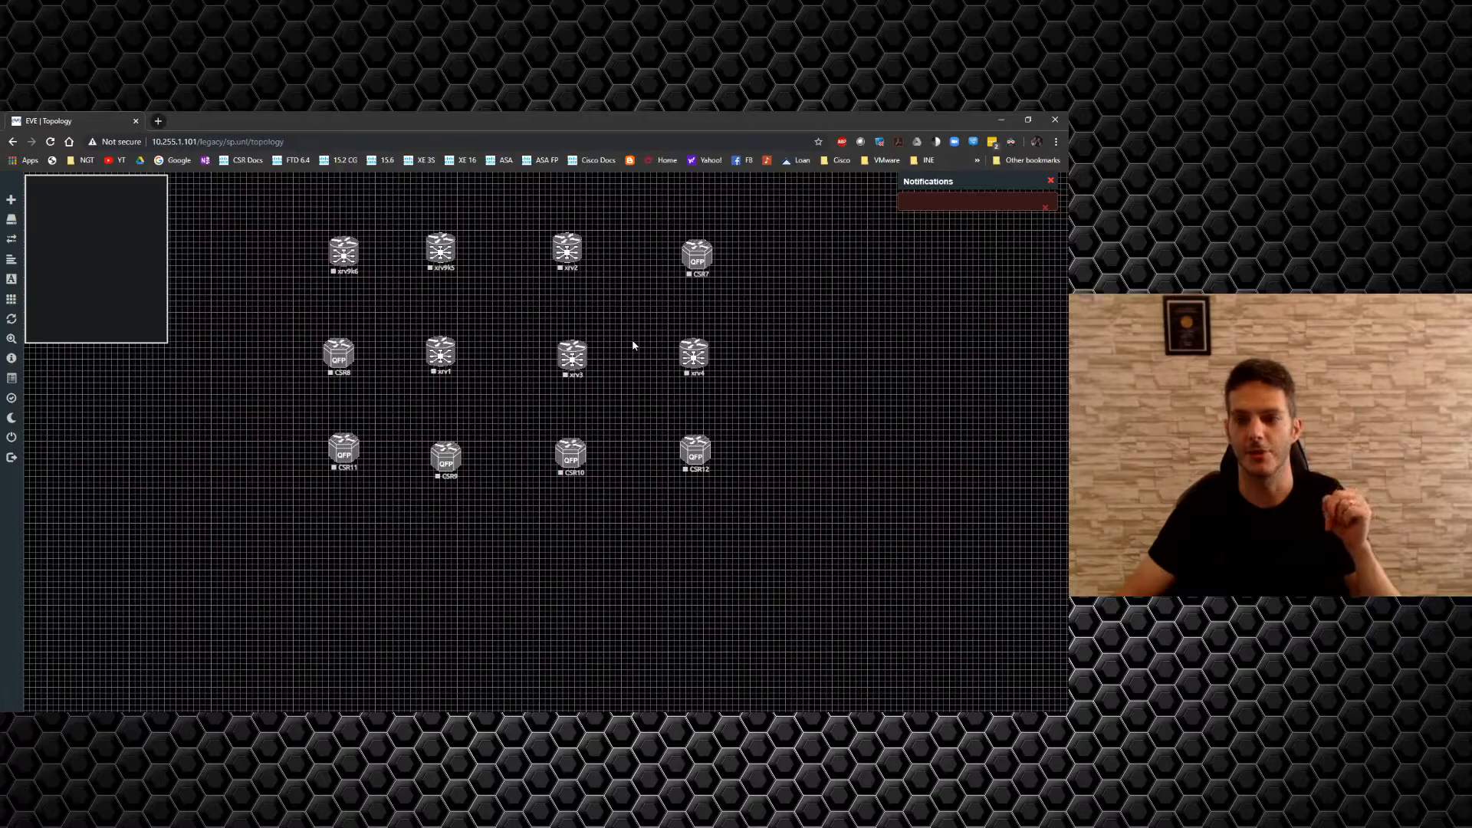
click(924, 204)
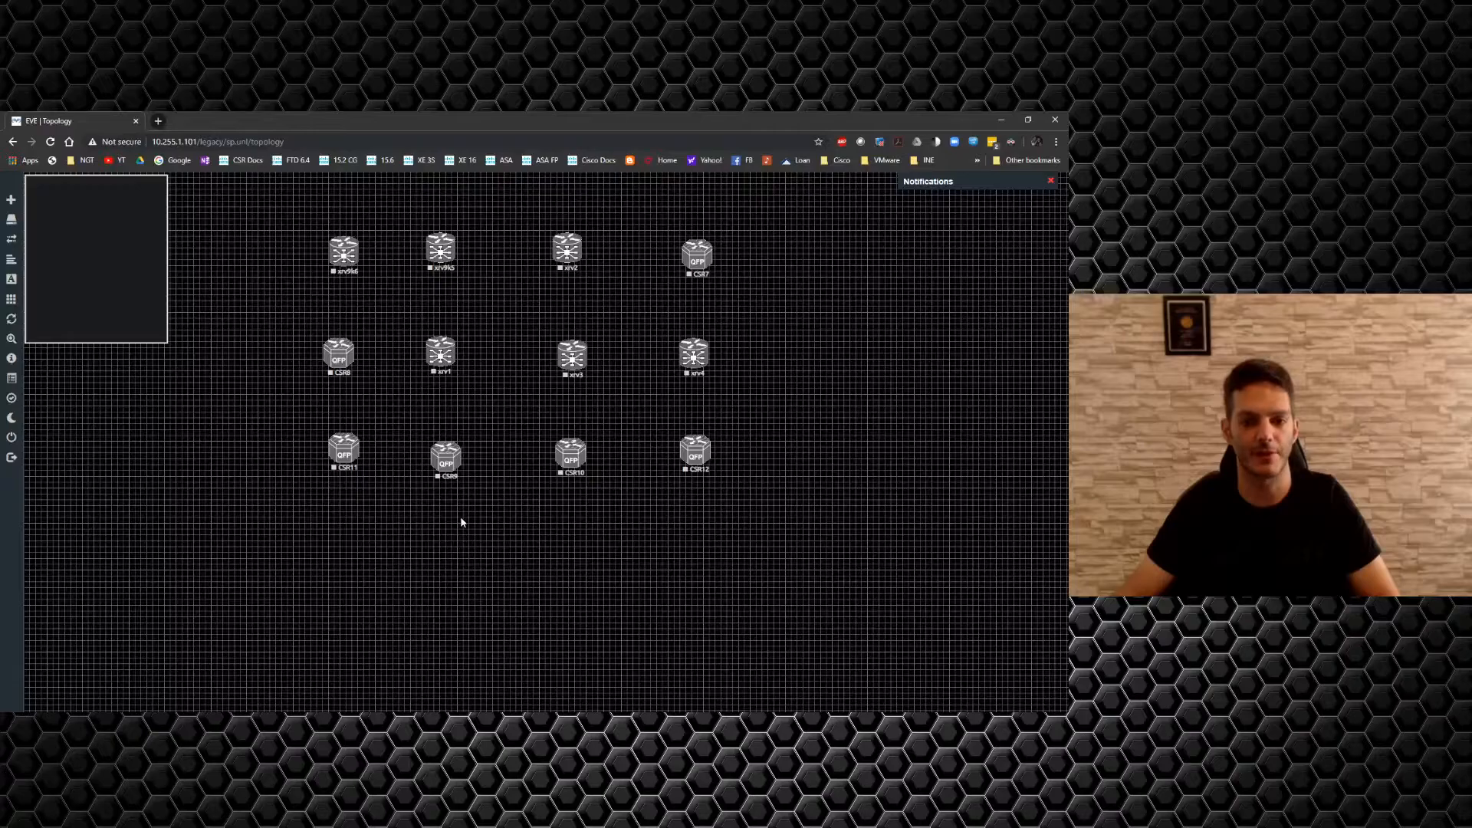
right_click(424, 566)
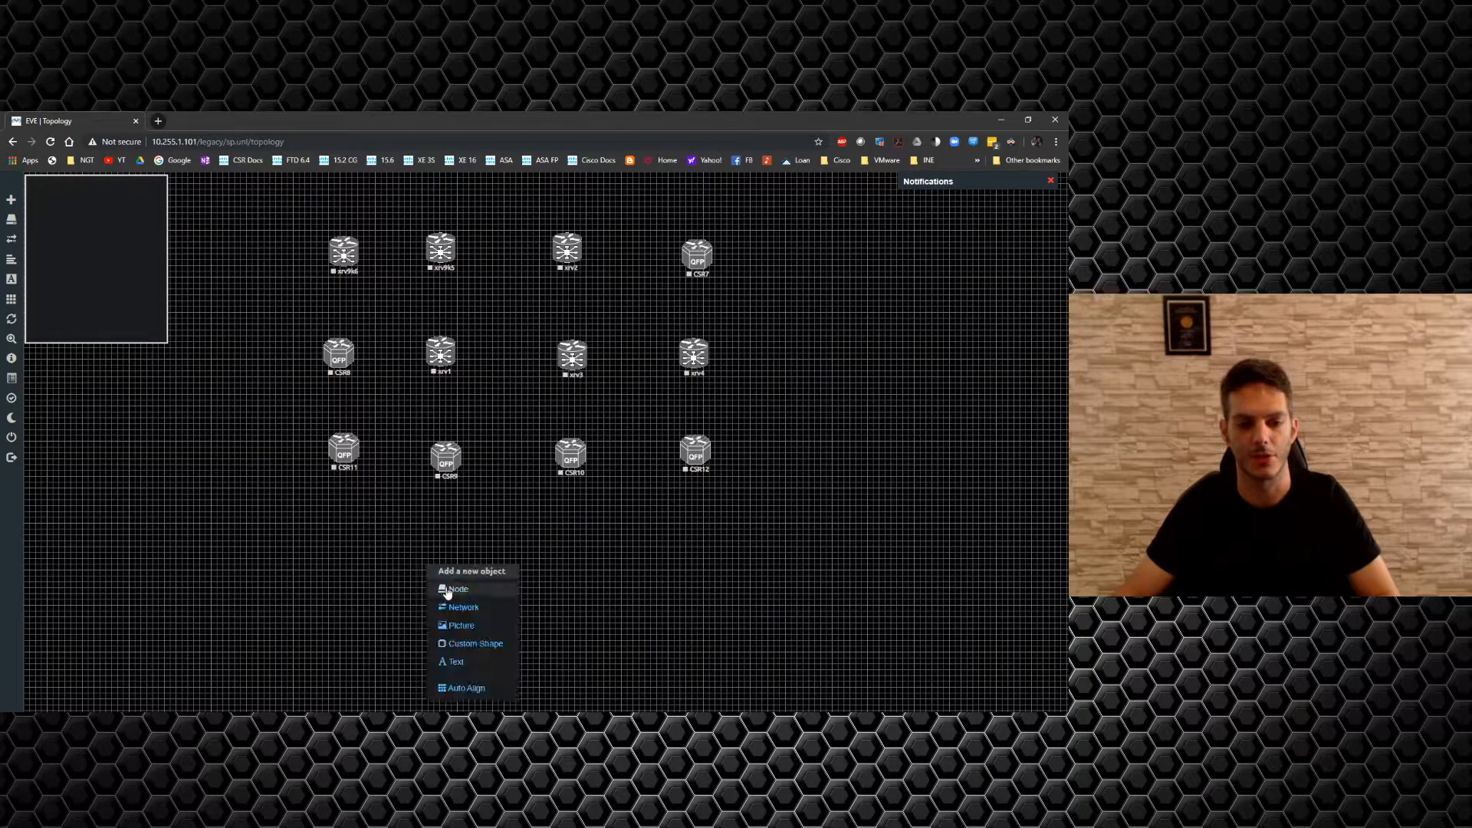
key(alt+Tab)
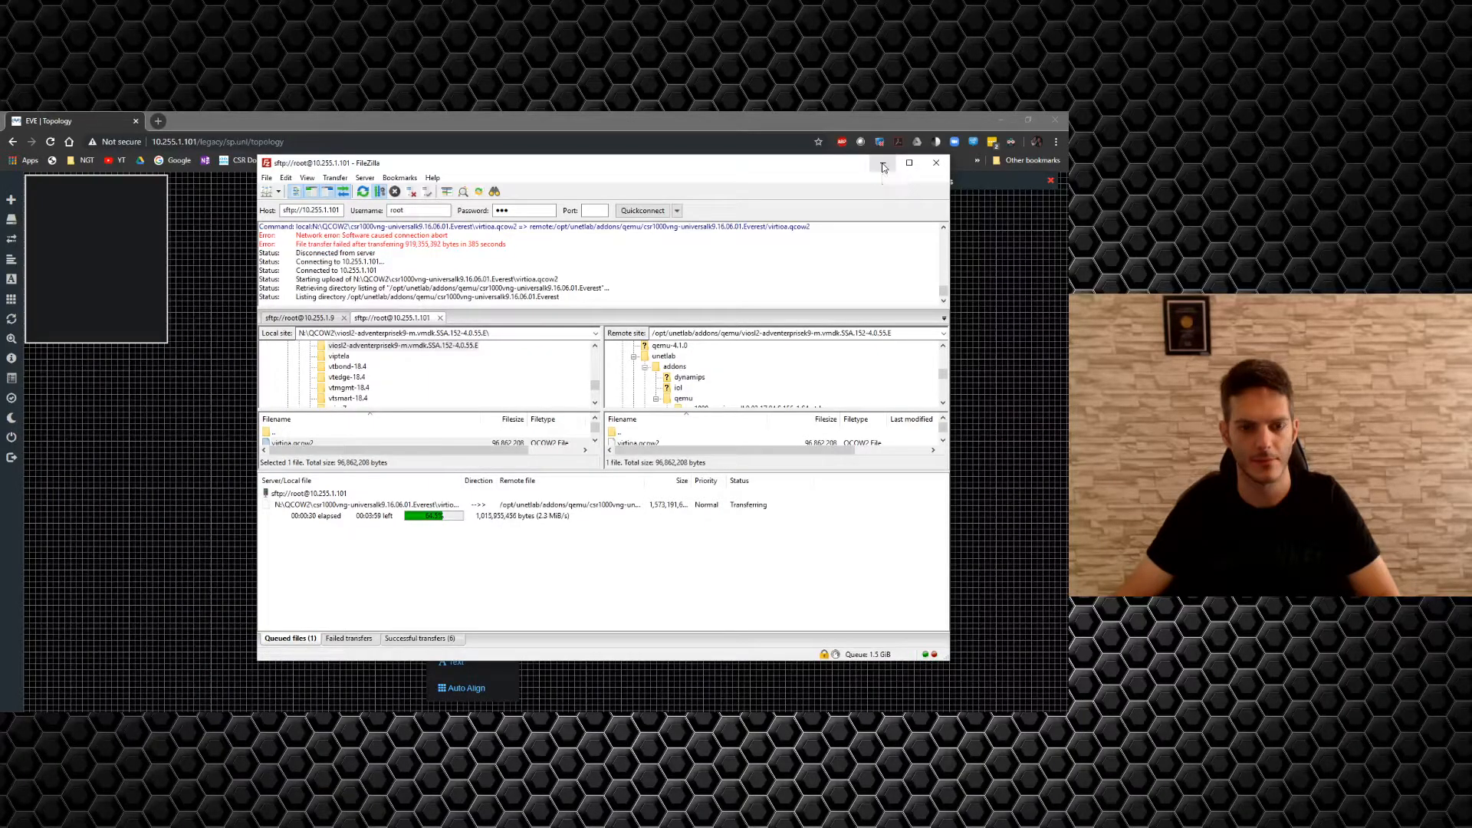
click(884, 166)
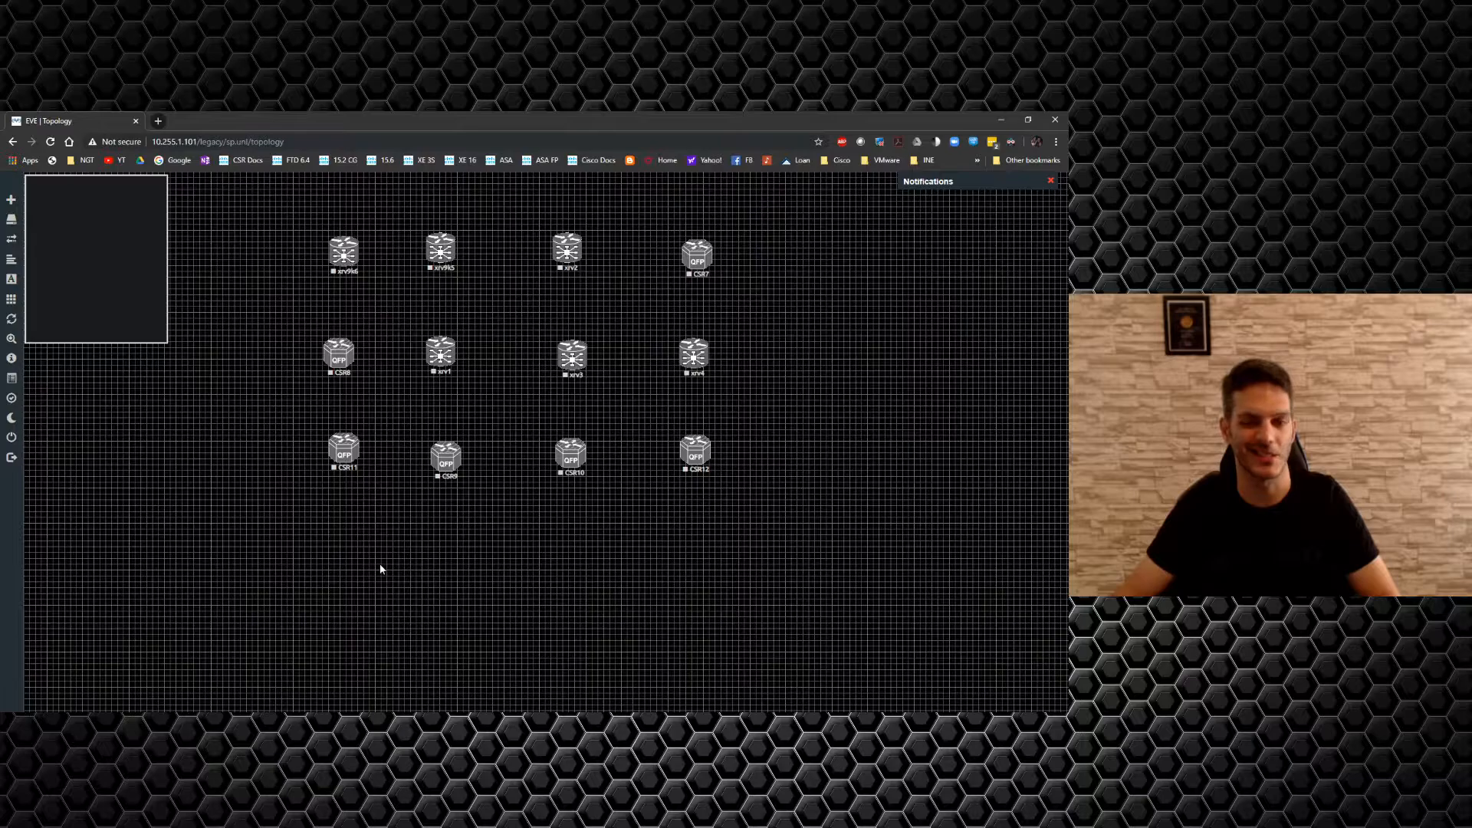
Fill in Add a New Node for 6 Cisco XRv nodes with 8 Ethernets and save.
right_click(430, 533)
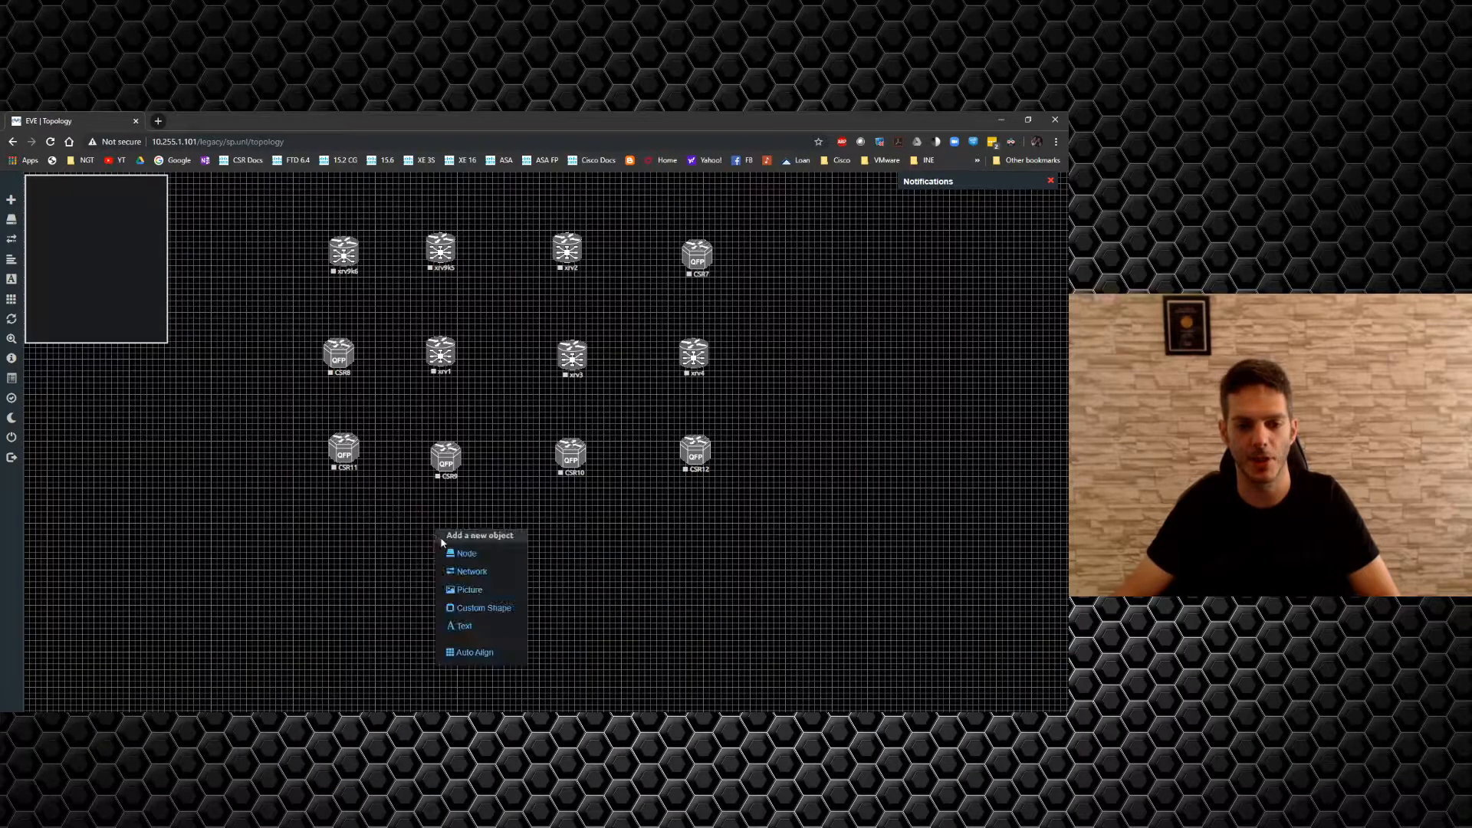
click(468, 553)
scroll(506, 595, down, 7)
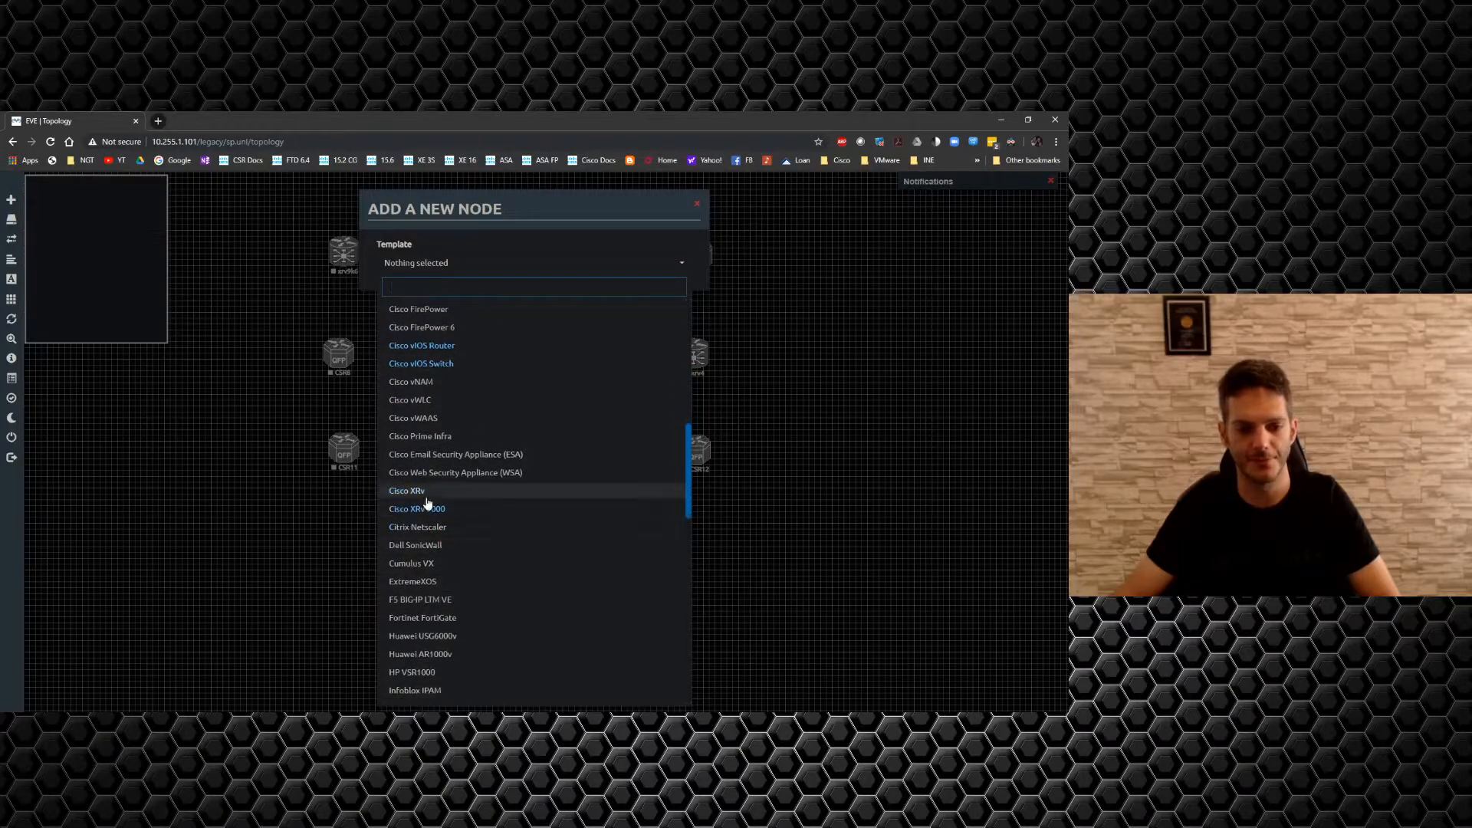
click(420, 492)
drag(405, 316, 334, 315)
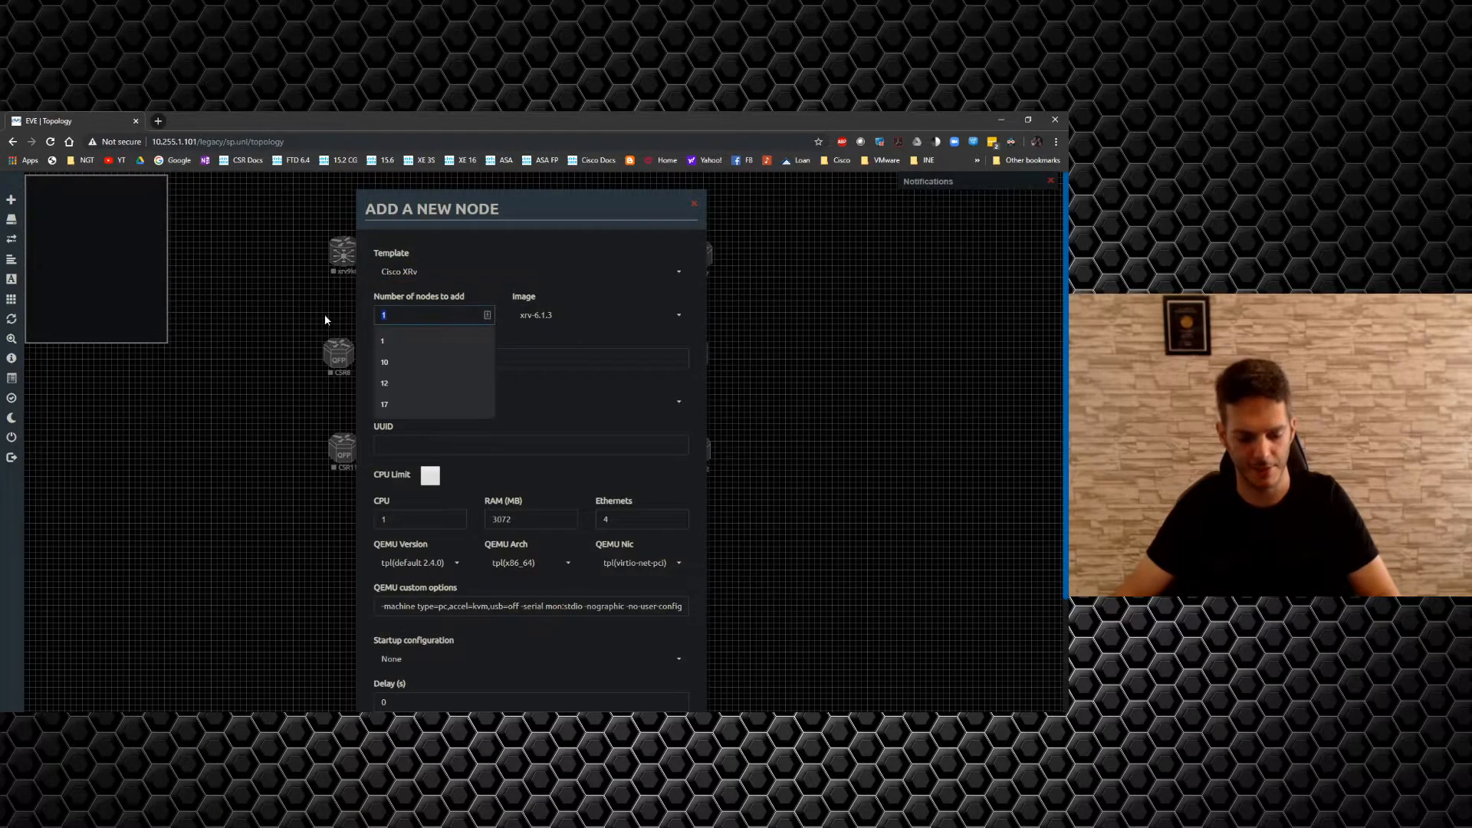
text(4)
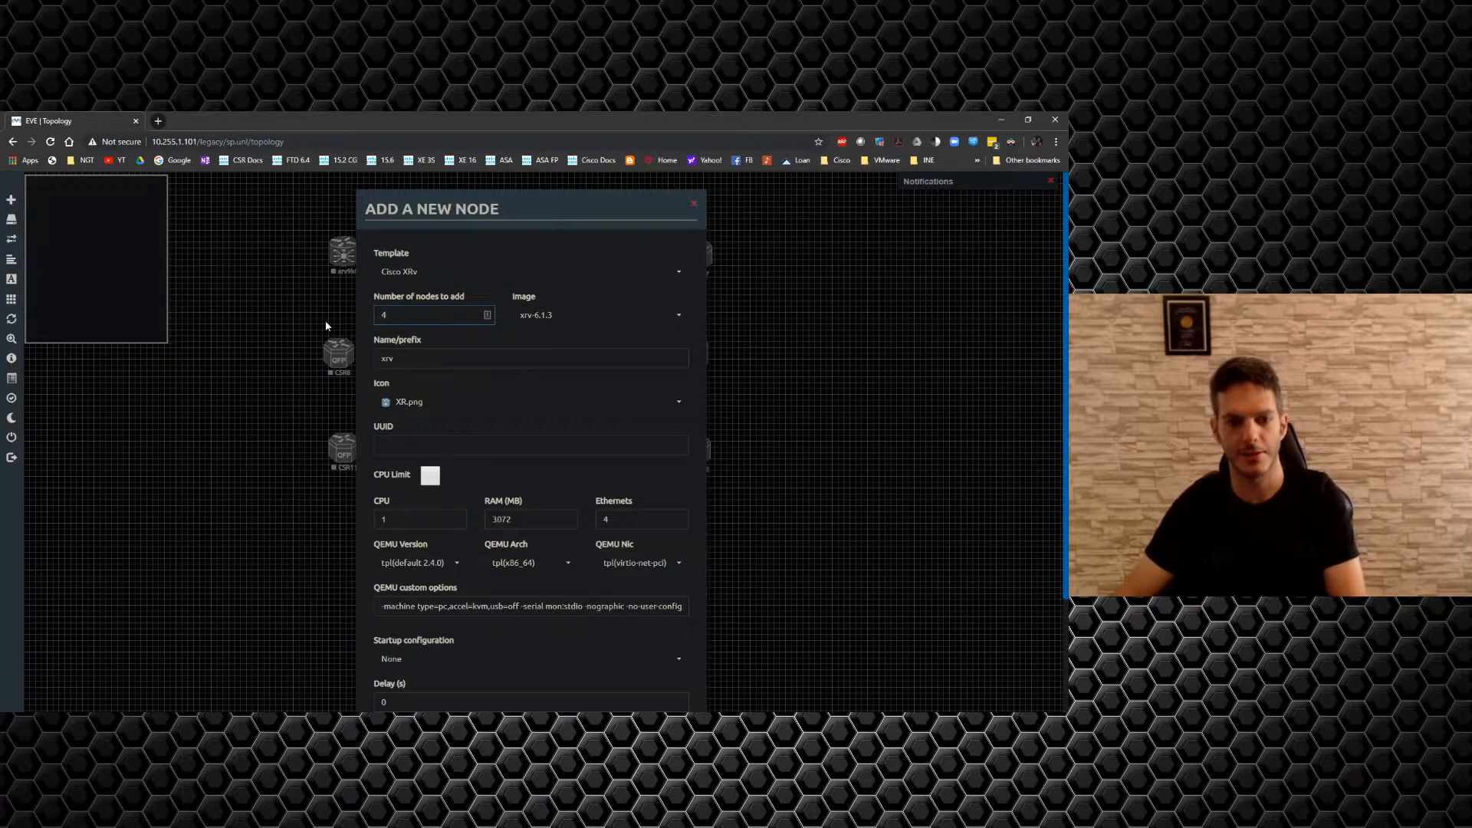
drag(631, 516, 547, 515)
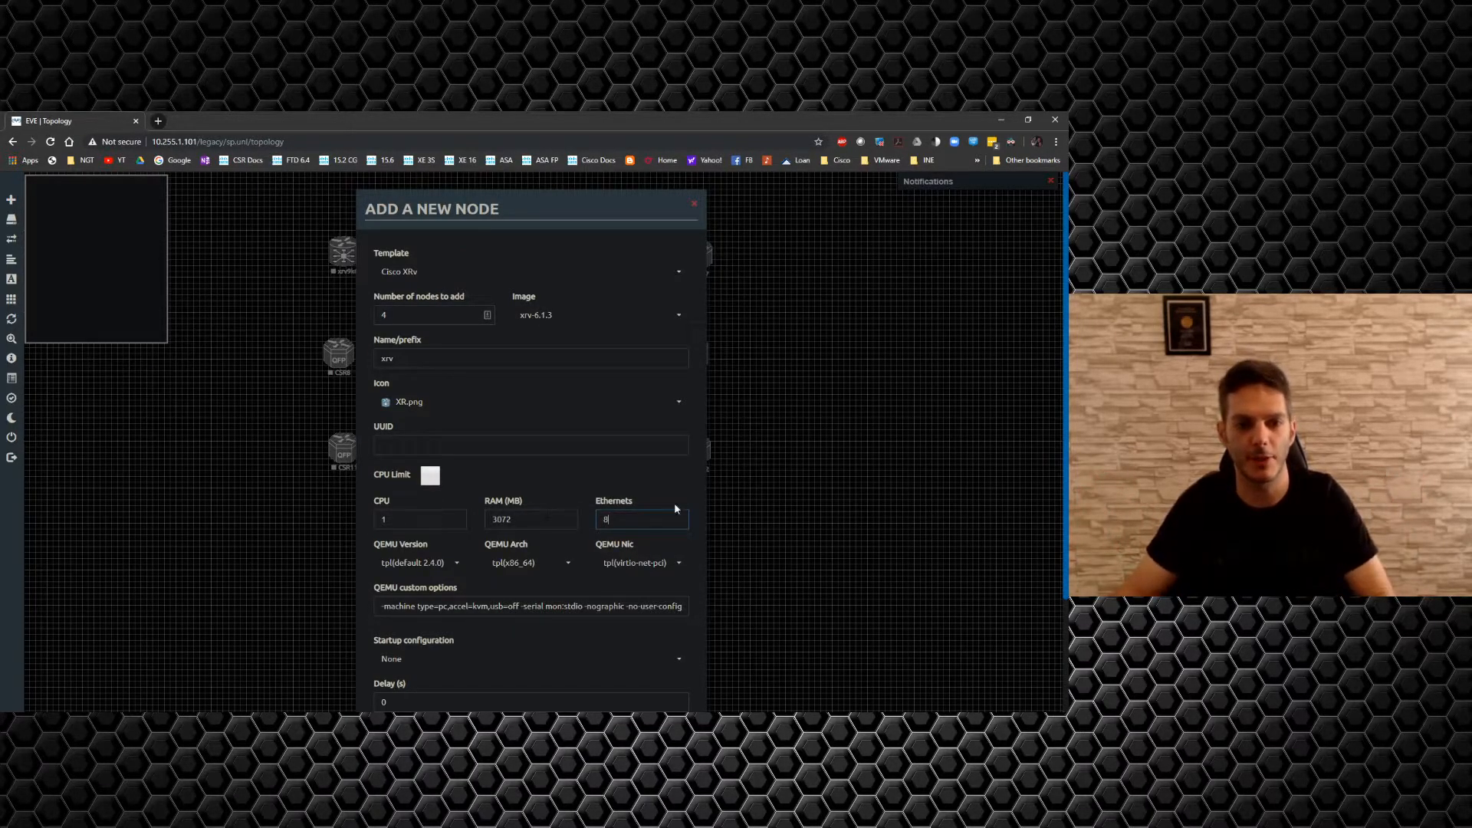
drag(419, 319, 299, 307)
text(6)
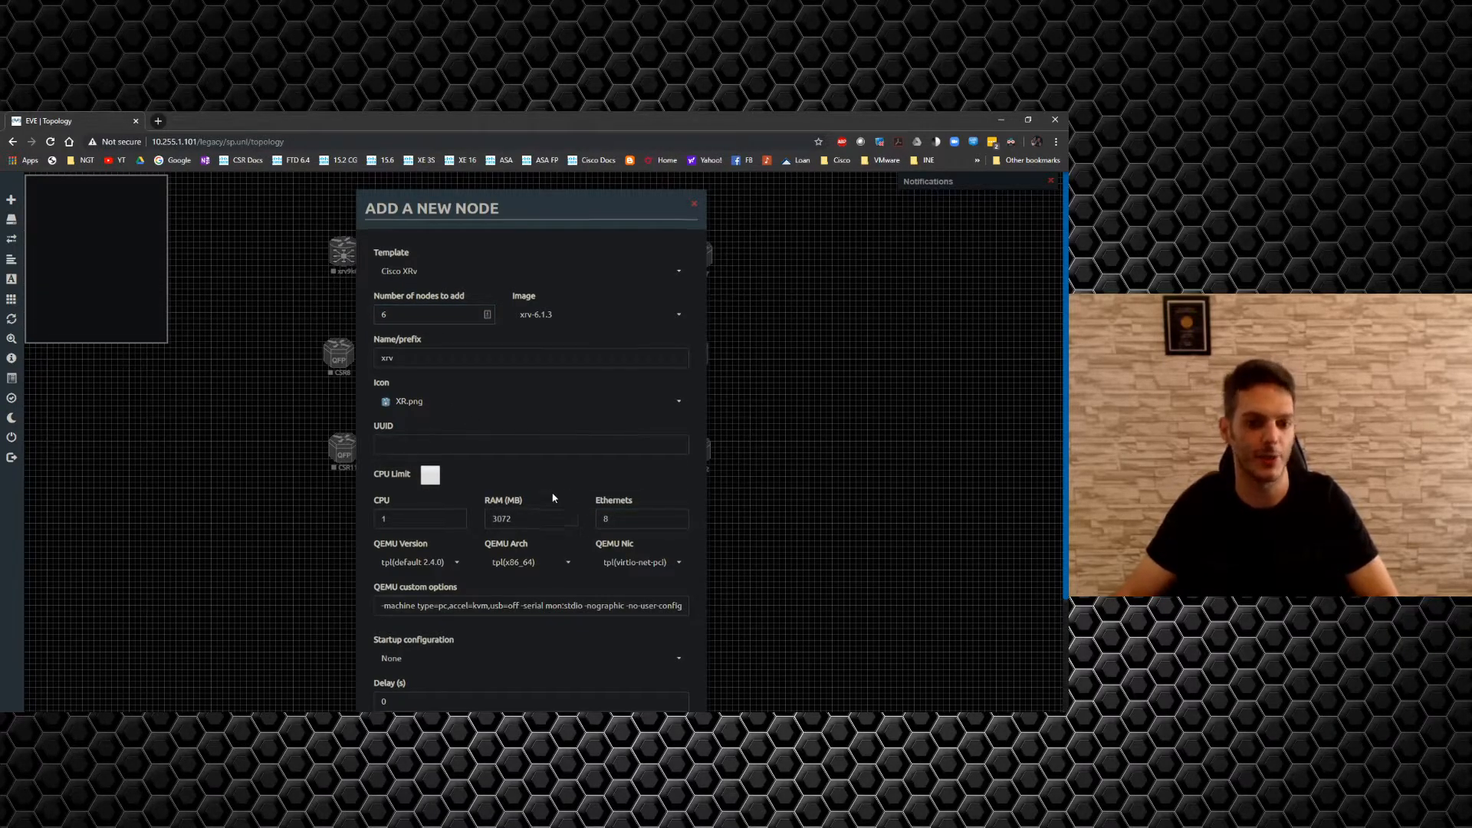
scroll(506, 606, down, 2)
click(473, 676)
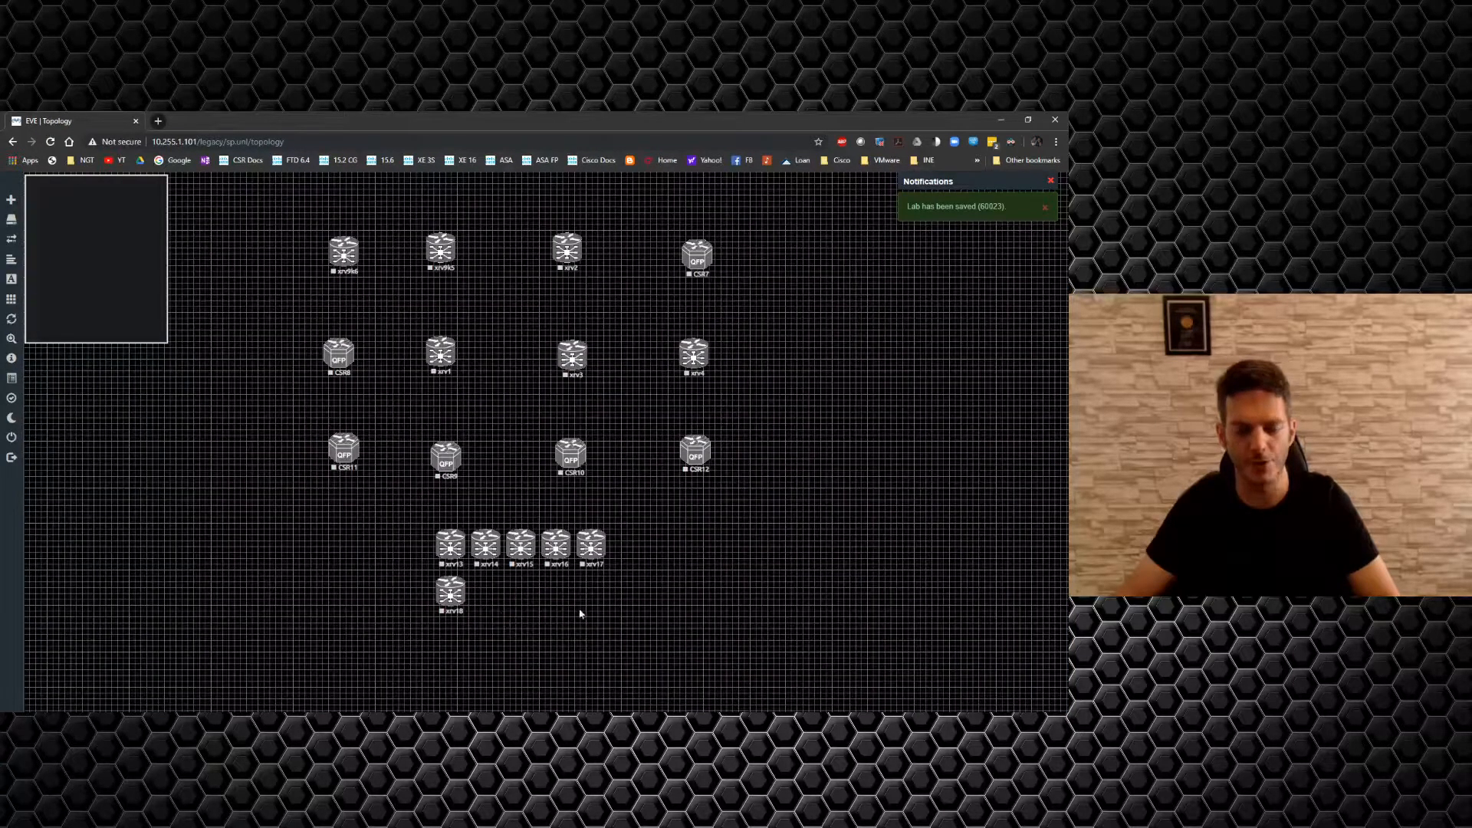
Select the six new XRv nodes and spread xrv14, xrv18 and xrv15 along the bottom of the canvas.
drag(580, 613, 455, 560)
drag(789, 542, 350, 627)
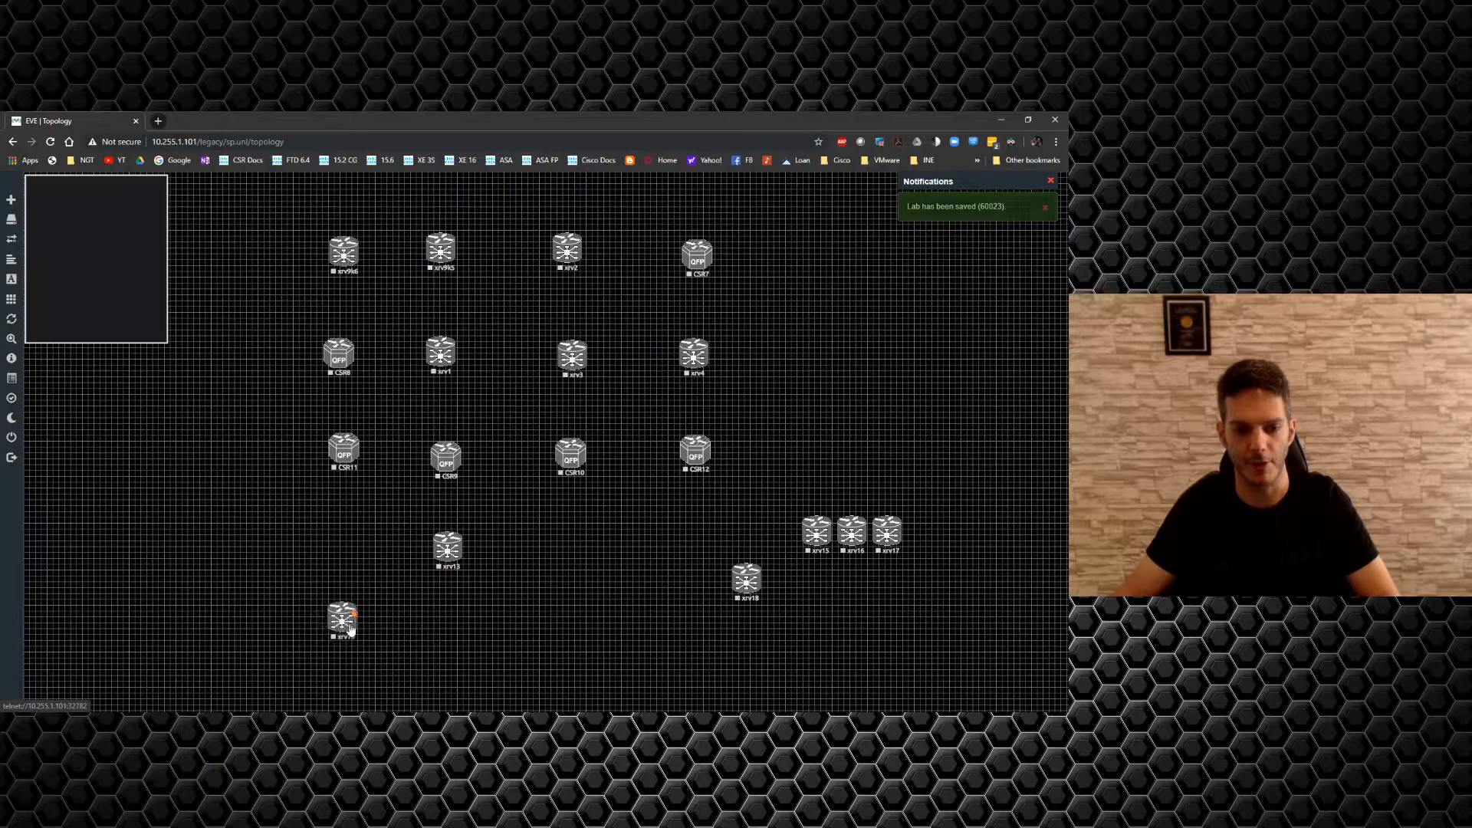
drag(745, 587, 237, 627)
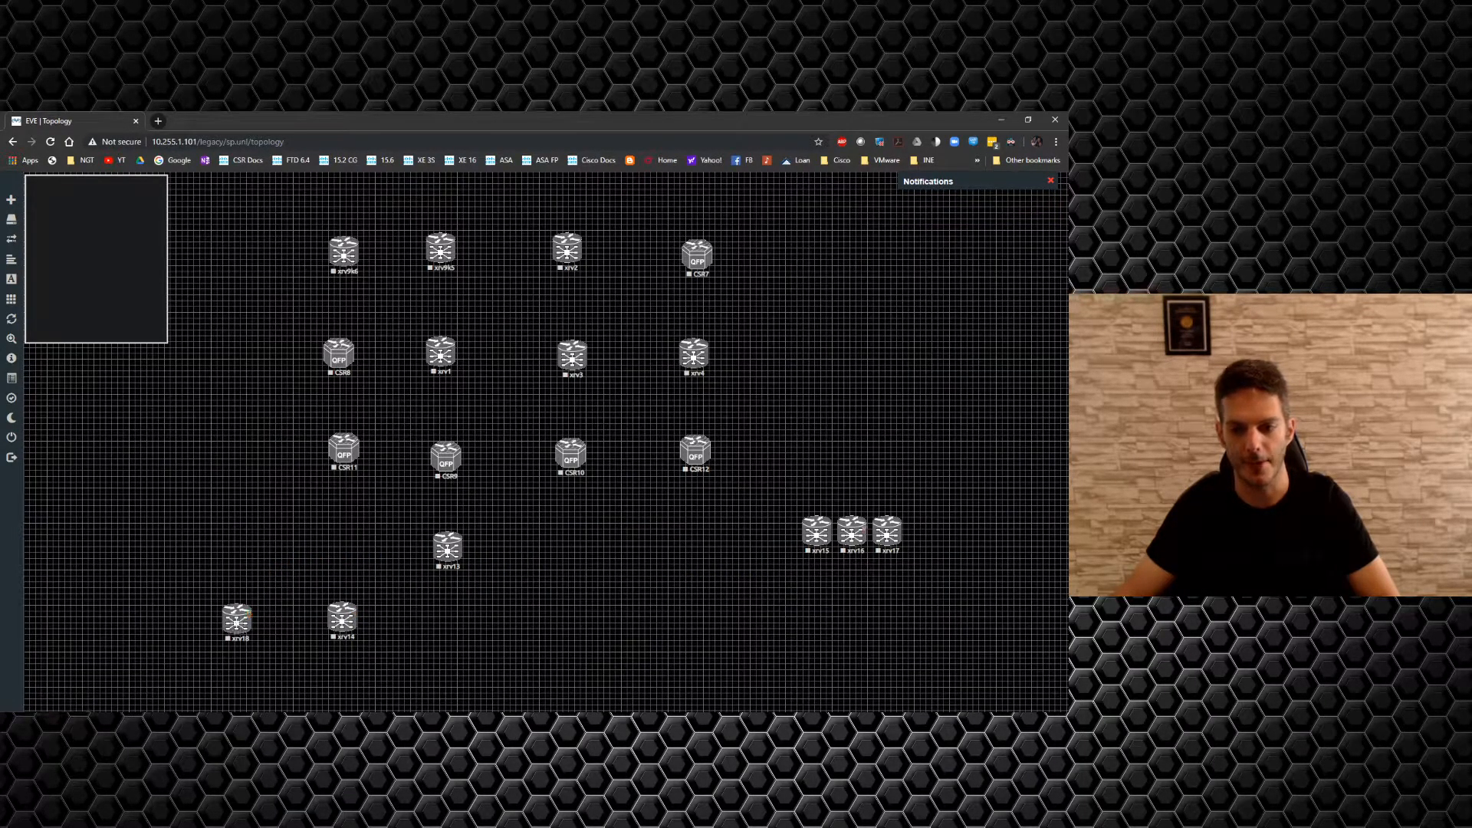
drag(813, 546, 595, 660)
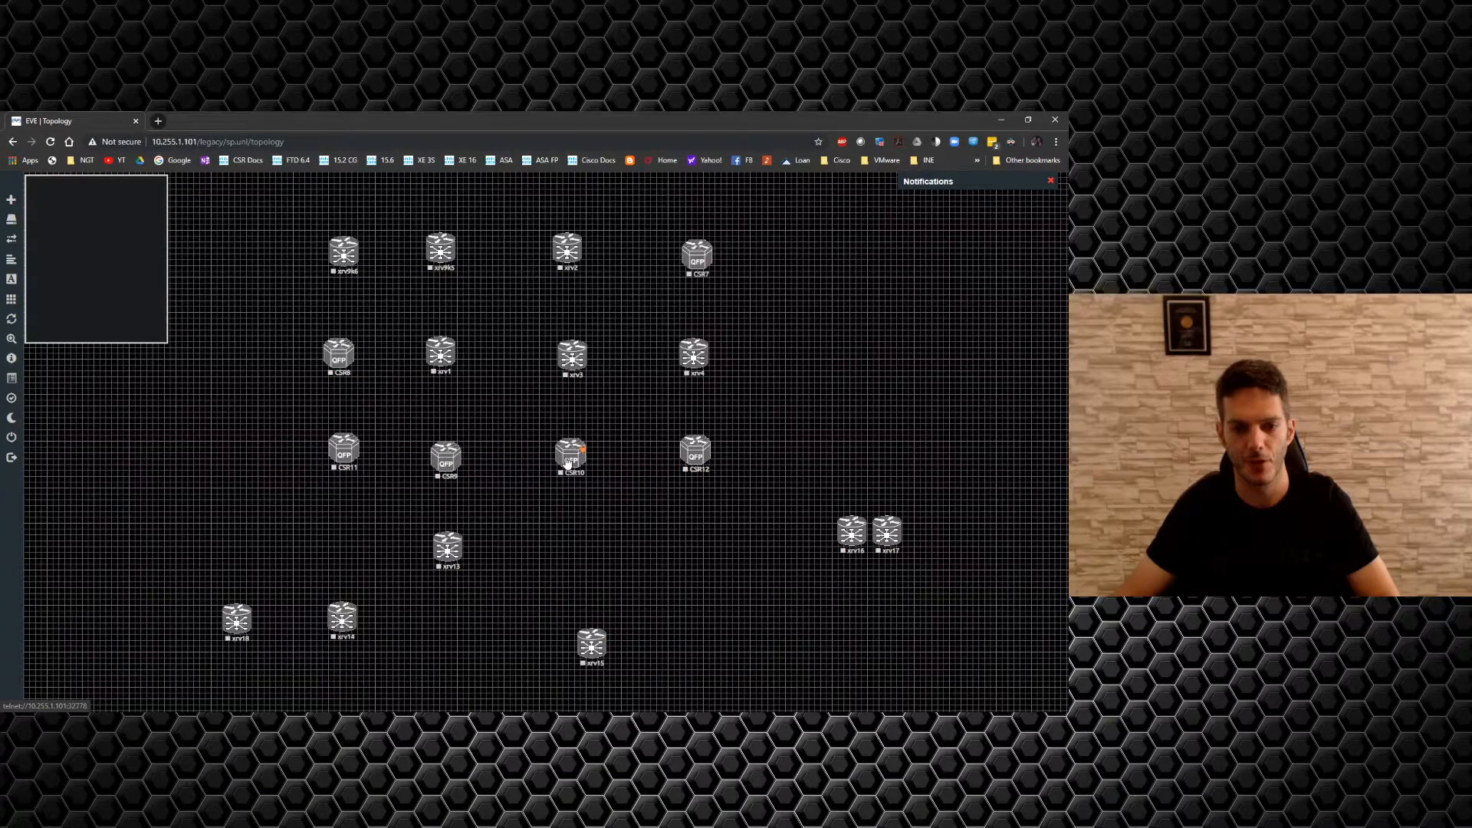
Shift the twelve routers in the top three rows slightly upward, then check the FileZilla upload.
drag(739, 476, 292, 246)
drag(444, 465, 450, 428)
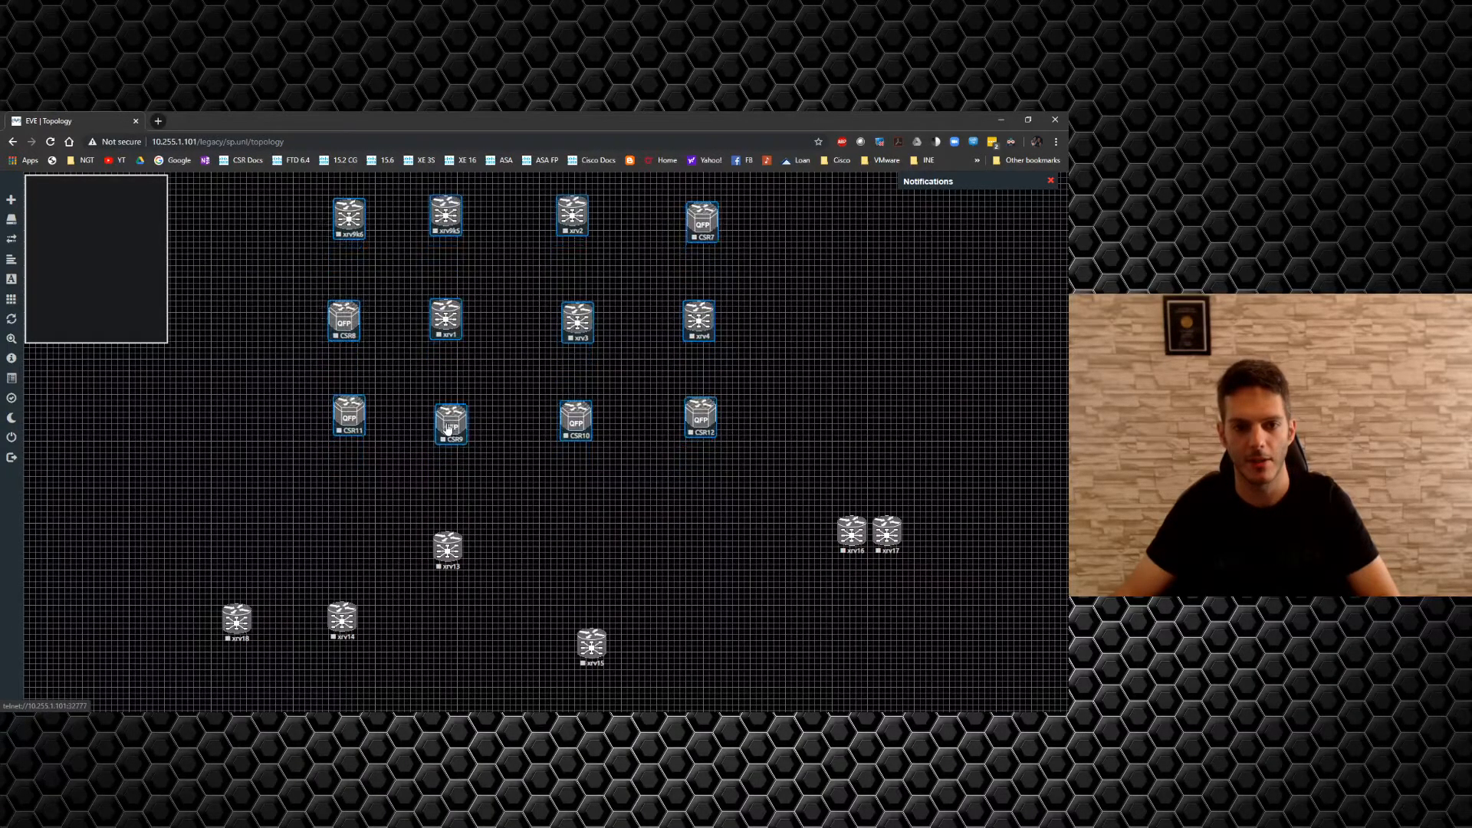
click(658, 562)
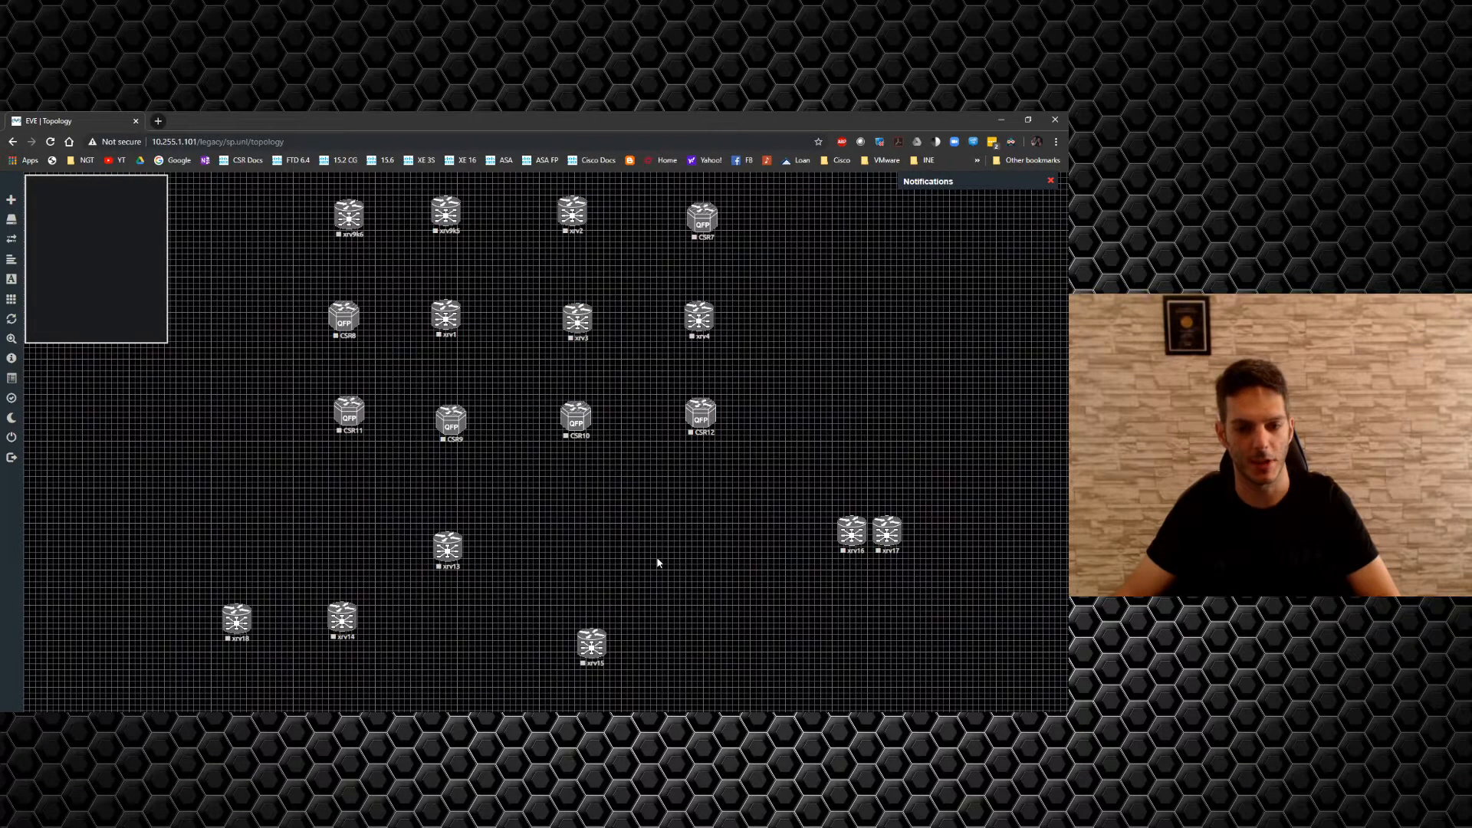
key(alt+Tab)
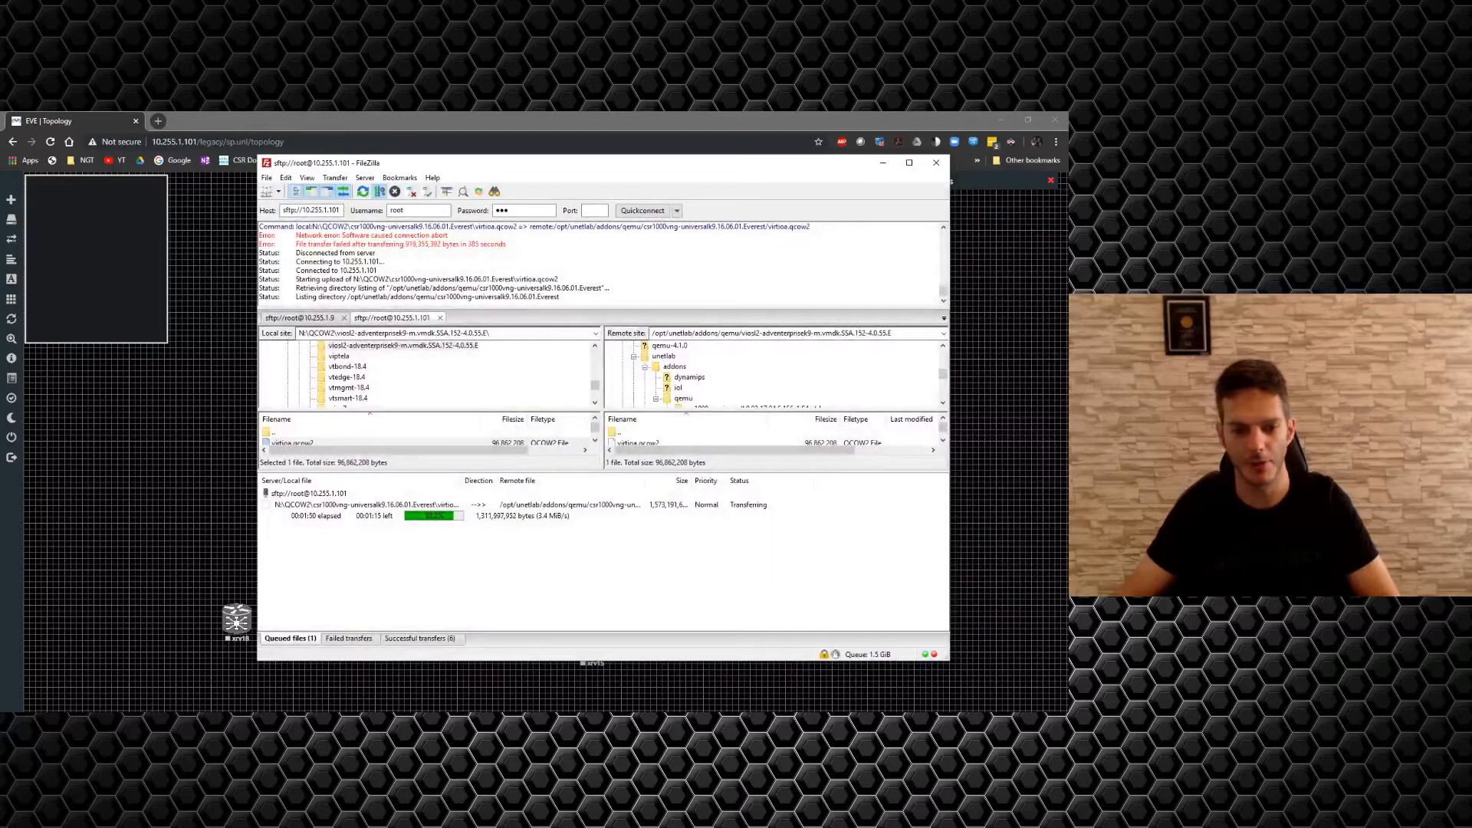
click(888, 163)
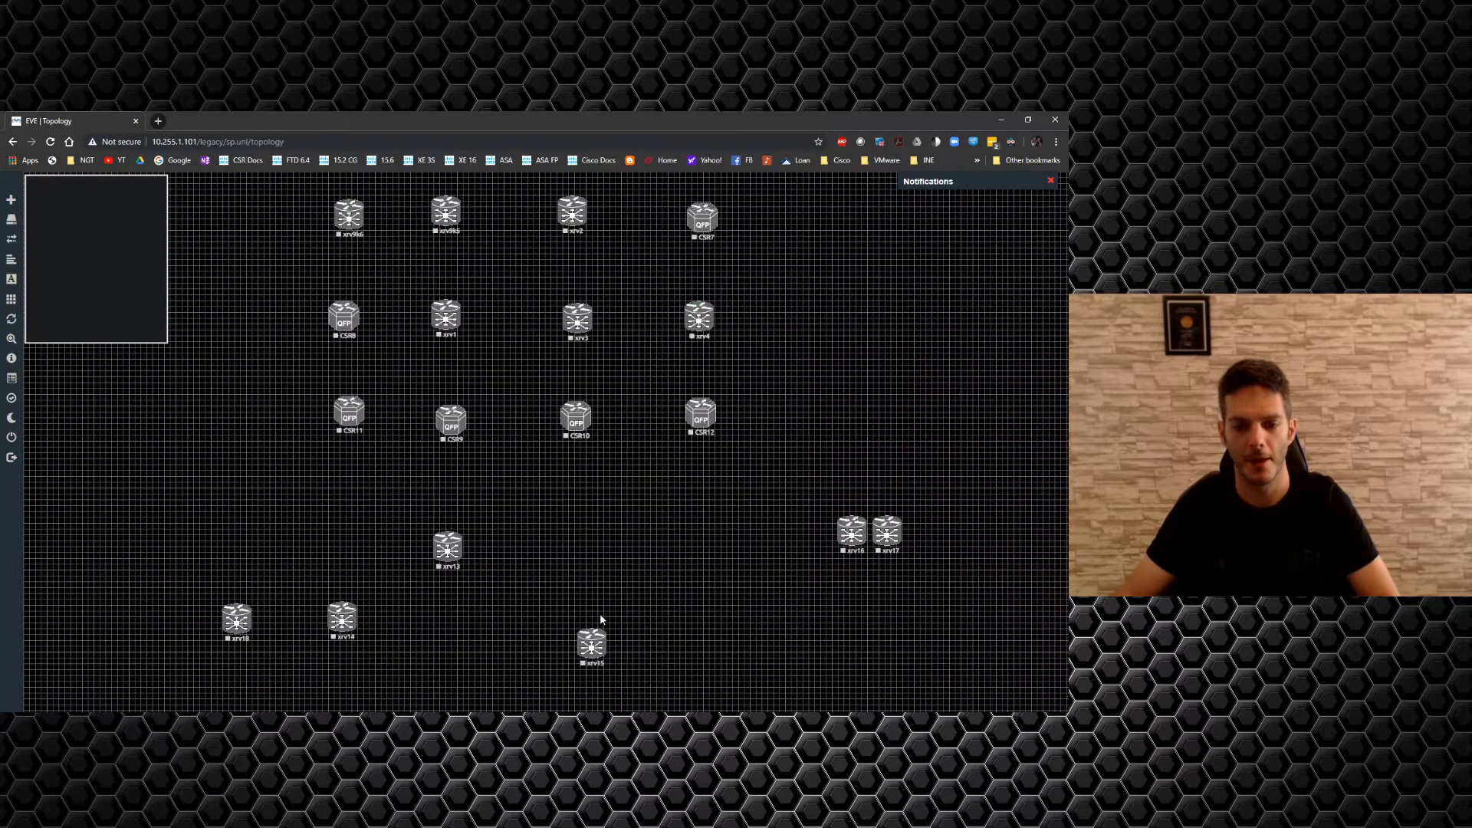
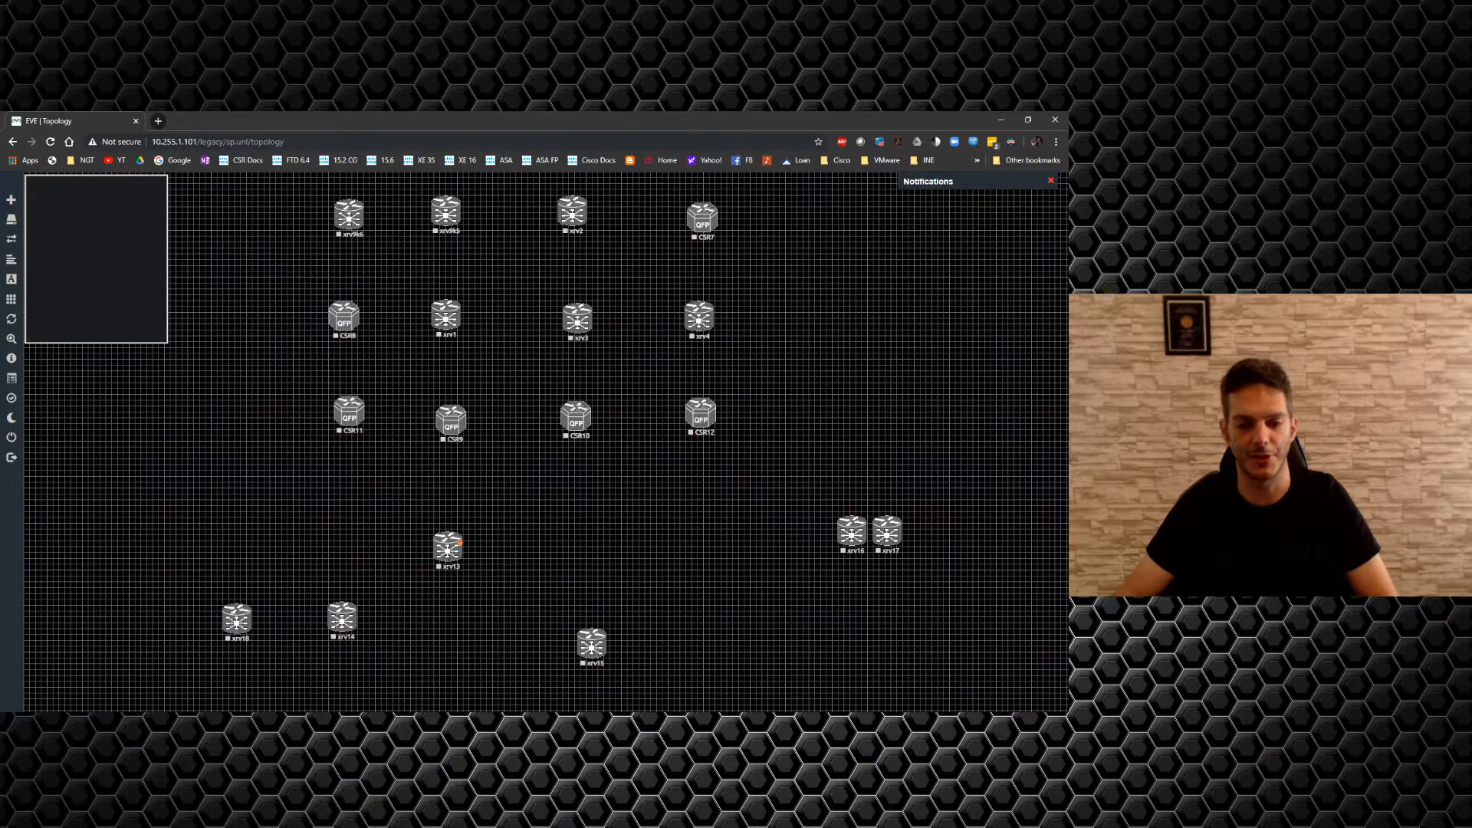
Drop xrv13 and xrv17 into the bottom row and line up xrv14, xrv18 and xrv16 in the row above.
drag(450, 565, 446, 661)
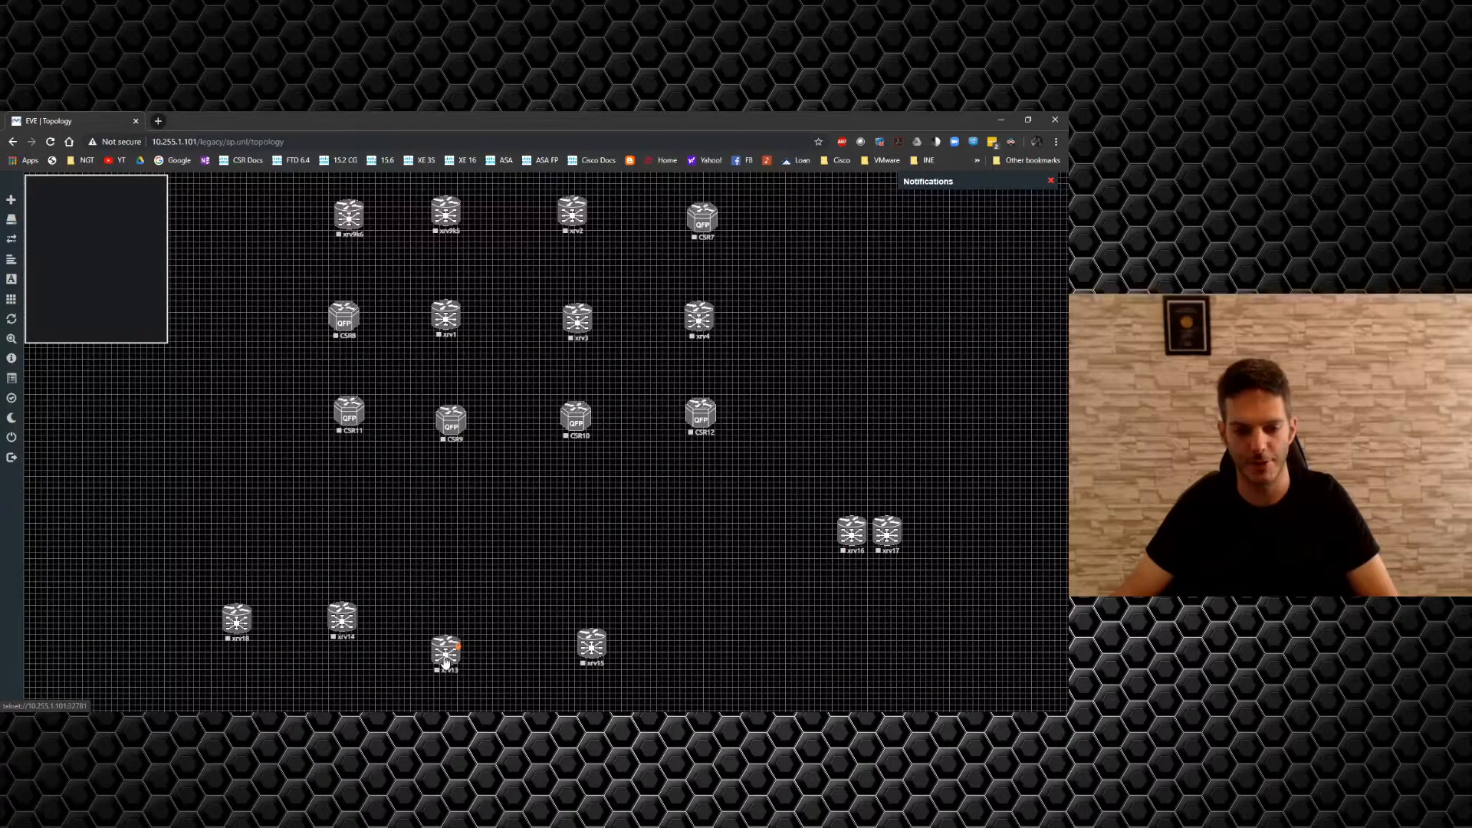
drag(352, 633, 355, 585)
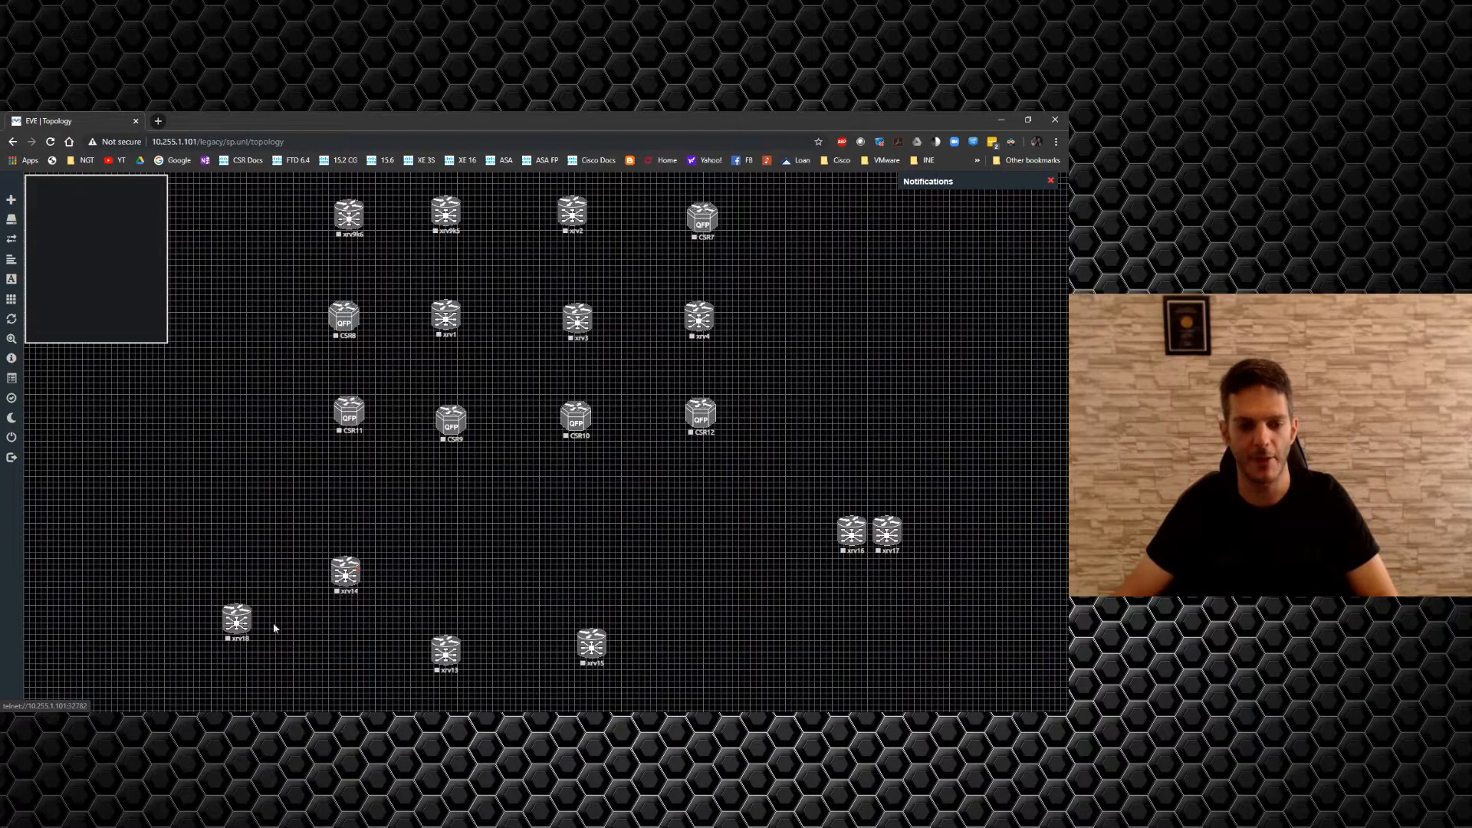
drag(234, 629, 240, 576)
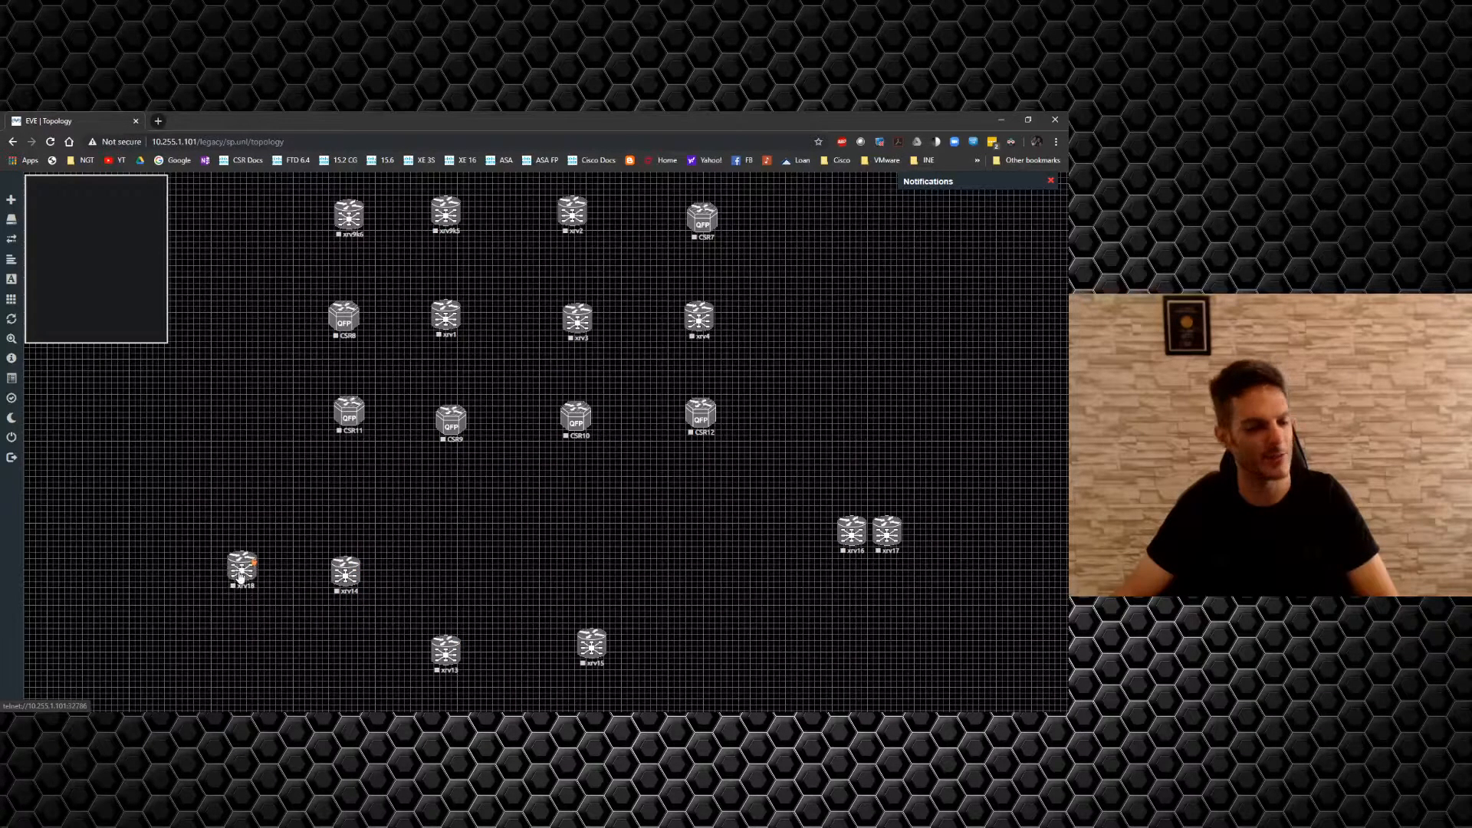
drag(846, 545, 709, 583)
drag(884, 549, 713, 661)
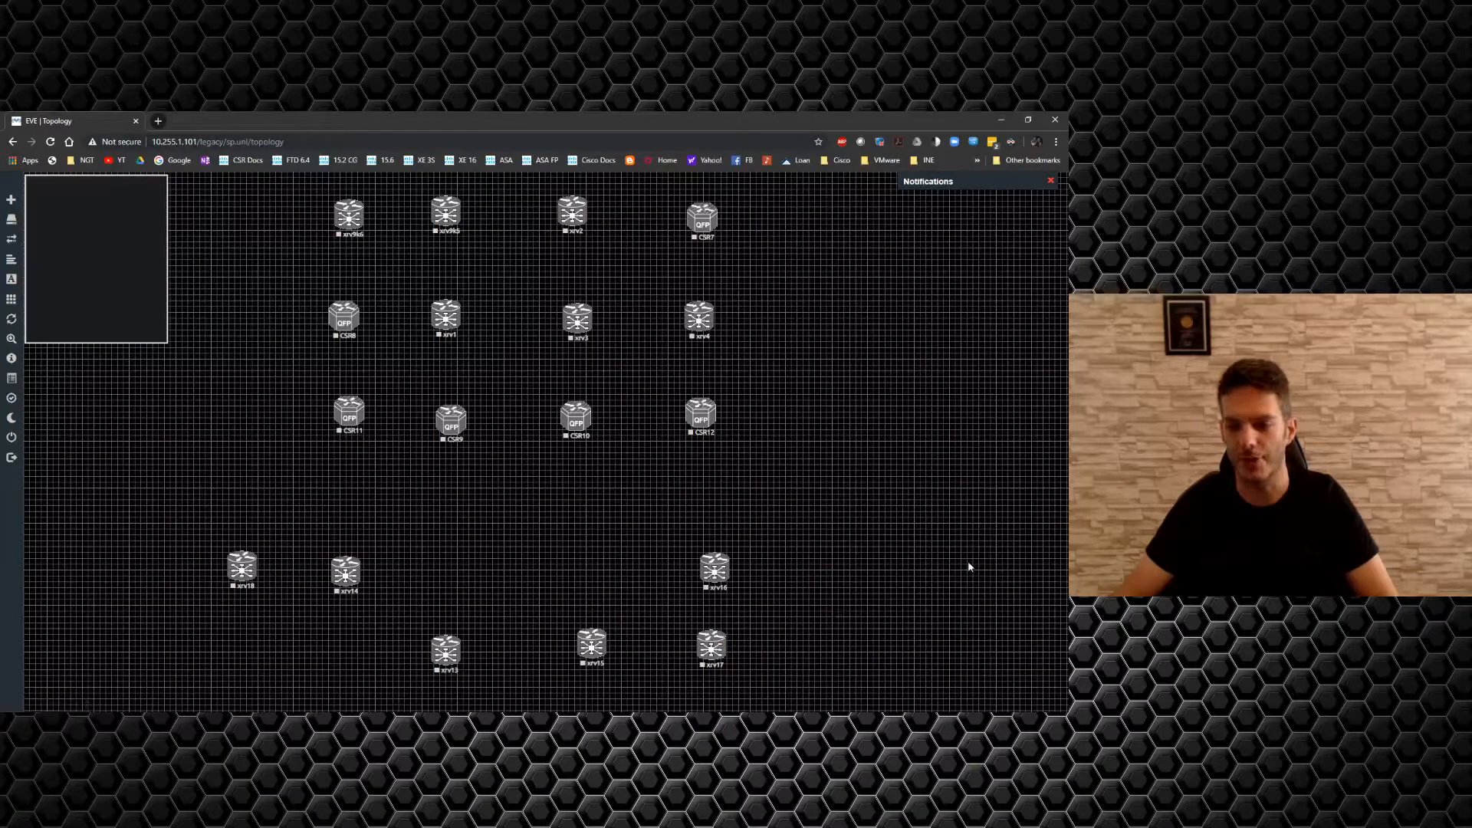
Add three Cisco CSR 1000V (XE 16.x) nodes with the CSRv1000.png icon and place CSR19 below CSR9.
right_click(791, 469)
click(819, 492)
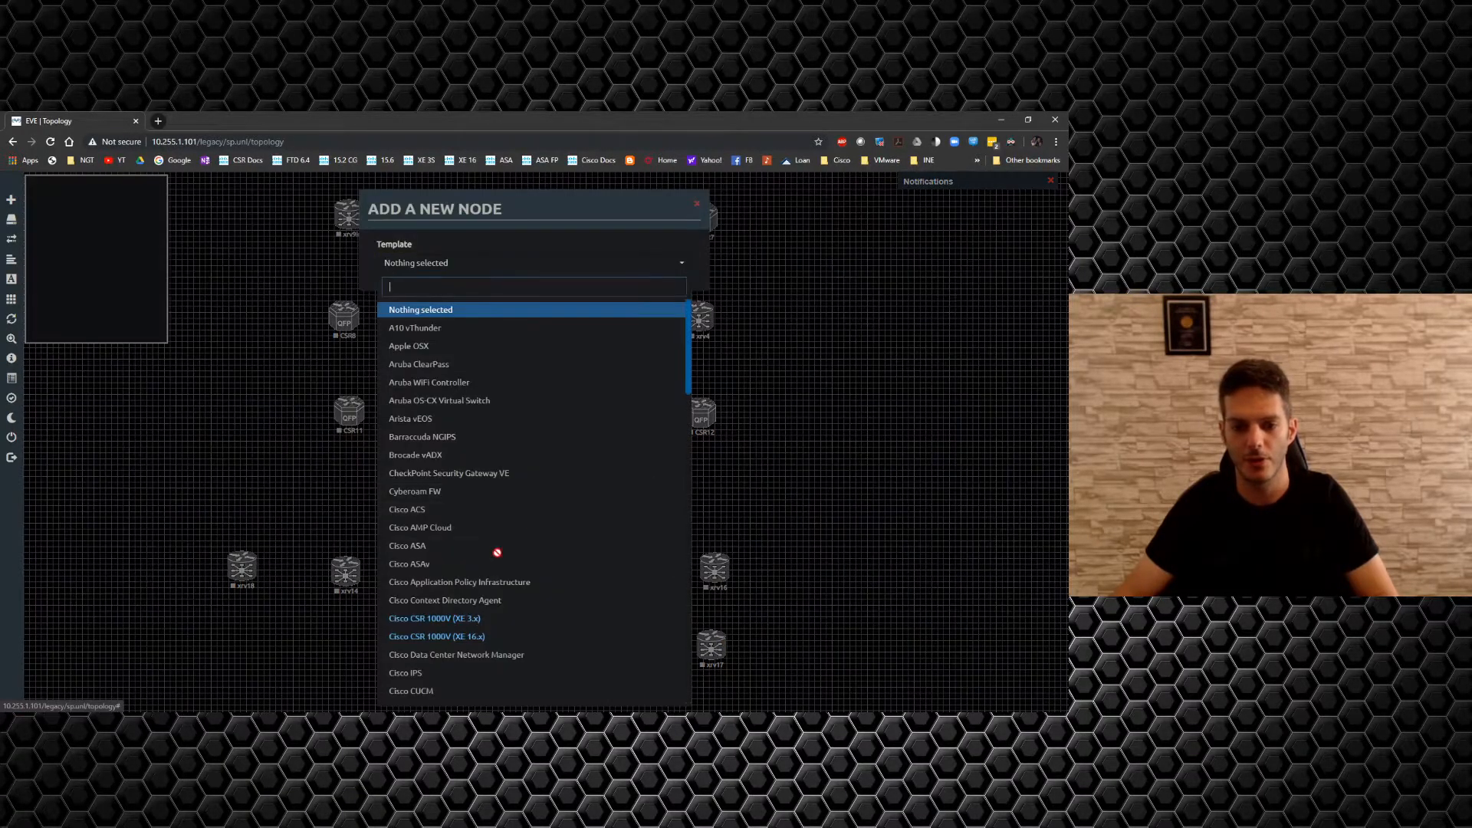
click(458, 639)
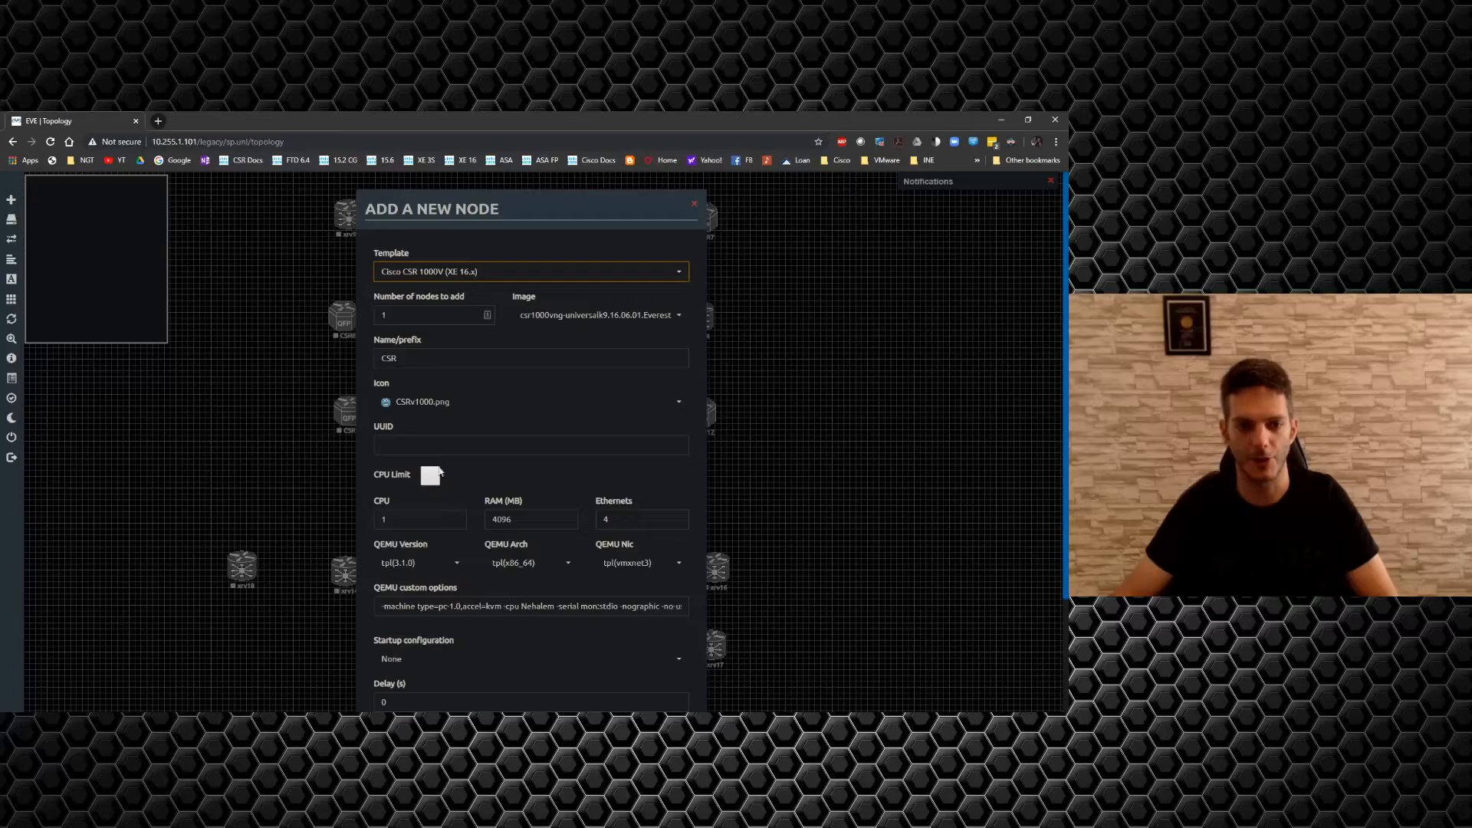
drag(472, 205, 865, 198)
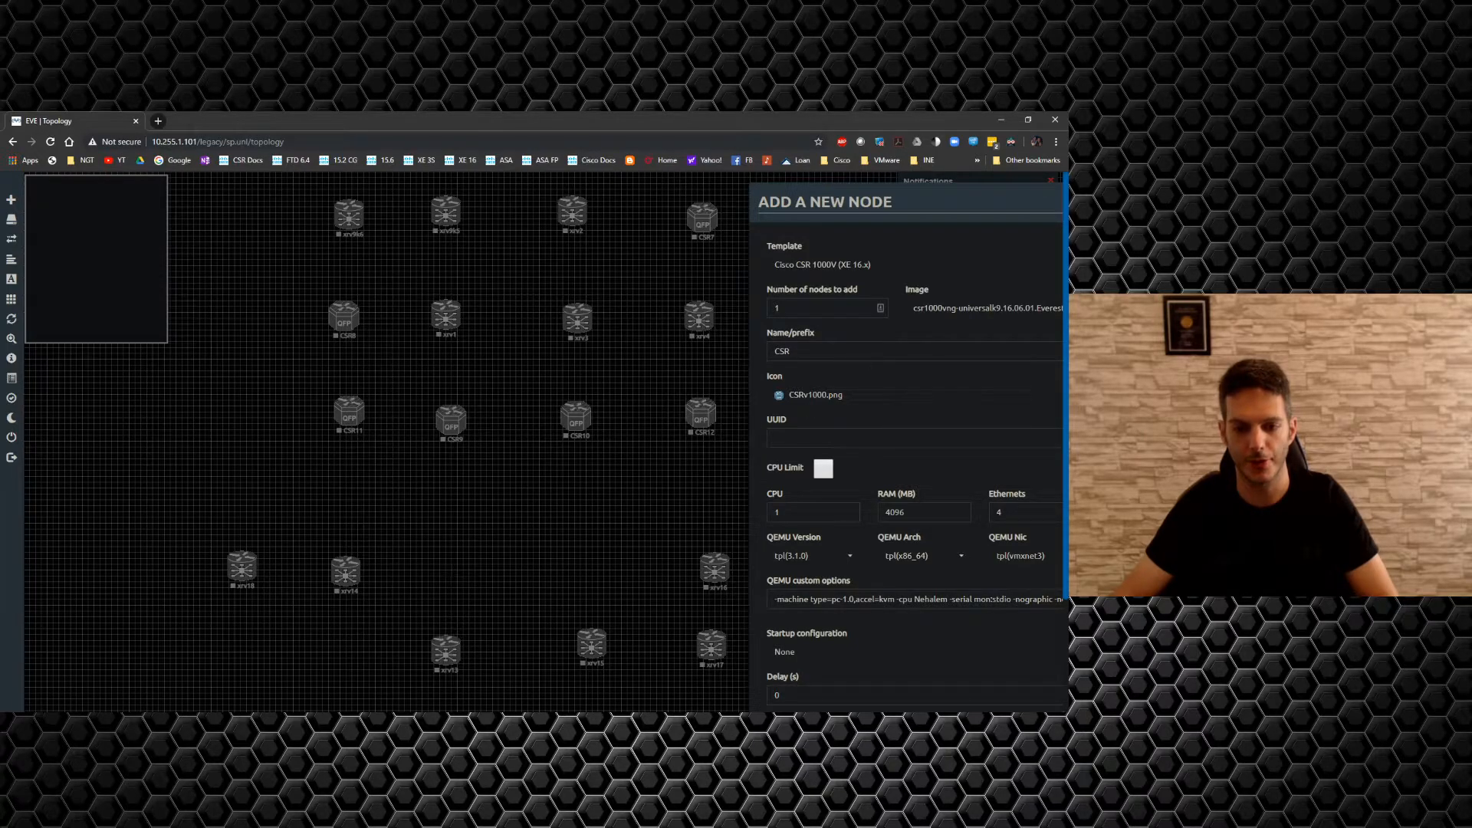
click(794, 309)
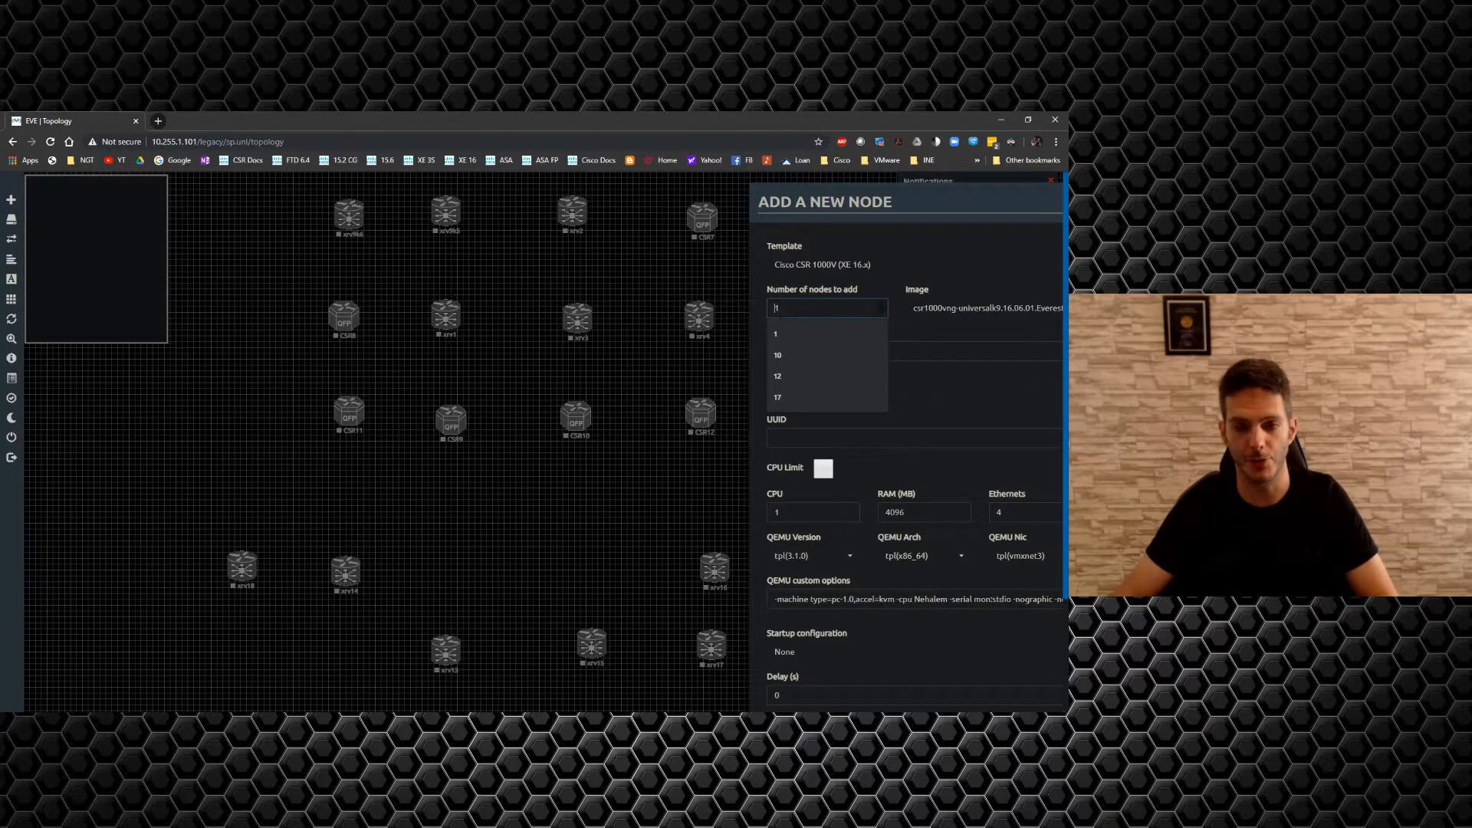
text(3)
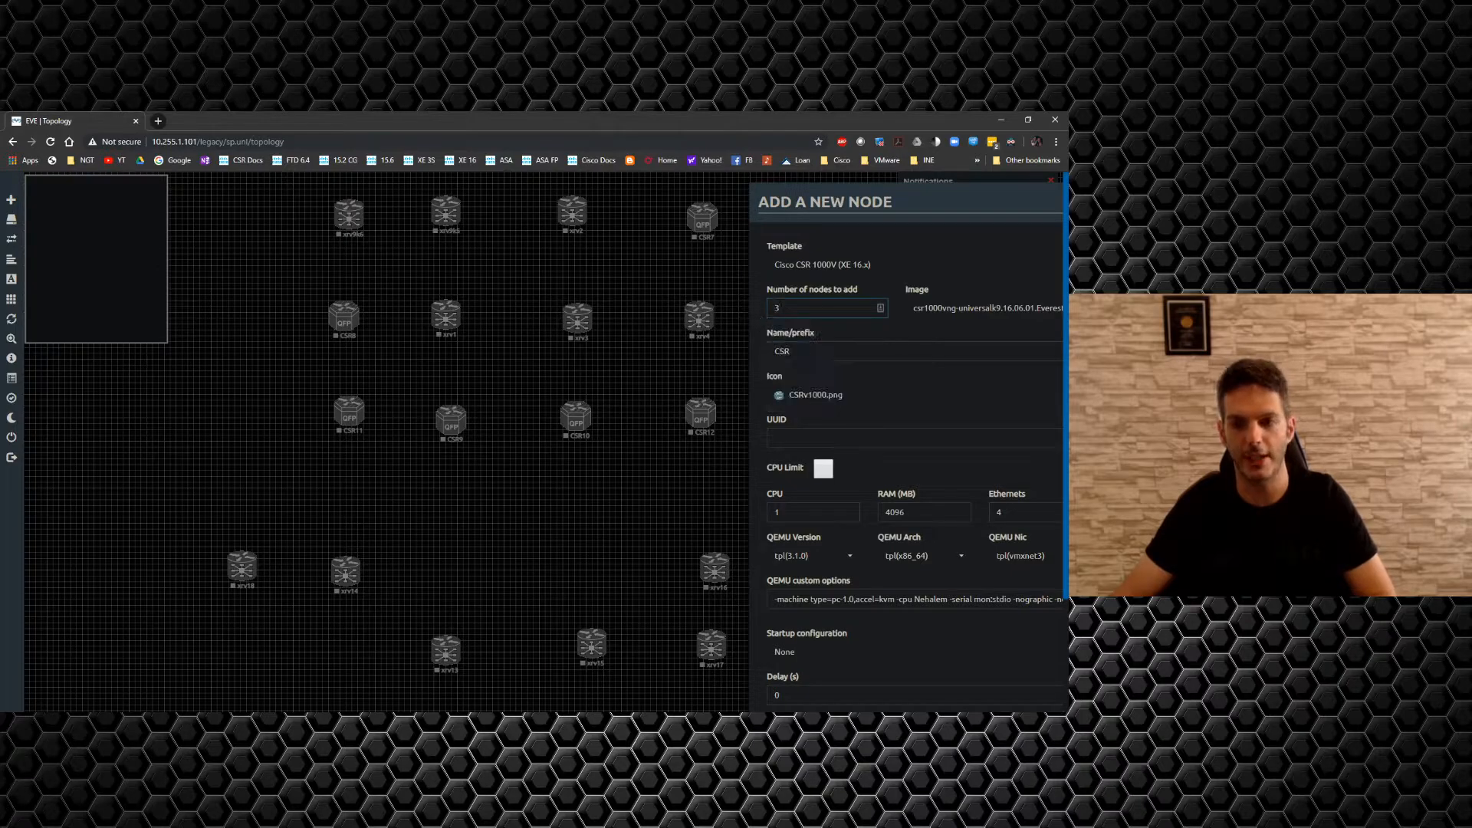
click(928, 397)
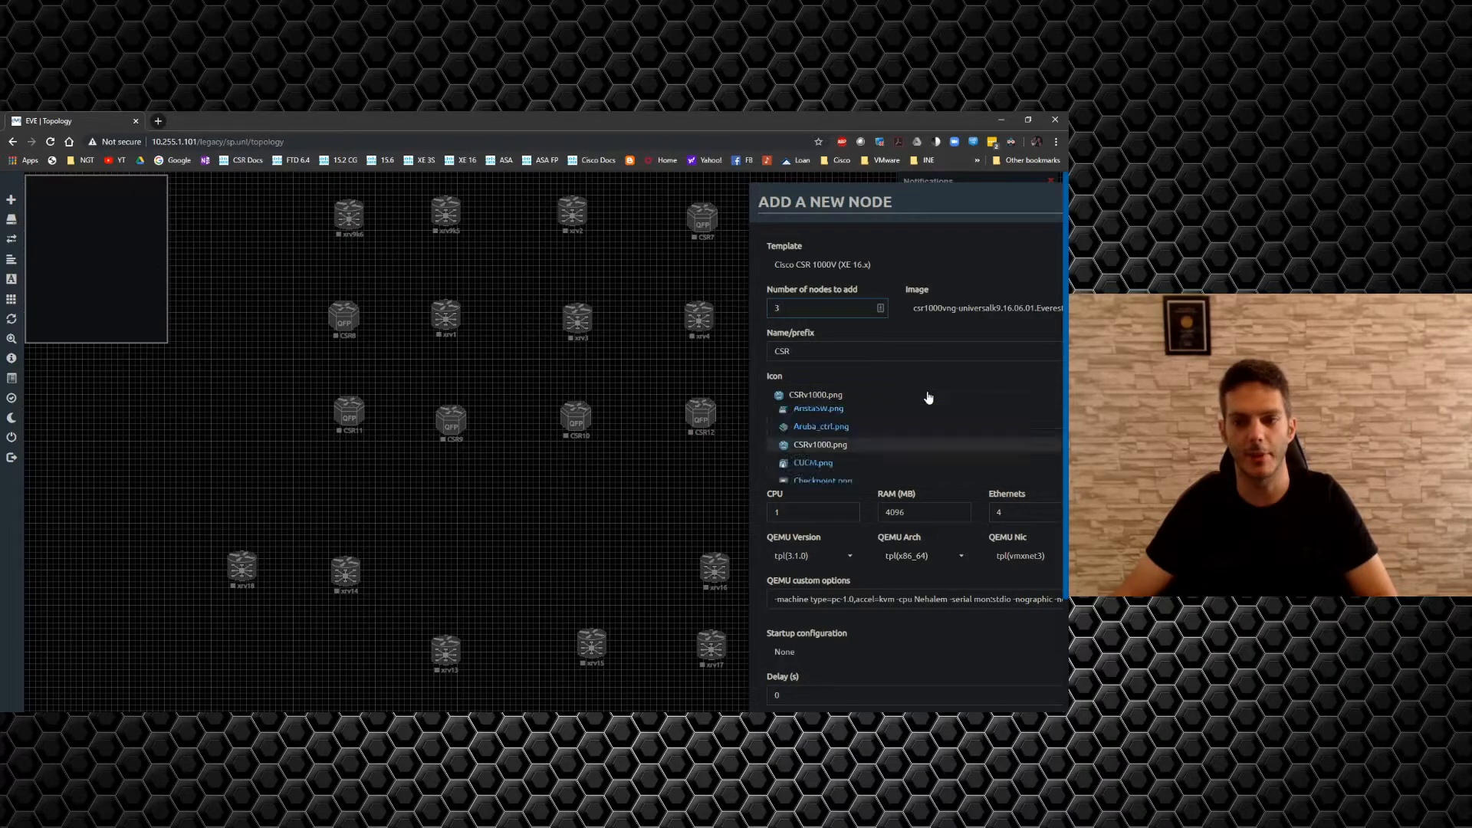
click(907, 338)
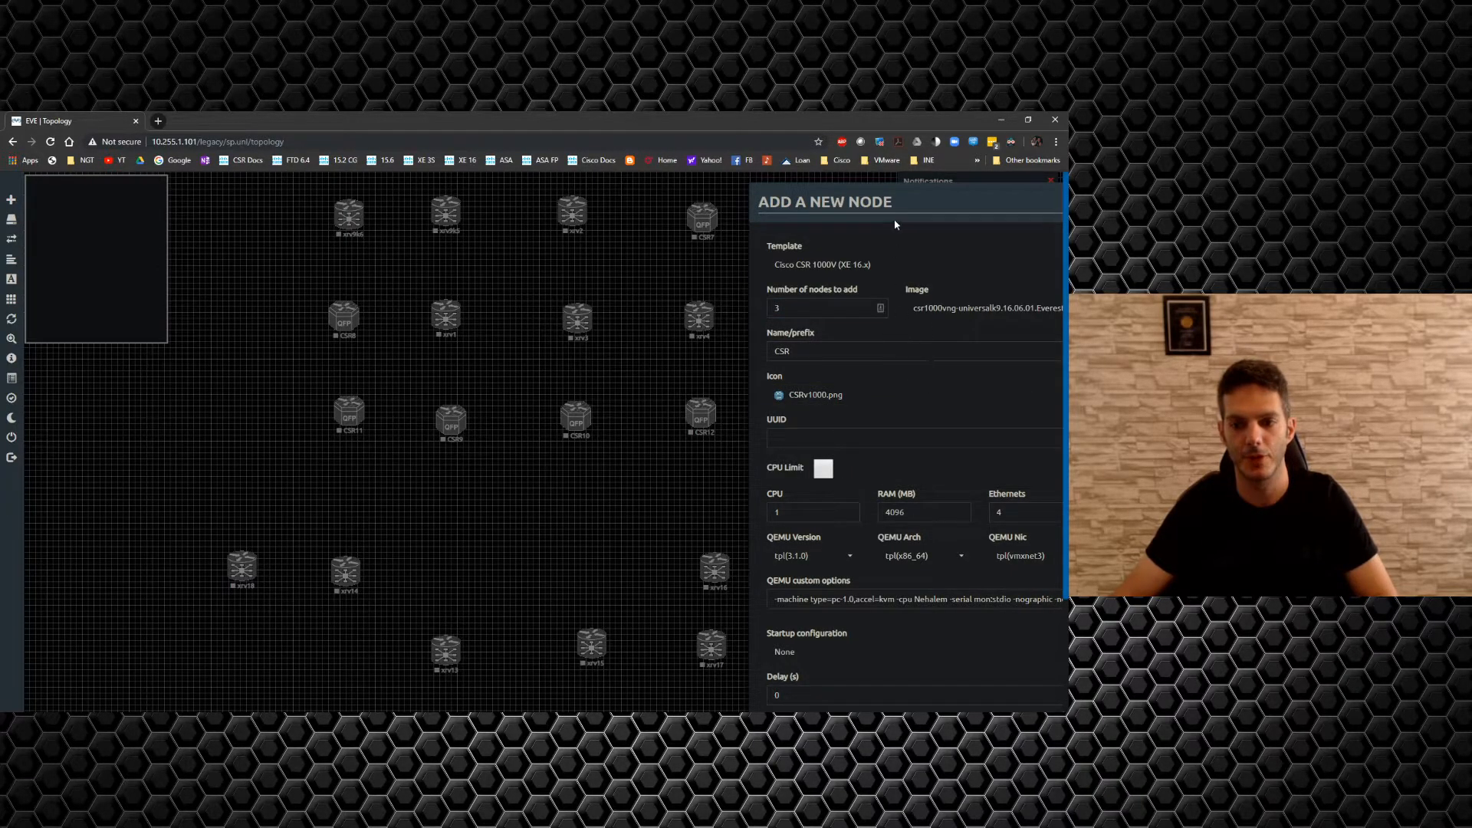
drag(899, 188, 711, 144)
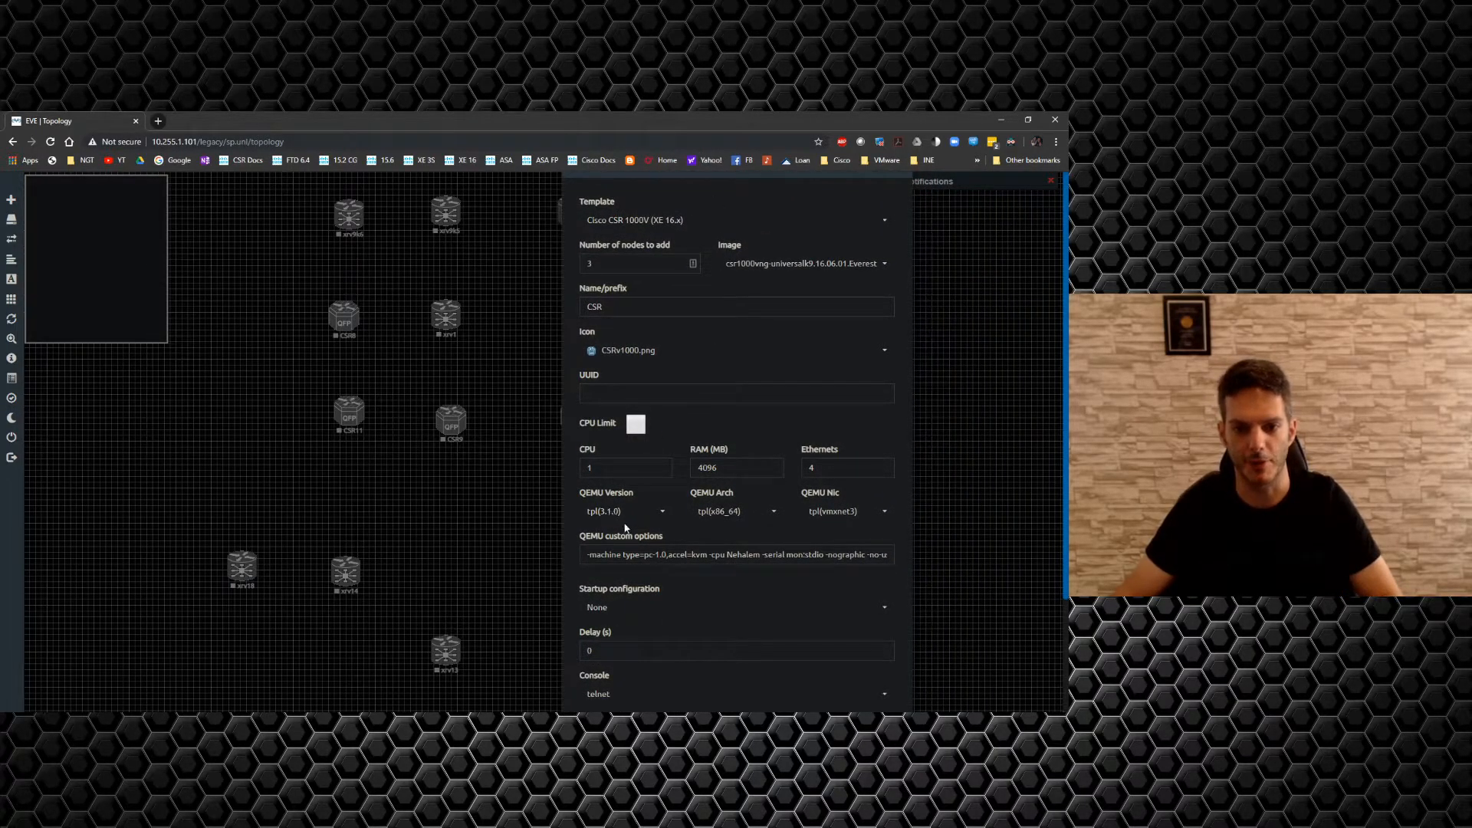
scroll(695, 629, down, 2)
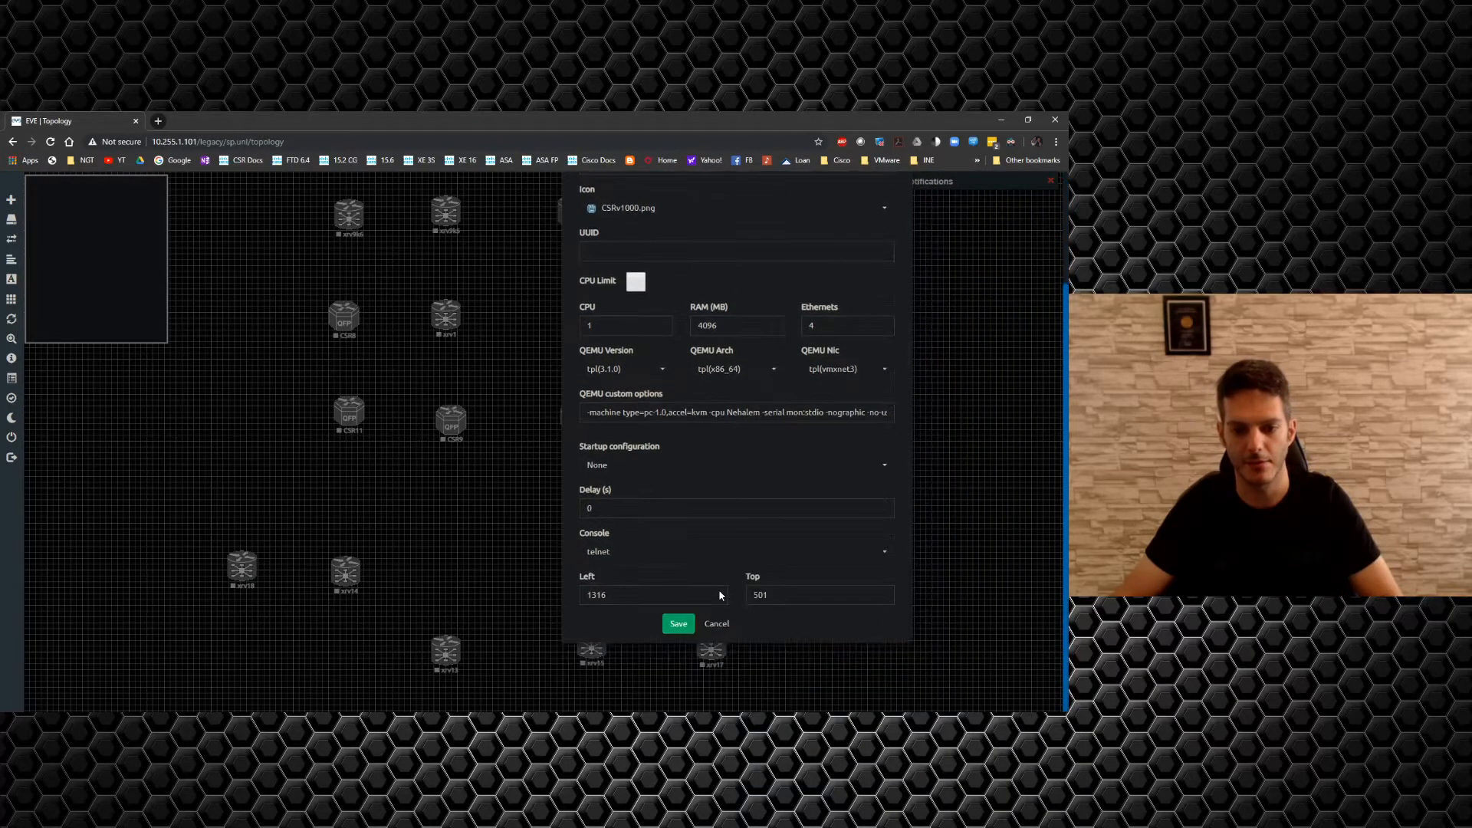
click(673, 627)
drag(800, 484, 446, 512)
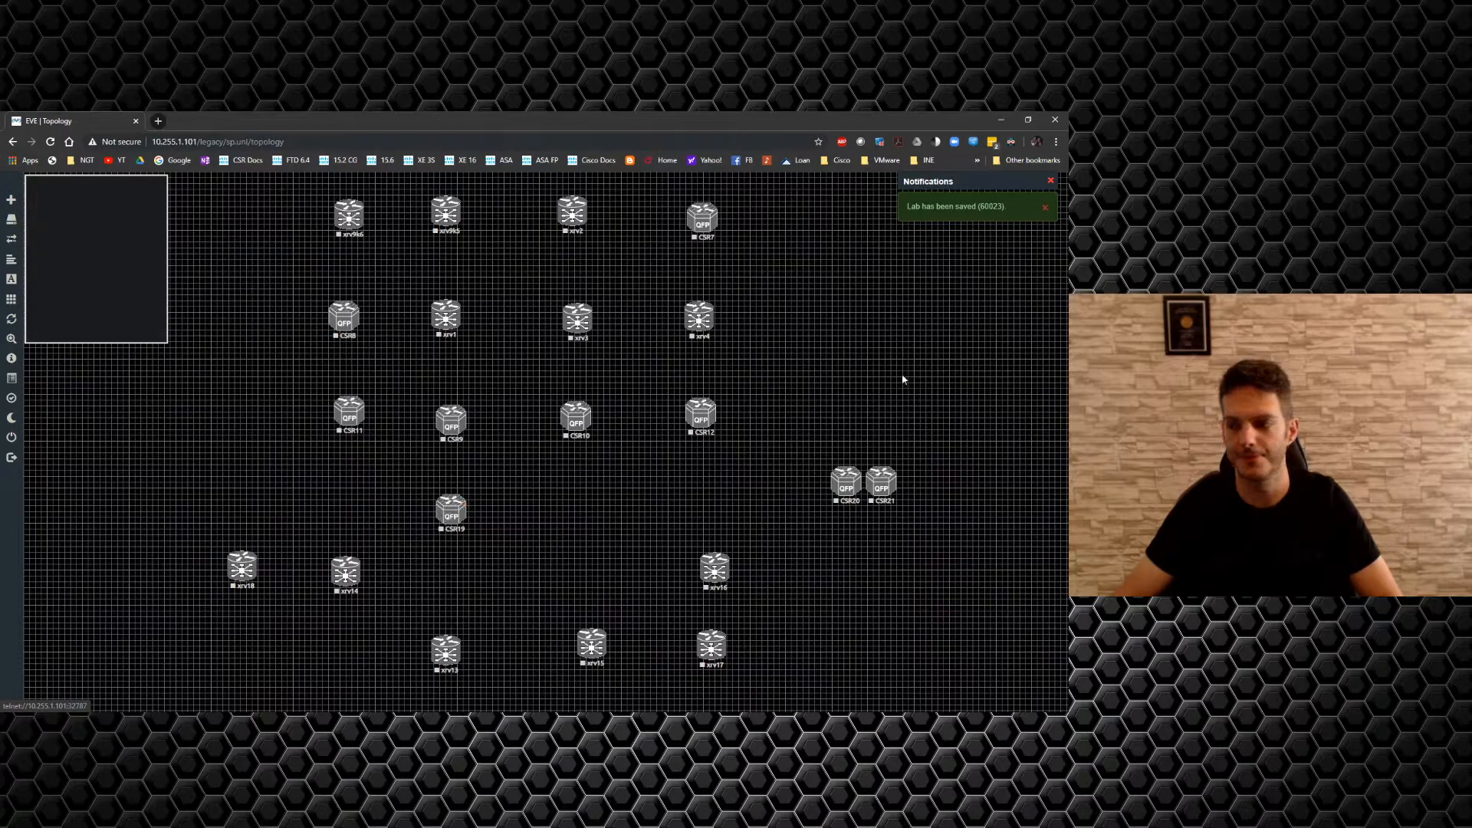
Place CSR20 next to xrv14 and CSR21 in the bottom row beside xrv13.
drag(849, 492, 450, 582)
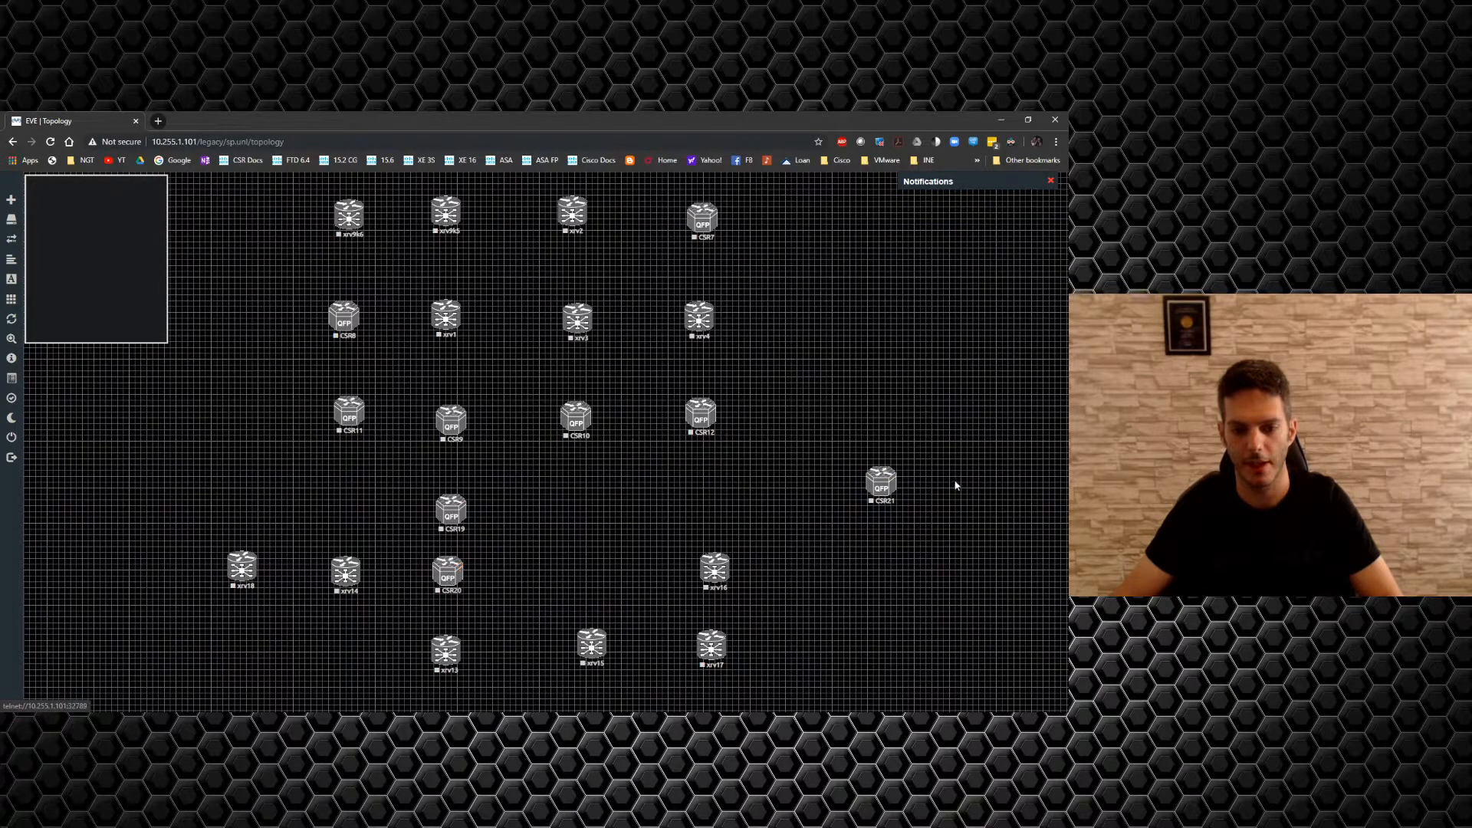
drag(890, 489, 354, 657)
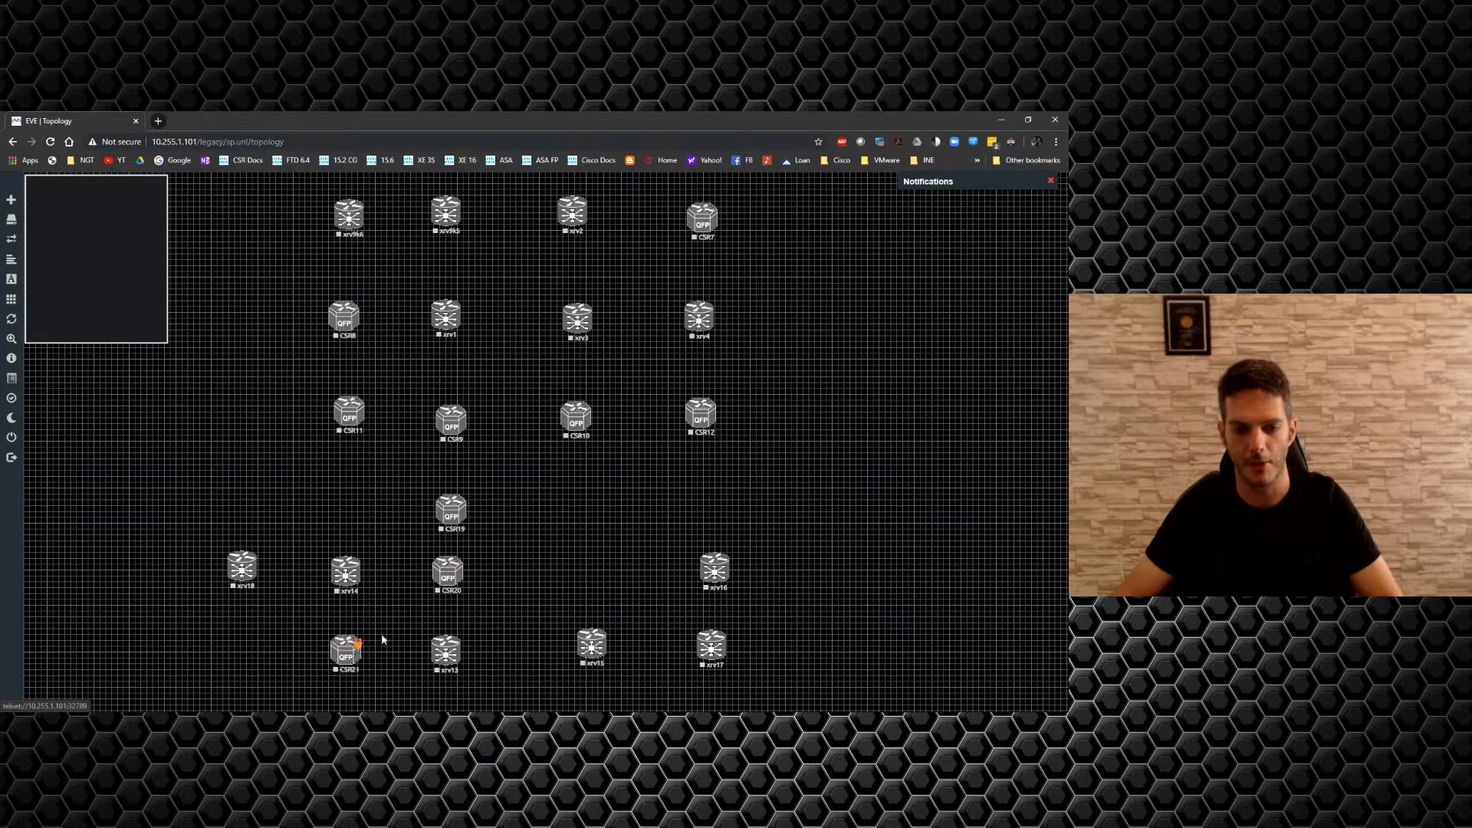
right_click(585, 501)
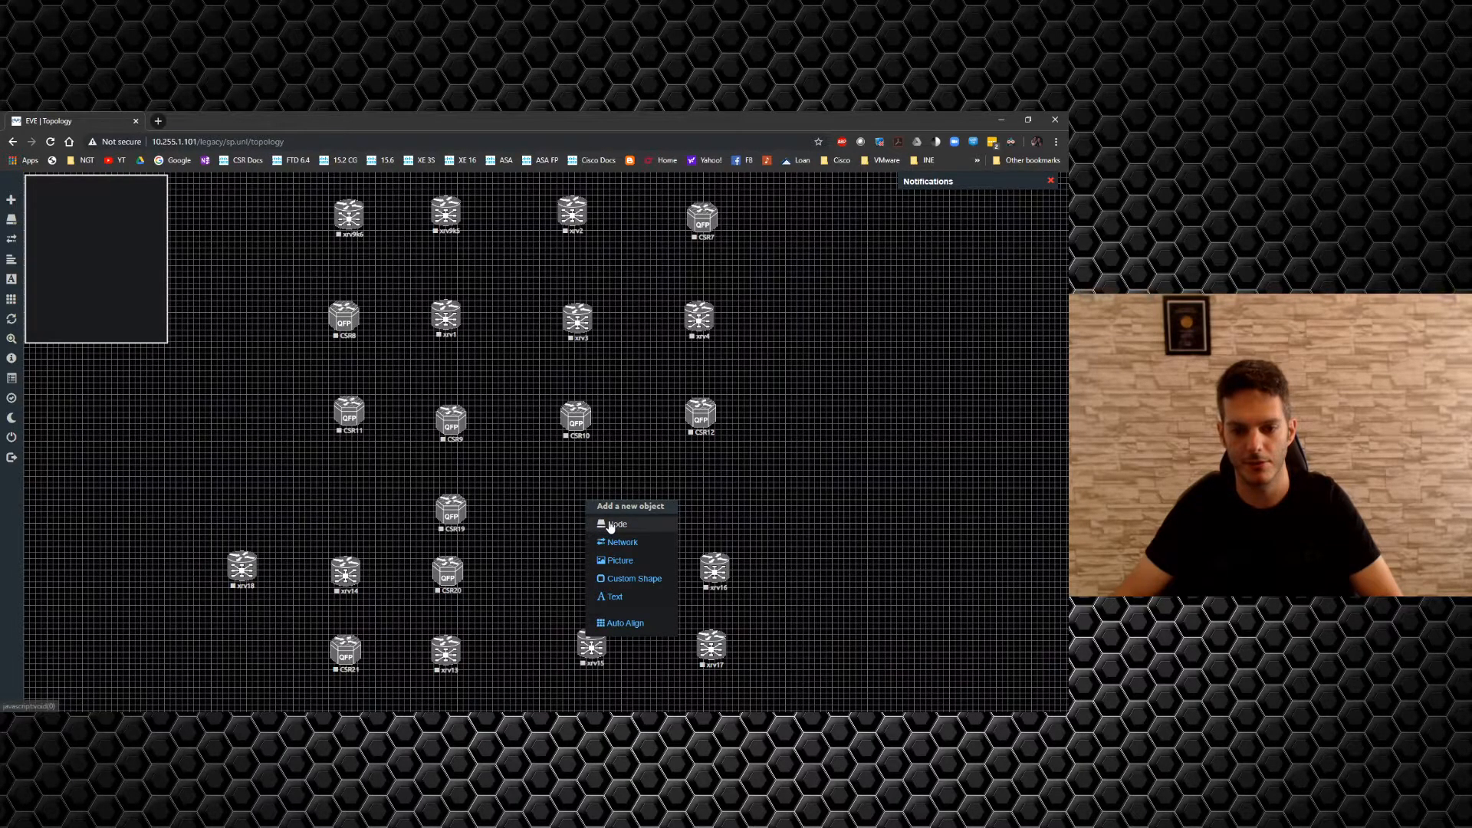
click(563, 530)
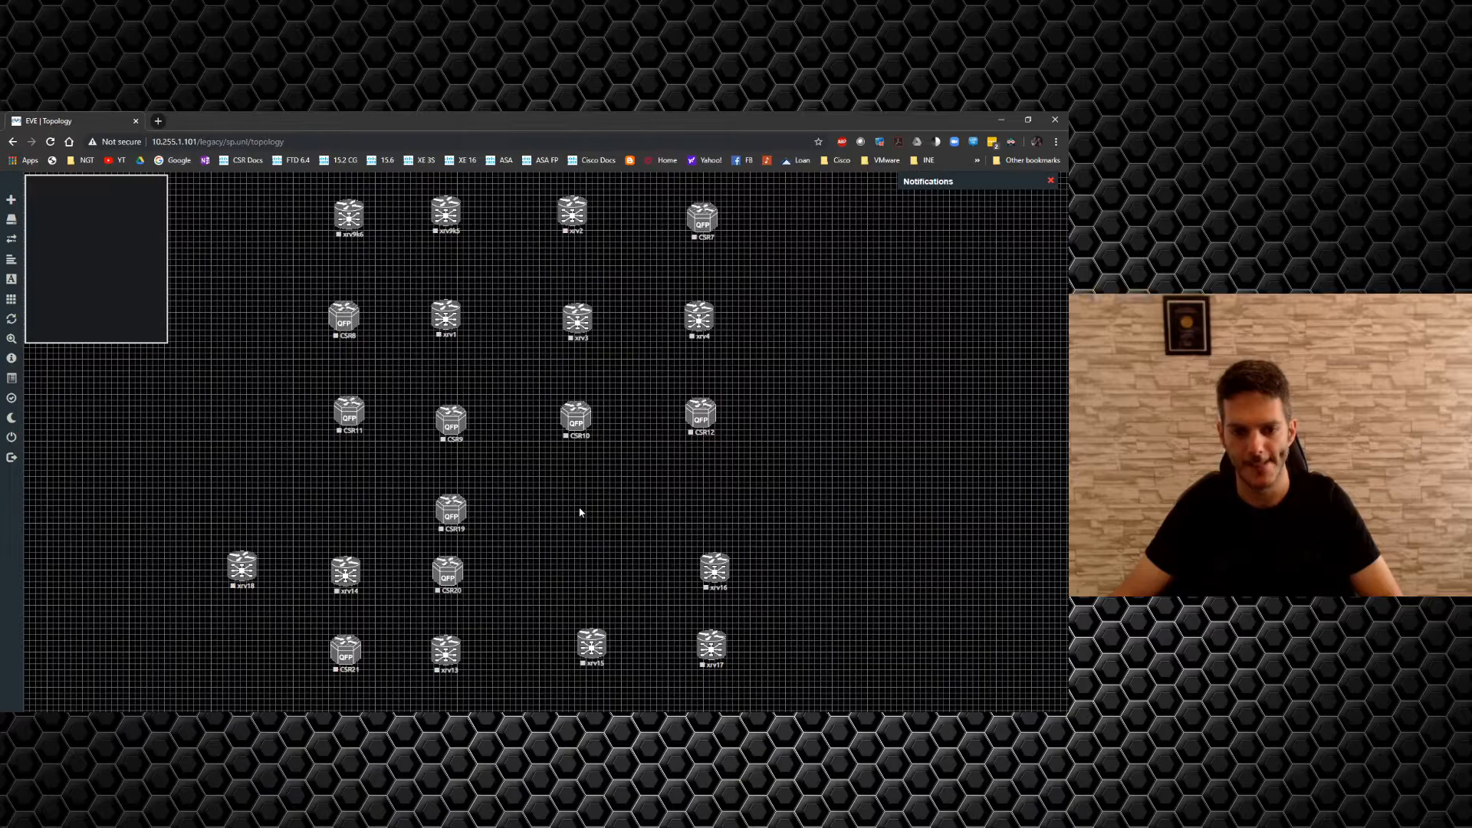
right_click(581, 513)
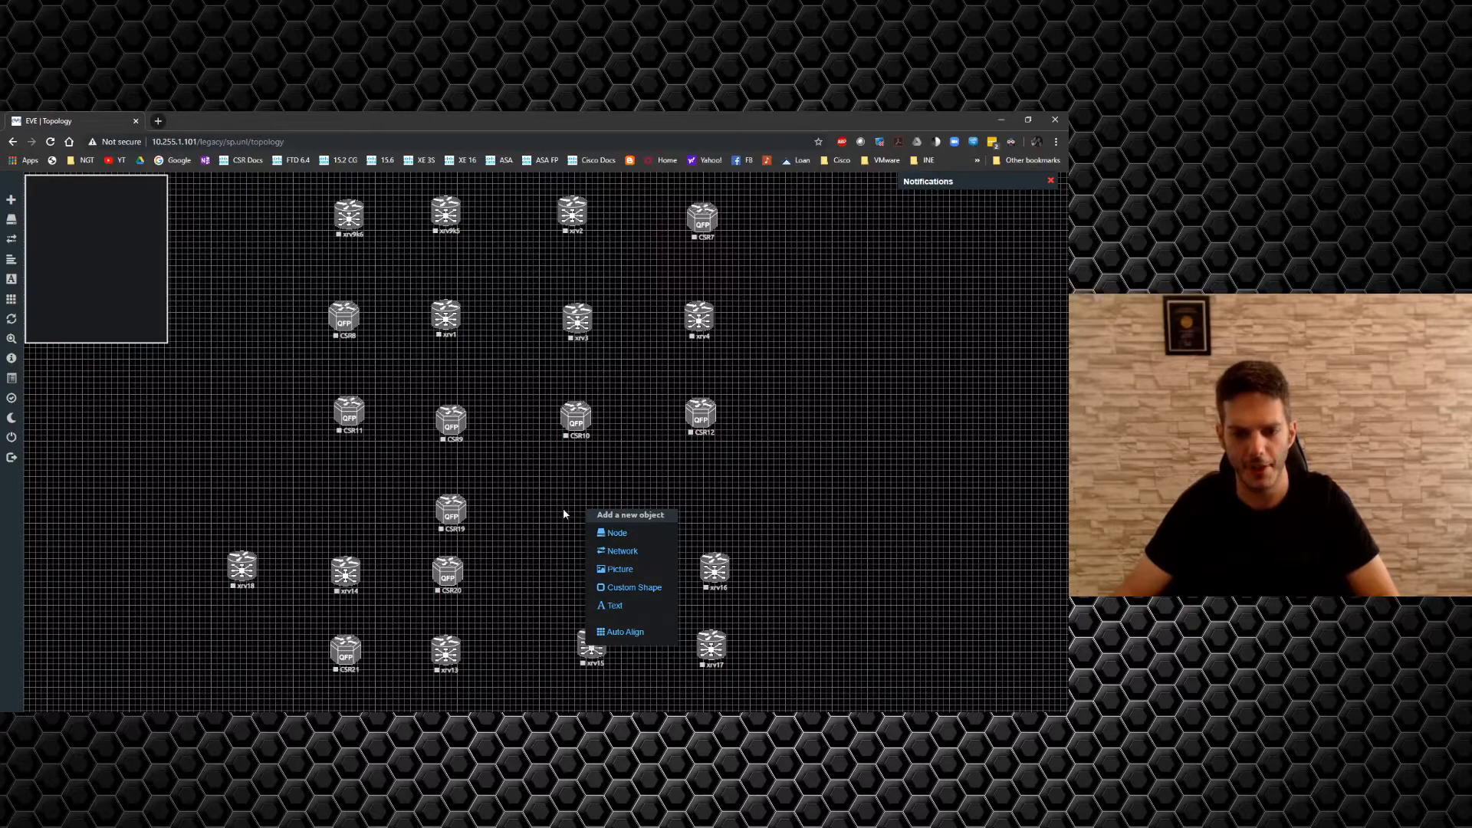
click(574, 523)
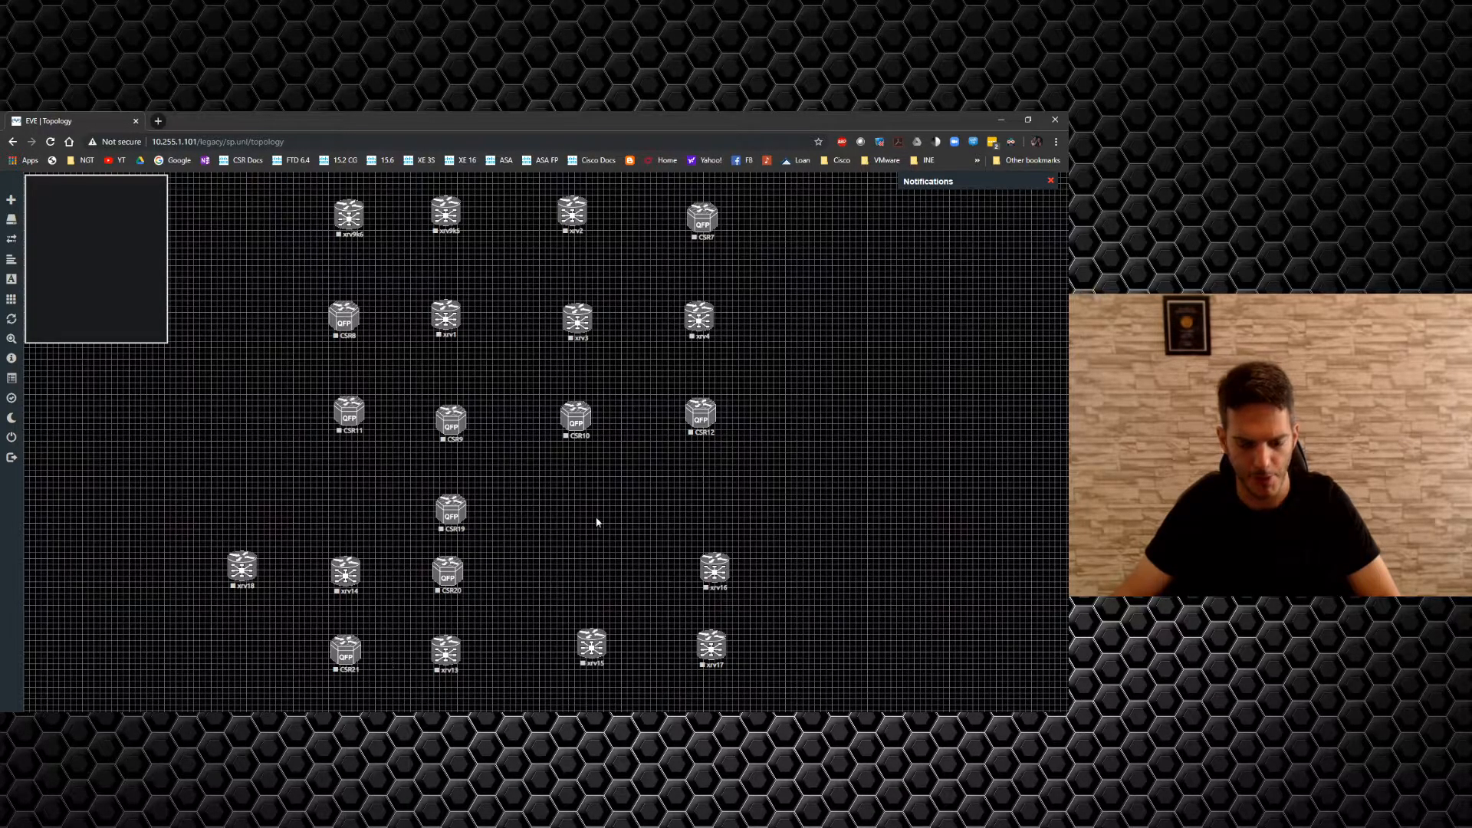
Add Cisco XRv node xrv22 with 10 Ethernets beneath CSR10, then raise xrv15 between CSR20 and xrv16.
right_click(584, 494)
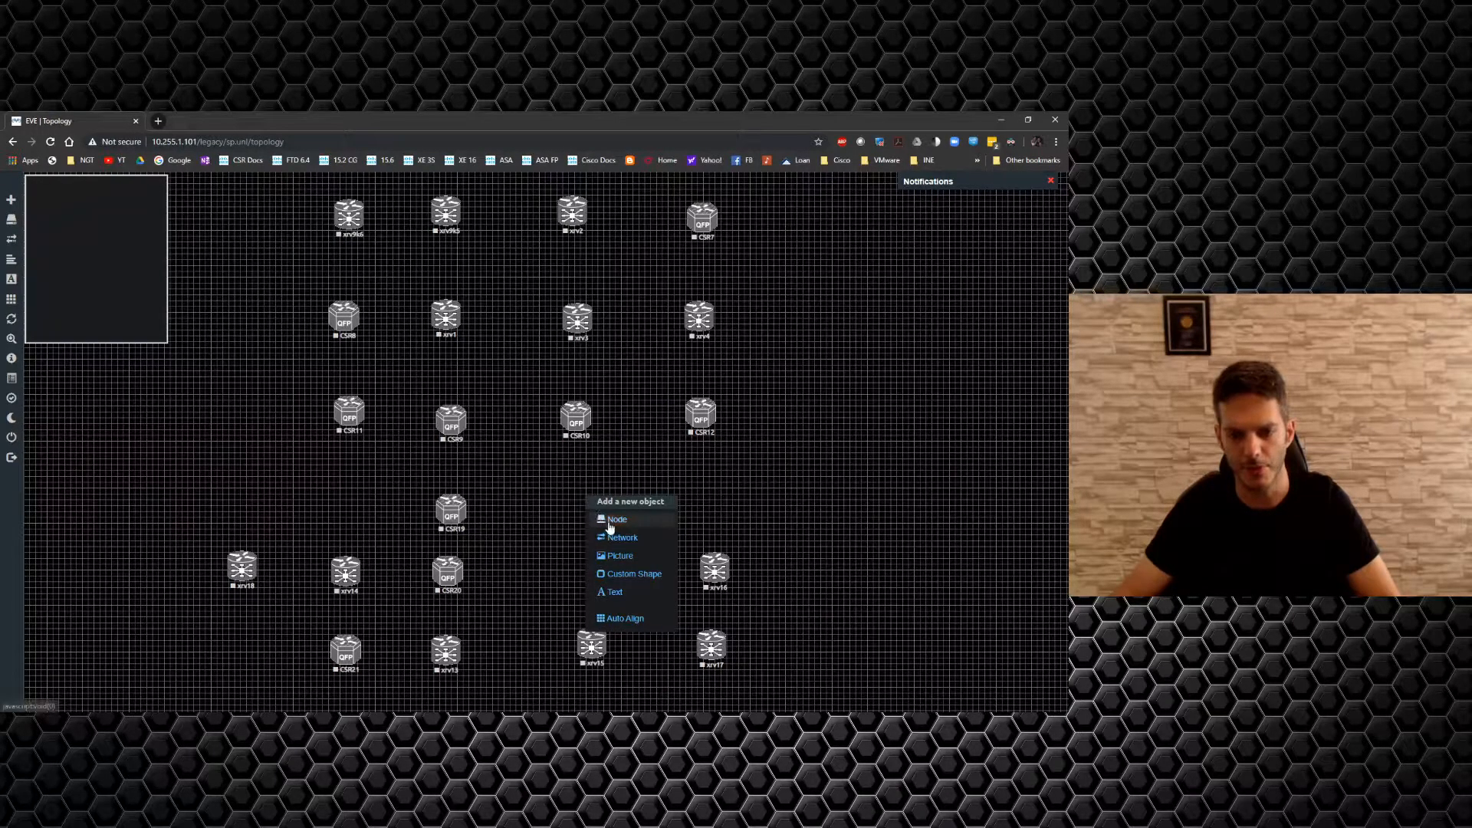
click(608, 521)
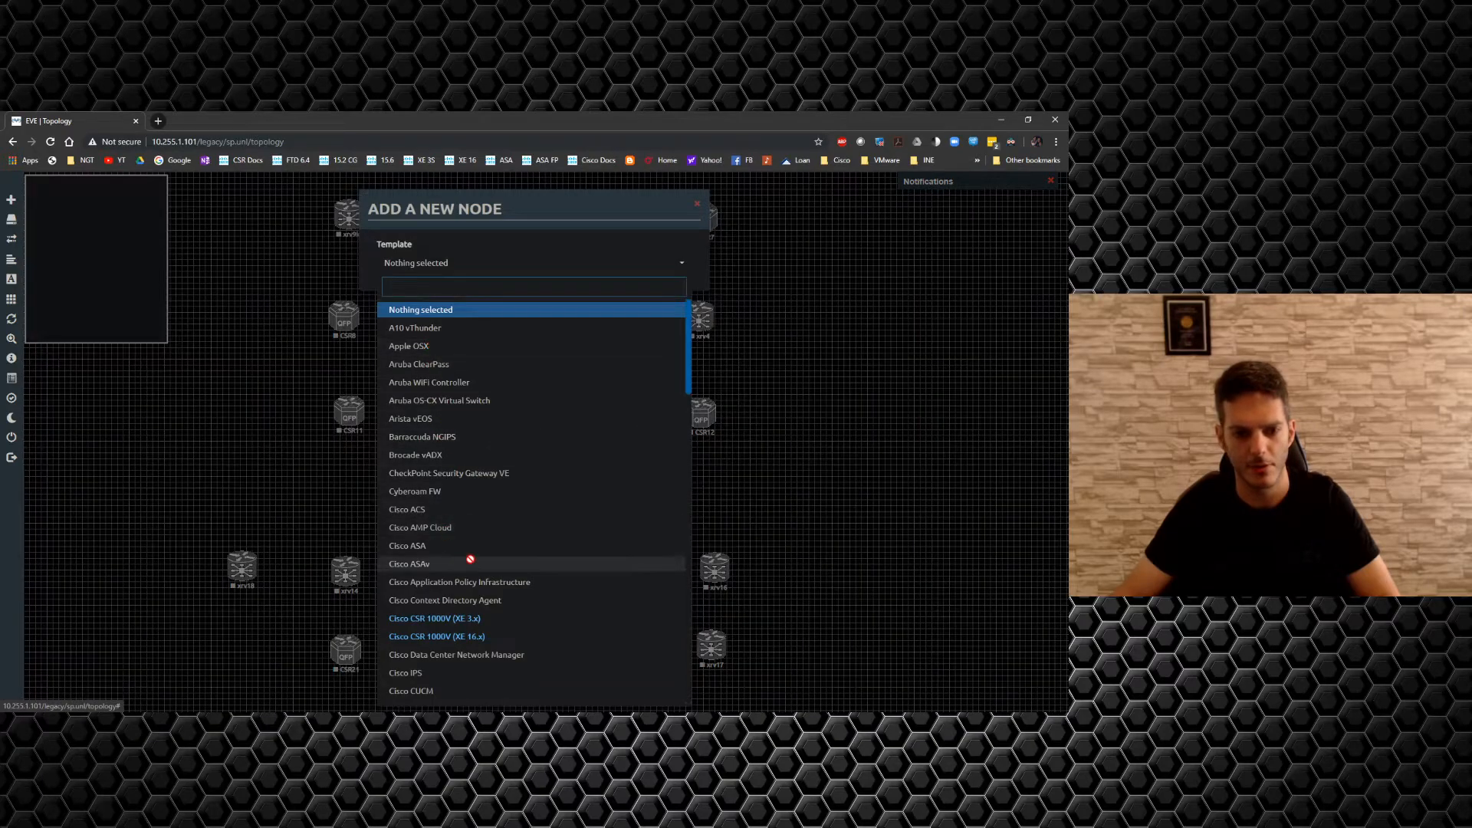
scroll(471, 558, down, 3)
scroll(407, 591, down, 2)
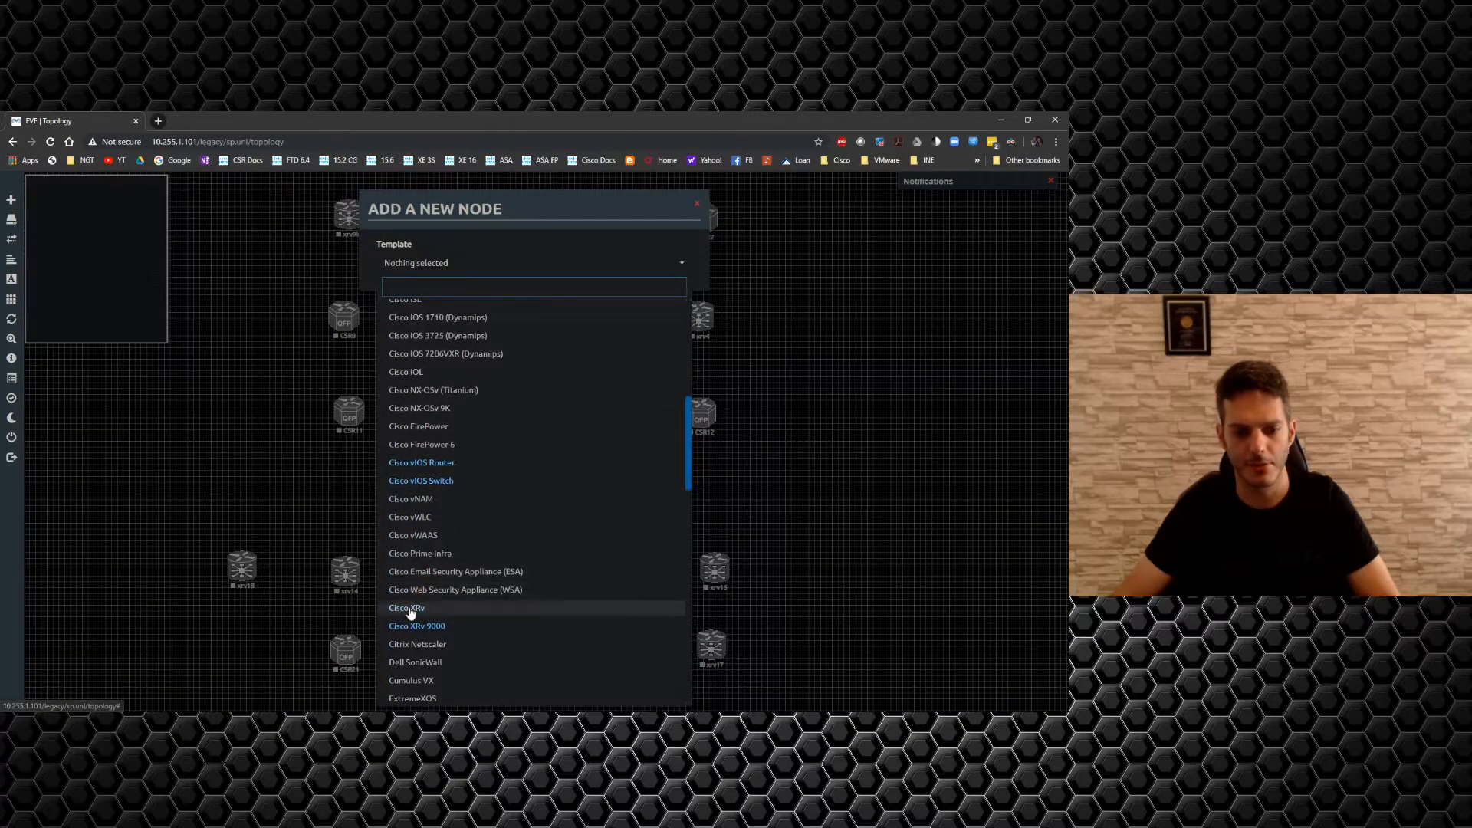
click(407, 612)
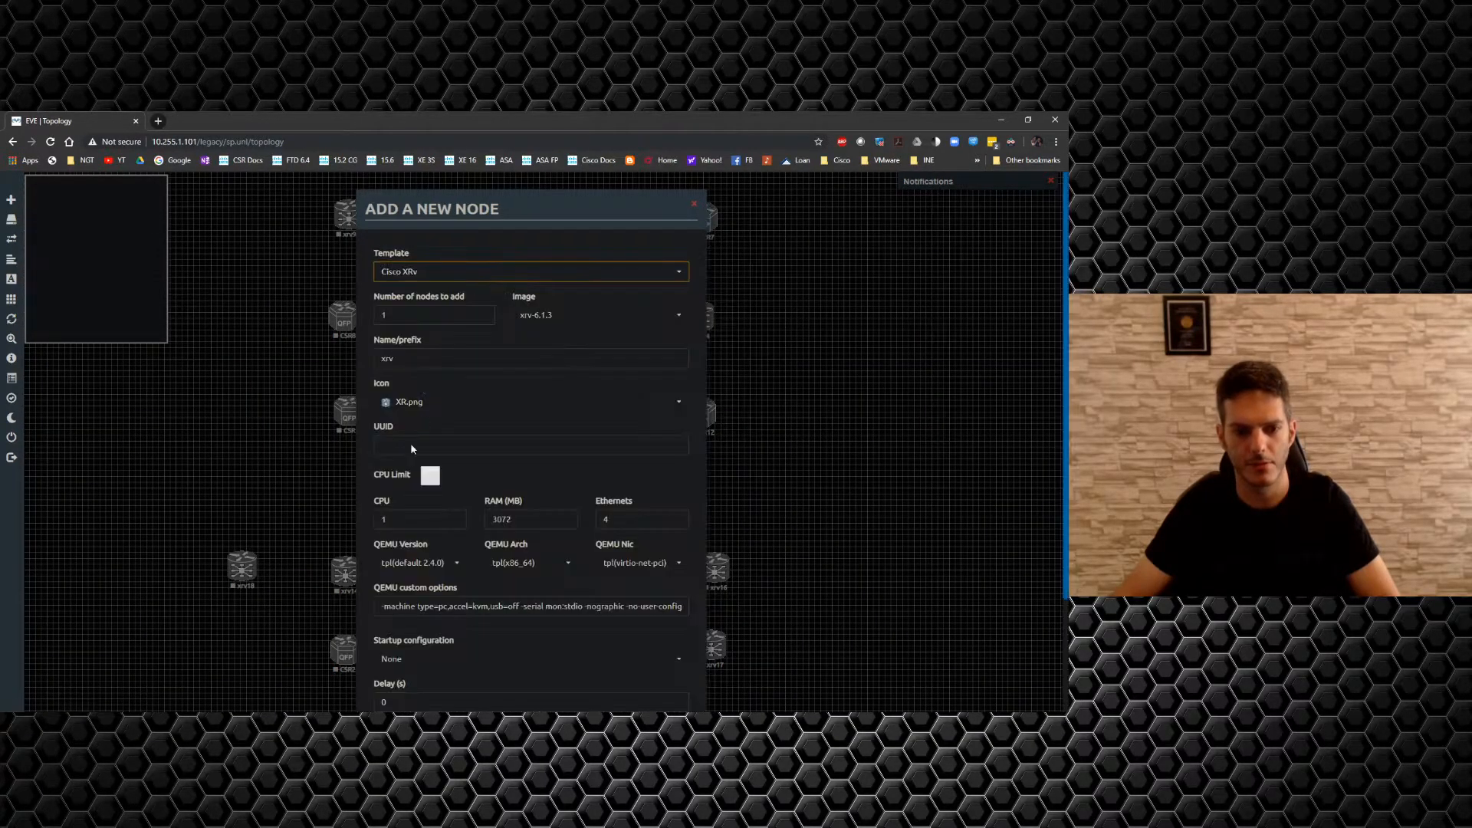
click(414, 360)
text(22)
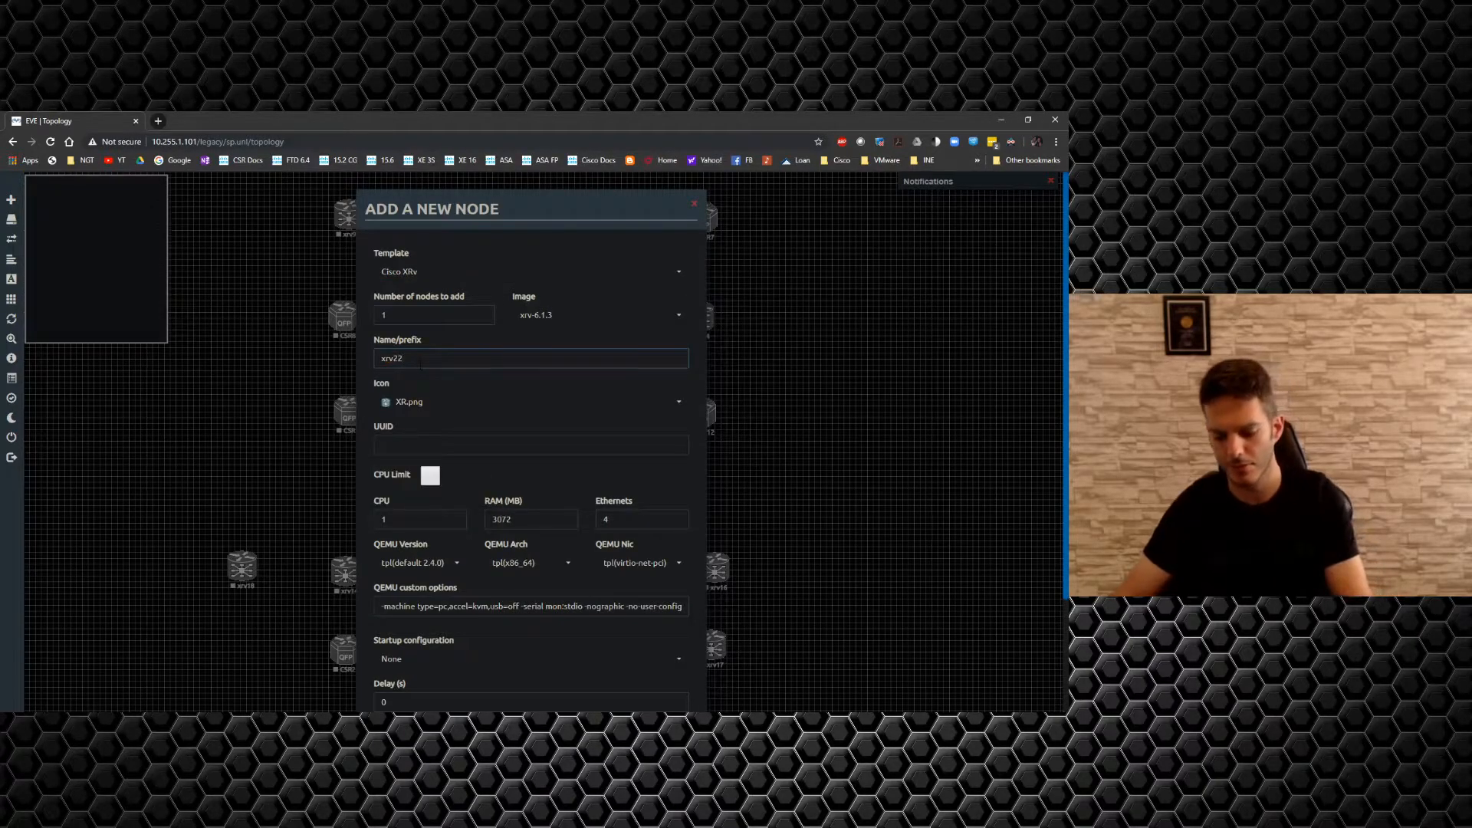
double_click(641, 521)
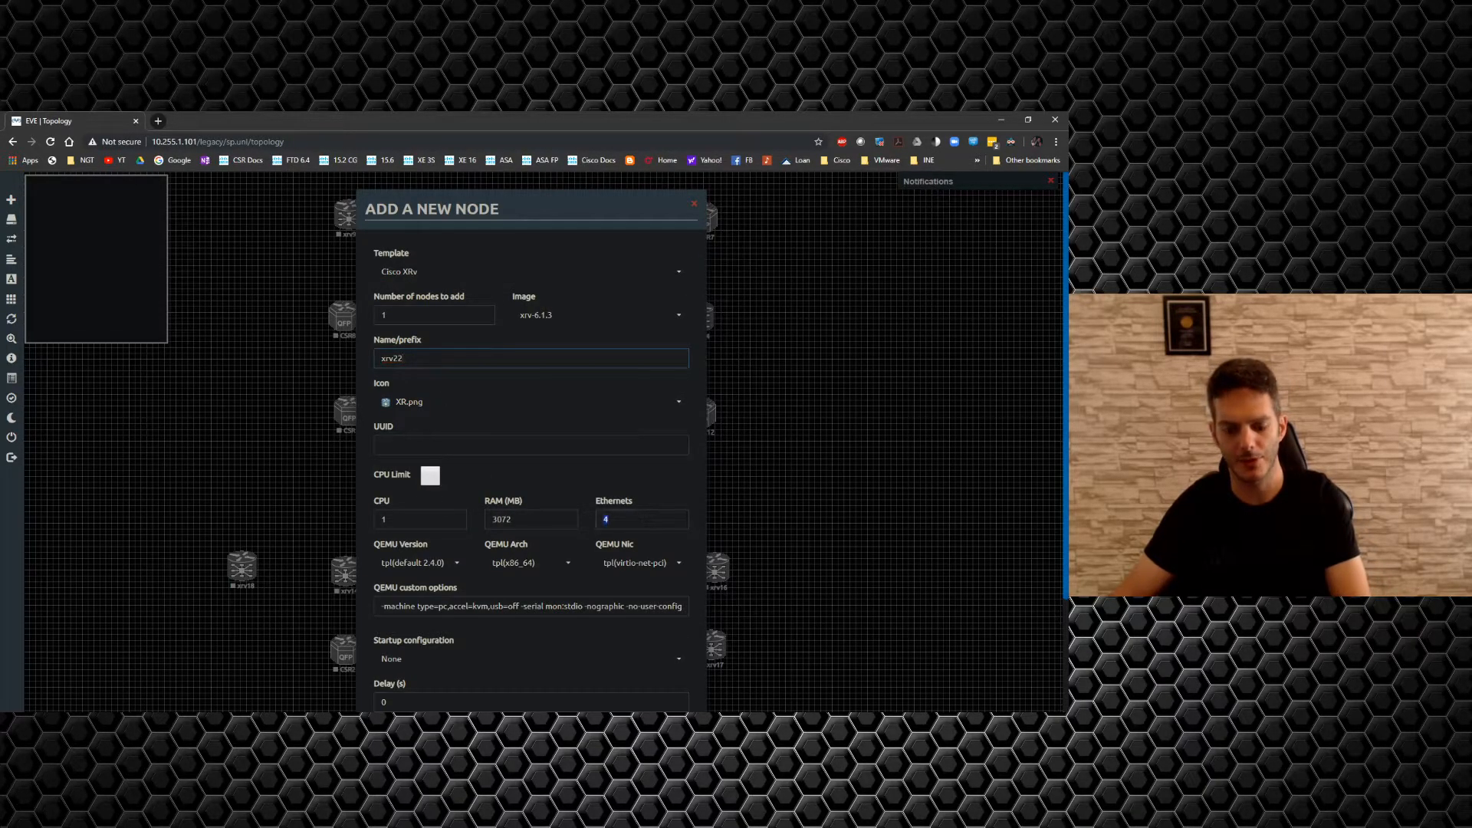
text(10)
key(Return)
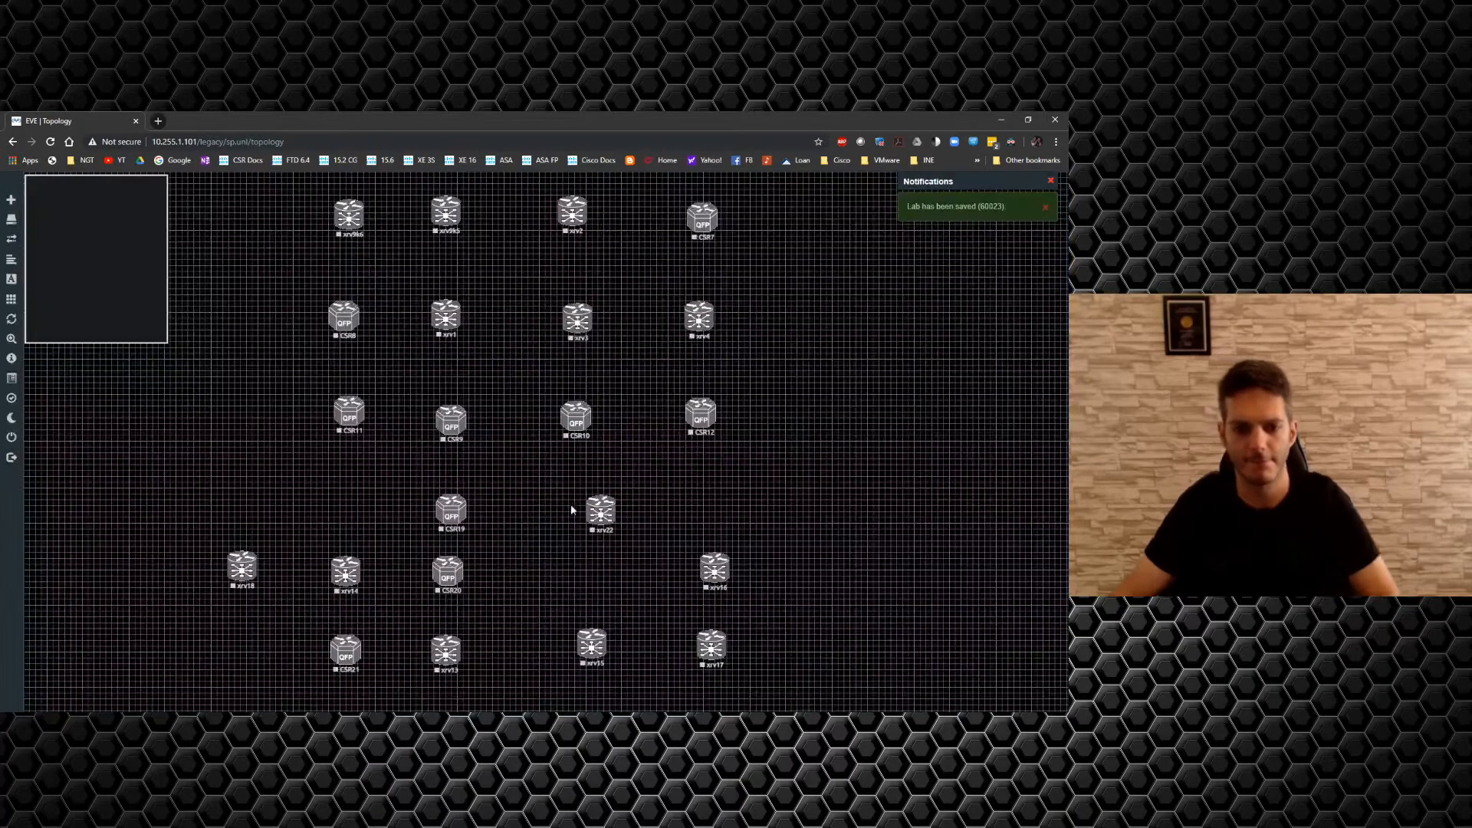
drag(602, 510, 580, 519)
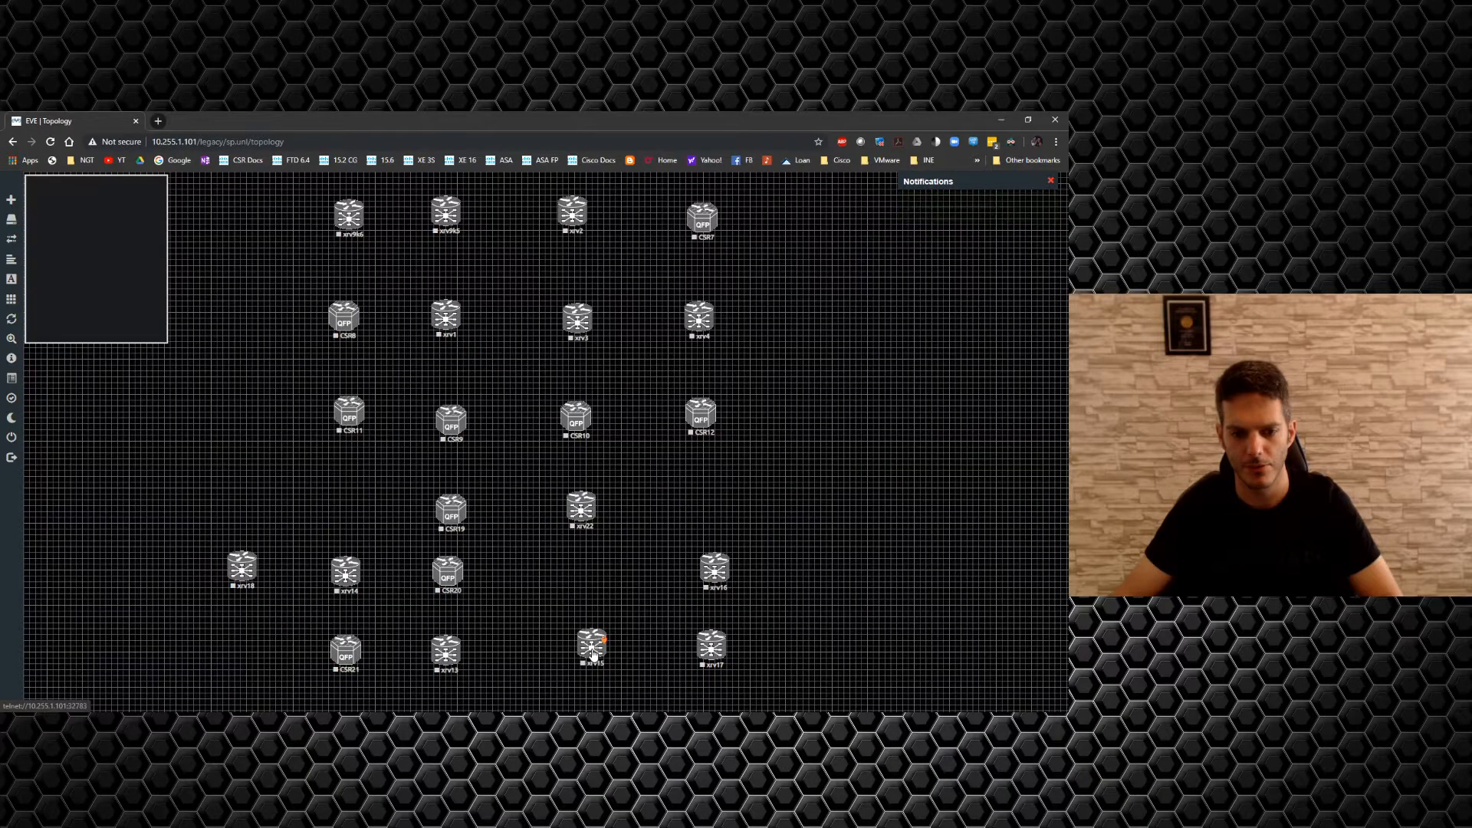
drag(592, 654, 583, 584)
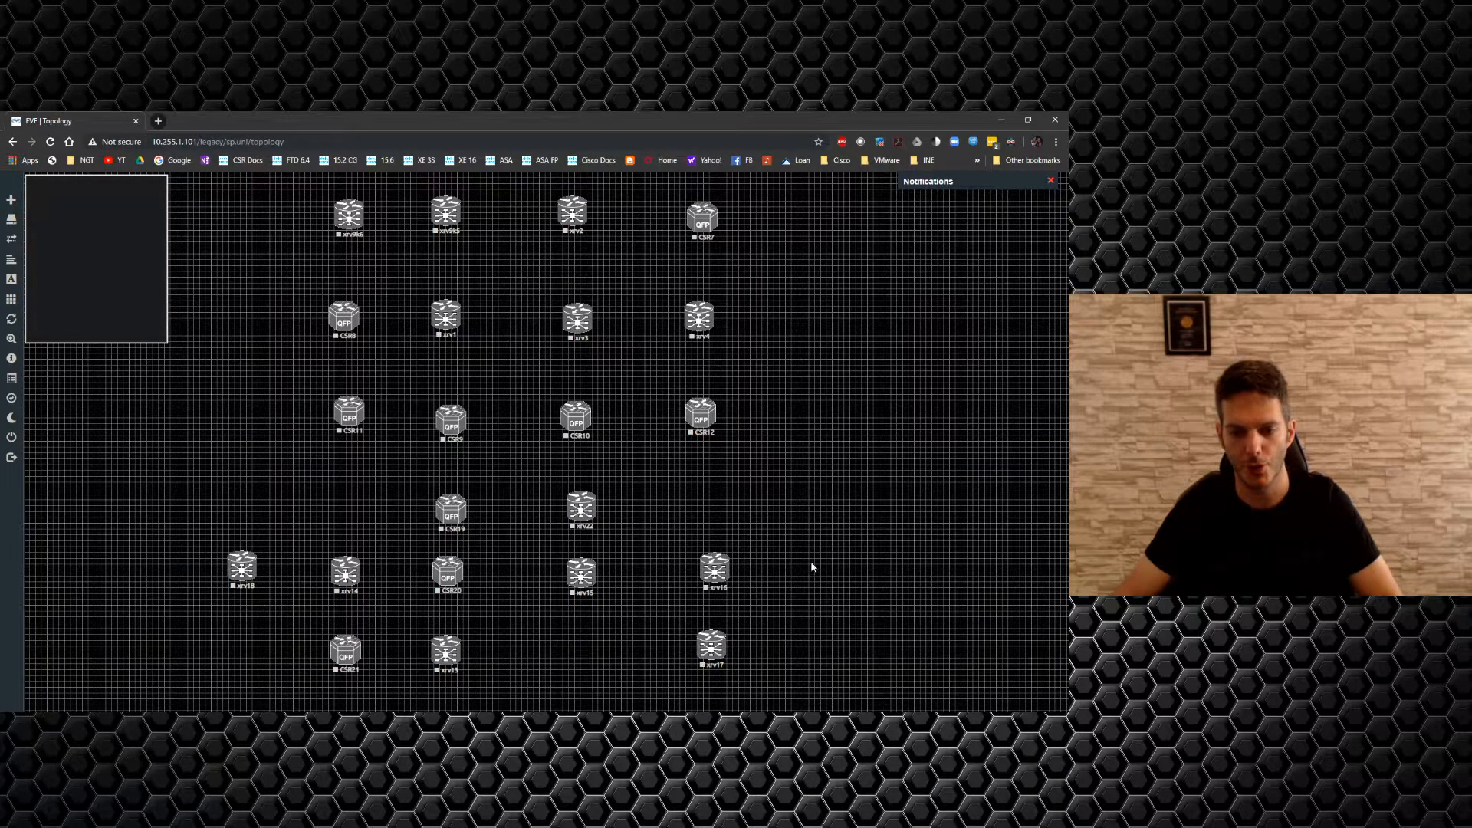
Add four Cisco CSR 1000V (XE 3.x) nodes with 8 Ethernets each.
right_click(819, 529)
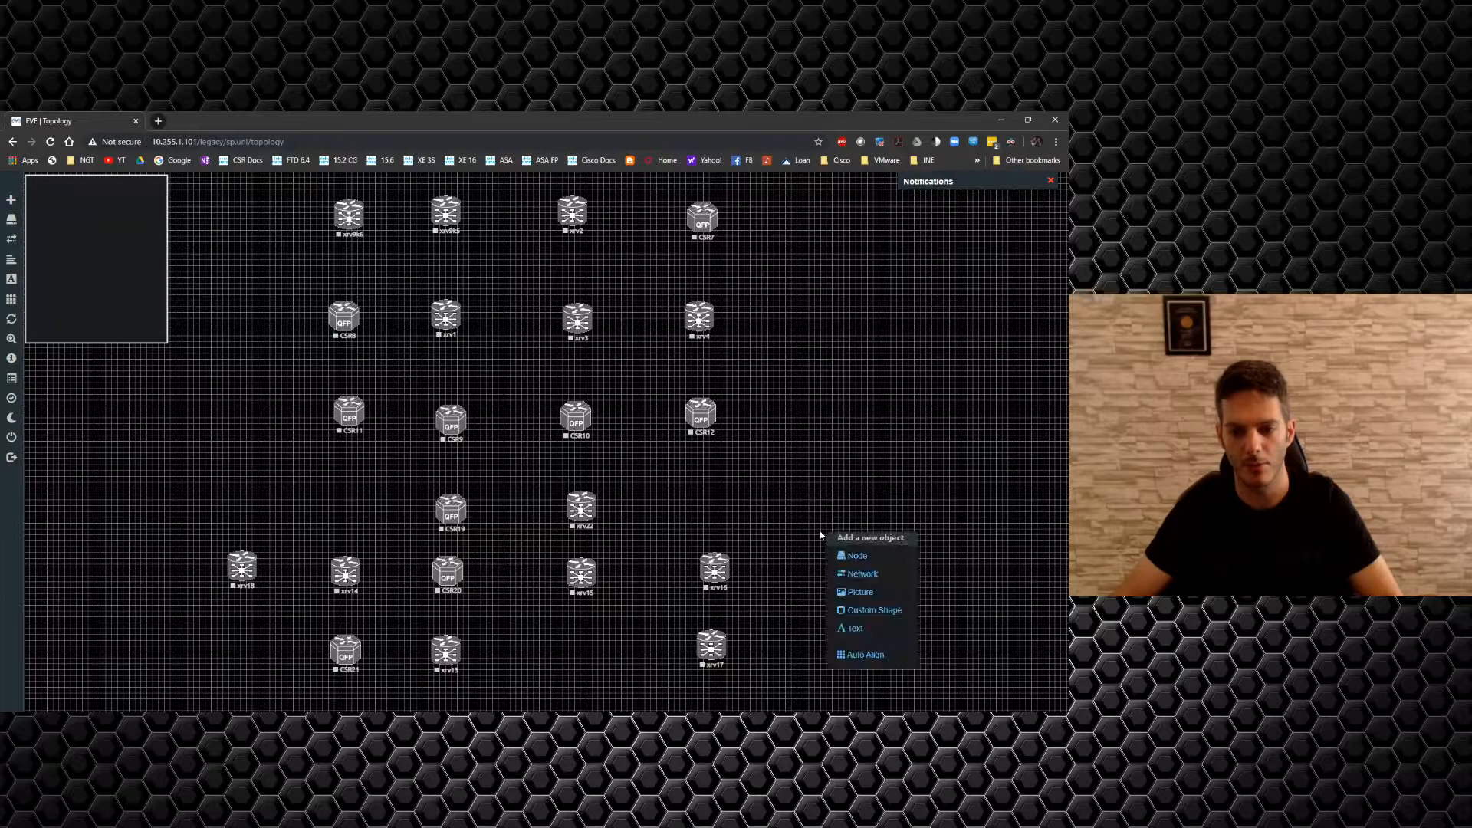
click(849, 559)
click(464, 610)
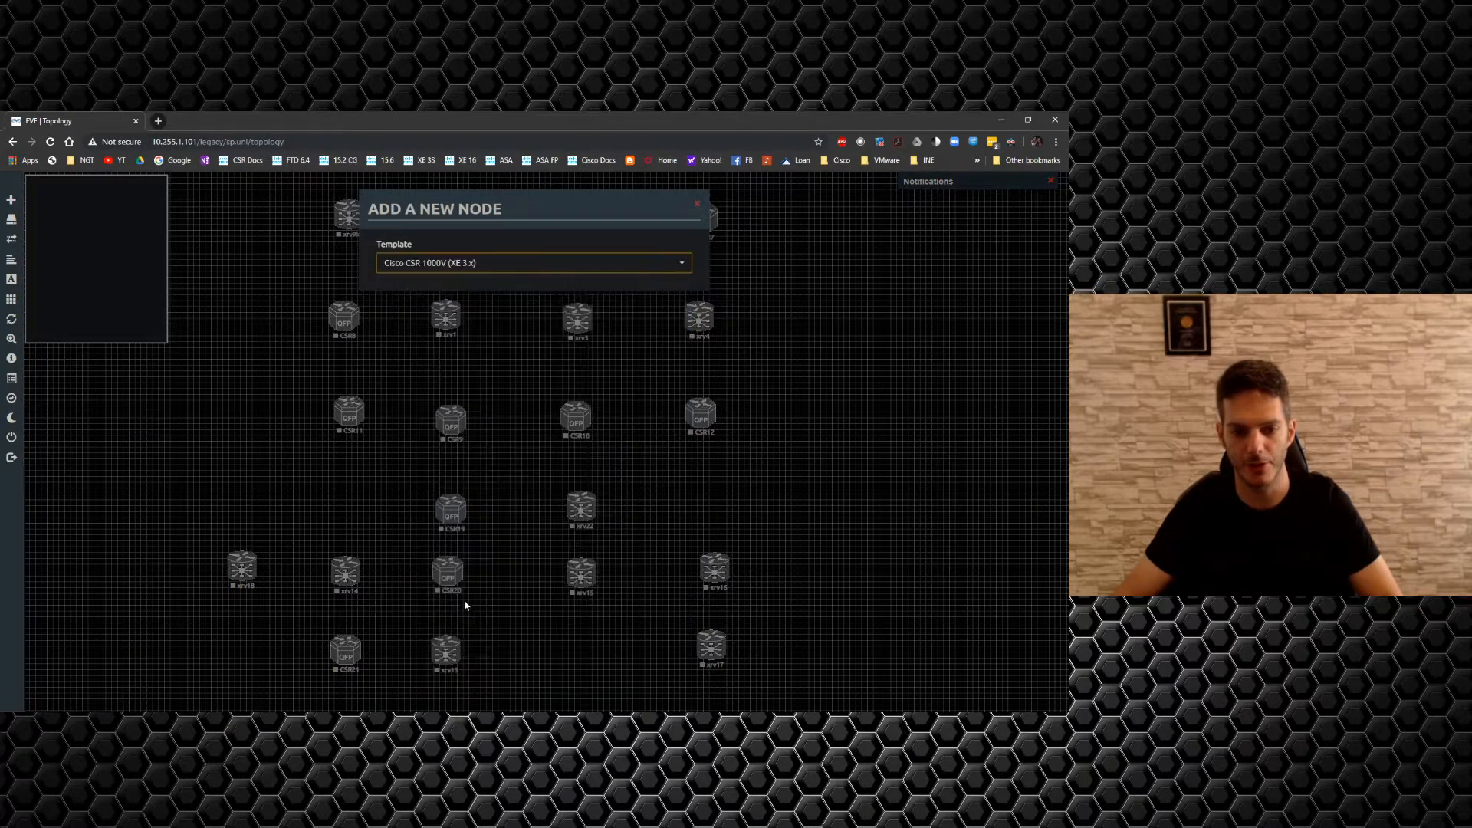
drag(402, 316, 337, 316)
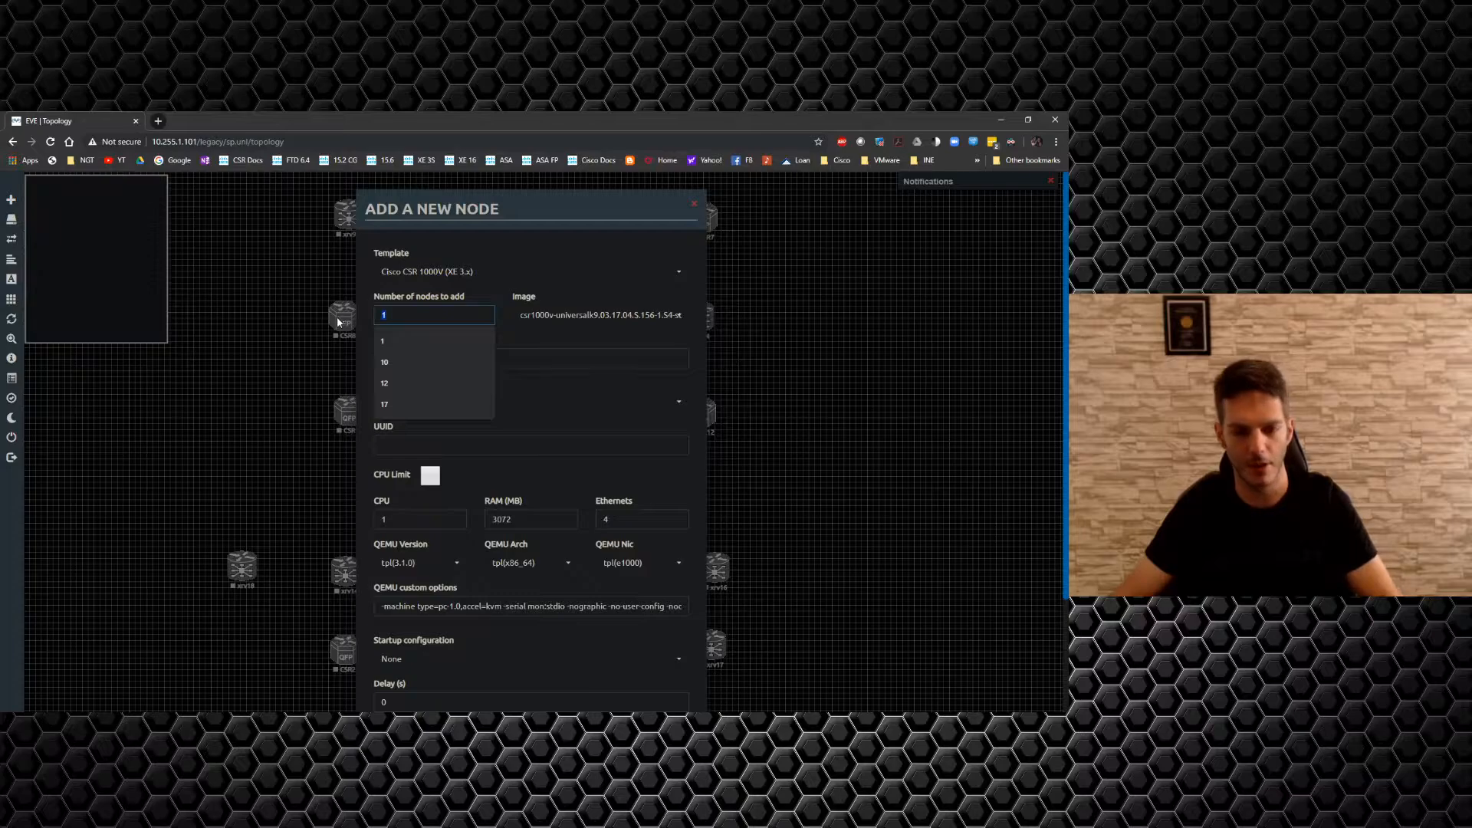
text(4)
drag(643, 525, 497, 507)
text(8)
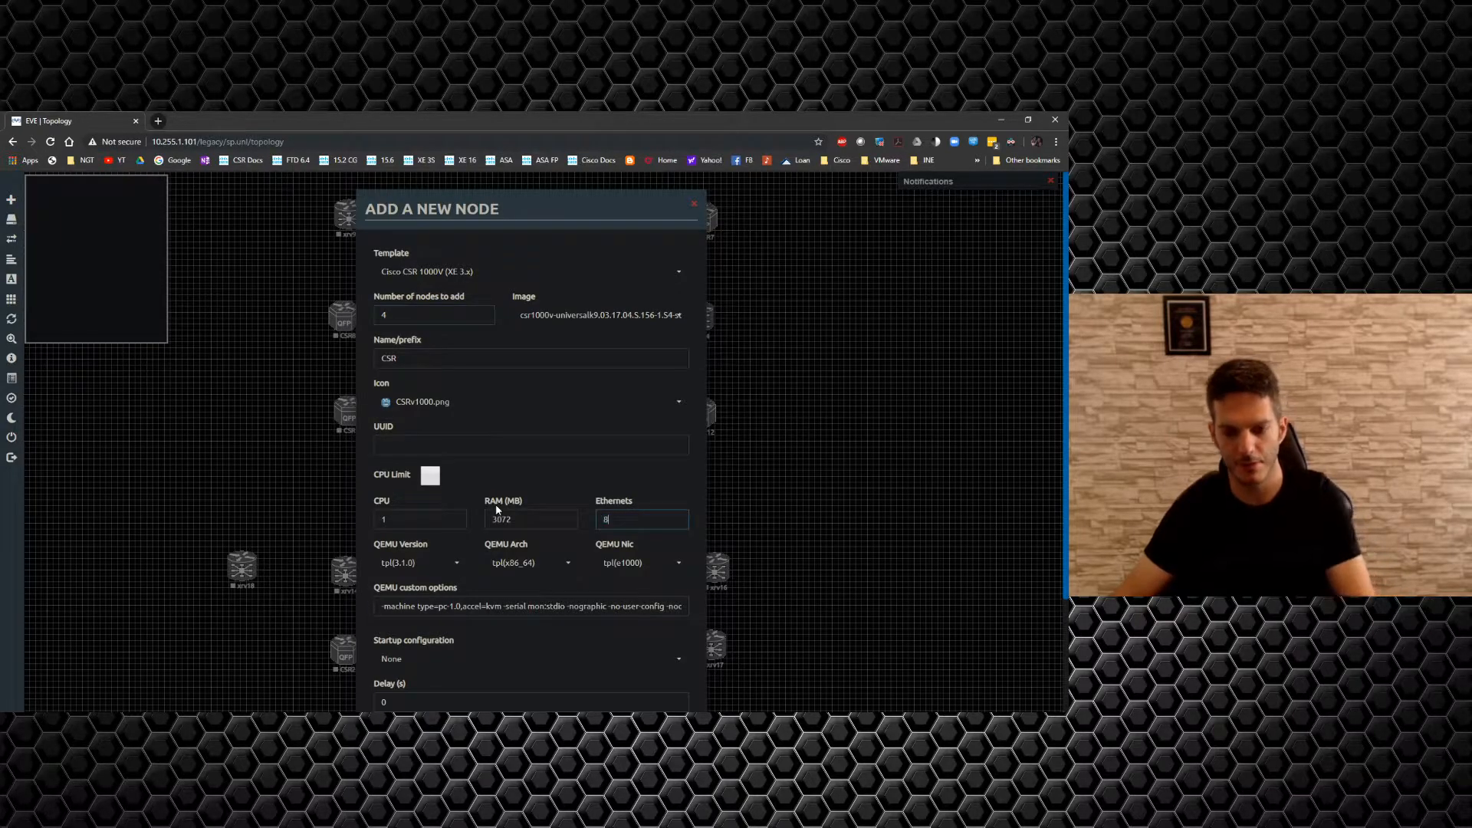
key(Return)
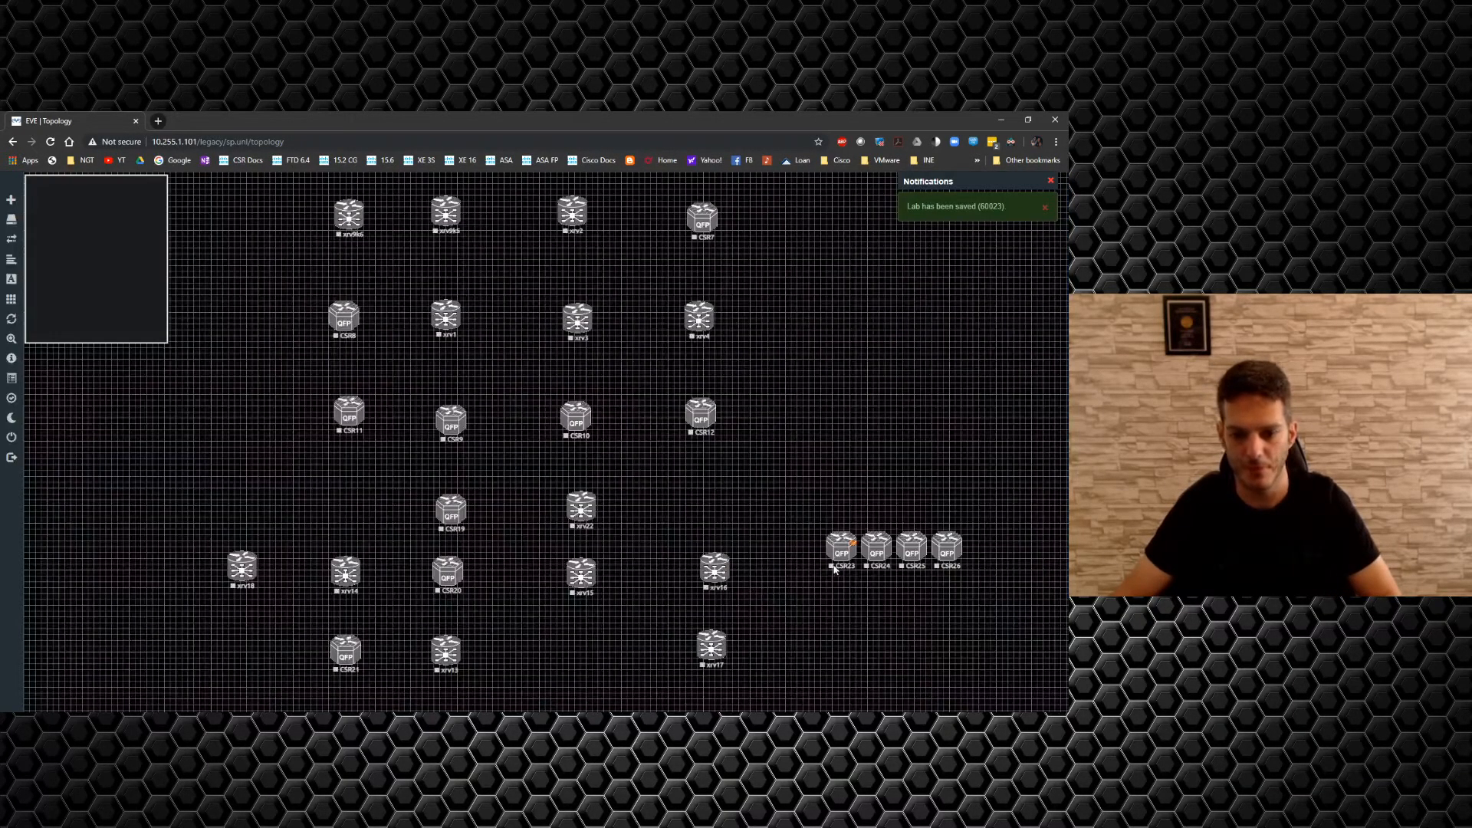
Place CSR23 below xrv15, CSR24 at the end of the xrv16 row, and CSR25 in the bottom row.
drag(836, 567, 570, 668)
drag(873, 556, 841, 658)
drag(945, 553, 237, 661)
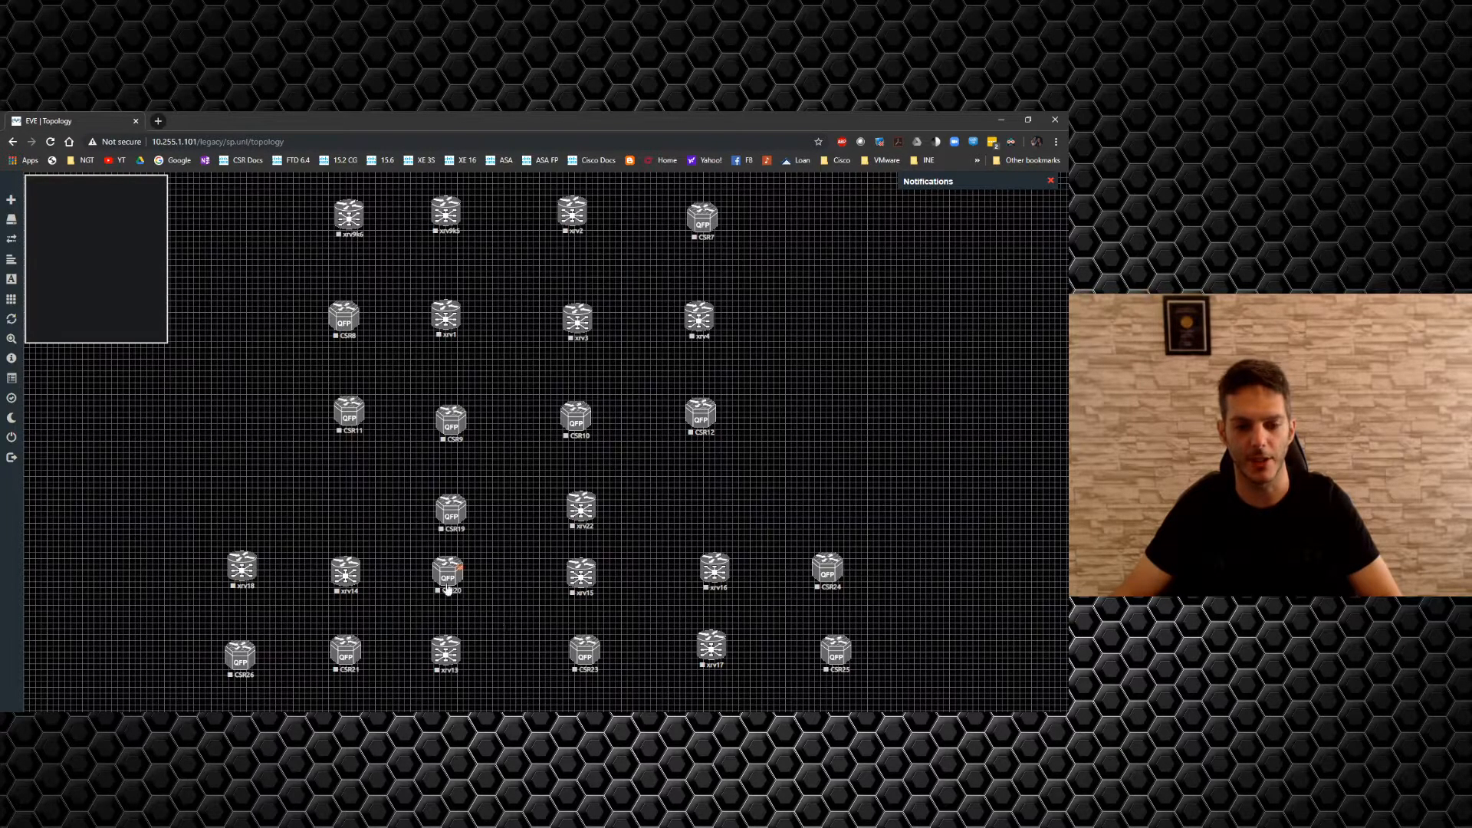
Realign xrv13 and CSR21 with the bottom row and shift both lower rows down together.
mouse_move(445, 576)
mouse_down()
mouse_move(491, 655)
mouse_move(455, 577)
mouse_up()
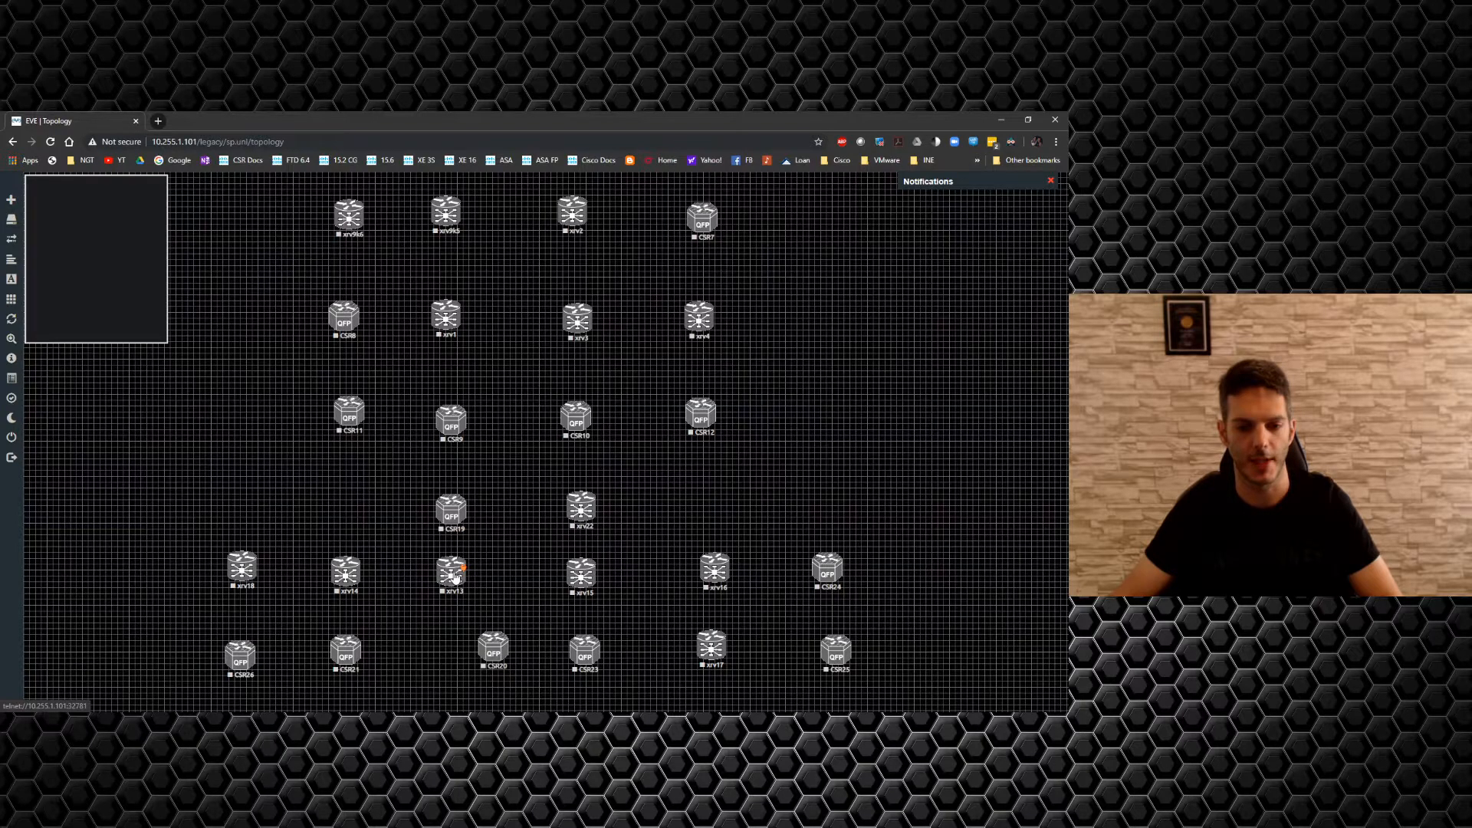
mouse_move(455, 577)
mouse_down()
mouse_move(446, 645)
mouse_move(488, 621)
mouse_move(460, 583)
mouse_up()
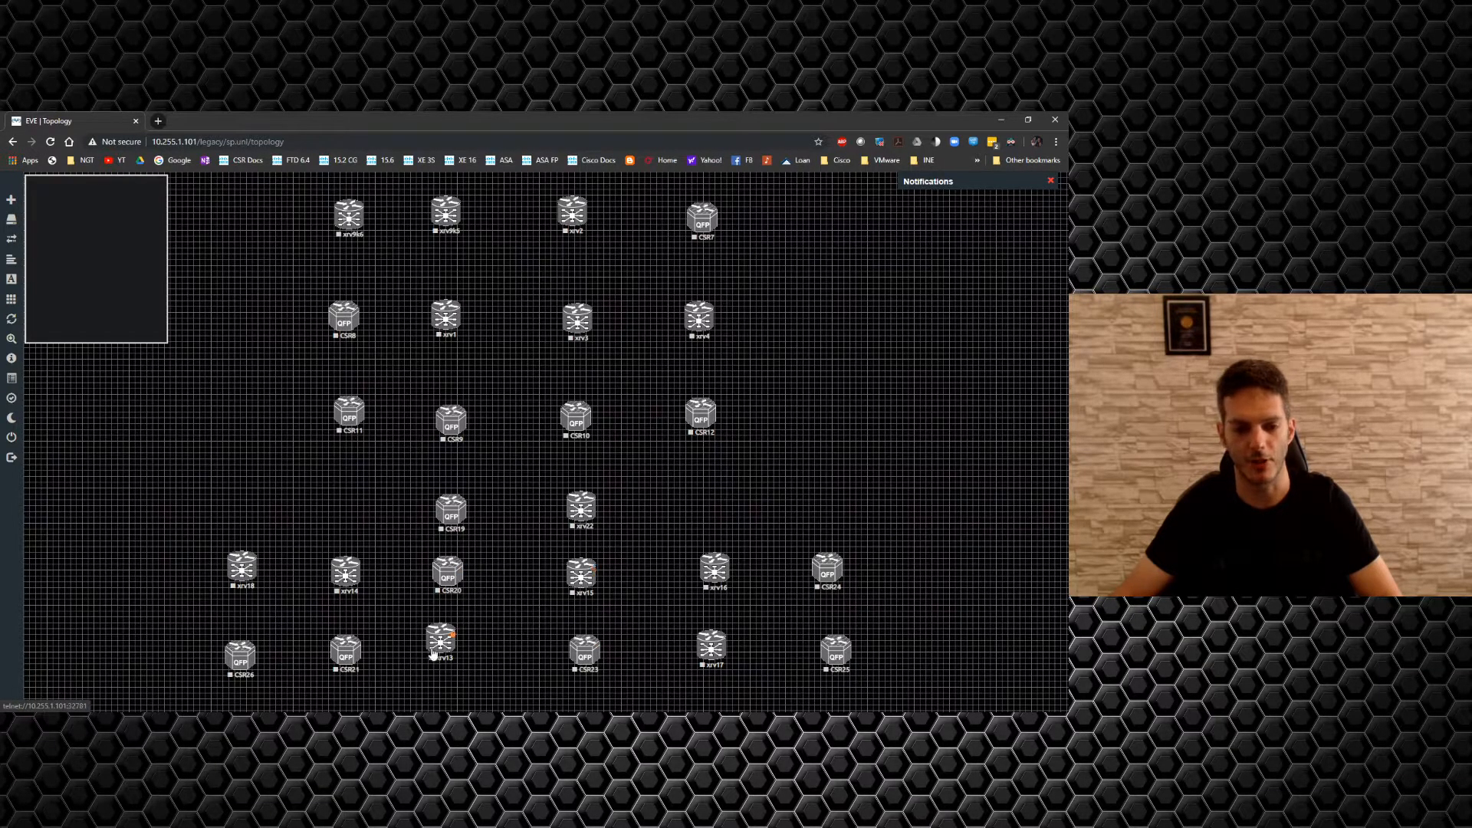
drag(442, 648, 449, 664)
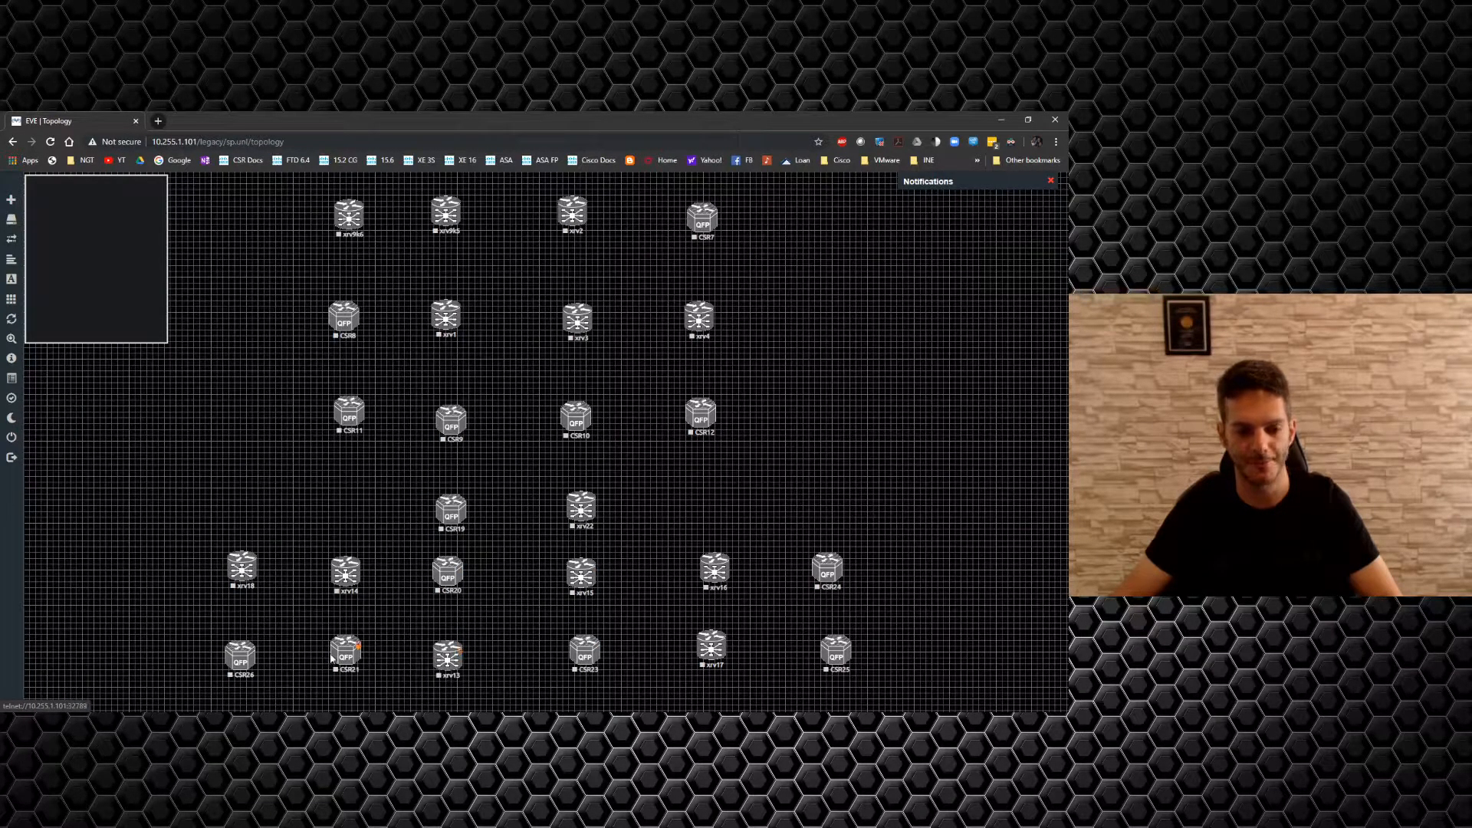
drag(348, 658, 347, 663)
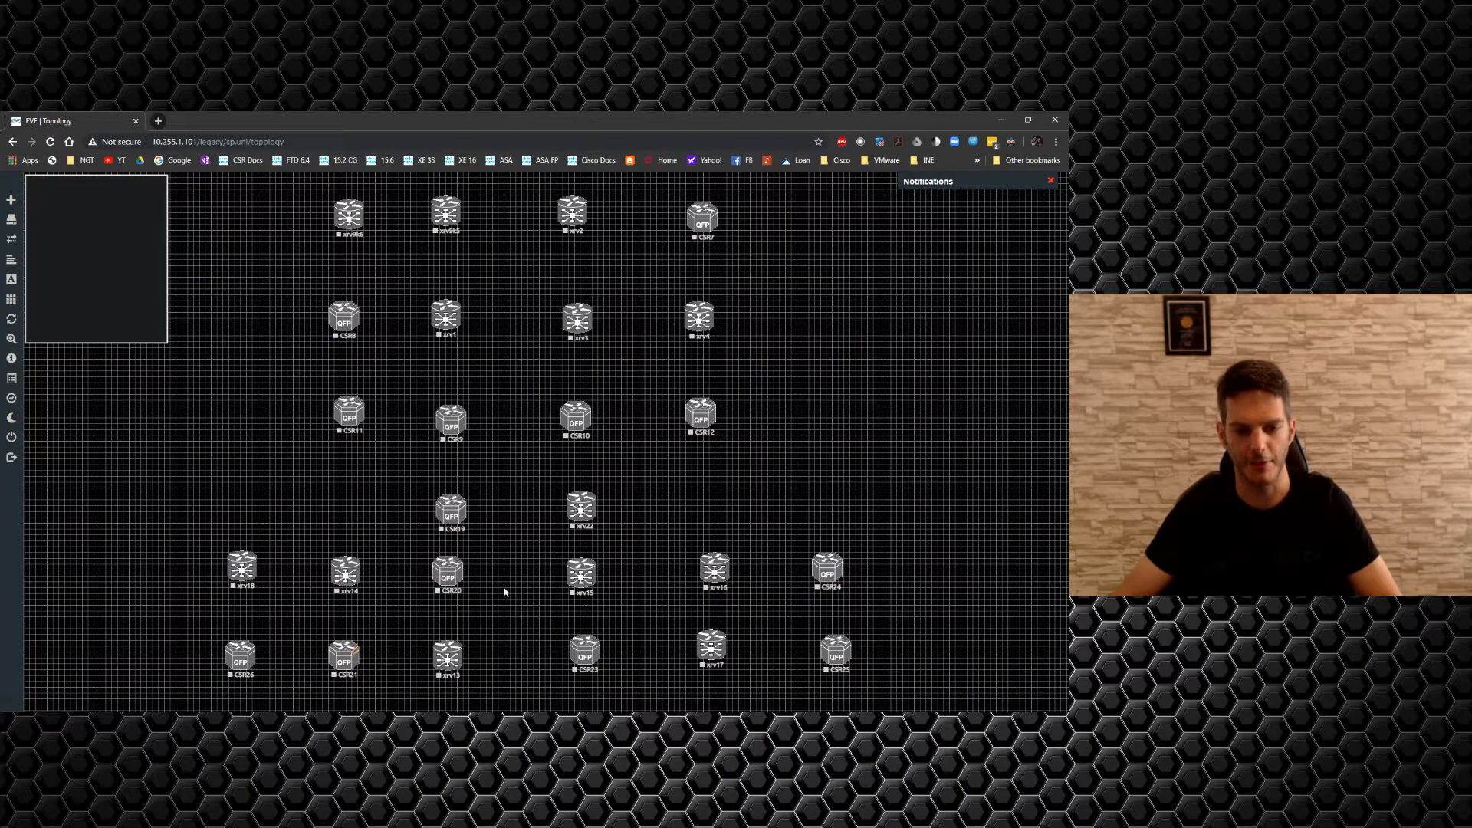
drag(910, 673, 138, 574)
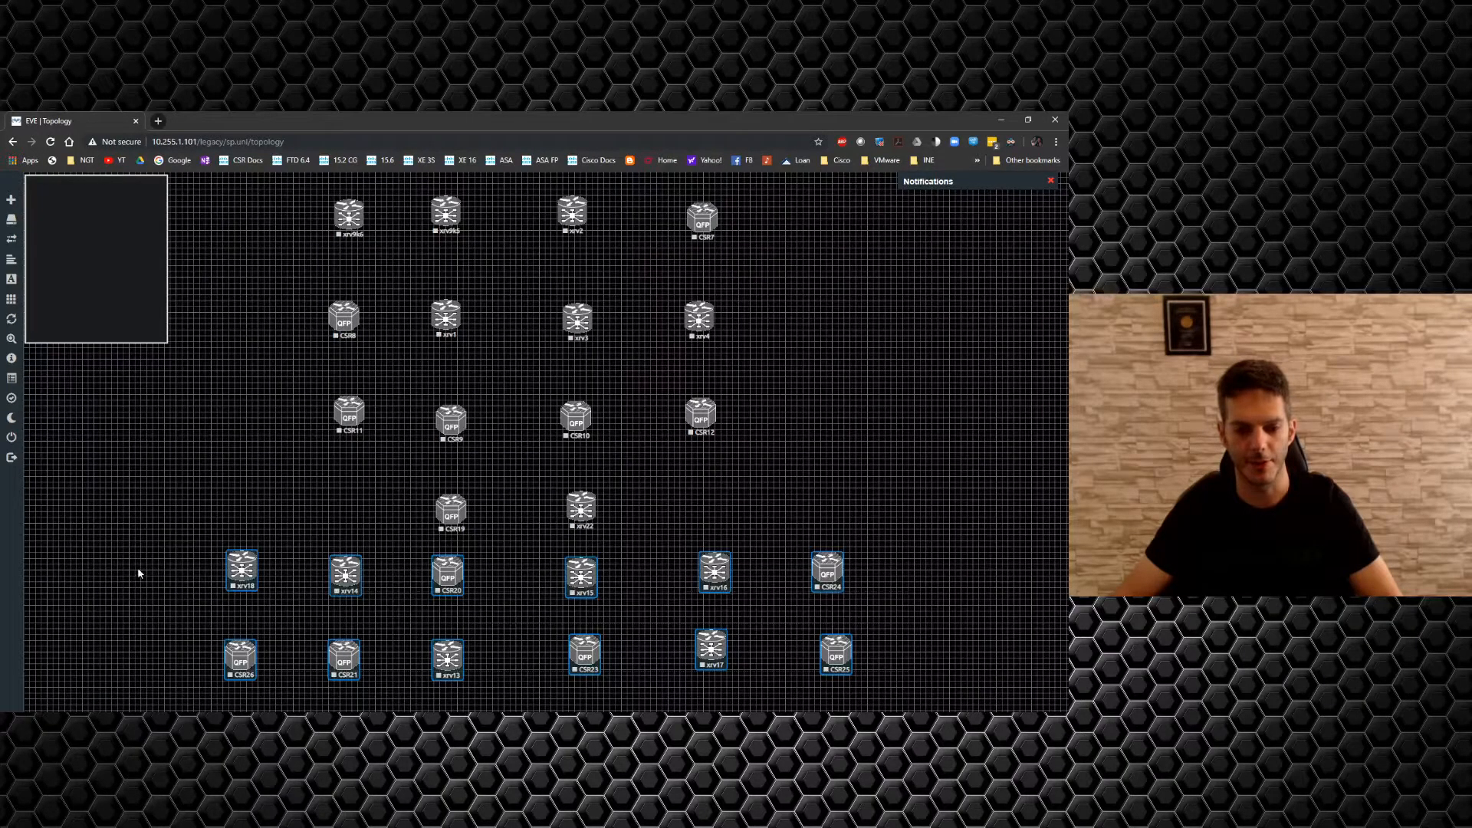
drag(429, 583, 430, 593)
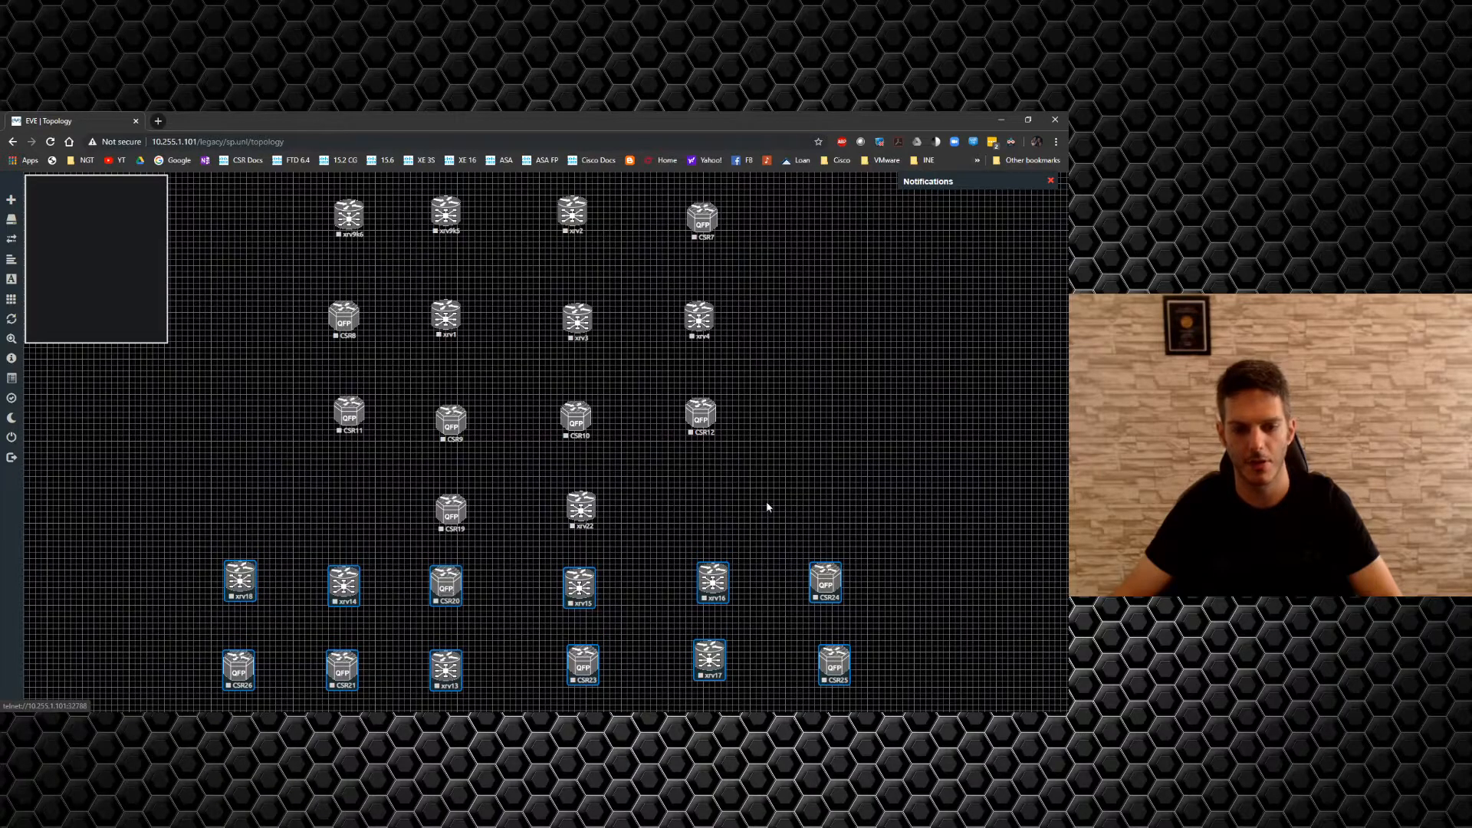
click(774, 529)
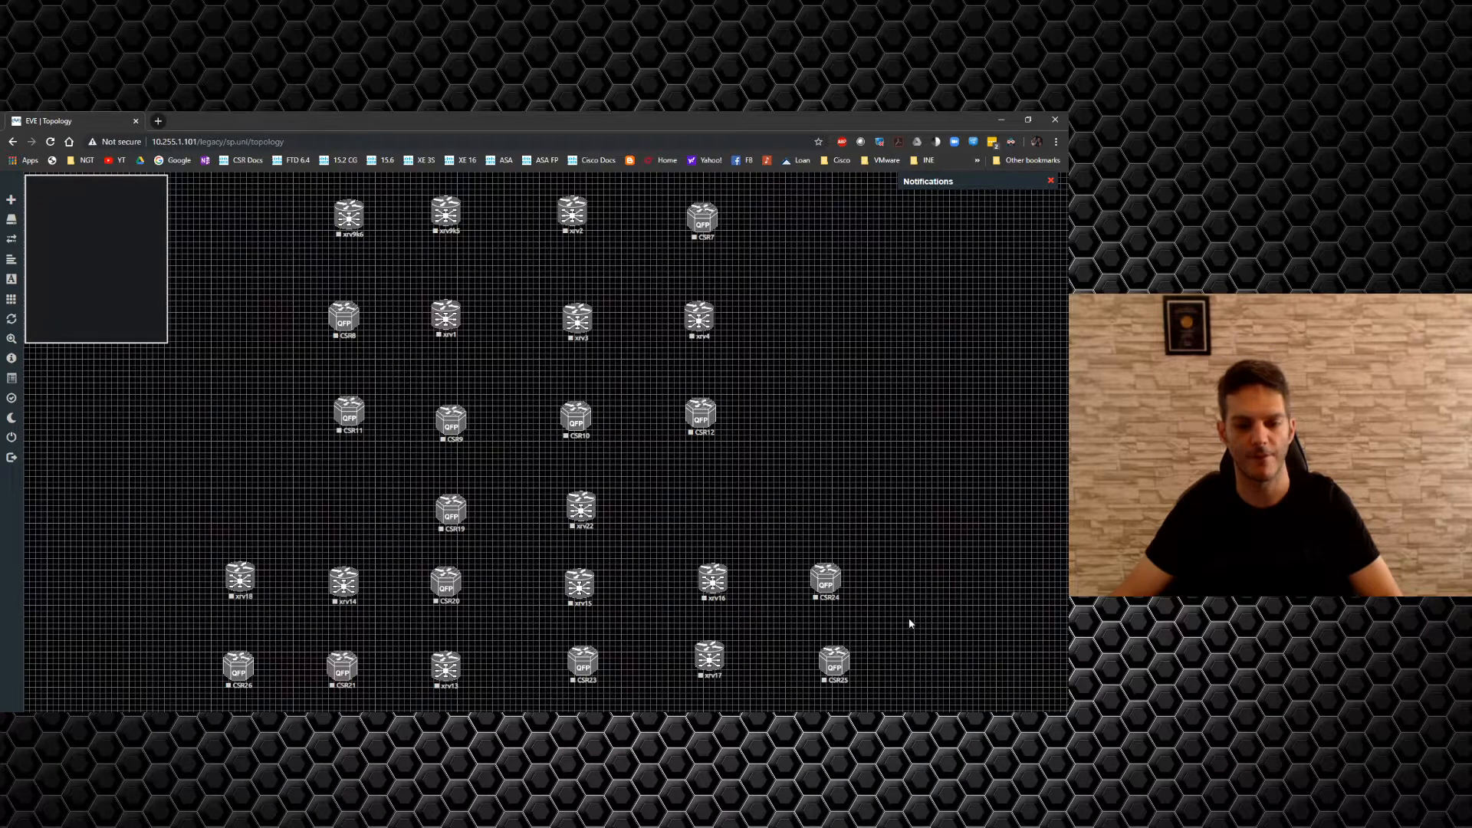
Create vIOS27–vIOS34 from the Cisco vIOS Router template: 8 nodes, 6 Ethernets each.
right_click(814, 266)
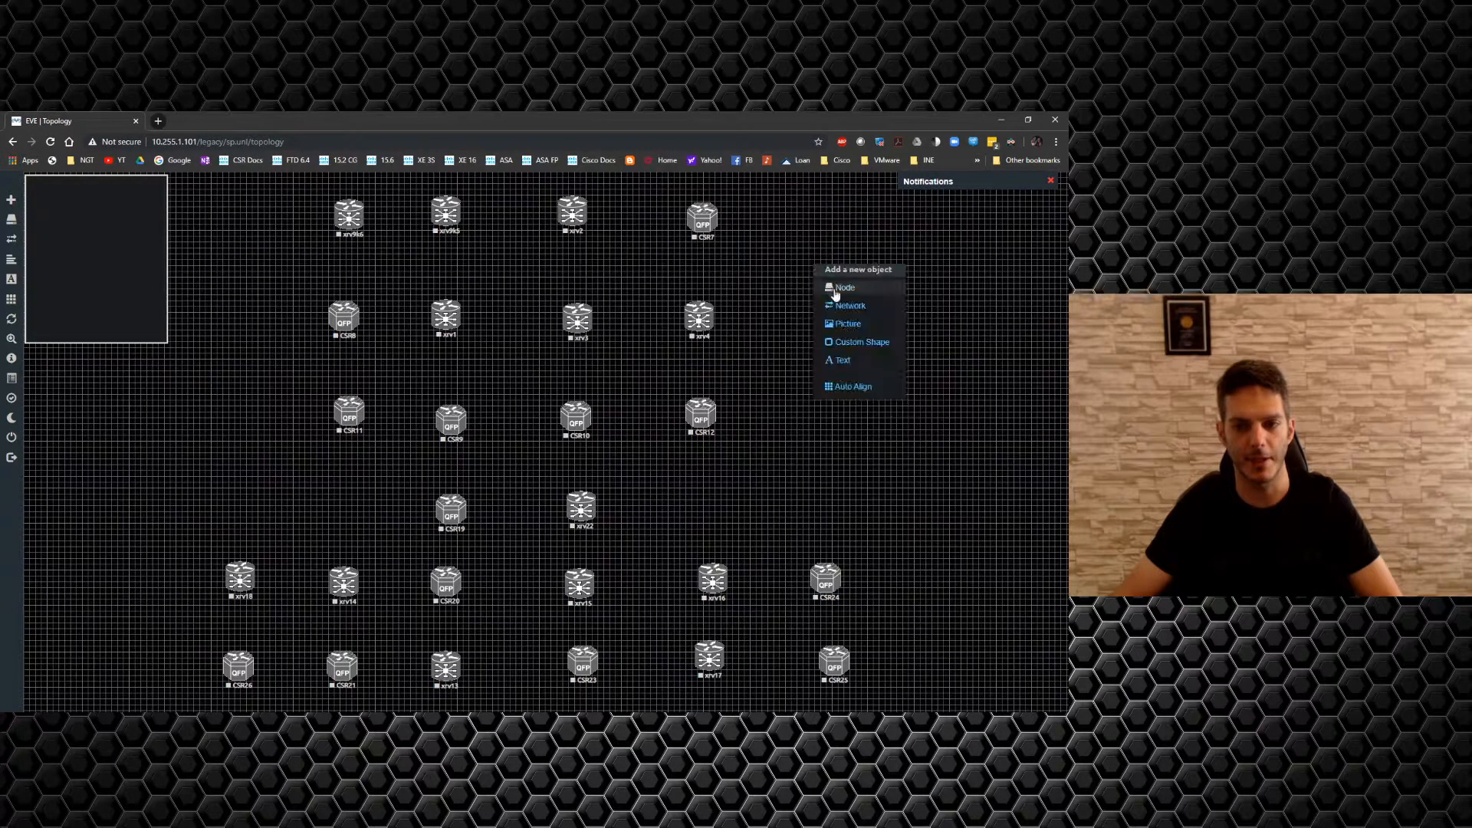
click(839, 295)
scroll(529, 565, down, 5)
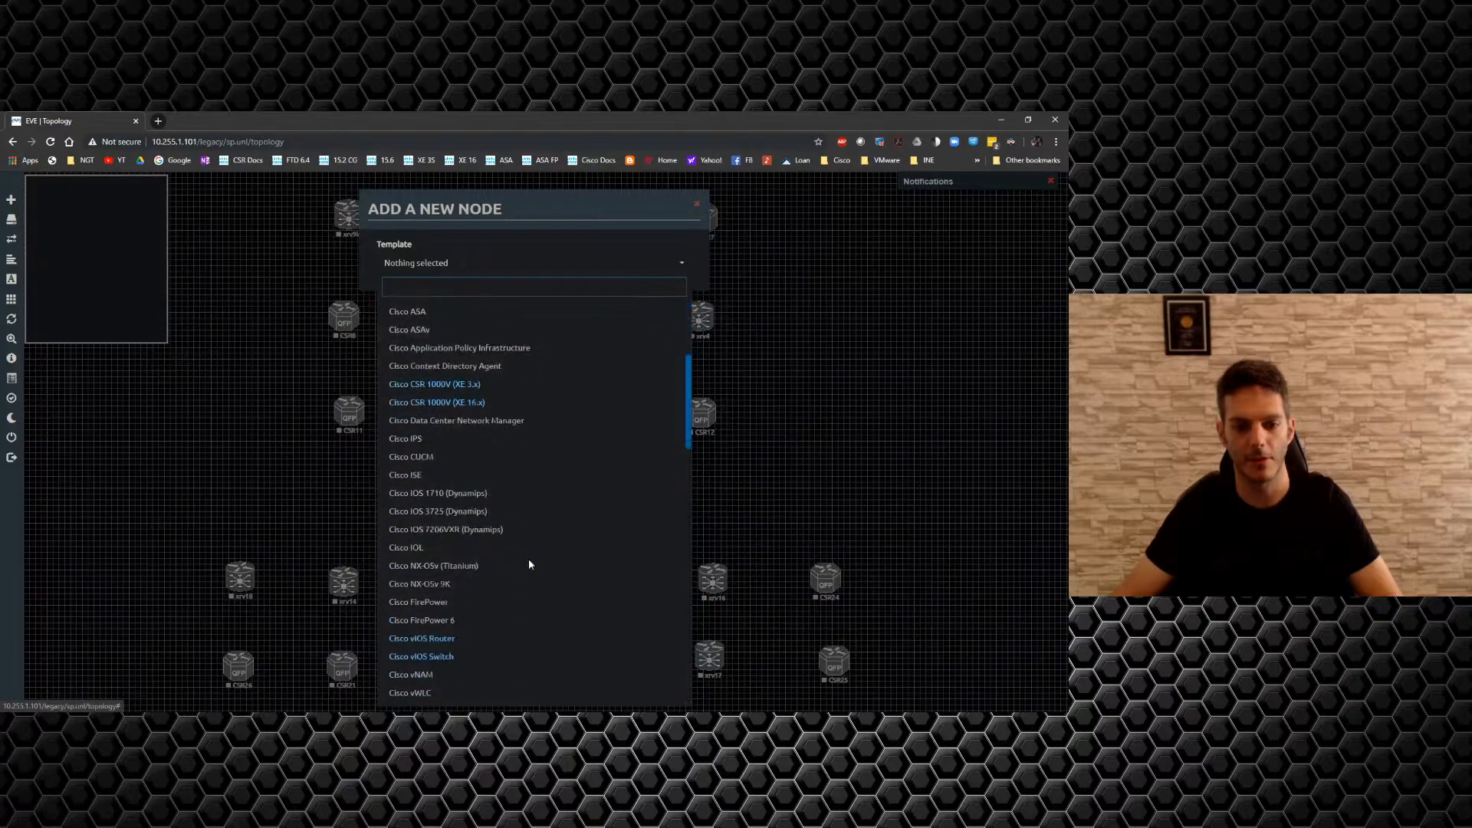
click(437, 520)
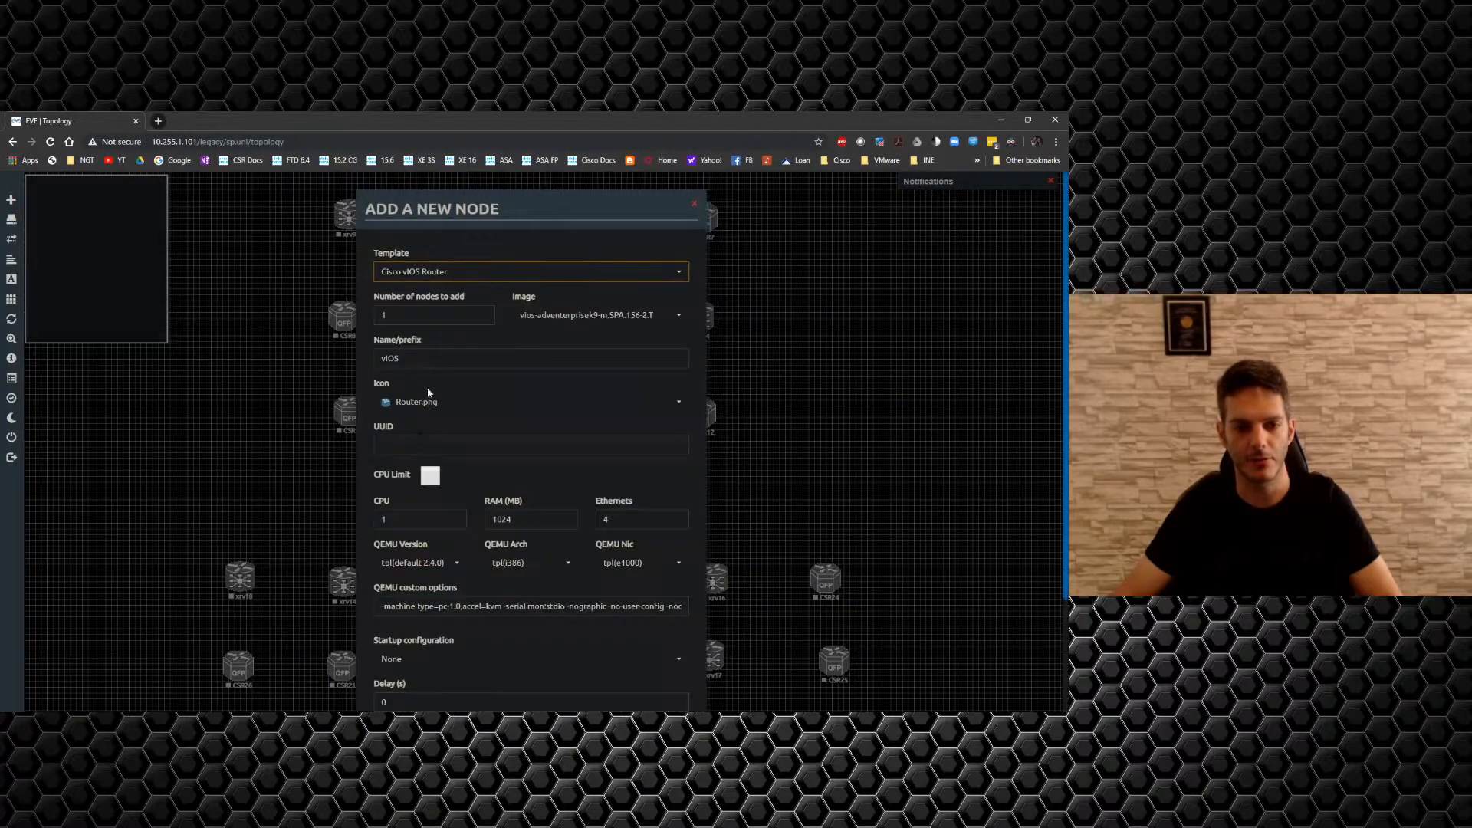
drag(395, 313, 331, 306)
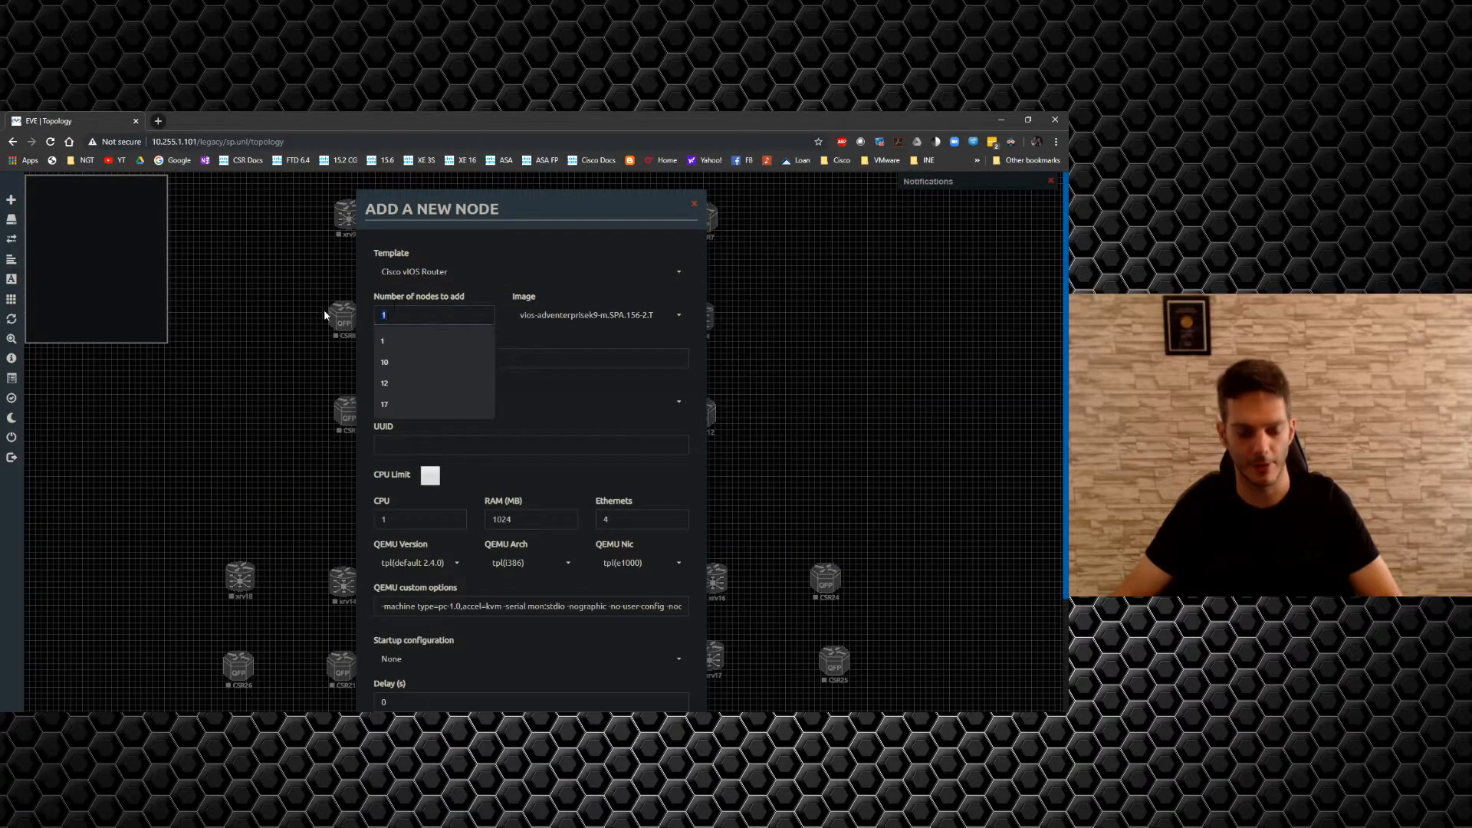
text(8)
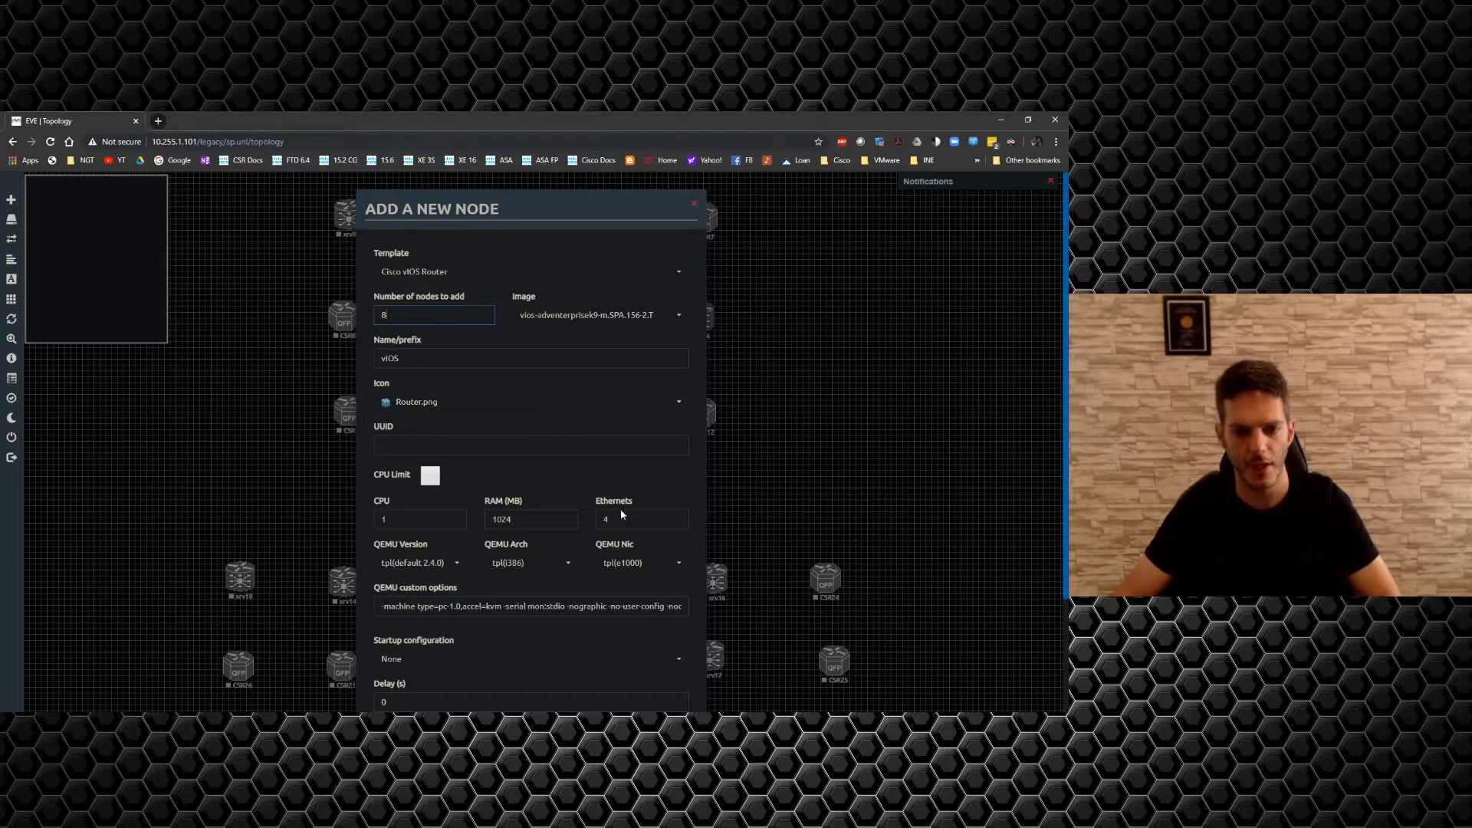
scroll(623, 512, down, 2)
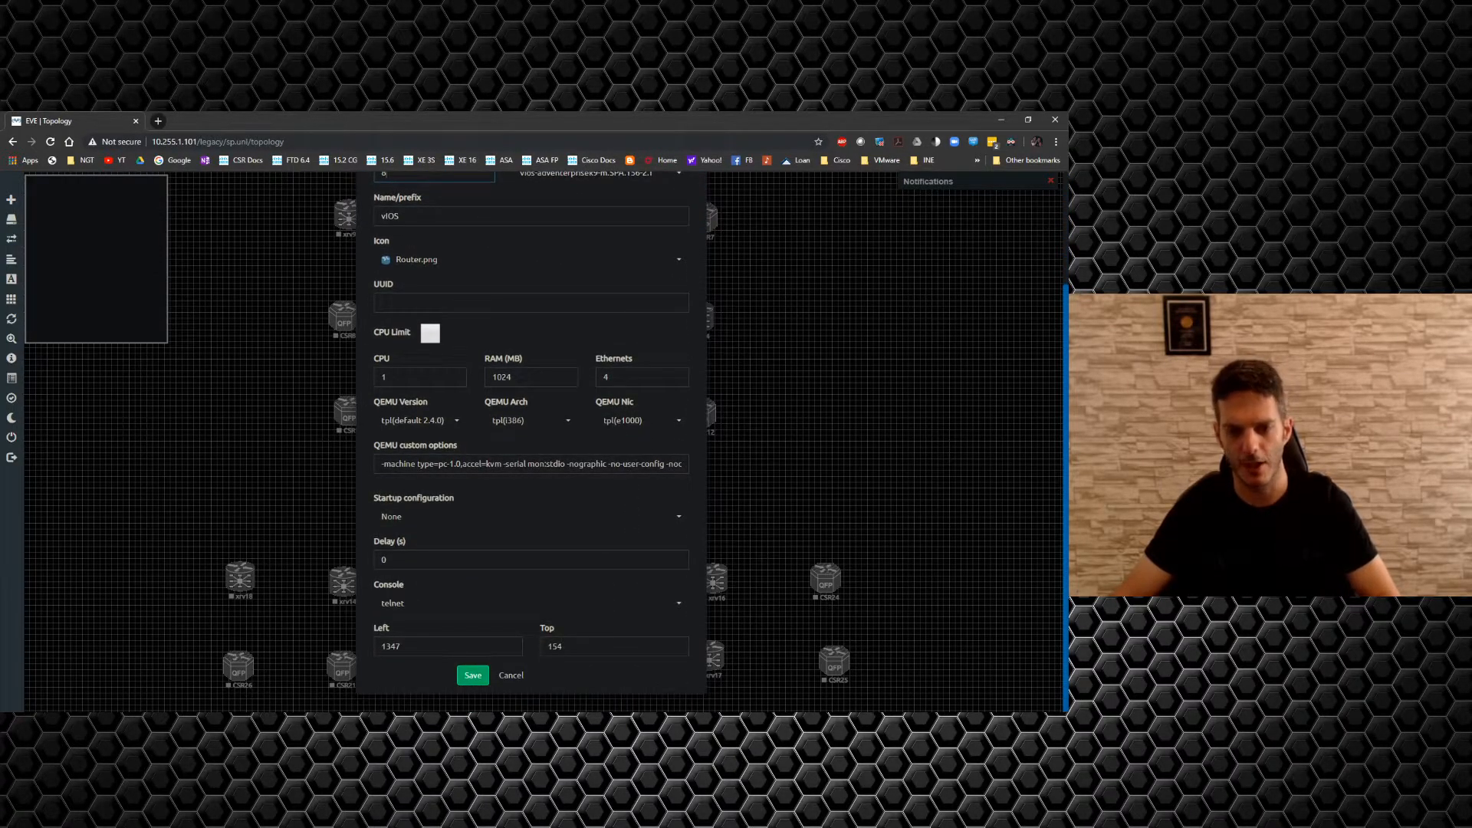
text(6)
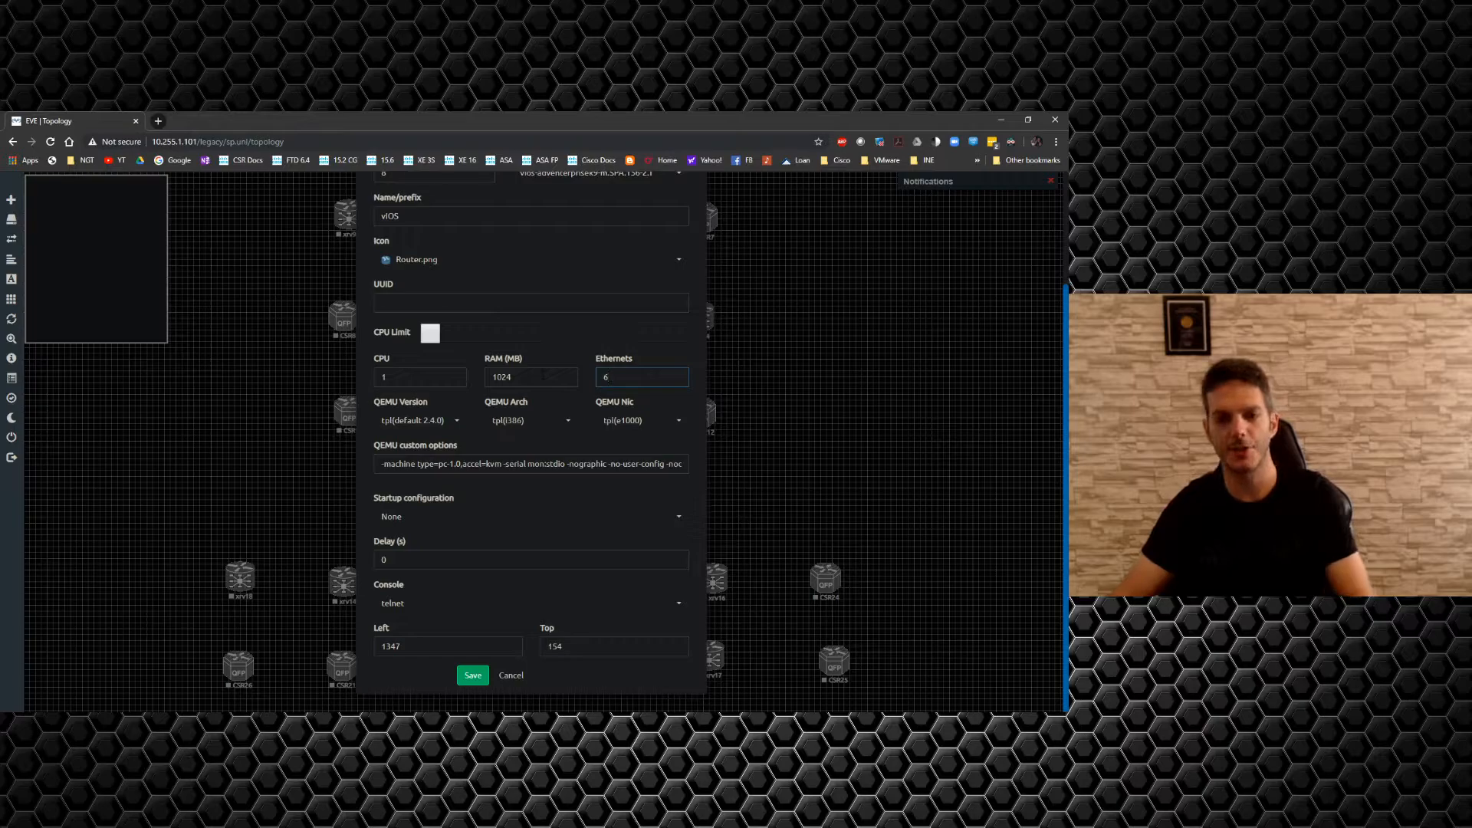
key(Return)
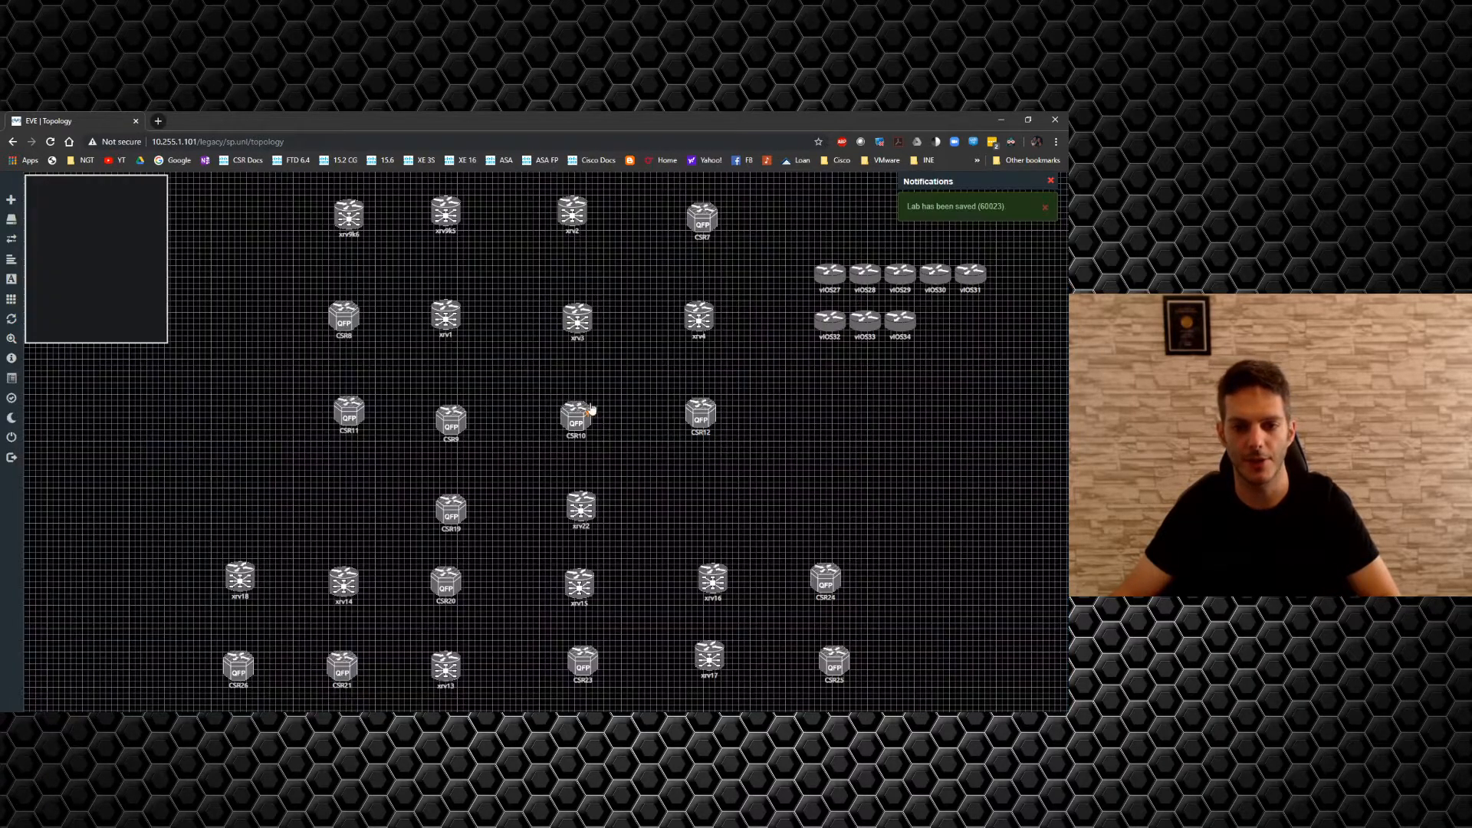
Stack vIOS27–29 down the left side, vIOS30–31 on the right, and vIOS33/34 at the lower corners.
drag(827, 281, 248, 219)
drag(861, 278, 257, 320)
drag(897, 280, 250, 418)
drag(943, 287, 807, 231)
drag(971, 276, 804, 423)
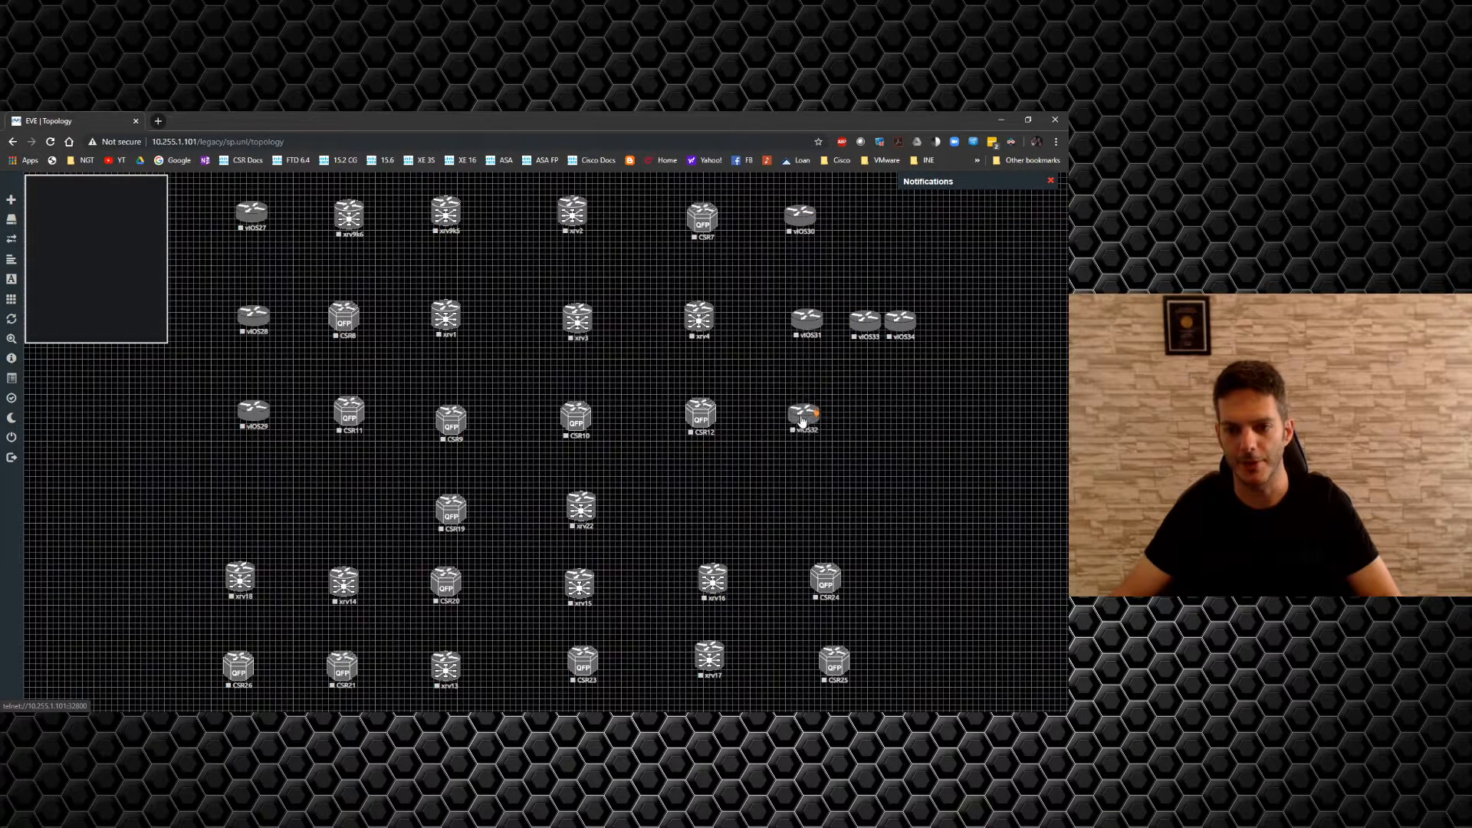
drag(851, 341, 137, 642)
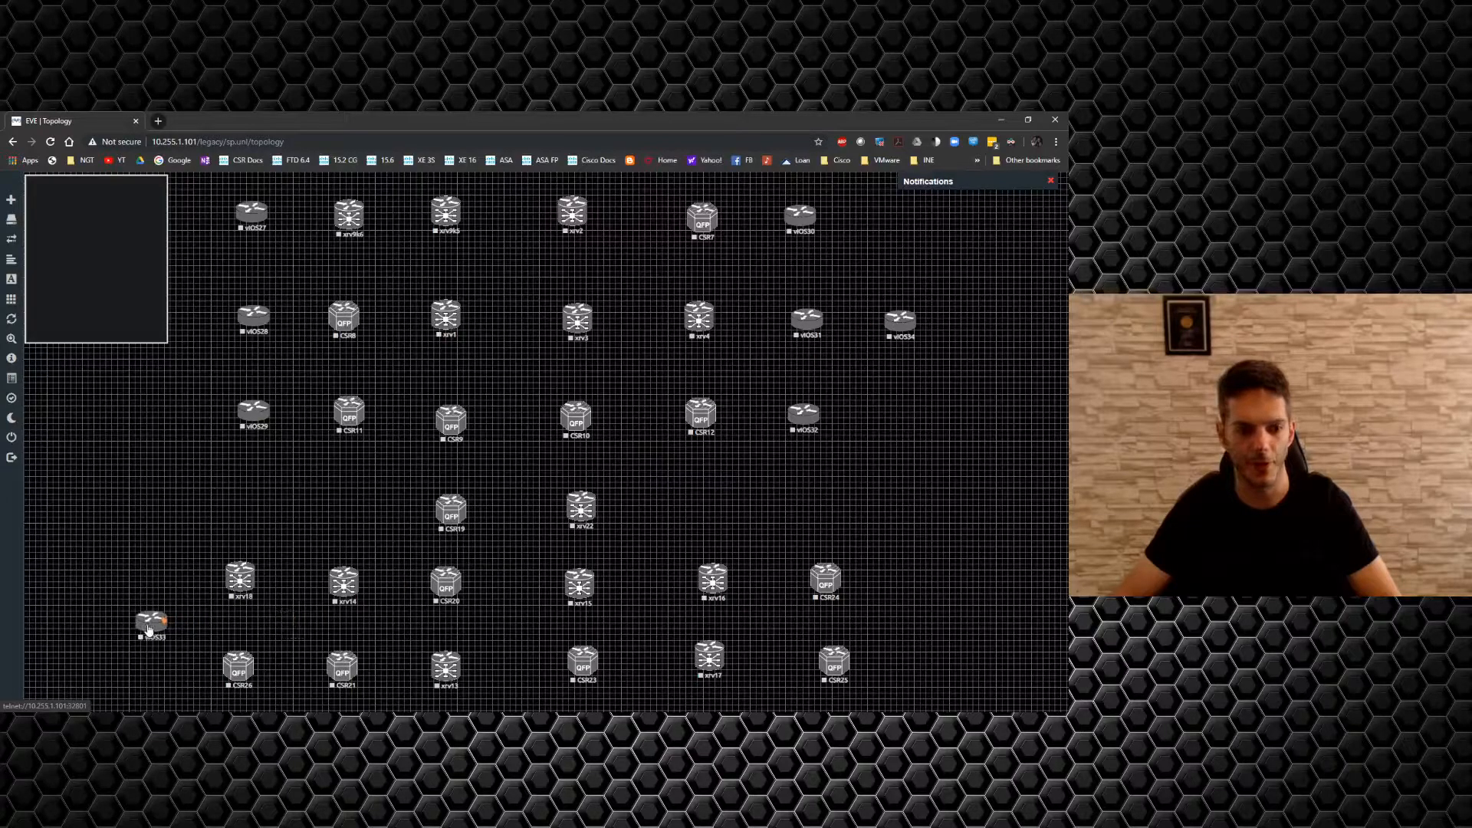
drag(907, 332, 930, 644)
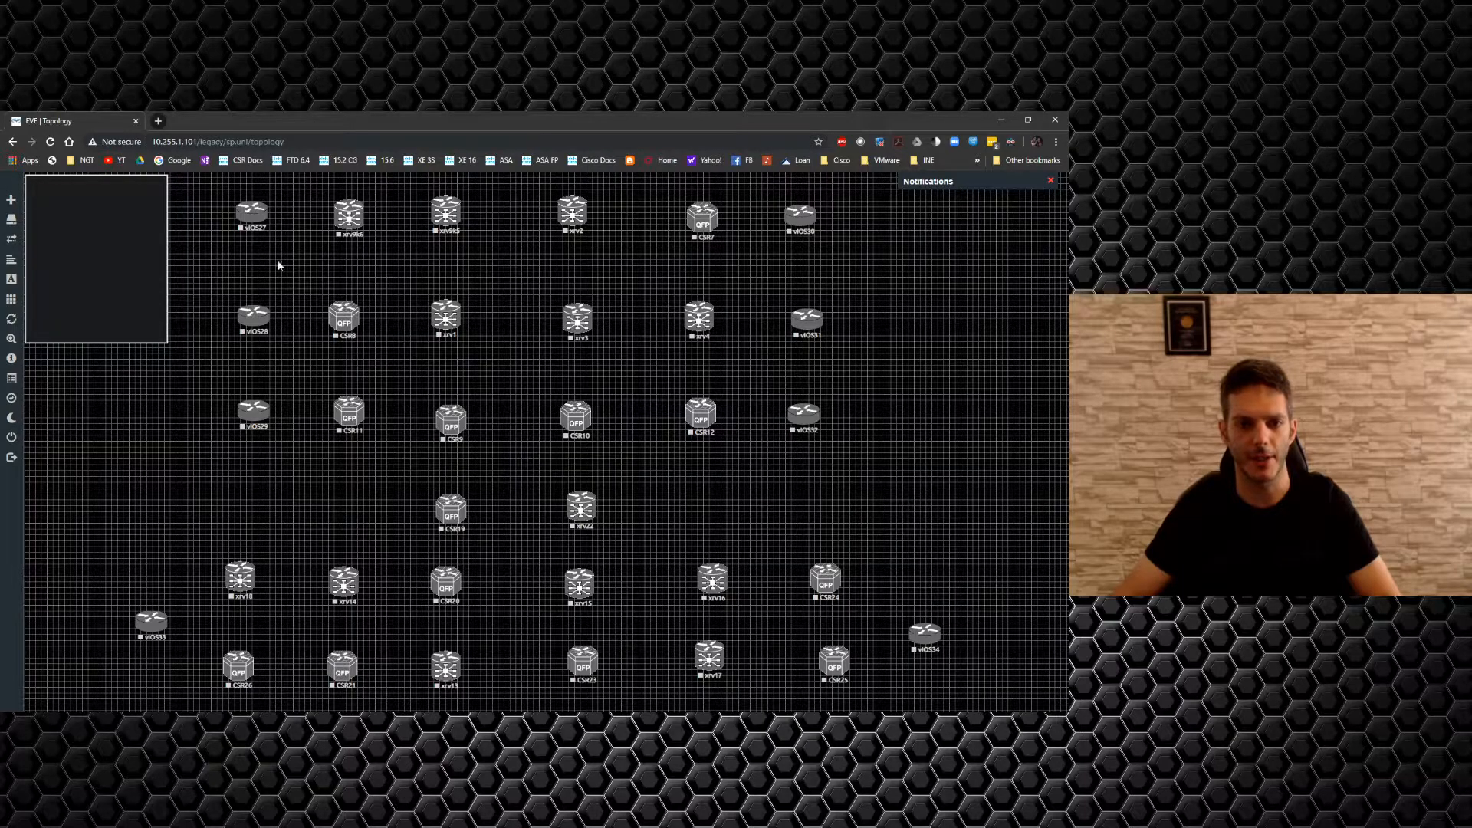
Lower vIOS34 and vIOS33 further down so they sit in the bottom row.
drag(946, 670, 168, 207)
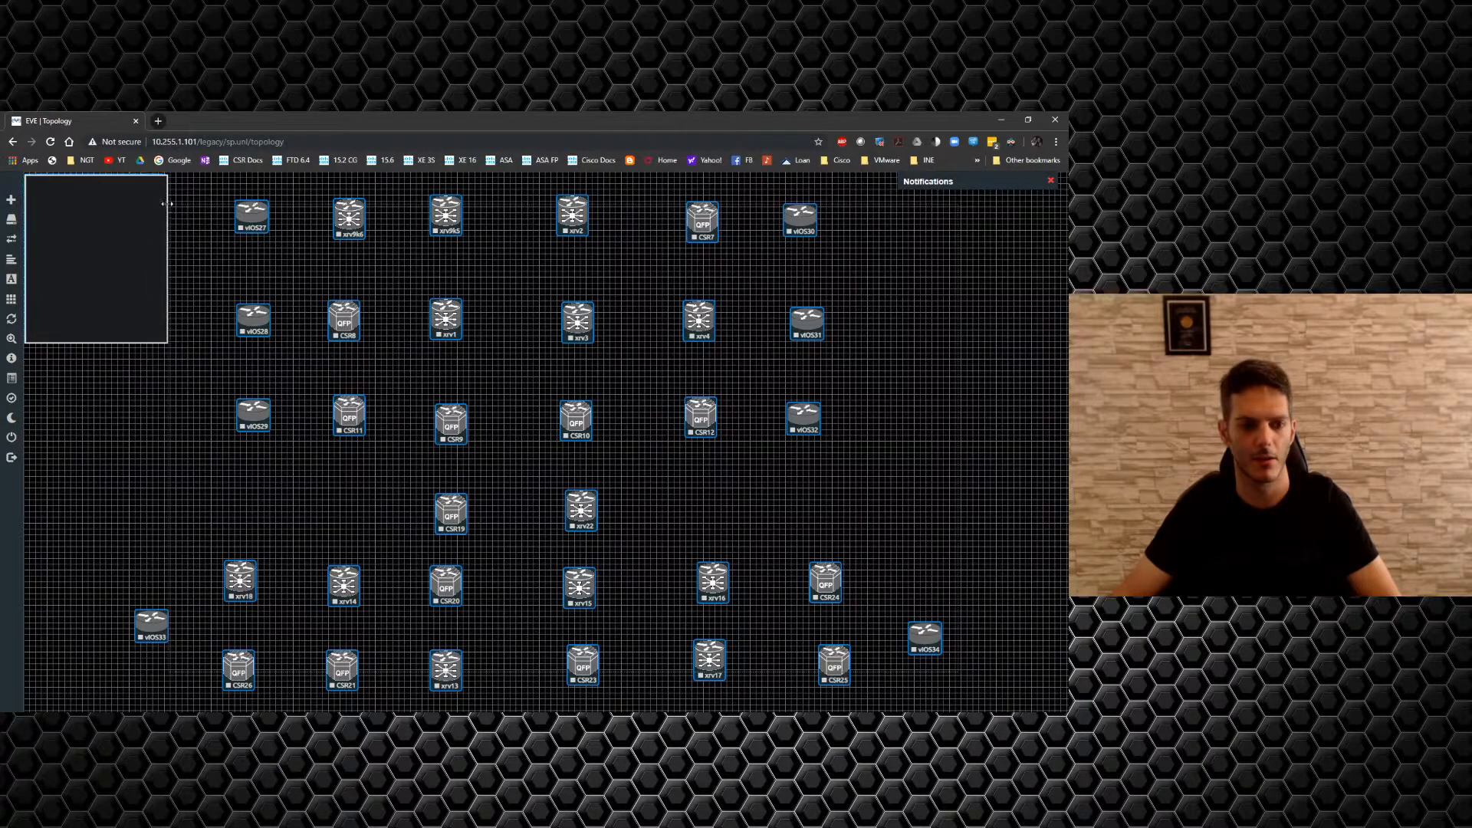
click(211, 339)
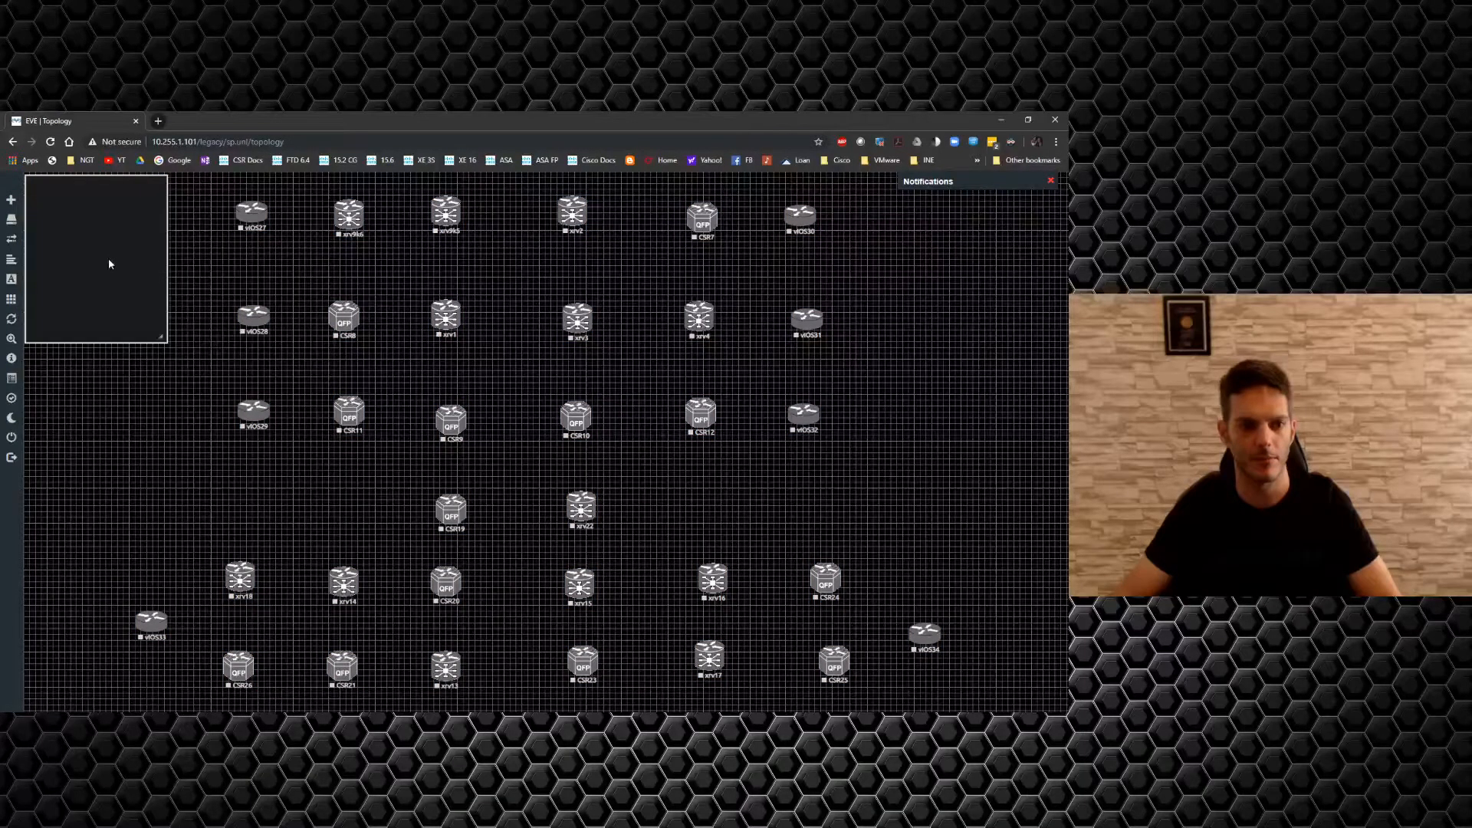
drag(182, 279, 1049, 281)
drag(144, 208, 840, 654)
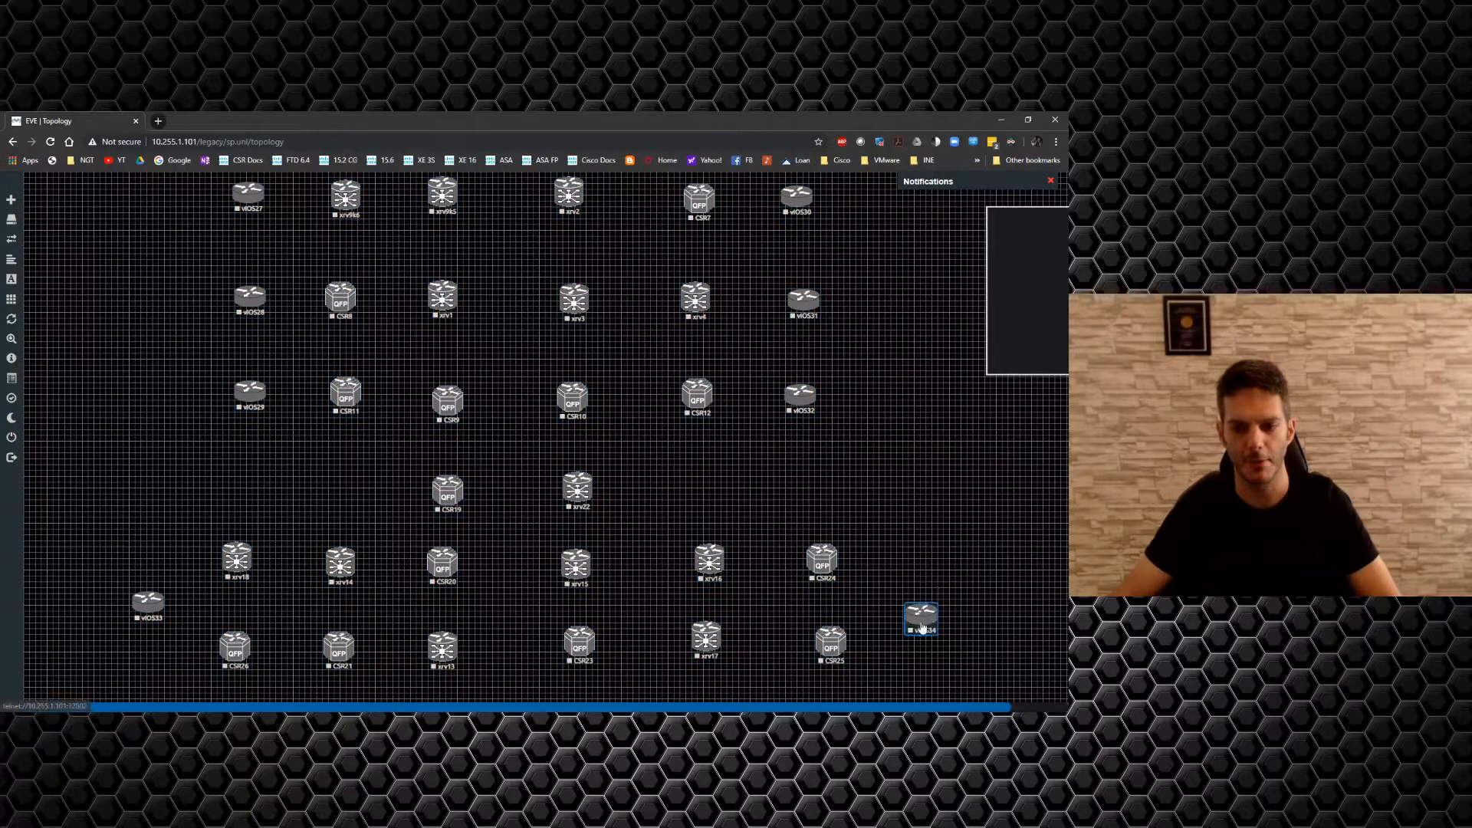
drag(921, 612, 925, 672)
drag(144, 619, 142, 688)
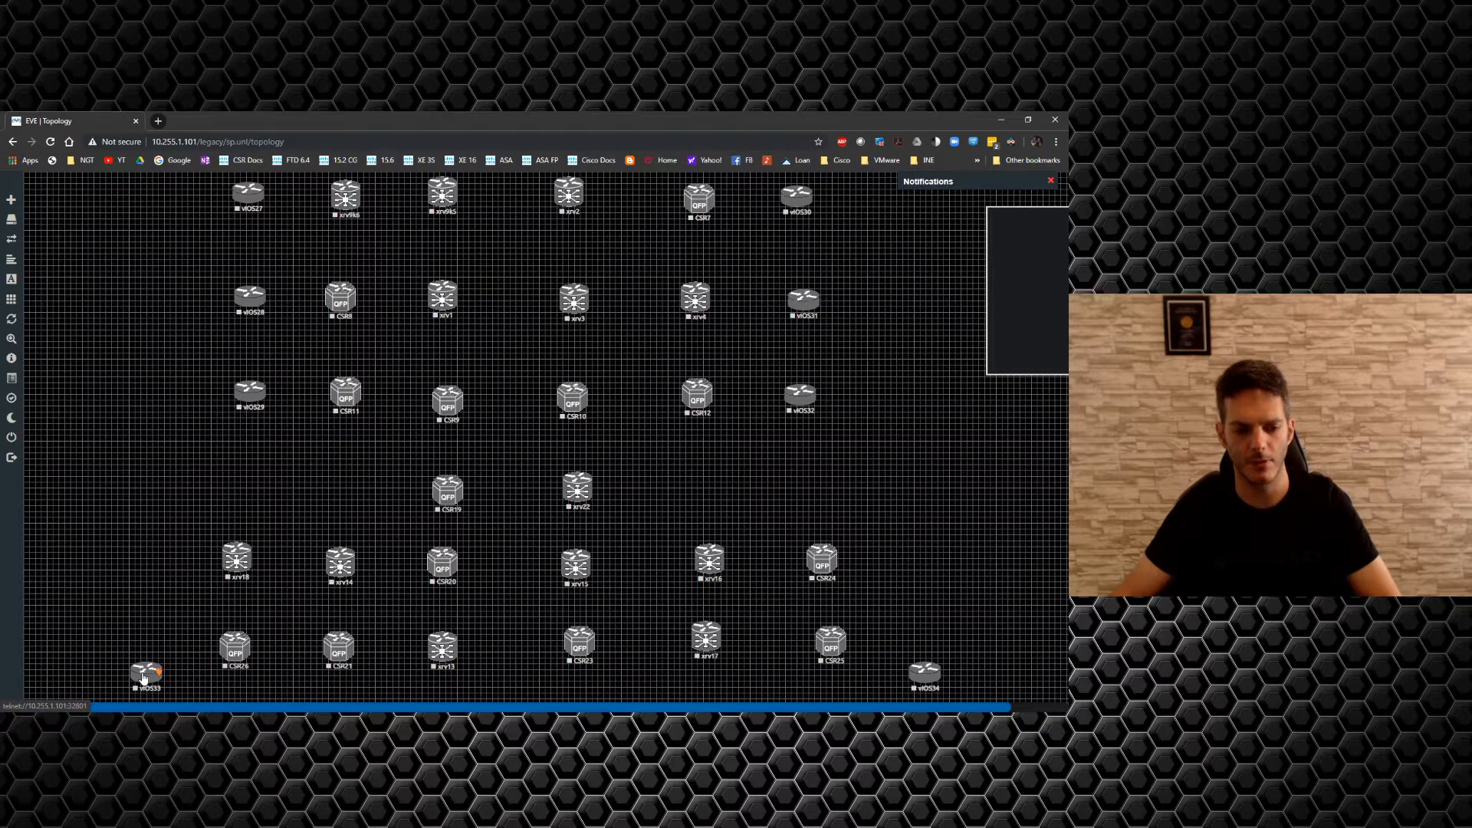
Add 4 nodes from the Cisco vIOS Switch template, creating Switch35–Switch38.
right_click(102, 505)
click(140, 538)
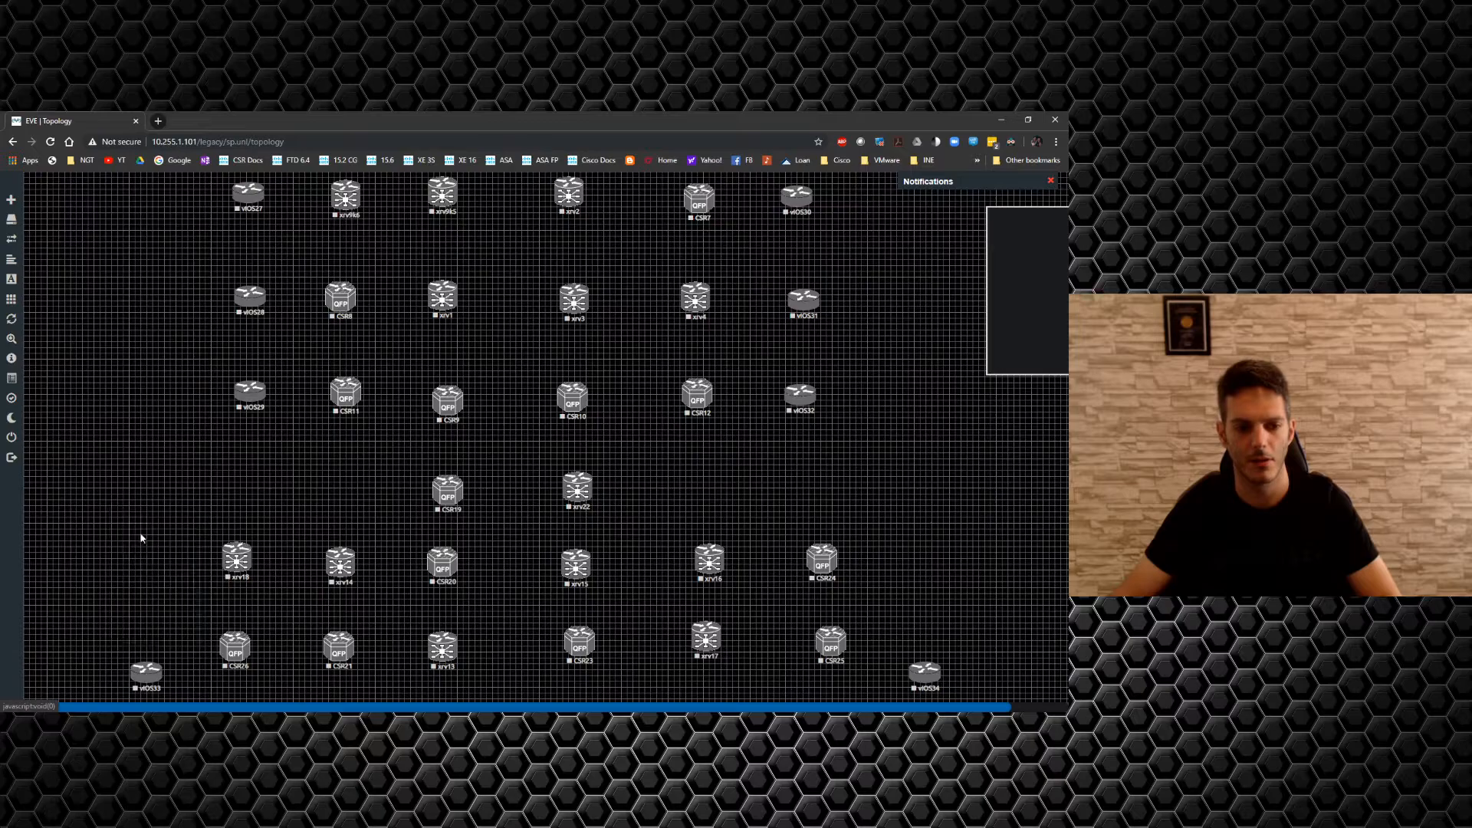
scroll(516, 519, down, 2)
scroll(502, 522, down, 3)
click(427, 606)
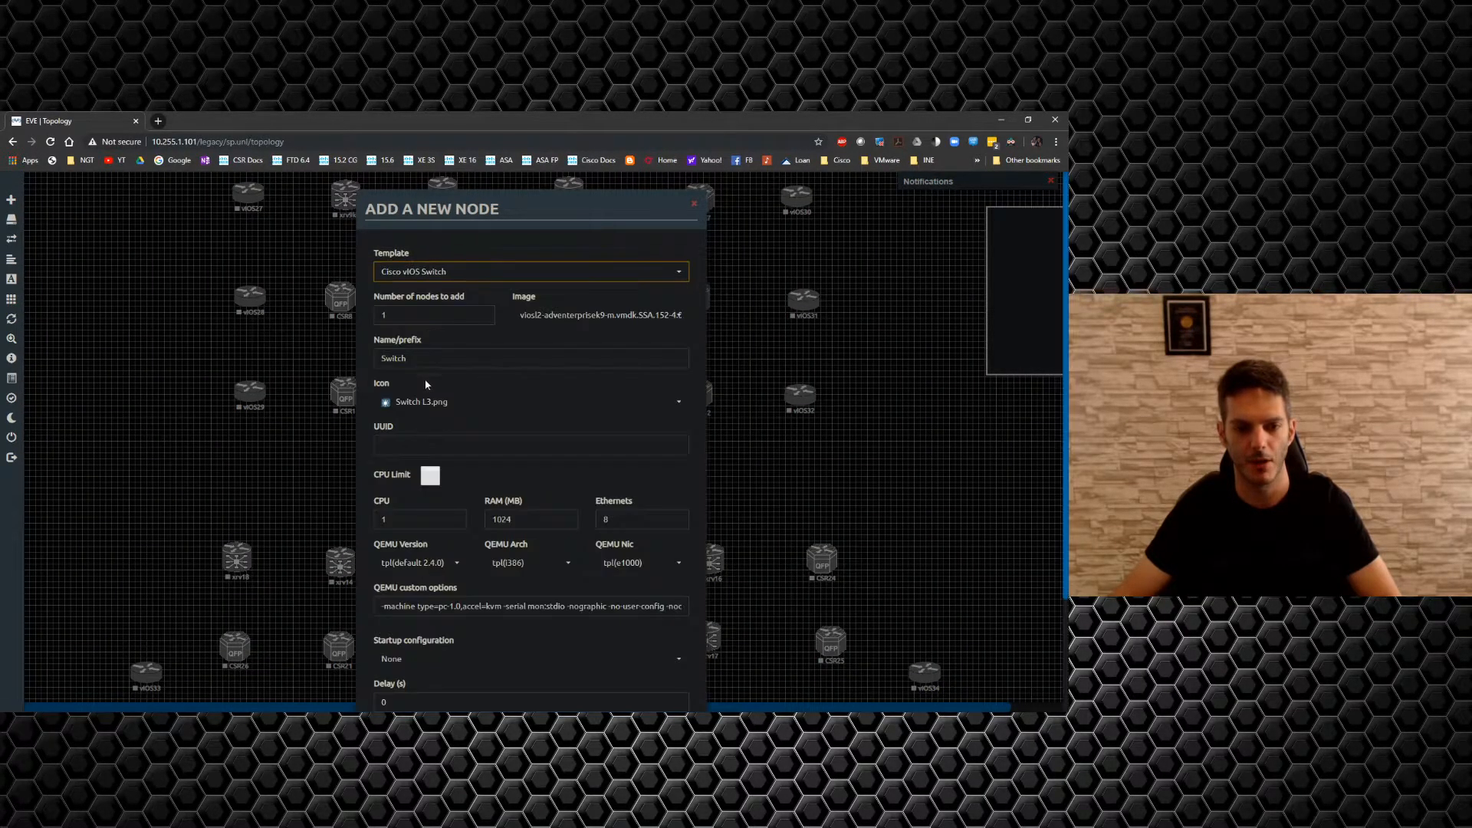
click(398, 313)
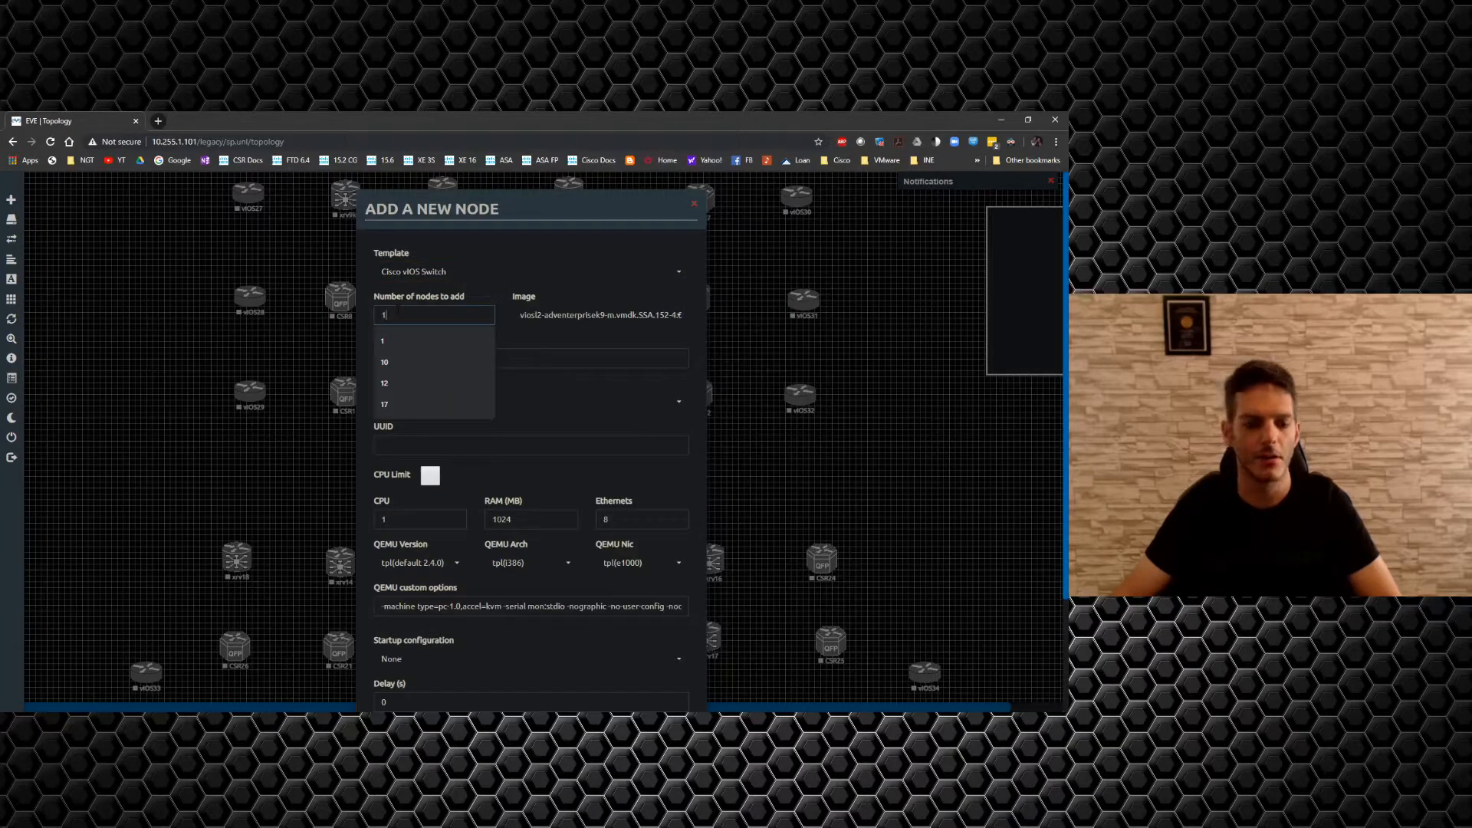
text(4)
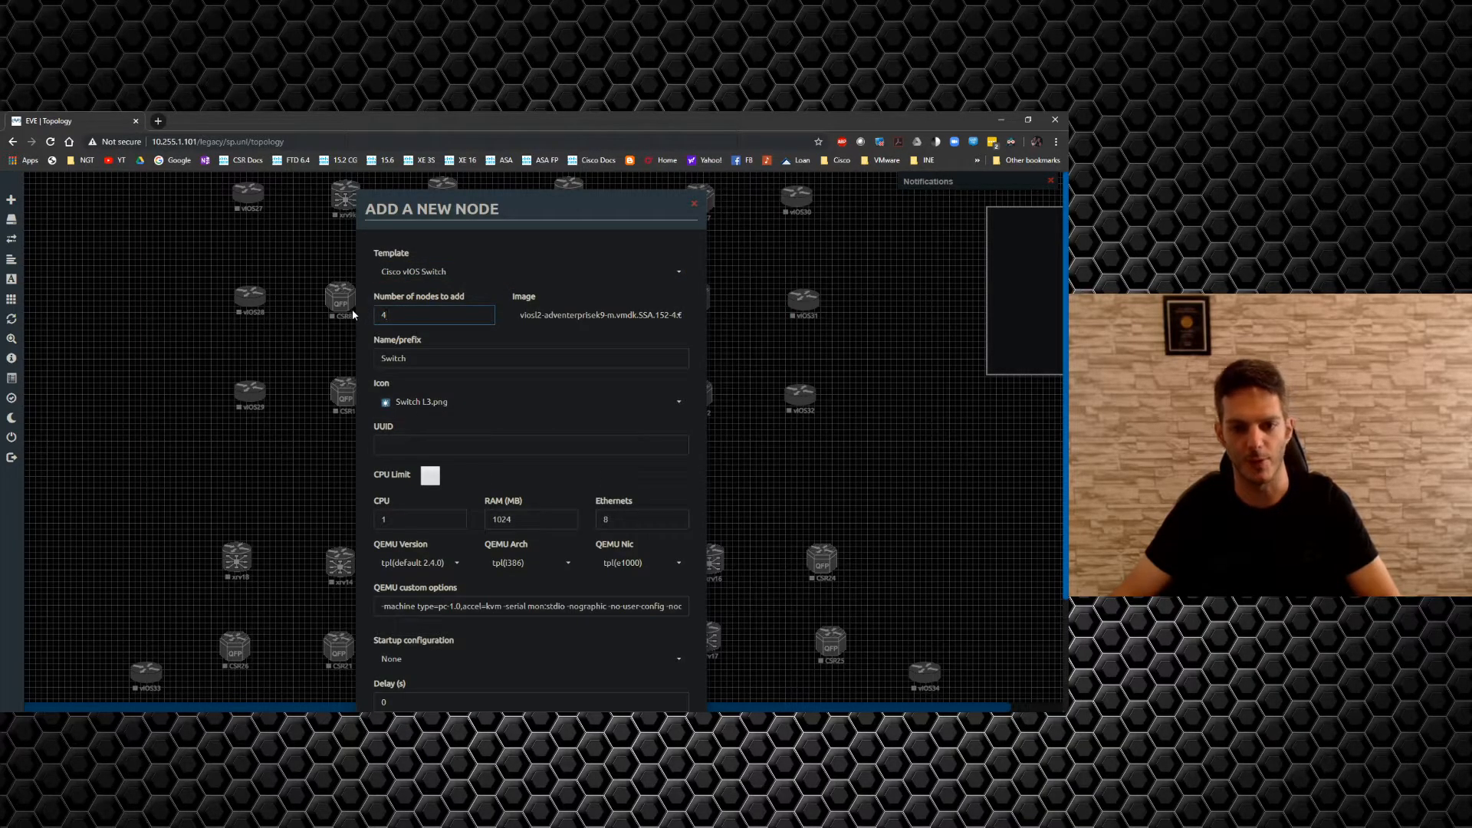
key(Return)
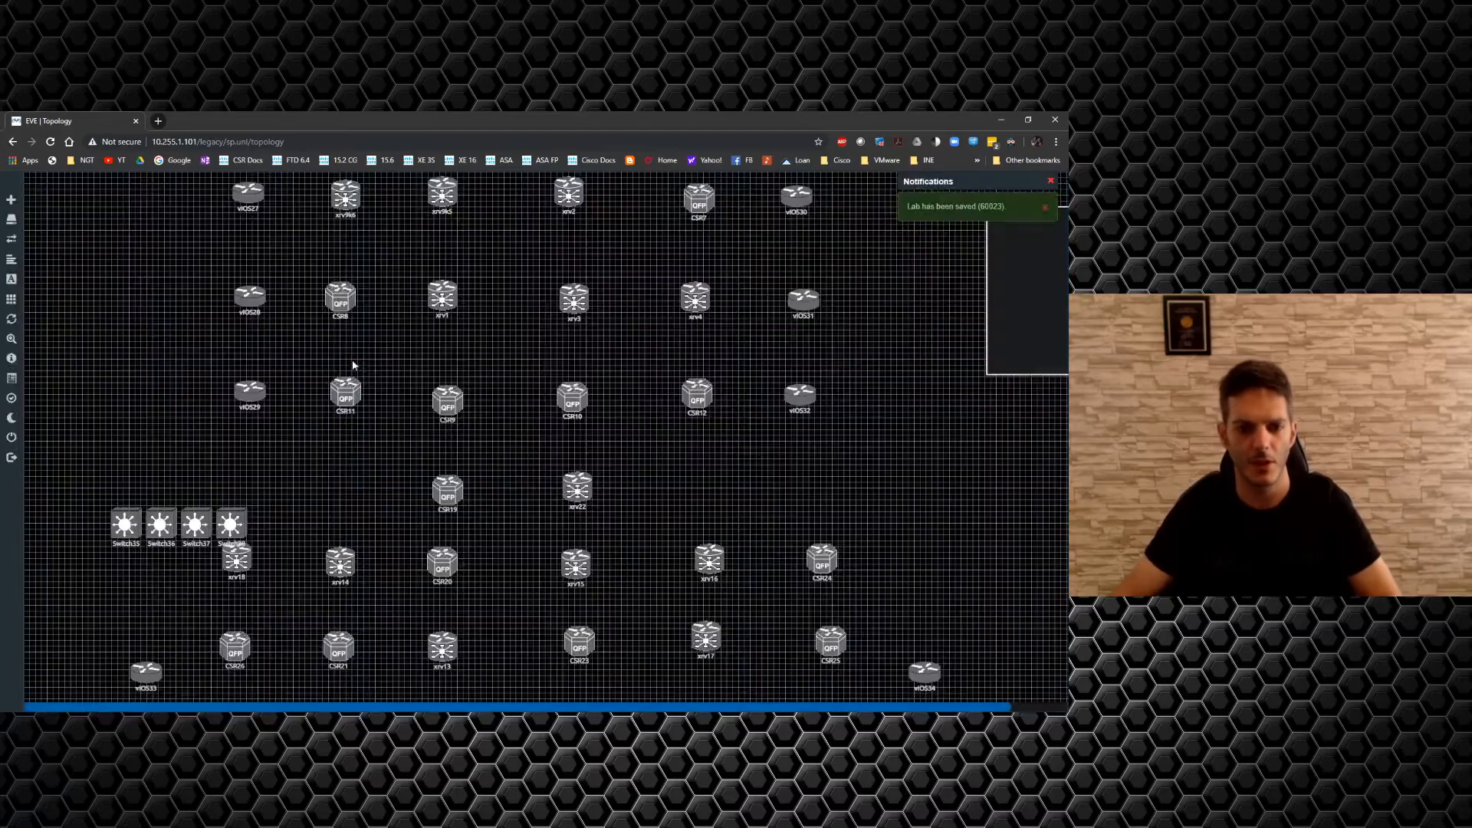
Place Switch35 left of xrv18 and Switch36 right of CSR24.
drag(262, 520, 81, 477)
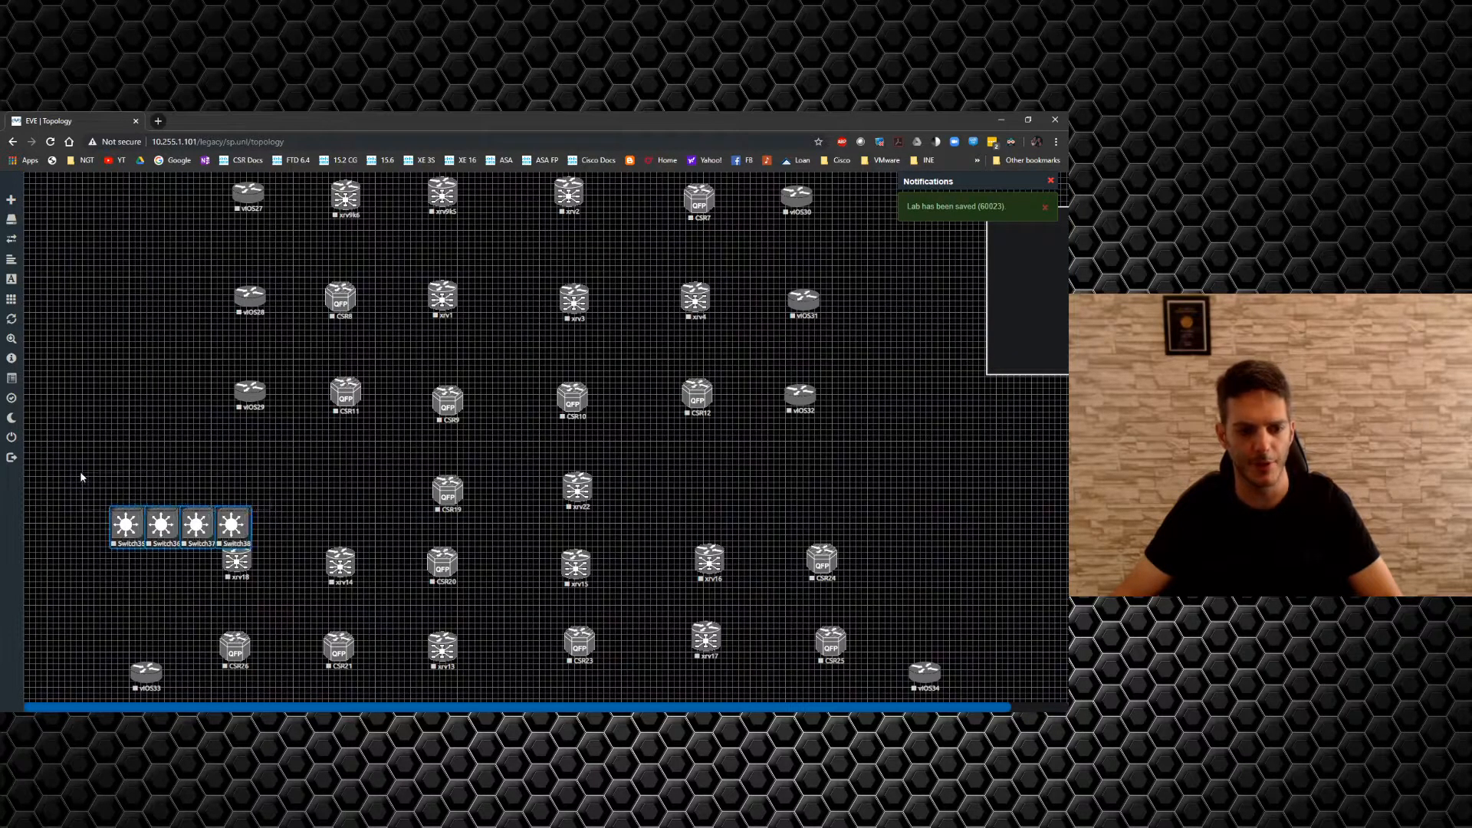
drag(150, 507, 132, 466)
click(319, 484)
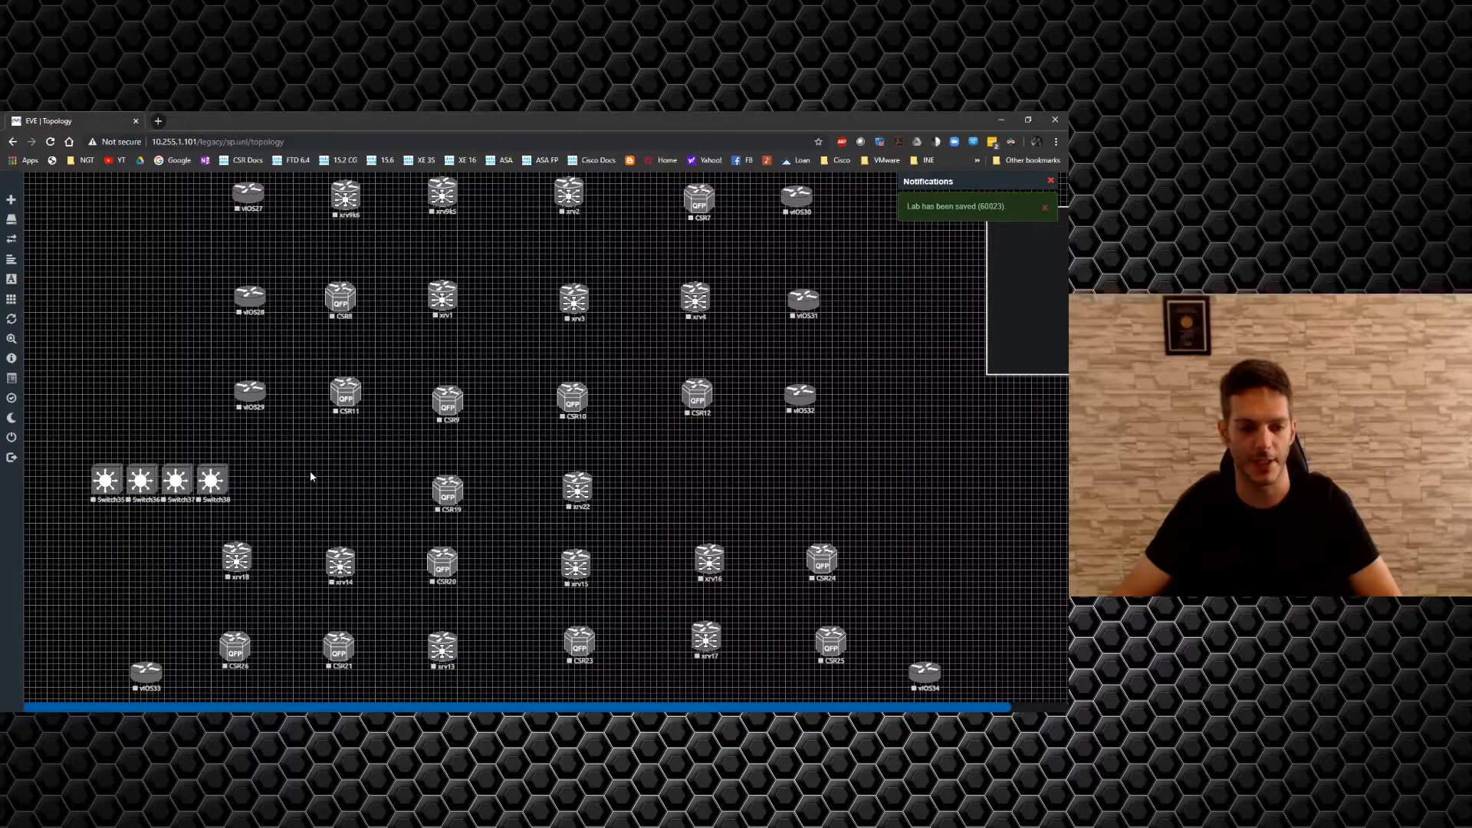
drag(96, 486, 136, 561)
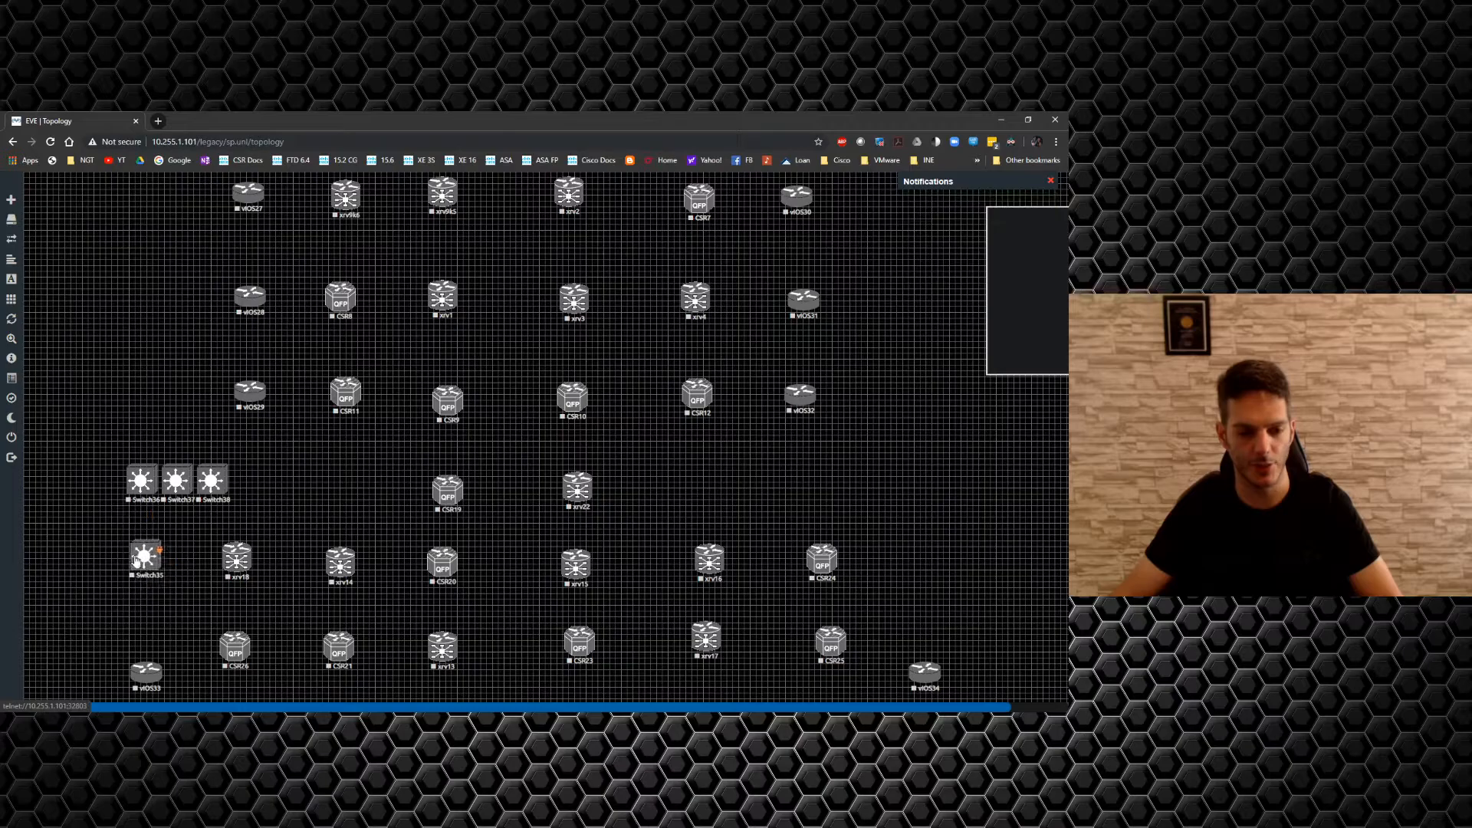
drag(142, 489, 915, 566)
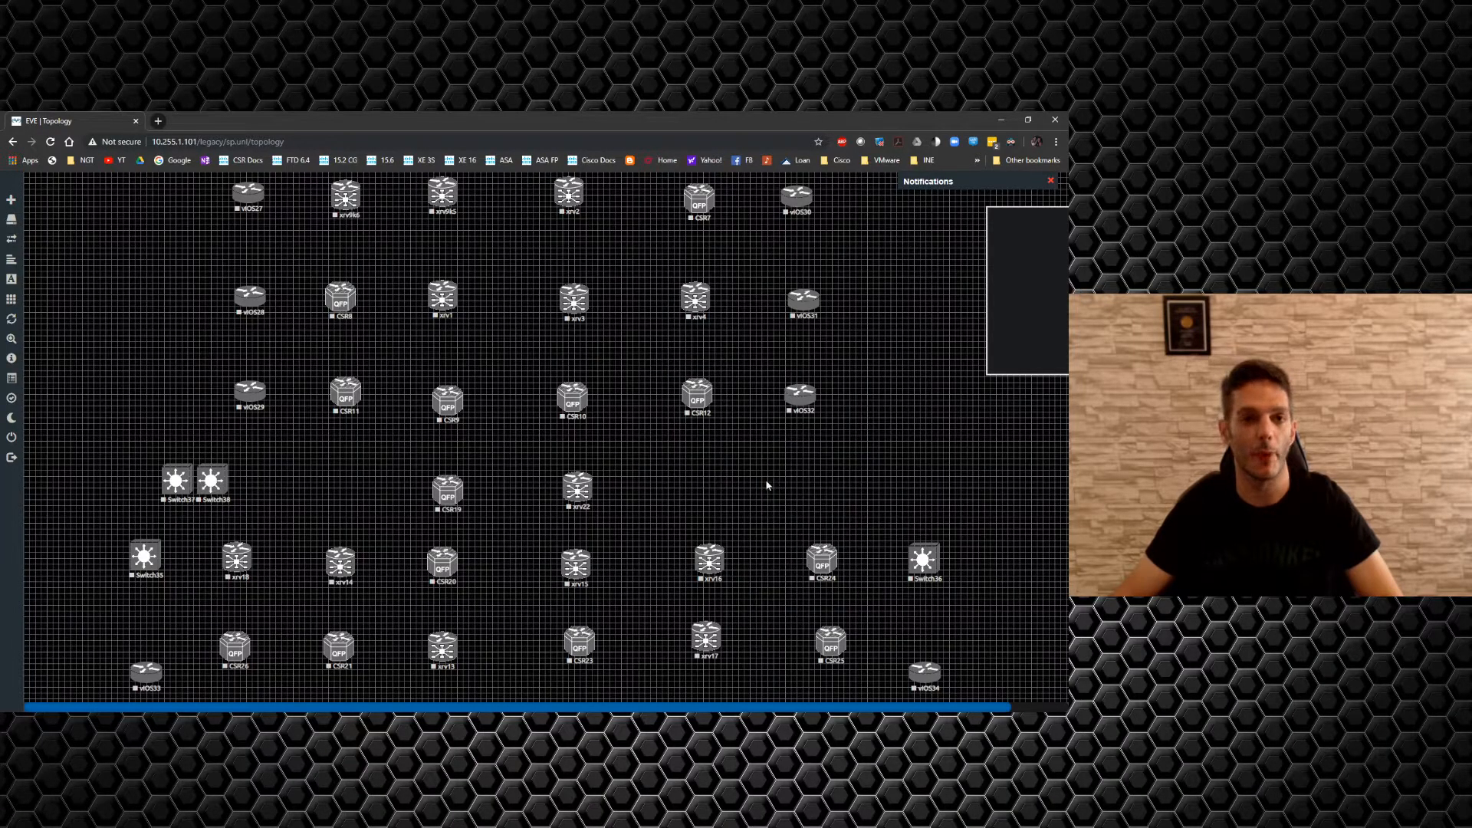
Delete Switch37 and Switch38, then move the dark rectangle to the top-left.
drag(219, 506, 143, 478)
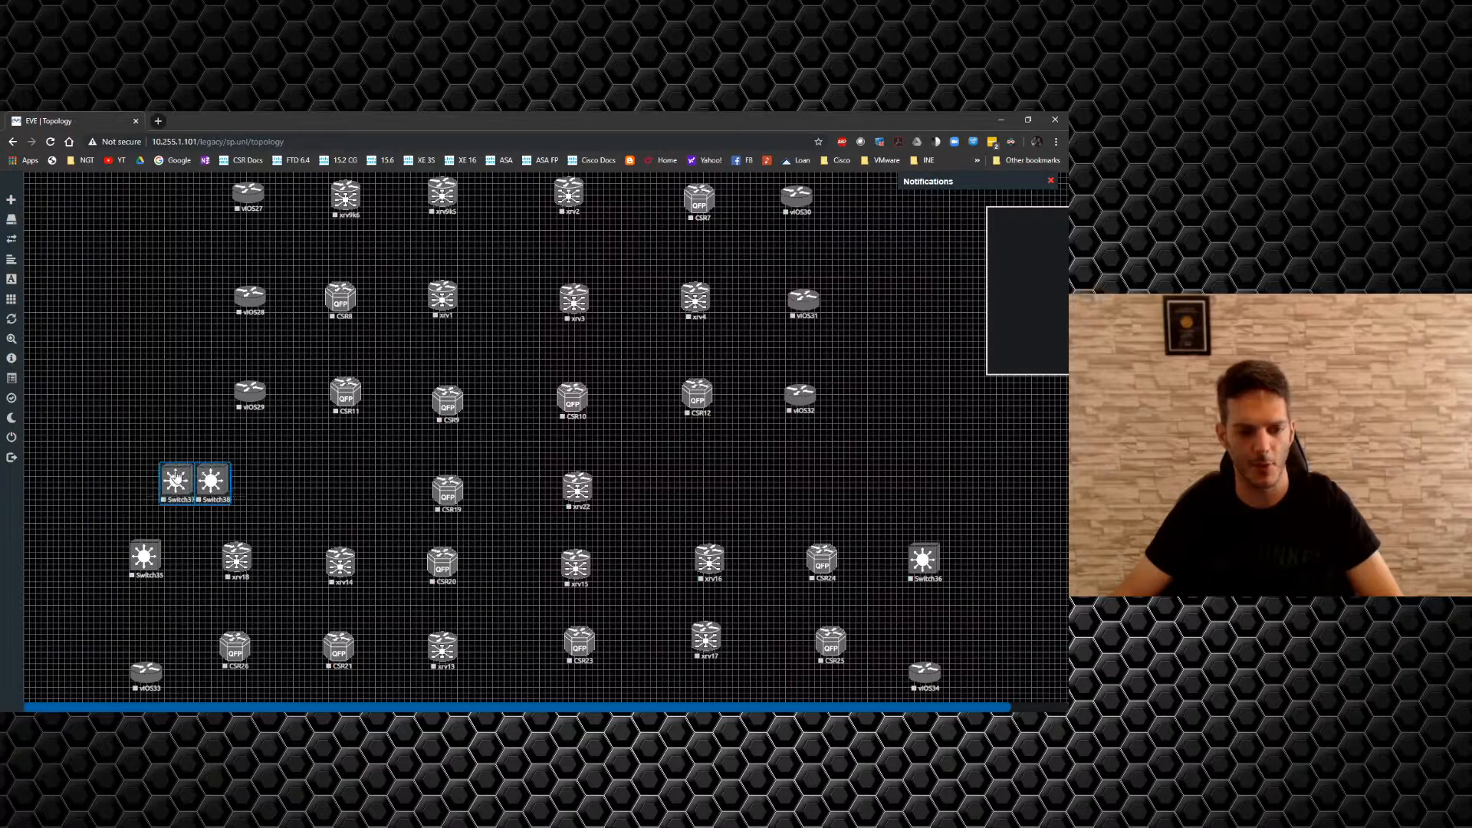
right_click(175, 479)
click(244, 701)
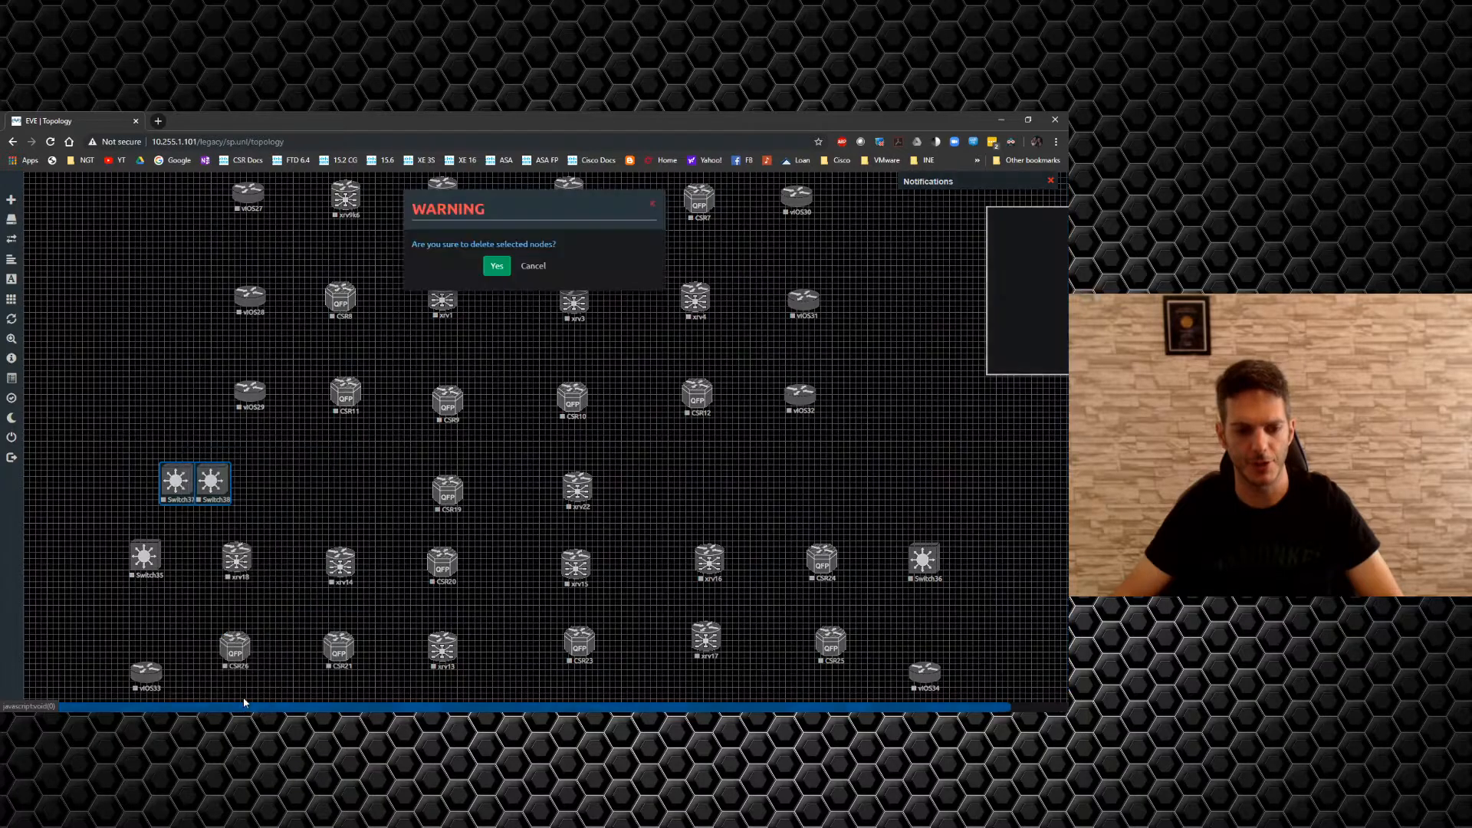
click(497, 266)
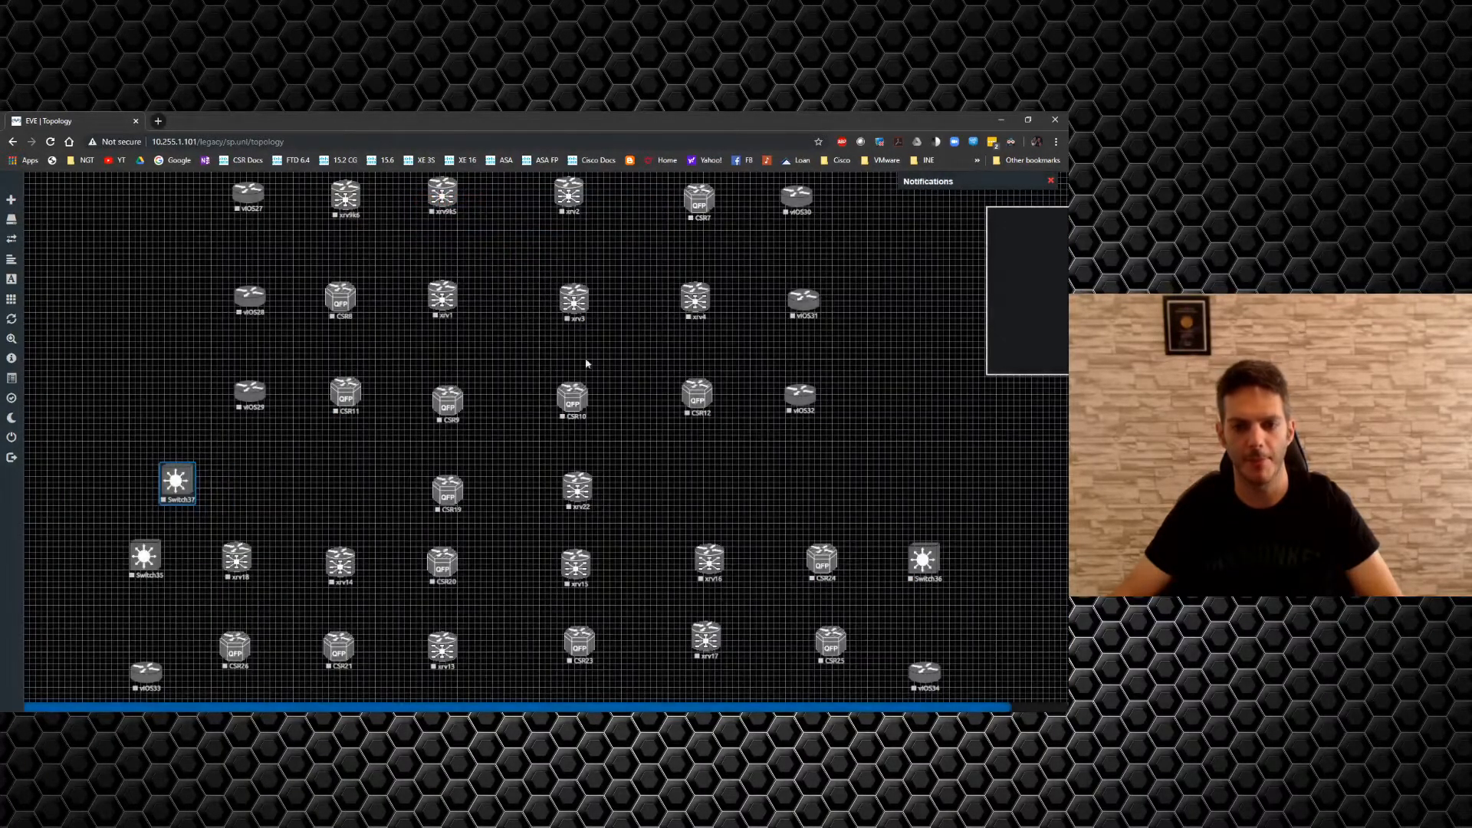
drag(1026, 272, 78, 242)
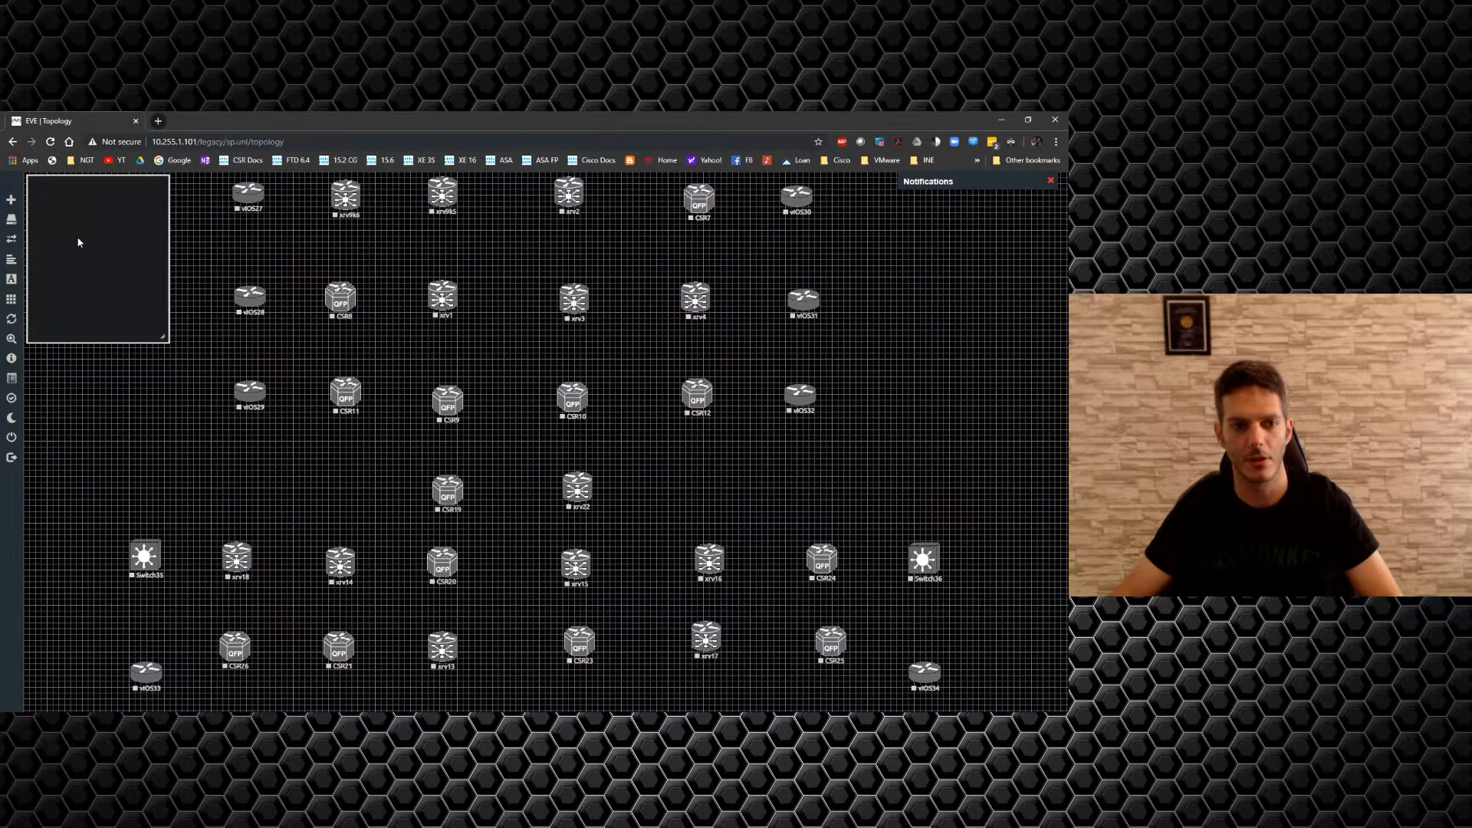
Drag the dark rectangle's corner down-right until it spans the entire router grid.
drag(162, 338, 1066, 708)
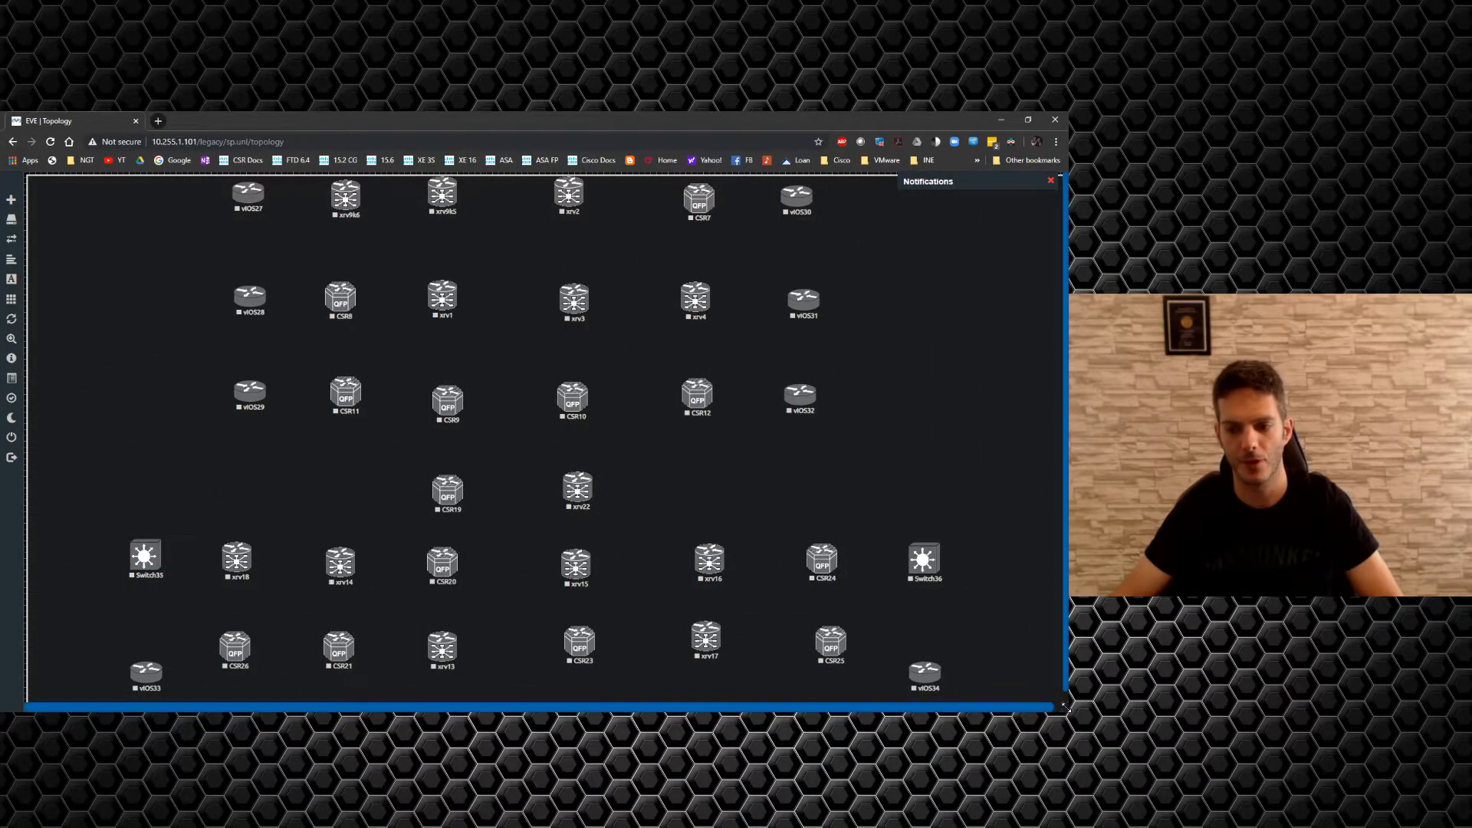
scroll(1064, 707, down, 1)
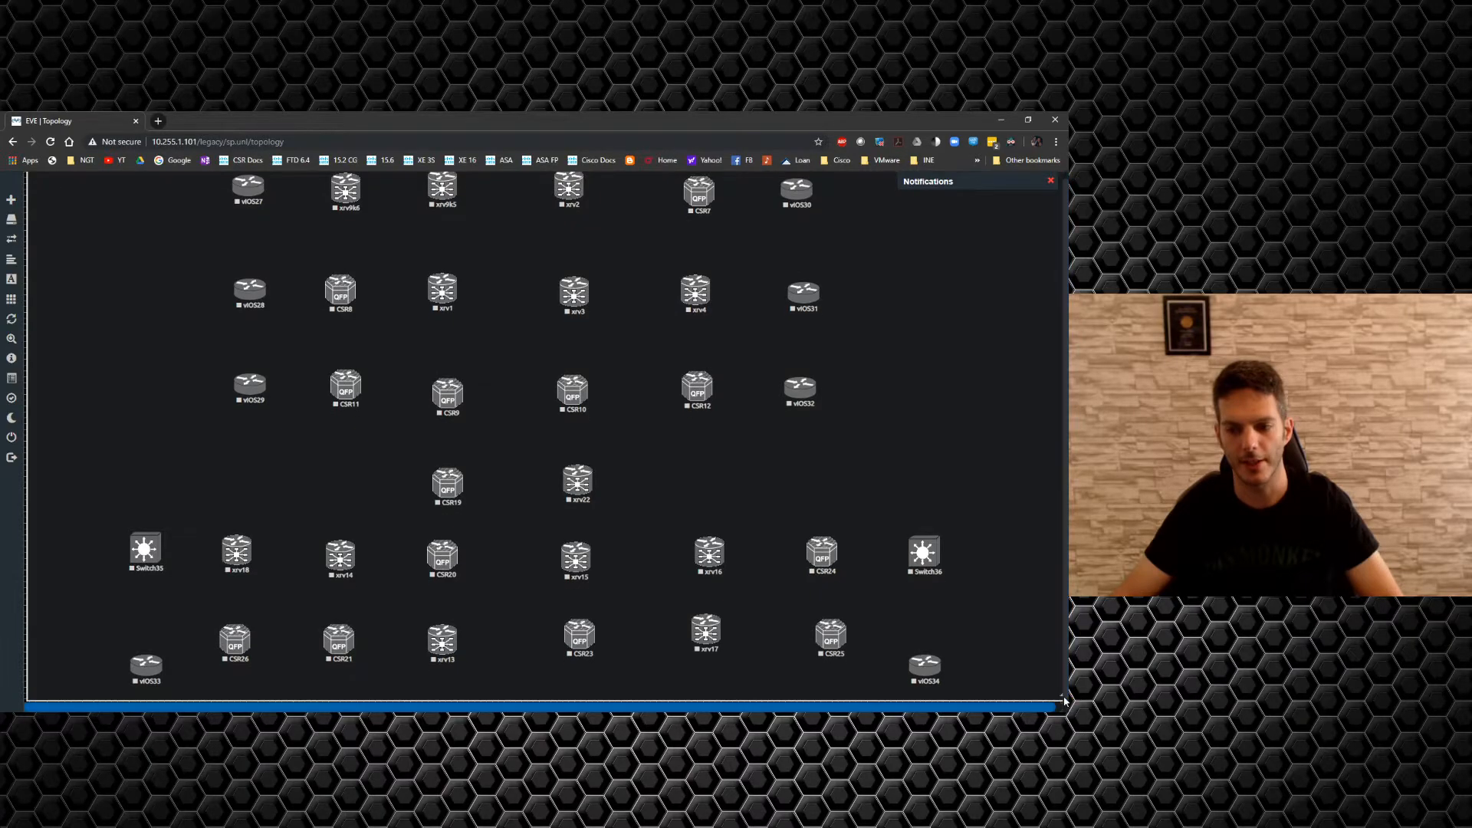
scroll(1057, 692, up, 1)
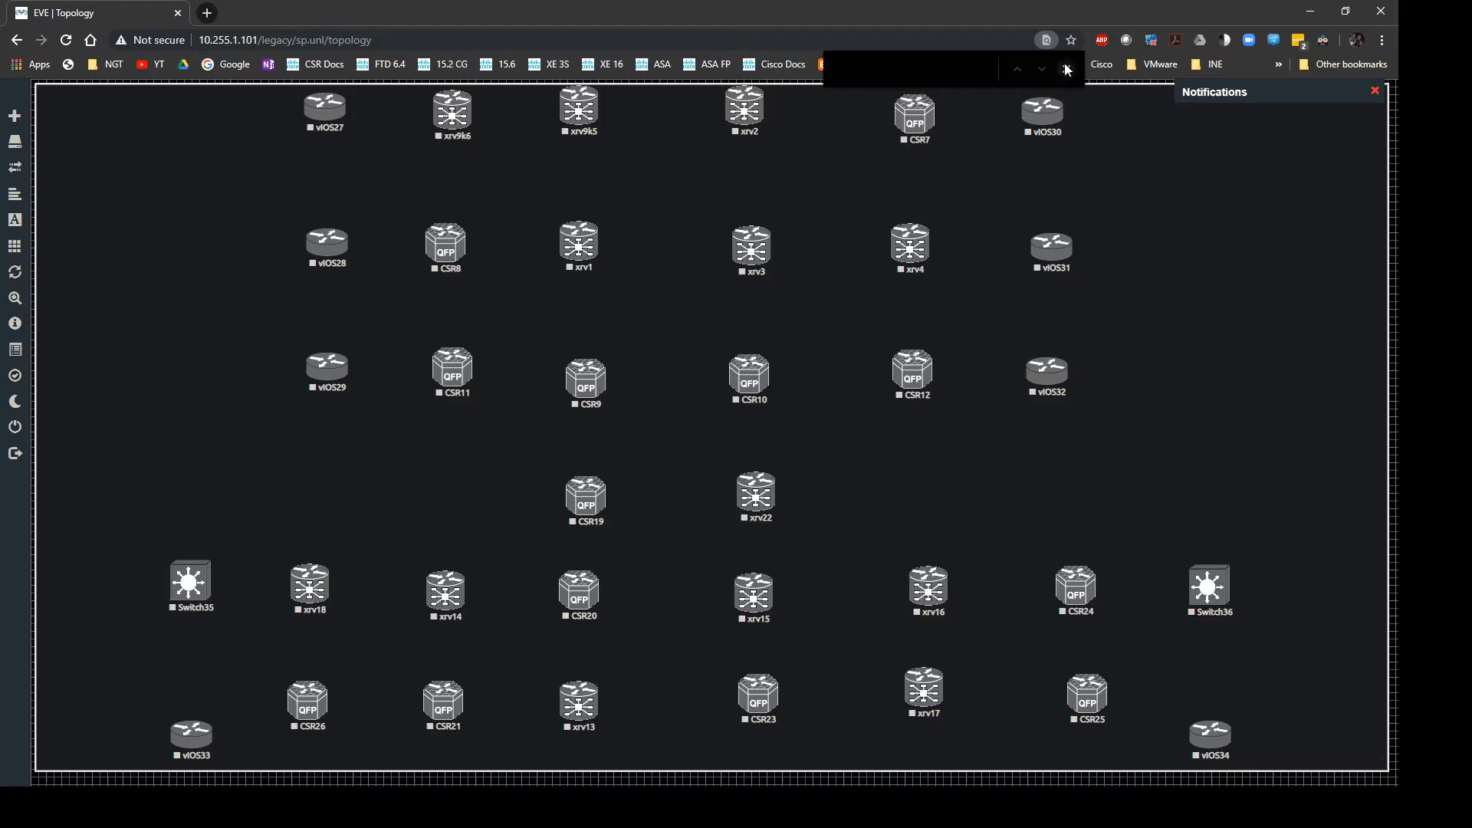
Dismiss the browser find bar and resize the dark backdrop down to a small top-left box.
click(1067, 69)
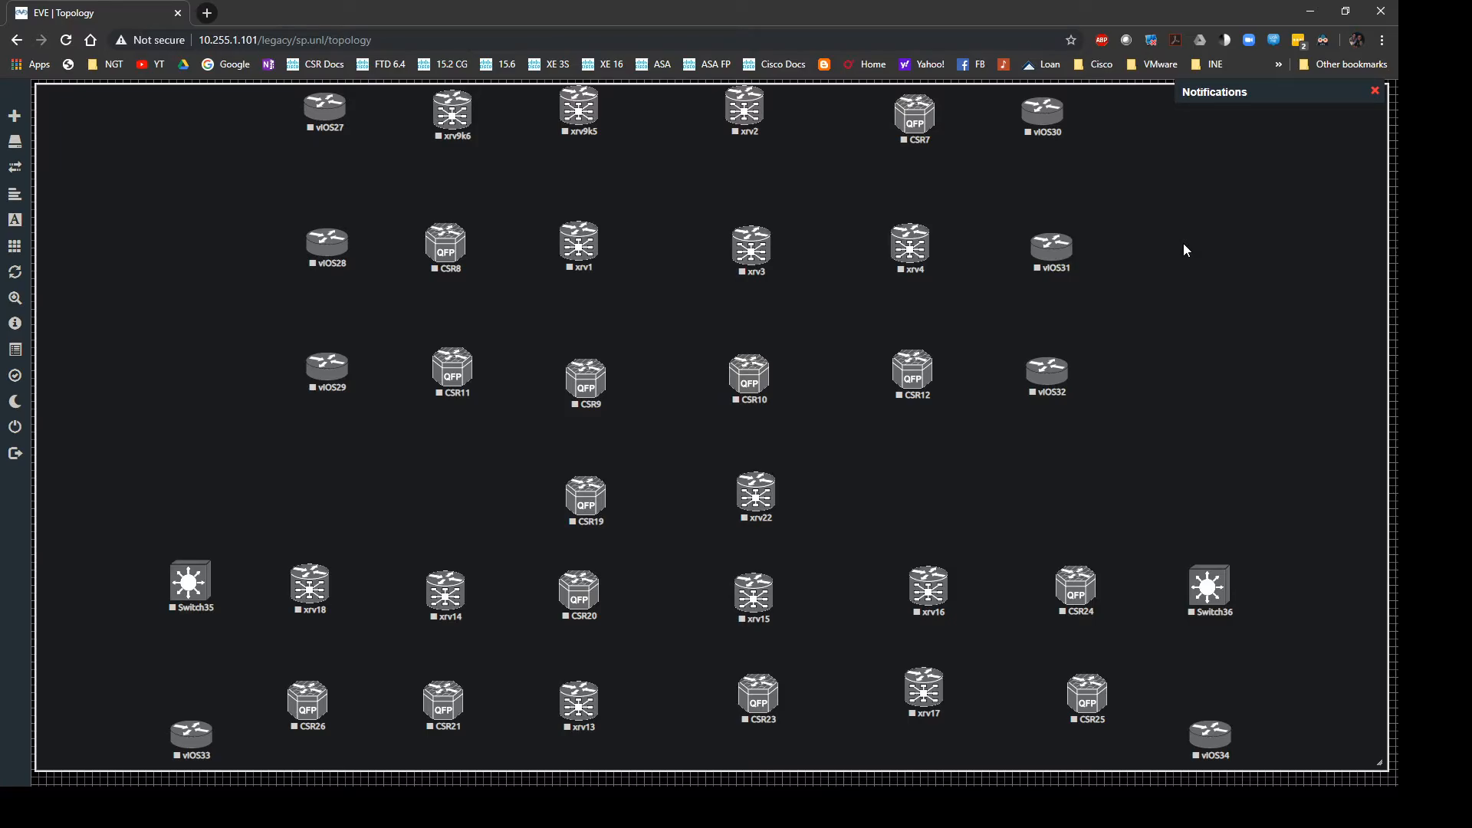
key(ctrl+f)
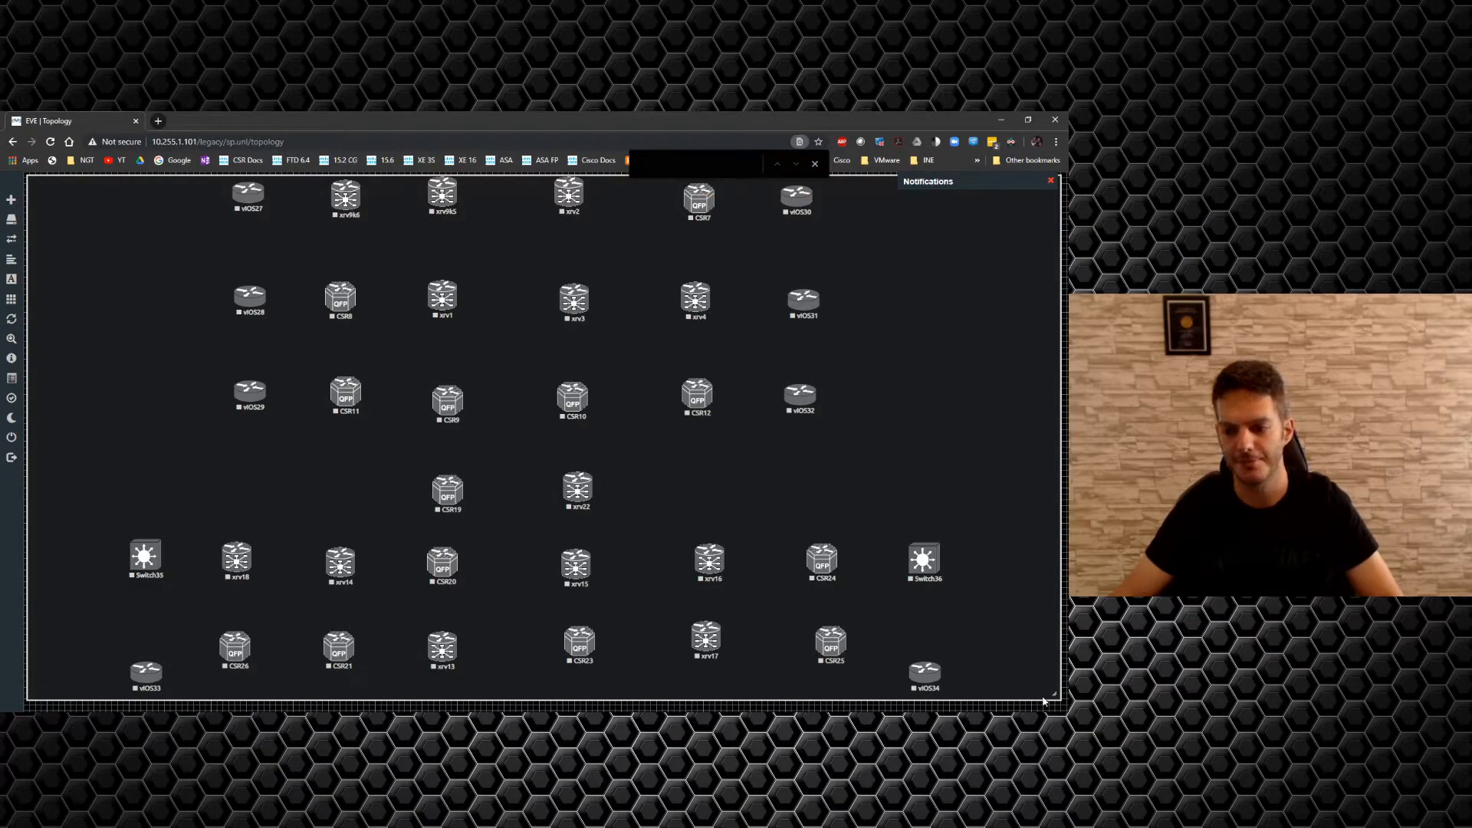
drag(1055, 694, 108, 238)
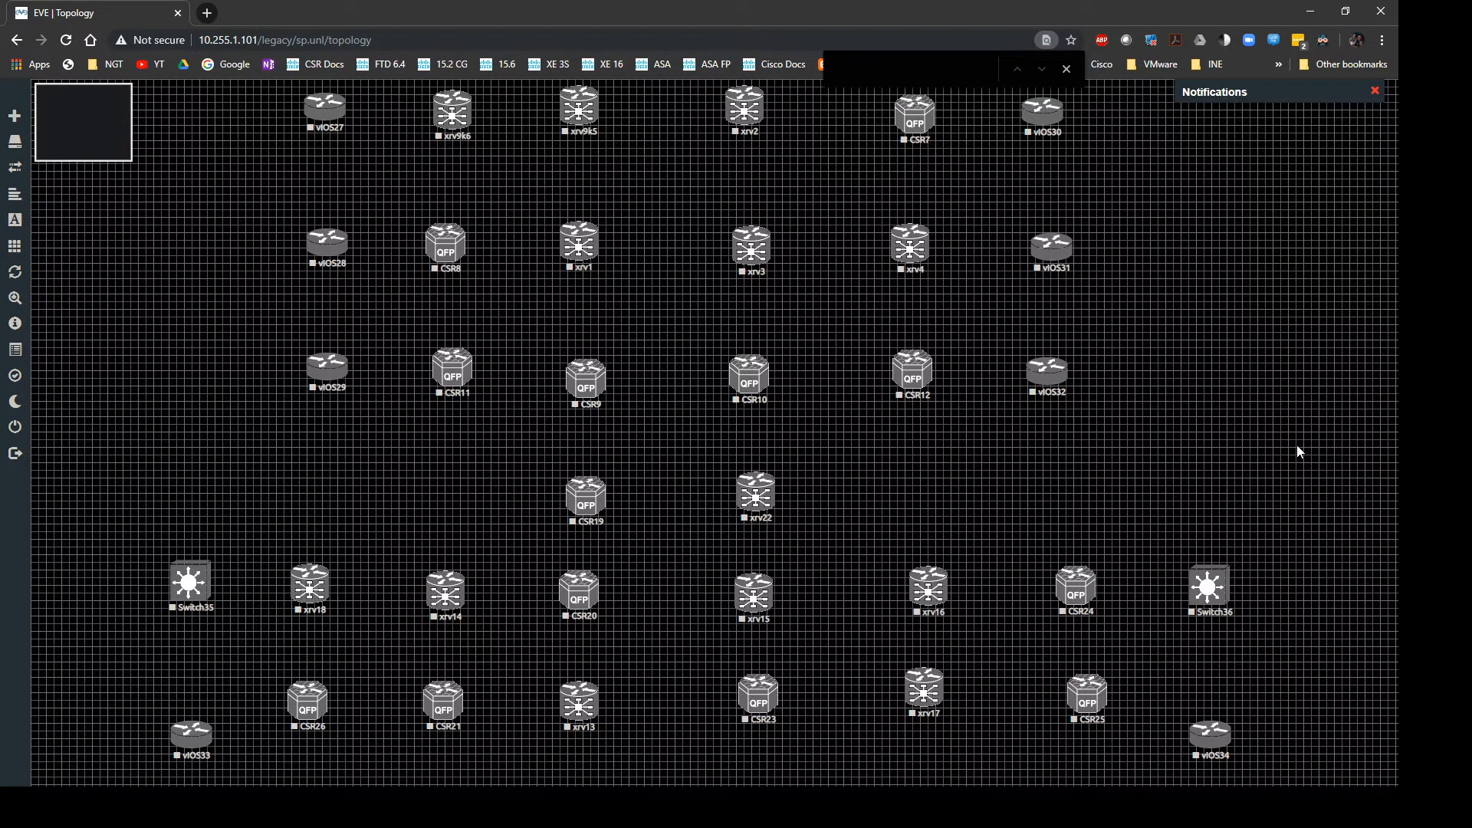
Zoom the page in and out to check the router and switch grid, then close the find bar.
key(ctrl+plus)
key(ctrl+plus)
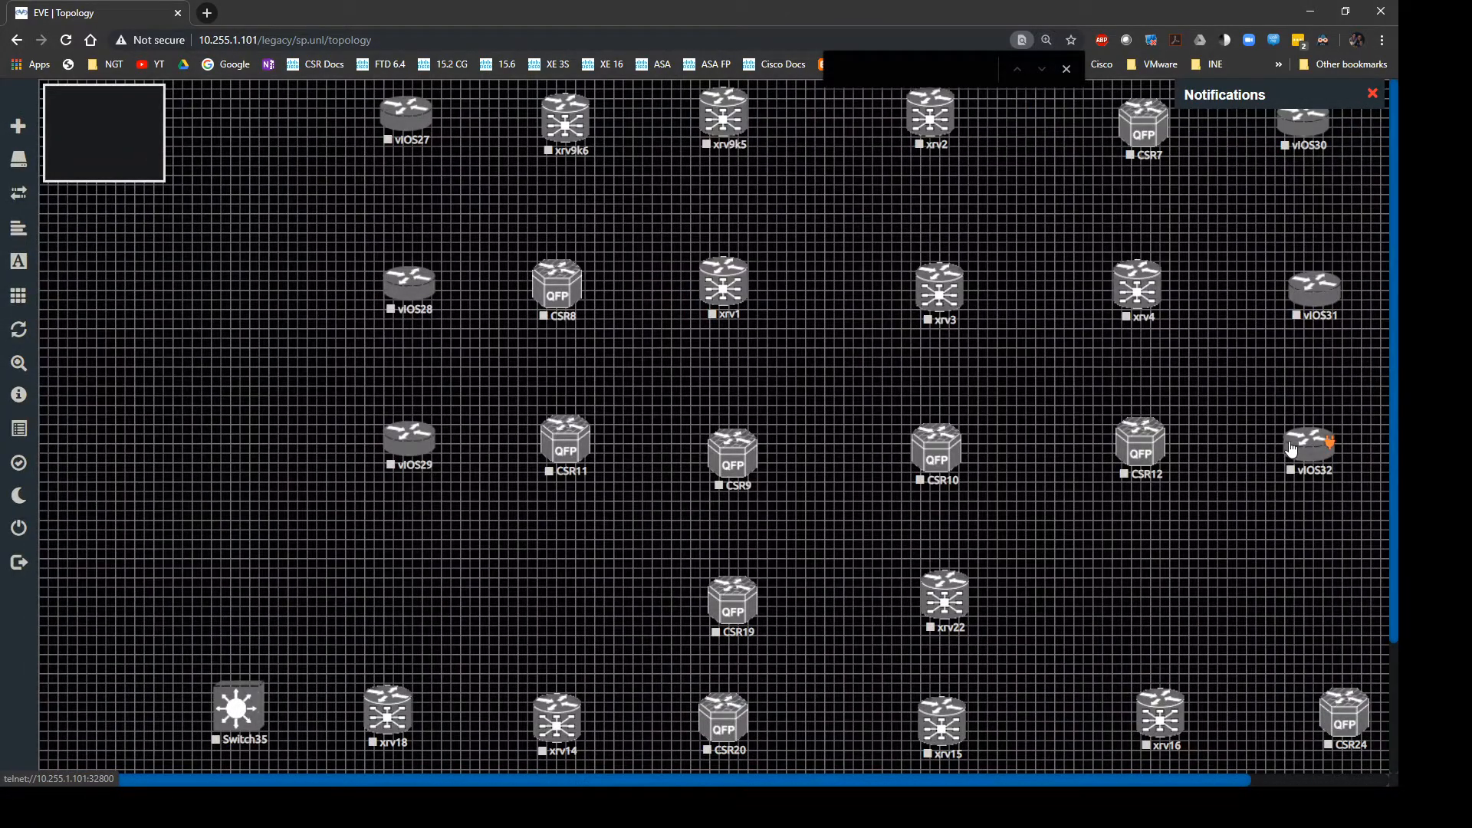
key(ctrl+minus)
key(ctrl+minus)
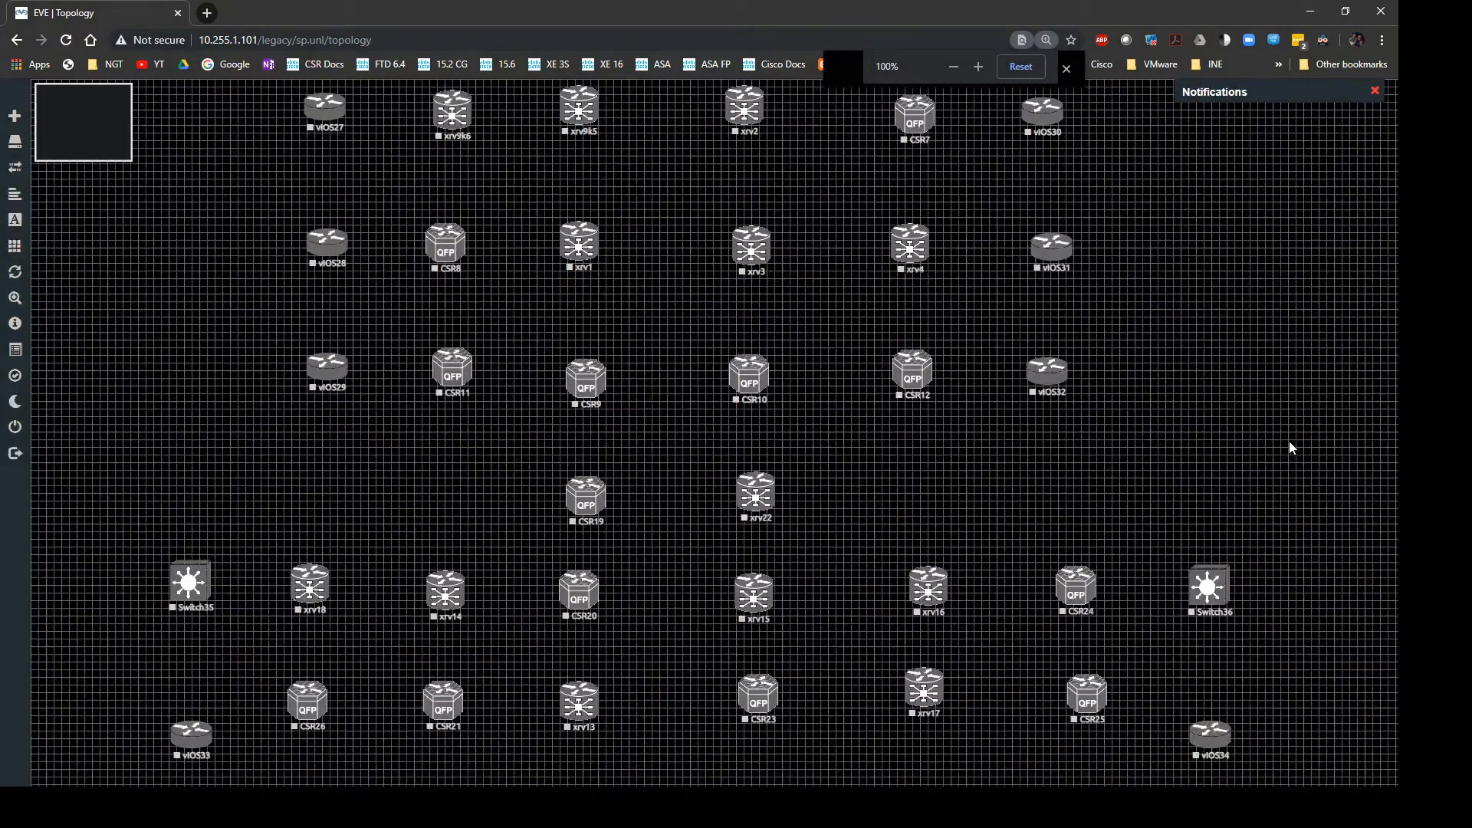
key(ctrl+minus)
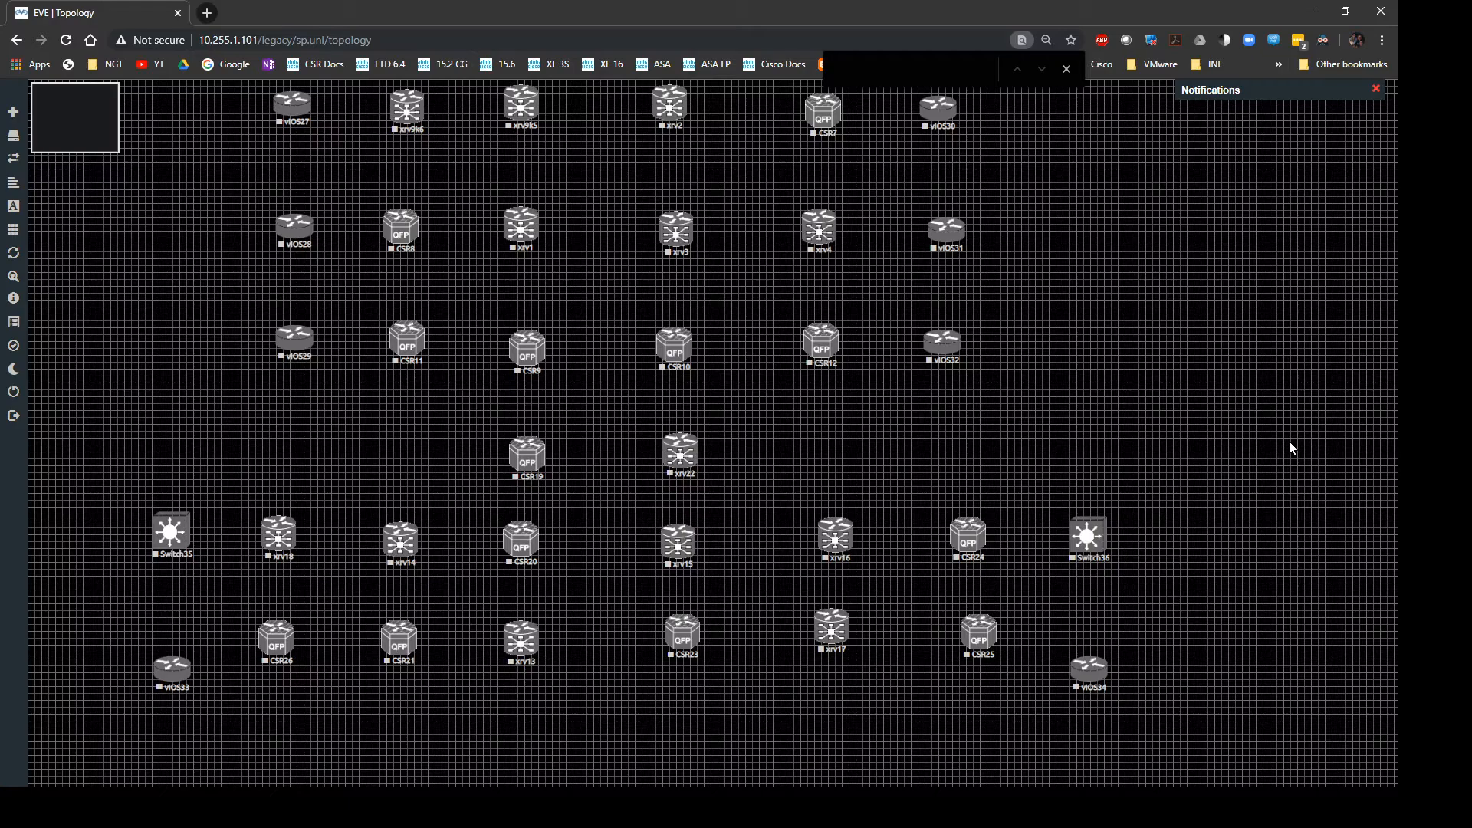
key(ctrl+plus)
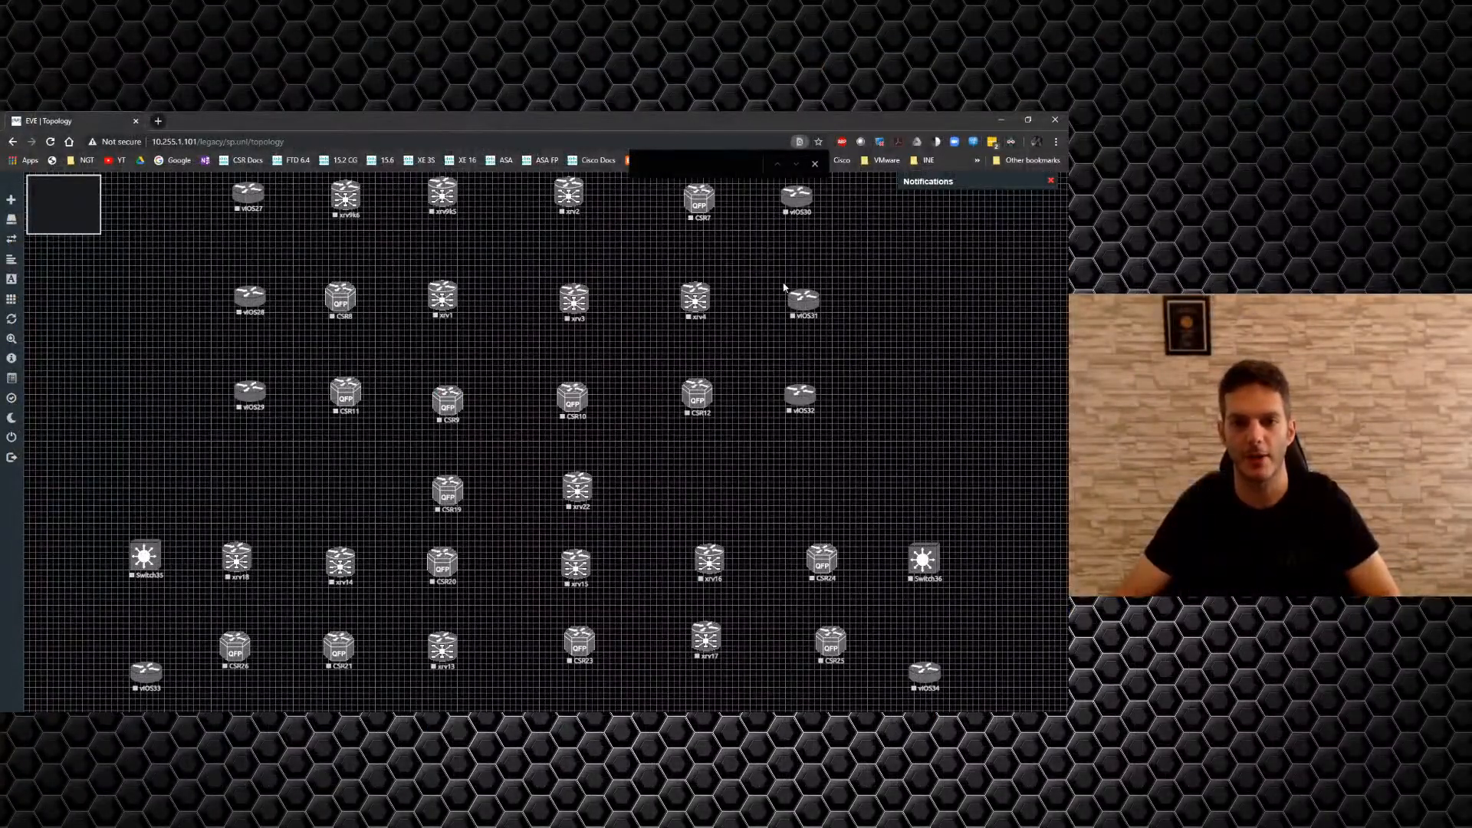
click(811, 163)
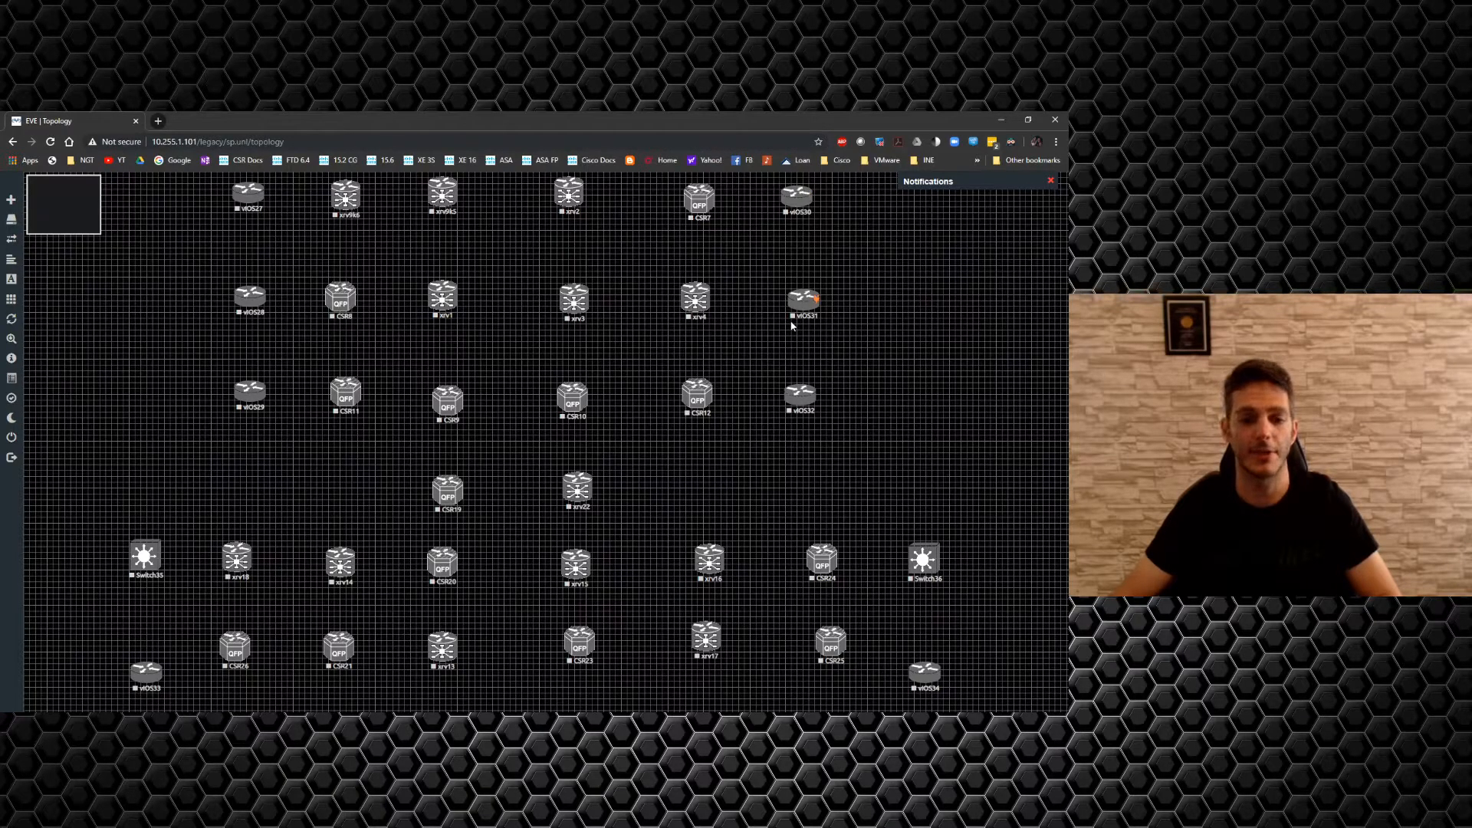